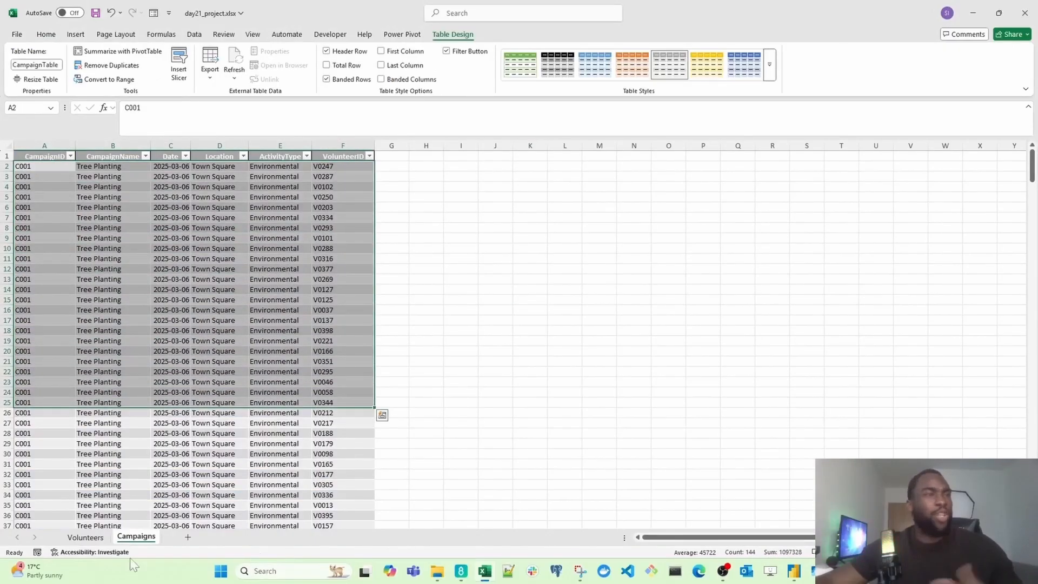
- Examine the records on the Volunteers sheet and its VolunteerID, FullName and Email columns
click(100, 538)
click(427, 219)
scroll(454, 296, down, 2)
scroll(453, 296, down, 6)
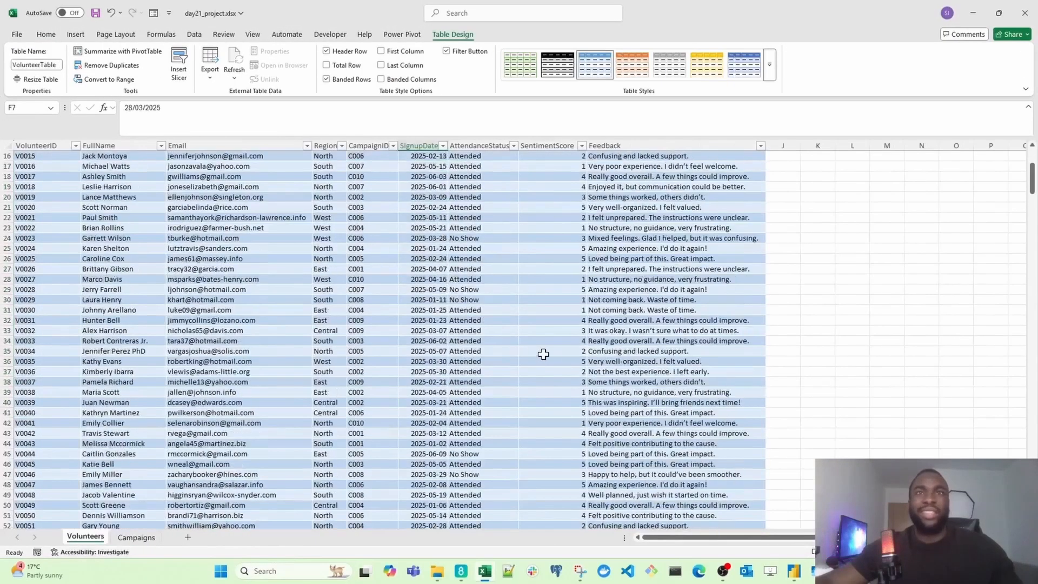
scroll(531, 364, up, 8)
drag(44, 167, 670, 493)
click(198, 231)
drag(42, 147, 120, 147)
click(127, 144)
click(188, 144)
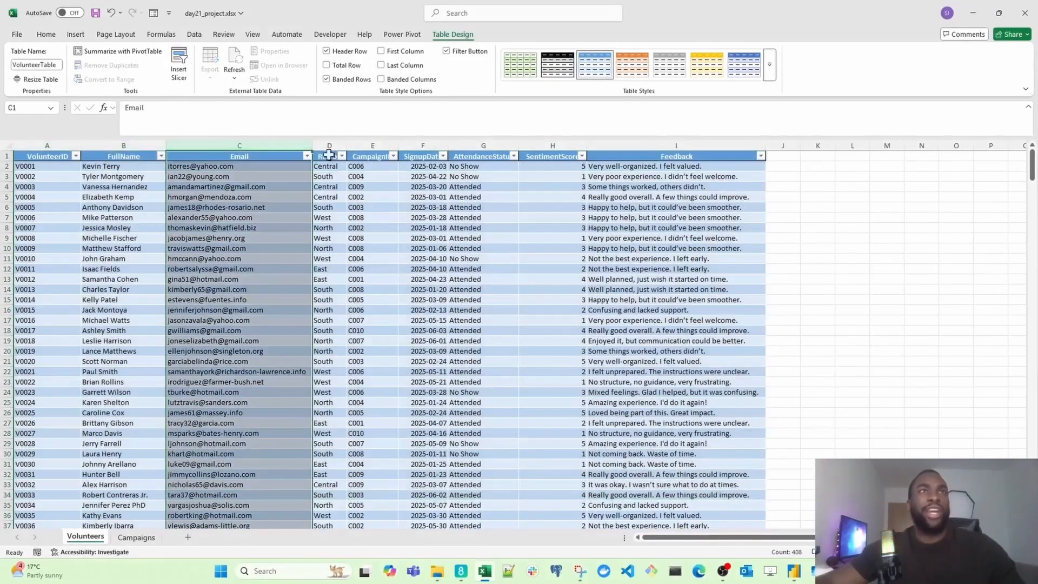
- Widen the Region, CampaignID, SignupDate and AttendanceStatus columns on the Volunteers sheet to fit their headers
click(336, 144)
drag(347, 143, 417, 144)
click(394, 144)
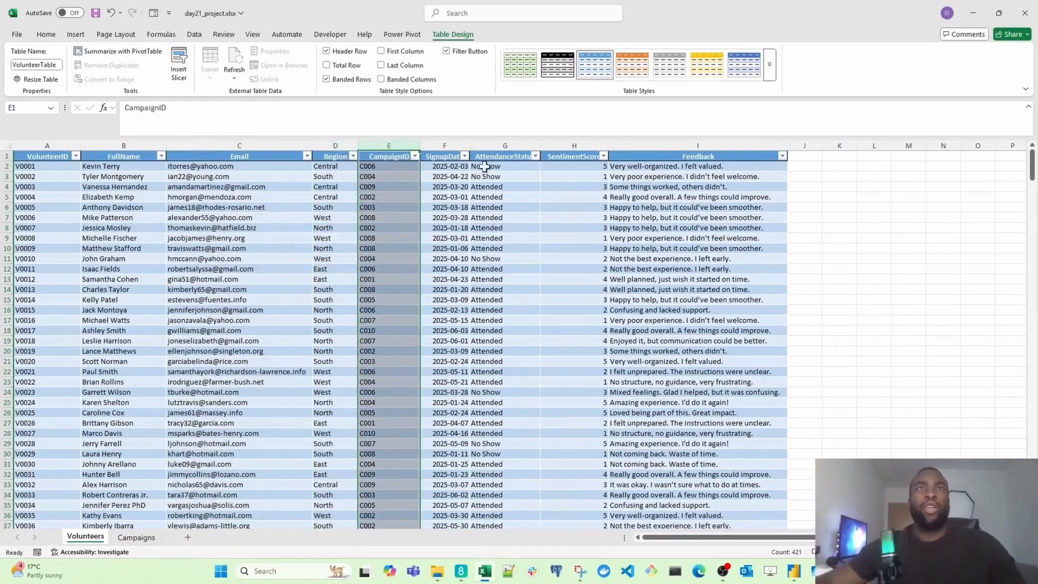
double_click(469, 144)
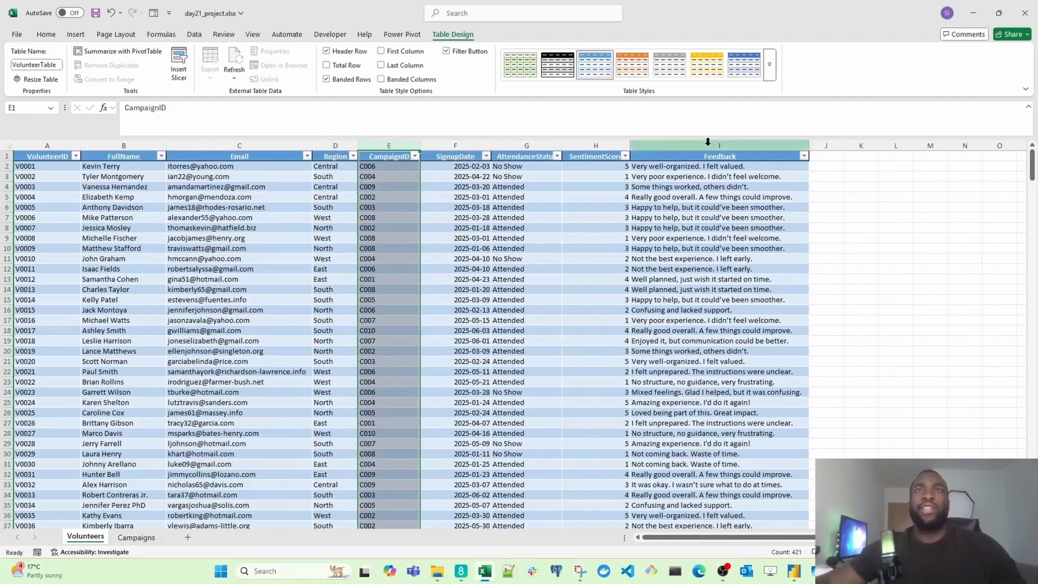
click(726, 146)
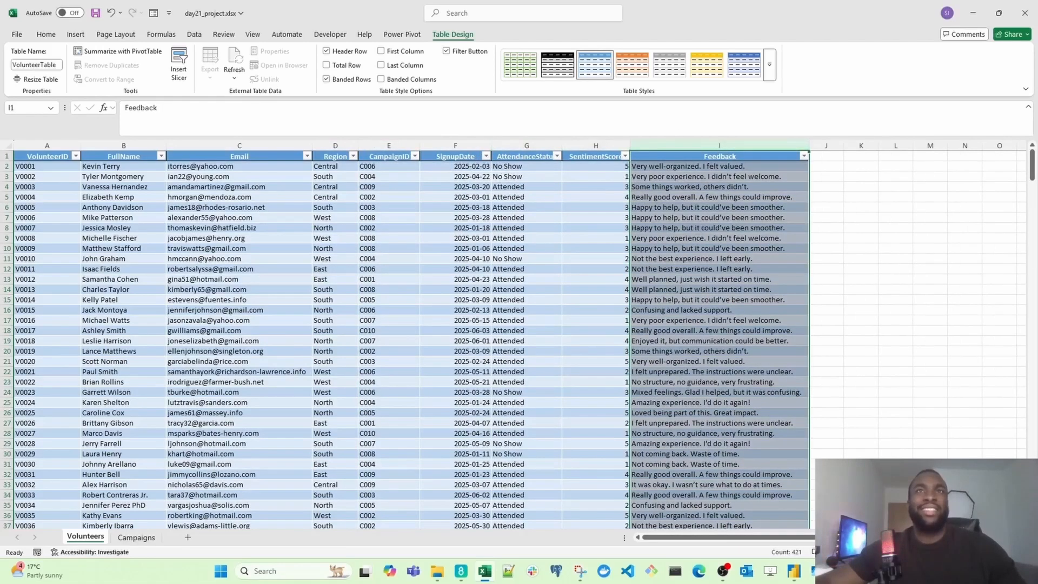
double_click(562, 145)
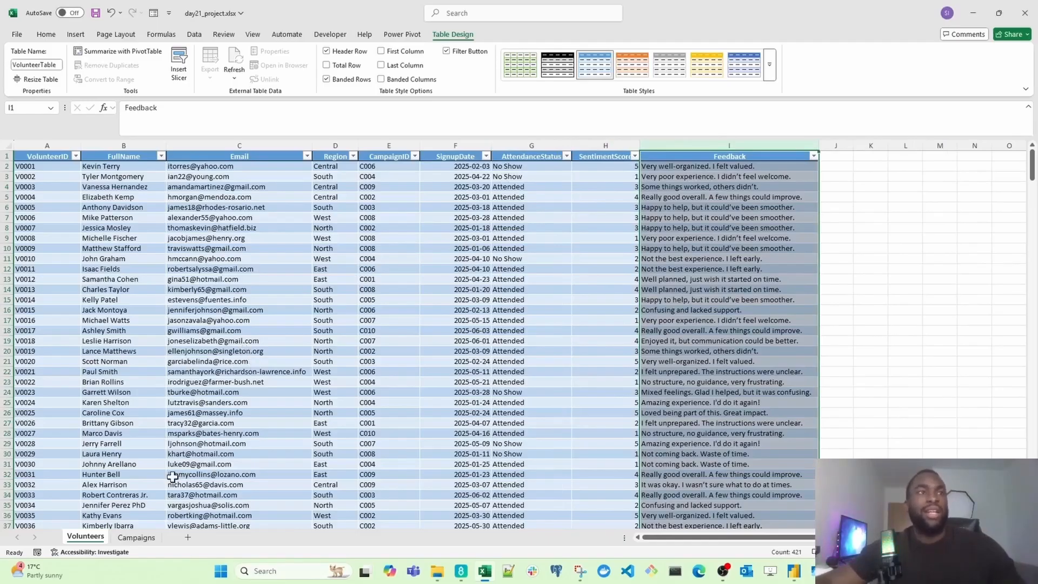
- Examine the Campaigns sheet's columns, from CampaignID and CampaignName through ActivityType and VolunteerID
click(137, 537)
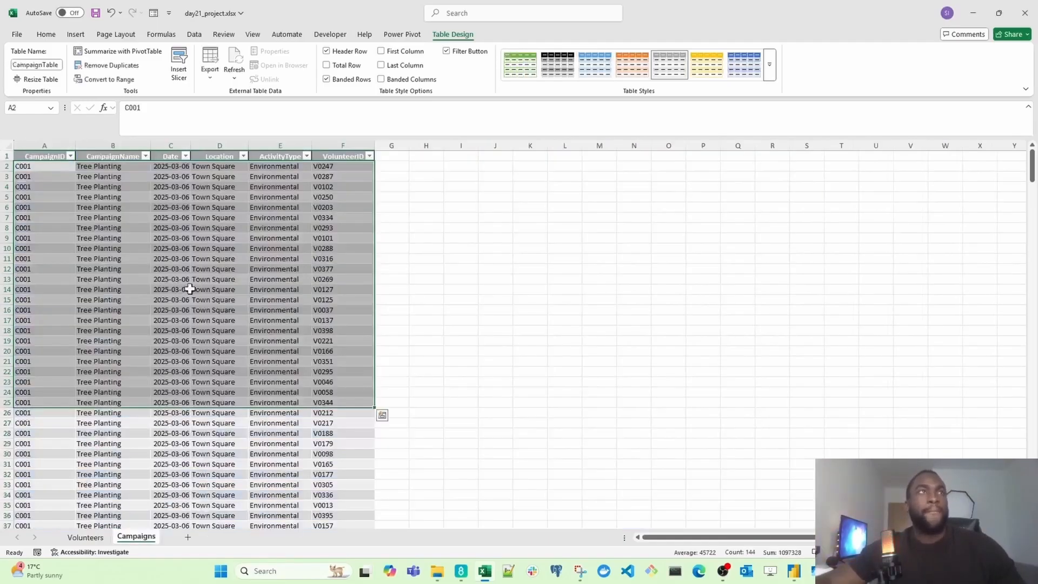
drag(41, 146, 346, 147)
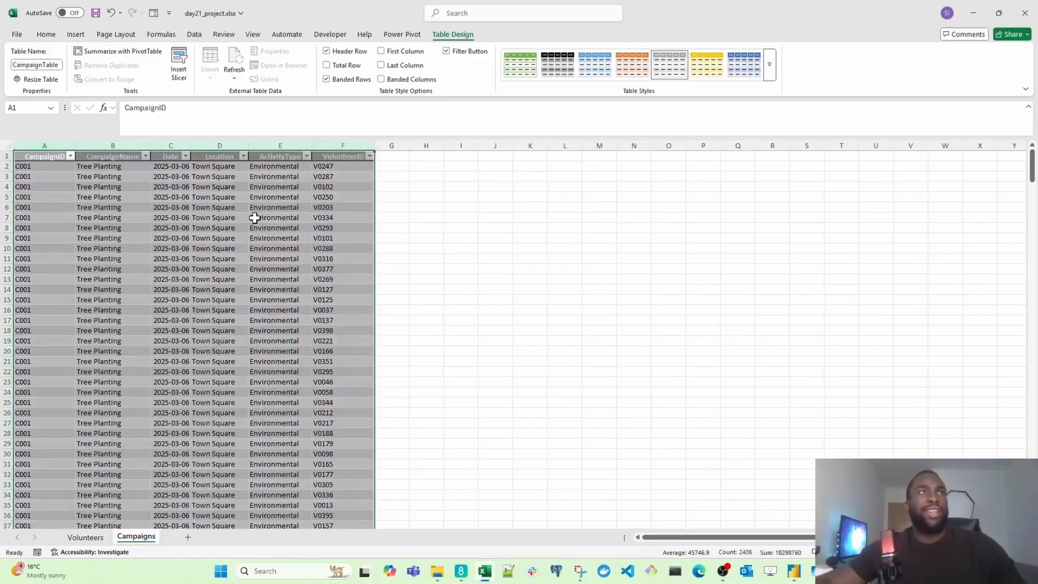
click(255, 218)
click(53, 167)
click(53, 145)
click(145, 146)
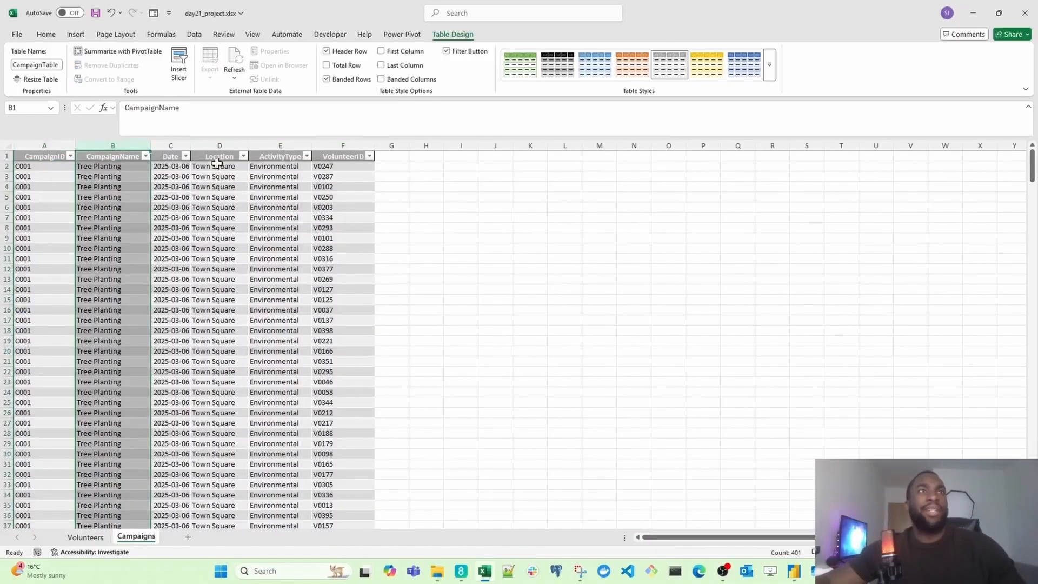
drag(181, 145, 271, 145)
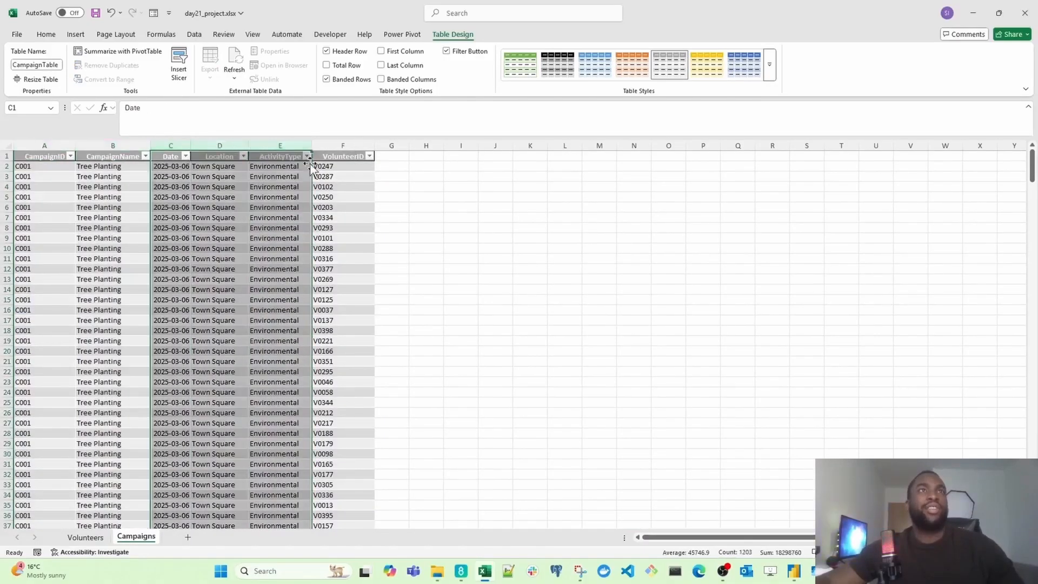
click(298, 144)
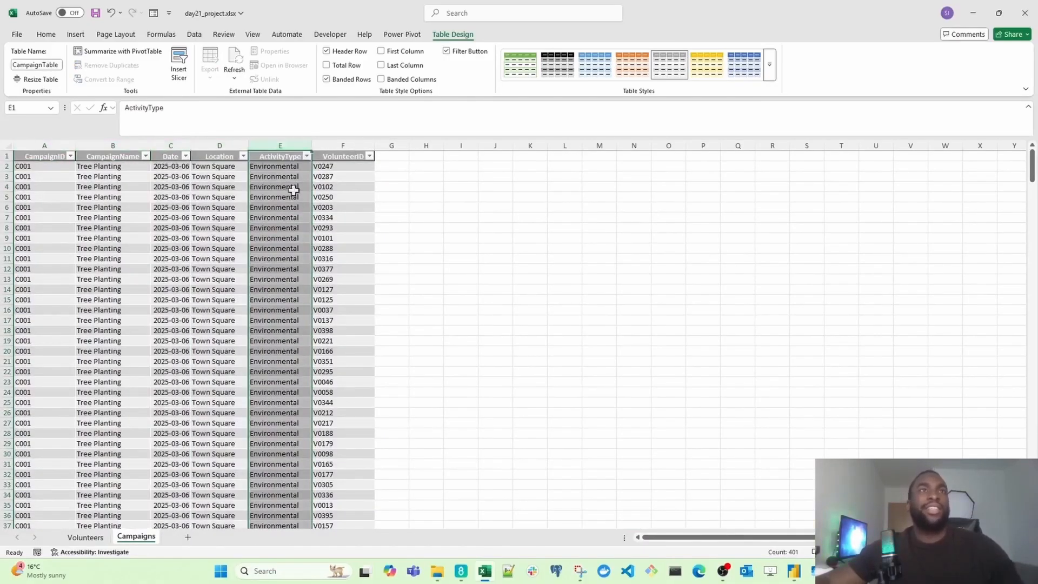
click(348, 147)
- Compare the VolunteerID and CampaignID columns shared by the Volunteers and Campaigns sheets
key(ctrl+Page_Up)
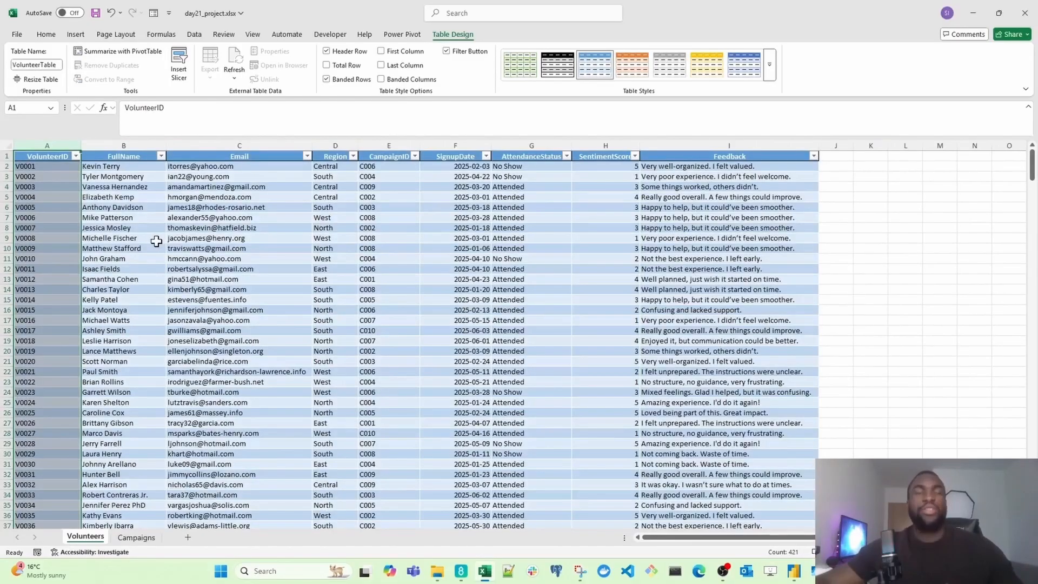
ctrl+click(364, 154)
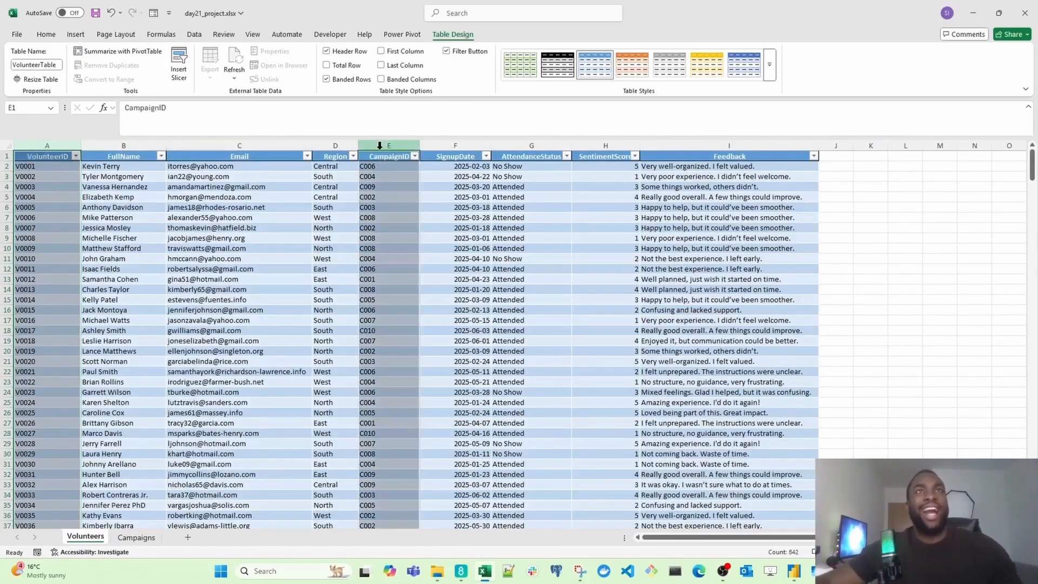
click(142, 537)
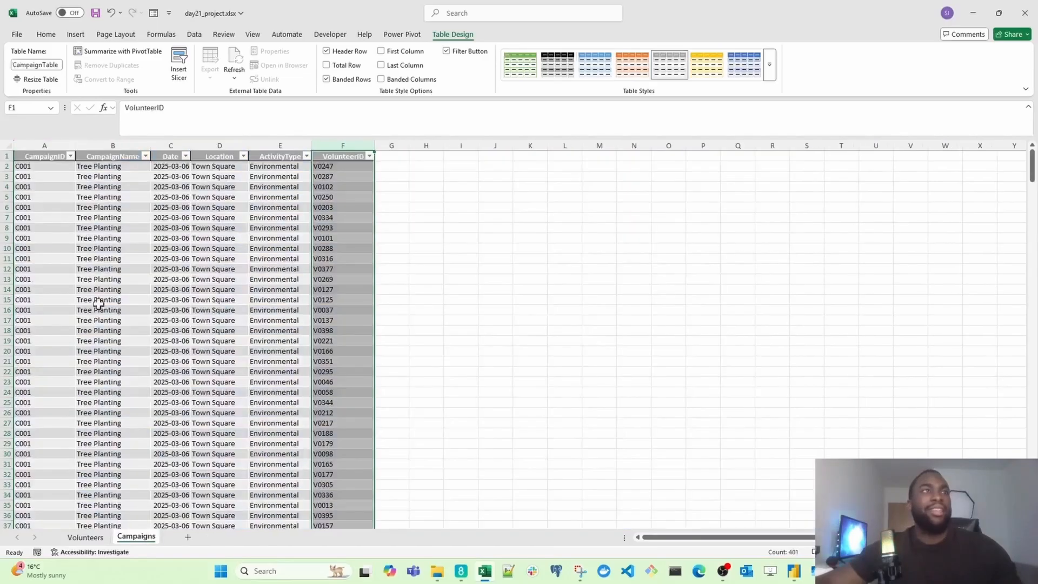
ctrl+click(54, 153)
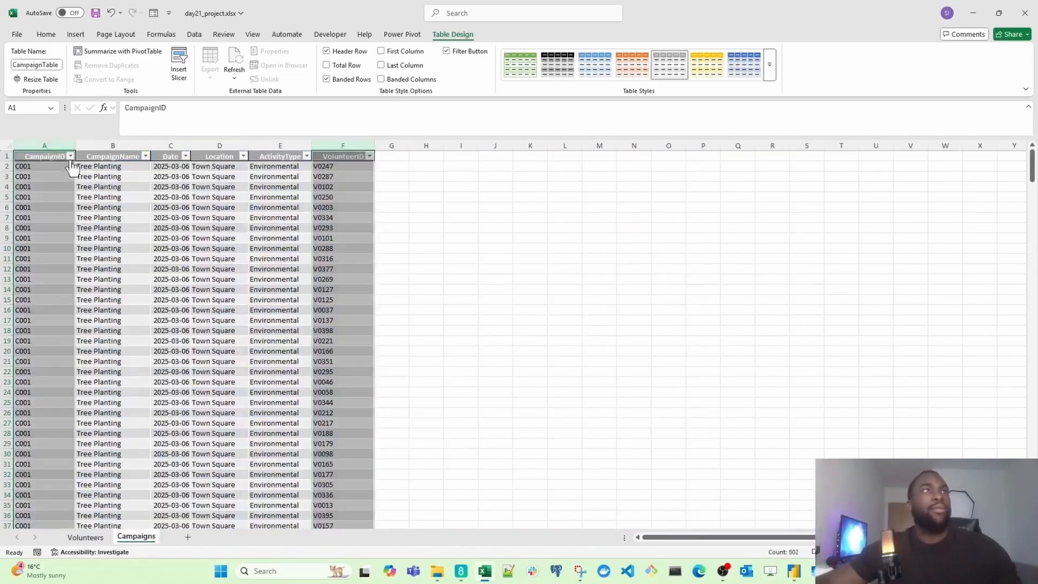
click(87, 537)
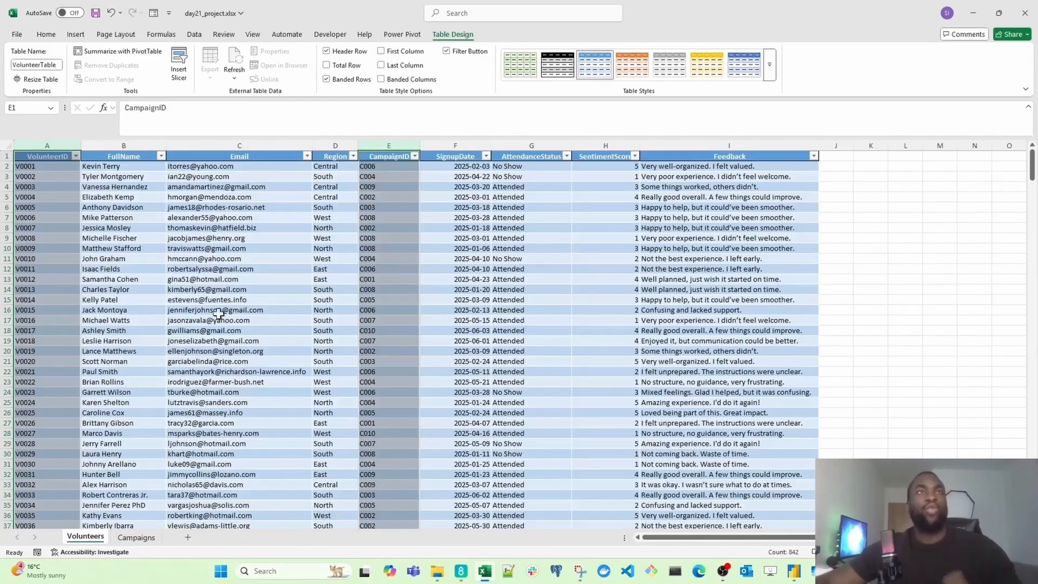
click(173, 372)
click(135, 464)
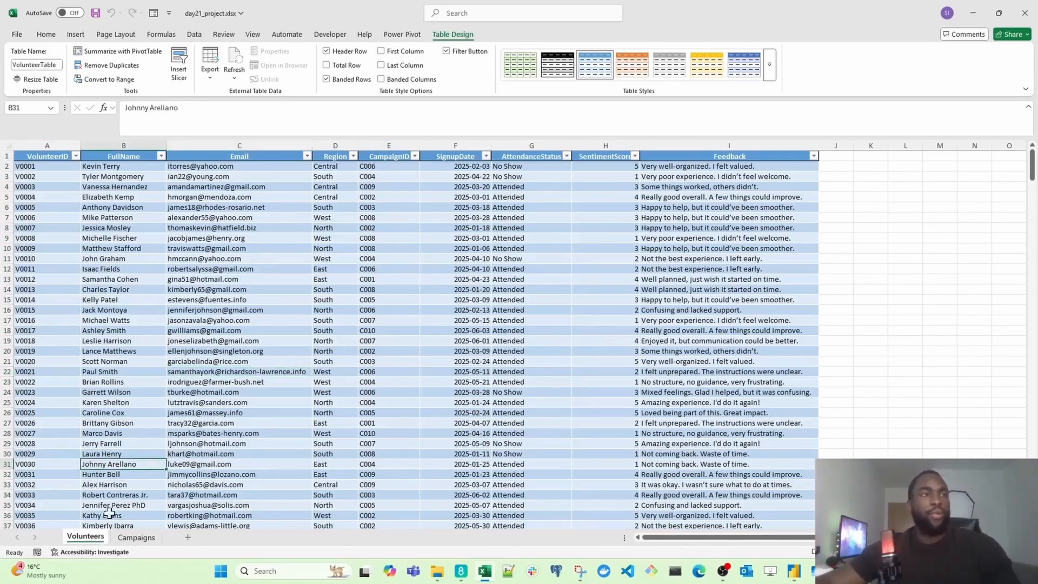
drag(75, 186, 622, 462)
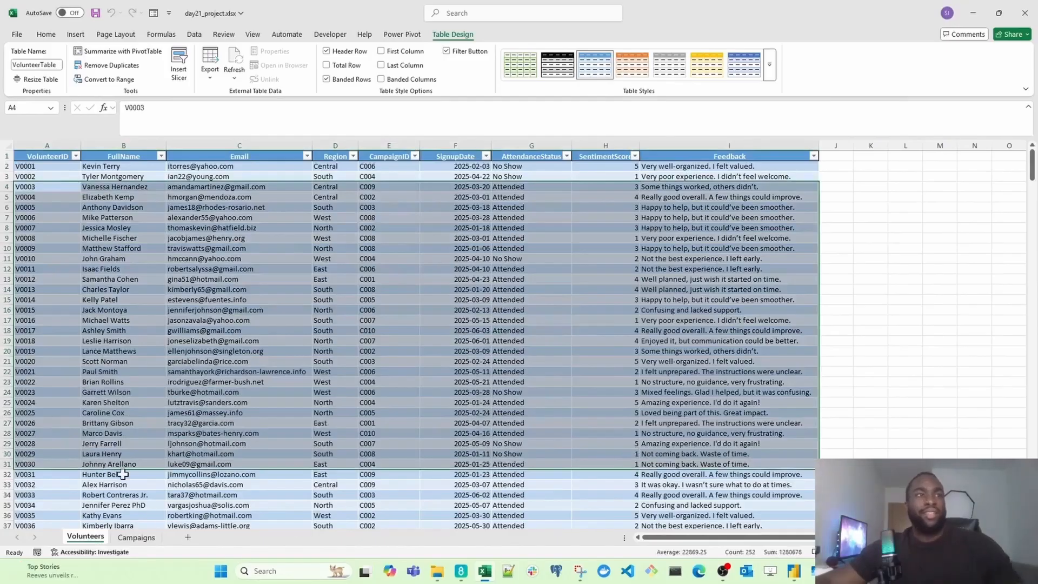
- Create a copy of the Volunteers sheet in the same workbook, placed before the original
right_click(96, 537)
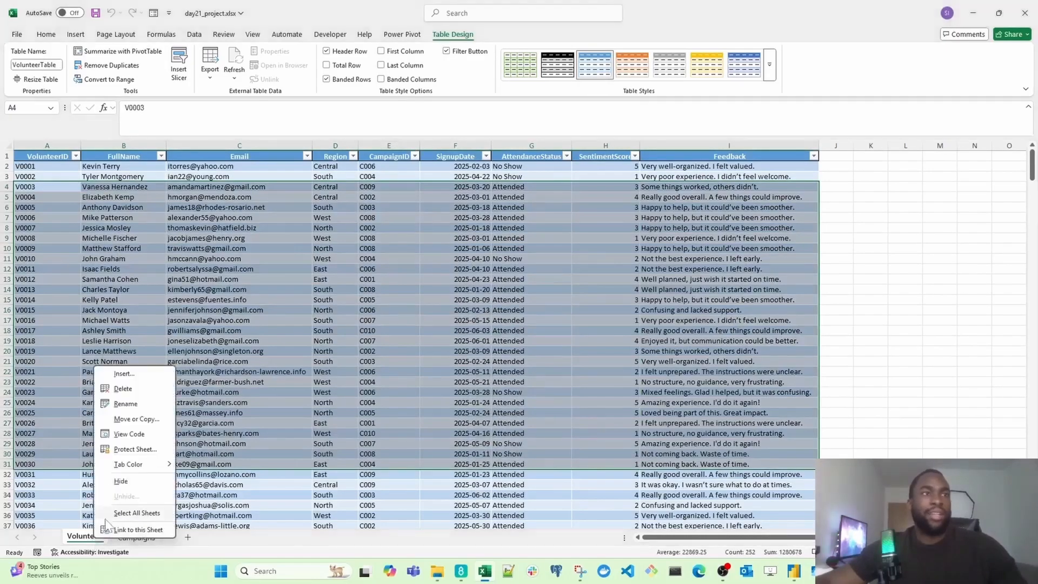
click(154, 420)
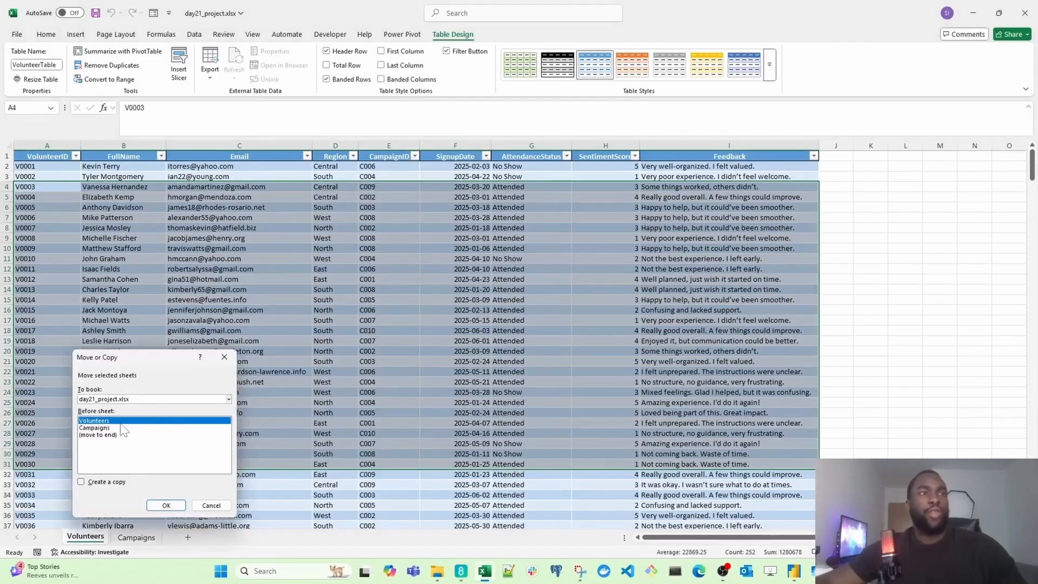
click(81, 482)
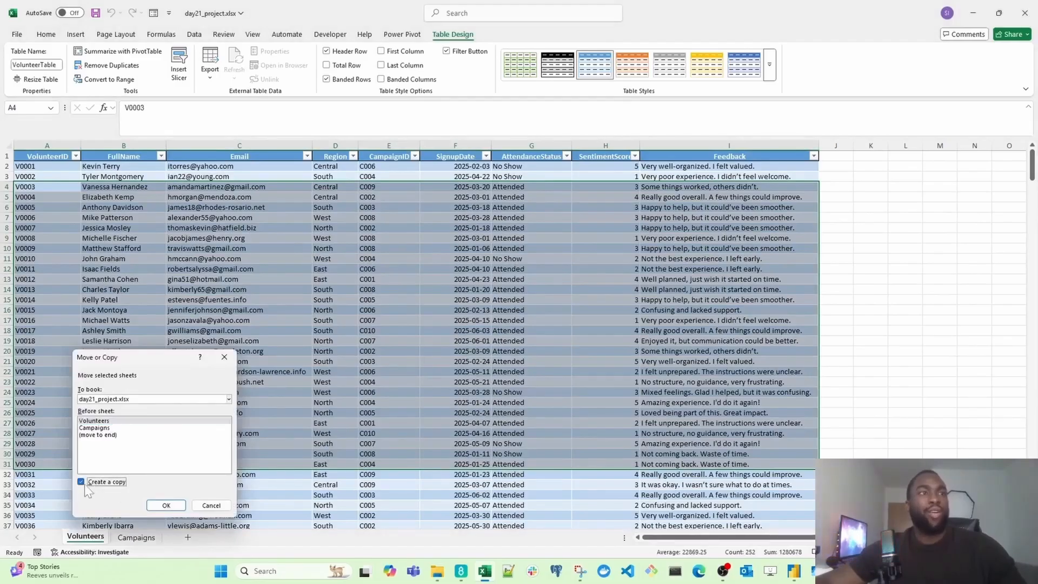
click(179, 509)
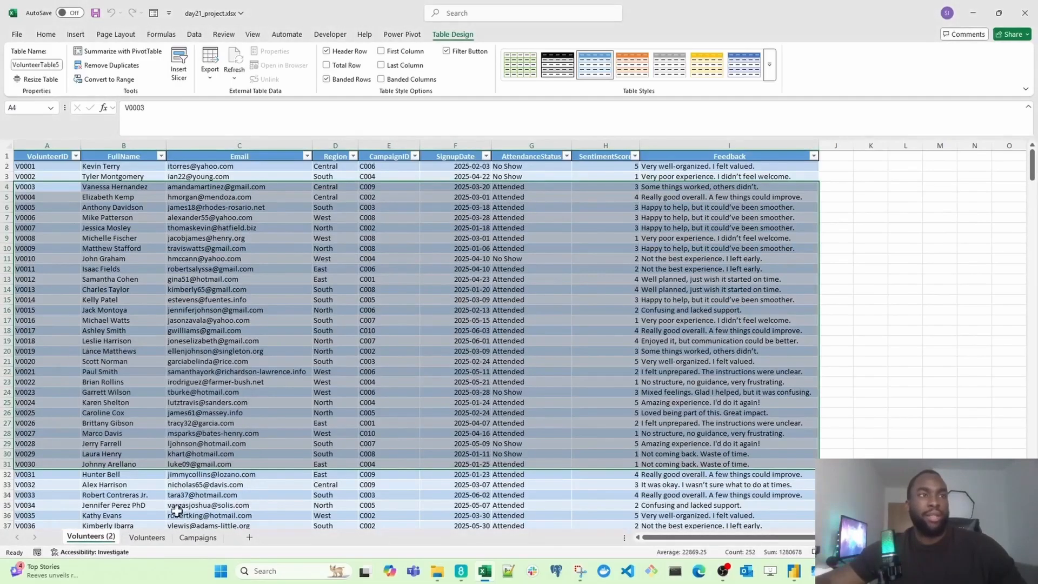
- Rename the copied Volunteers sheet as Volunteers_Data_Quality_Scan
double_click(105, 538)
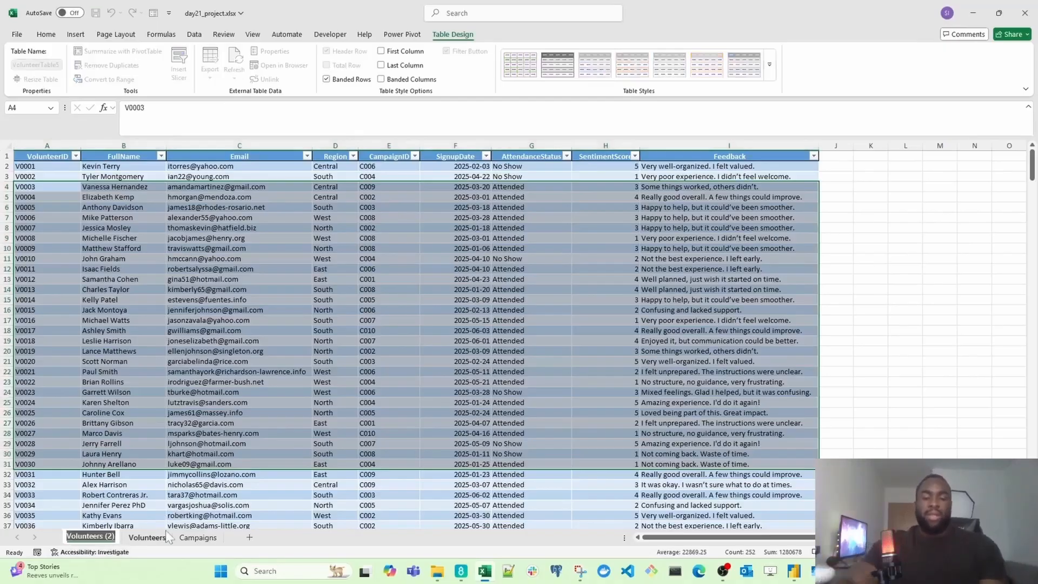
key(End)
key(shift+Left)
key(shift+Left)
key(shift+Left)
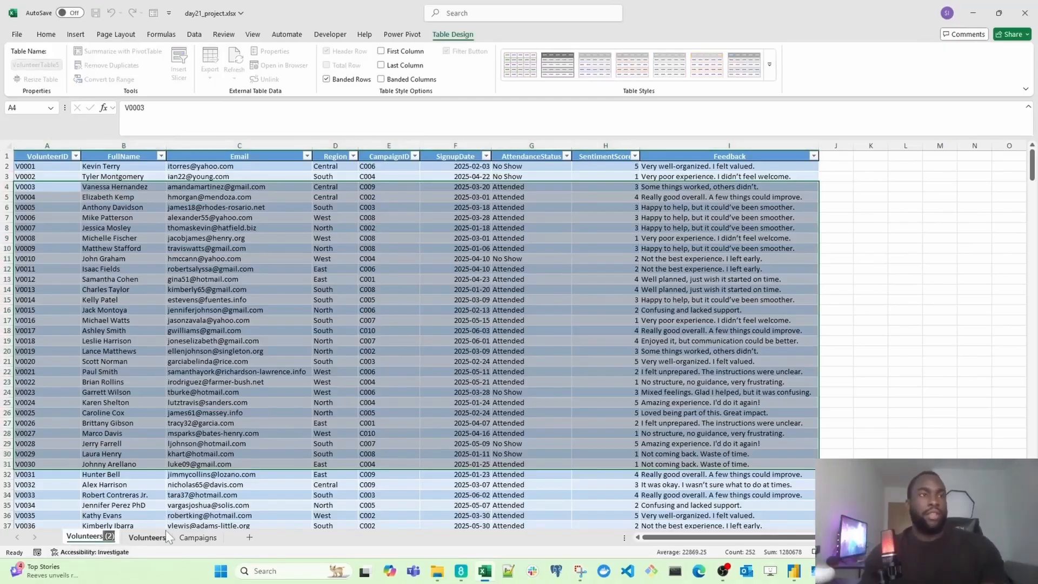
text(D)
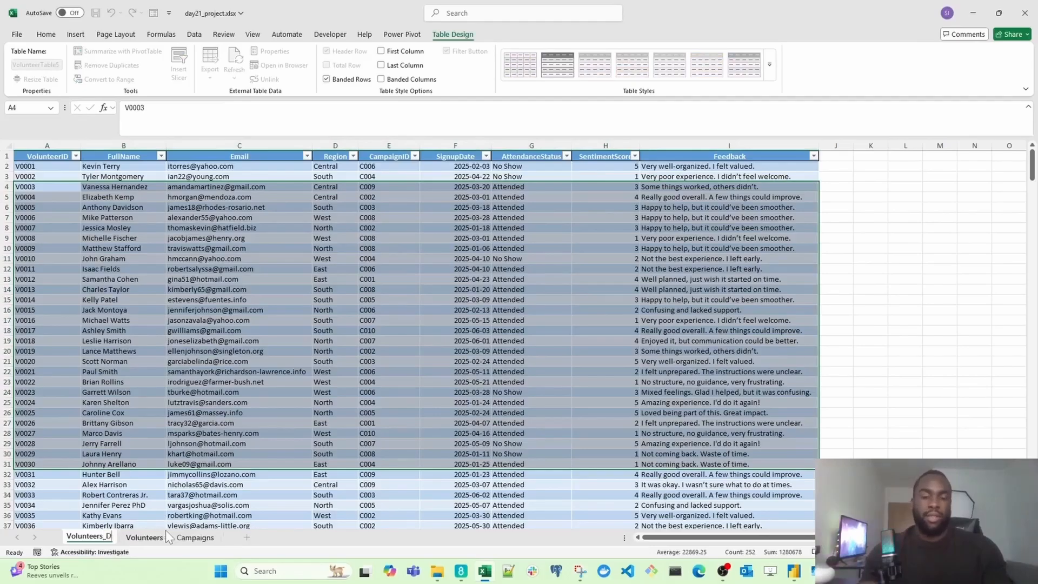
text(ataQuality)
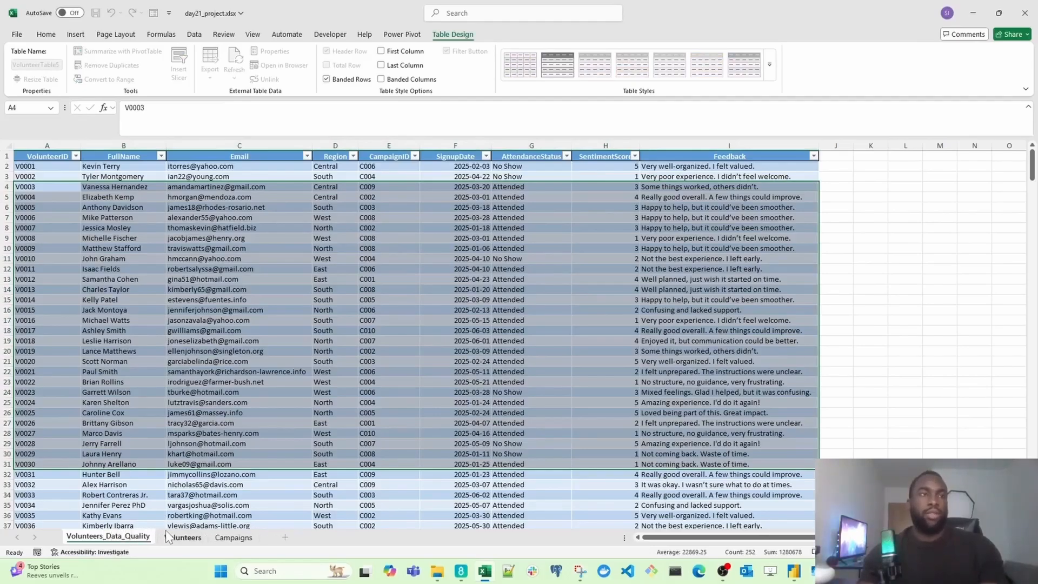
text(_Score)
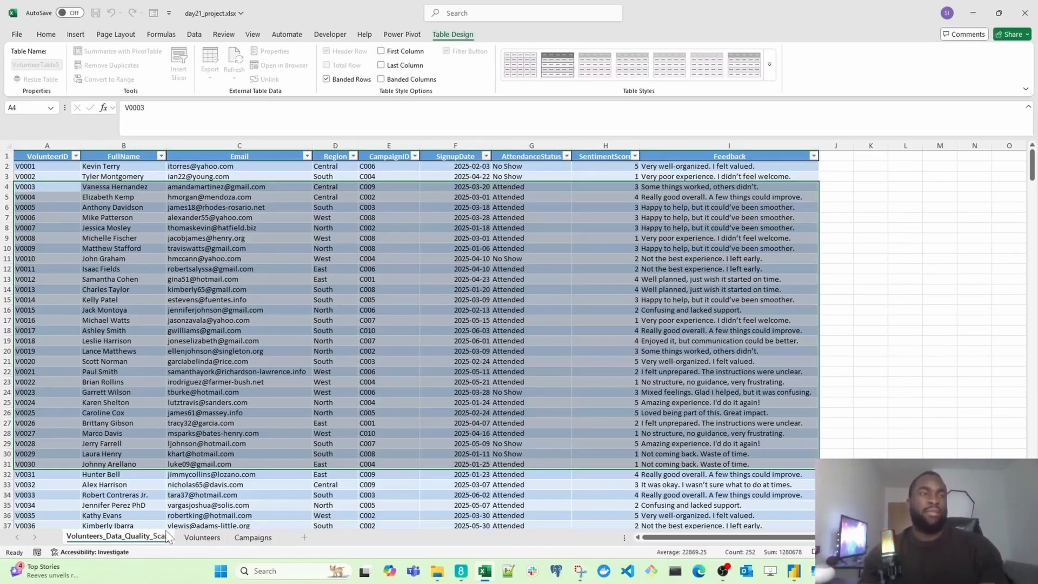
key(Return)
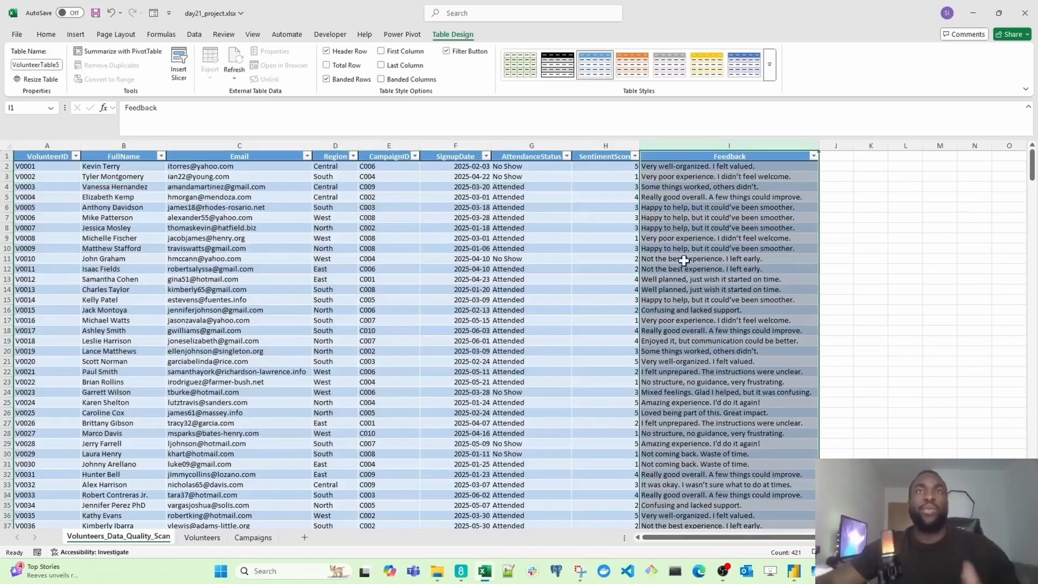
- Add a new table column headed DuplicateCheckKey in cell J1, directly after the Feedback column
drag(703, 186, 105, 542)
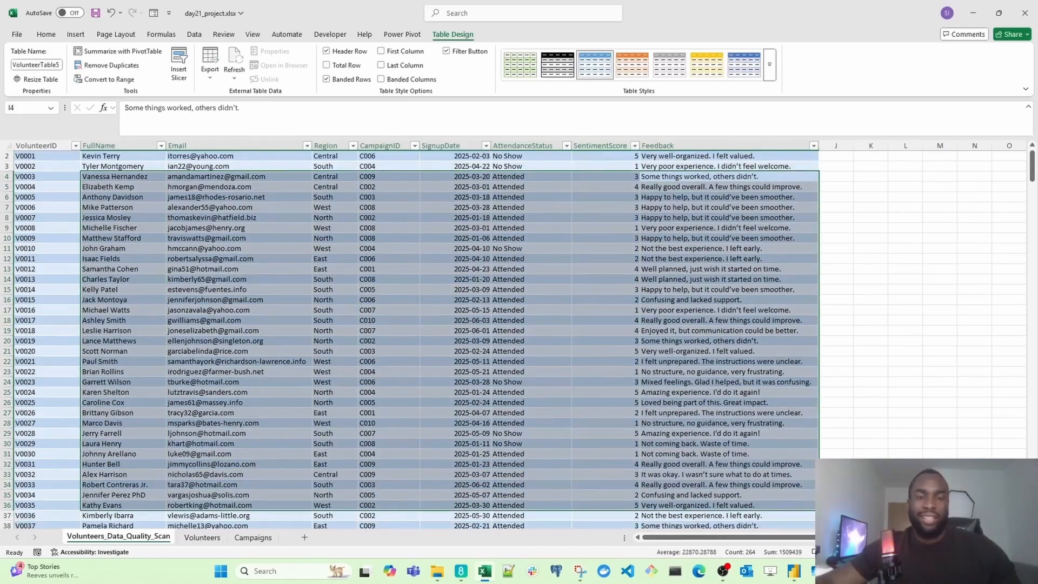
click(768, 295)
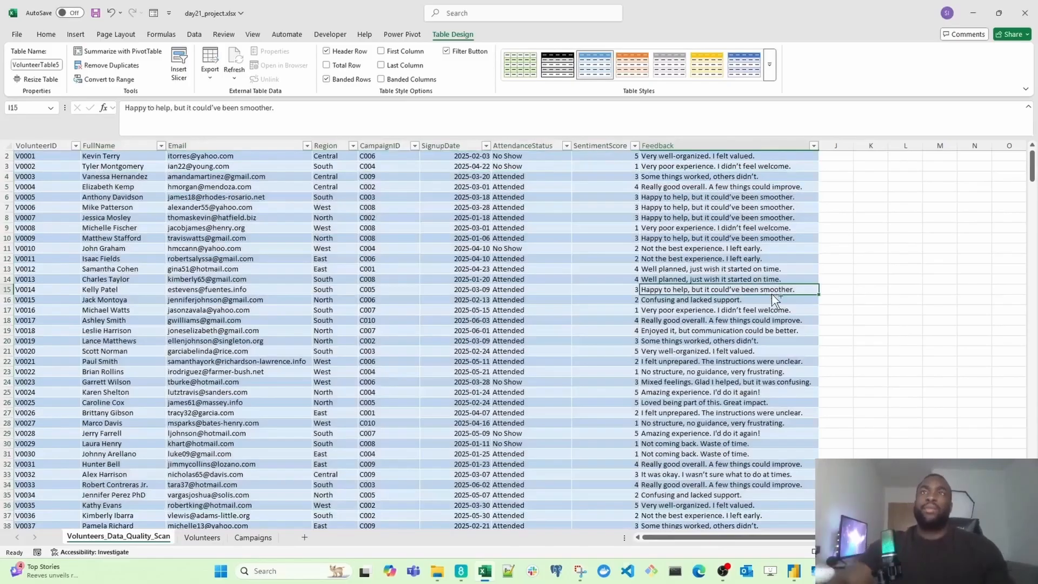
key(ctrl+Up)
key(Right)
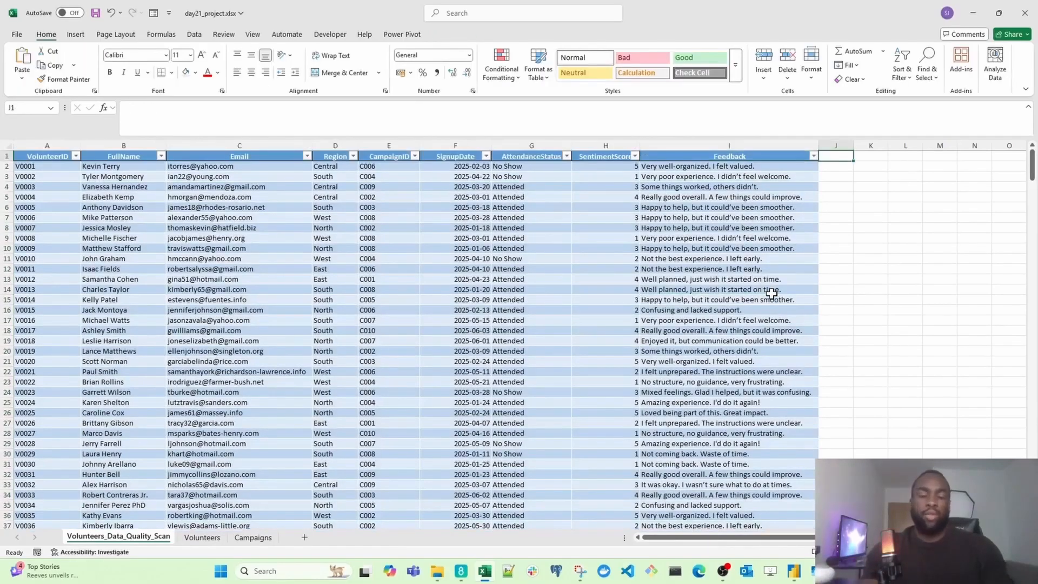
text(Duplicate)
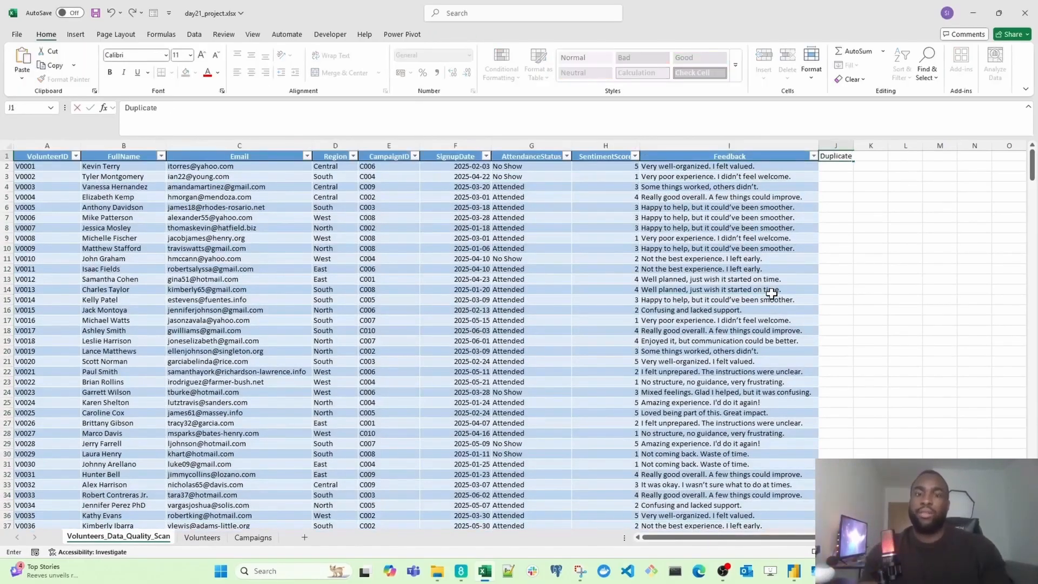
text(CheckKey)
key(ctrl+Return)
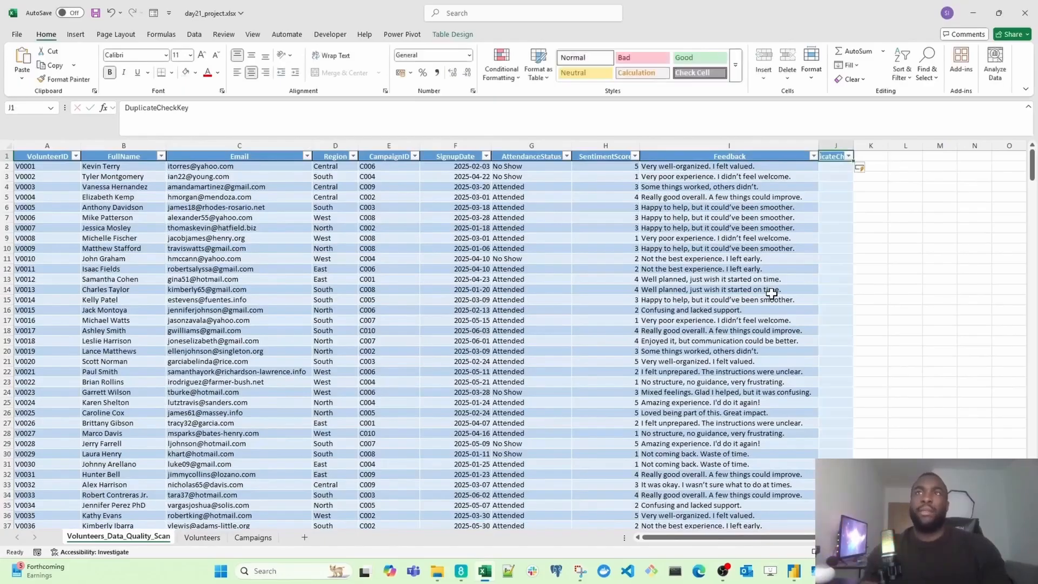
- Autofit the width of the DuplicateCheckKey column and make its first data cell, J2, active
key(alt+h)
key(o)
key(i)
key(Down)
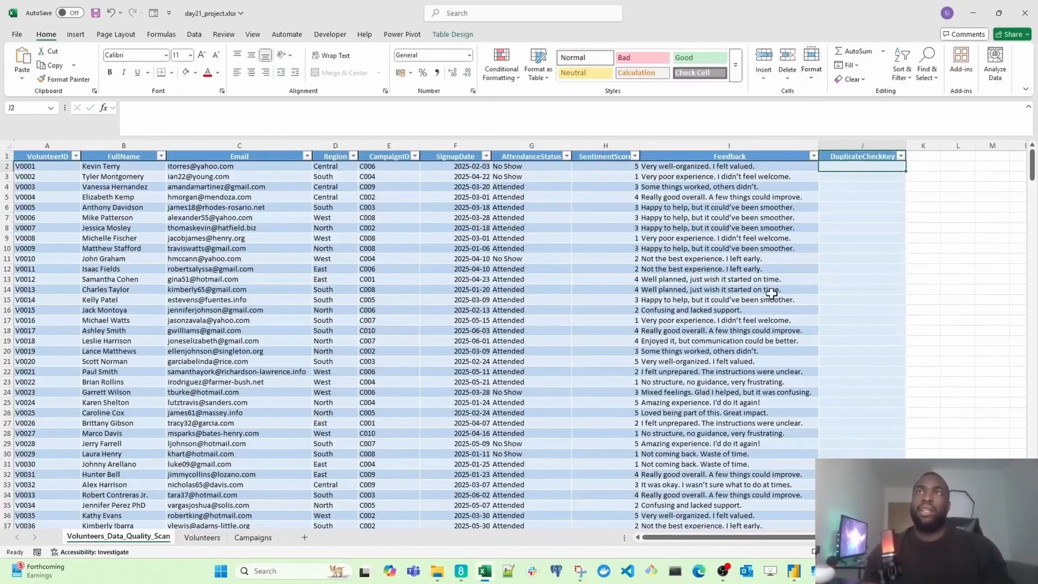
key(Up)
key(Down)
key(Up)
key(Left)
key(Down)
key(Down)
key(Right)
key(Up)
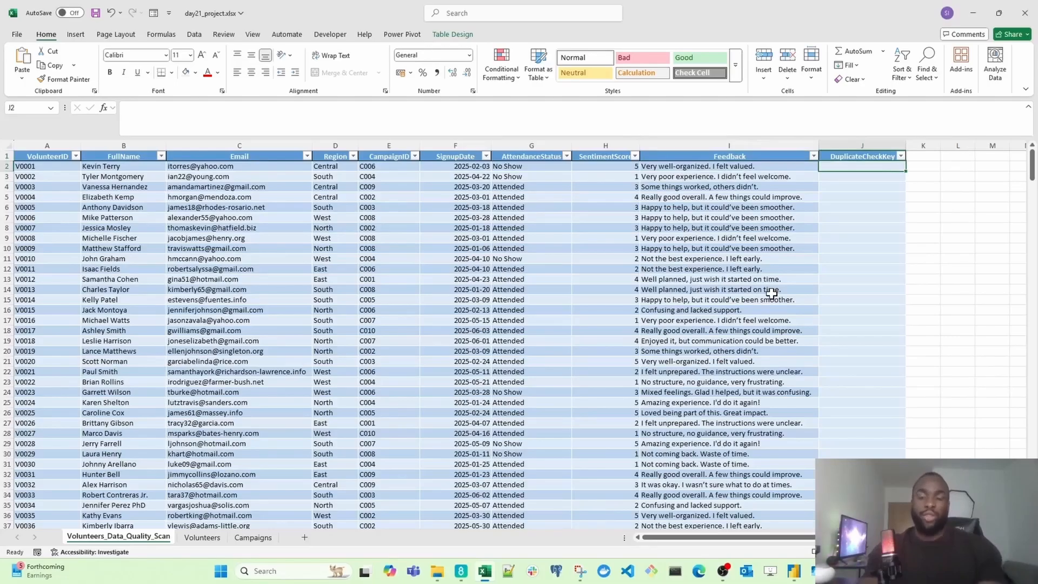
text(=)
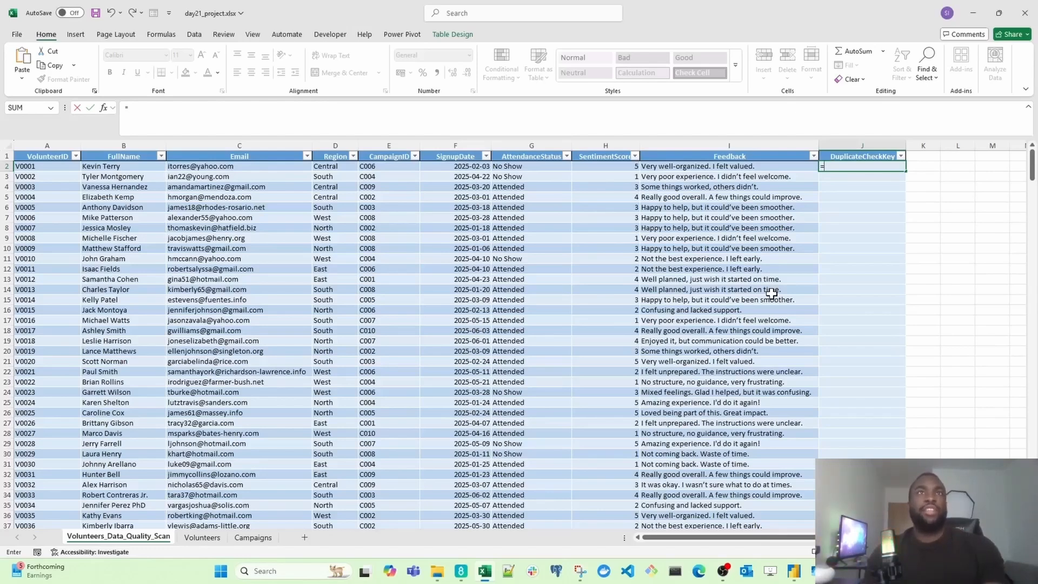
key(Left)
key(Left)
key(Left)
key(Left)
key(Left)
key(Left)
key(Left)
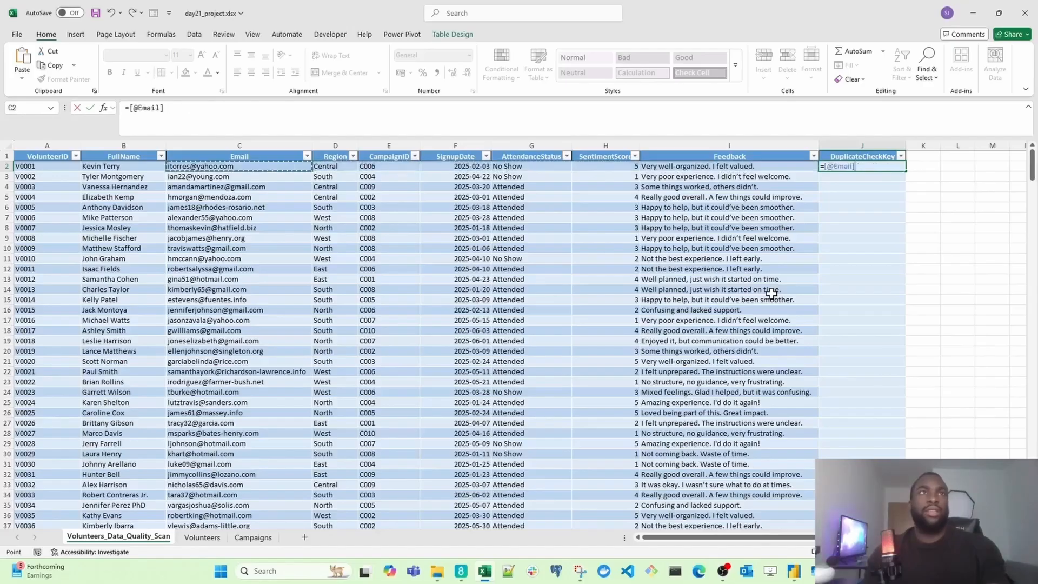
text(&)
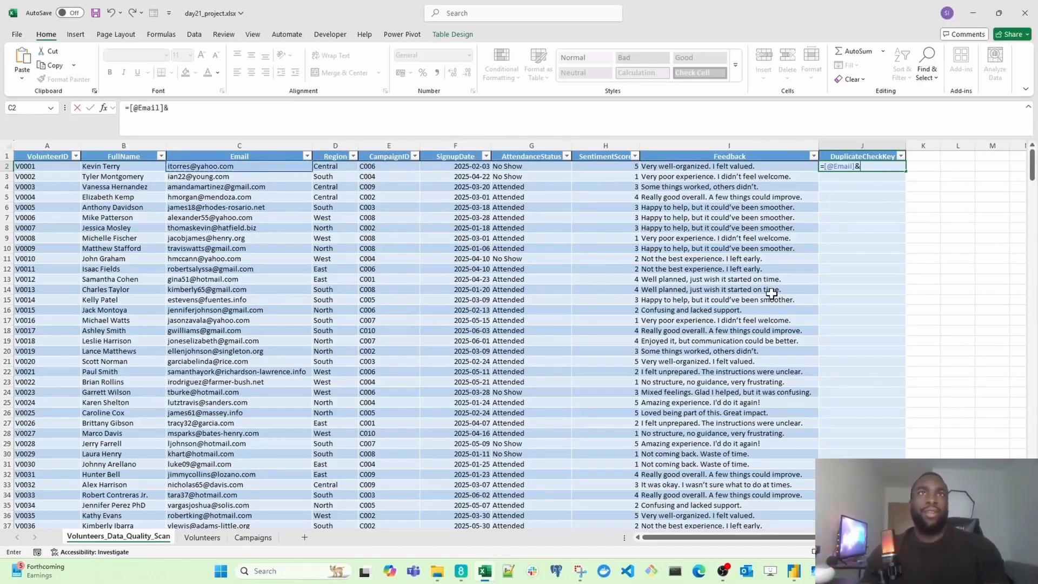
key(Left)
key(Left)
key(Left)
key(Left)
key(Left)
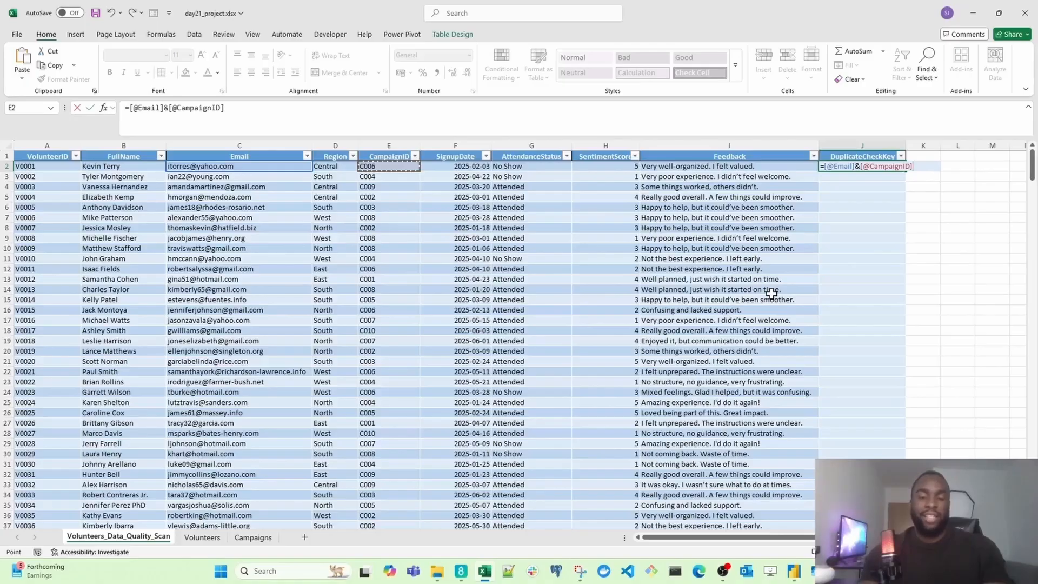
text(&)
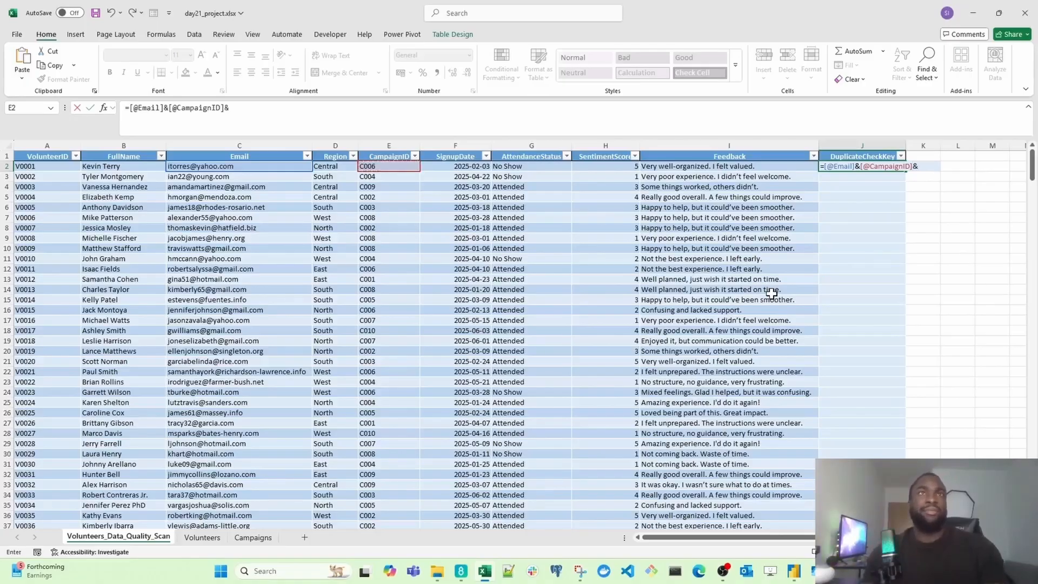
key(Left)
key(Left)
key(Left)
key(Left)
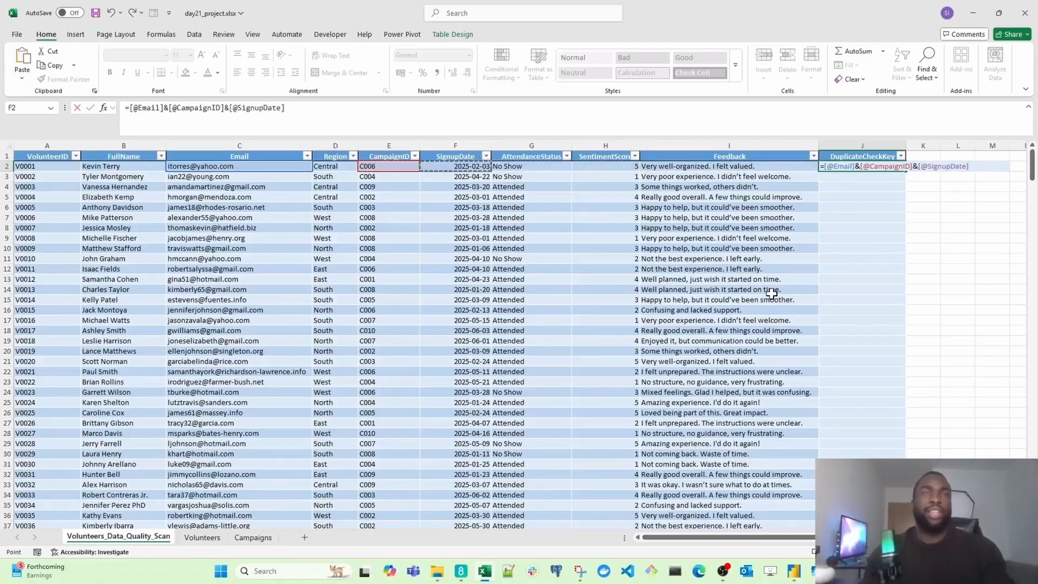
key(ctrl+Return)
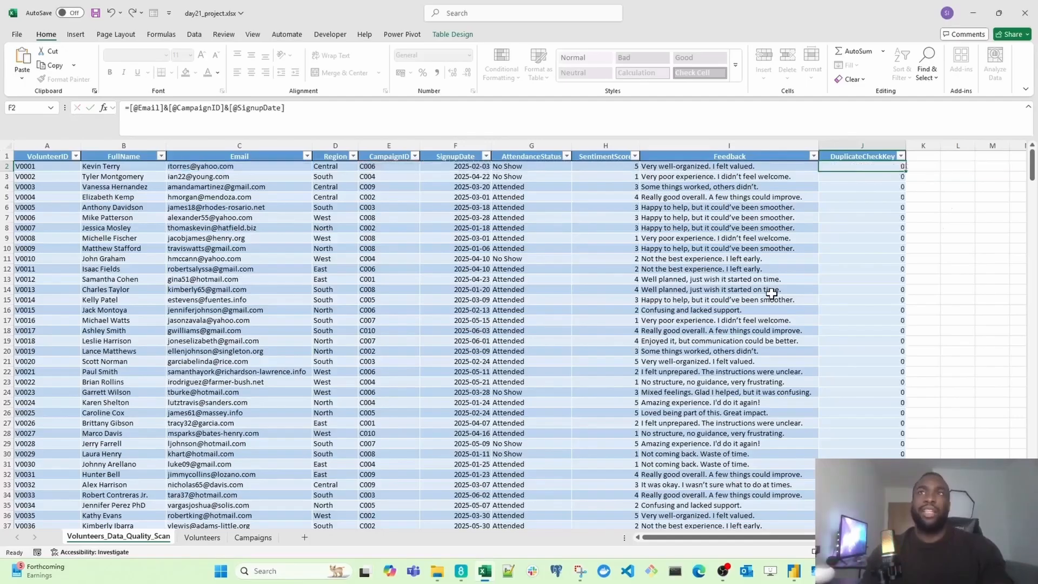
- Autofit the width of the DuplicateCheckKey column to its generated keys
key(alt+h)
key(o)
key(i)
- Examine the generated keys in the DuplicateCheckKey column down to the table's last row and return to cell J2
key(ctrl+shift+Down)
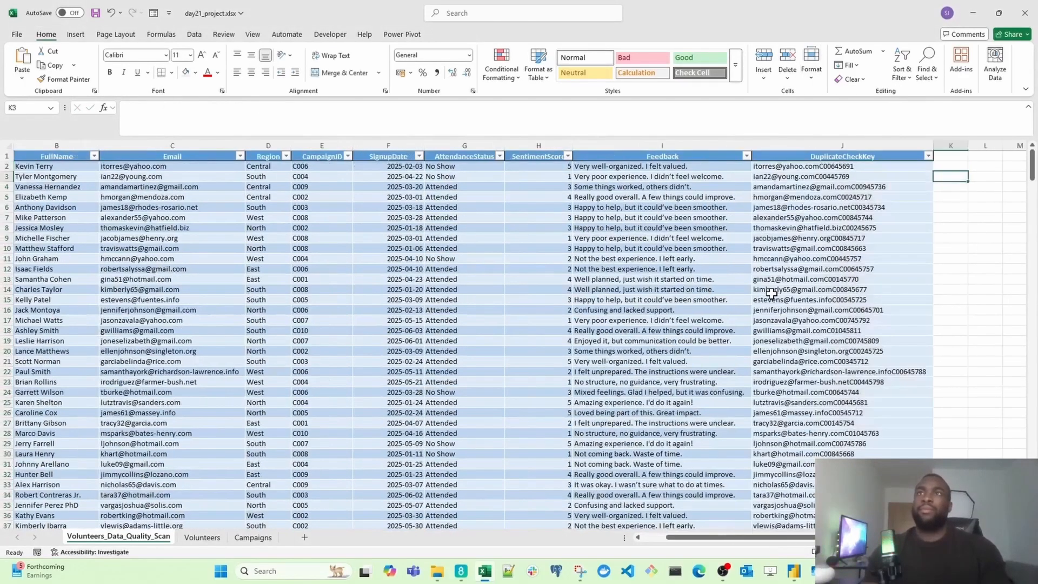
key(Left)
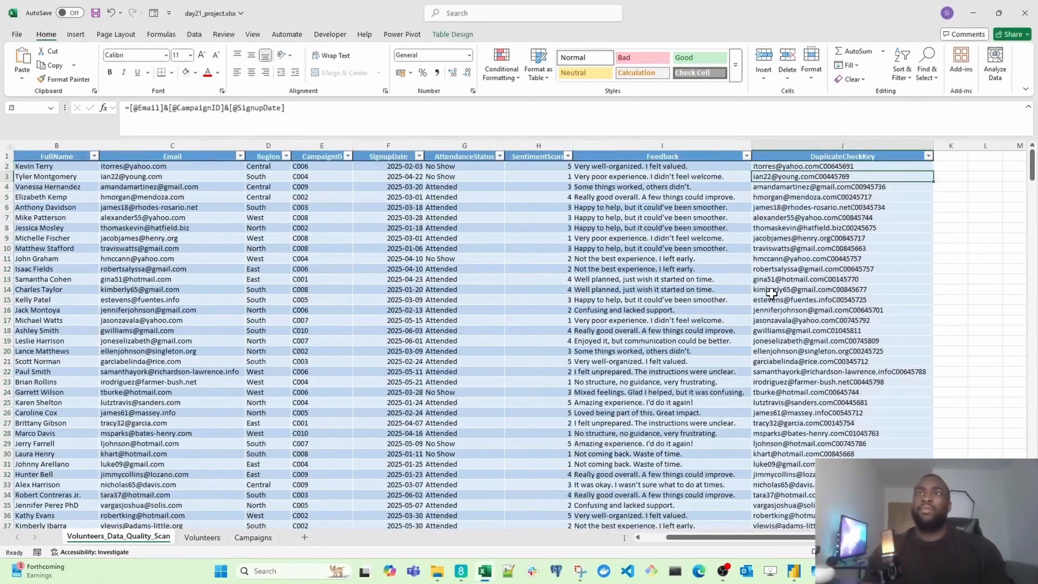
key(Up)
key(ctrl+shift+Down)
key(ctrl+Up)
key(Down)
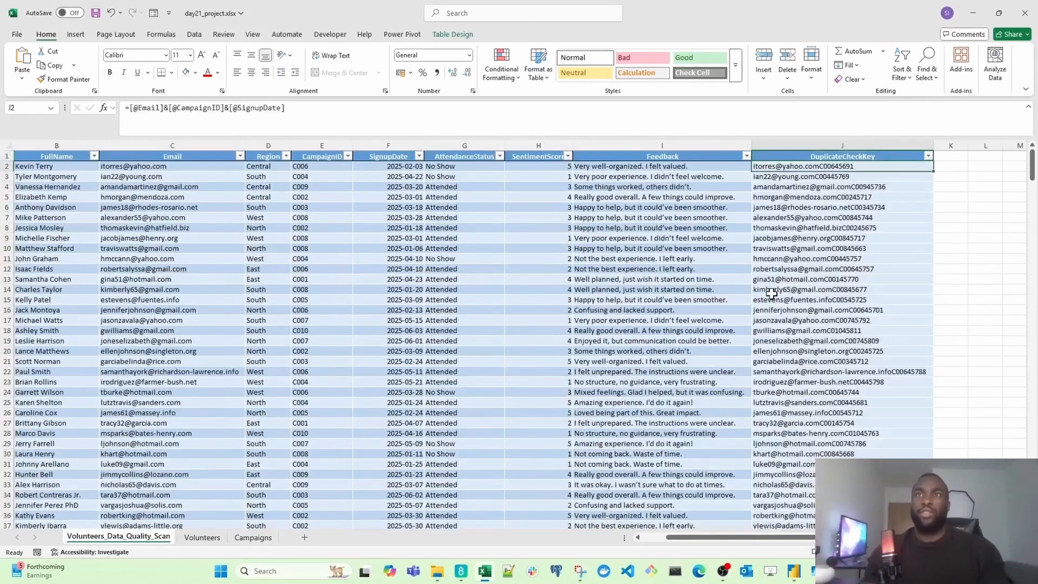
key(ctrl+shift+Down)
key(ctrl+Up)
key(ctrl+shift+Down)
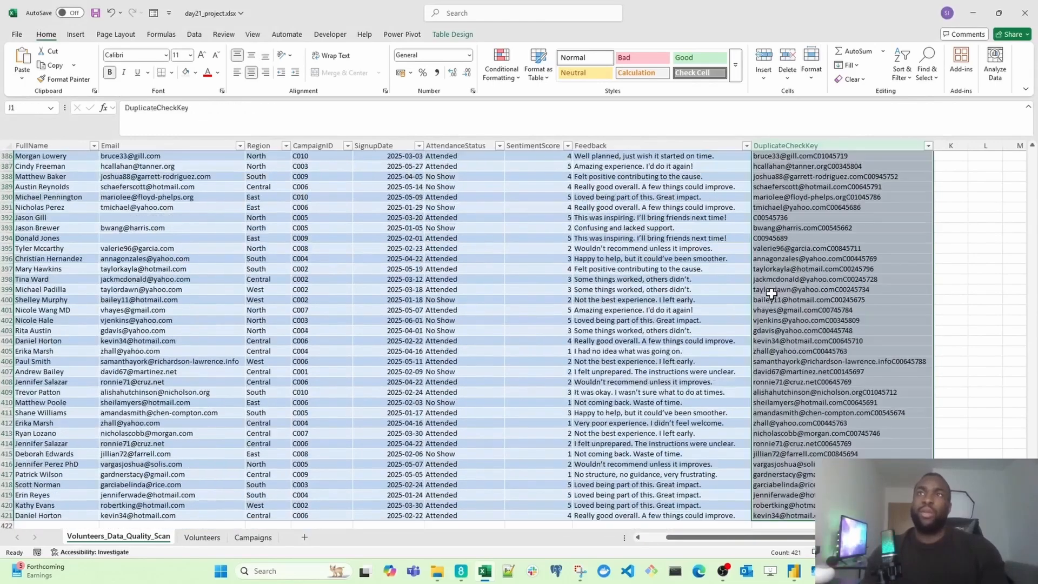
key(ctrl+Up)
key(Down)
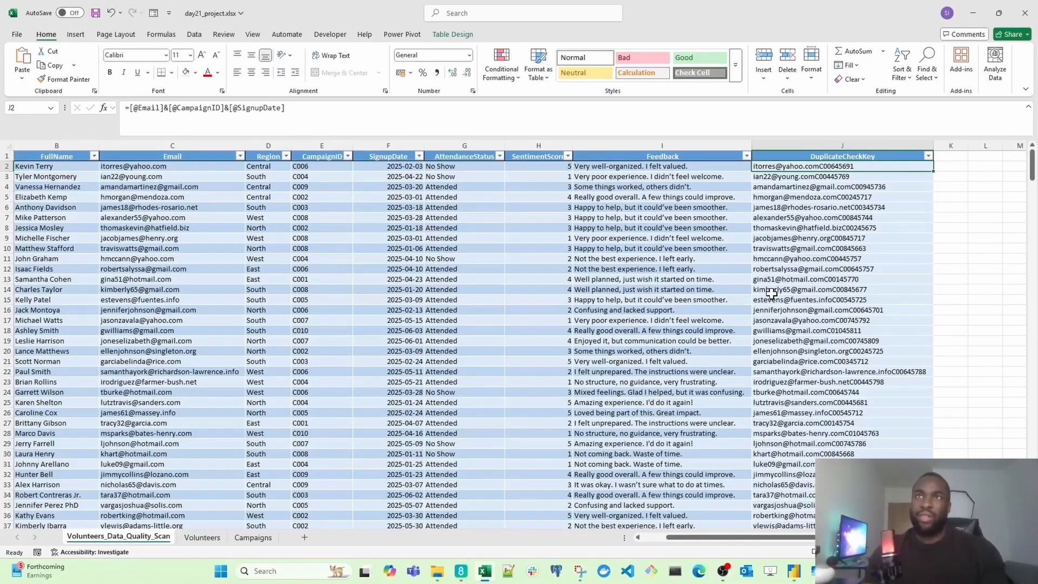
- Add a new table column headed DuplicateFlag in cell K1, directly after the DuplicateCheckKey column
key(Up)
key(Right)
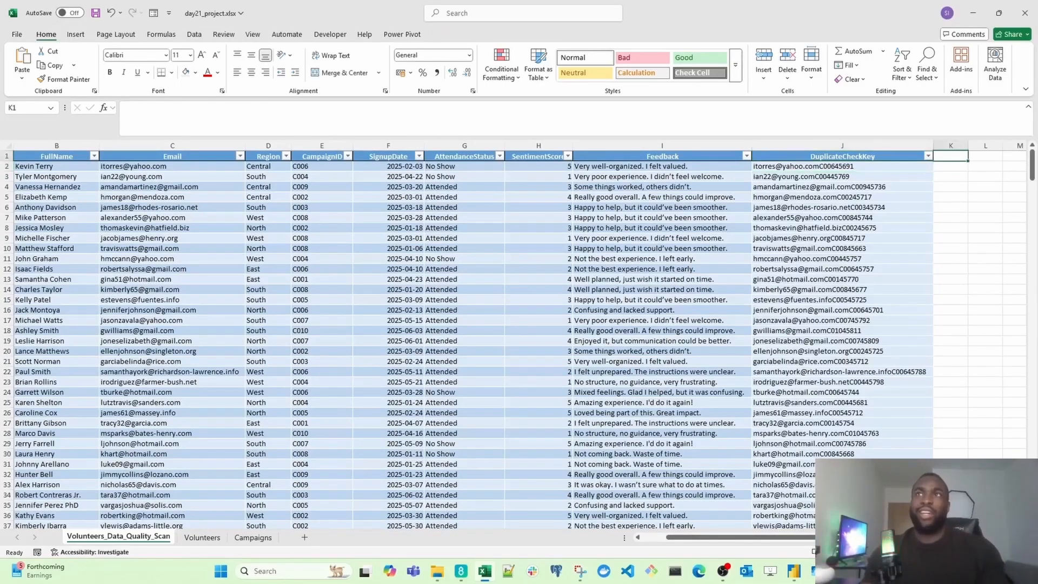
text(DuplicateFlag)
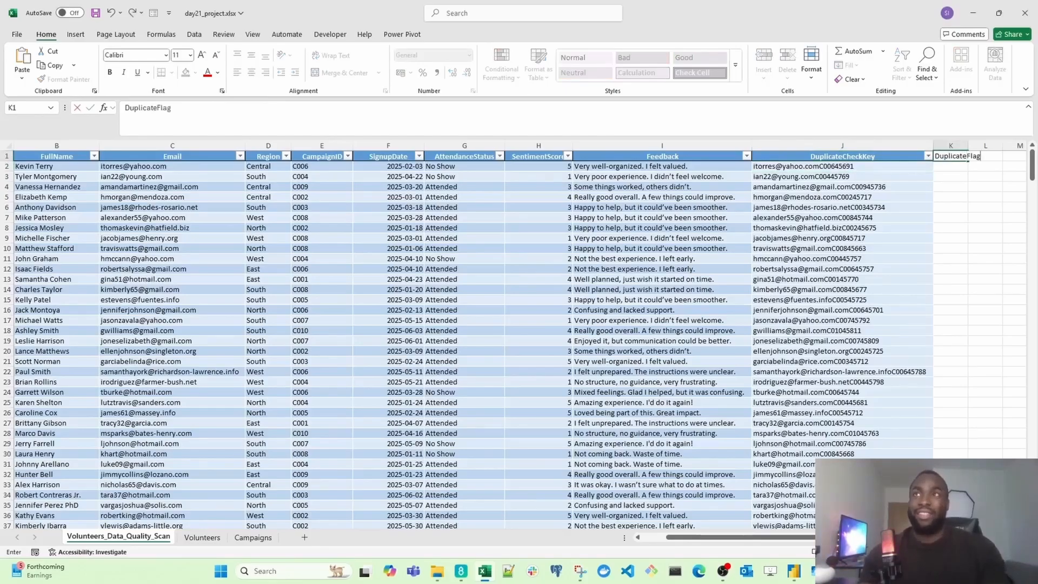
key(ctrl+Return)
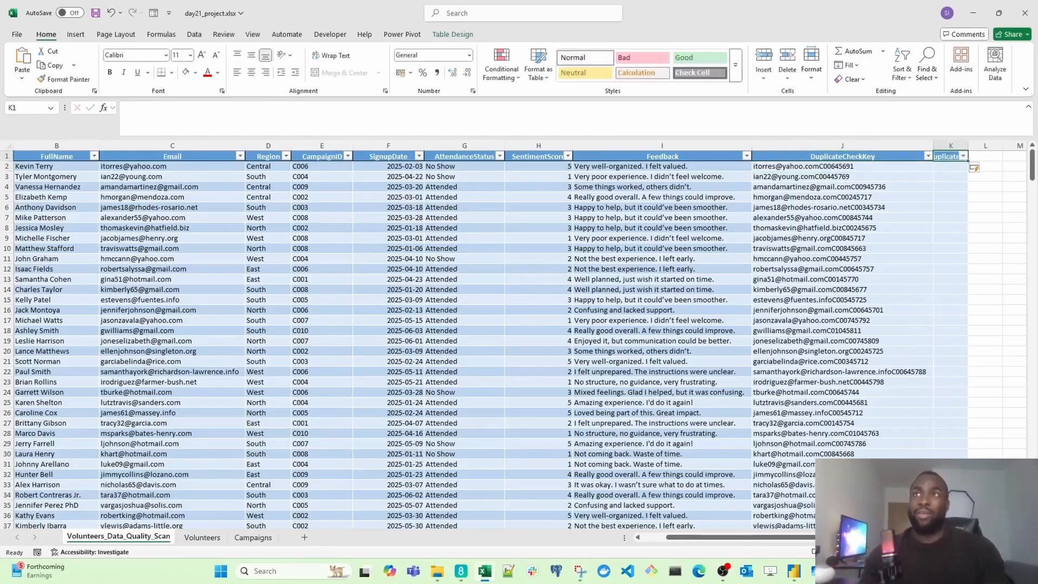
- Autofit the width of the DuplicateFlag column and make its first data cell, K2, active
key(Right)
key(Right)
key(Right)
key(Right)
key(Right)
key(Down)
key(Left)
key(Left)
key(Left)
key(Left)
key(Left)
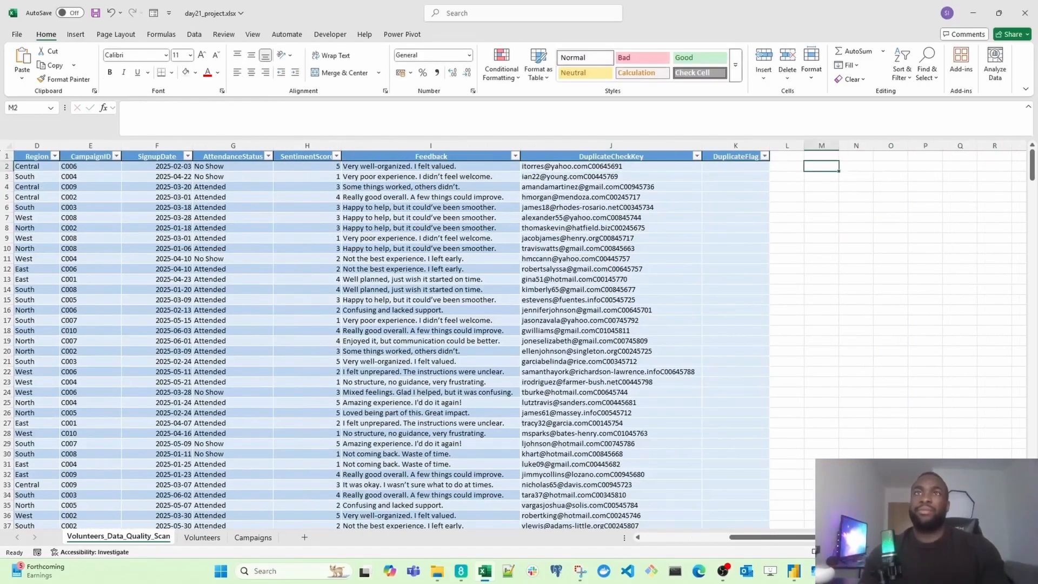
text(=IF()
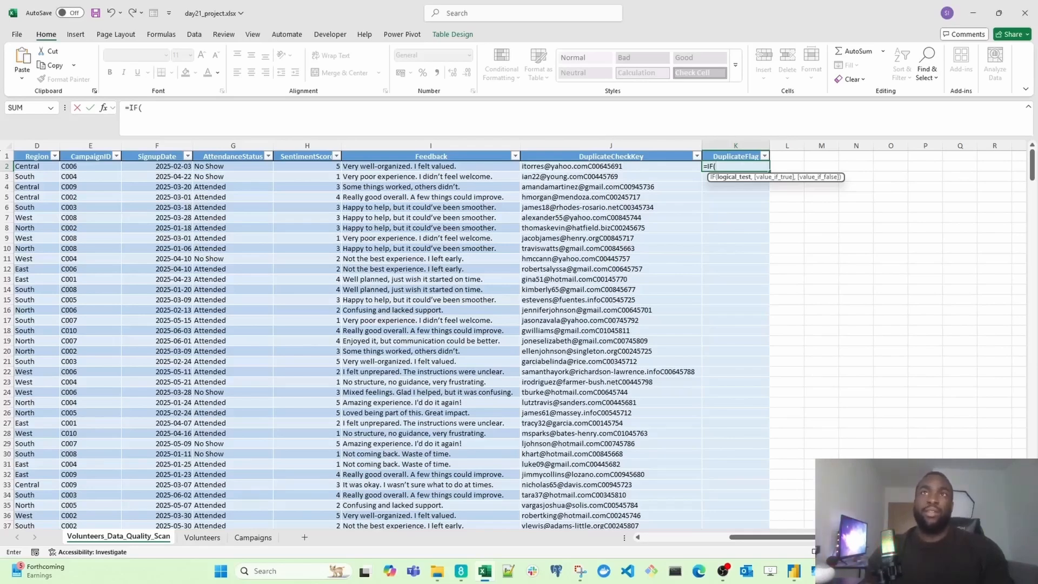
text(COUNTIF()
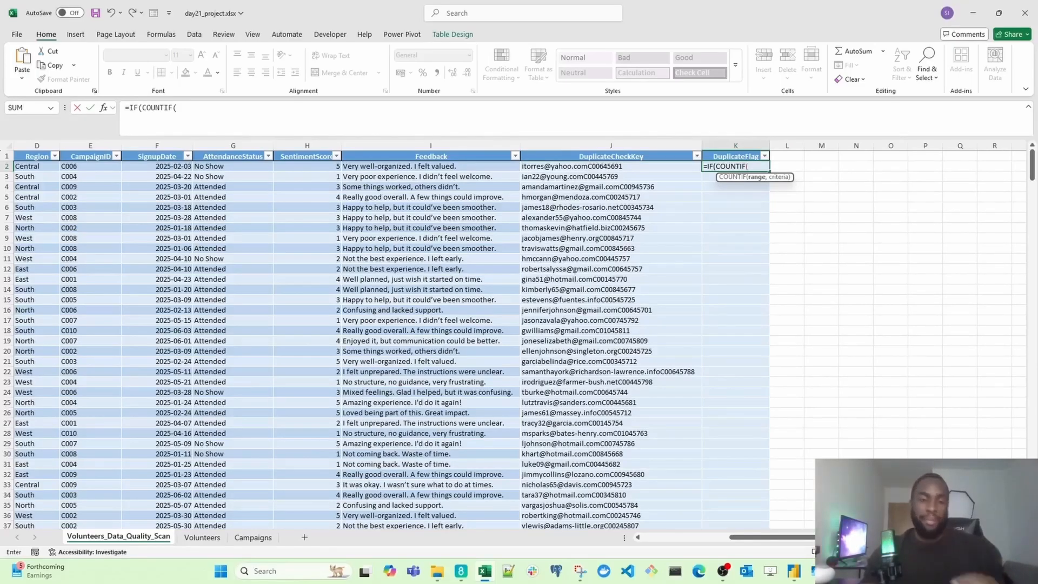
key(Left)
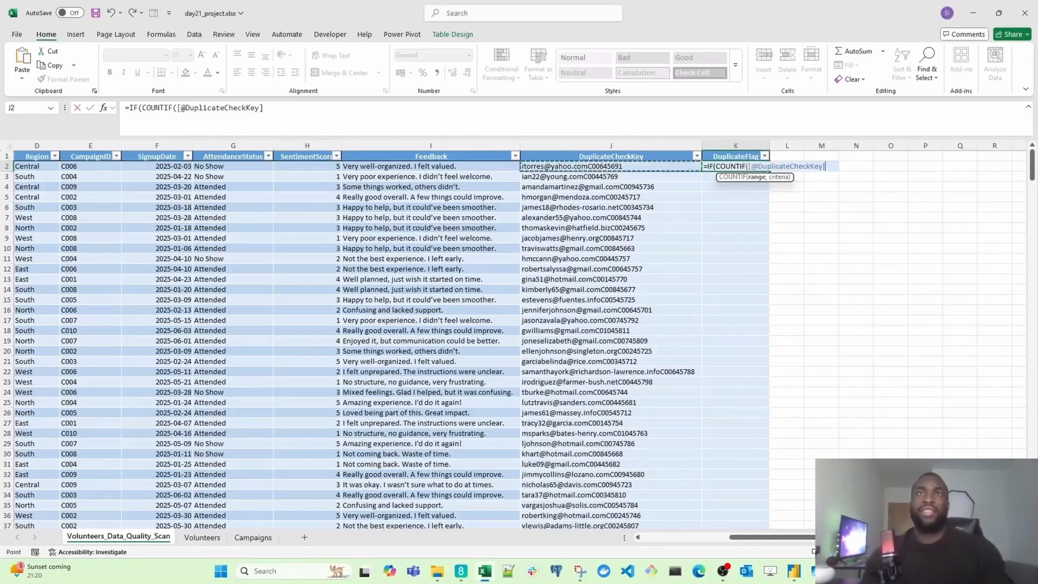
key(ctrl+shift+Down)
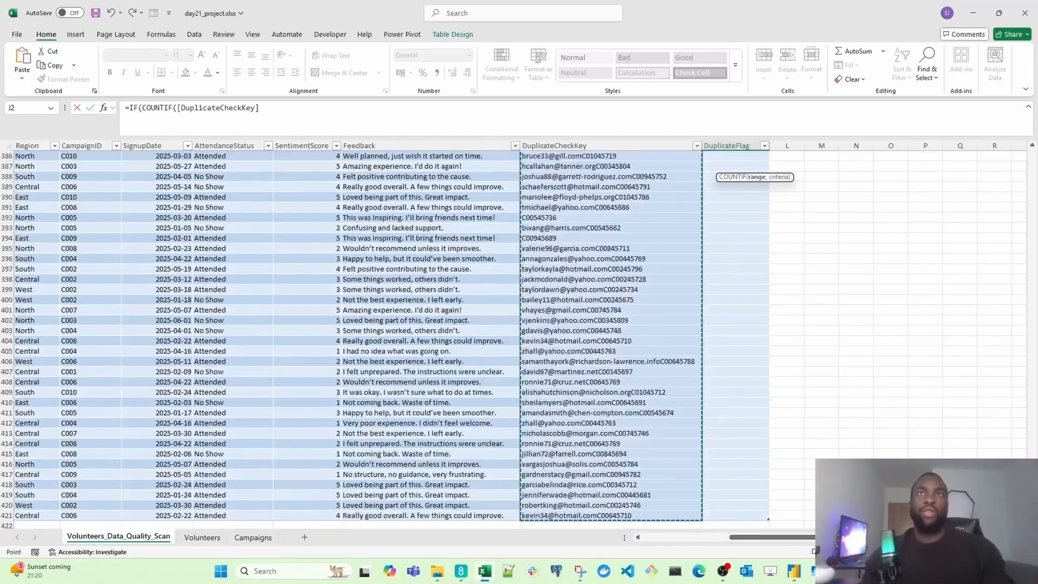
text(,)
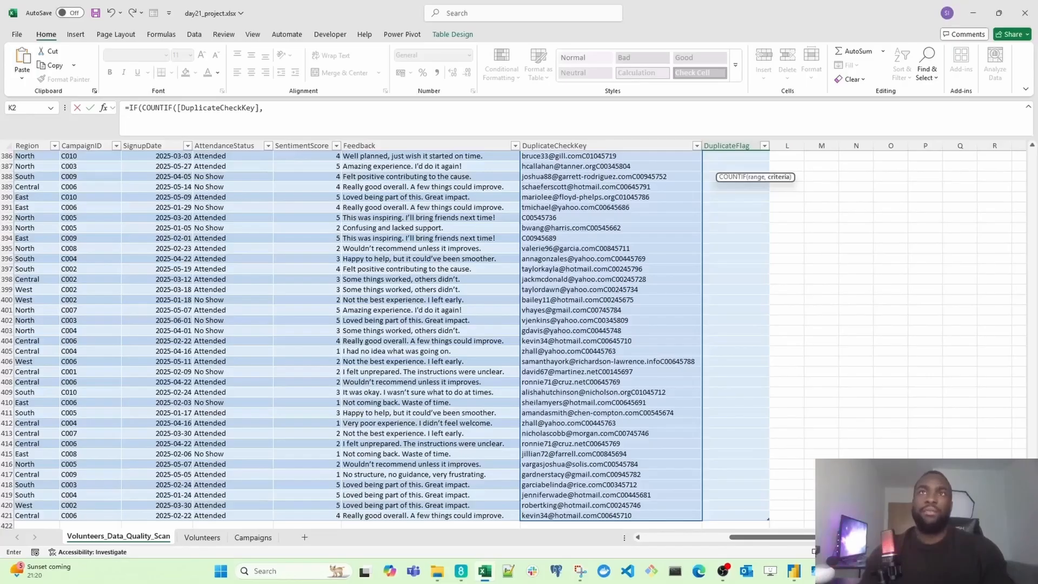
key(Left)
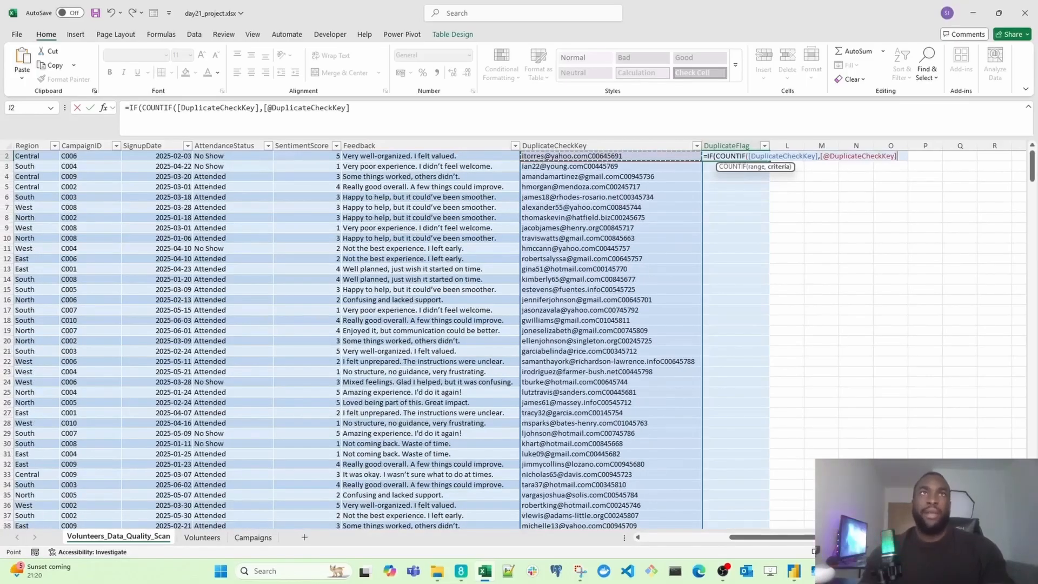
text())
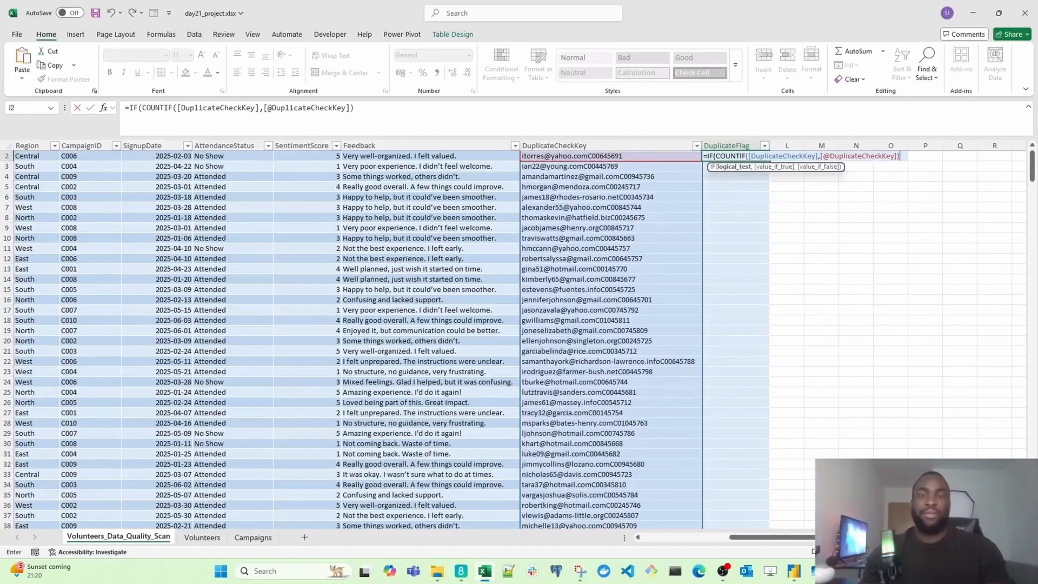
text(>1)
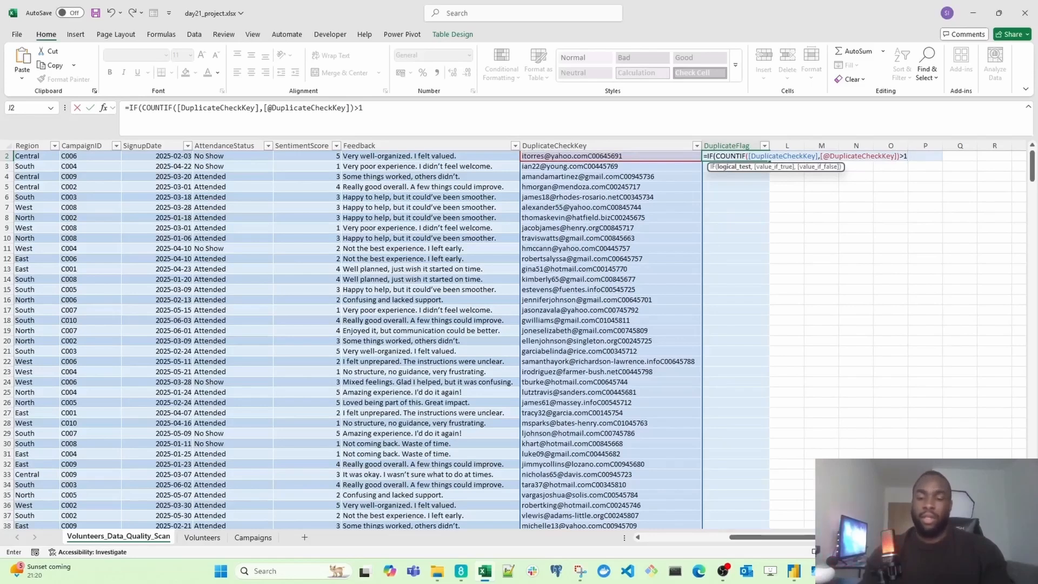
text(,)
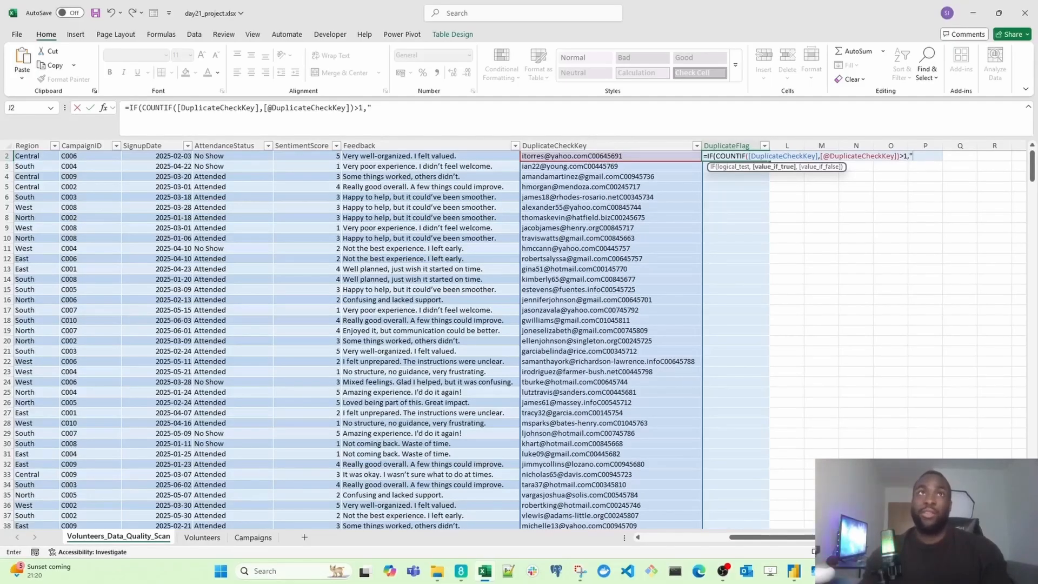
text(Duplicat)
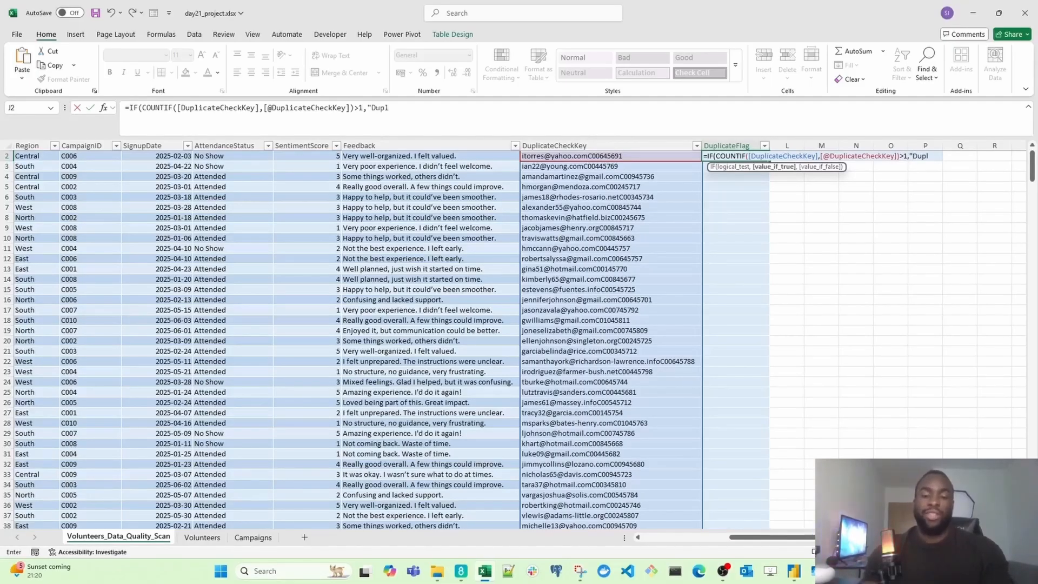
text(e",)
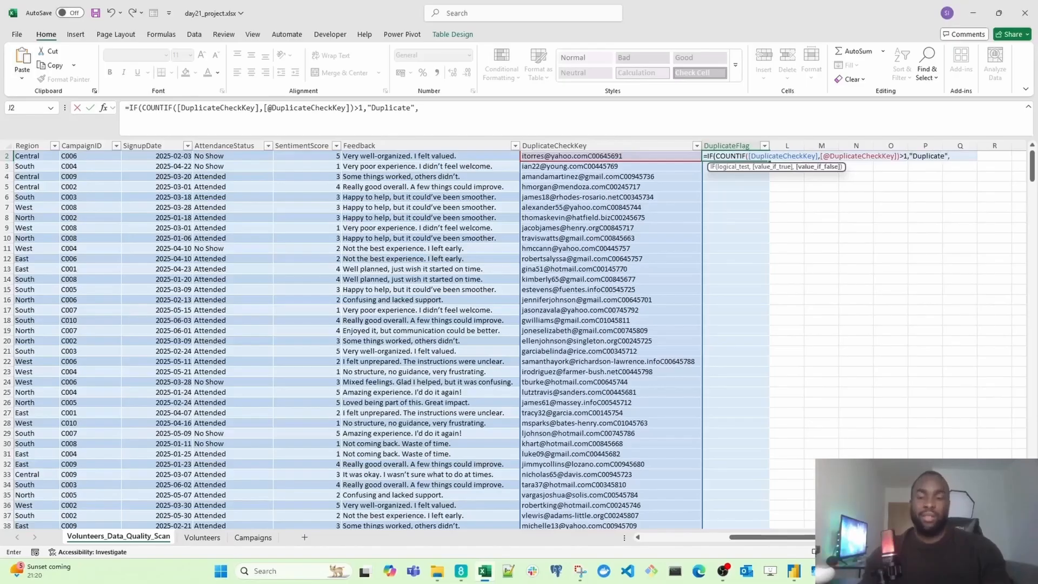
text(")
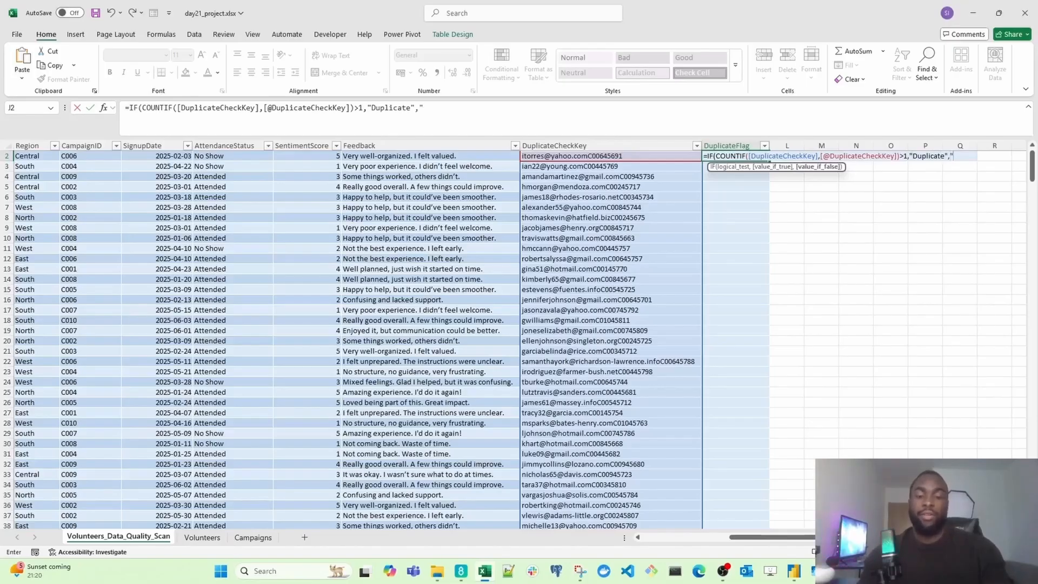
text(Uniqu)
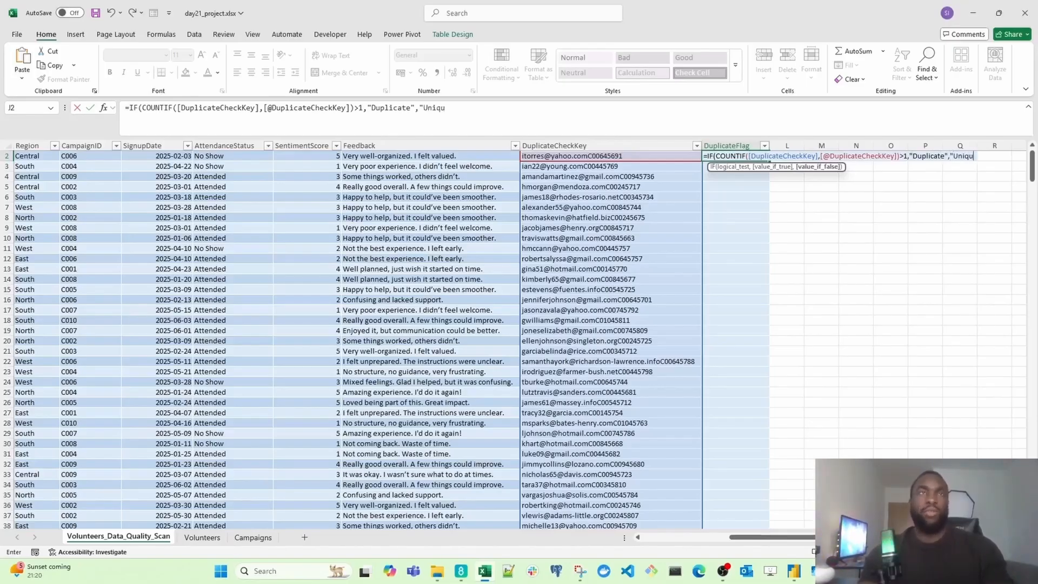
text(e"))
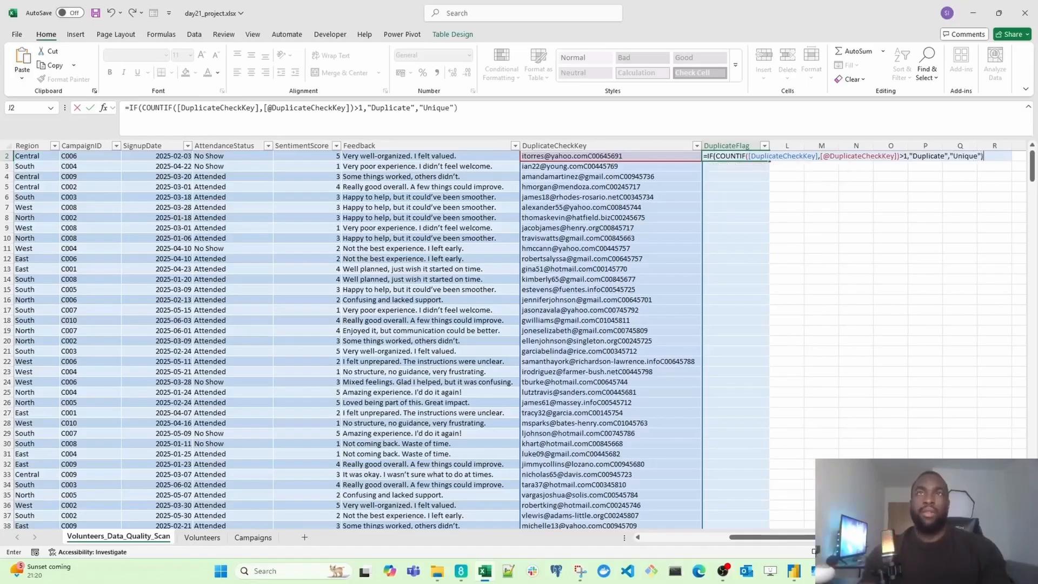
key(Return)
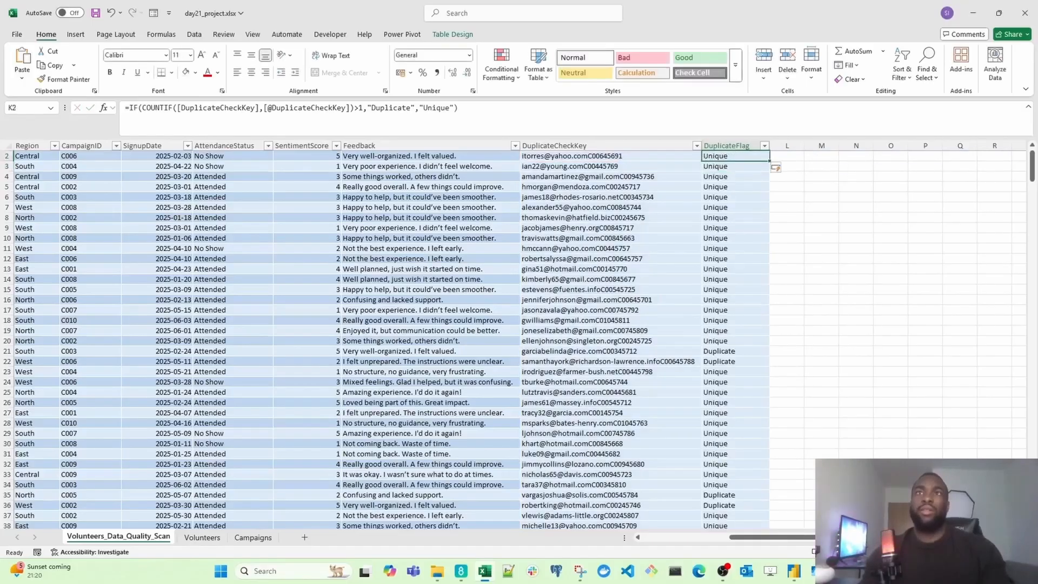
- Examine the flags in the DuplicateFlag column from the first data row down to row 21
scroll(400, 340, up, 1)
key(Left)
key(Up)
key(Right)
key(Down)
key(Down)
key(Down)
key(Down)
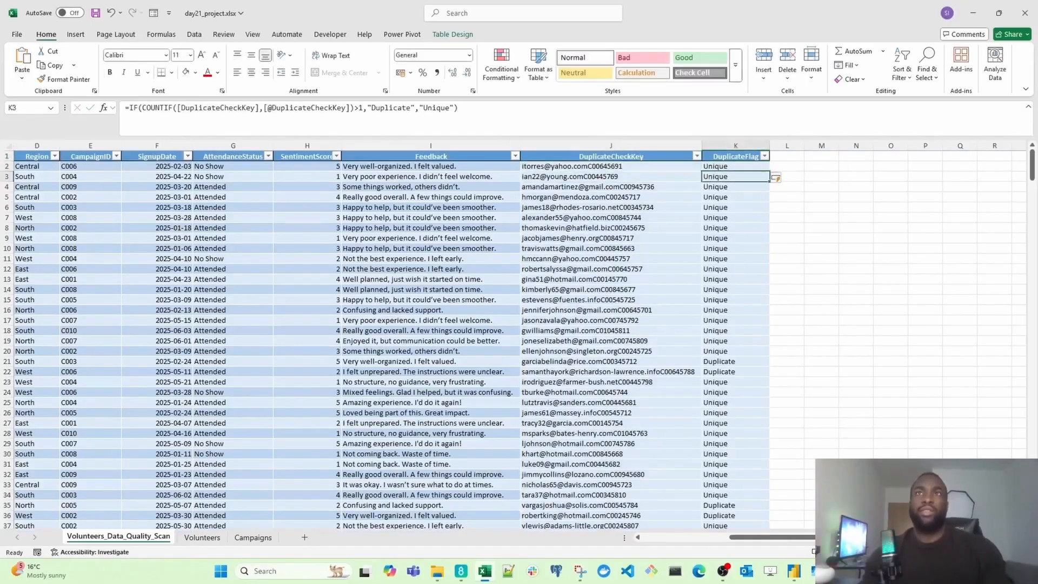
key(Down)
key(Down)
key(Down)
key(Down)
key(Down)
key(Down)
key(Down)
key(Down)
key(Down)
key(Down)
key(Down)
key(Down)
key(Down)
key(Down)
key(Down)
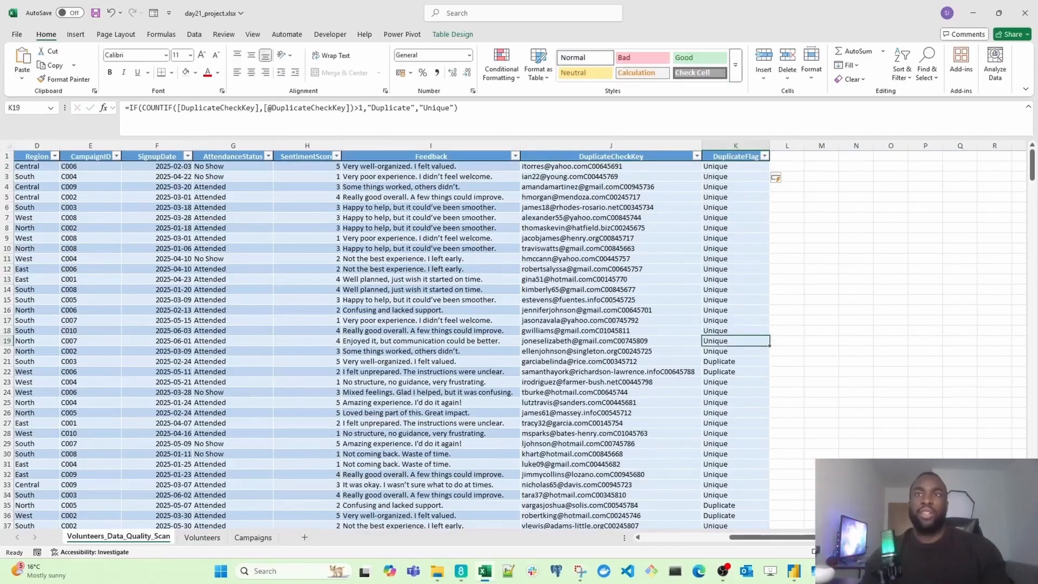
key(shift+space)
key(Right)
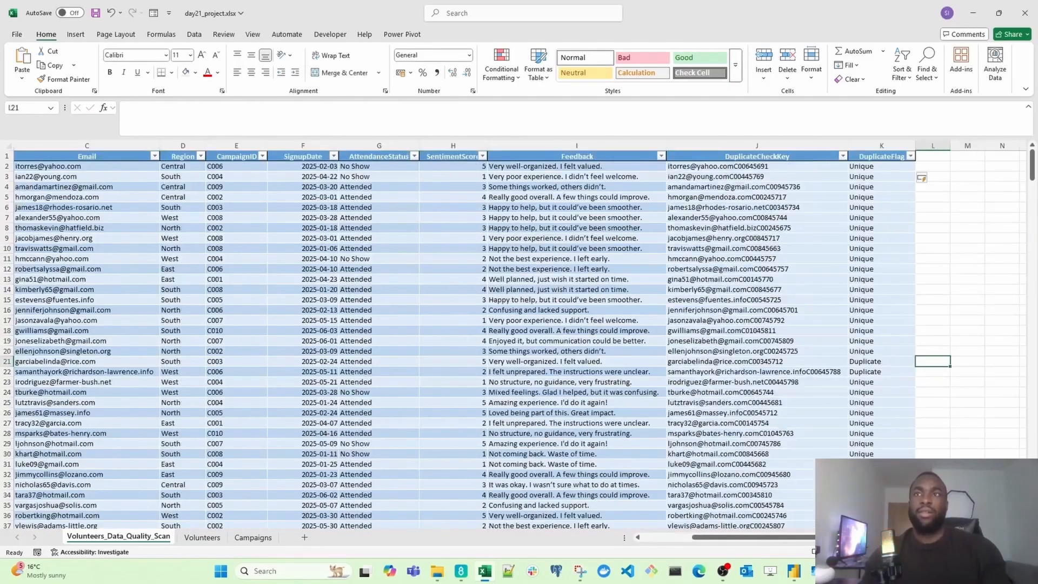
key(Left)
key(Right)
key(Right)
key(Right)
key(Right)
key(Left)
key(Left)
key(Left)
key(Left)
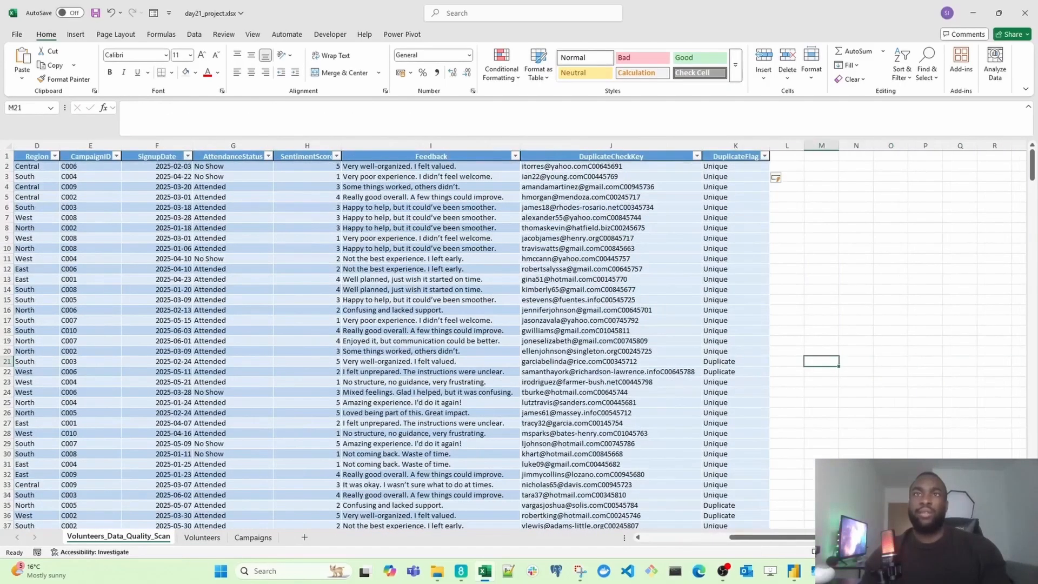
- Highlight DuplicateFlag data cells K2 to K421 containing the text "Duplicate" using Light Red Fill with Dark Red Text
key(Up)
key(Up)
key(ctrl+Up)
key(Down)
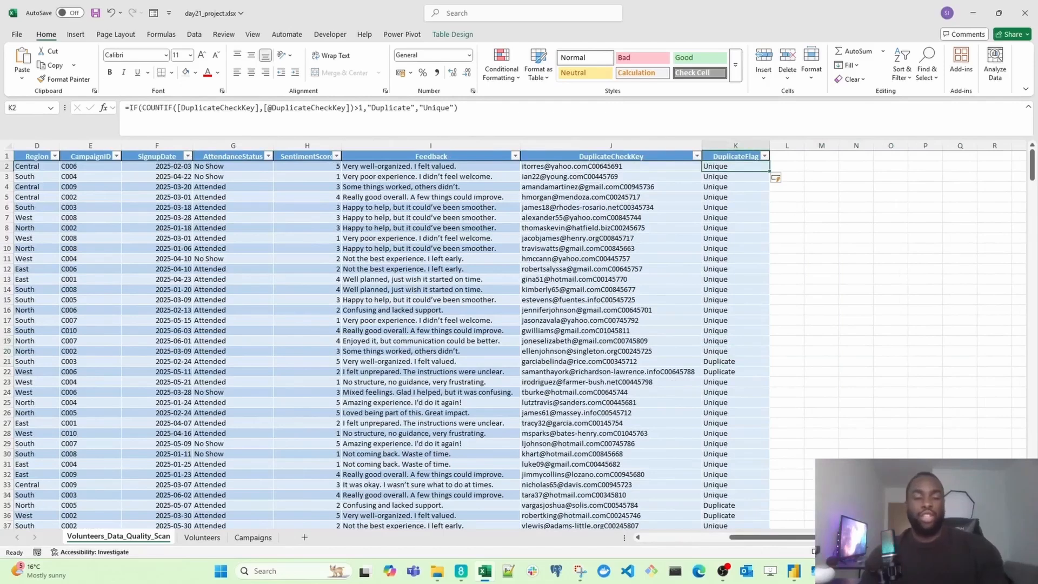
key(ctrl+shift+Down)
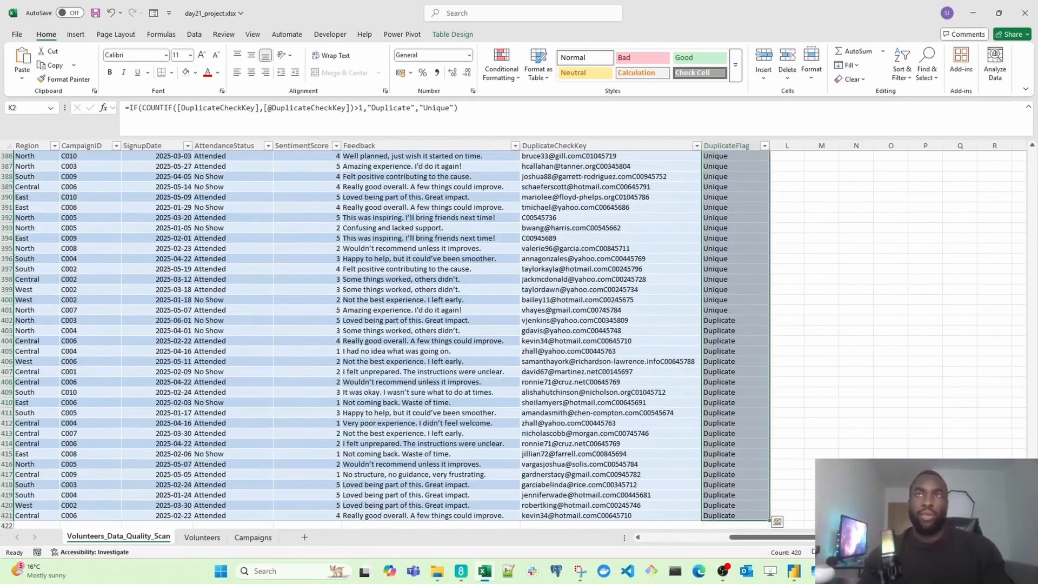
key(alt)
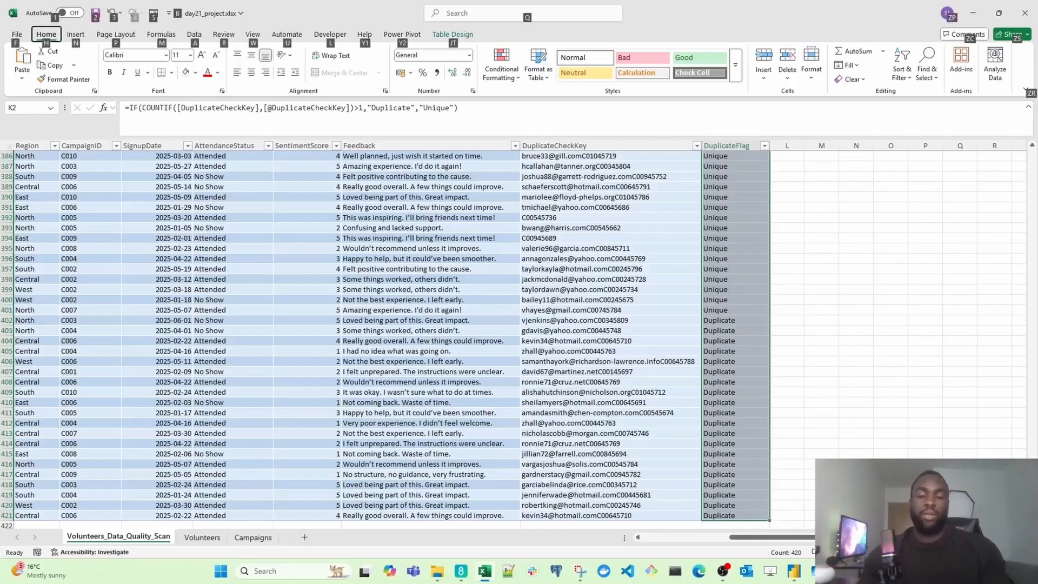
key(h)
key(l)
key(h)
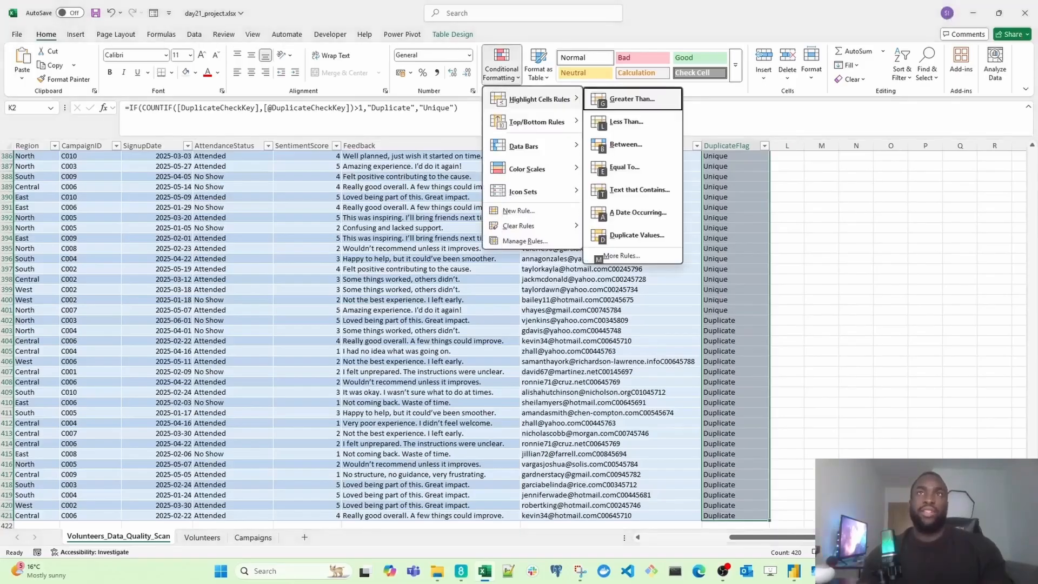
text(t)
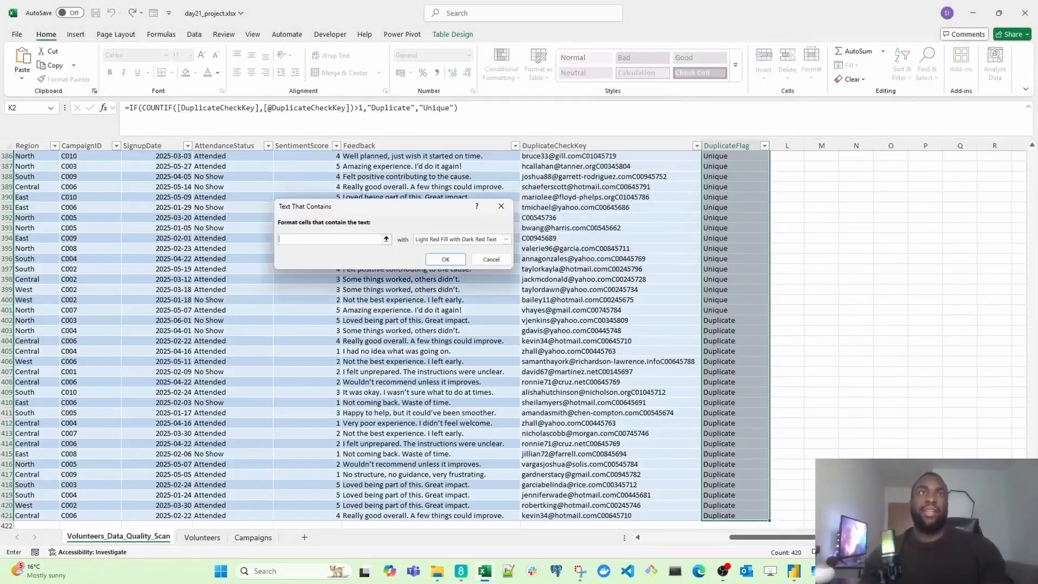
text(Duplicate)
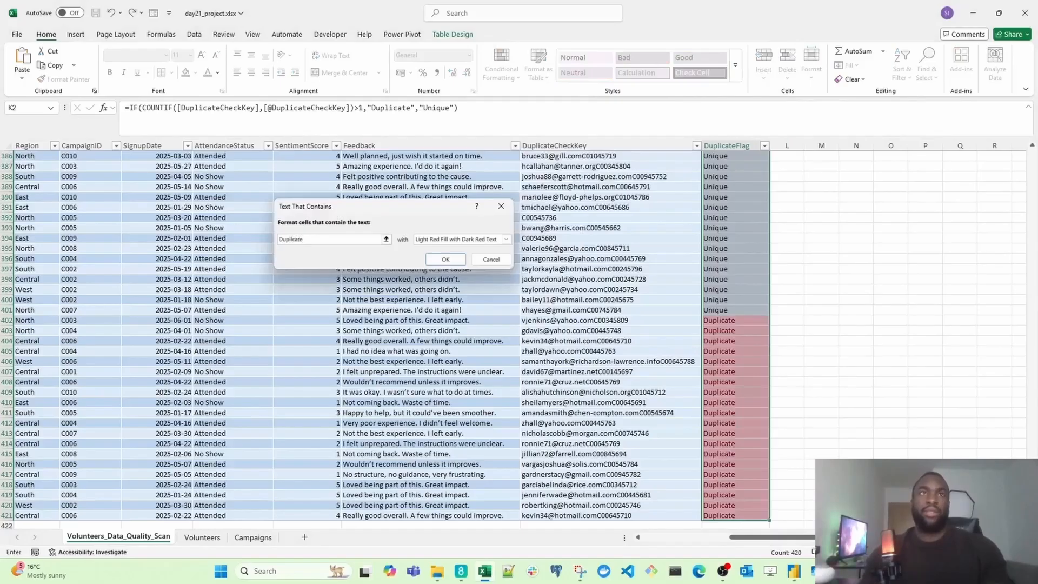
key(Return)
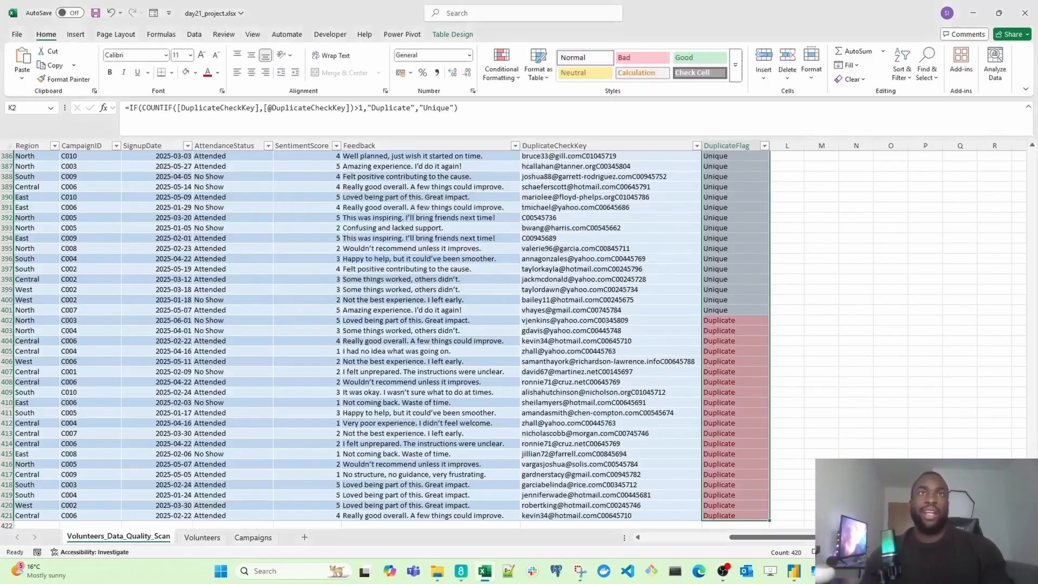
- Examine the highlighted DuplicateFlag cells from the first rows down to row 21, including the record in that row
key(ctrl+Up)
key(Down)
key(Down)
key(Down)
key(Down)
key(Down)
key(Down)
key(Down)
key(Down)
key(Down)
key(Down)
key(Down)
key(Down)
key(Down)
key(Down)
key(Down)
key(Down)
key(Down)
key(Down)
key(Down)
key(Down)
key(Down)
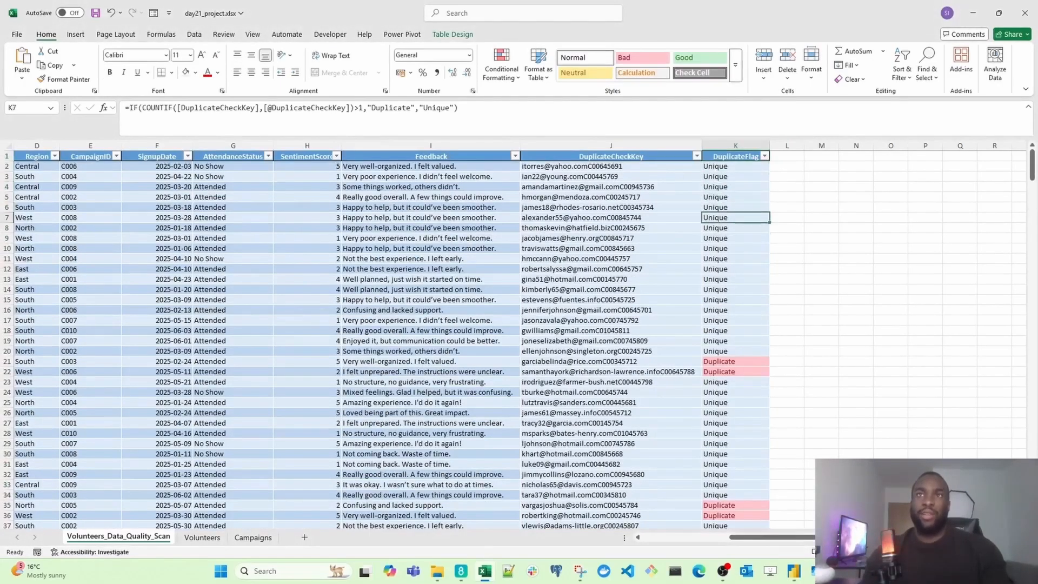
key(Up)
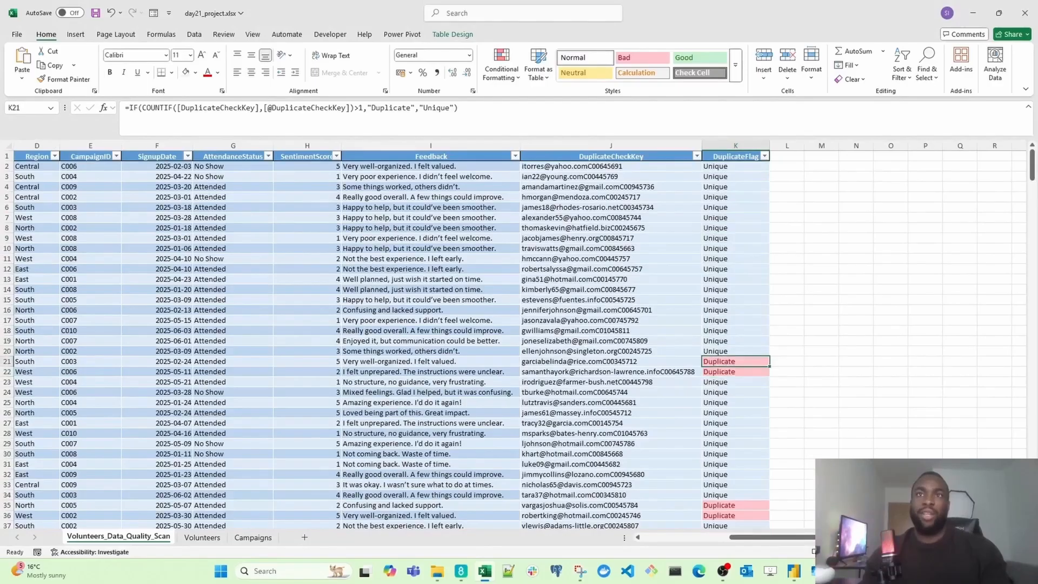
key(ctrl+shift+Left)
key(Right)
key(Down)
key(Left)
key(Up)
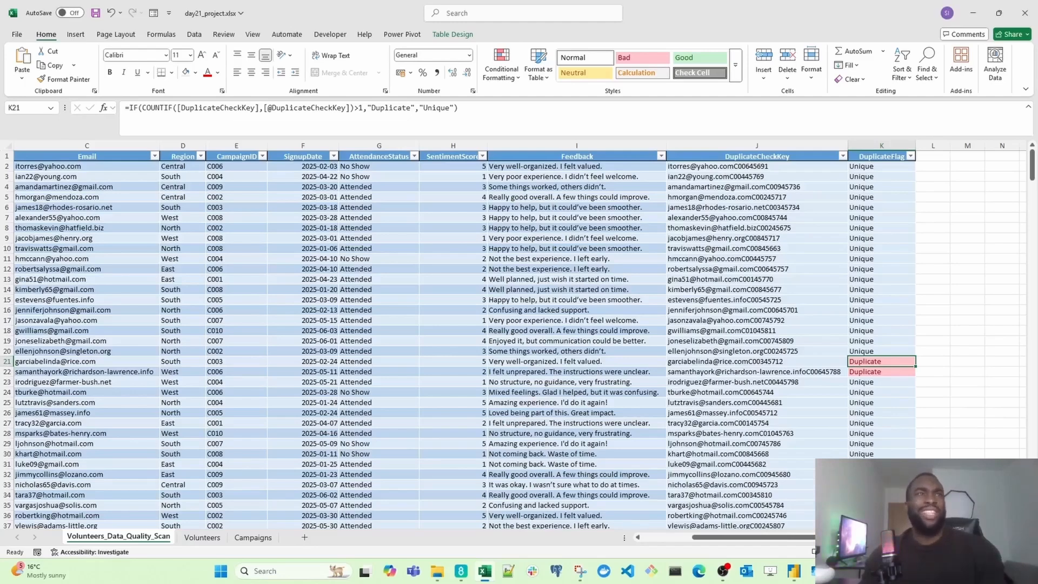
- Look through the Email column for blank cells, from its header down to row 124
key(Up)
key(ctrl+Left)
key(Right)
key(Right)
key(ctrl+Up)
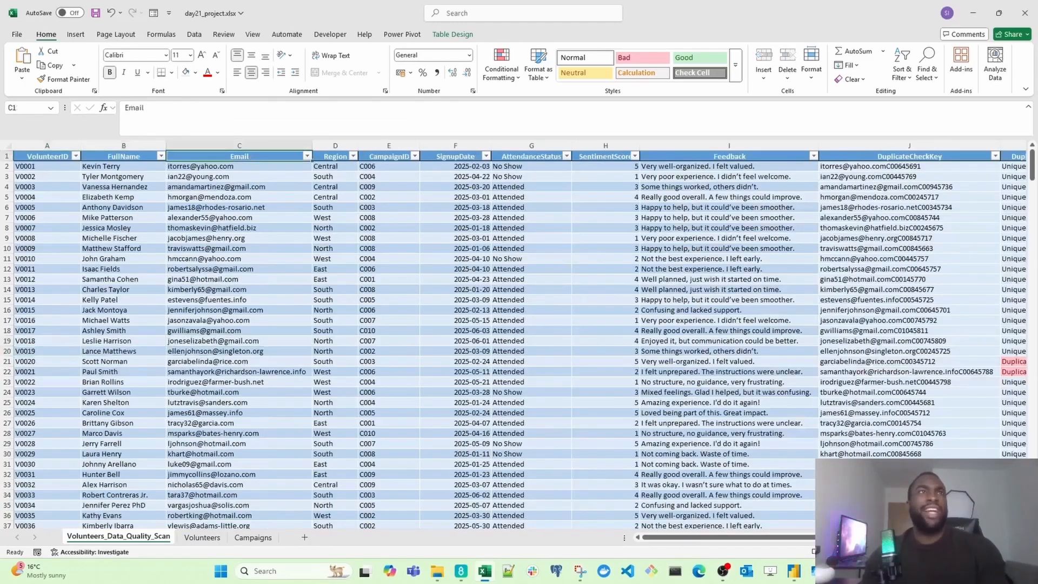
key(Down)
key(ctrl+Down)
key(Down)
key(Down)
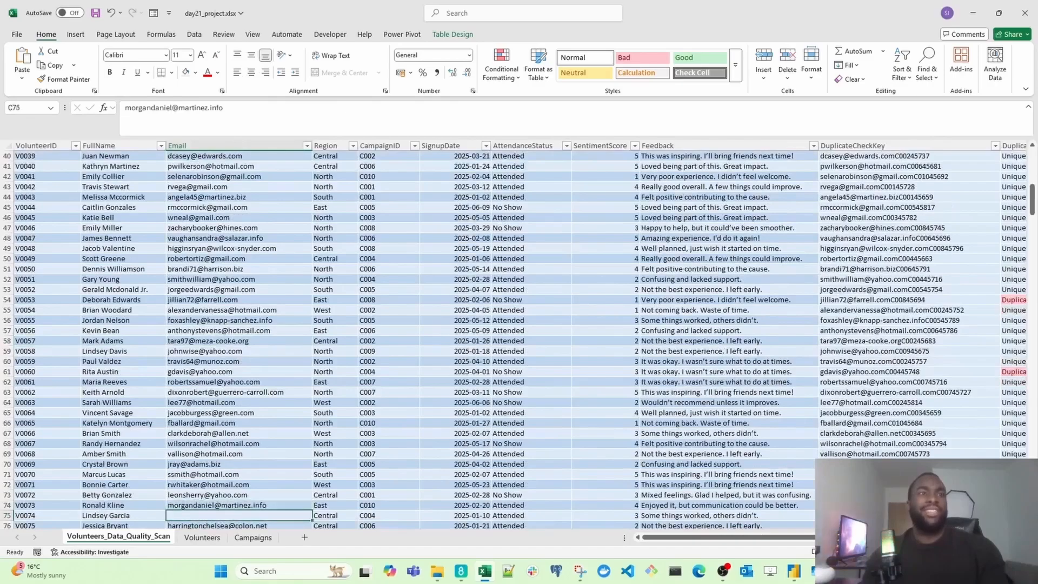
key(Down)
key(Down)
key(Down)
key(Up)
key(Up)
key(Up)
key(Up)
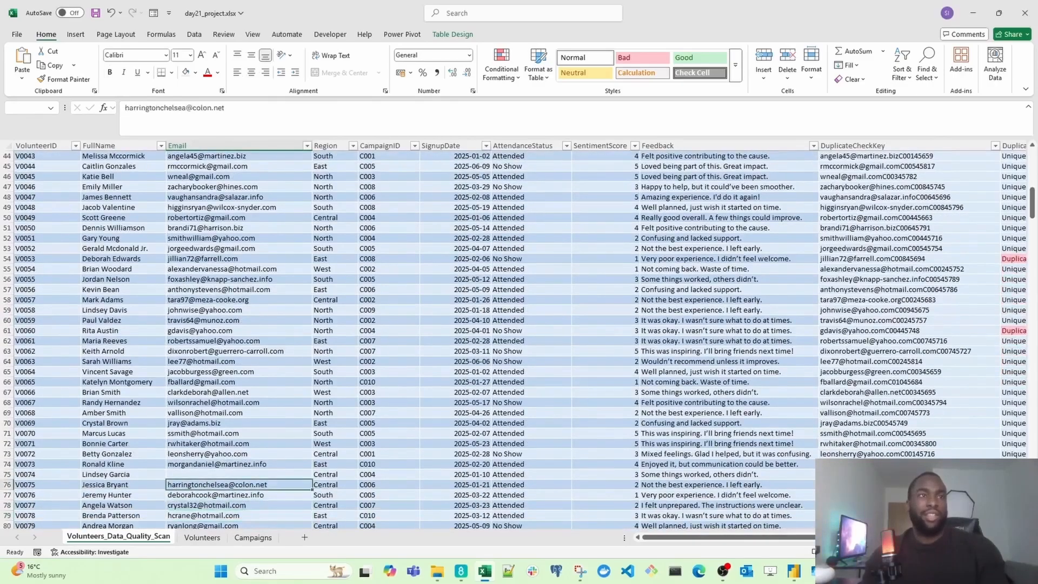
key(Down)
key(ctrl+Down)
key(Down)
key(Down)
key(Down)
key(Down)
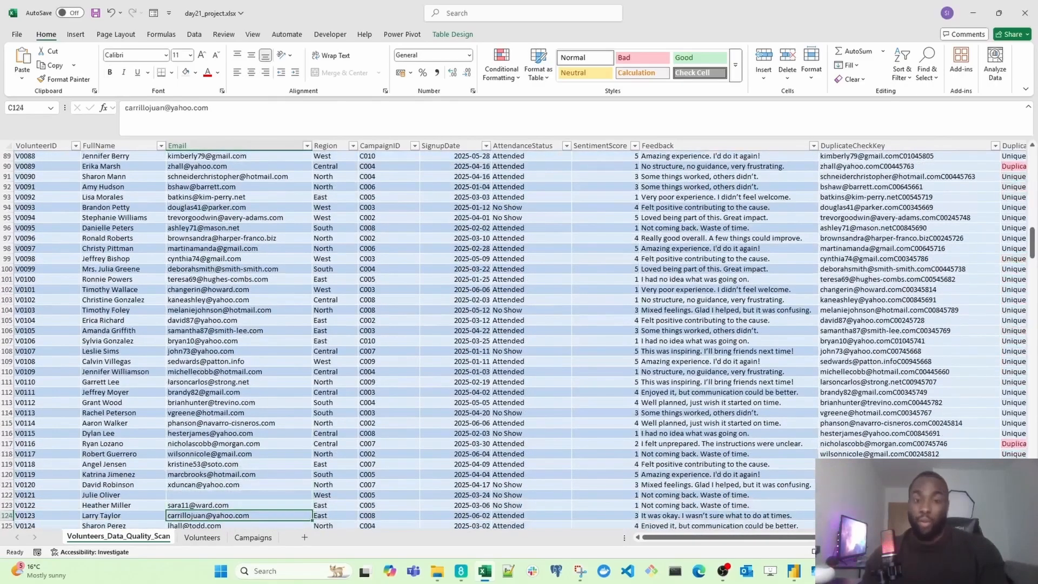
- Add a new table column headed MissingCheck in cell L1, directly after the DuplicateFlag column
key(Right)
key(Right)
key(ctrl+Up)
key(ctrl+Right)
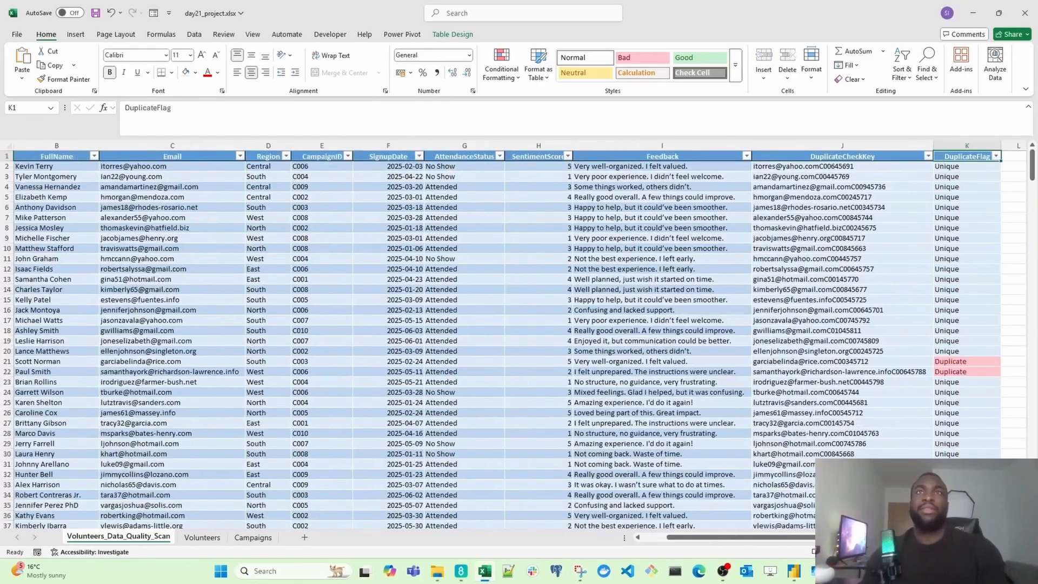
key(Right)
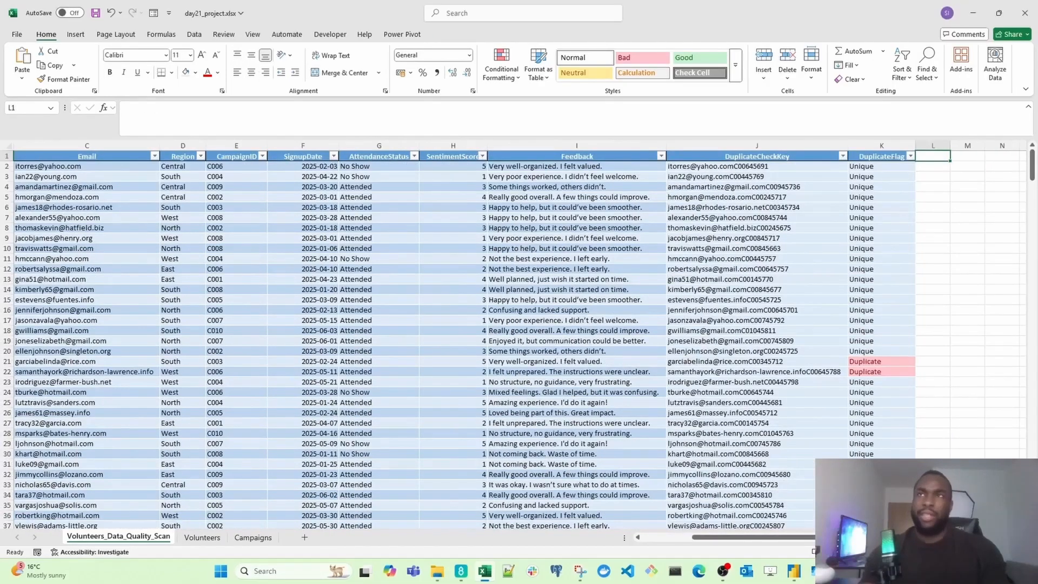
text(MissingChe)
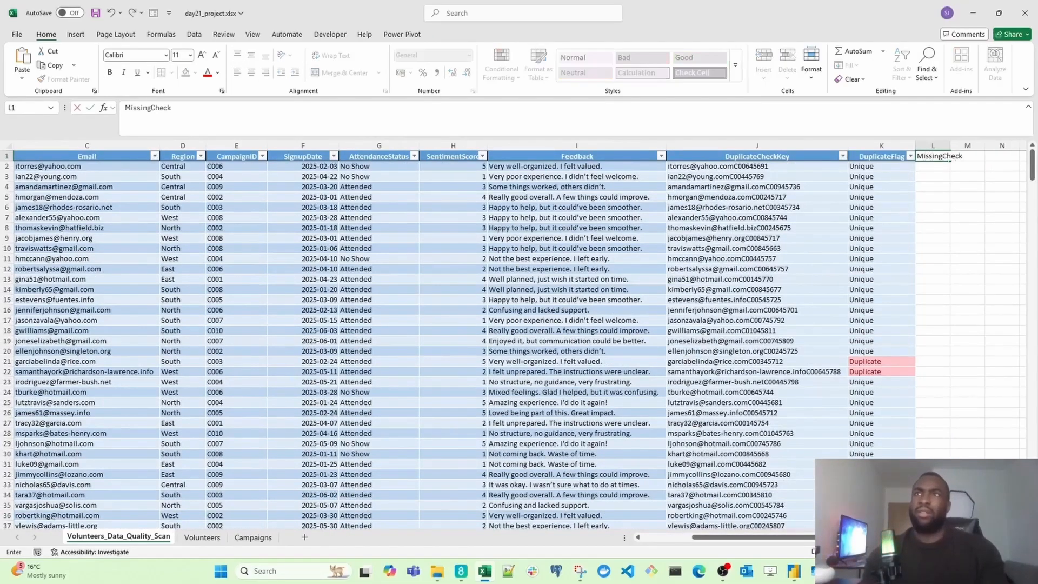
text(ck)
key(Return)
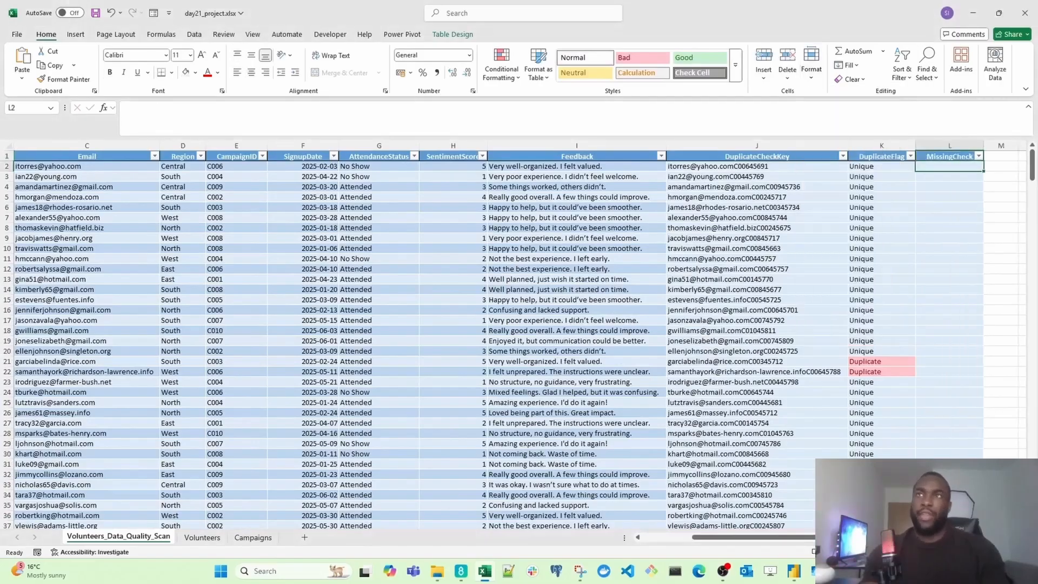
text(=IF()
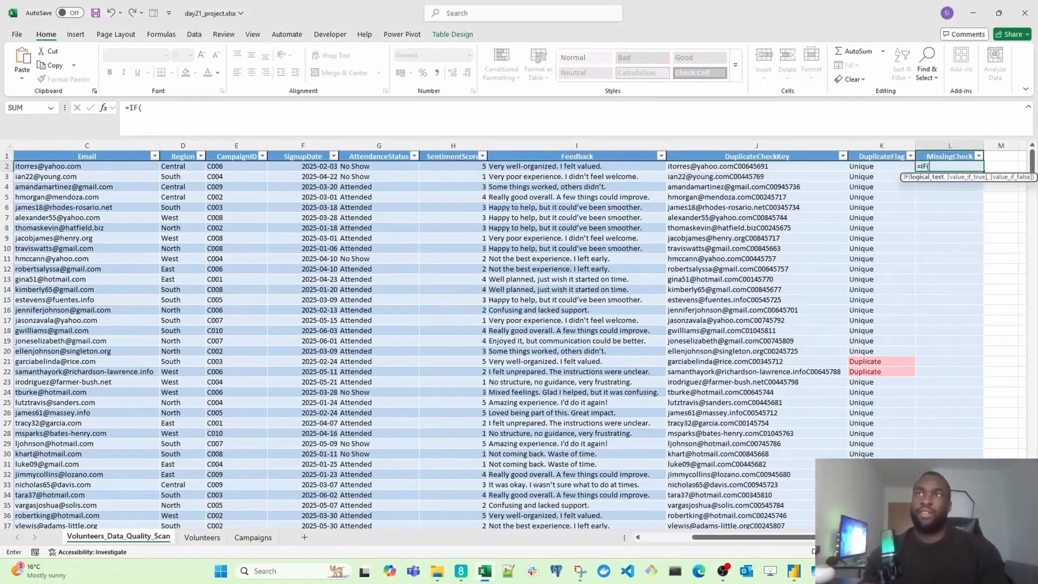
key(Left)
key(Left)
key(Left)
key(Left)
key(Left)
key(Left)
key(Left)
key(Left)
key(Left)
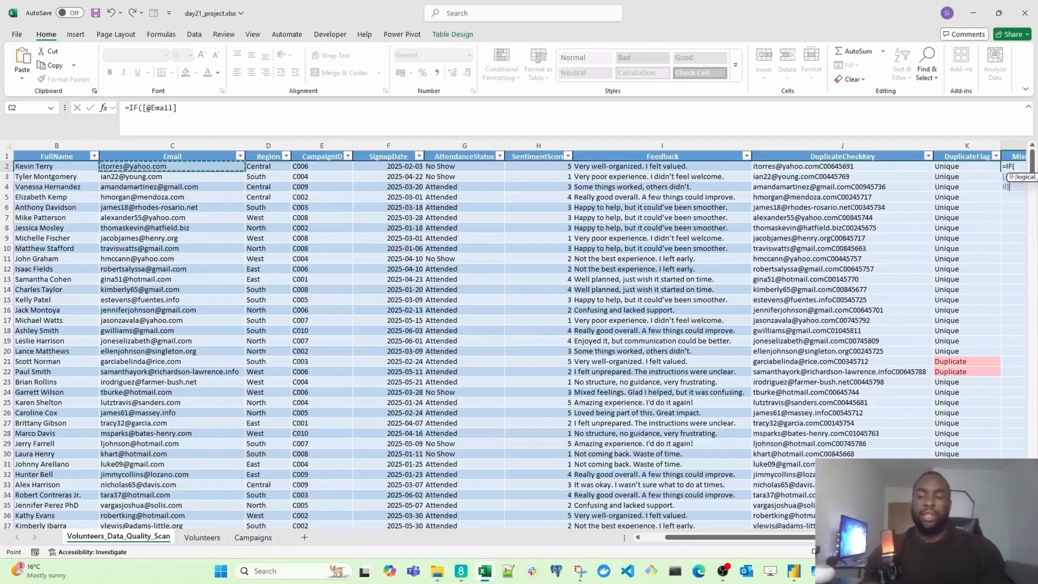
text(=)
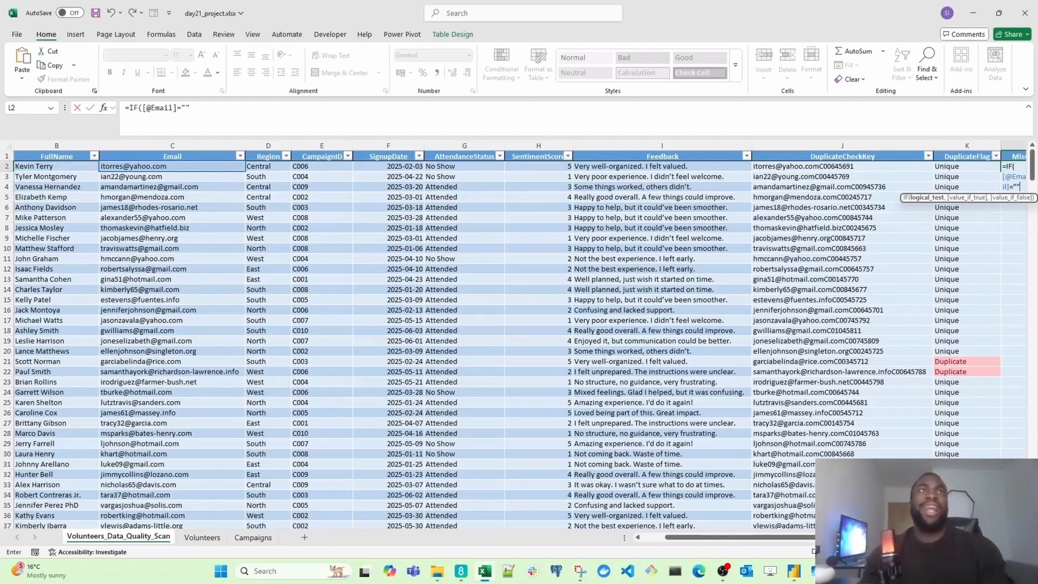
text(,)
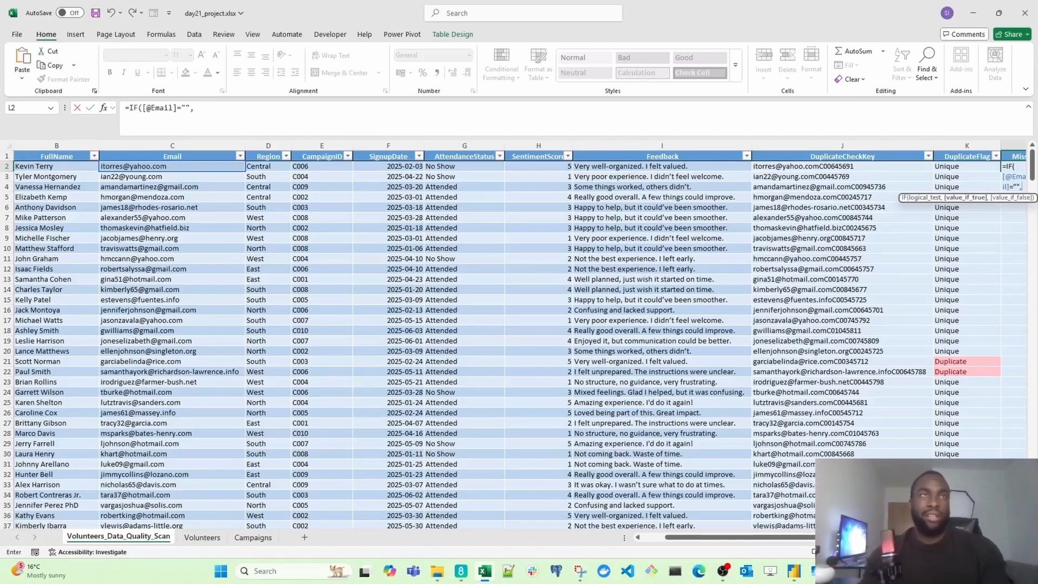
text("Missin)
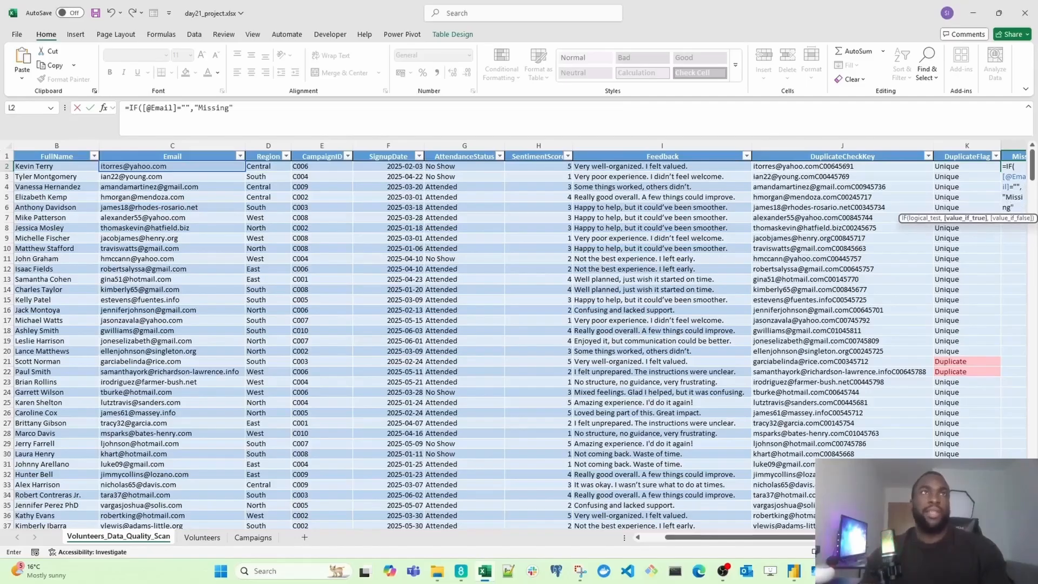
text(g",)
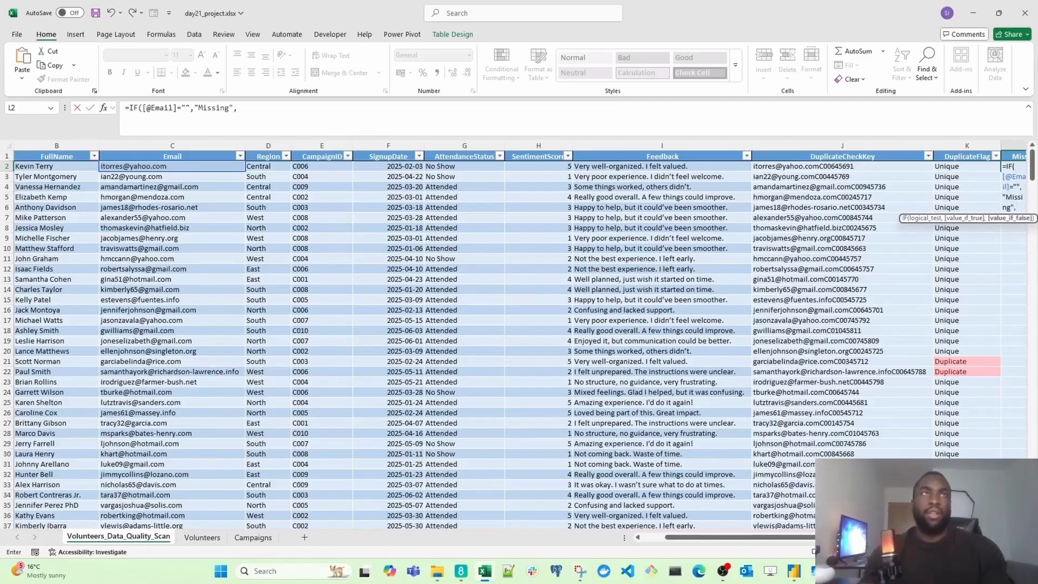
text("OK")
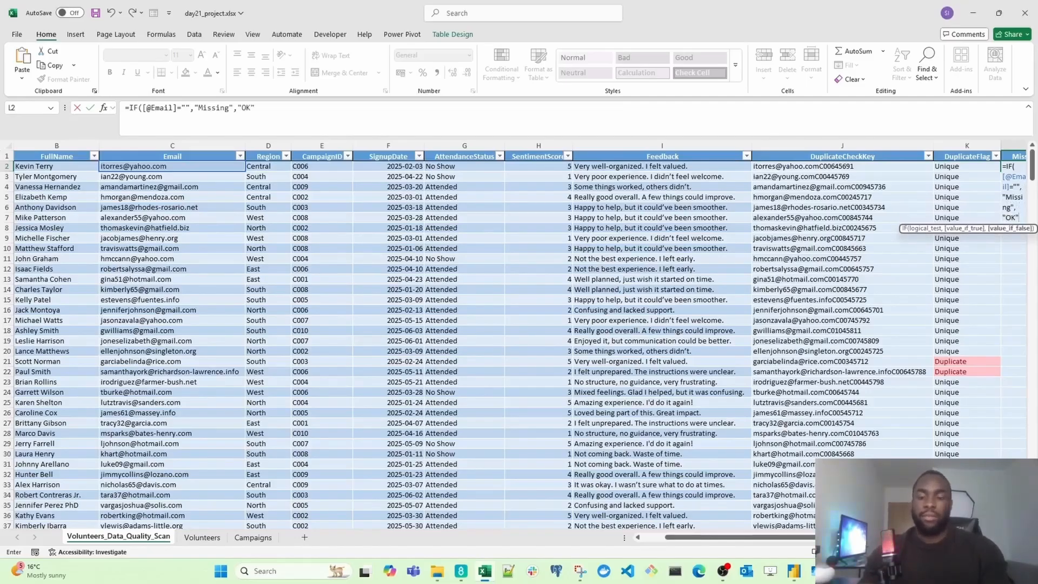
text())
key(Return)
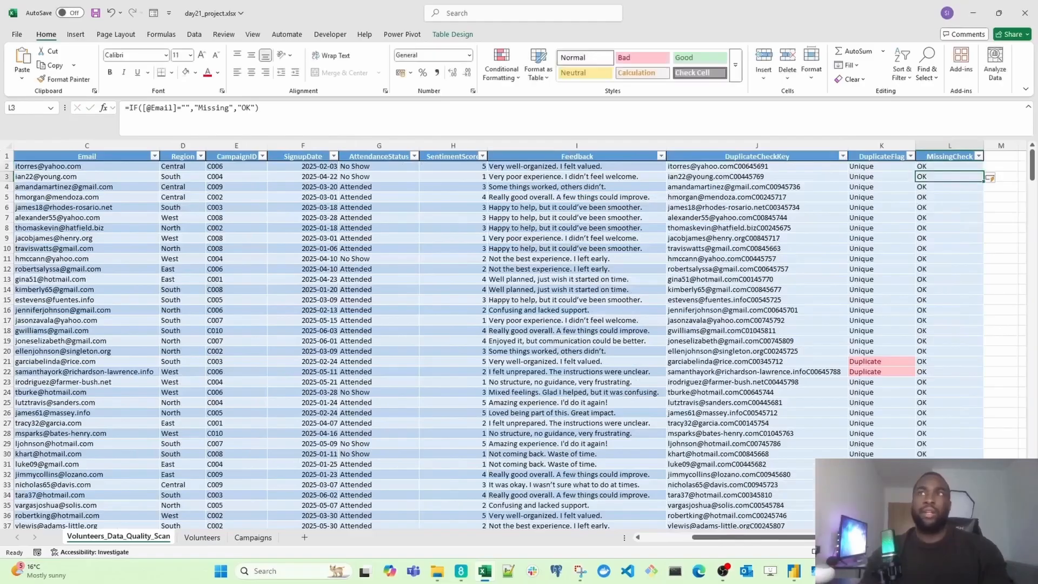
- Try to highlight cells containing "Missing" across the MissingCheck column, header included, using Light Red Fill with Dark Red Text
key(Up)
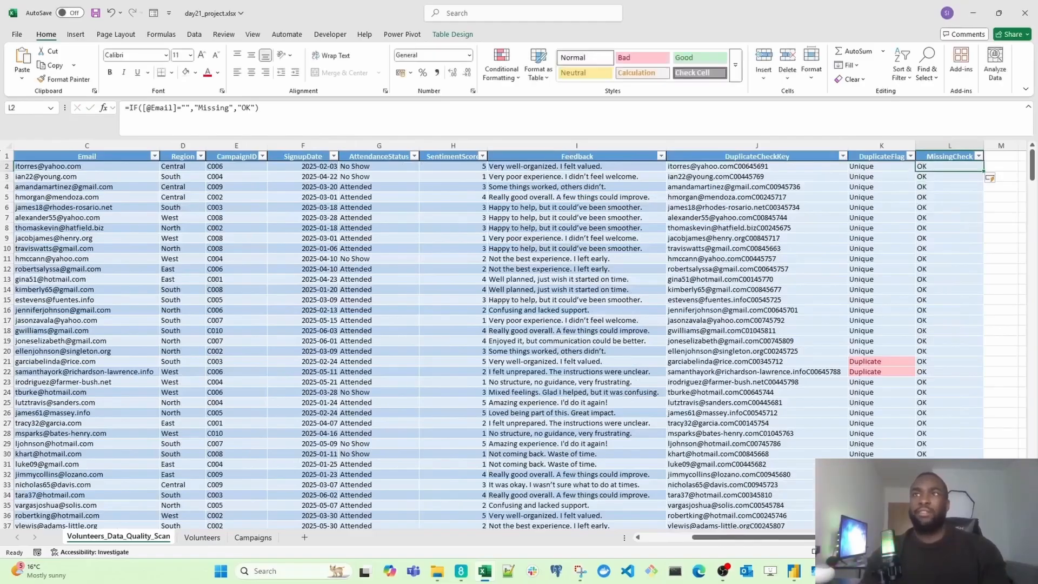
key(ctrl+Down)
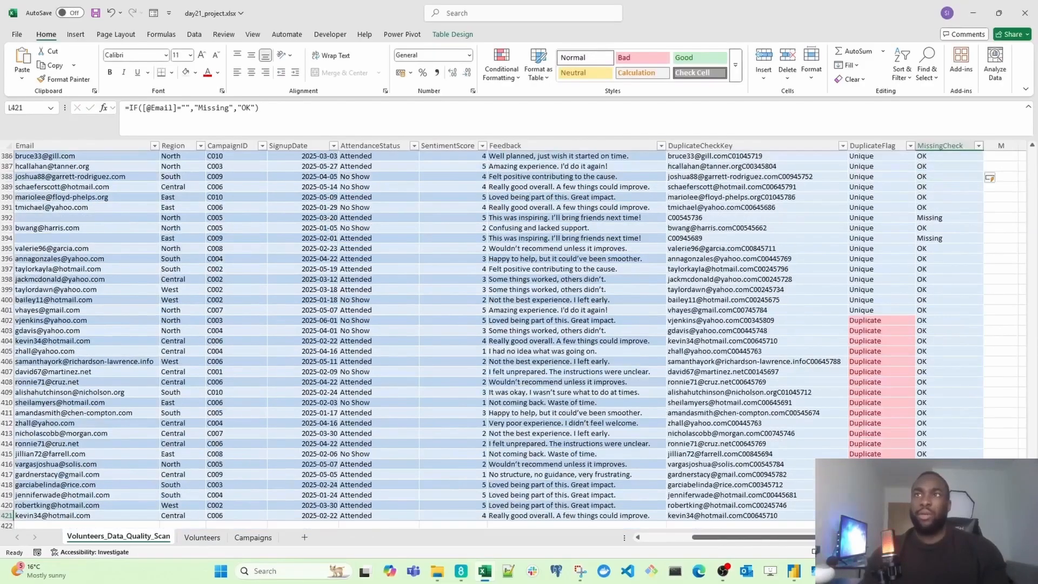
key(ctrl+shift+Up)
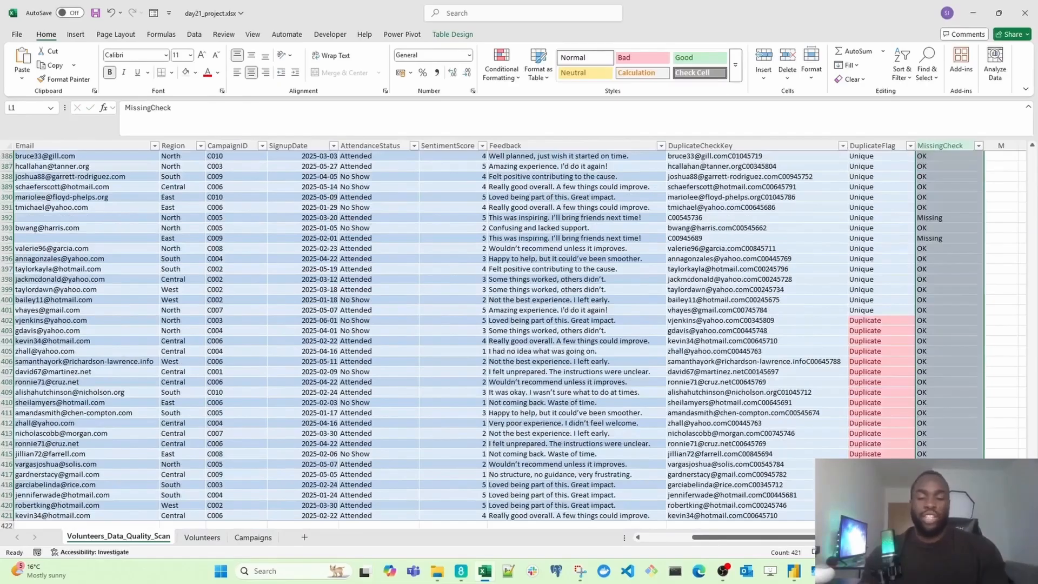
key(alt)
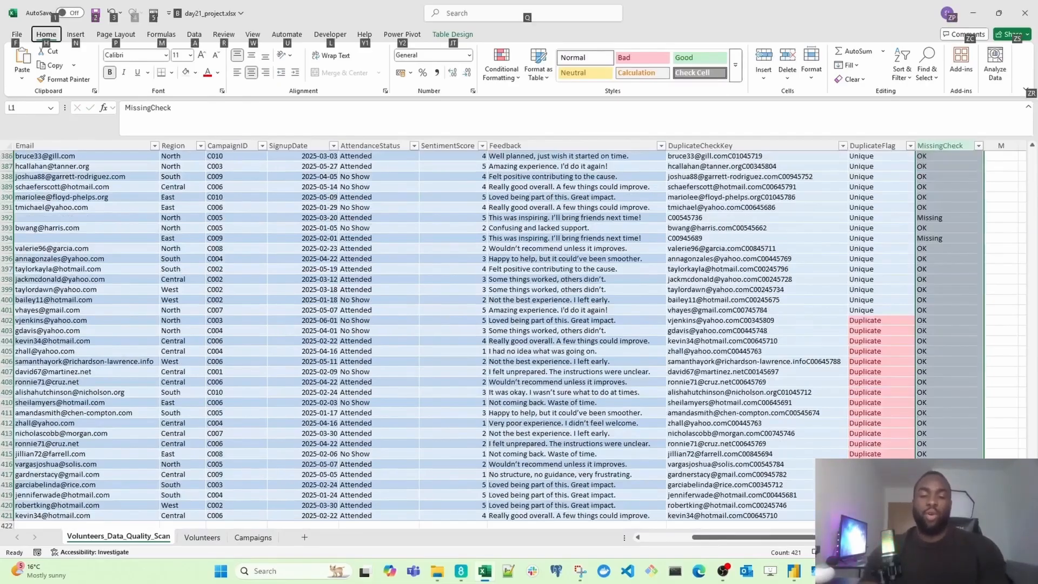
key(h)
key(l)
key(h)
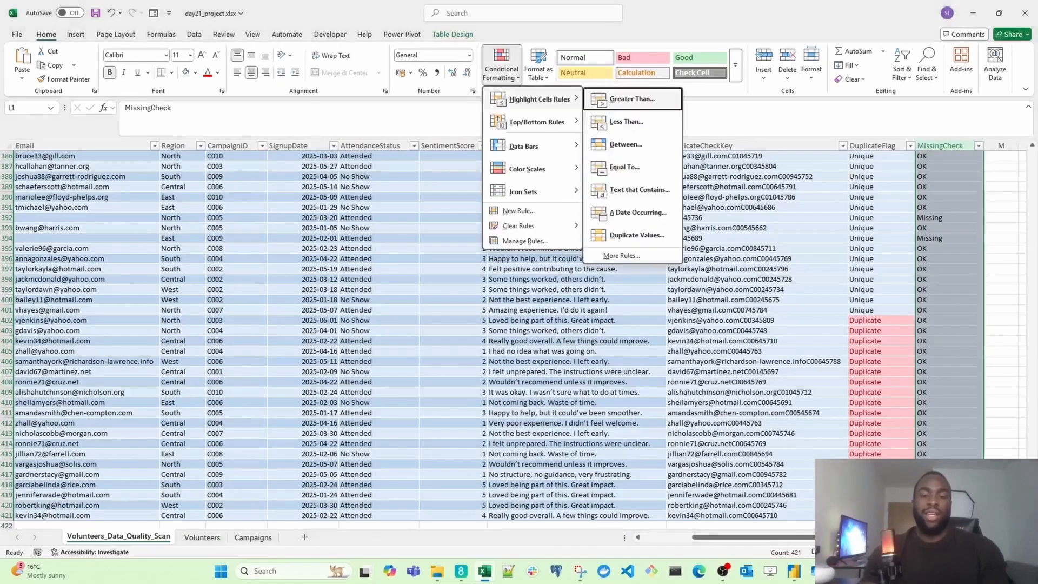
text(t)
text(Missing)
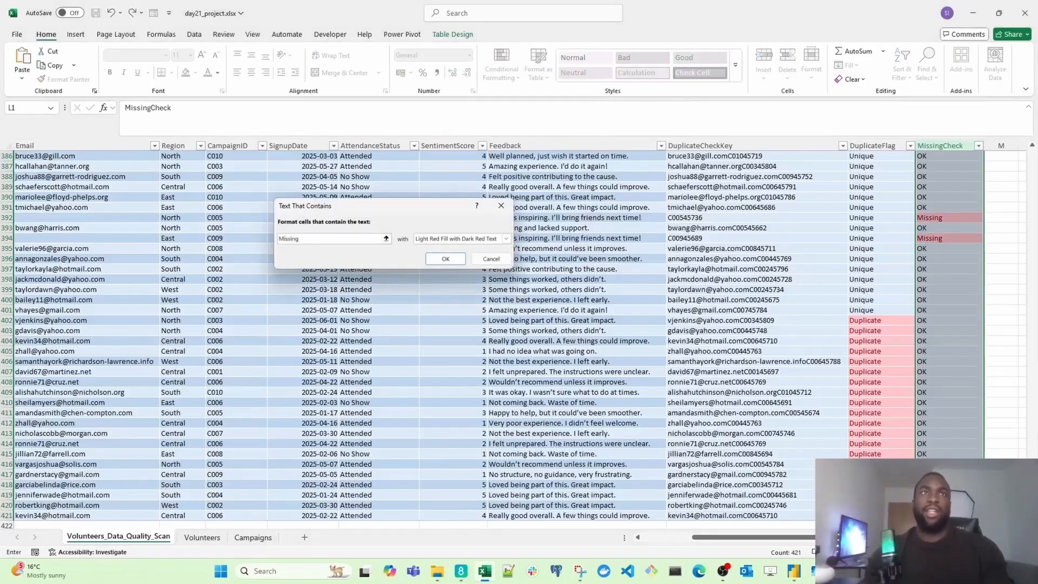
key(Return)
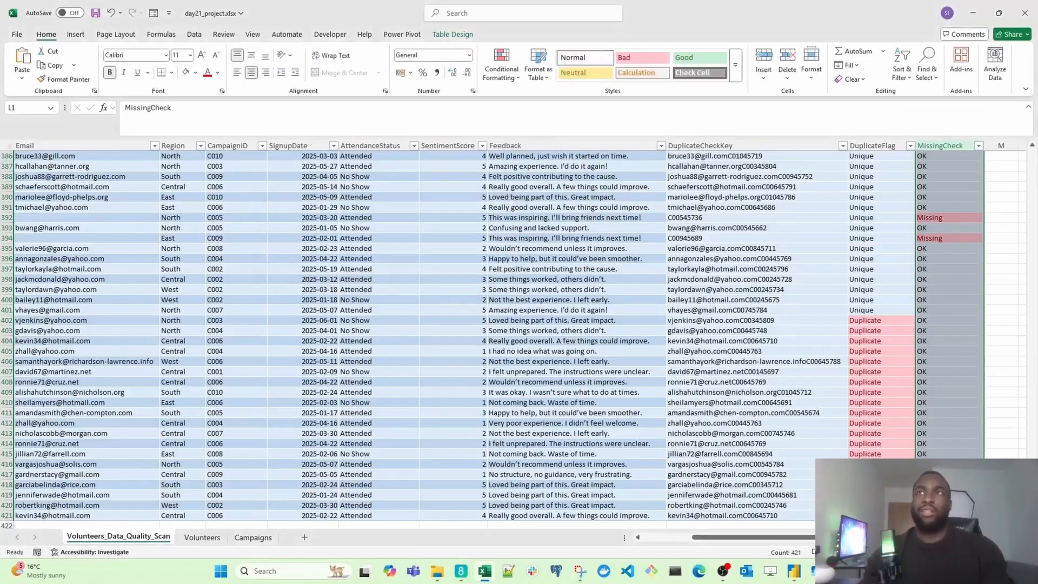
- Check the MissingCheck header in L1 and undo the highlighting rule applied to the column
click(838, 332)
key(ctrl+Up)
key(Down)
key(Right)
key(Up)
key(Right)
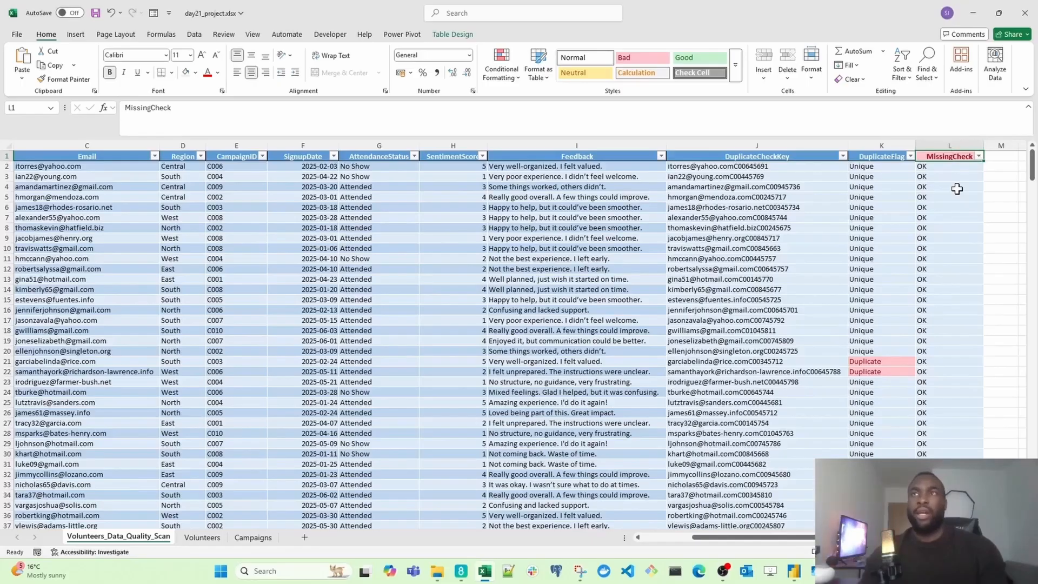
key(ctrl+z)
- Select the MissingCheck data cells from L2 down to the last table row, leaving out the header
key(Down)
key(ctrl+shift+Down)
key(alt)
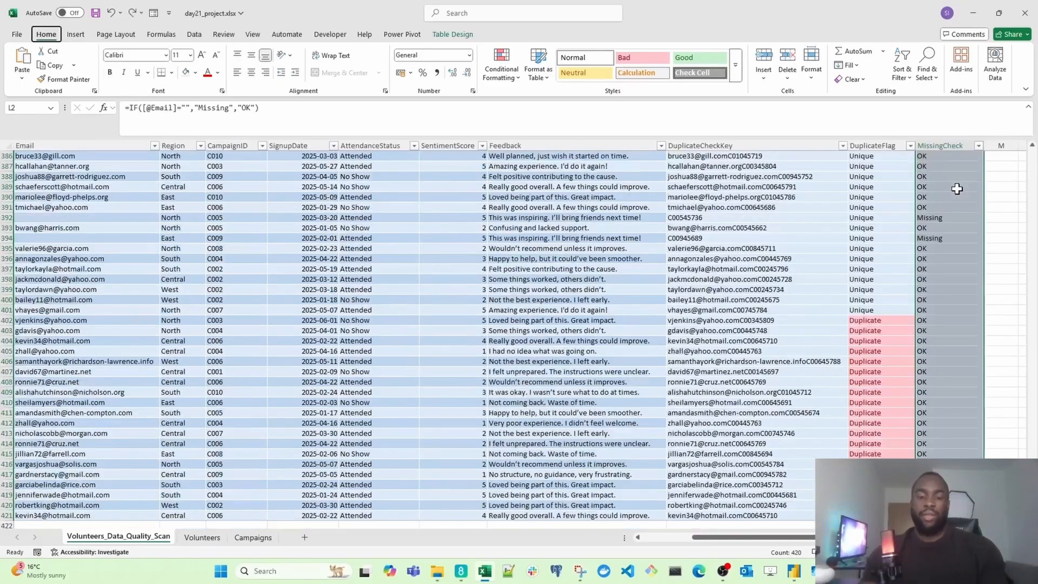
key(h)
key(l)
key(h)
key(d)
key(Escape)
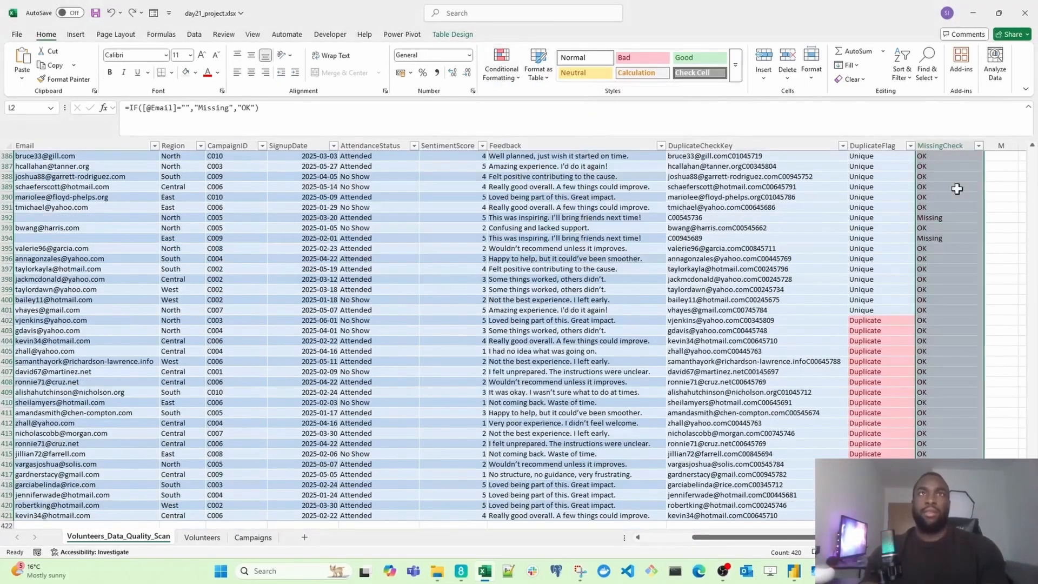
- Highlight the selected MissingCheck cells that contain the text "Missing" using Light Red Fill with Dark Red Text
key(alt)
key(h)
key(l)
key(h)
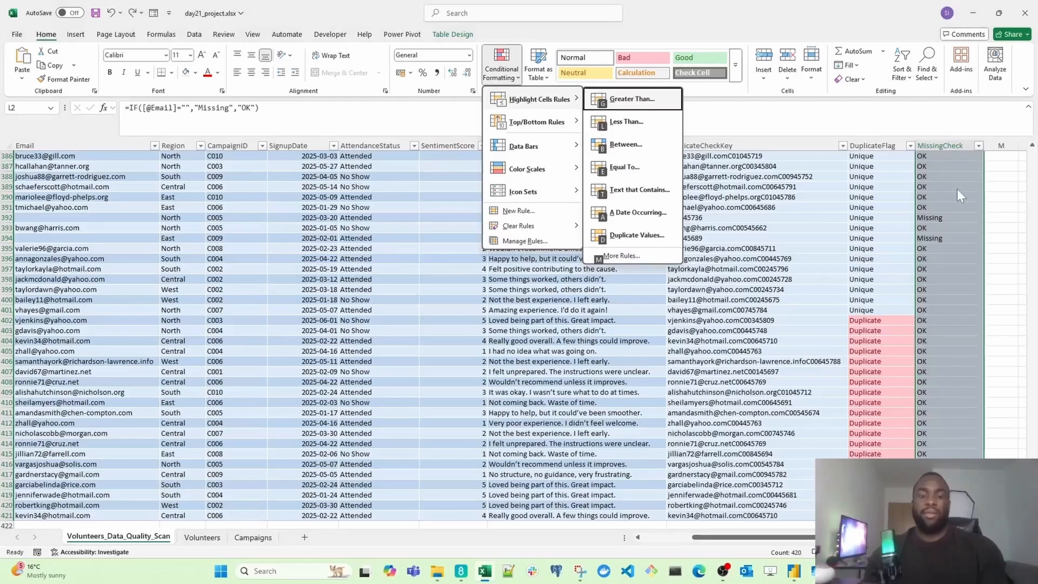
text(t)
text(Missing)
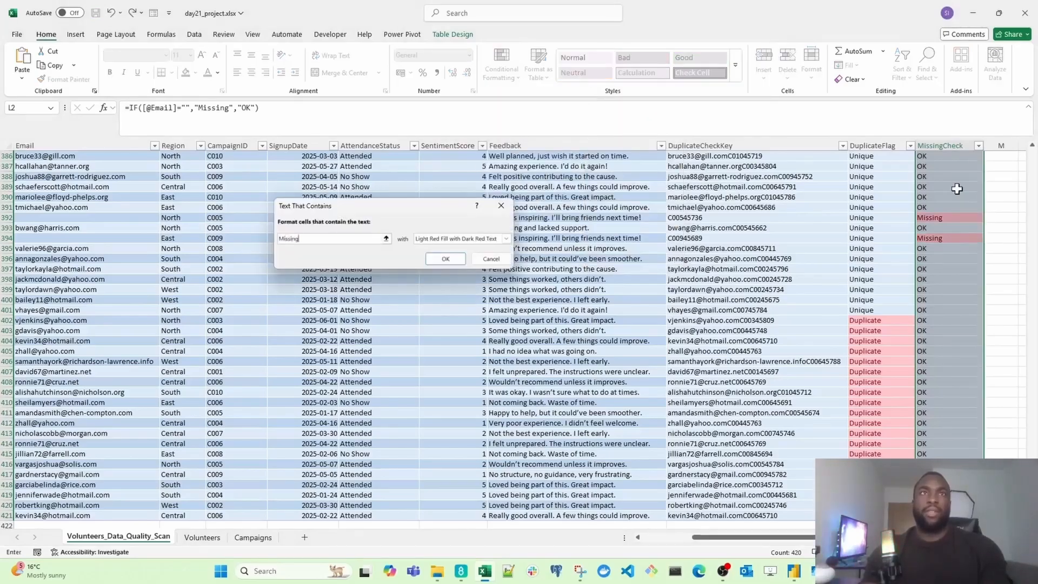
key(Return)
key(ctrl+Up)
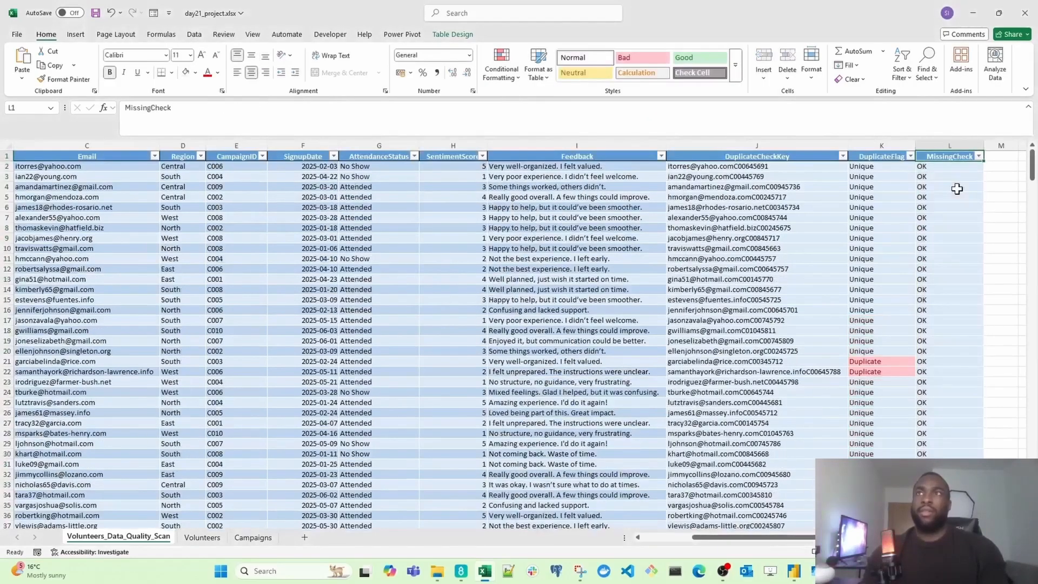
- Enter the title "Data Quality Summary" in cell O1, outside the volunteer table
key(Right)
key(Right)
key(Right)
key(Right)
key(Right)
key(Right)
key(Right)
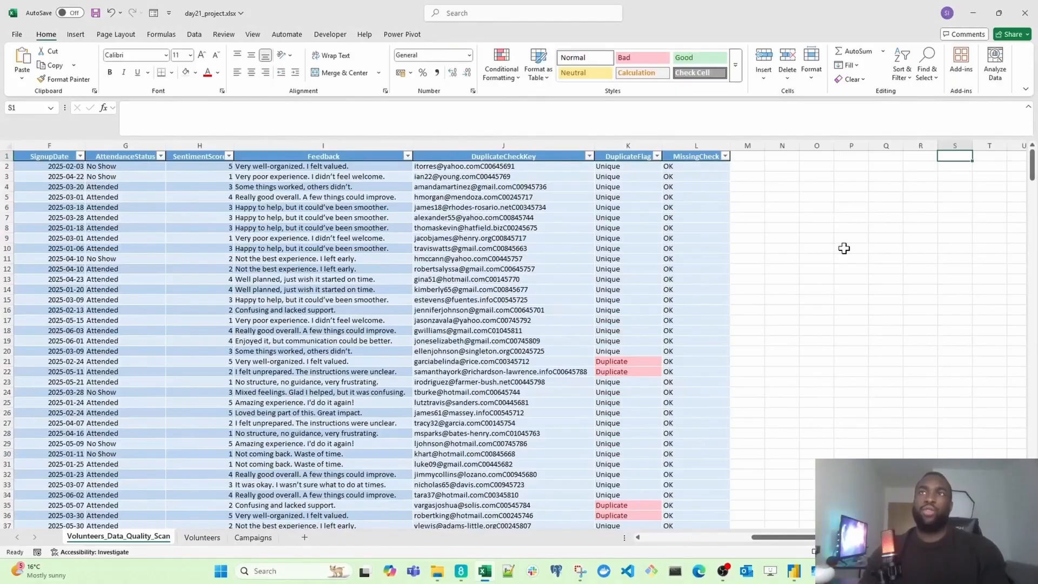
key(Left)
key(Left)
key(Left)
key(Left)
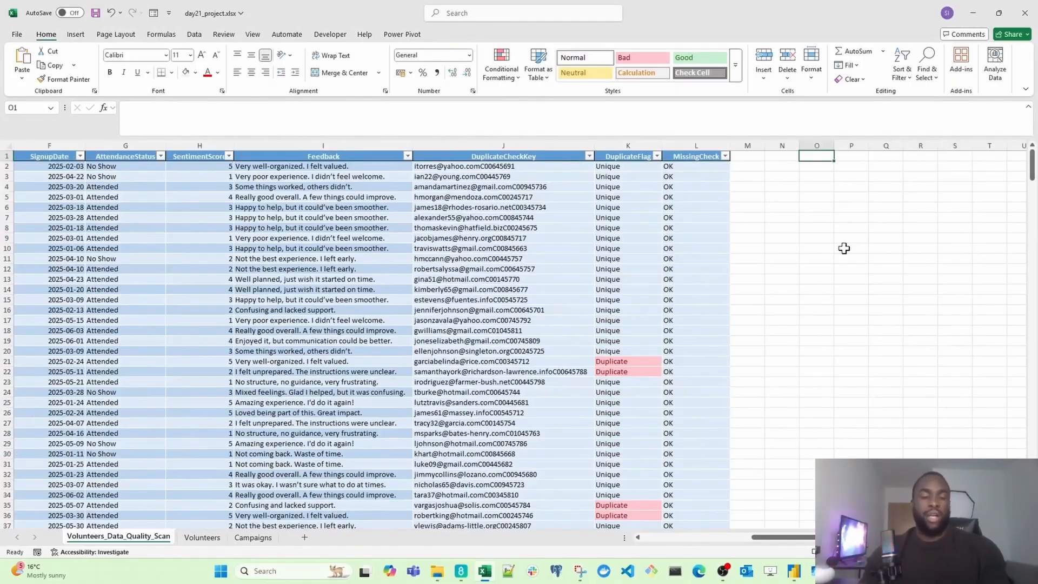
text(Data Quality)
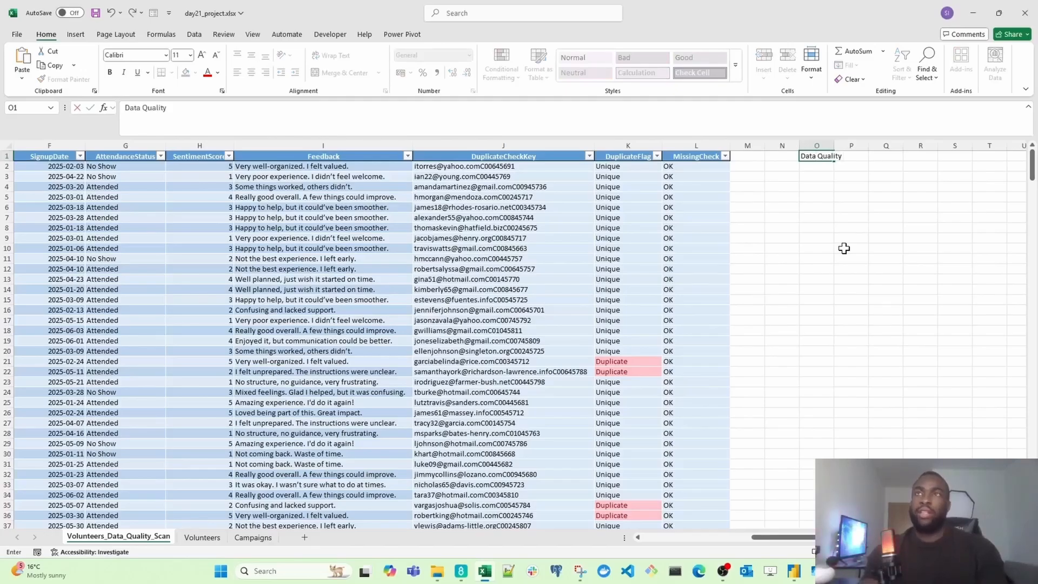
text( Summary)
key(Return)
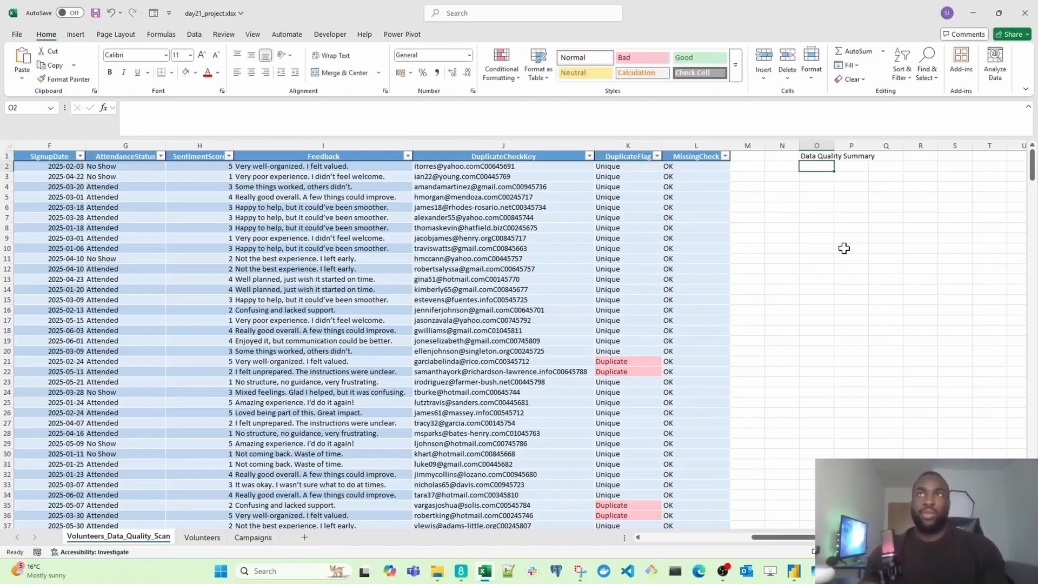
- AutoFit the width of column O to the Data Quality Summary title
key(Up)
key(shift+Right)
key(alt+h)
key(o)
key(i)
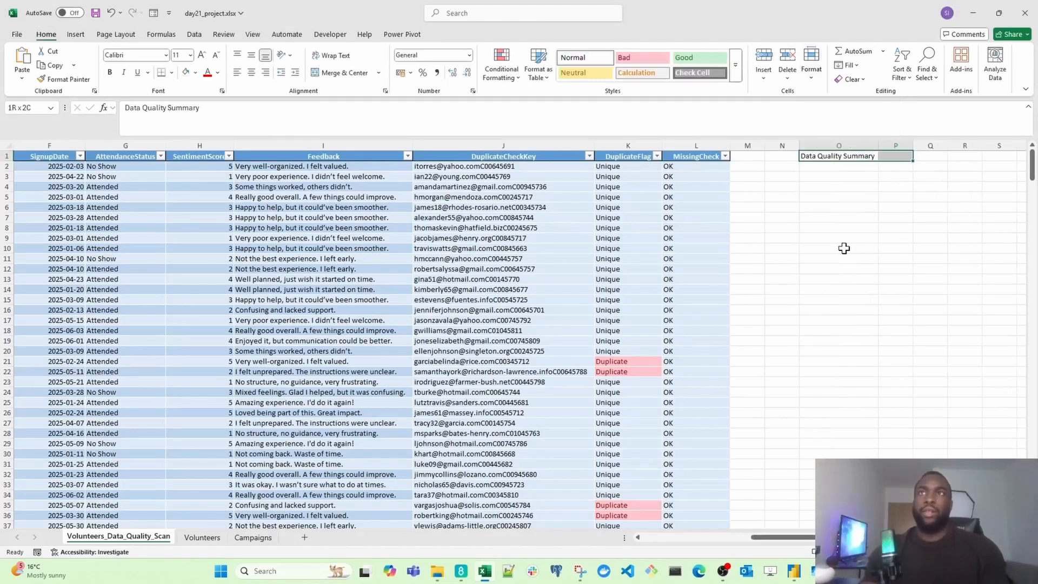
key(Down)
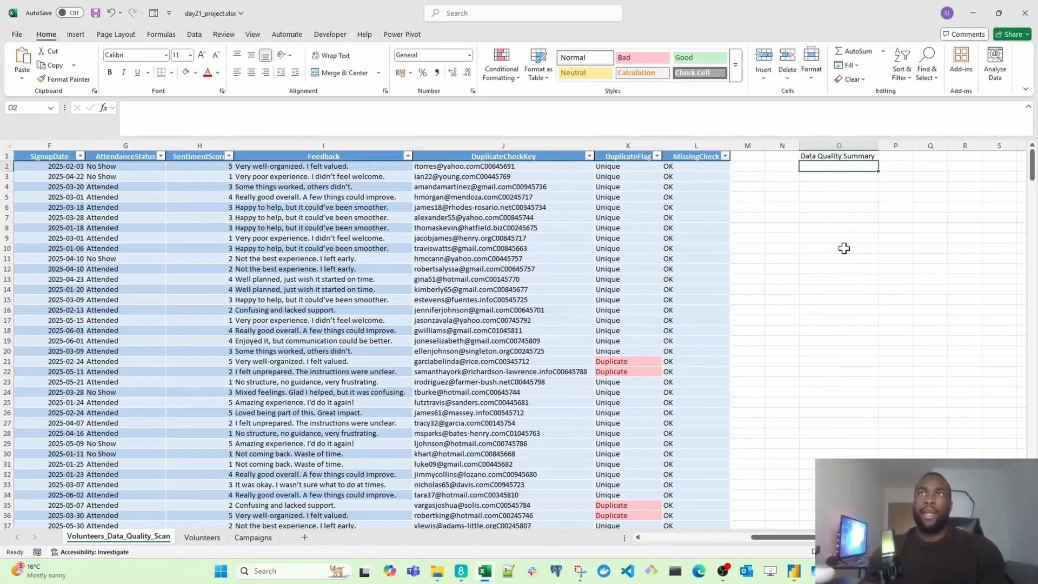
- Merge and center the Data Quality Summary title across cells O1 and P1
key(Up)
key(shift+Right)
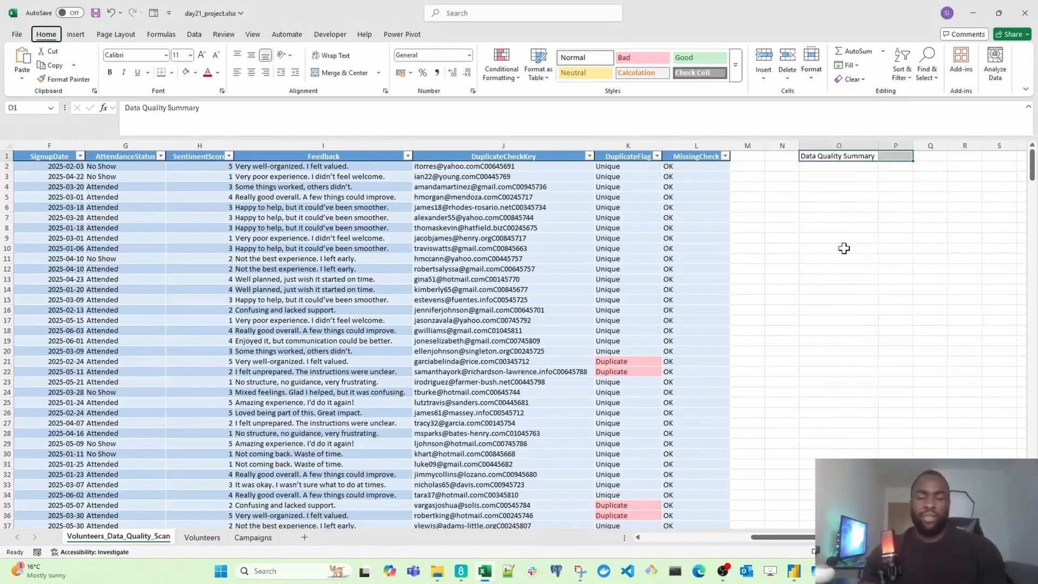
key(alt+h)
key(m)
key(c)
key(Down)
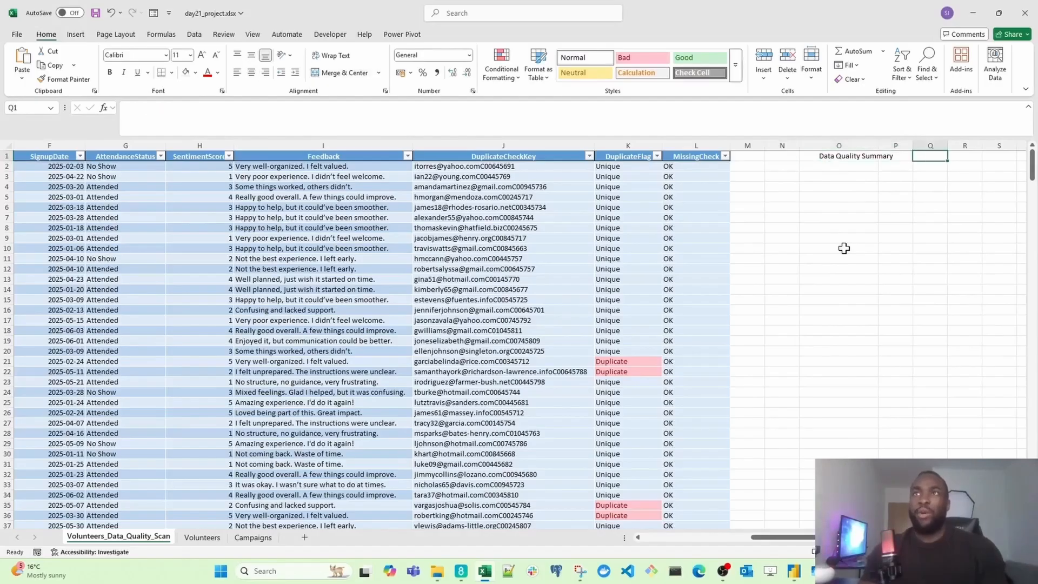
key(Right)
- Enter the label "Total Volunteer records" in cell O2 under the summary title
ctrl+scroll(845, 248, up, 10)
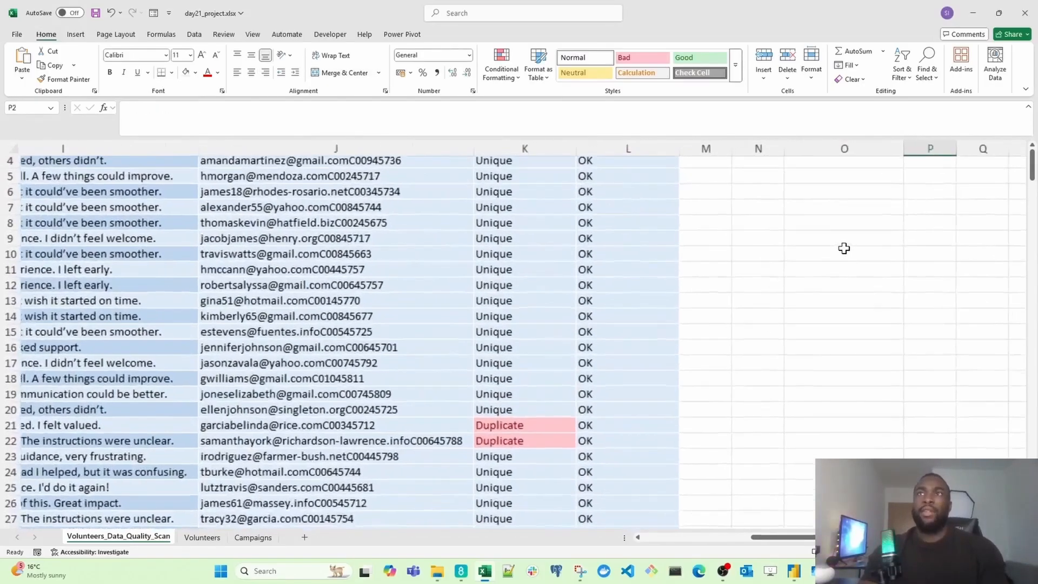
scroll(844, 248, left, 3)
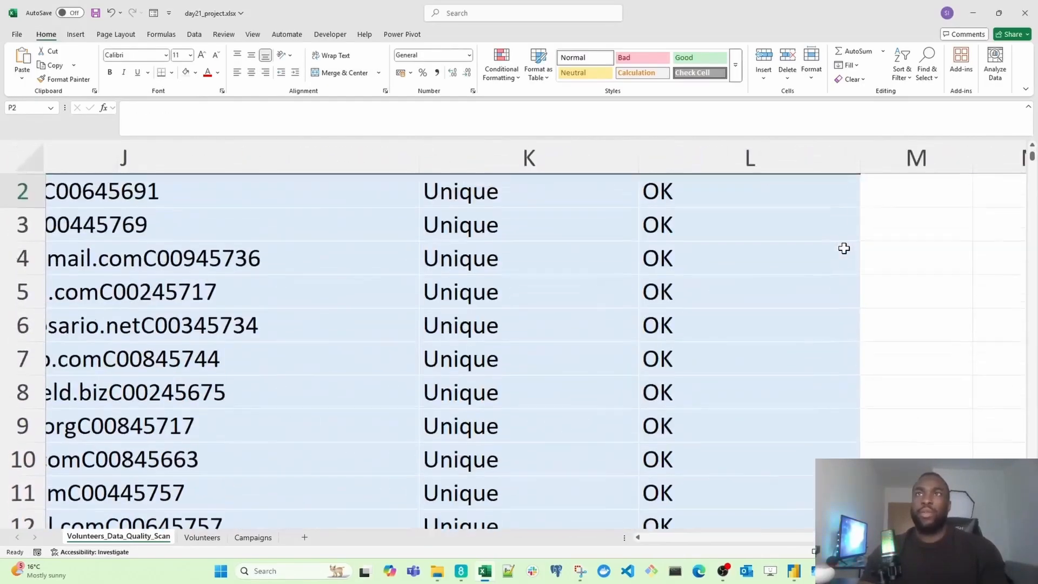
ctrl+scroll(845, 249, down, 4)
ctrl+scroll(844, 248, up, 2)
ctrl+scroll(845, 248, down, 3)
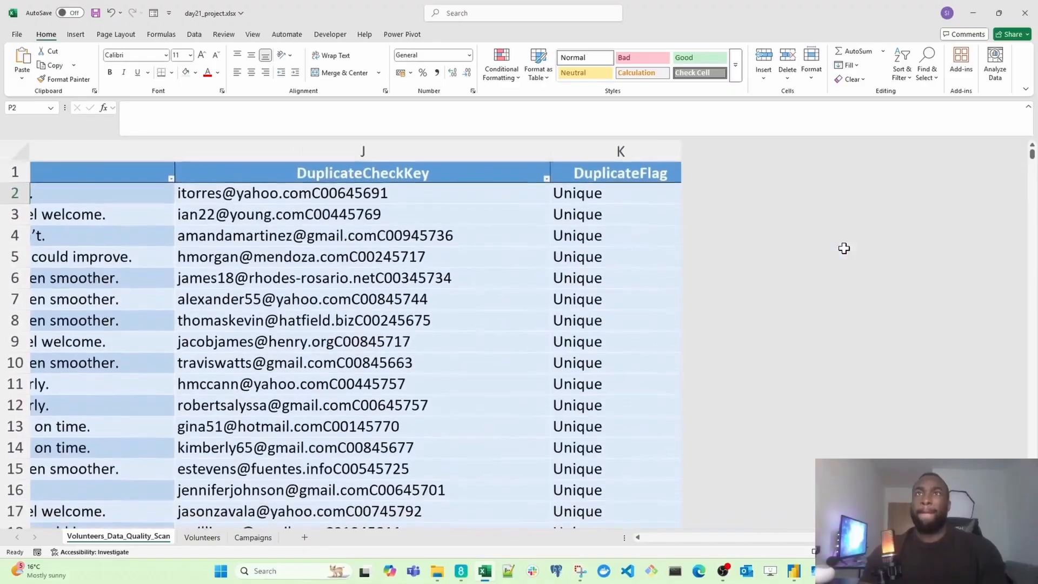
scroll(834, 243, right, 4)
scroll(834, 243, right, 4)
click(451, 189)
text(Total)
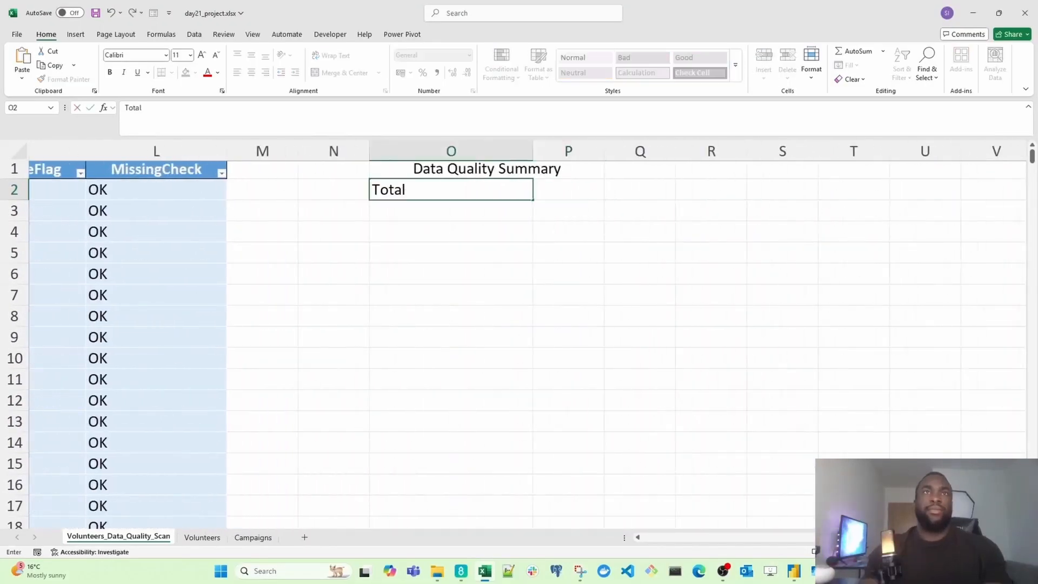
text( Volunteer reocrds)
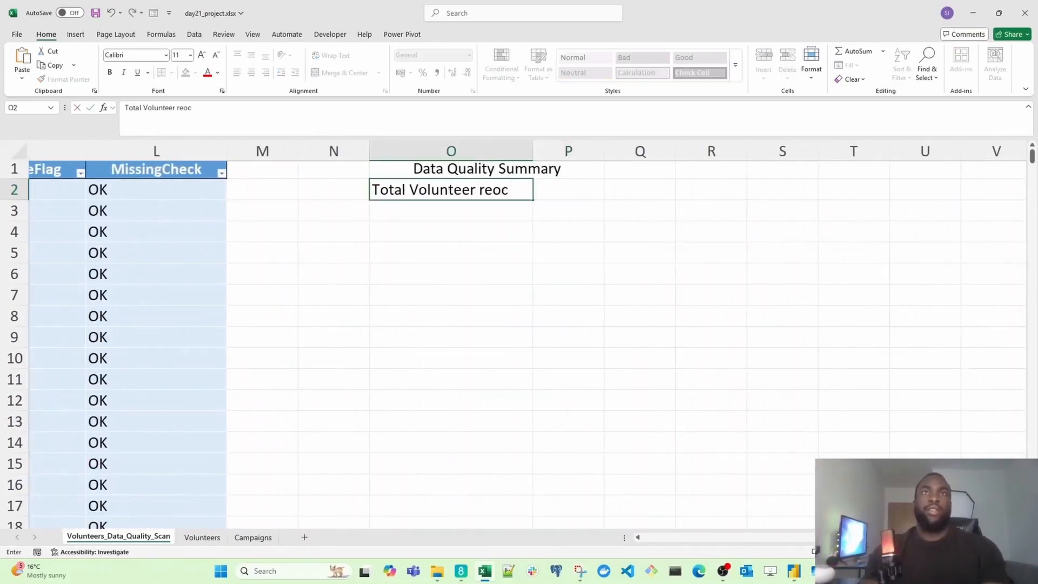
key(BackSpace)
key(BackSpace)
key(BackSpace)
key(BackSpace)
key(BackSpace)
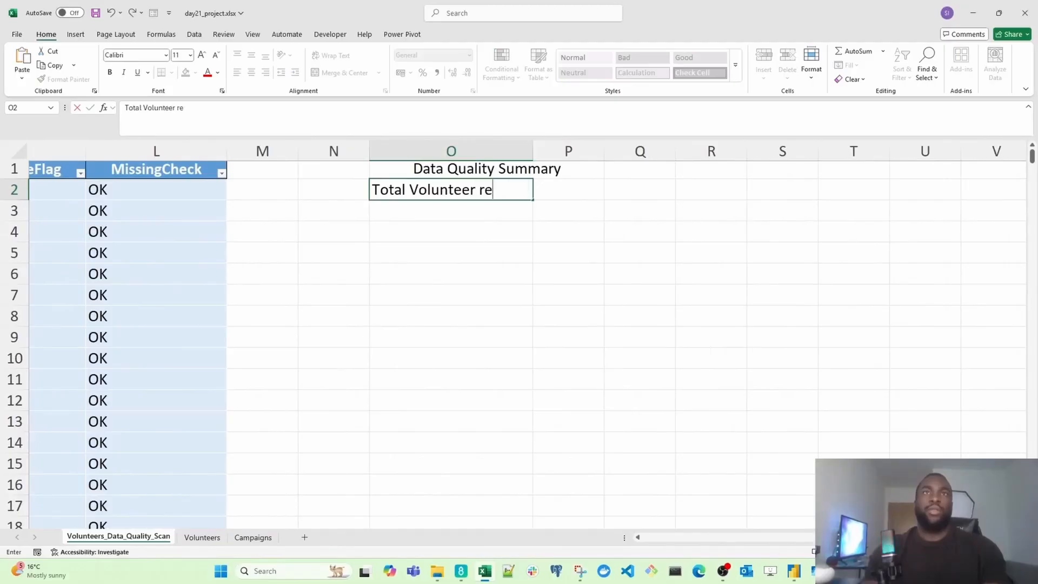
text(cords)
key(Return)
- Count all volunteer records in cell P2 with a COUNTA formula over VolunteerTable5[VolunteerID]
key(Up)
key(Right)
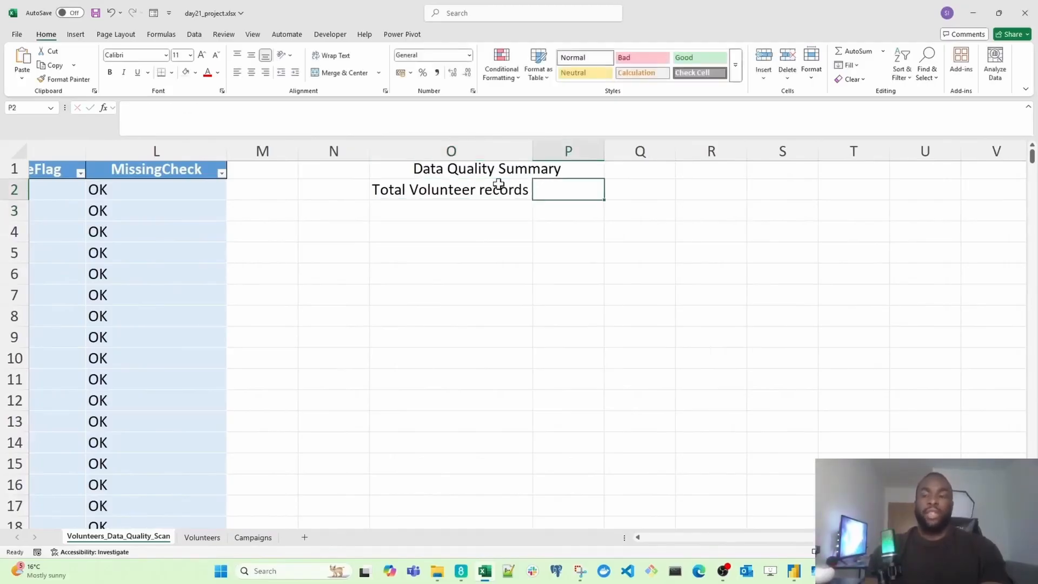
text(=counta)
key(Tab)
key(Left)
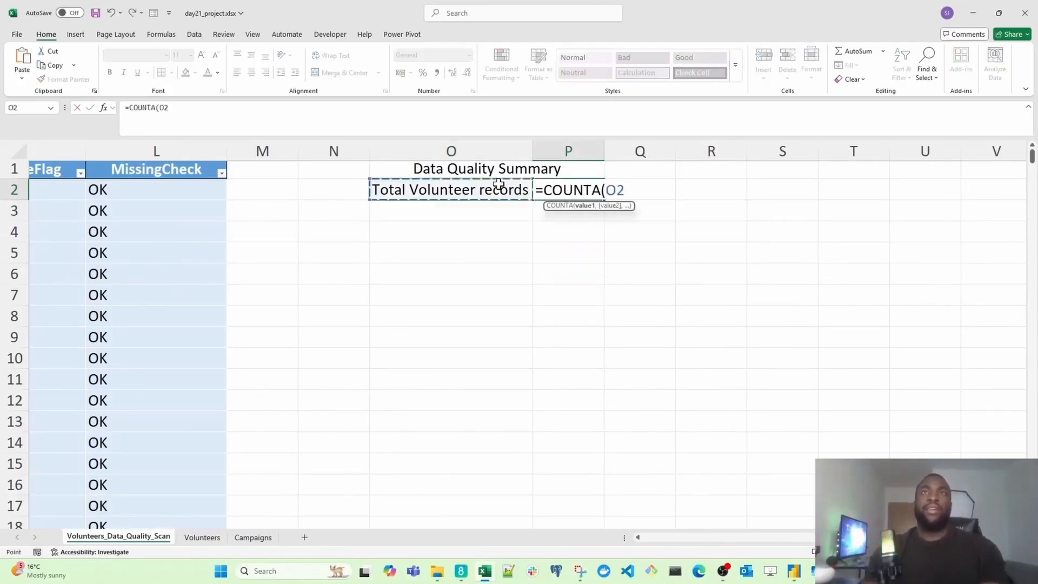
key(ctrl+Left)
key(ctrl+Left)
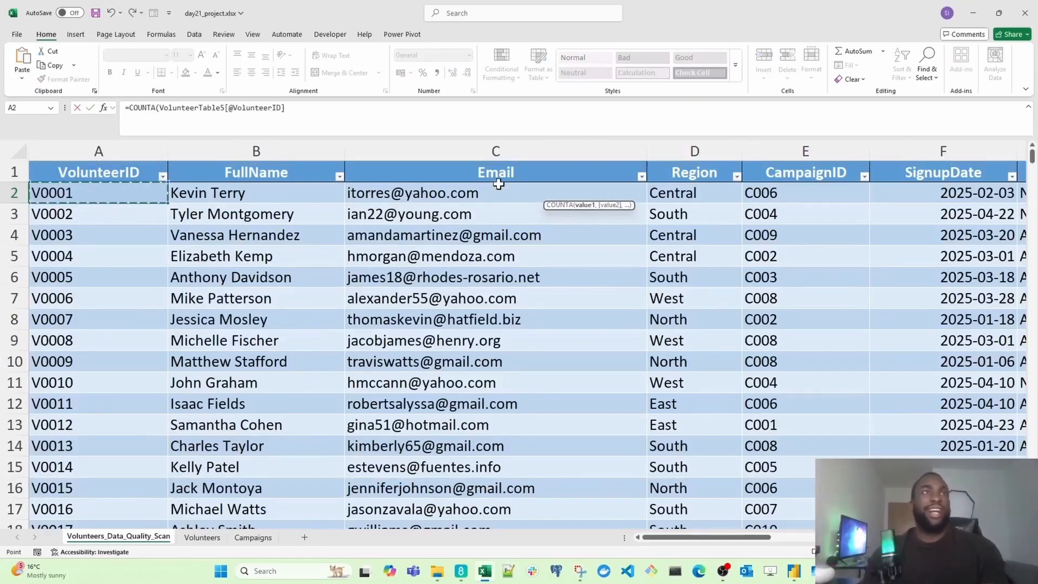
key(ctrl+shift+Down)
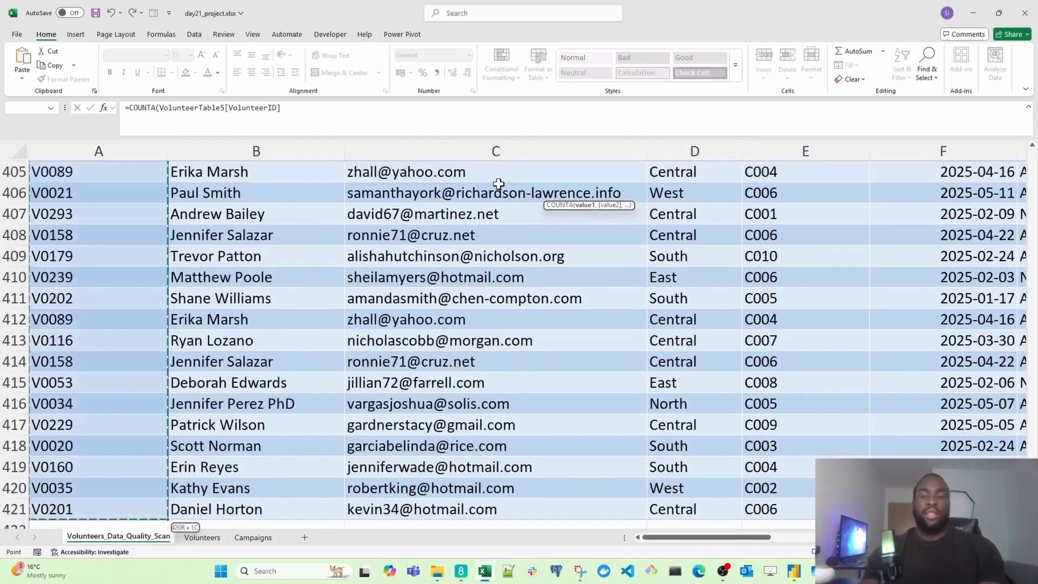
key(Return)
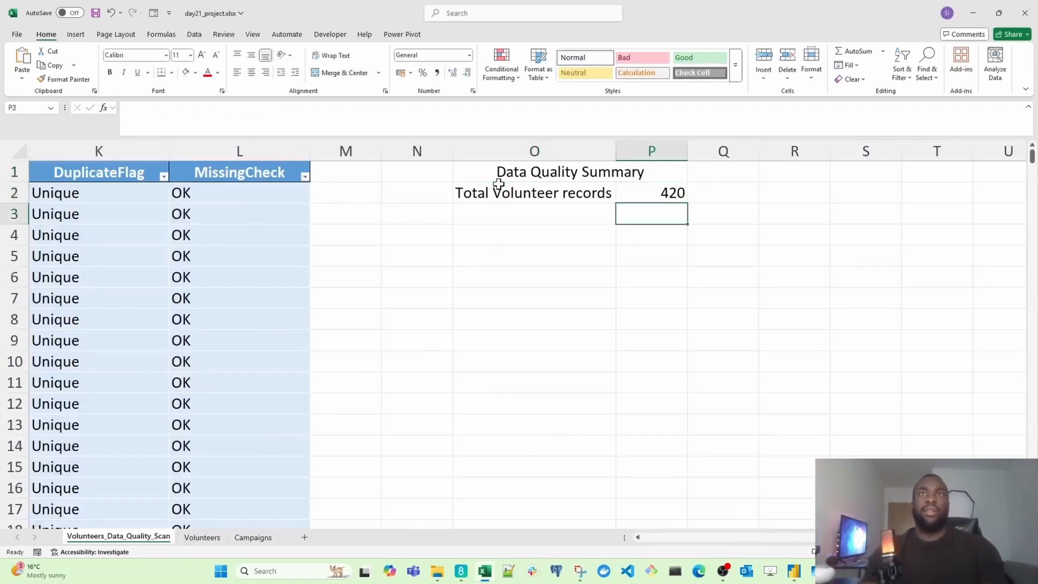
- Enter the label "No. of duplicate records" in cell O3
key(Up)
key(Left)
key(Down)
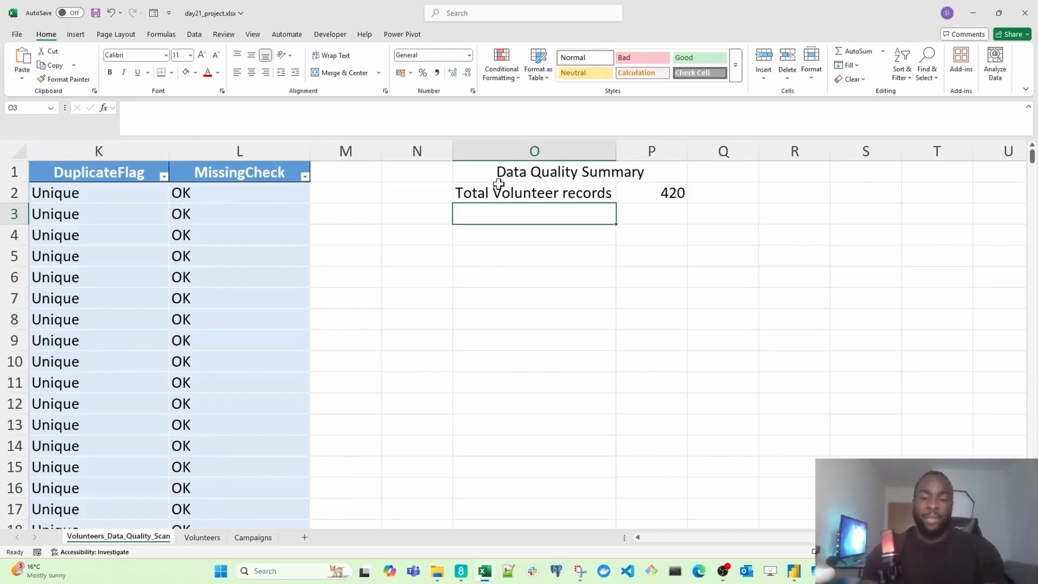
text(No. of )
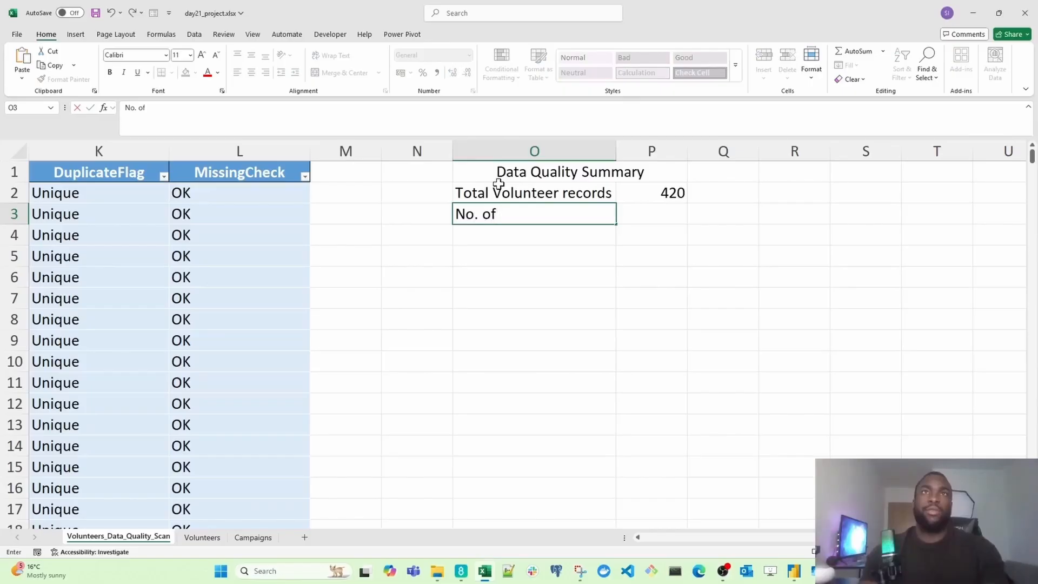
text(duplicate )
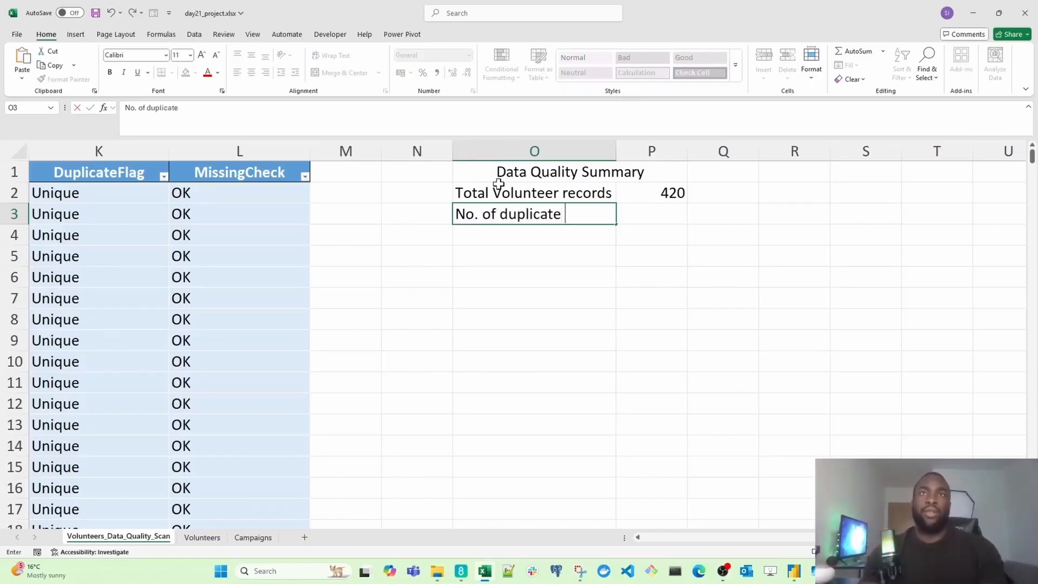
text(records)
key(Return)
- Count the duplicate records in cell P3 with the formula =COUNTIF(VolunteerTable5[DuplicateFlag],"Duplicate")
key(Up)
key(Right)
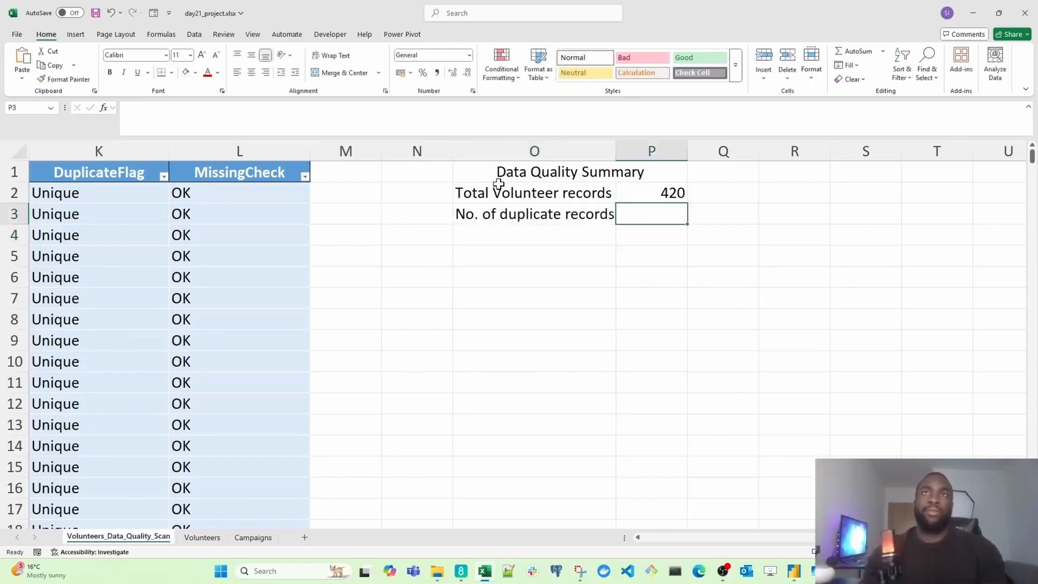
text(=countif)
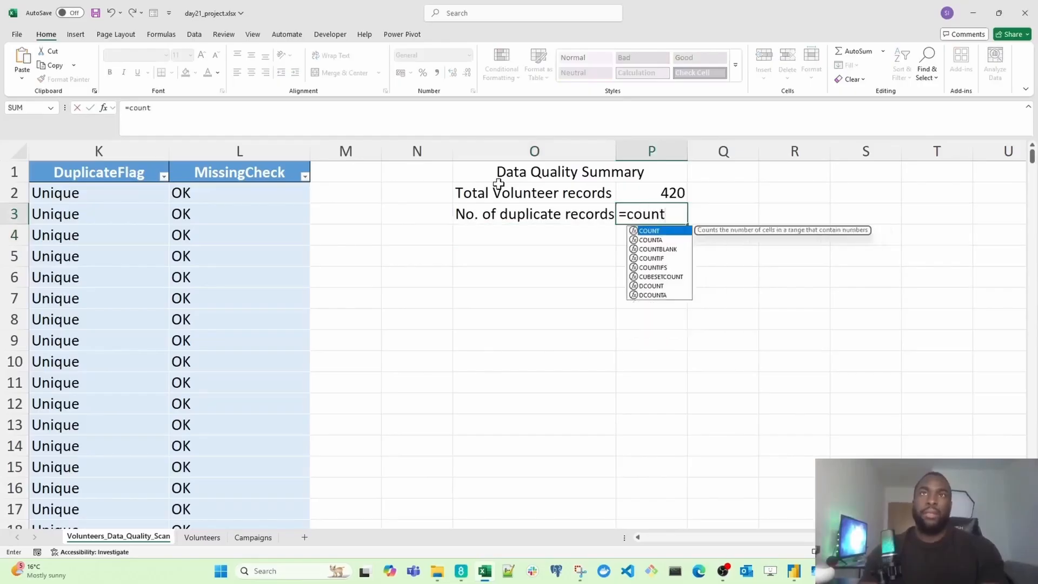
key(Tab)
key(Left)
key(Left)
key(Left)
key(Left)
key(Left)
key(Up)
key(Left)
key(Left)
key(Left)
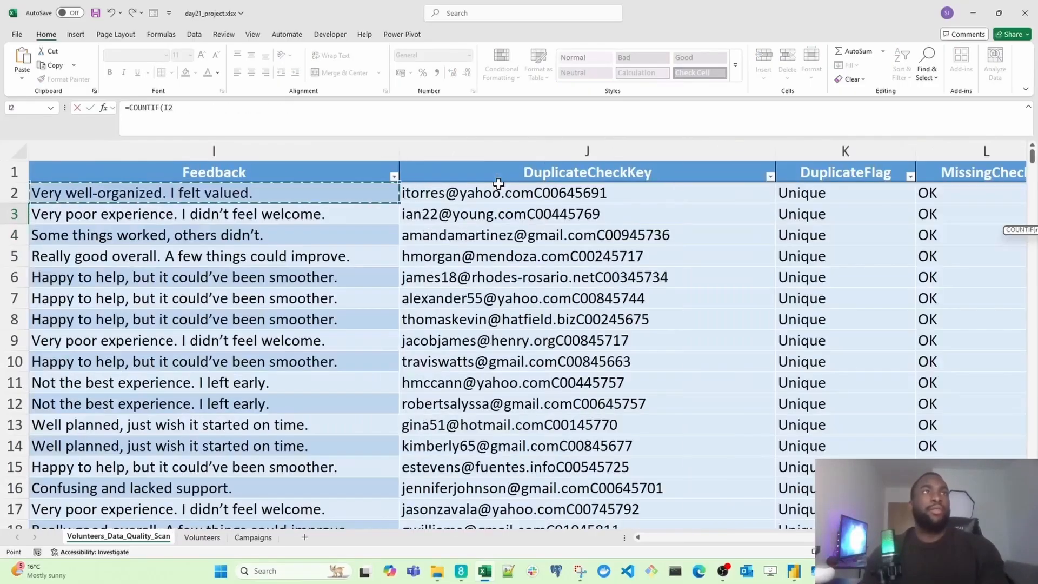
key(Right)
key(Right)
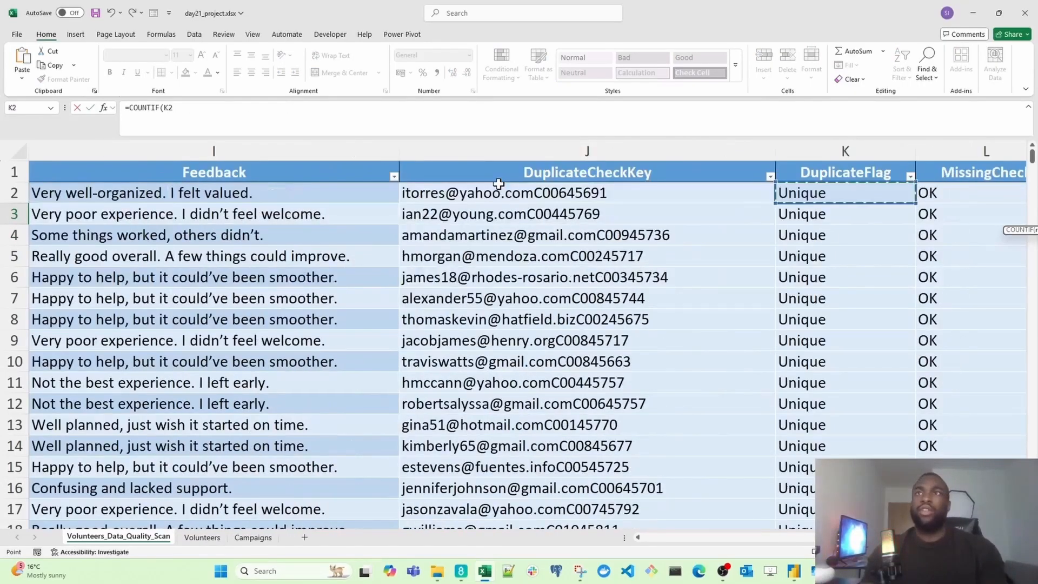
key(ctrl+shift+Down)
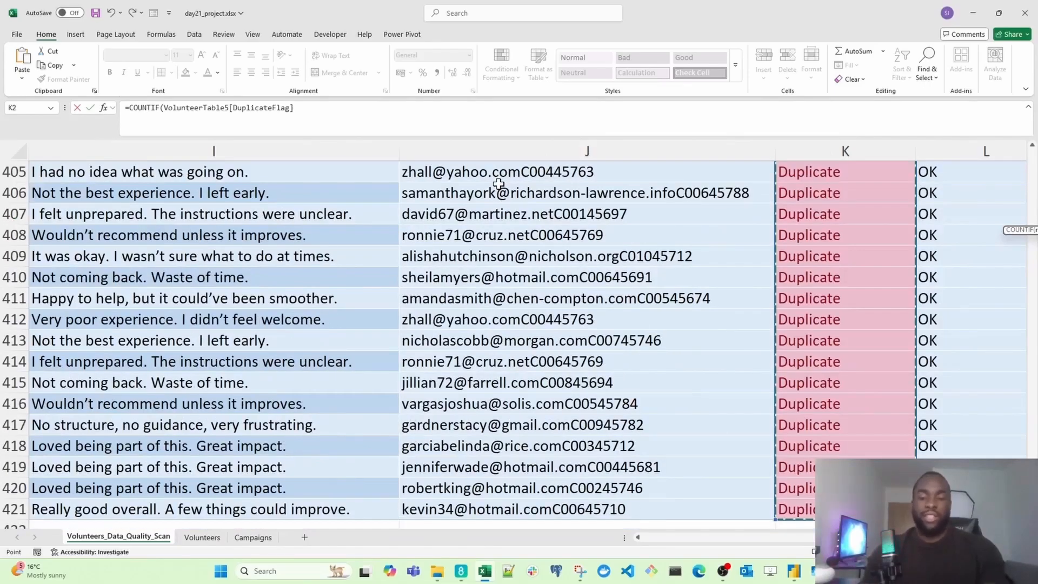
text(,"Du)
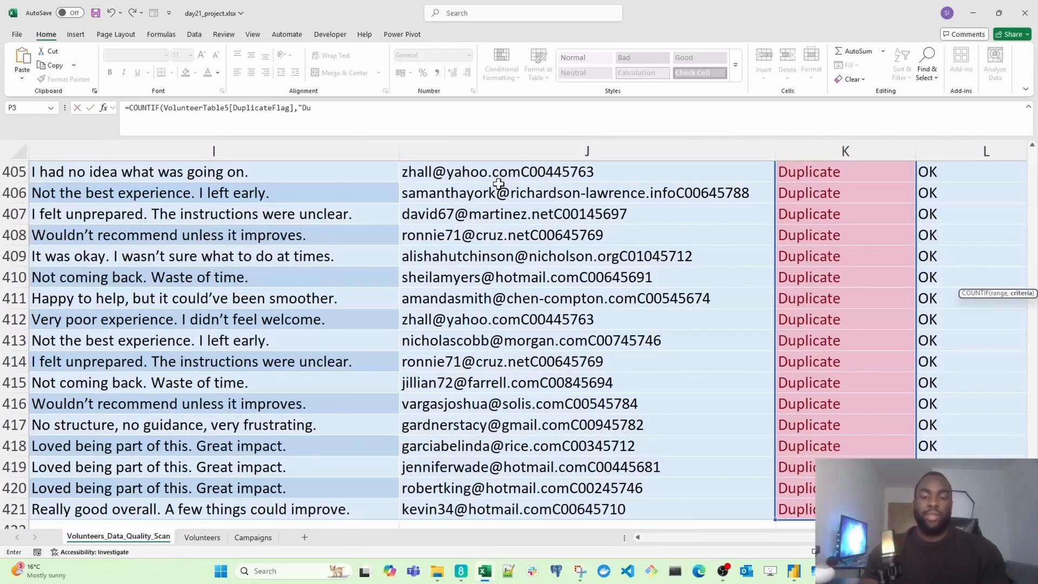
text(plicate")
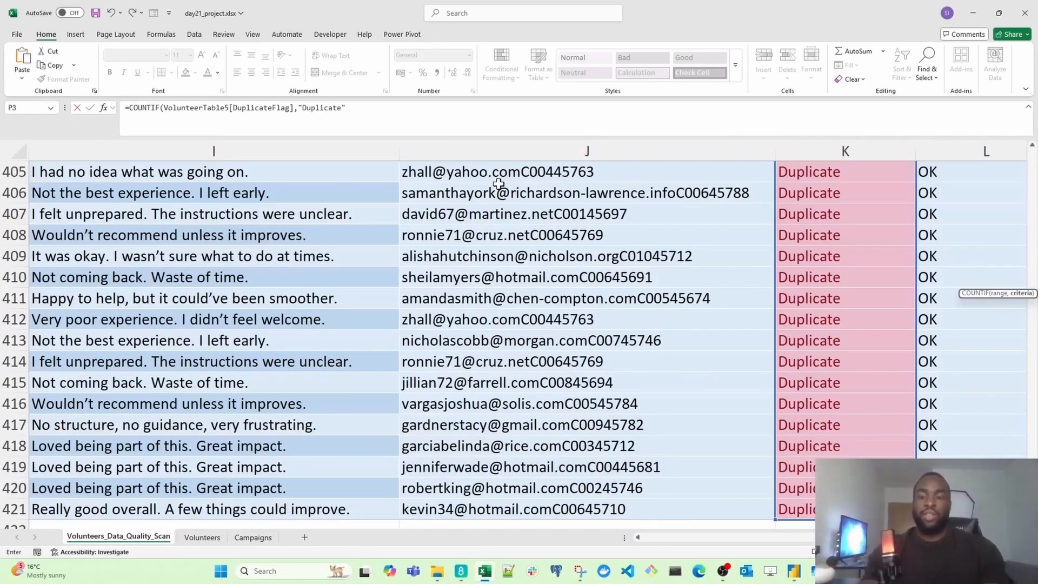
text())
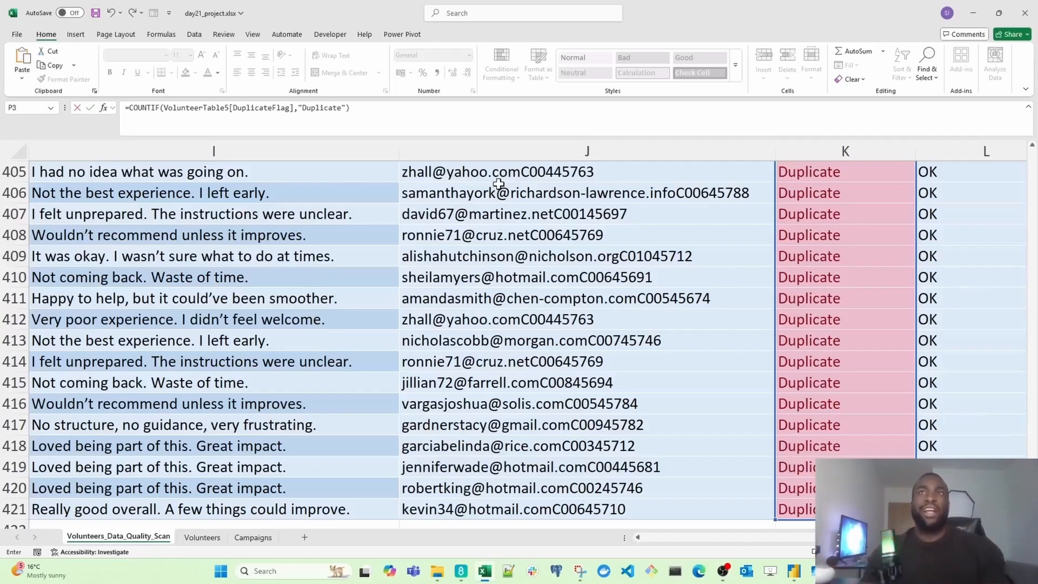
key(Return)
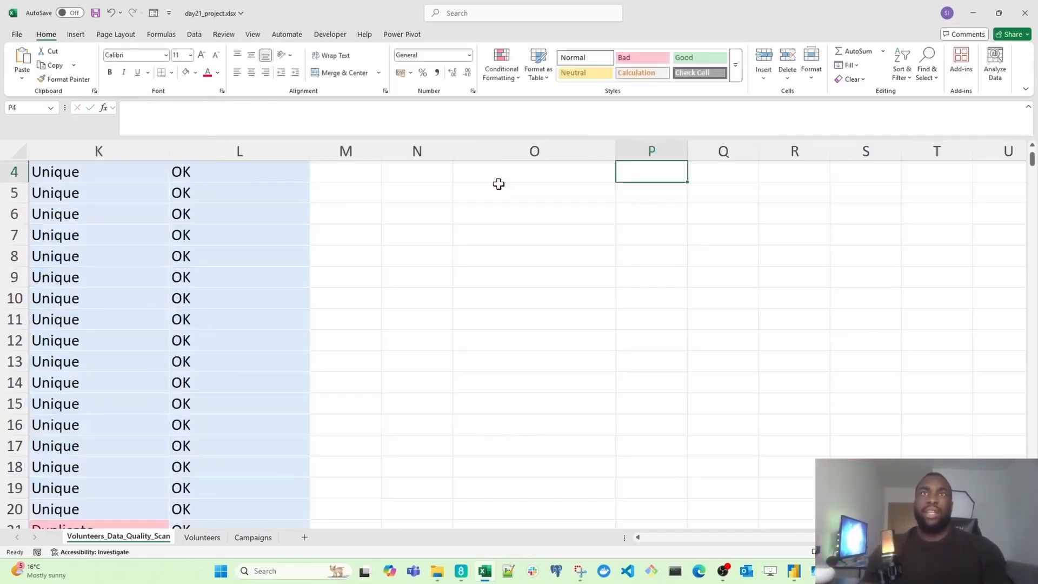
- Enter the label "No. of missing emails" in cell O4 of the summary
key(Left)
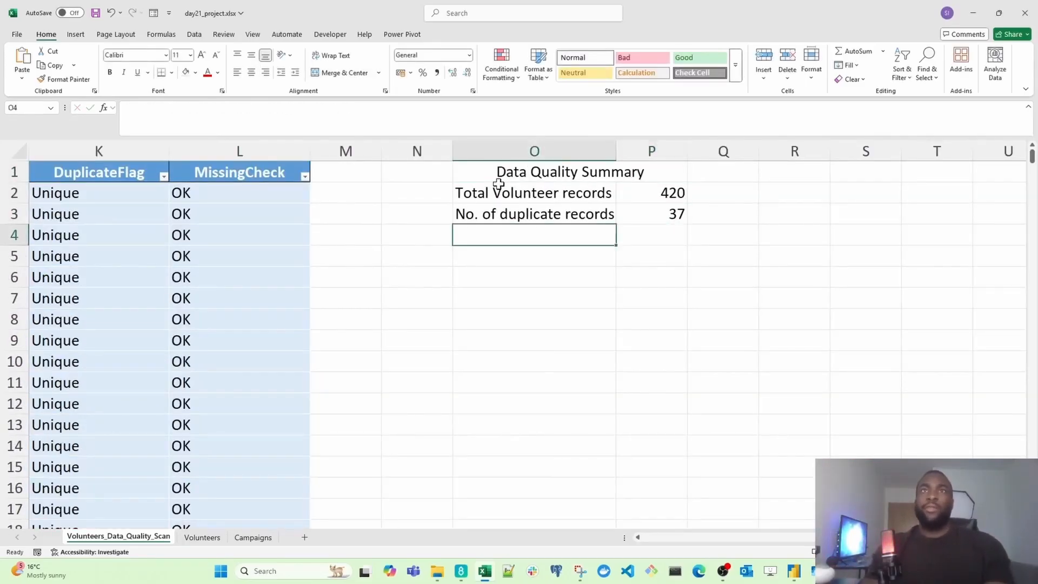
key(Up)
key(Right)
key(Left)
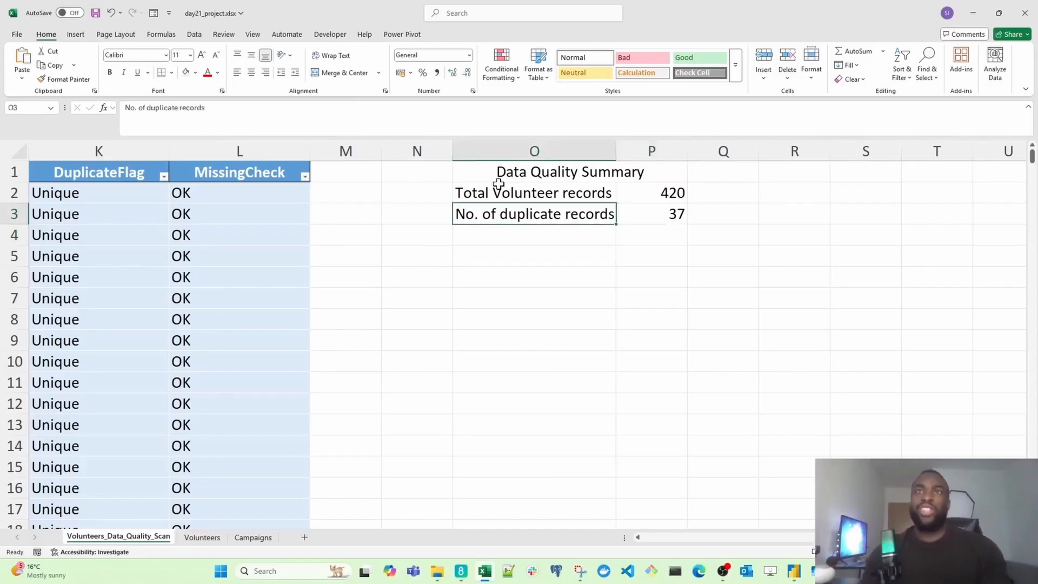
key(Down)
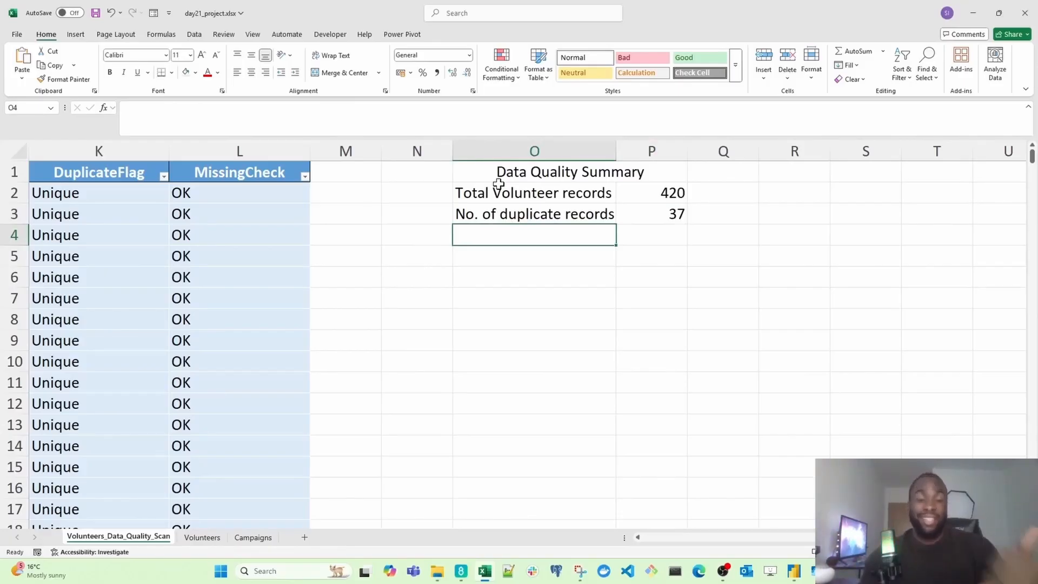
text(No. of missing emails)
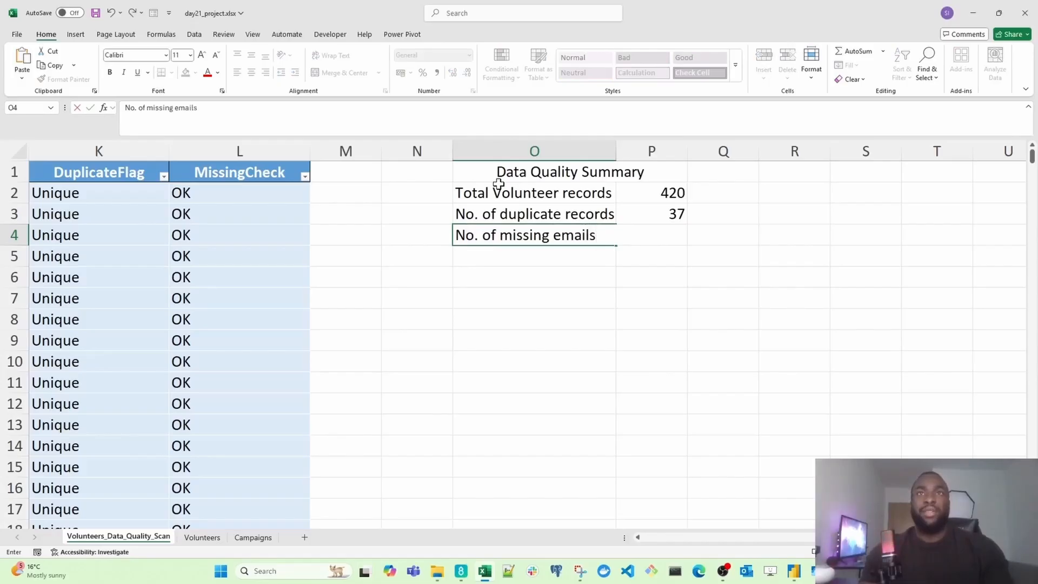
key(Tab)
- Count the blank email entries in cell P4 with the formula =COUNTIF(VolunteerTable5[Email],"")
text(=counti)
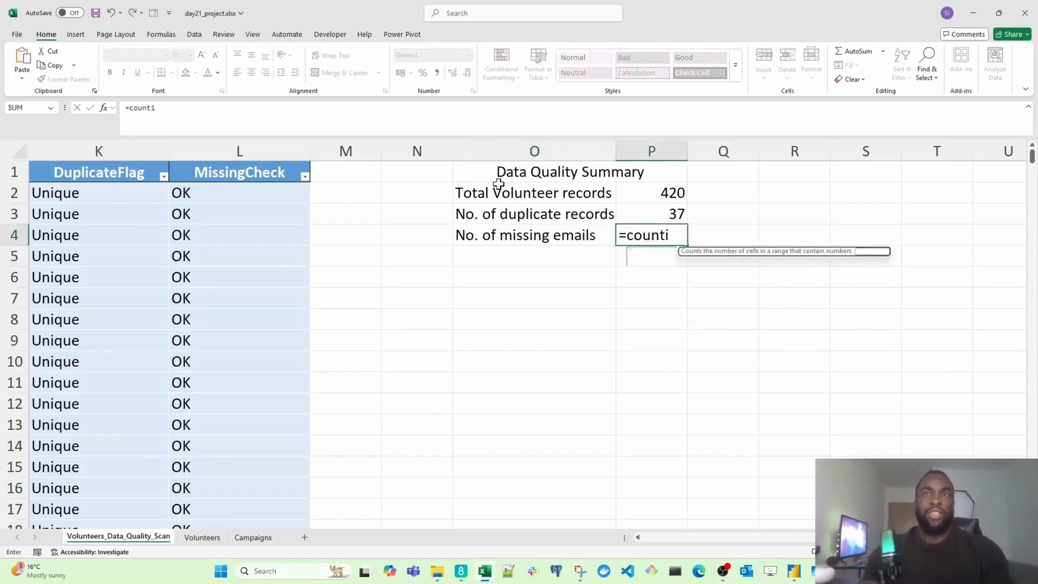
key(Tab)
key(Left)
key(Left)
key(Left)
key(Left)
key(Left)
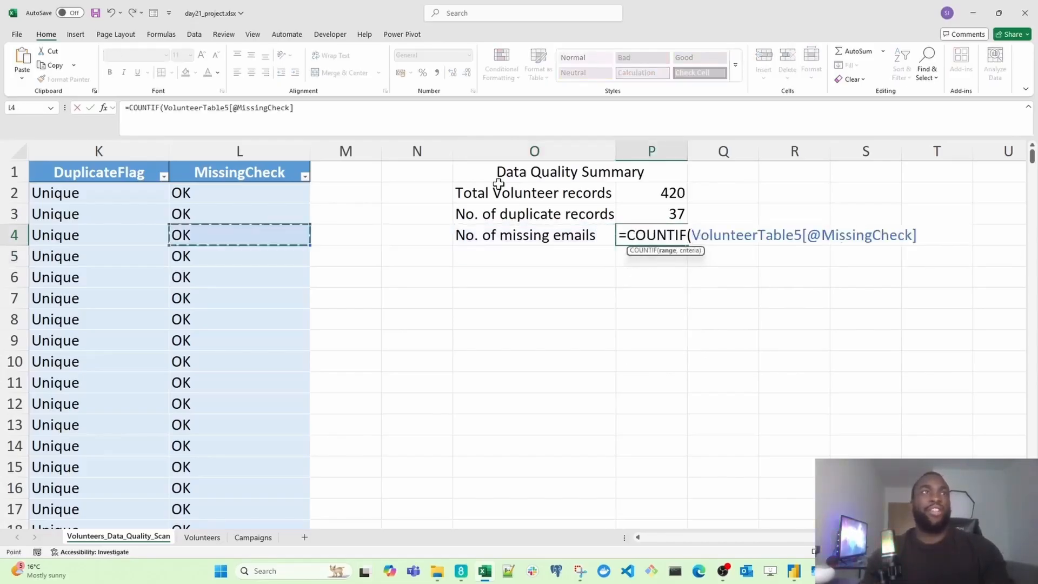
key(Up)
key(Up)
key(Right)
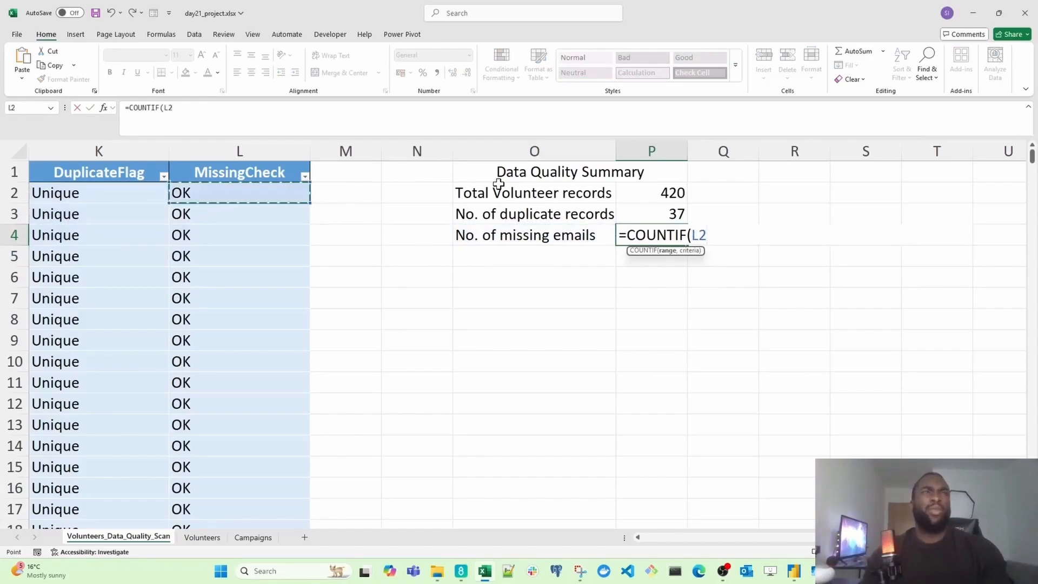
key(Left)
key(Left)
key(Left)
key(Left)
key(Left)
key(Left)
key(Left)
key(Left)
key(Left)
key(Left)
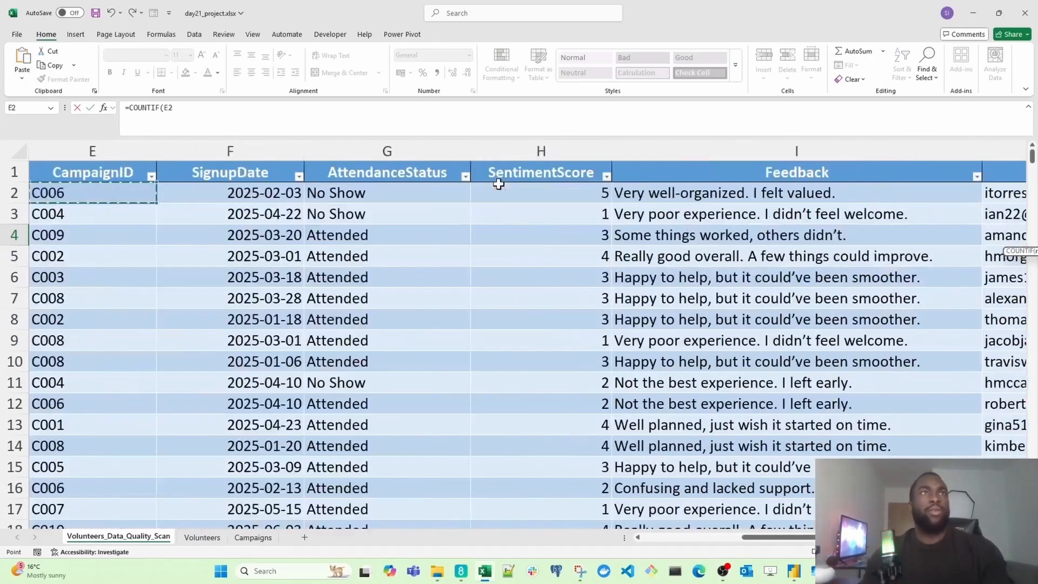
key(Right)
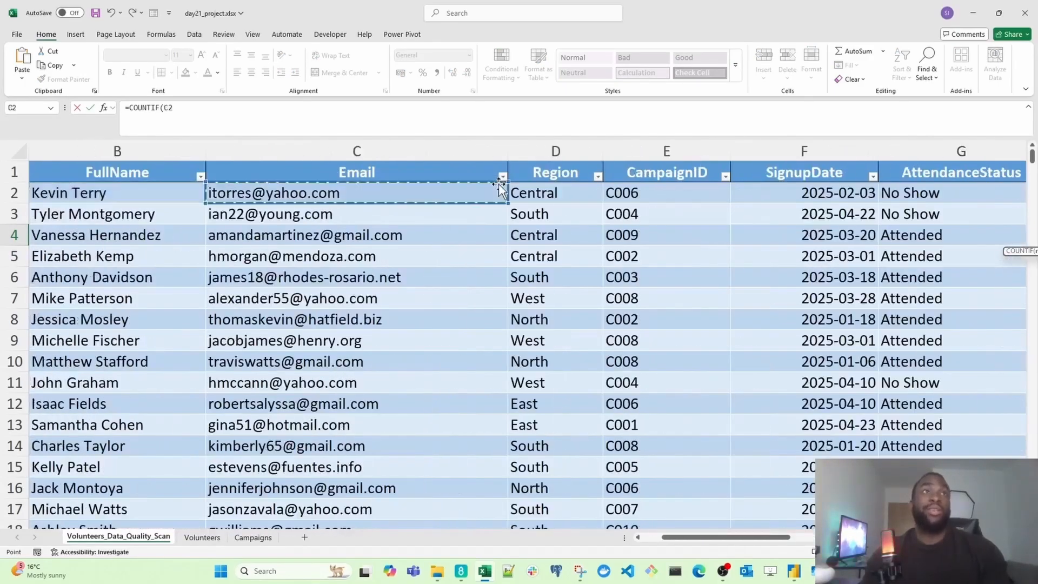
key(ctrl+shift+Down)
key(ctrl+shift+Down)
key(ctrl+shift+Down)
key(ctrl+shift+Down)
key(ctrl+shift+Down)
key(ctrl+shift+Down)
key(ctrl+shift+Down)
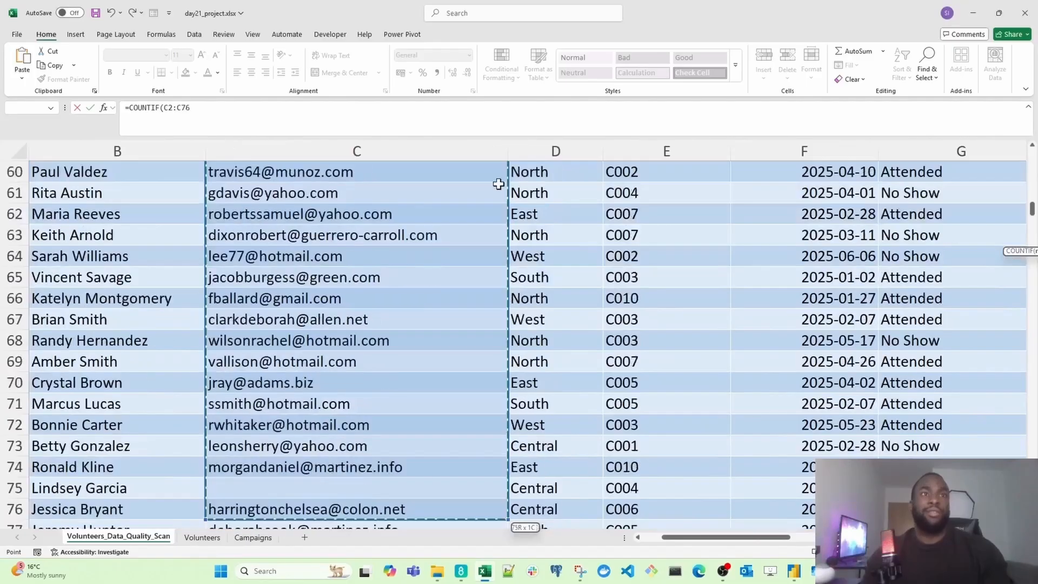
key(ctrl+shift+Down)
key(ctrl+shift+Down)
key(ctrl+shift+Down)
key(ctrl+shift+Down)
key(ctrl+shift+Down)
key(ctrl+shift+Down)
key(ctrl+shift+Down)
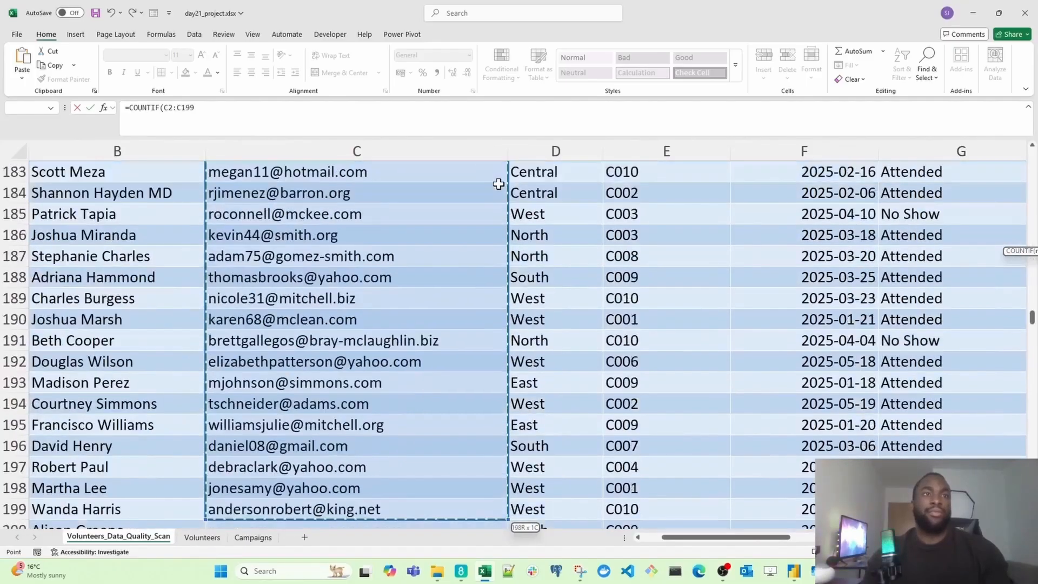
key(ctrl+shift+Down)
key(ctrl+shift+Down)
key(ctrl+shift+Down)
key(ctrl+shift+Down)
key(ctrl+shift+Down)
key(ctrl+shift+Down)
key(ctrl+shift+Down)
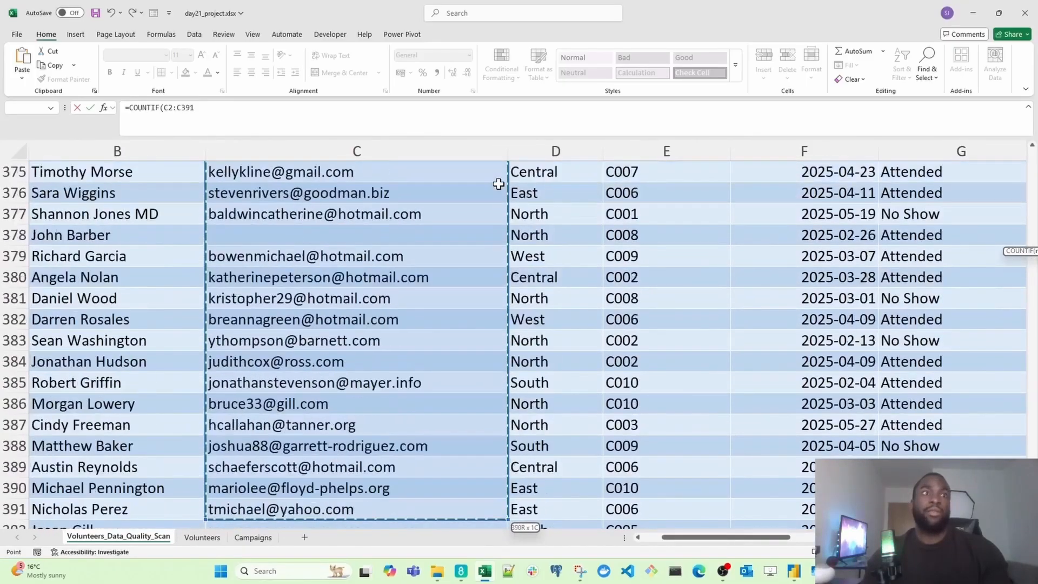
key(ctrl+shift+Up)
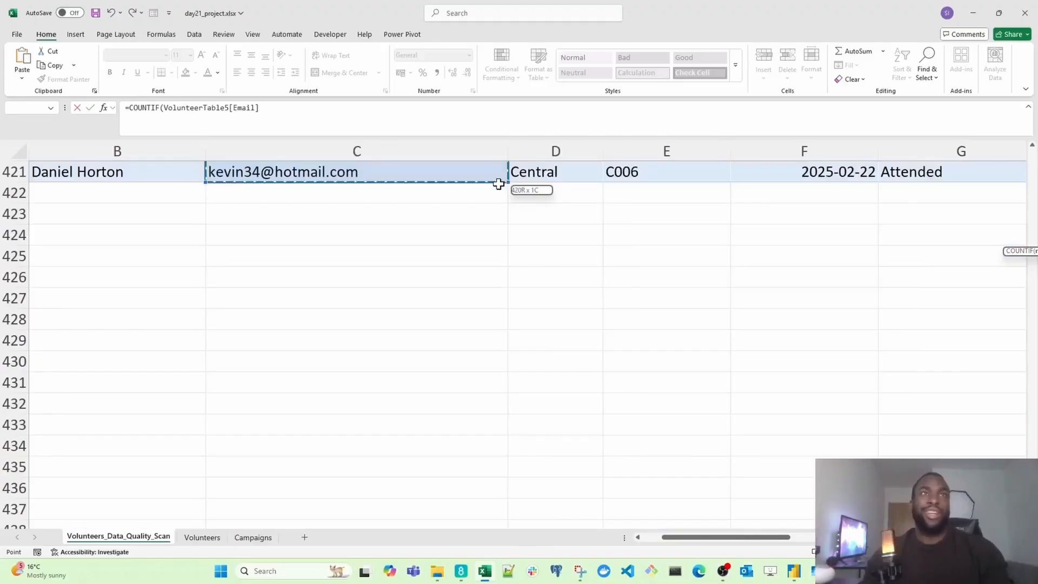
text(,)
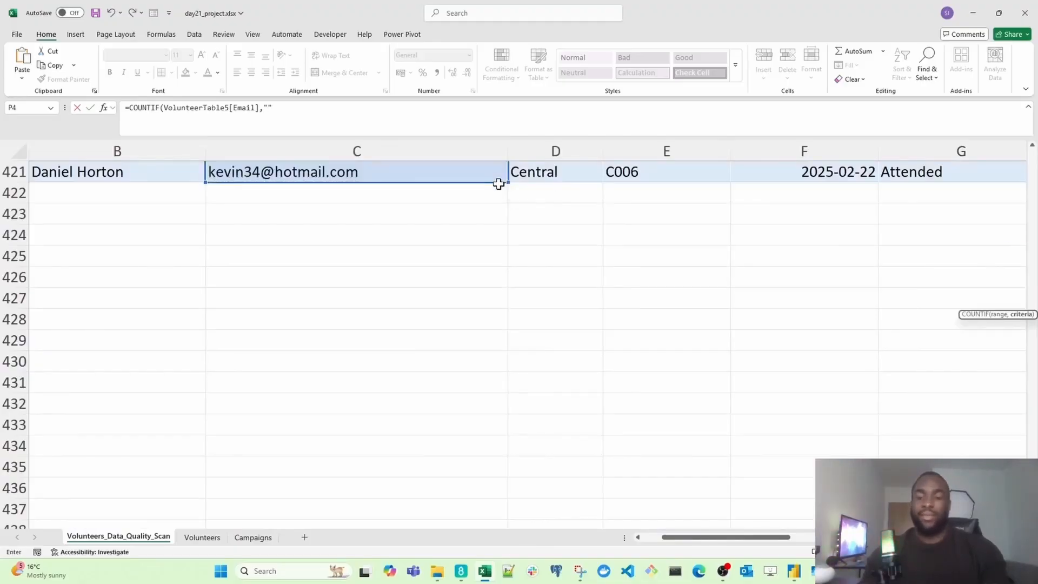
text("")
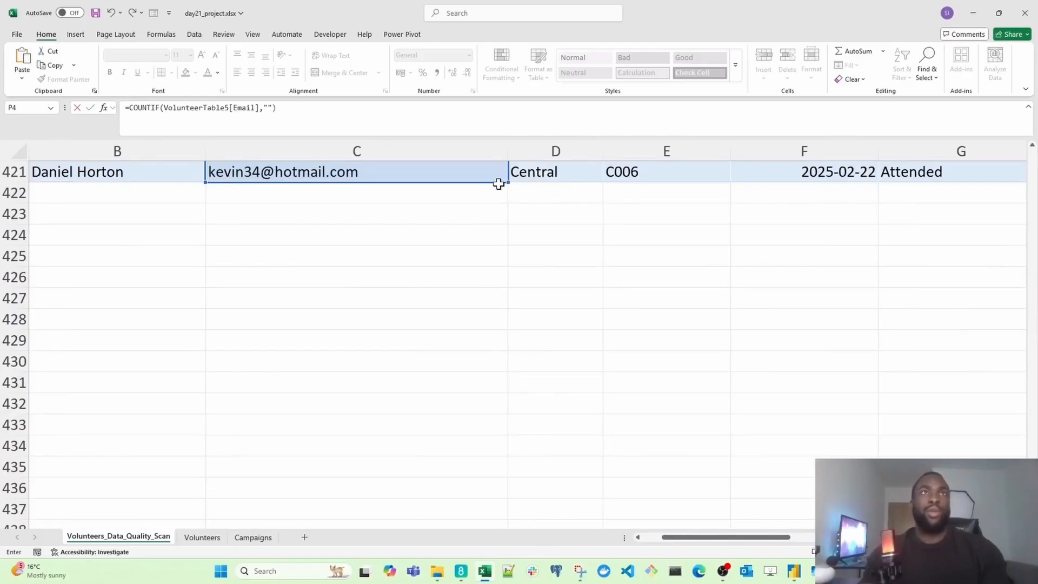
key(Return)
key(Up)
key(Up)
key(Up)
key(Up)
- Enter the label "No. unique campaigns" in cell O5 of the summary
key(Down)
key(Down)
key(Down)
key(Down)
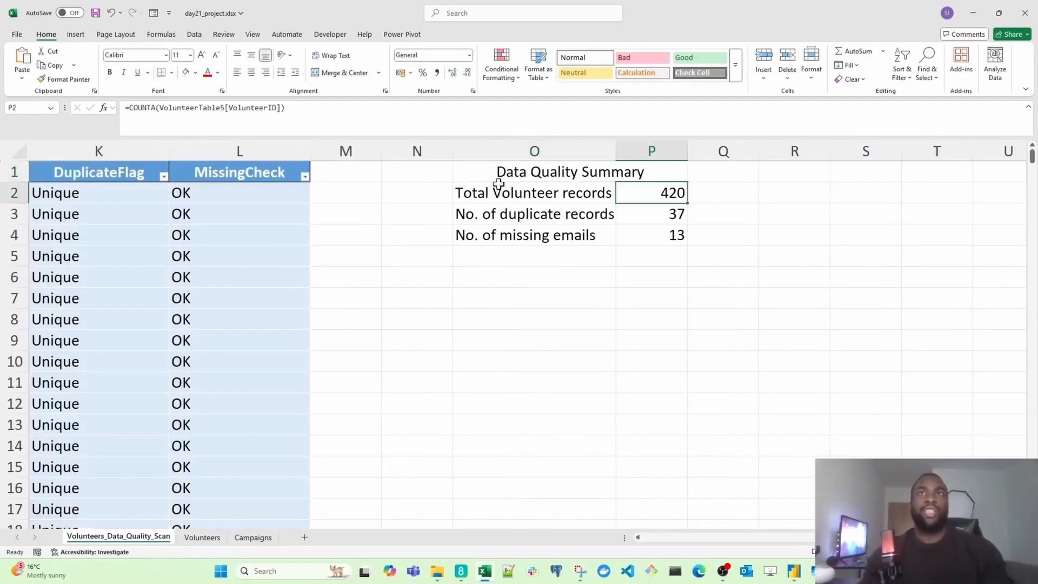
key(Left)
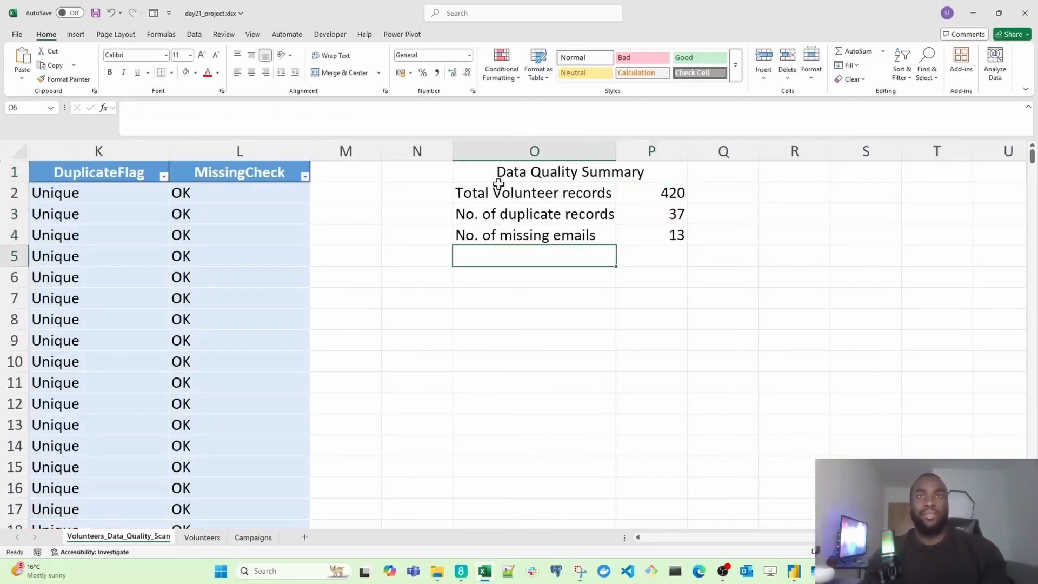
text(No.)
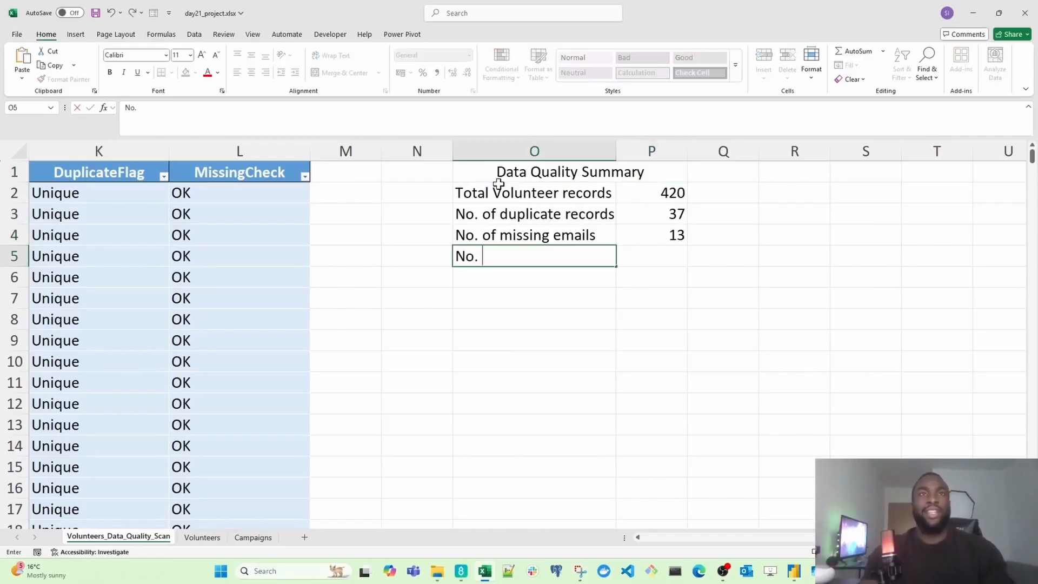
text( unique c)
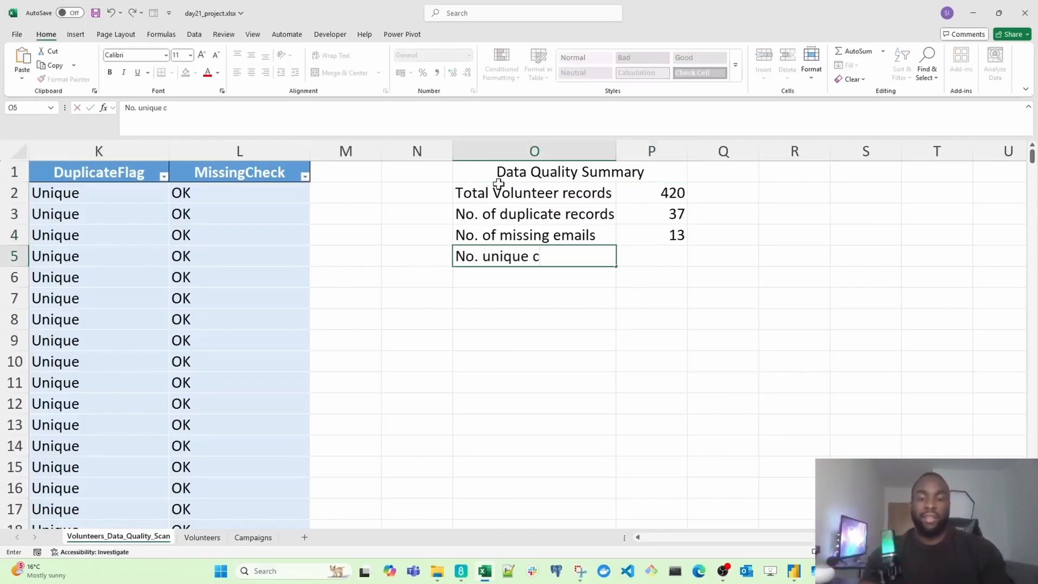
text(ampaigns)
key(Return)
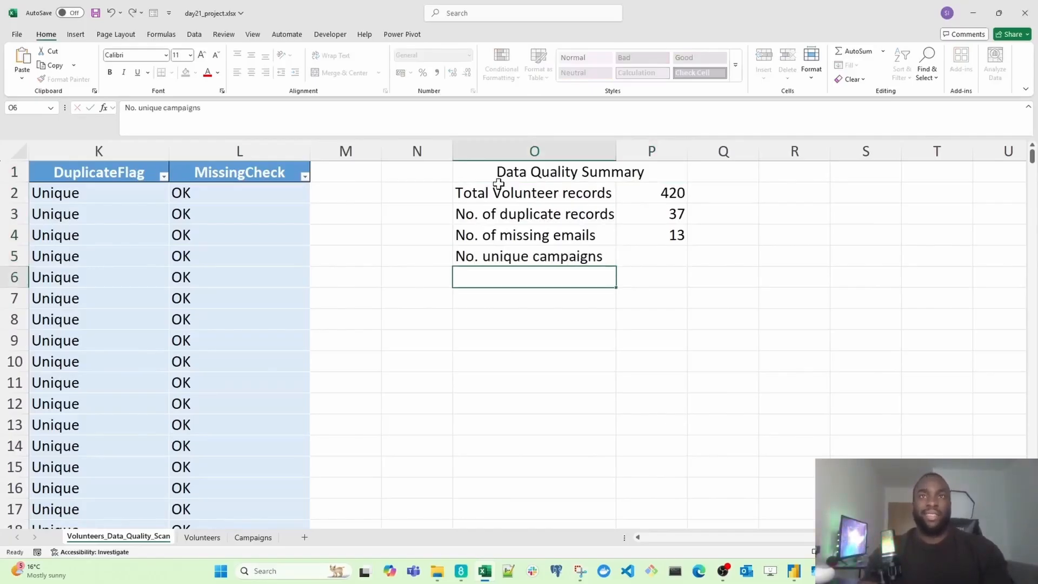
- Count the unique campaigns in cell P5 with the formula =COUNTA(UNIQUE(VolunteerTable5[CampaignID]))
key(Up)
key(Right)
text(=c)
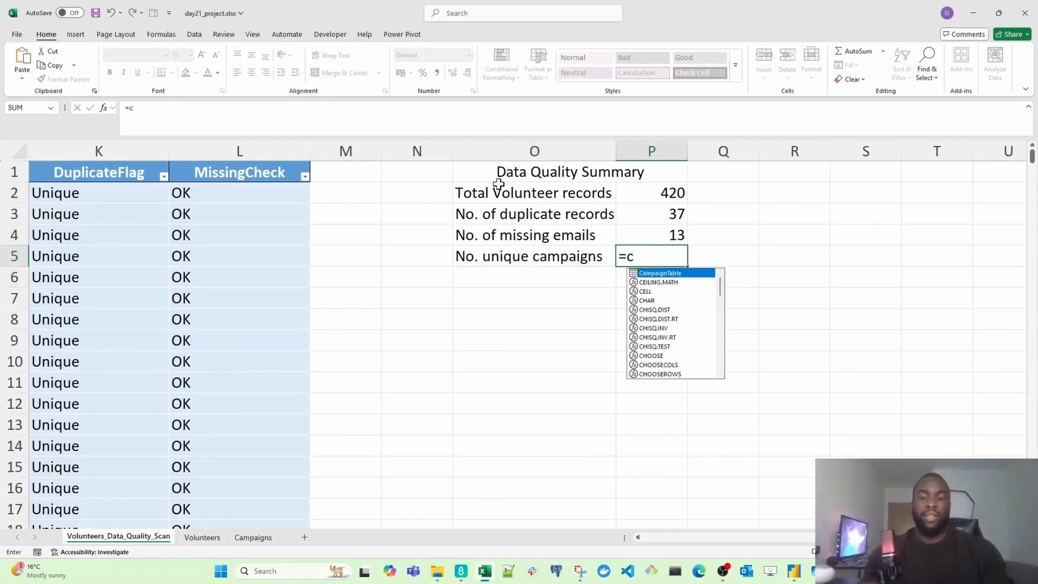
text(ounta)
key(Tab)
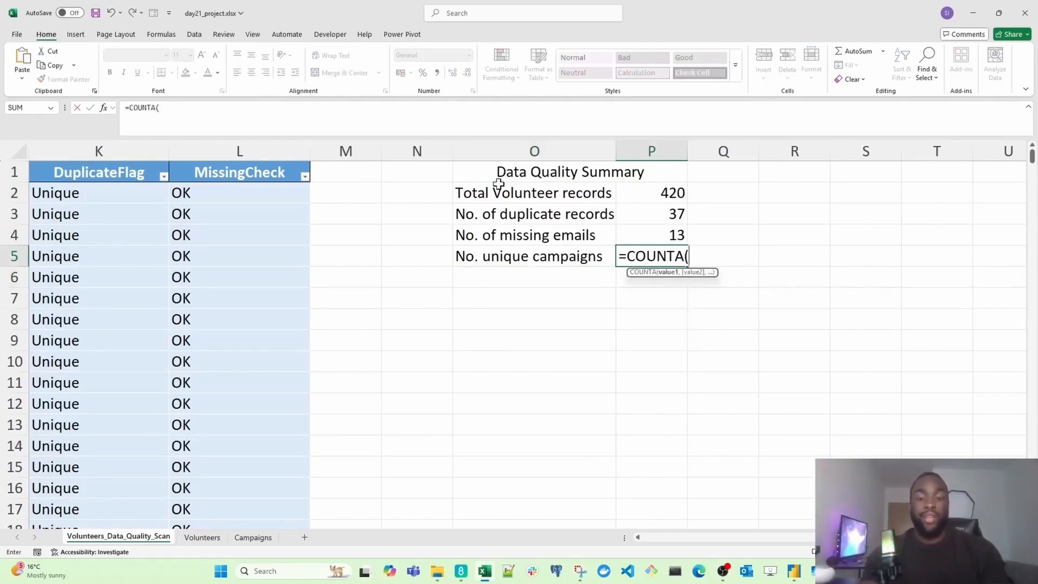
text(uniqu)
key(Tab)
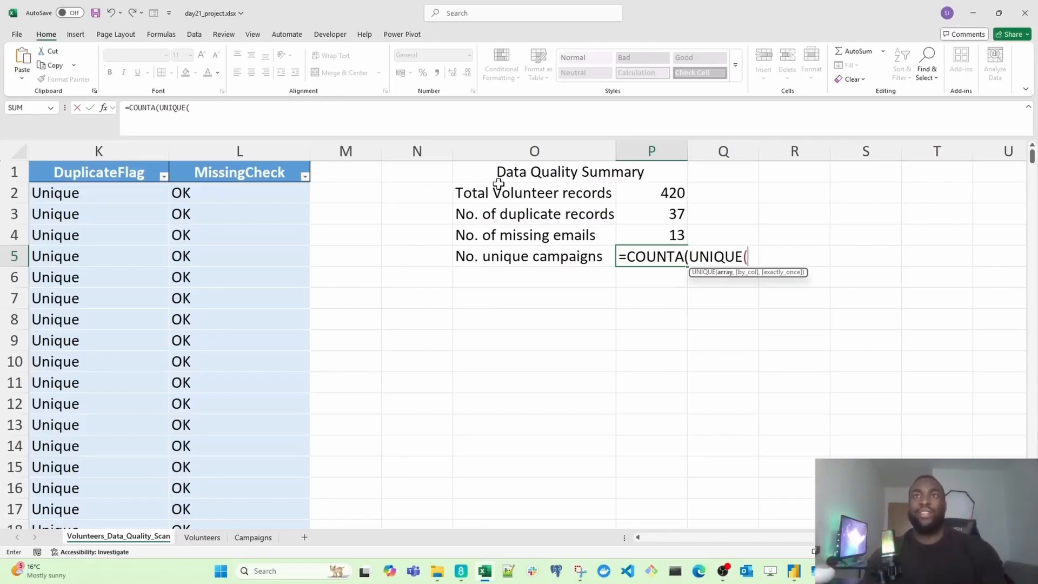
key(Left)
key(Left)
key(Left)
key(Left)
key(Left)
key(Left)
key(Left)
key(Left)
key(Left)
key(Left)
key(Left)
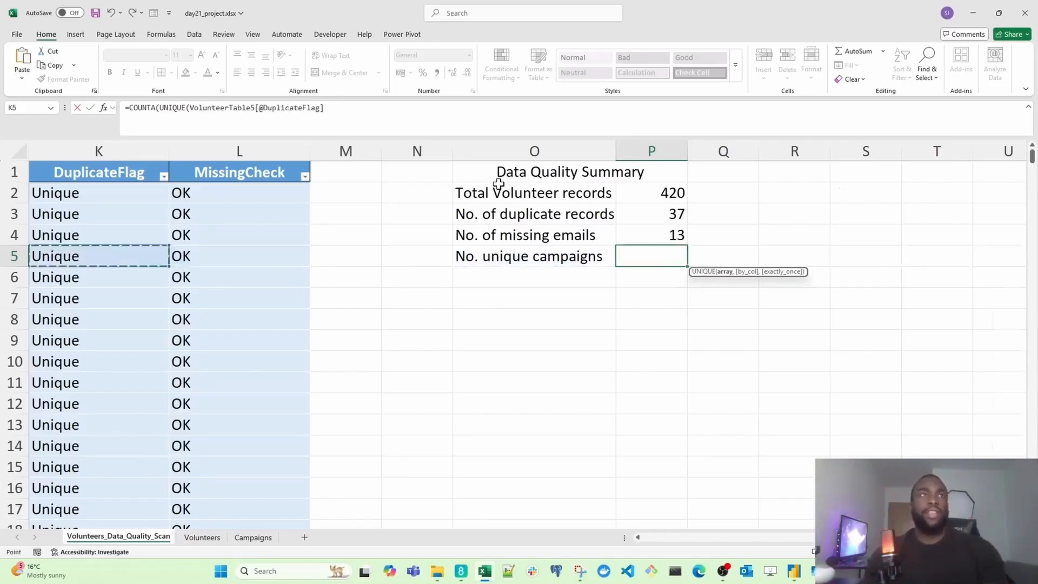
key(Up)
key(Up)
key(Up)
key(Up)
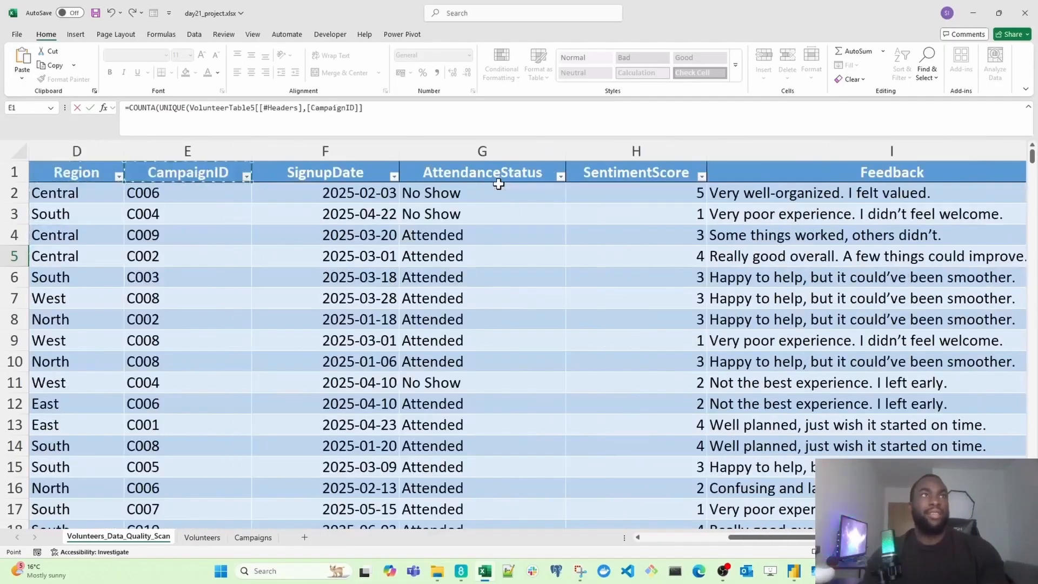
key(Down)
key(ctrl+shift+Down)
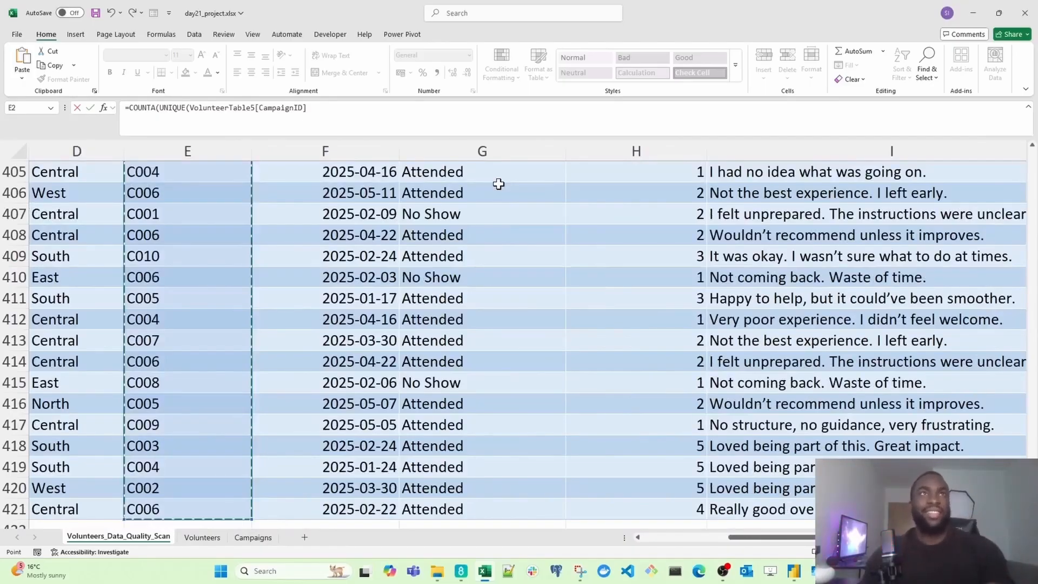
text())
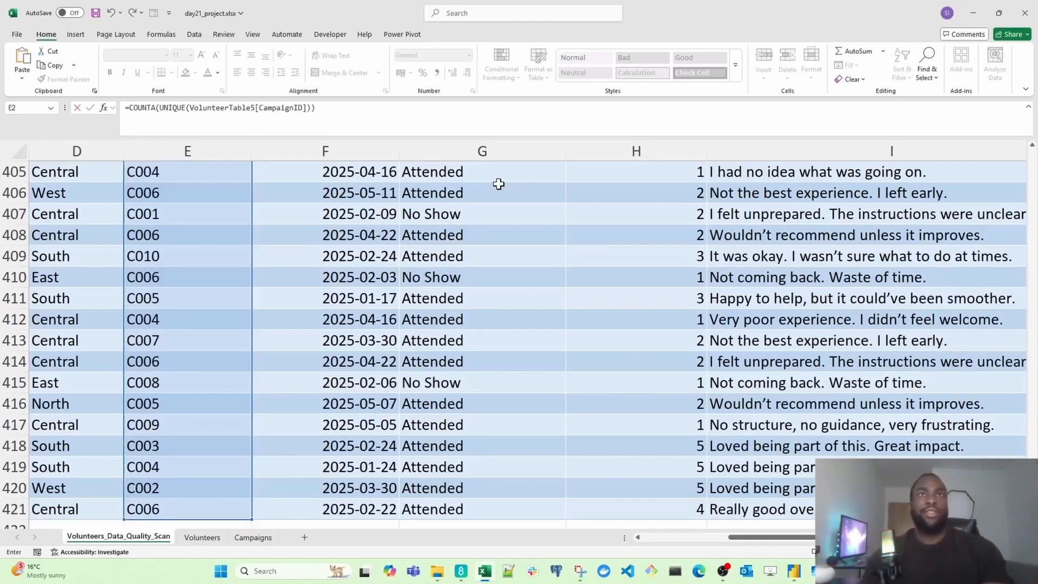
key(Return)
key(Up)
key(Up)
key(Up)
key(Up)
key(Up)
key(Down)
key(Down)
key(Down)
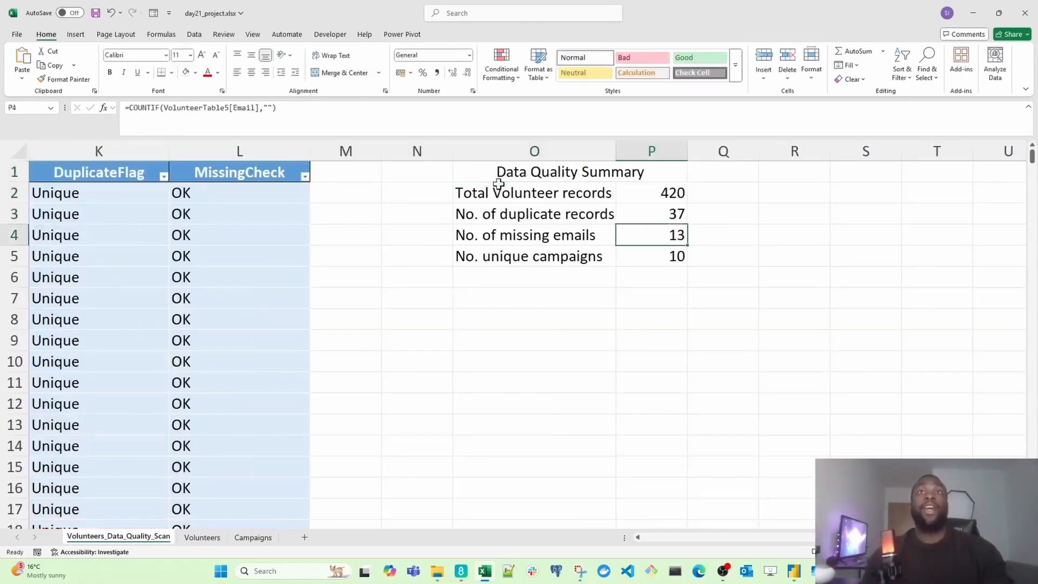
key(Down)
key(Left)
key(Right)
key(Left)
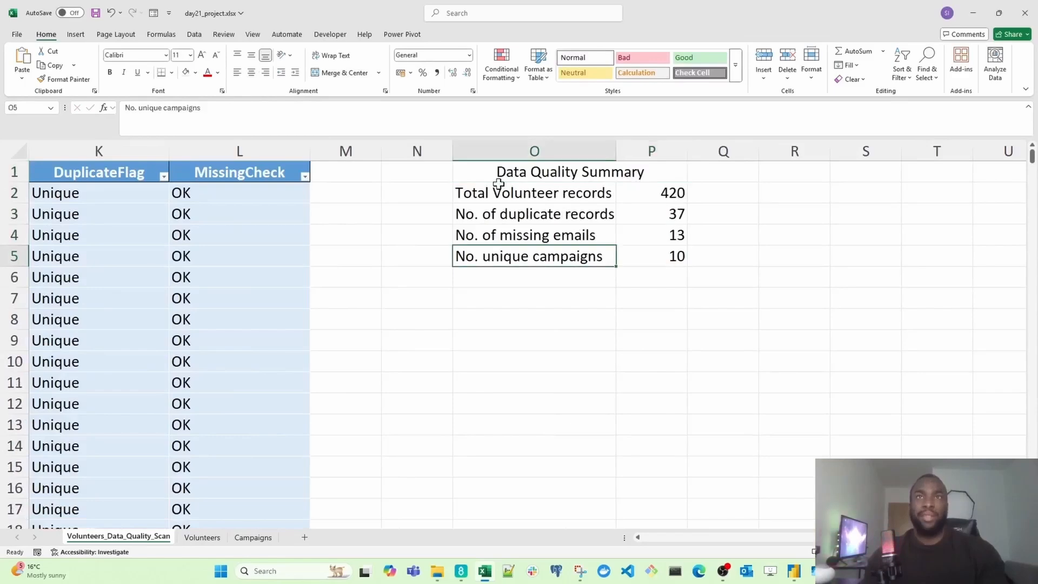
- Apply all borders to the Data Quality Summary block O1:P5
key(Up)
key(Up)
key(Up)
key(ctrl+a)
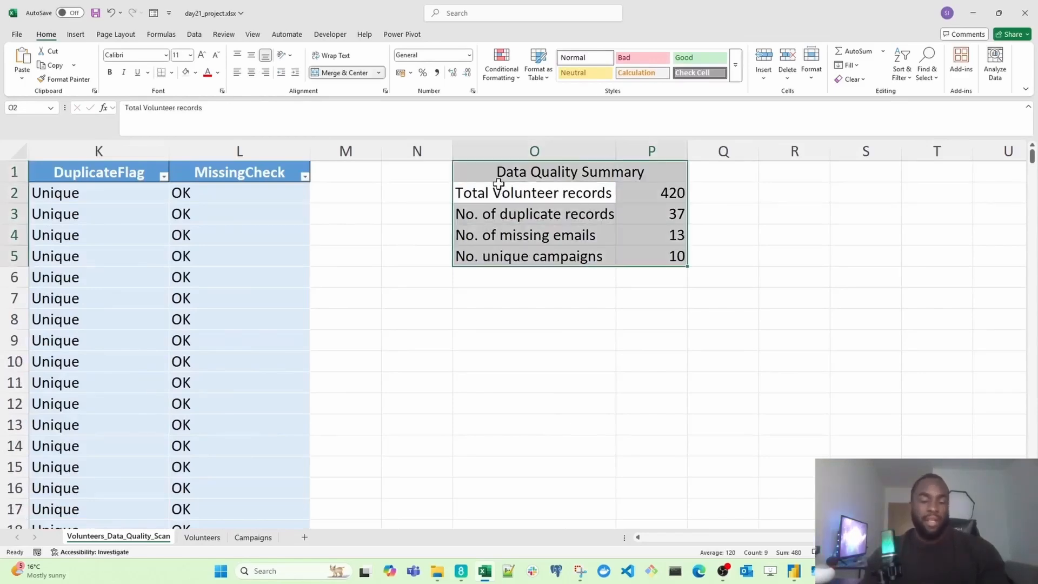
scroll(498, 184, up, 4)
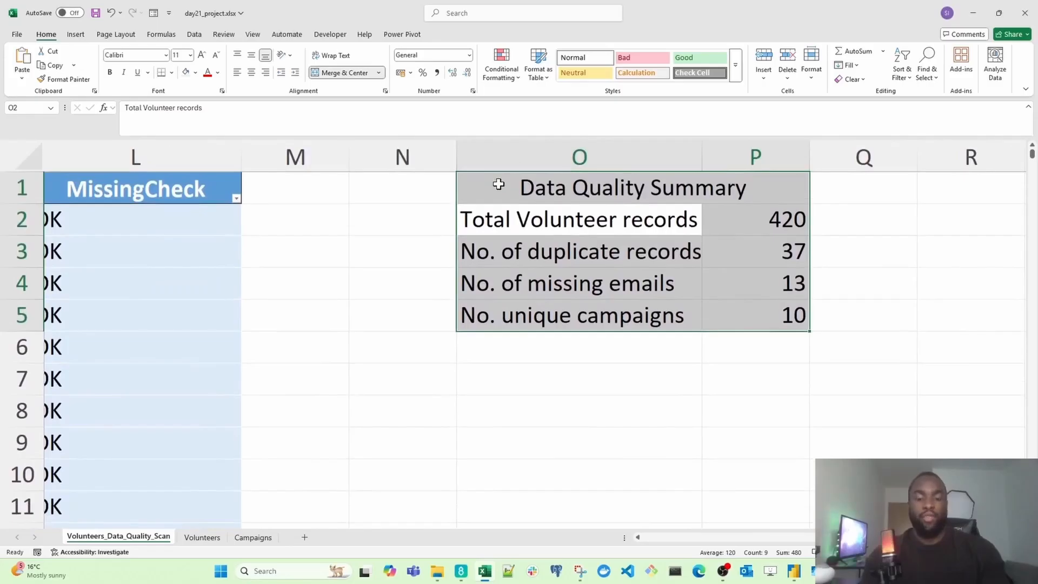
key(alt+h)
key(b)
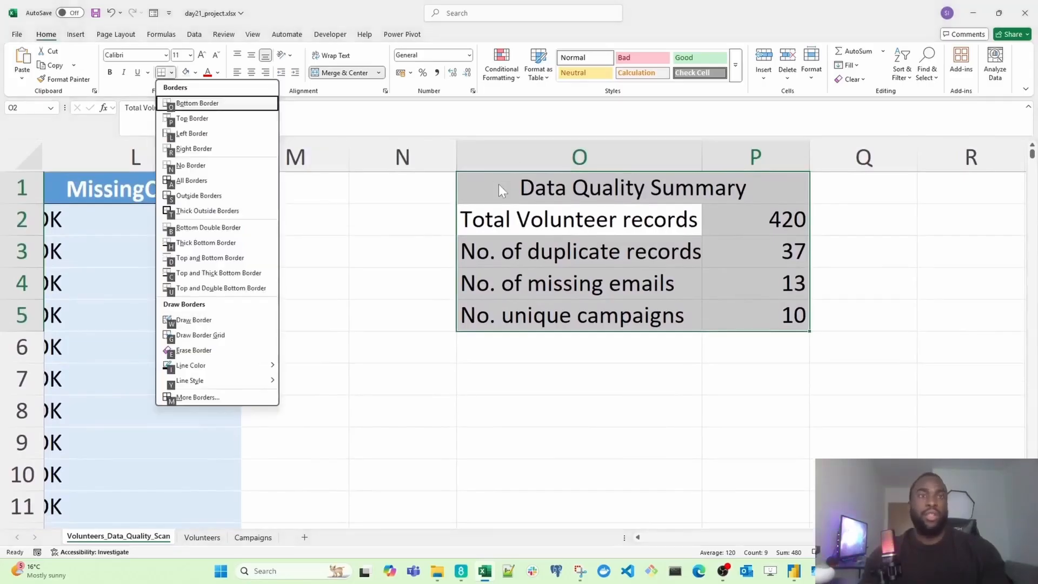
key(a)
- Fill the summary's value cells P2:P5 with light grey
key(Right)
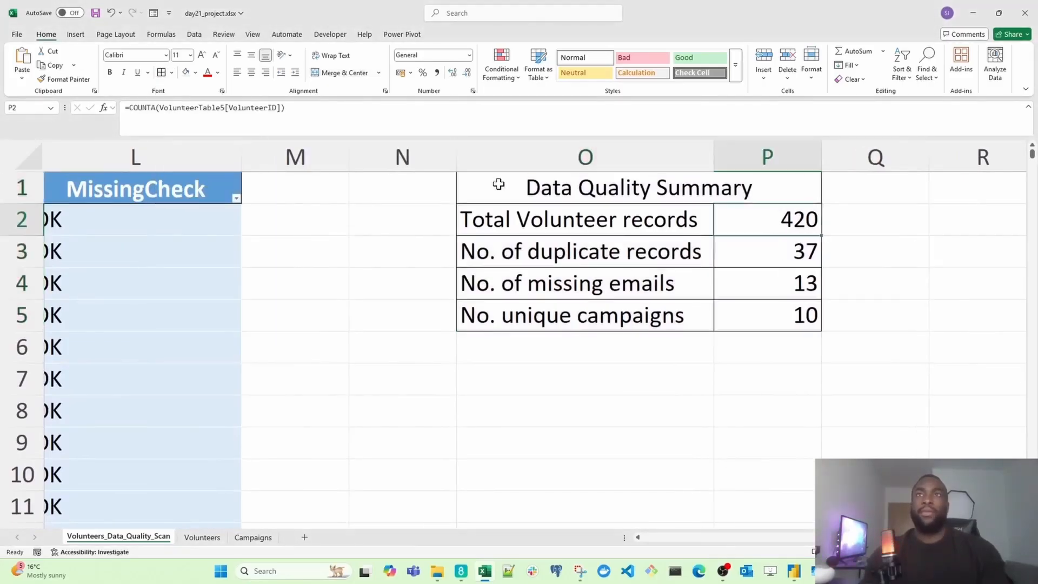
key(ctrl+shift+Down)
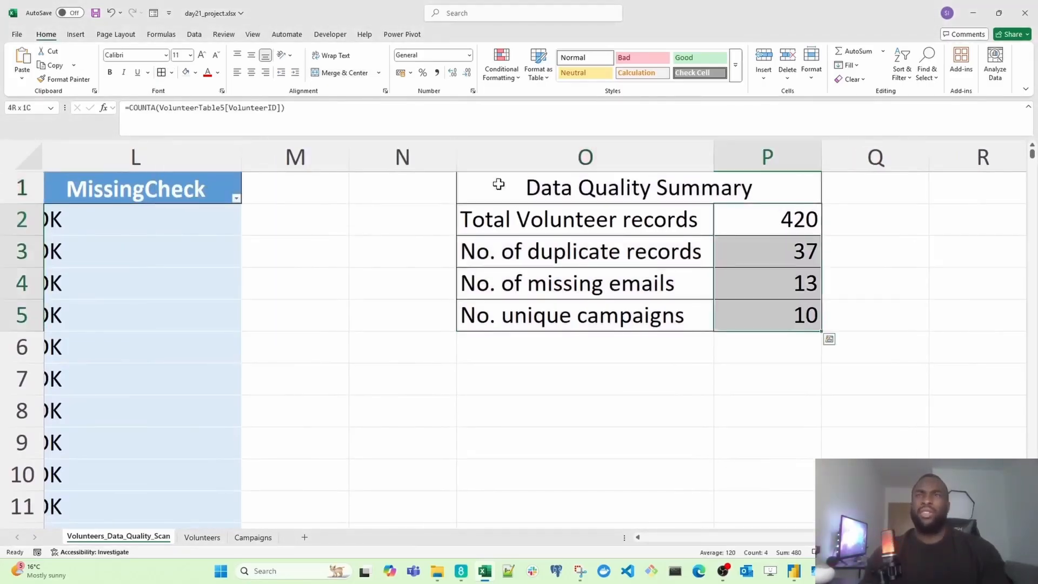
click(186, 73)
click(575, 222)
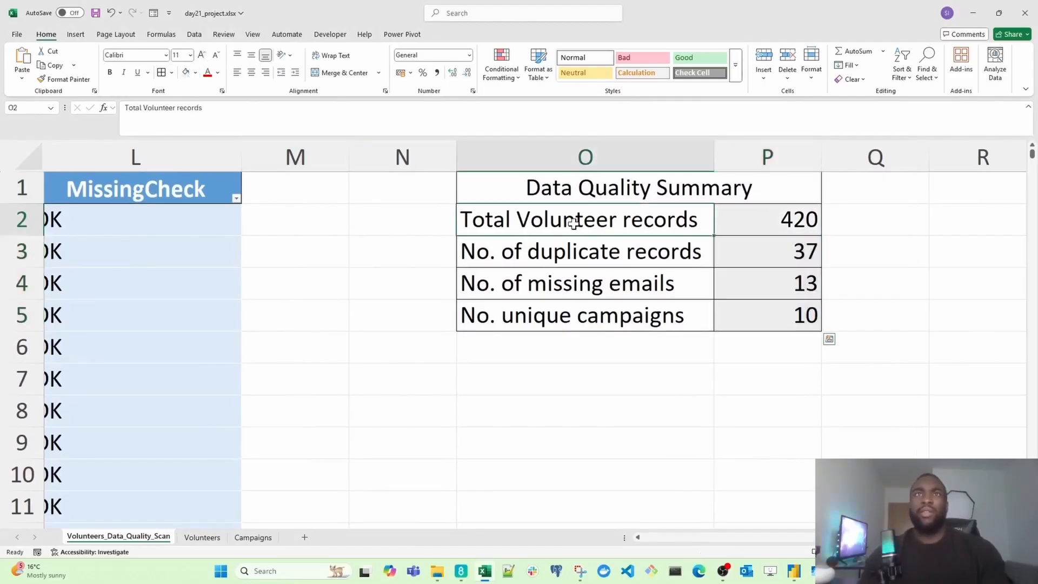
- Make the merged "Data Quality Summary" title bold
click(697, 190)
key(ctrl+b)
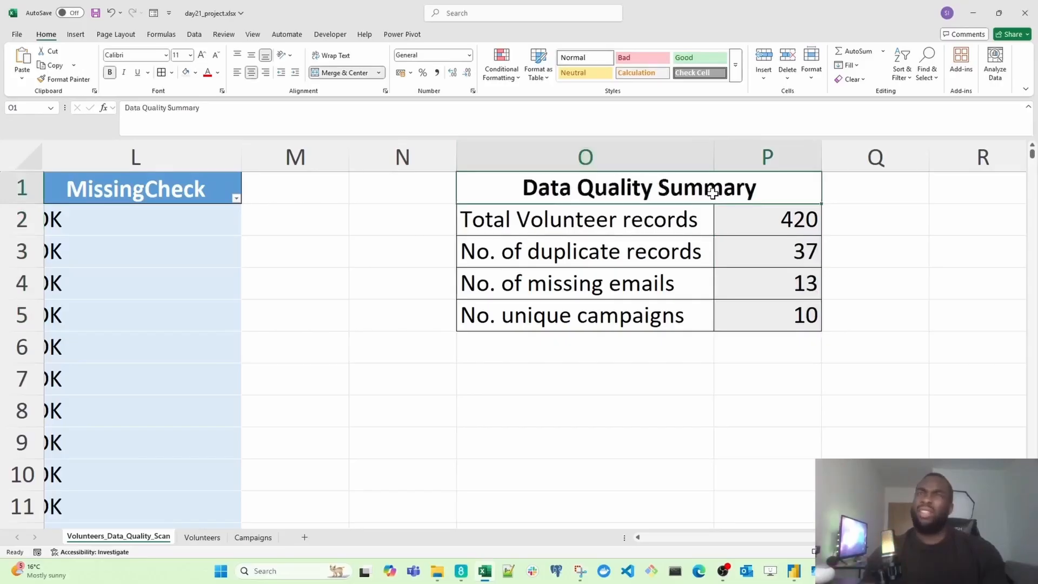
click(674, 222)
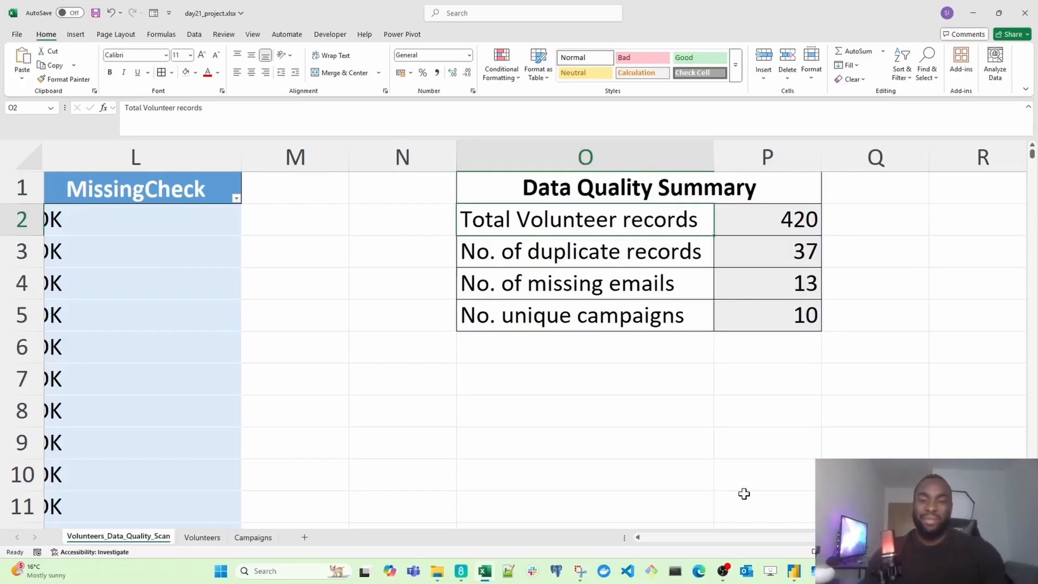
drag(786, 253, 779, 313)
drag(797, 214, 779, 308)
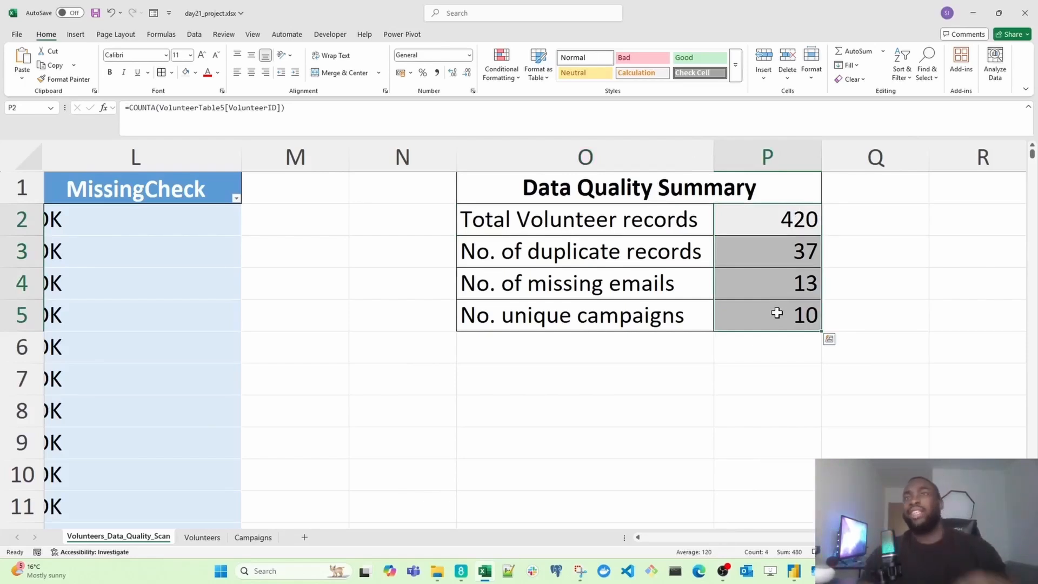
click(773, 214)
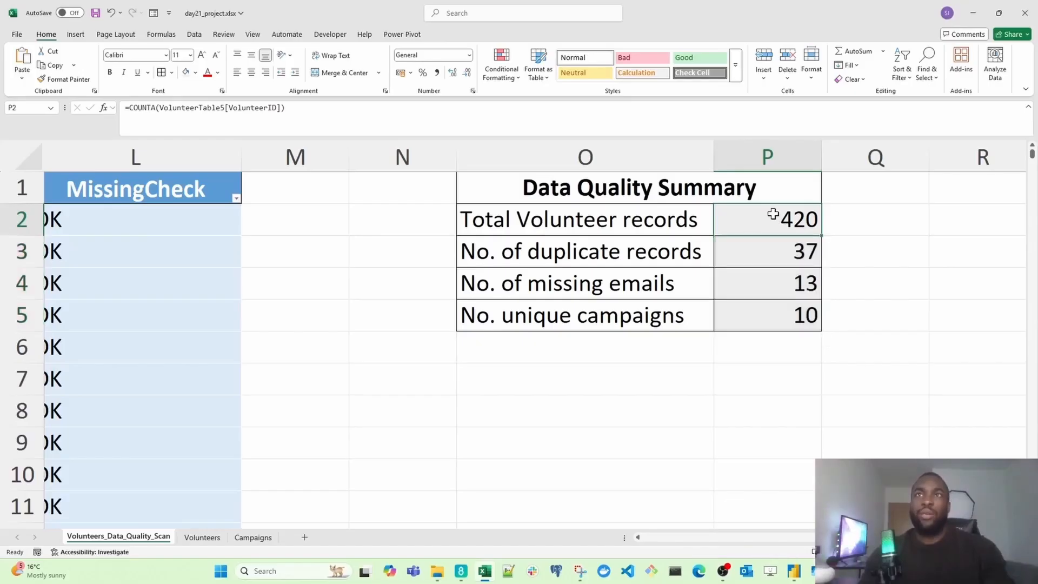
drag(784, 270, 779, 306)
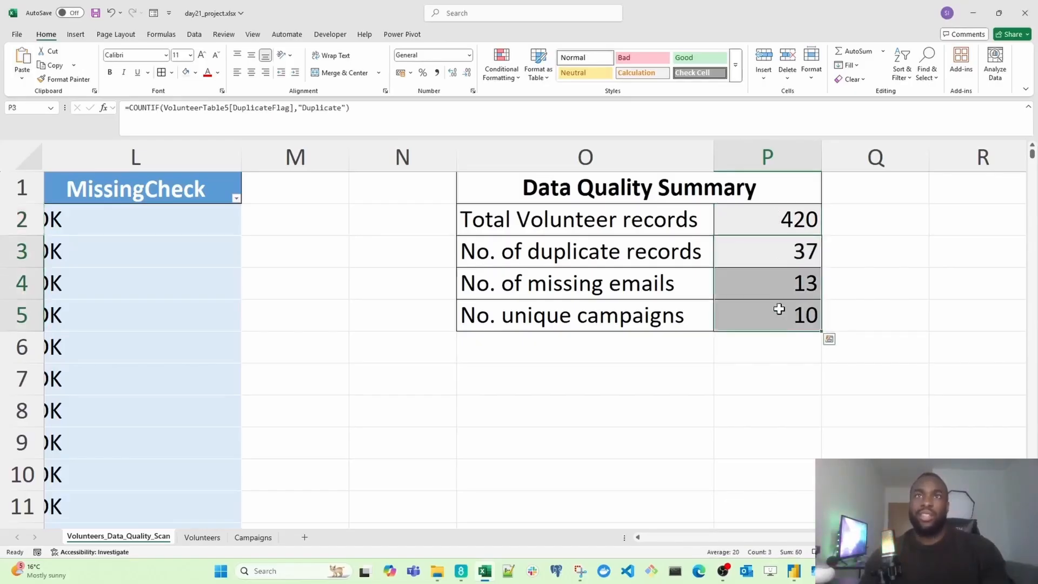
click(351, 259)
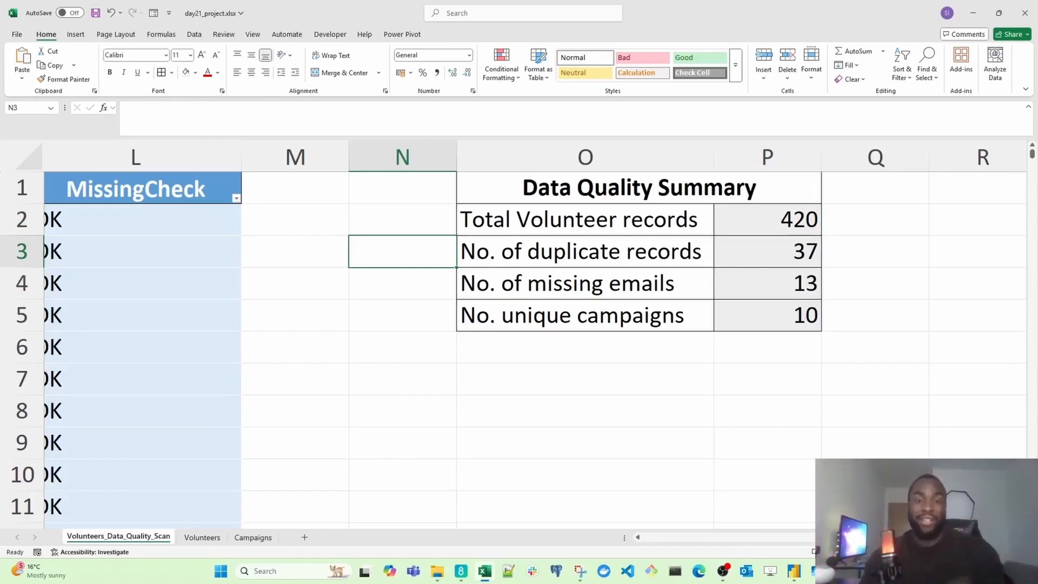
- Add a new table column with the header "CampaignLookup" in cell M1, next to MissingCheck
click(297, 270)
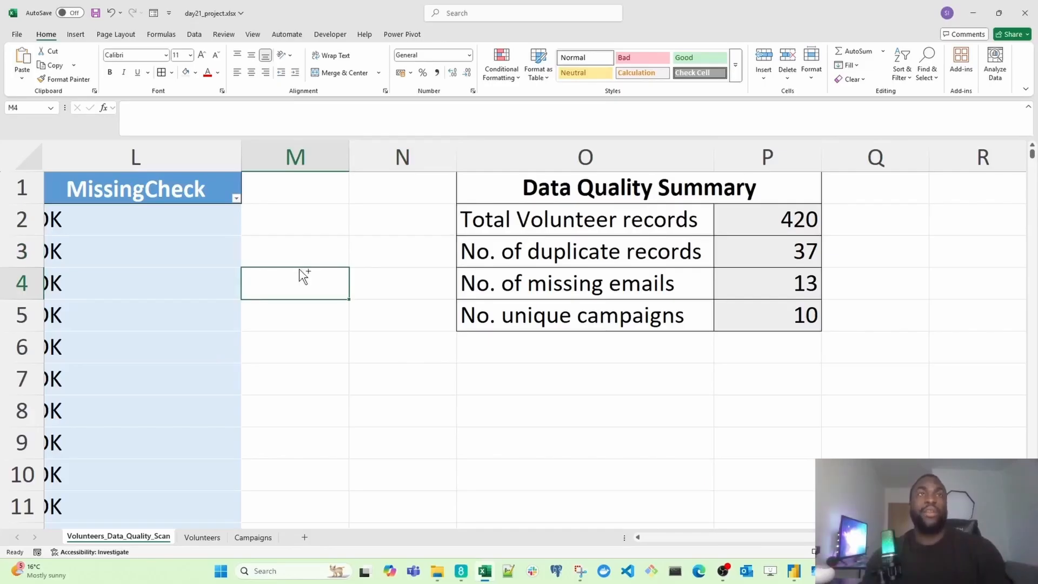
key(Up)
key(Up)
key(Up)
text(Campaign)
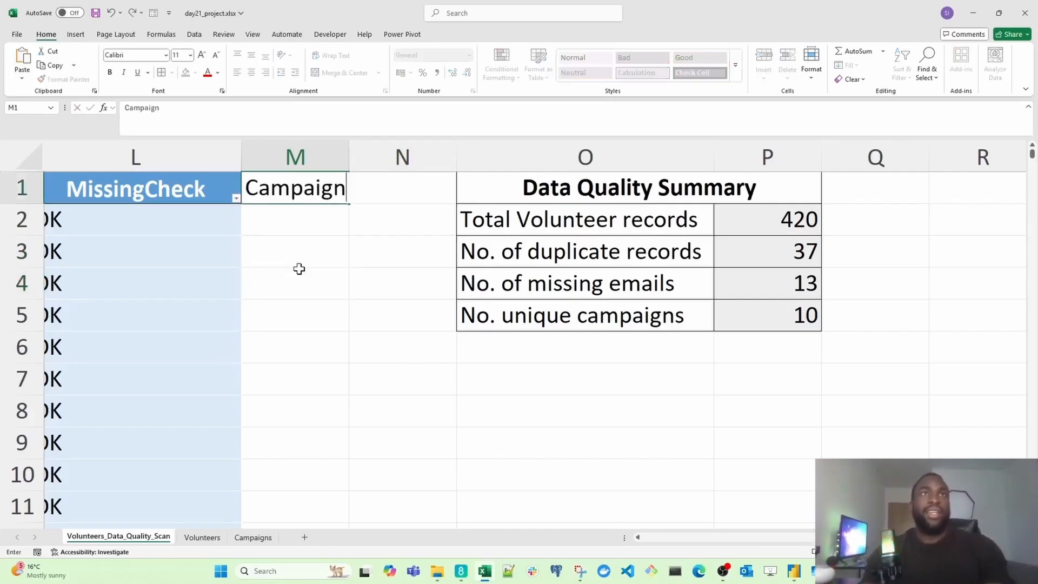
text(Look)
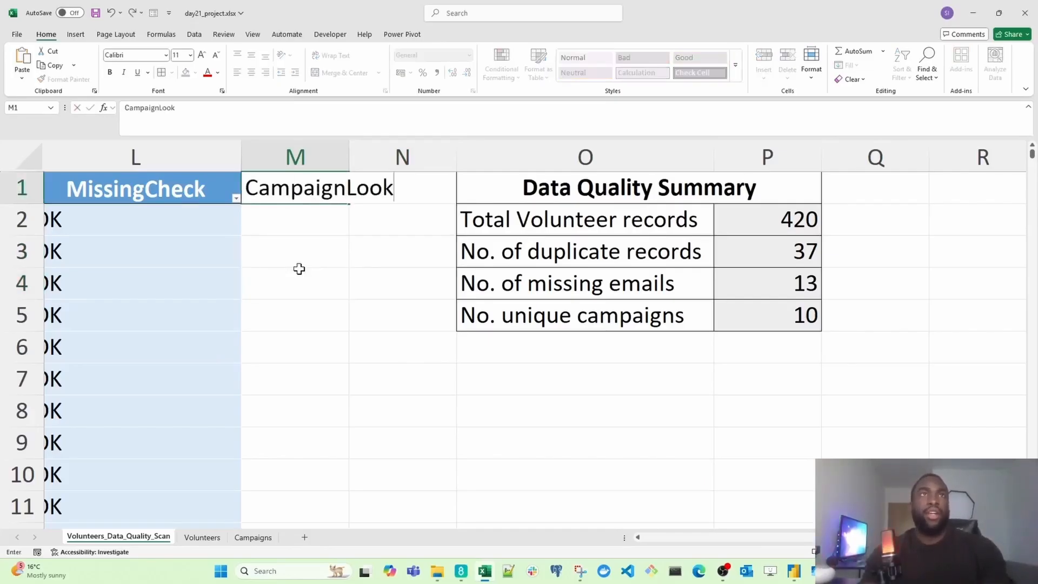
text(i)
key(BackSpace)
text(up)
key(Return)
- AutoFit the width of the CampaignLookup column to its header
key(Up)
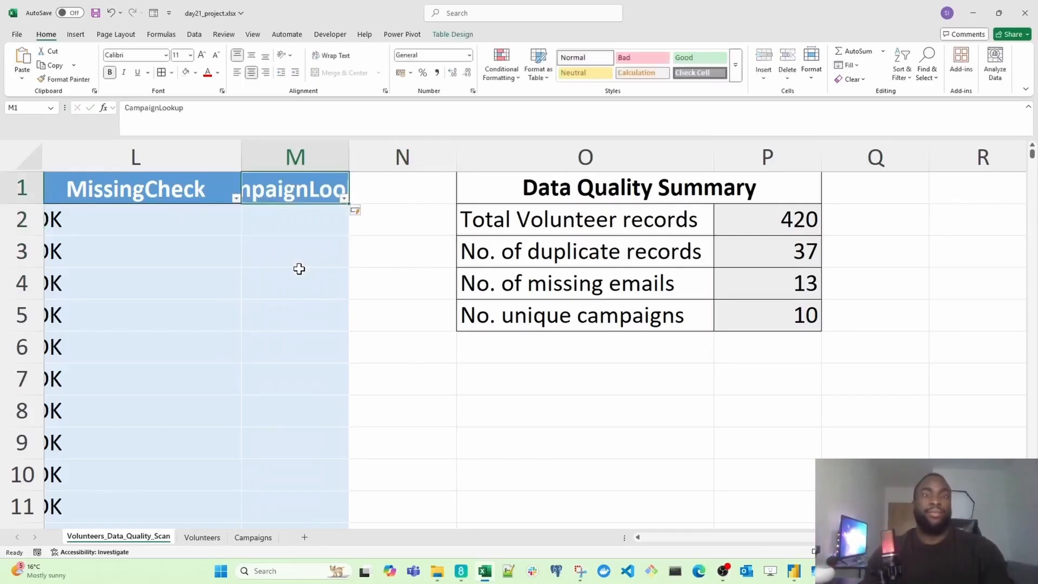
key(alt)
key(h)
key(o)
key(i)
key(Down)
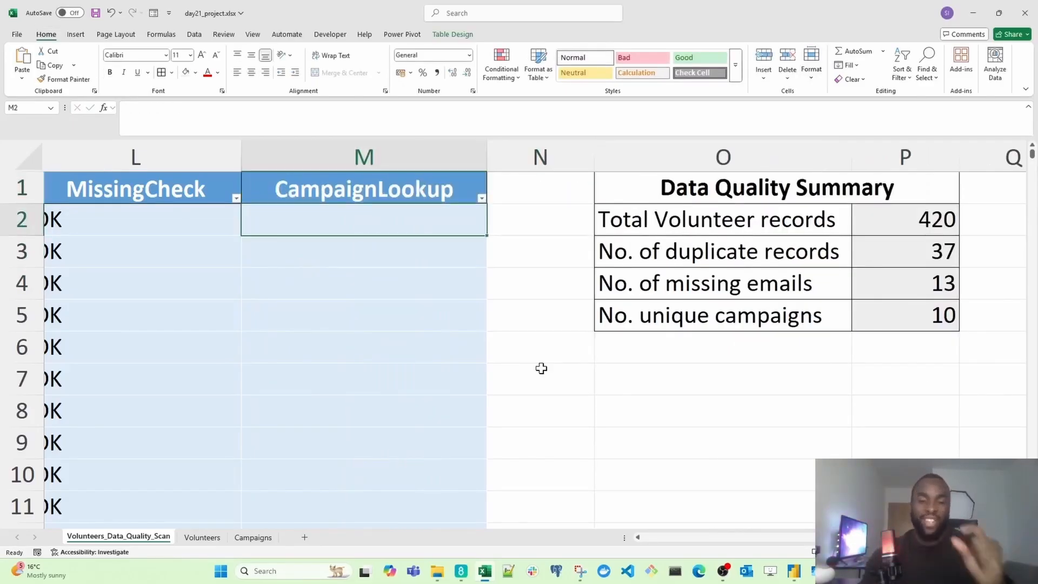
text(=)
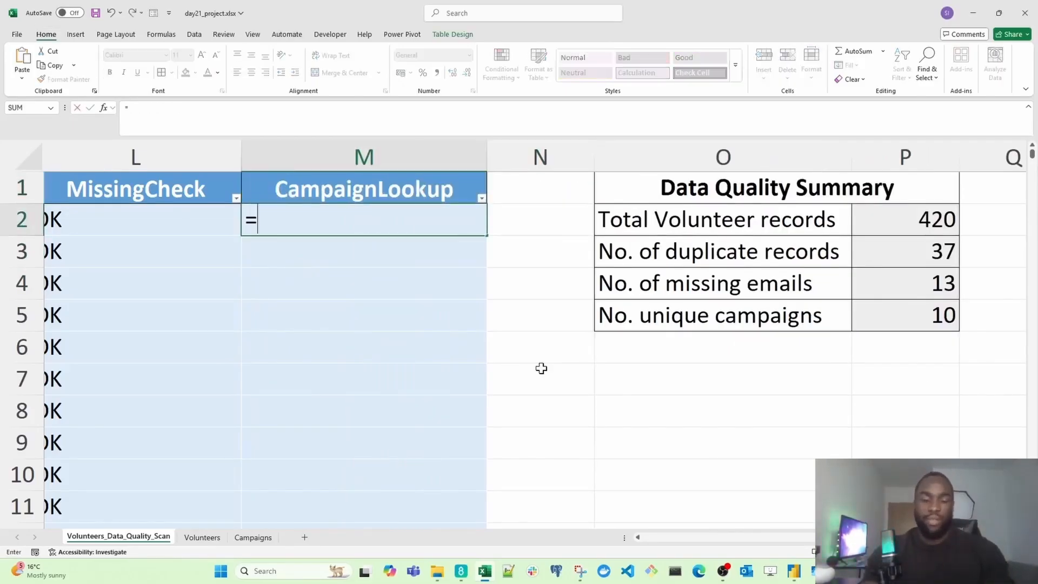
text(xlo)
key(Tab)
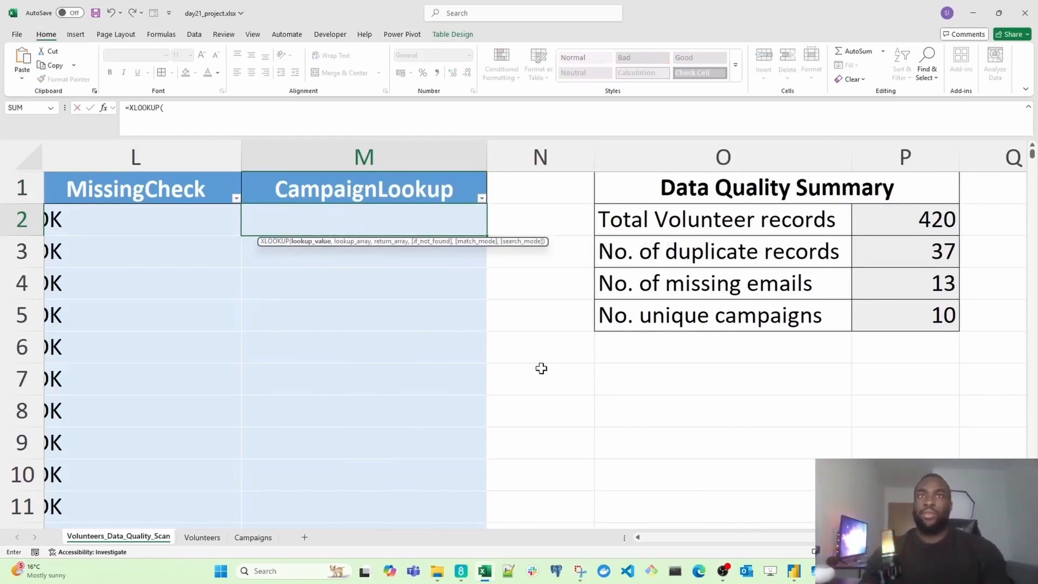
key(Escape)
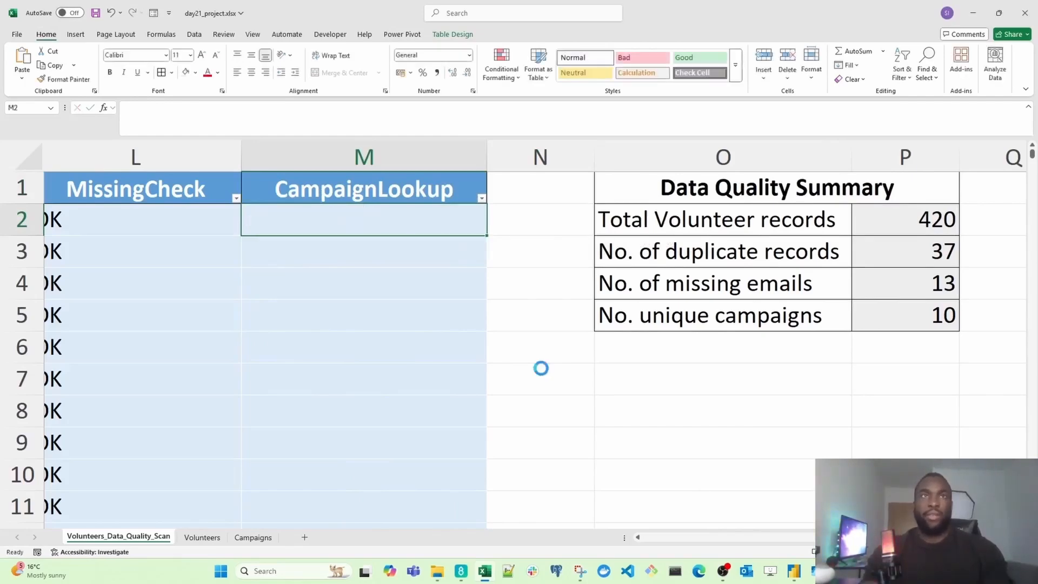
- Start an XLOOKUP formula in M2 of the CampaignLookup column with the row's CampaignID as the lookup value
scroll(597, 354, down, 5)
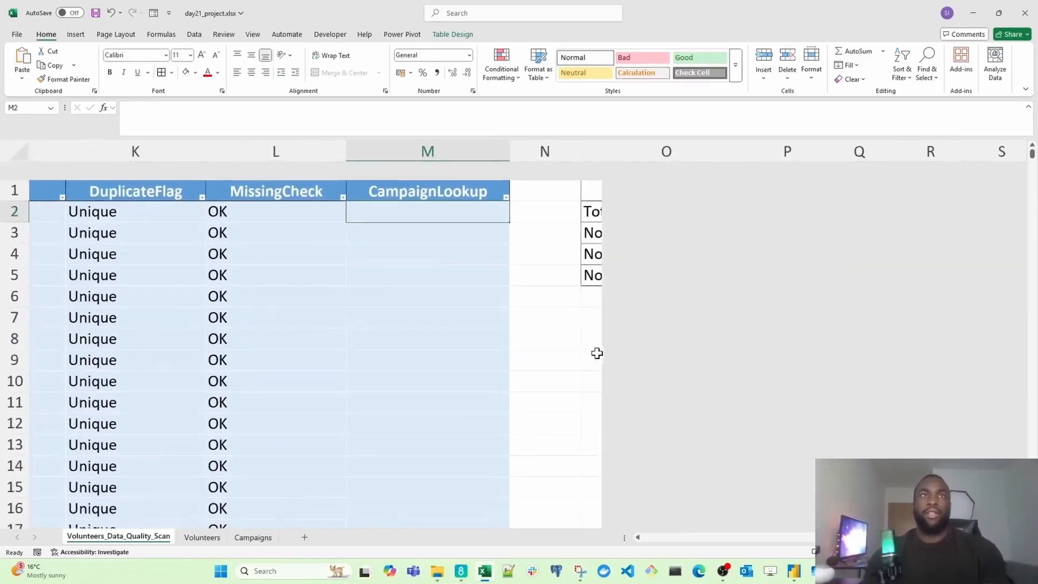
scroll(597, 353, down, 1)
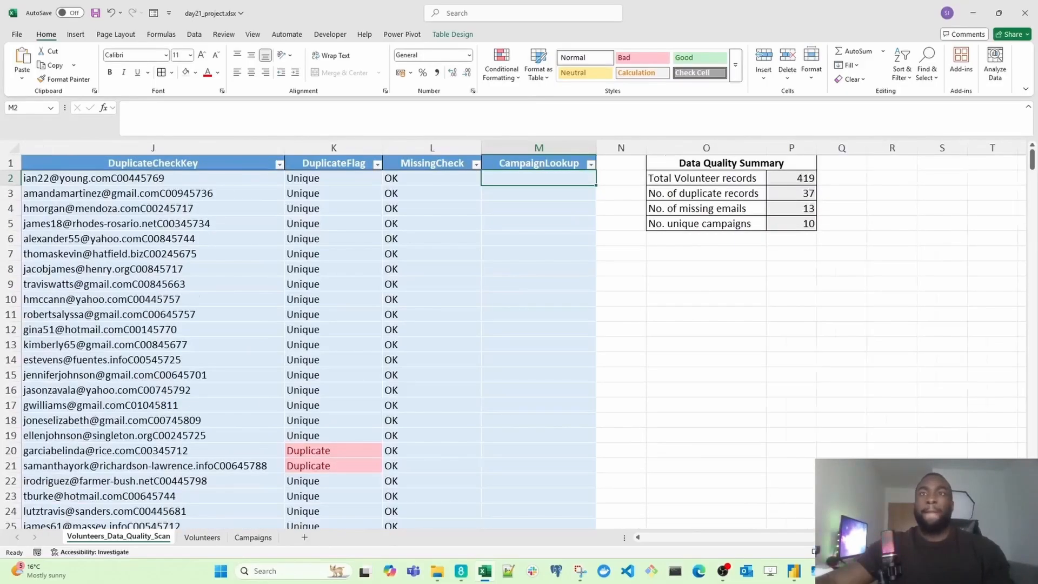
scroll(786, 494, left, 2)
scroll(705, 390, down, 1)
scroll(689, 181, up, 1)
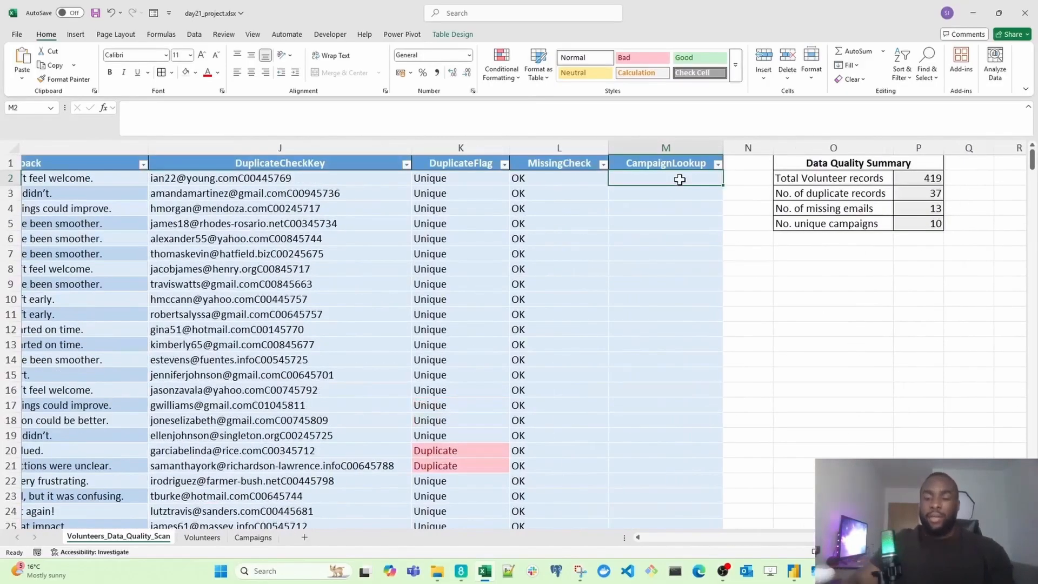
text(=XLOOKUP()
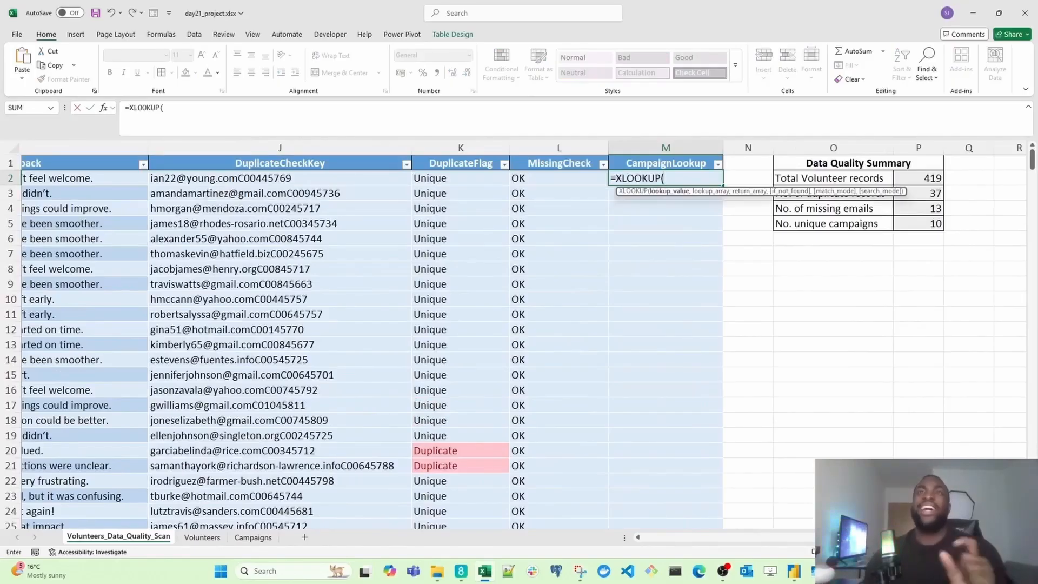
key(Left)
key(Left)
key(Left)
key(Left)
key(Left)
key(Left)
key(Left)
key(Left)
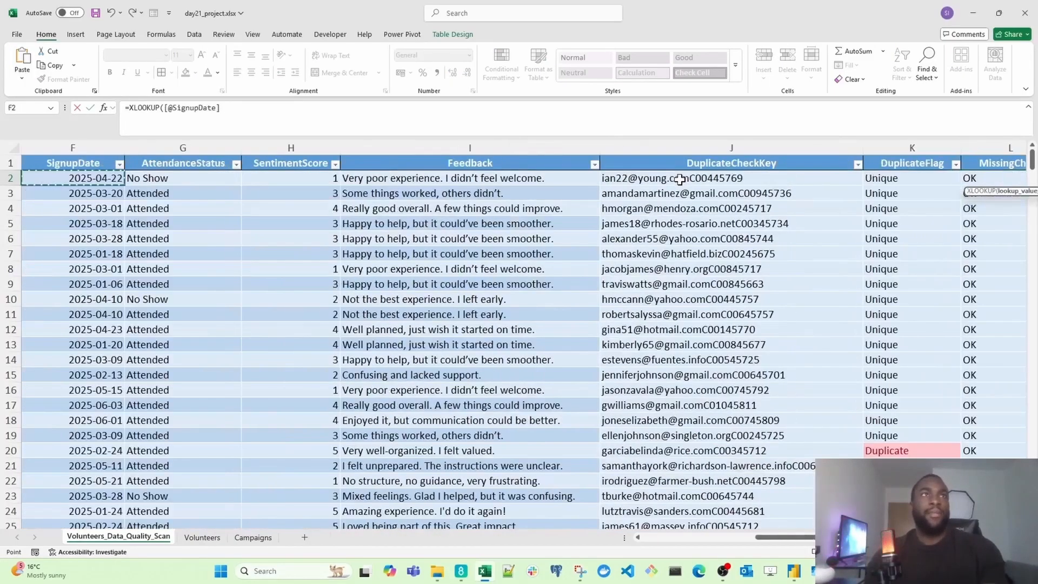
key(Left)
key(Left)
key(Right)
key(Right)
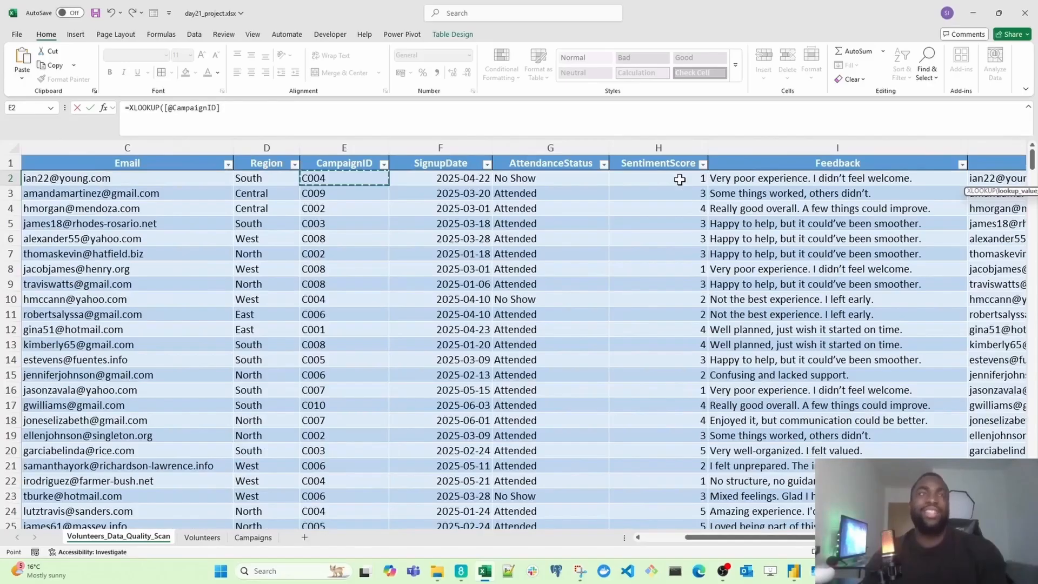
text(,)
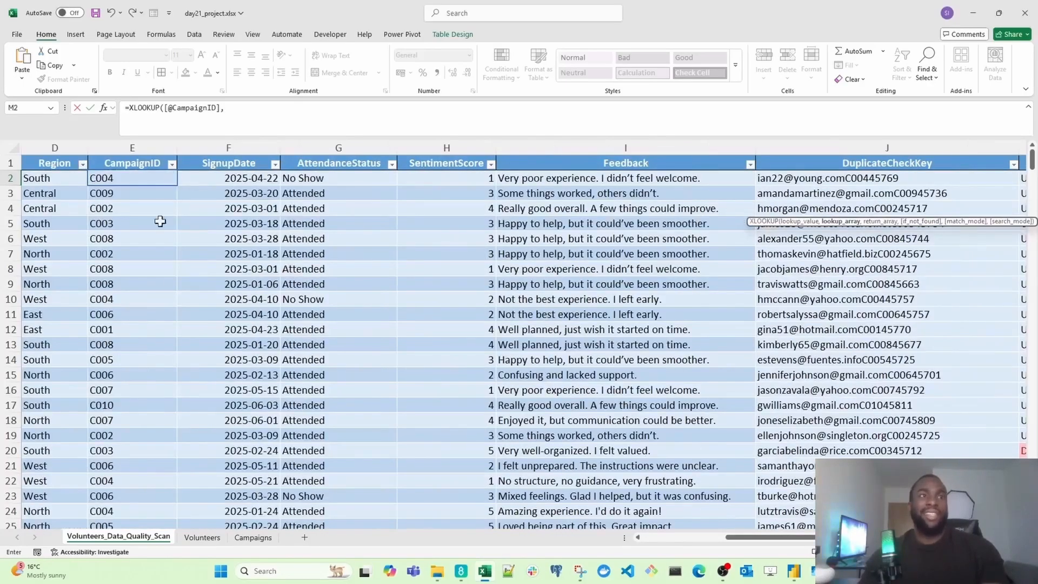
- Set the XLOOKUP lookup array to the whole CampaignID column of CampaignTable on the Campaigns sheet
click(243, 538)
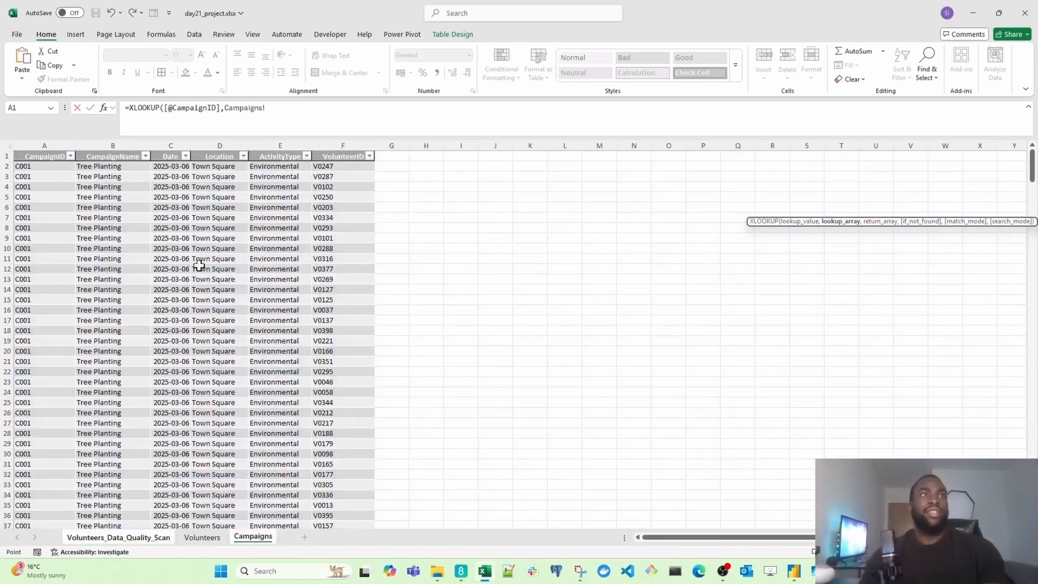
click(49, 168)
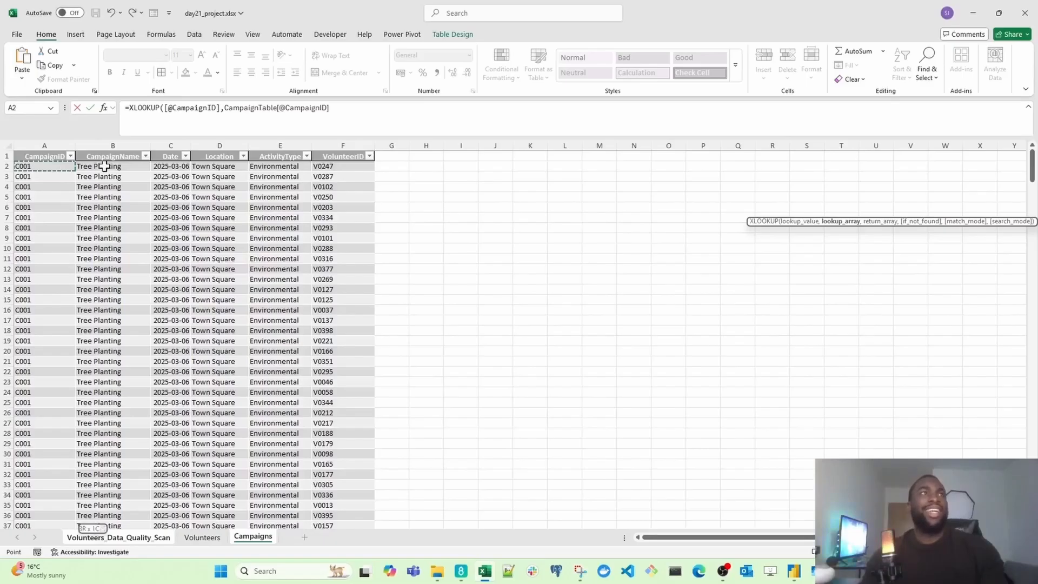
key(ctrl+shift+Down)
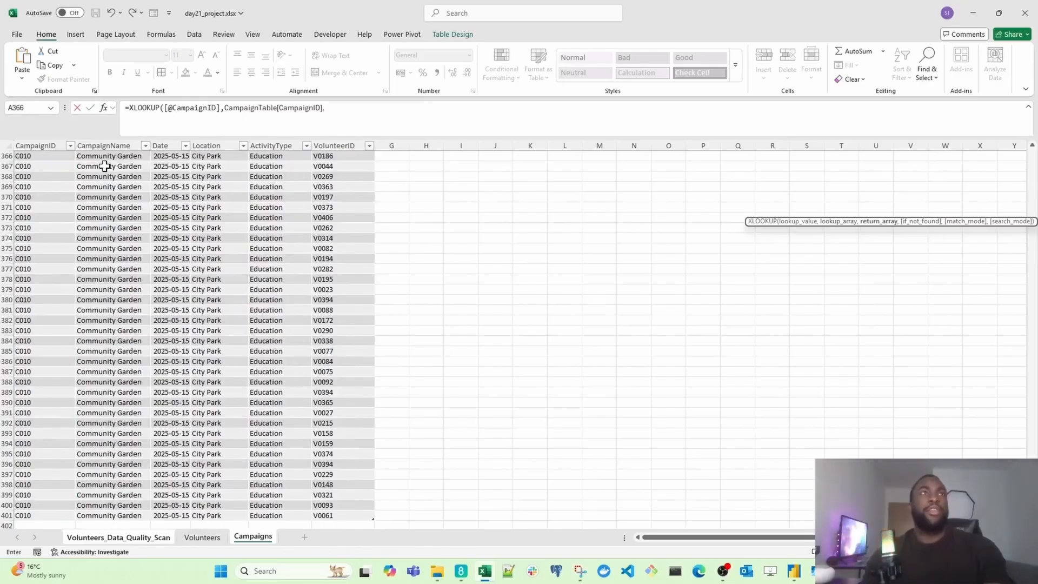
- Set the XLOOKUP return array to CampaignTable's full CampaignName column and enter the completed formula to fill CampaignLookup
scroll(104, 166, up, 20)
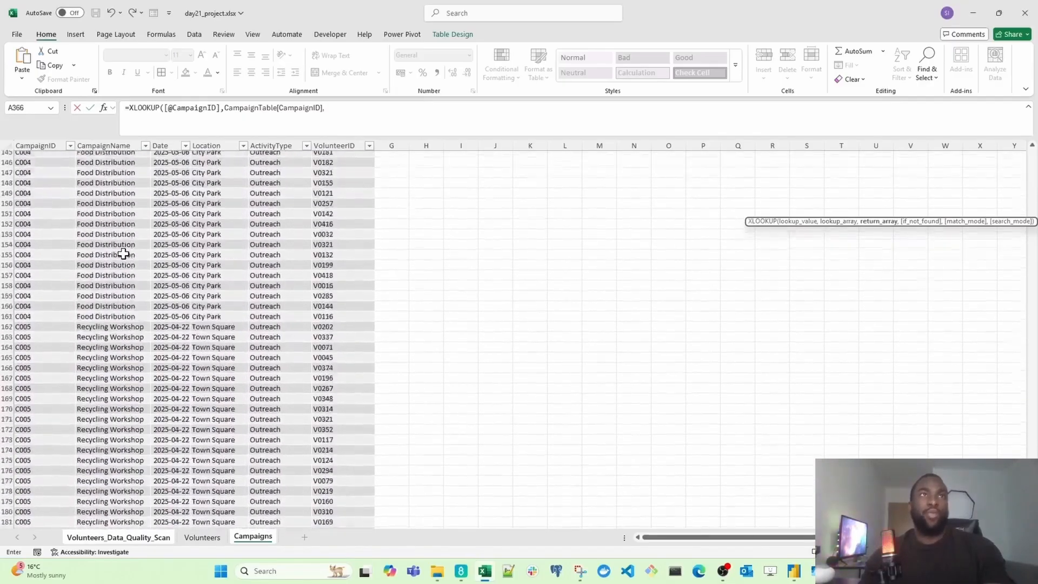
scroll(123, 253, up, 1)
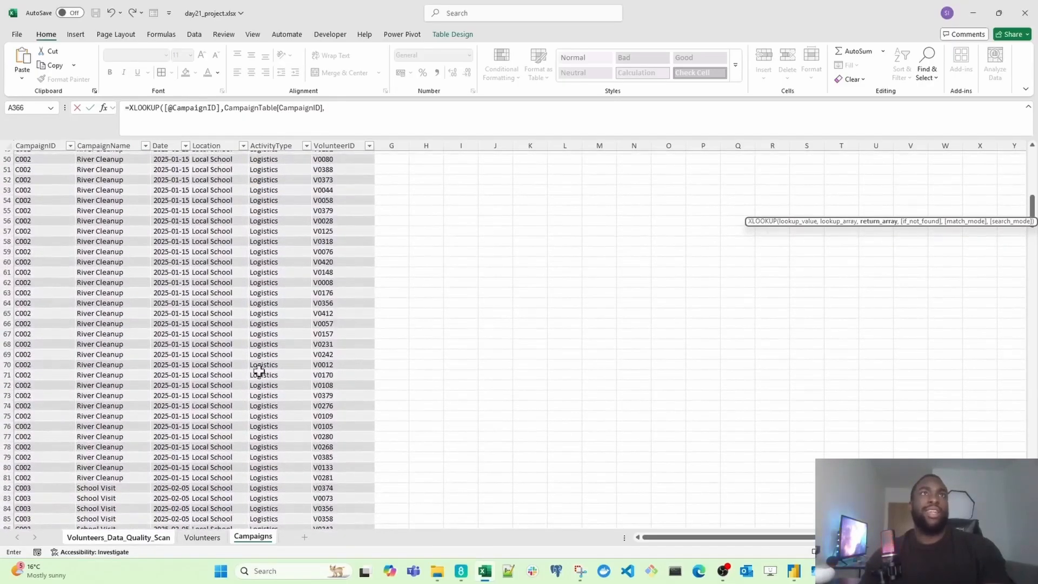
click(136, 412)
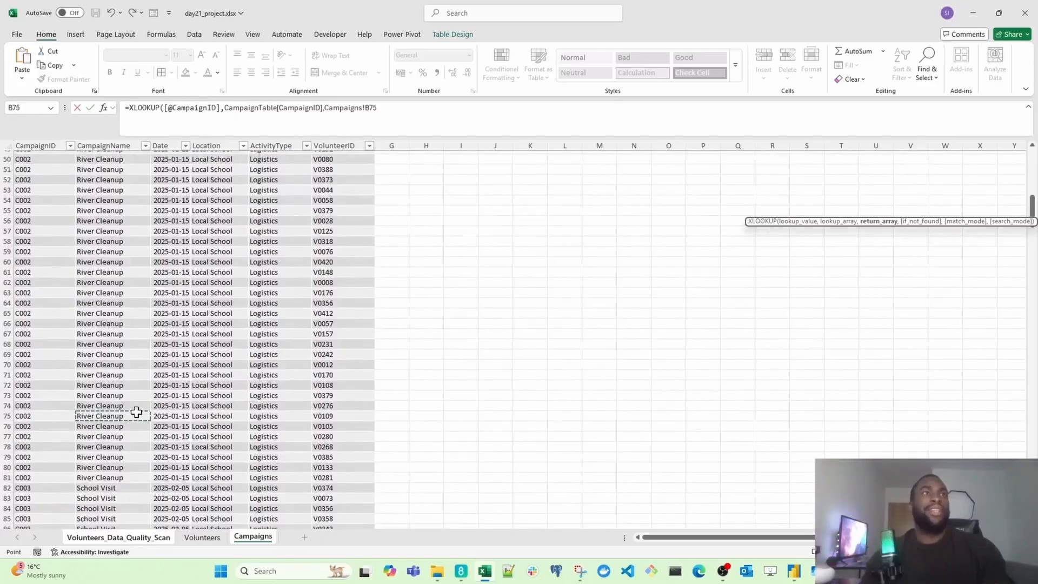
key(ctrl+Down)
key(ctrl+Up)
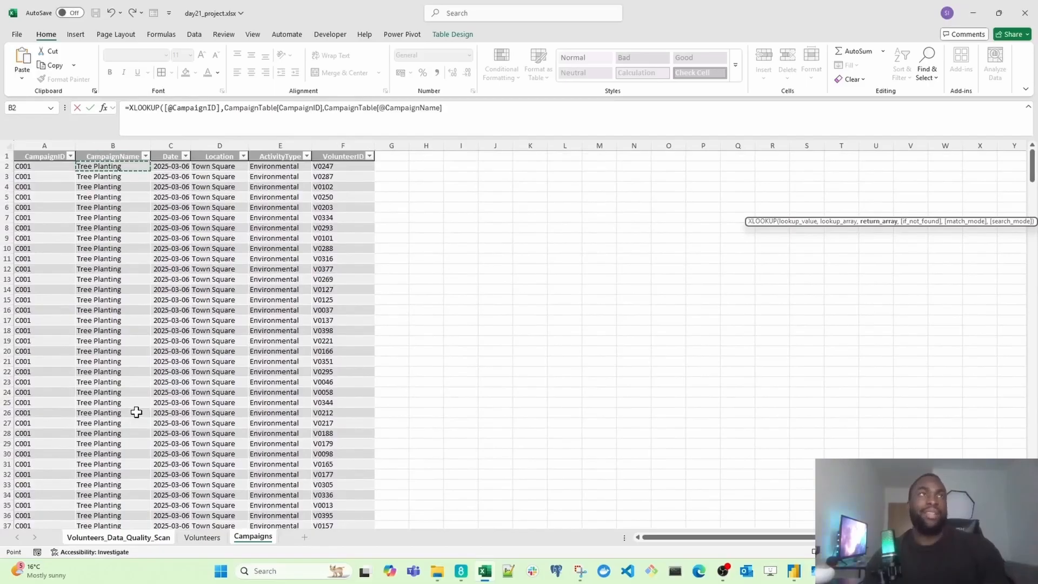
key(ctrl+shift+Down)
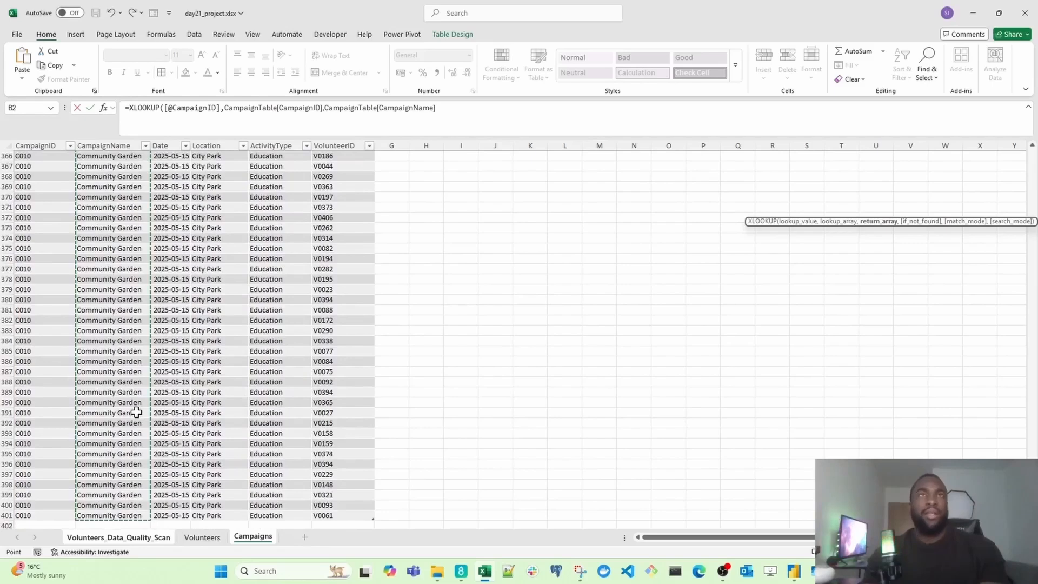
text())
key(Return)
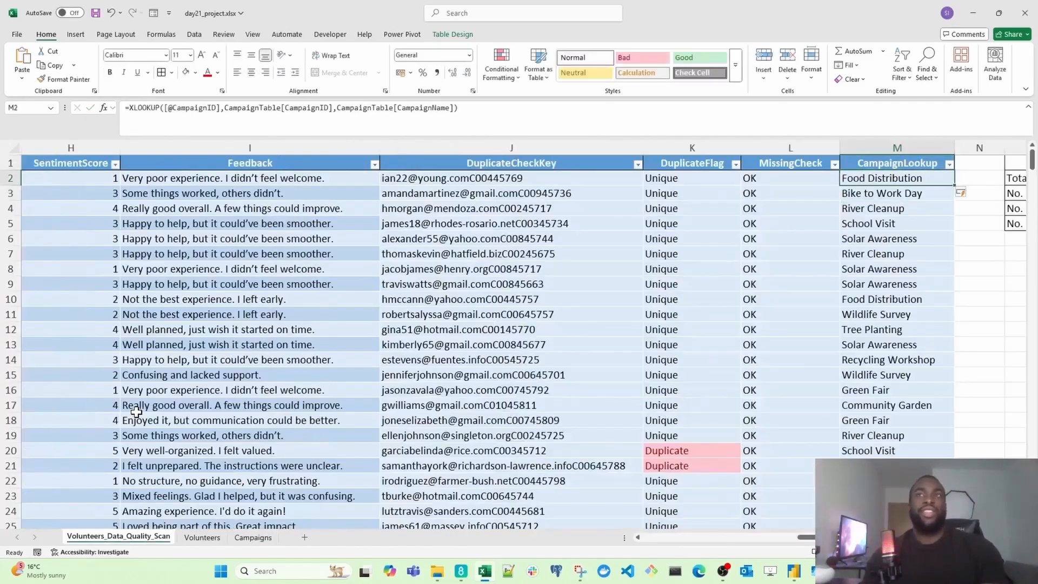
- Examine the campaign names returned in the first rows of the CampaignLookup column
key(Down)
key(Down)
key(Down)
key(Down)
key(Down)
key(Down)
key(Down)
key(Down)
key(Down)
key(Down)
key(Down)
key(Down)
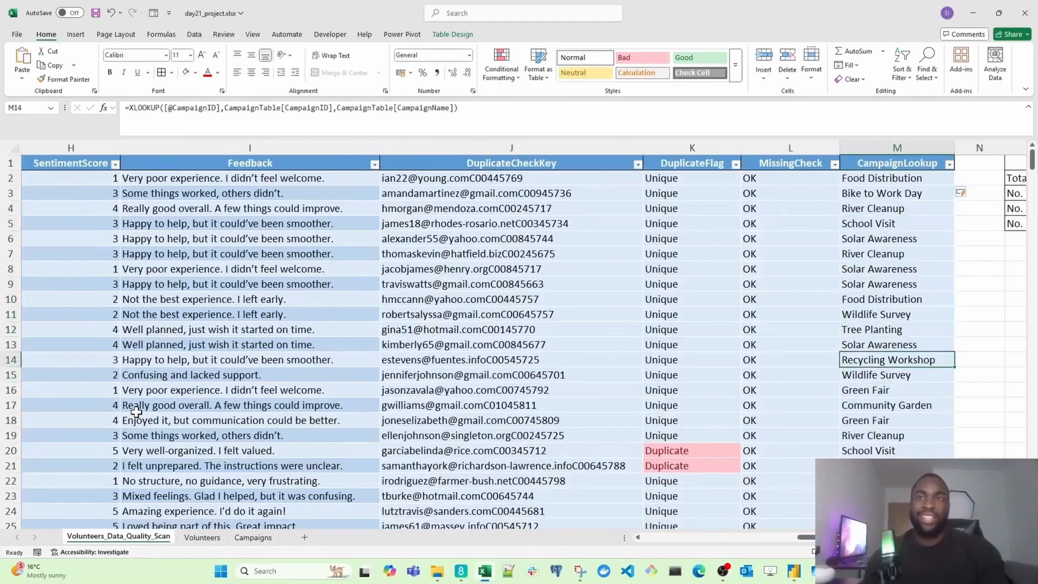
key(Home)
key(ctrl+Up)
key(ctrl+Right)
key(Down)
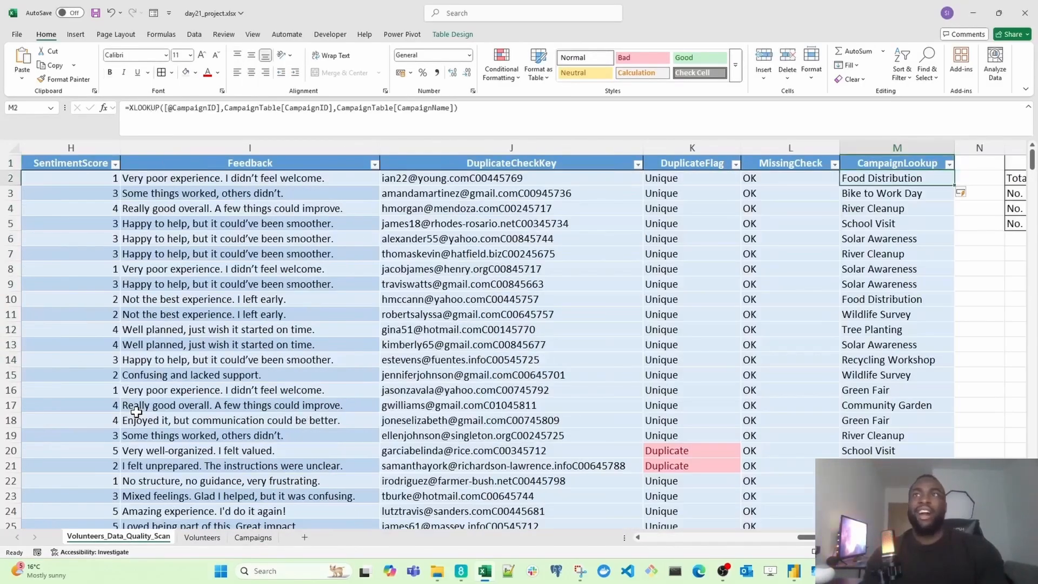
key(shift+Down)
key(shift+Down)
key(shift+Down)
key(shift+Down)
key(shift+Down)
key(shift+Down)
key(shift+Down)
key(shift+Down)
key(shift+Down)
key(shift+Down)
key(shift+Down)
key(shift+Down)
key(shift+Down)
key(shift+Down)
key(shift+Down)
key(shift+Down)
key(shift+Down)
key(Down)
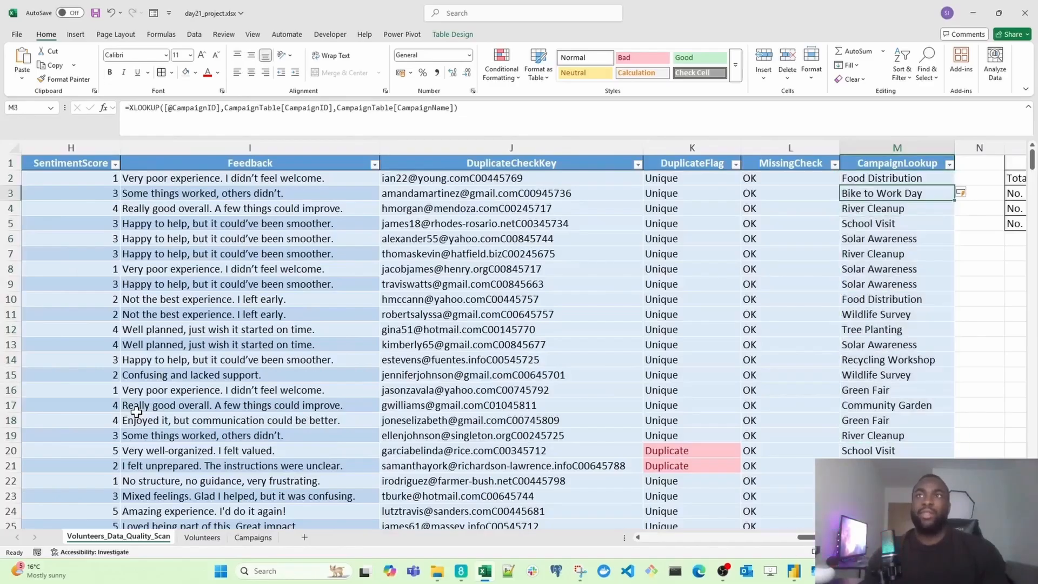
key(Up)
key(shift+Down)
key(shift+Down)
key(shift+Down)
key(shift+Down)
key(shift+Down)
key(shift+Down)
key(shift+Down)
key(shift+Down)
key(shift+Down)
key(shift+Down)
key(shift+Down)
key(shift+Down)
key(shift+Down)
key(shift+Down)
key(shift+Down)
key(shift+Down)
key(shift+Down)
key(shift+Down)
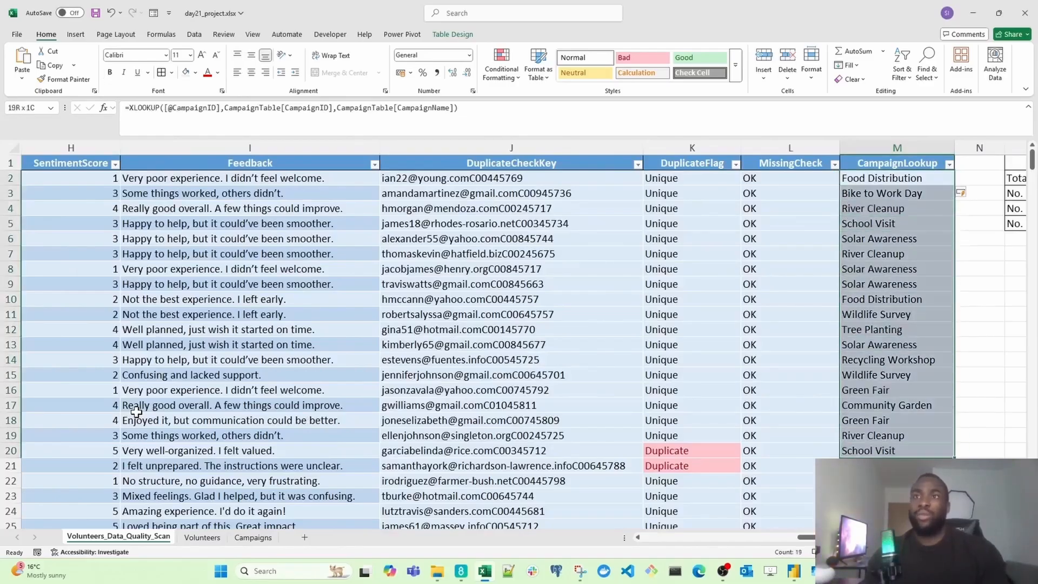
- Review the list of distinct campaign names in the CampaignLookup column's filter, leaving the filter unapplied
key(ctrl+Up)
key(alt+Down)
key(Down)
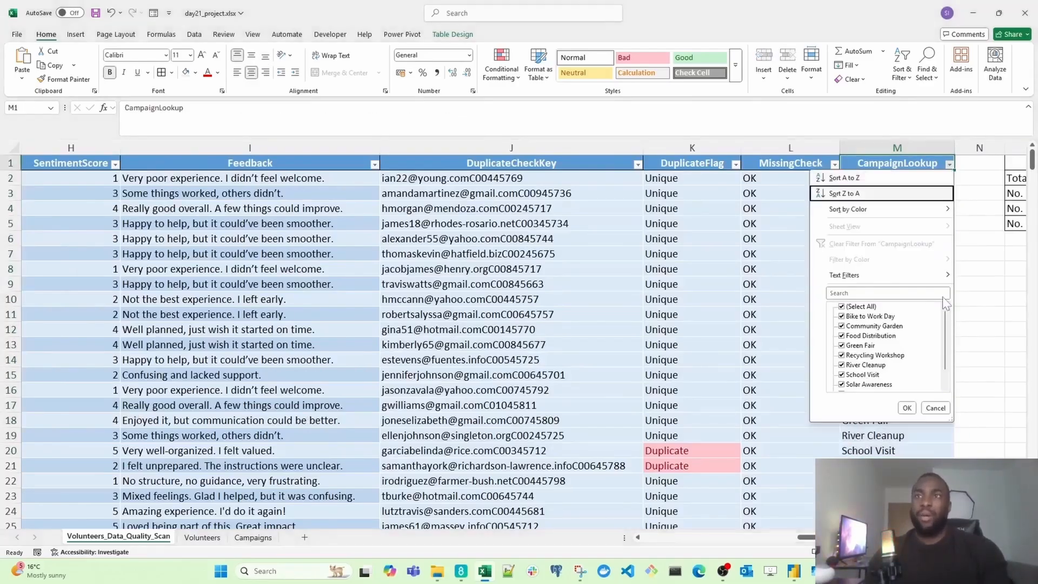
drag(945, 344, 945, 378)
key(Escape)
click(919, 378)
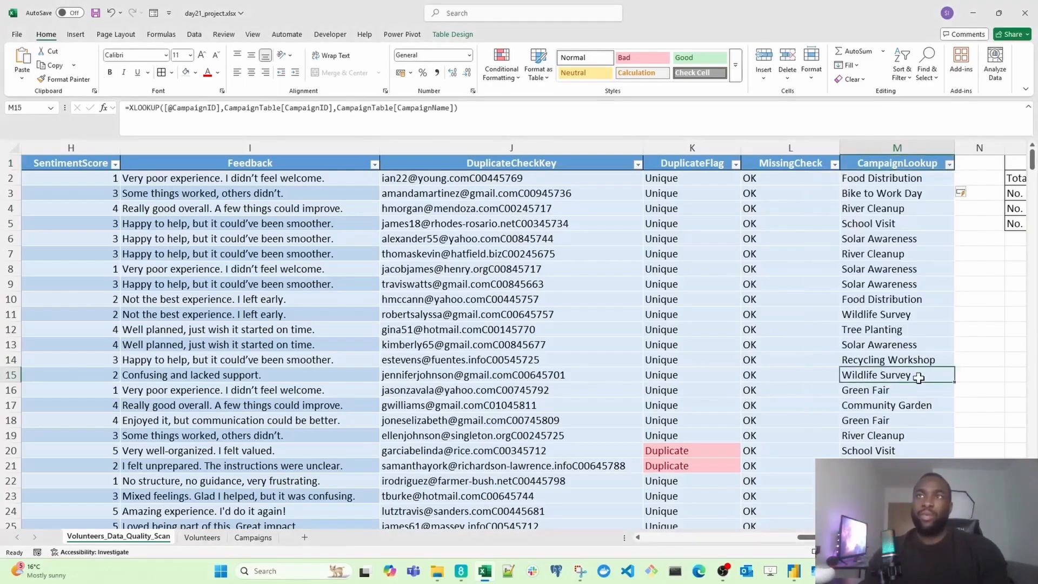
click(950, 165)
drag(945, 322, 945, 375)
click(921, 448)
- Check the last rows of CampaignLookup, then inspect the total volunteer records formula in the Data Quality Summary
key(ctrl+Down)
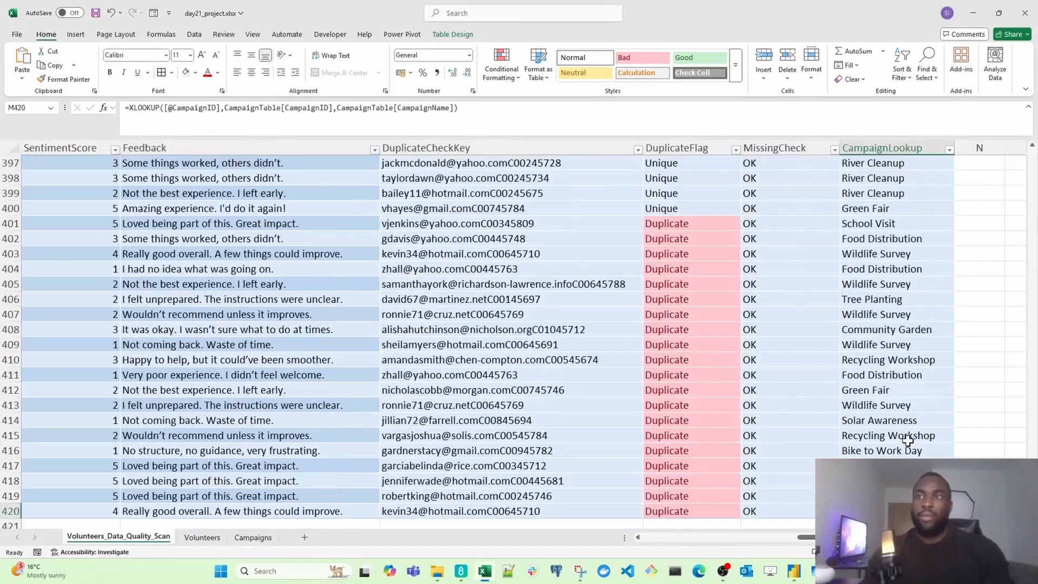
click(885, 319)
key(ctrl+Up)
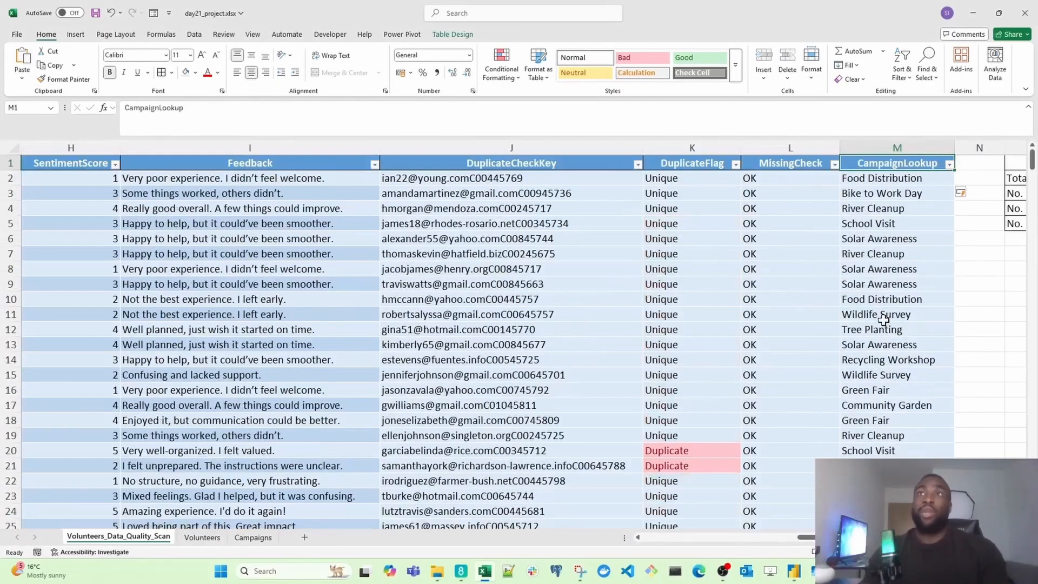
key(Right)
key(Right)
key(Right)
key(Left)
key(Down)
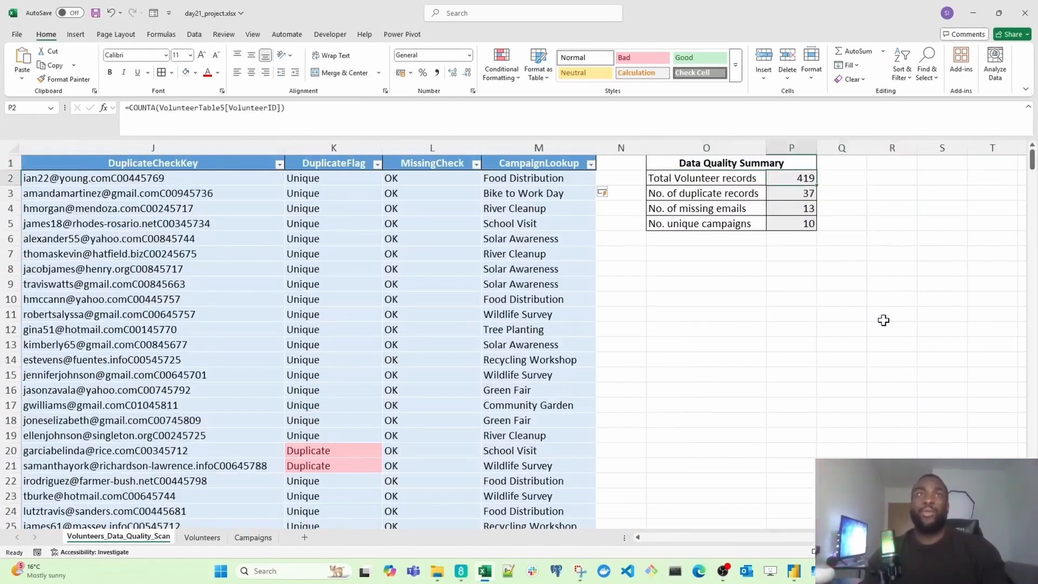
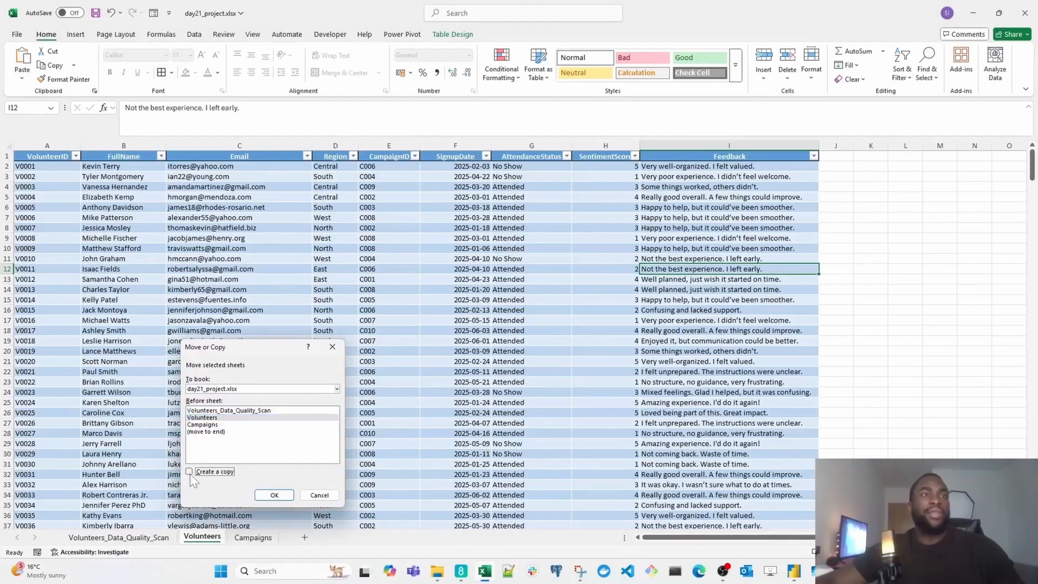
- Create a copy of the Volunteers sheet in day21_project.xlsx and rename it Clean_Volunteers
click(189, 472)
click(274, 496)
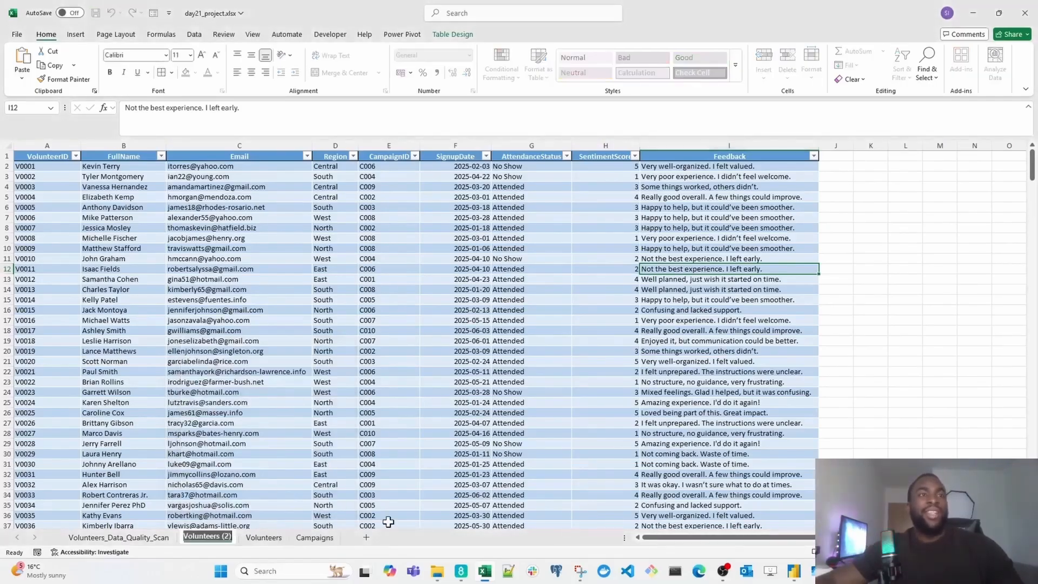
text(C)
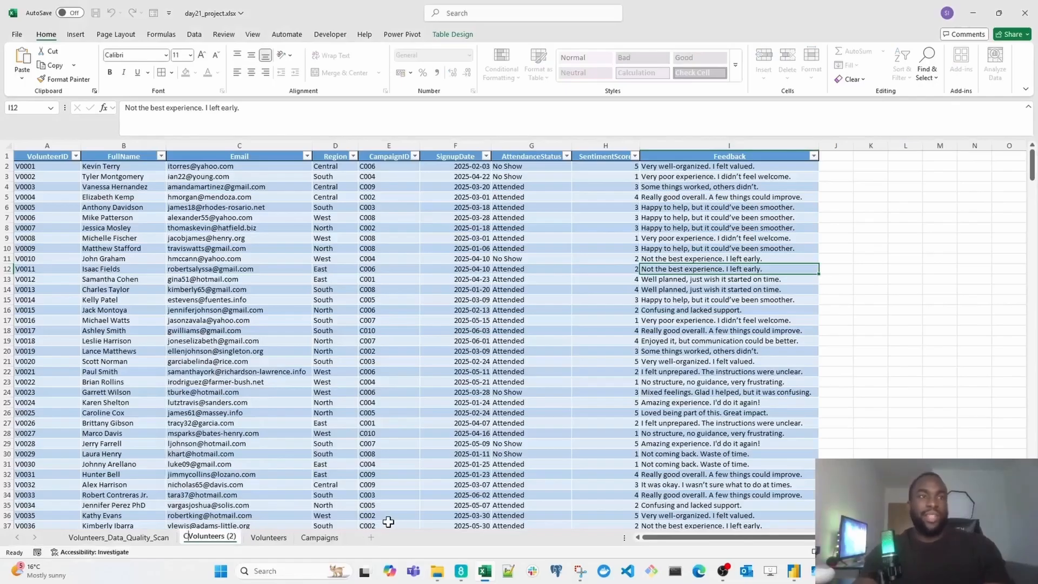
text(lean)
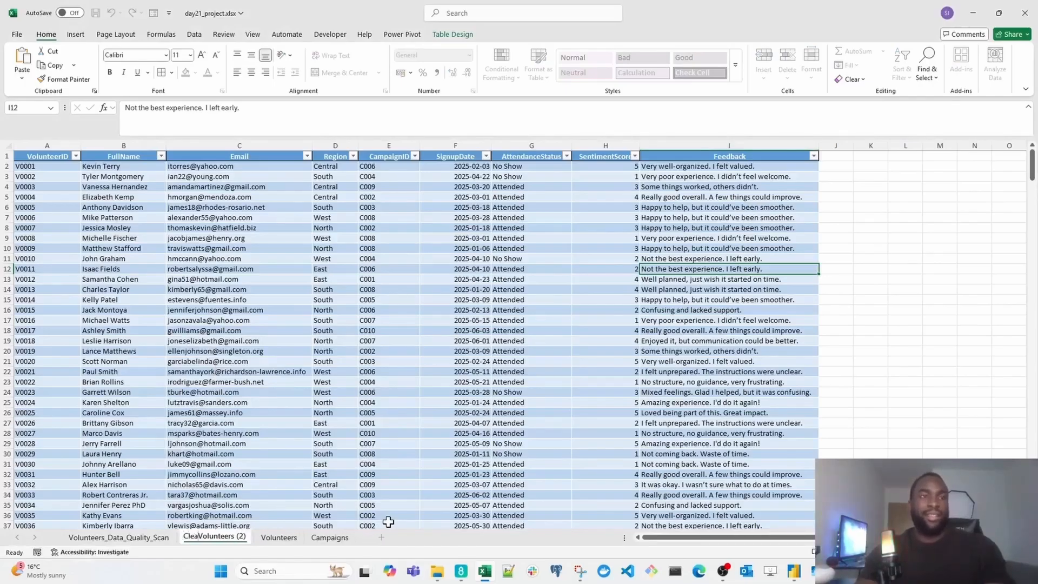
text(_)
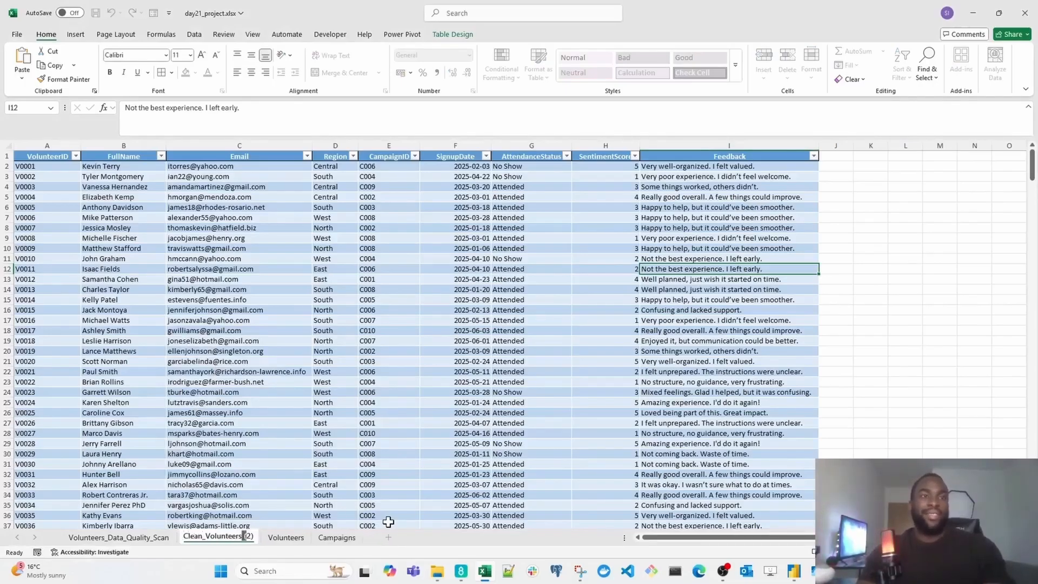
key(BackSpace)
key(Return)
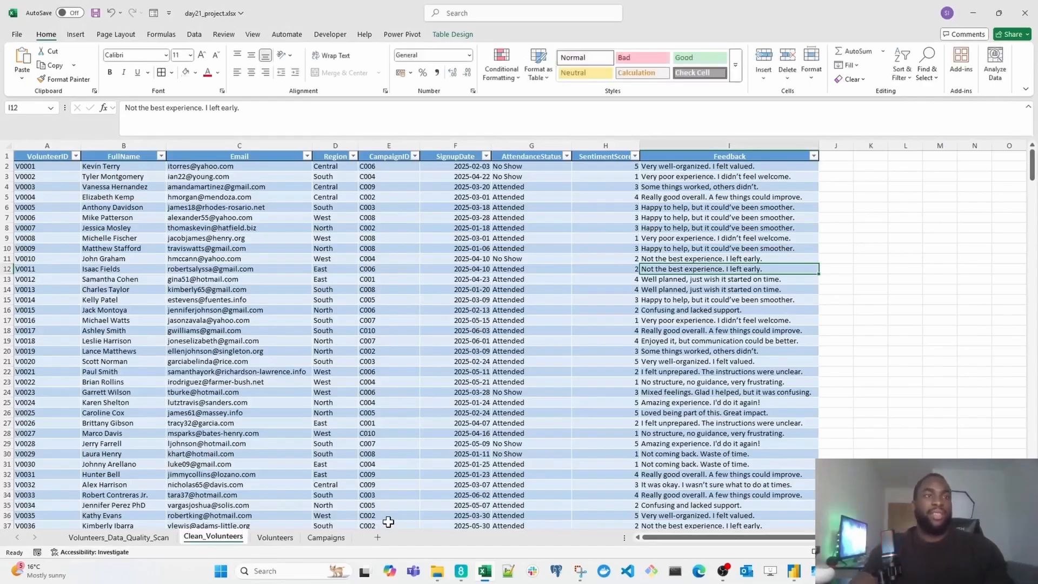
- Move the Volunteers and Campaigns sheets together in front of Volunteers_Data_Quality_Scan
click(275, 538)
ctrl+click(326, 538)
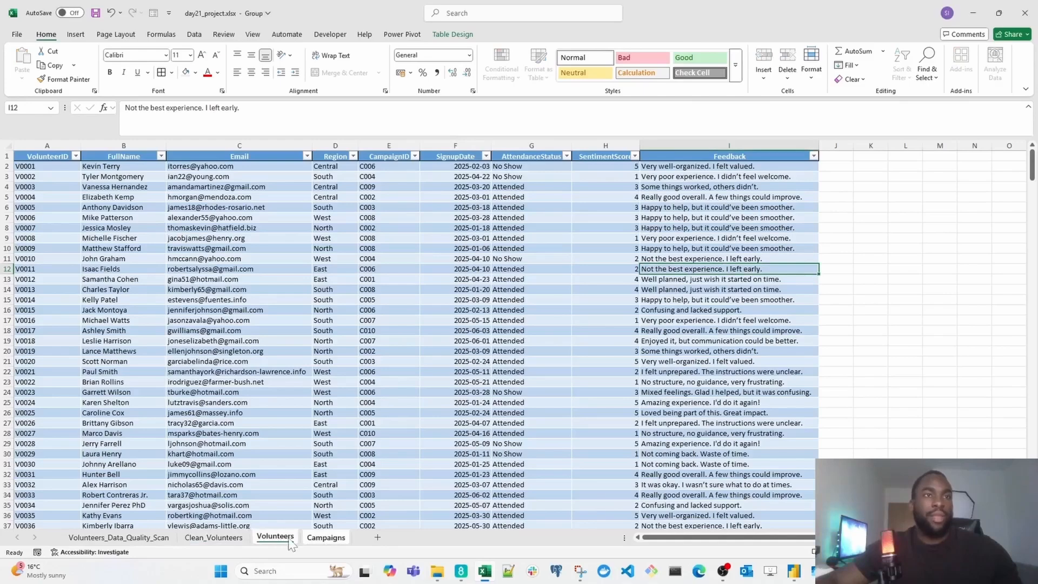
drag(281, 544, 62, 539)
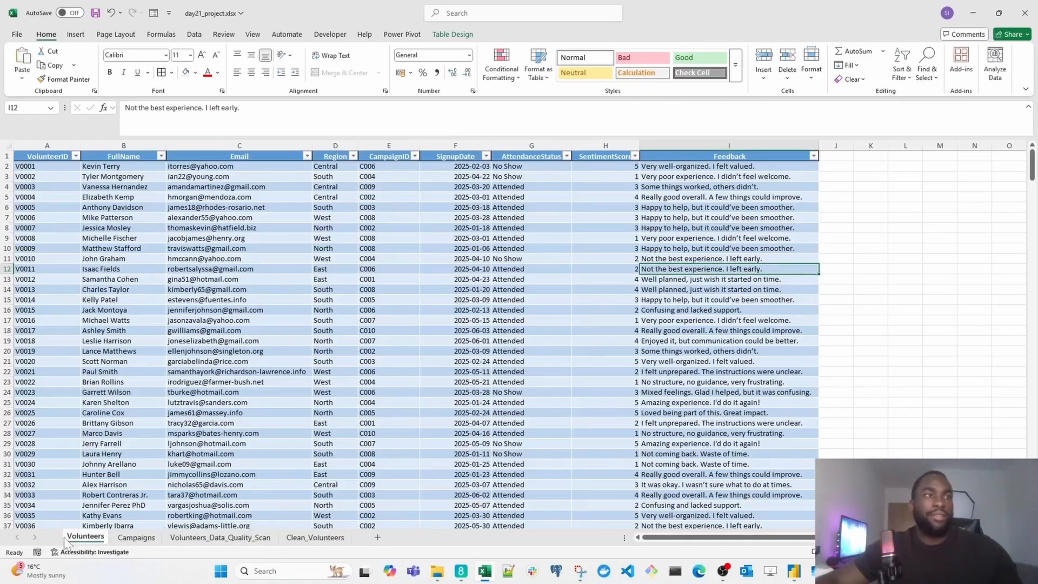
- Move the Campaigns sheet to the end of the workbook, after Clean_Volunteers
click(231, 541)
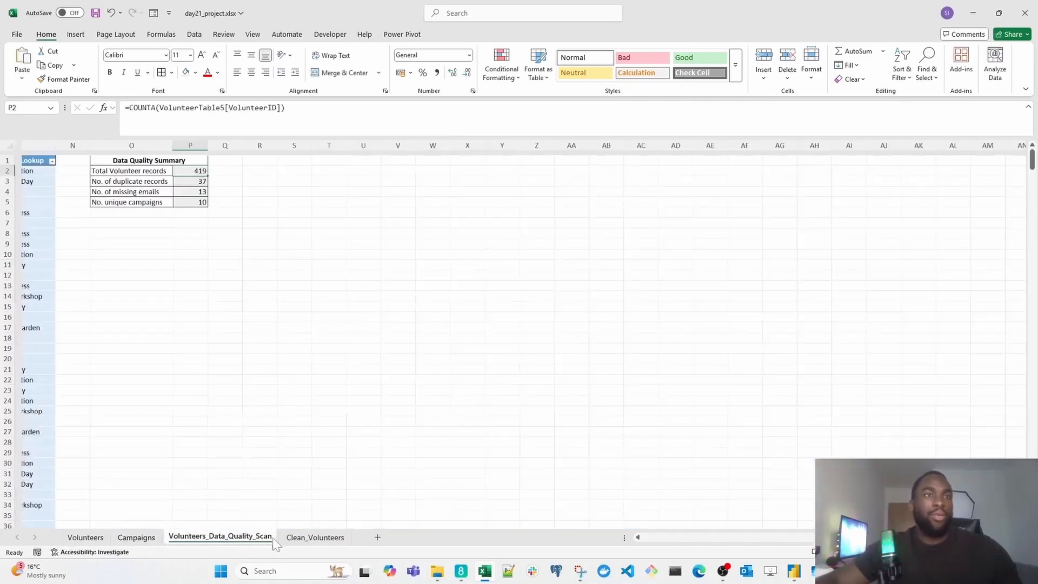
drag(138, 538, 357, 541)
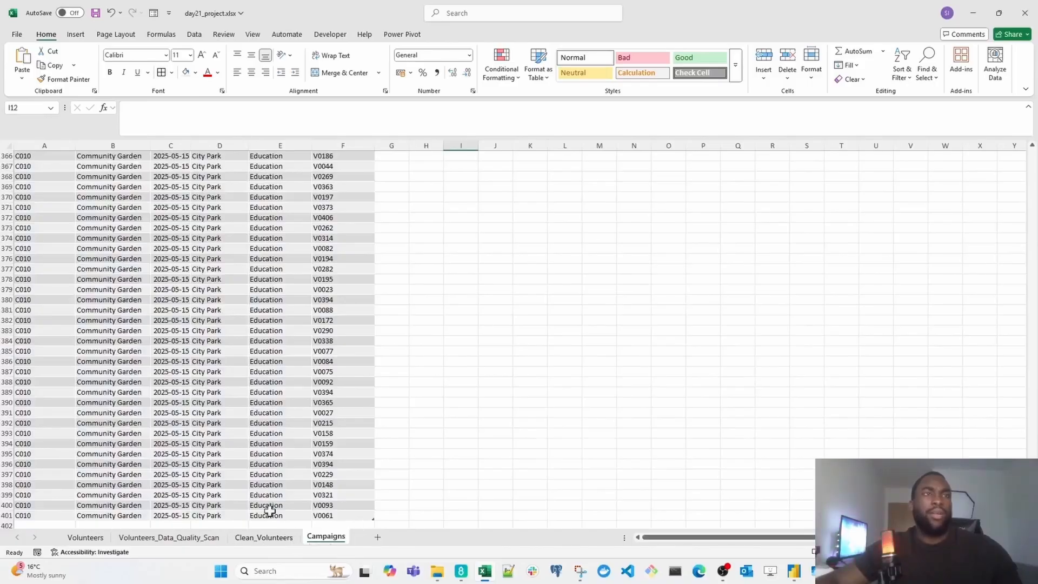
- Review the Data Quality Summary in Volunteers_Data_Quality_Scan, including the formula for the number of duplicate records
click(269, 511)
click(263, 537)
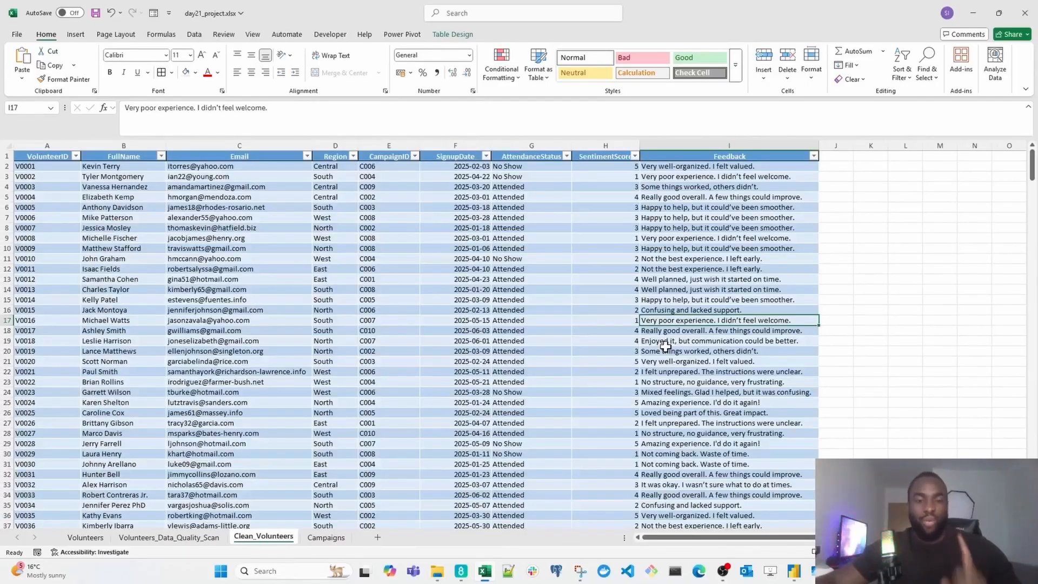
click(198, 541)
drag(727, 178, 799, 222)
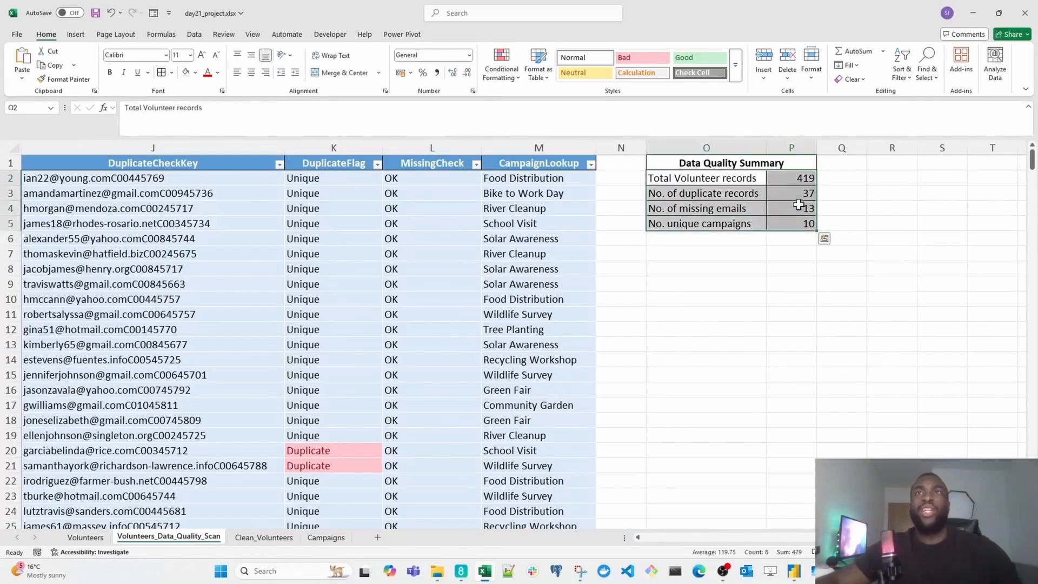
click(801, 197)
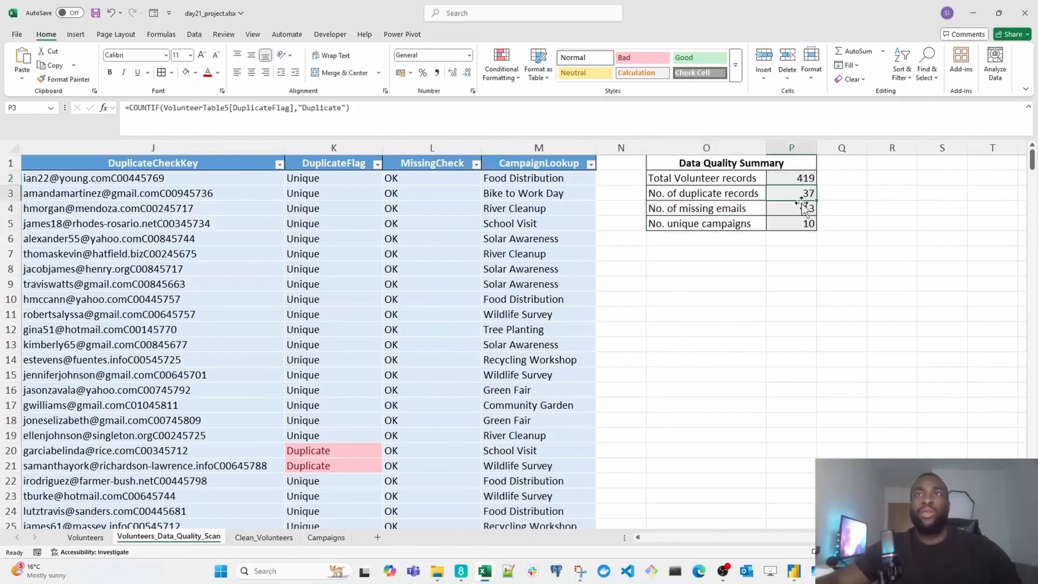
- Remove duplicate rows from the Clean_Volunteers table, comparing every column except SentimentScore and Feedback
click(298, 537)
click(163, 227)
key(ctrl+a)
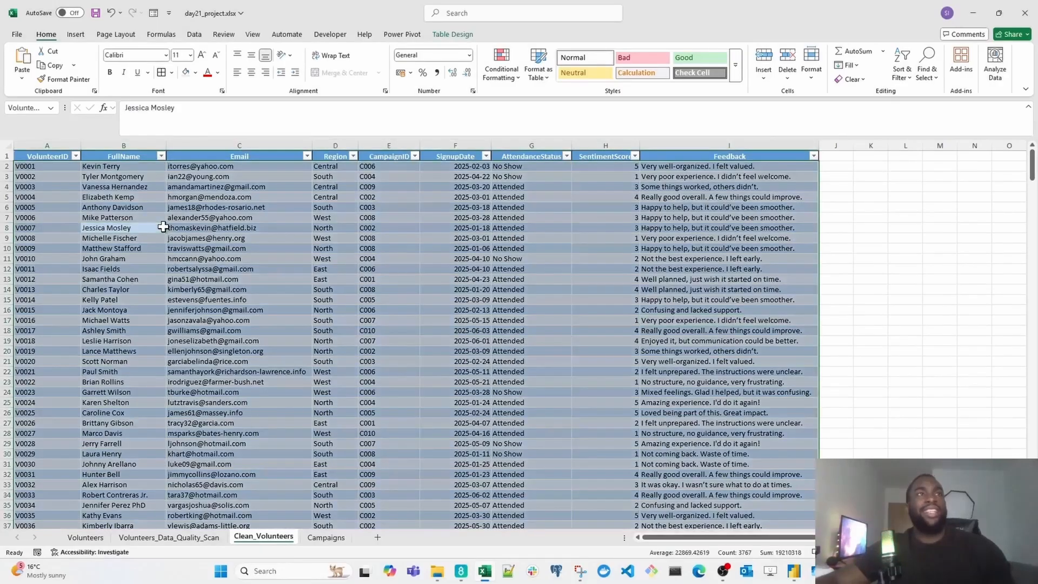
key(Return)
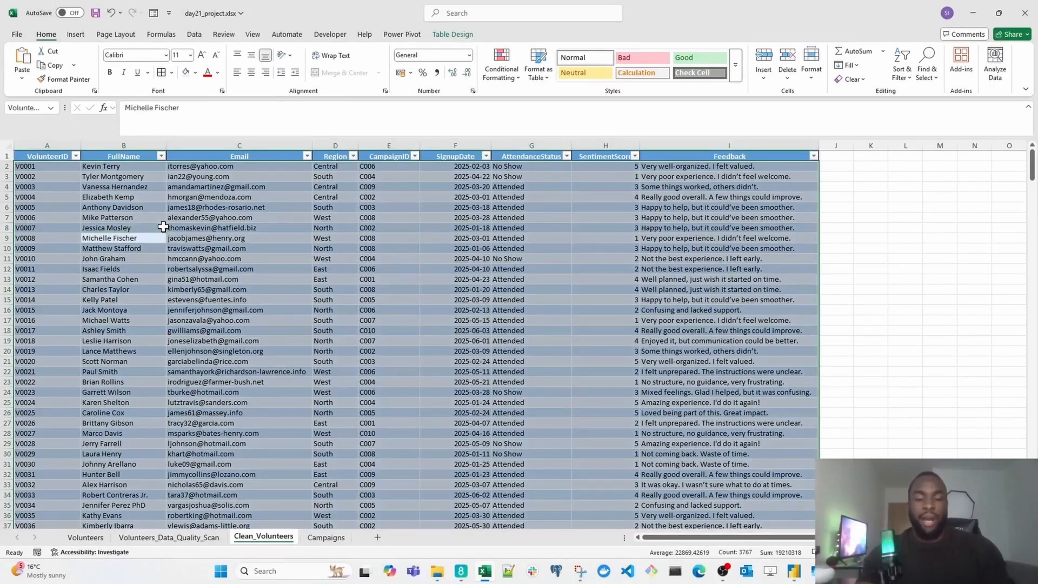
key(alt)
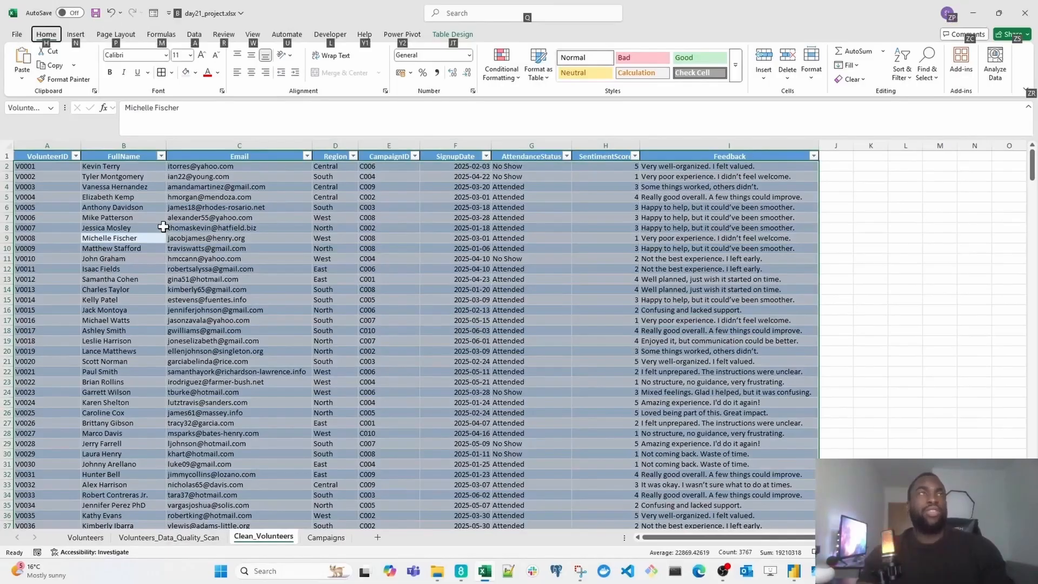
key(a)
key(m)
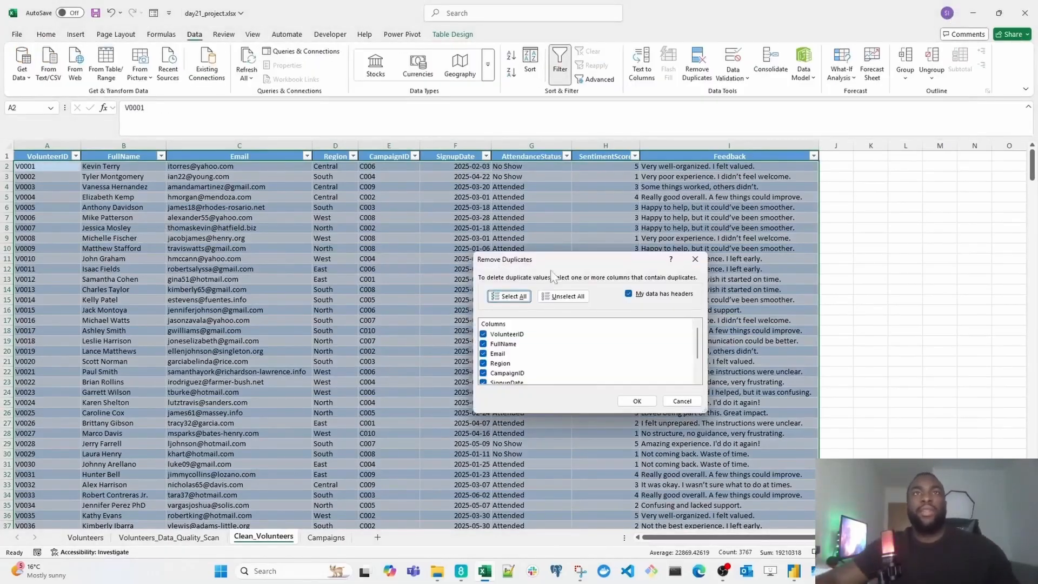
drag(563, 259, 463, 165)
drag(505, 319, 511, 374)
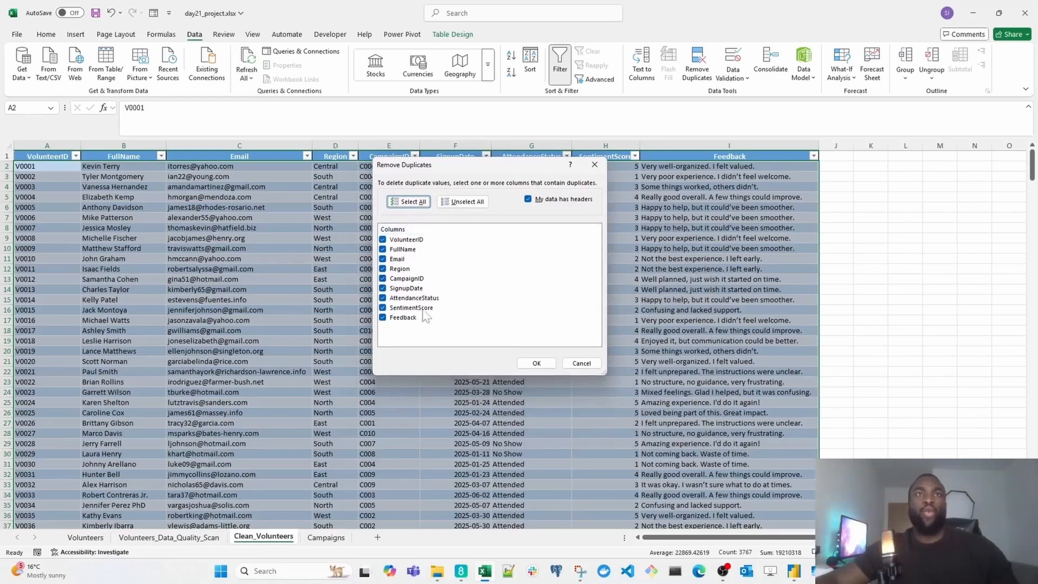
click(383, 308)
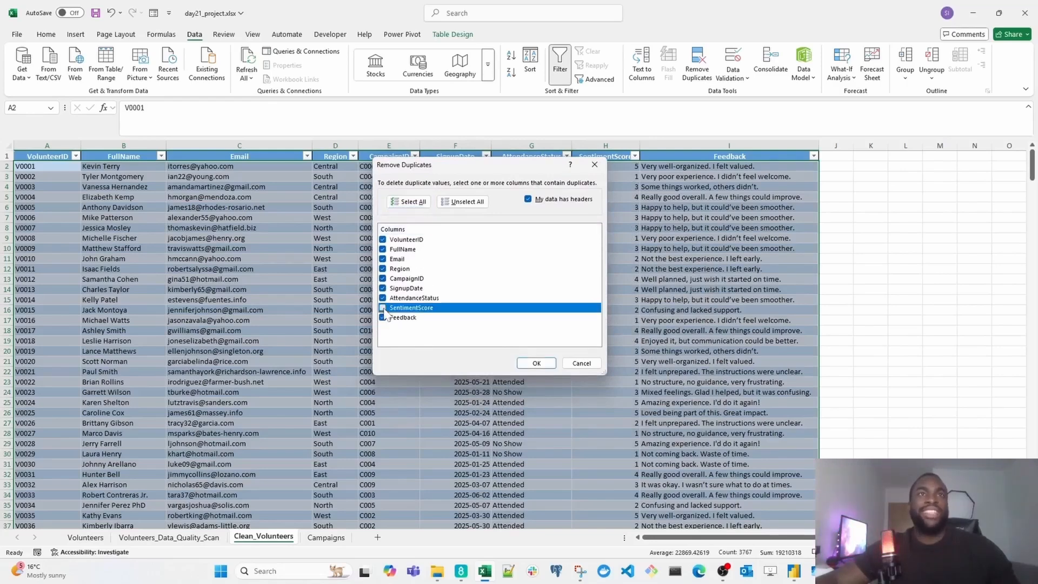
click(383, 318)
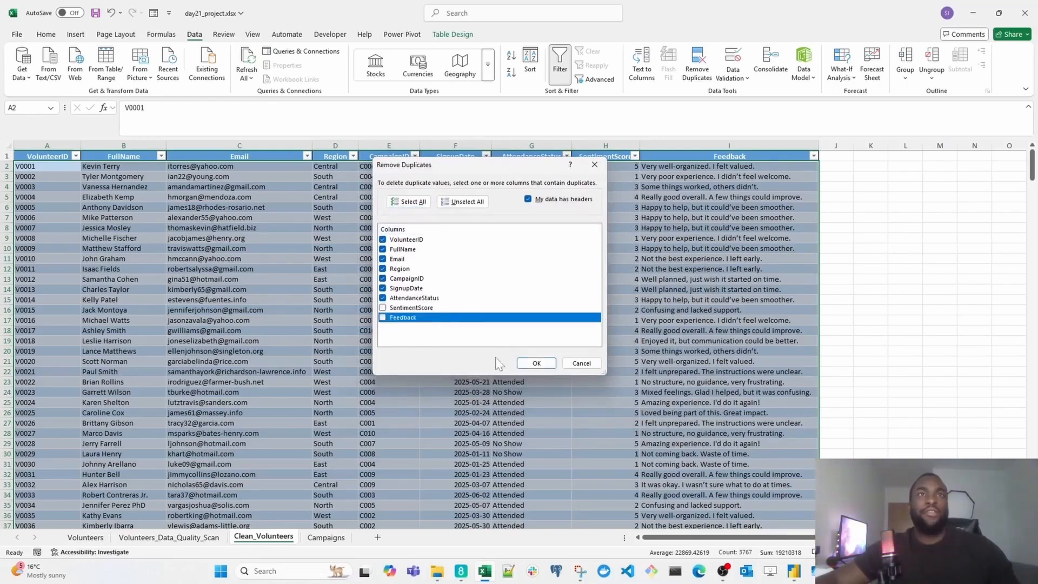
click(542, 364)
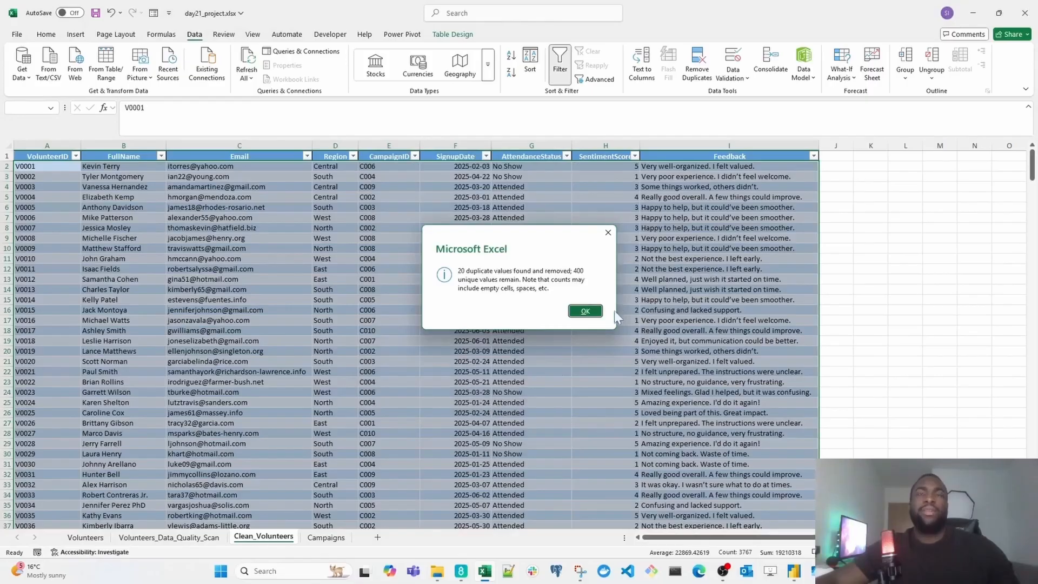
click(585, 310)
click(456, 289)
- Add a QuickDuplicateCheck column header in J1 of Clean_Volunteers and fit the column width to it
click(842, 167)
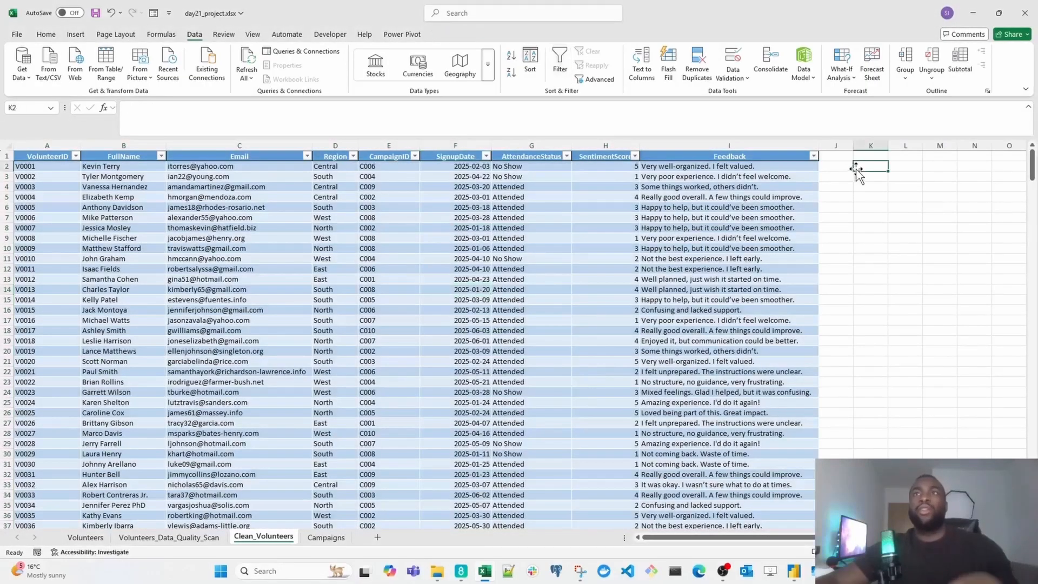
text(=)
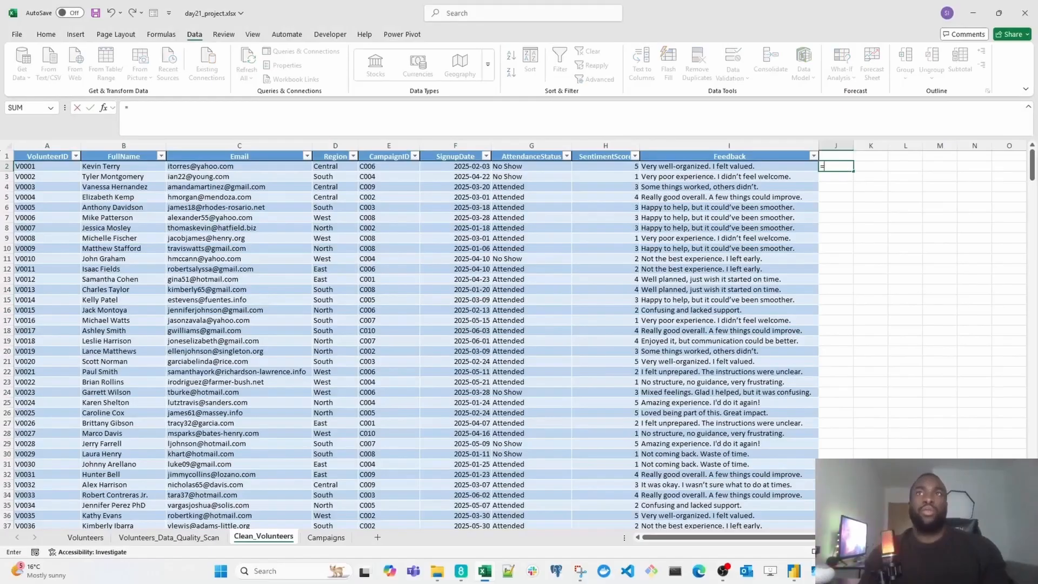
key(Escape)
key(Up)
text(Dup)
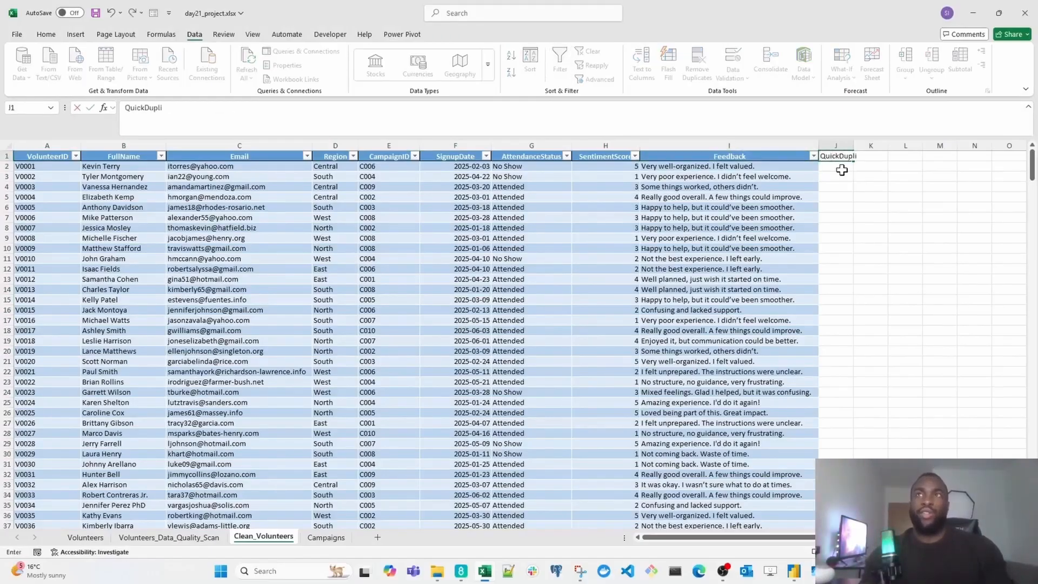
text(Check)
key(Return)
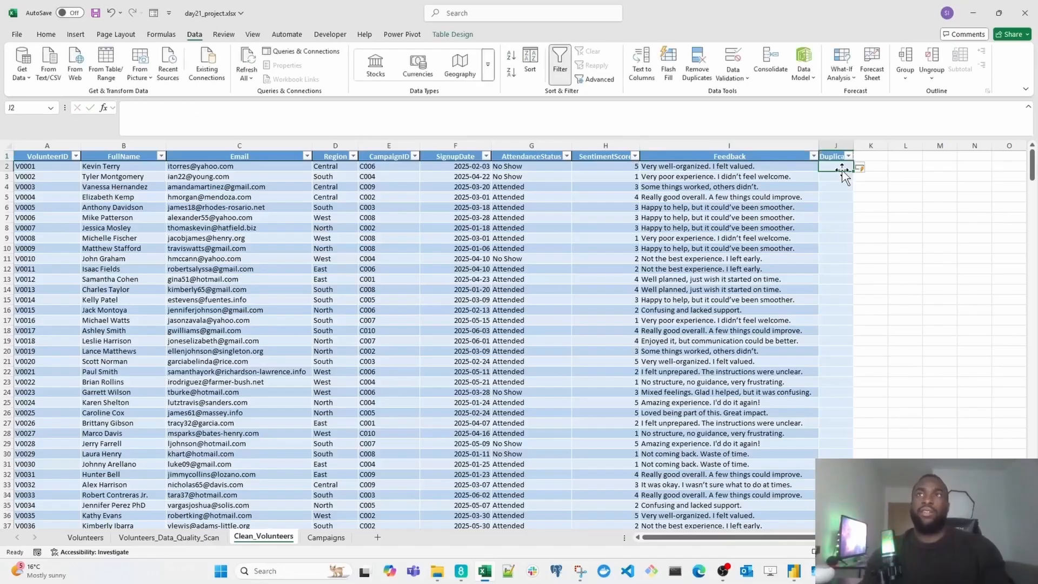
key(Up)
key(alt+h)
key(o)
key(i)
key(Down)
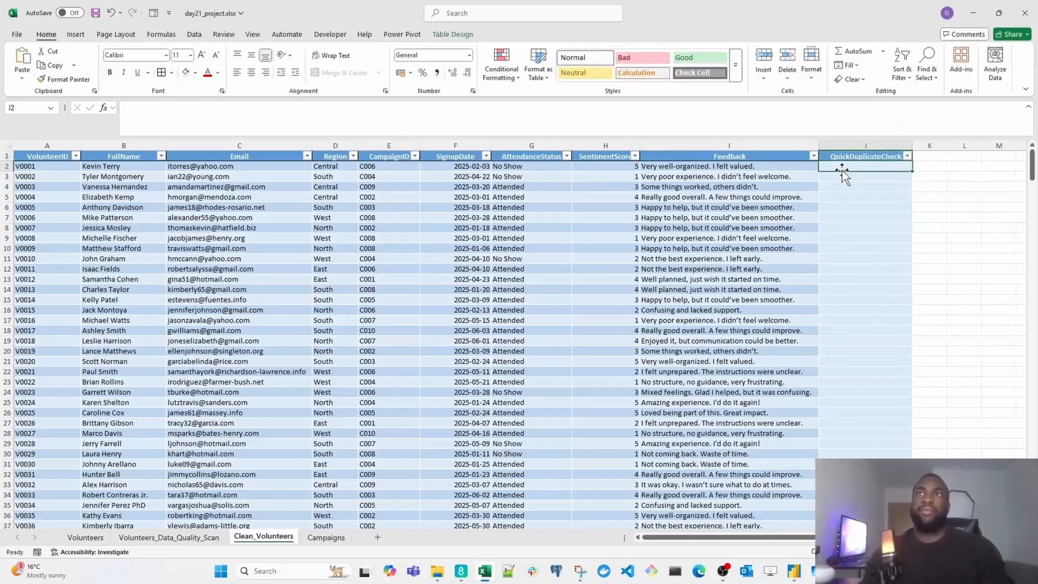
text(=)
key(Left)
key(Left)
key(Left)
key(Left)
key(Left)
key(Left)
key(Left)
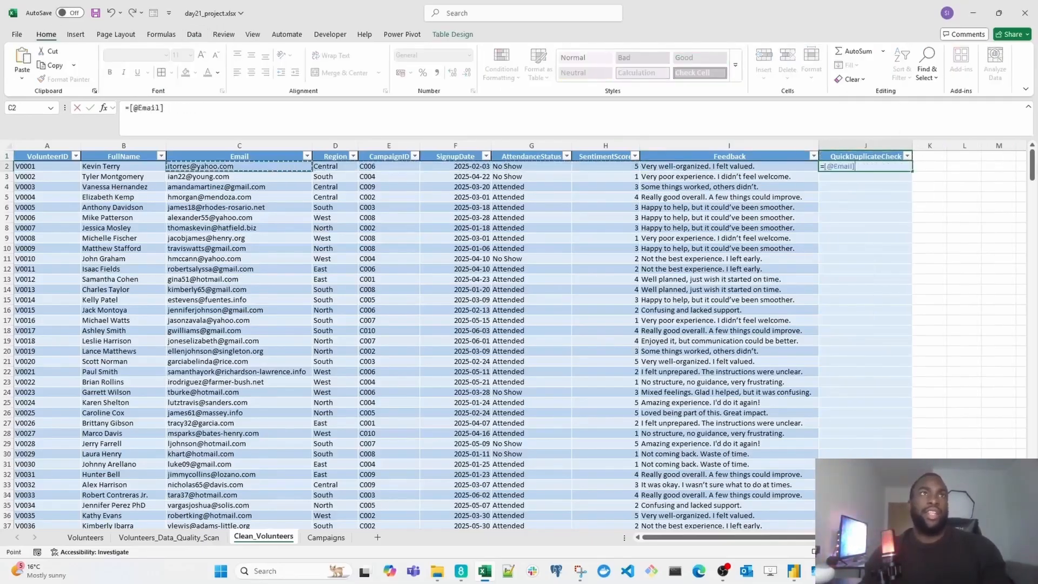
text(&)
key(Left)
key(Left)
key(Left)
key(Left)
key(Left)
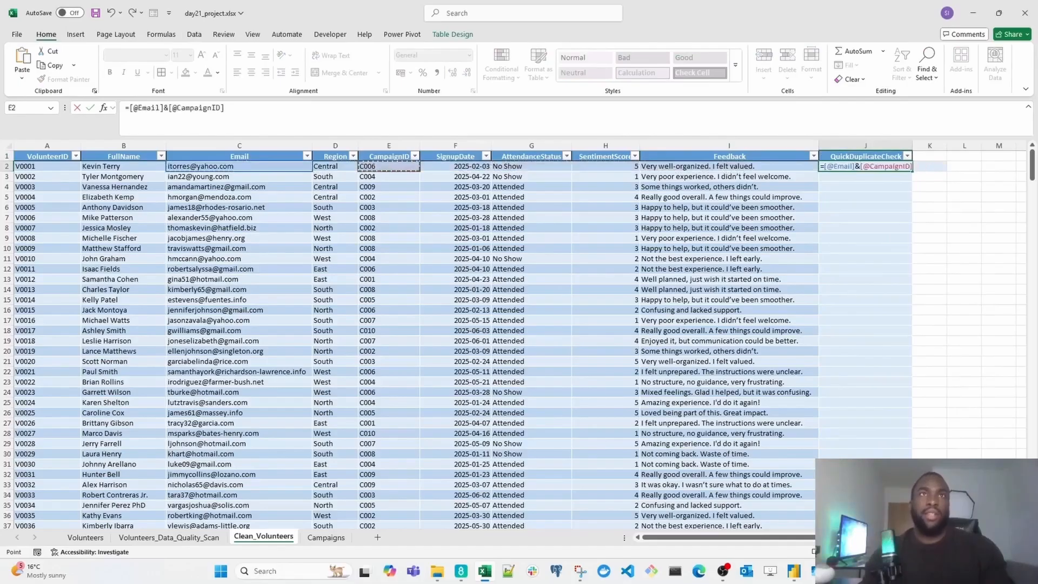
text(&)
key(Left)
key(Left)
key(Left)
key(Left)
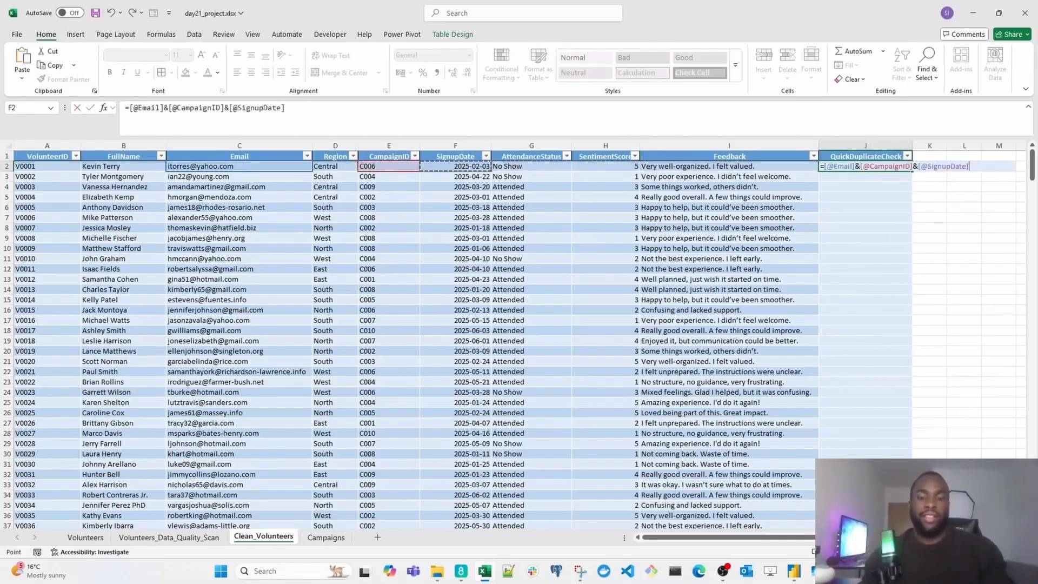
text(&)
key(BackSpace)
key(Return)
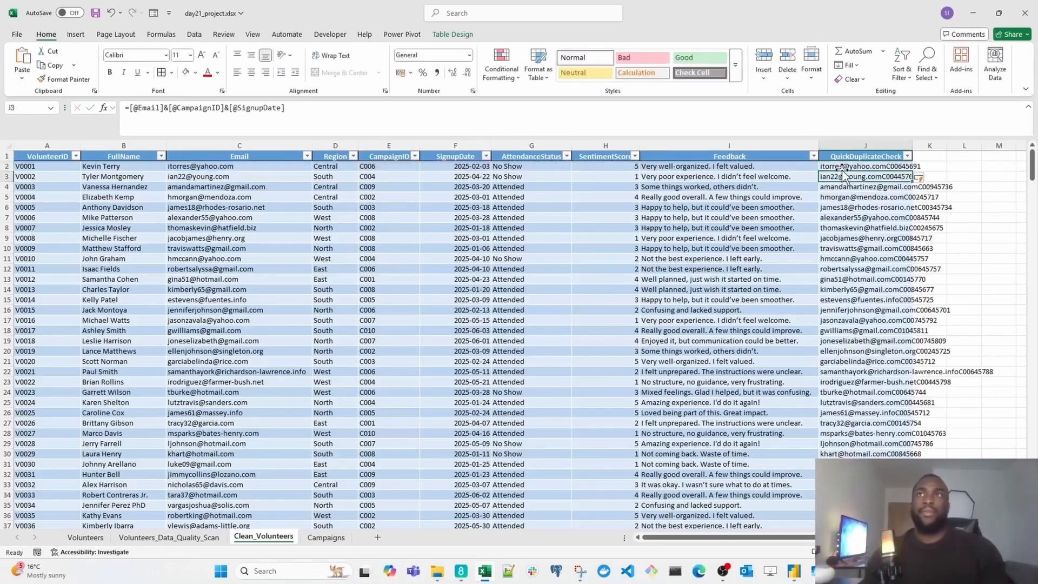
- Fit the width of the QuickDuplicateCheck column to its longest entry
click(842, 168)
key(alt)
key(Escape)
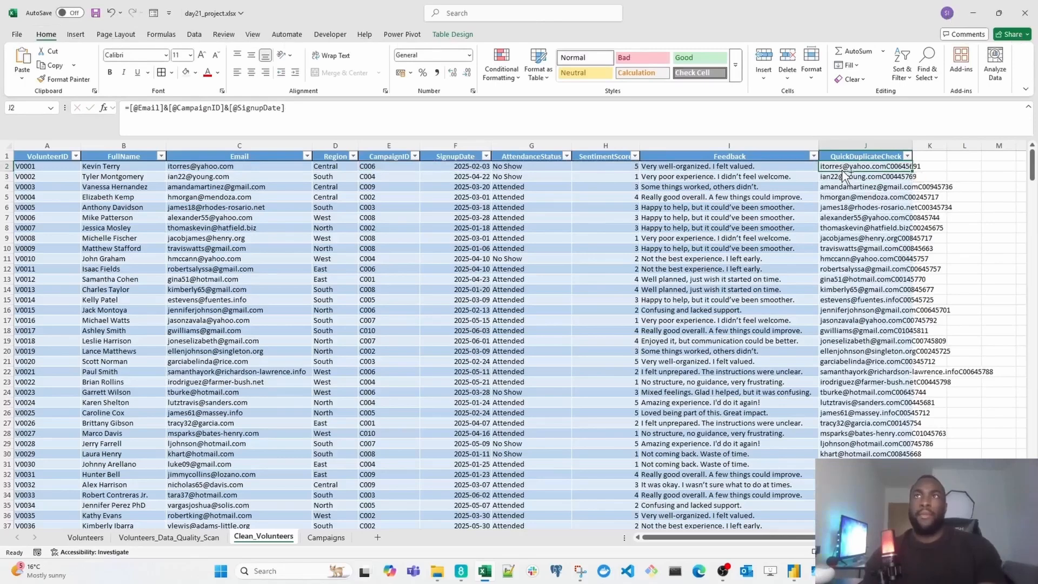
key(ctrl+shift+Down)
key(alt)
key(h)
key(o)
key(i)
key(ctrl+Up)
click(842, 169)
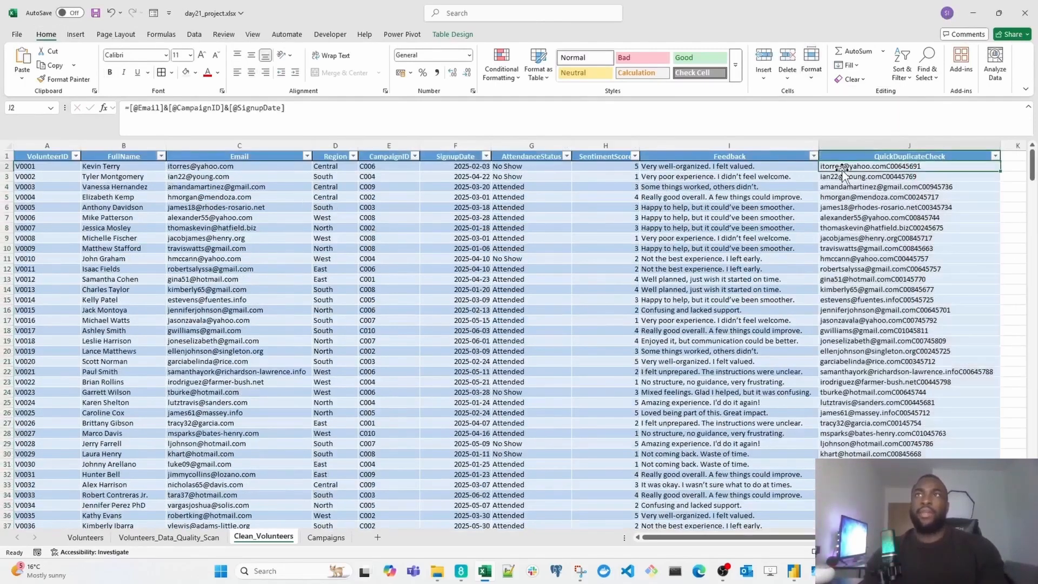
- Highlight duplicate values in the QuickDuplicateCheck column with Light Red Fill with Dark Red Text
key(ctrl+shift+Down)
key(alt)
key(h)
key(l)
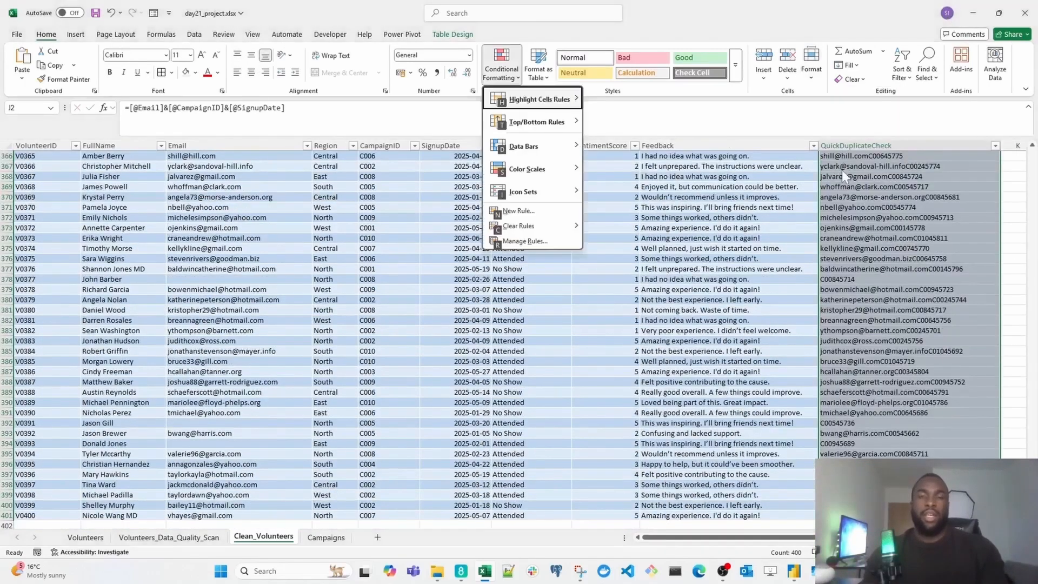
key(h)
key(d)
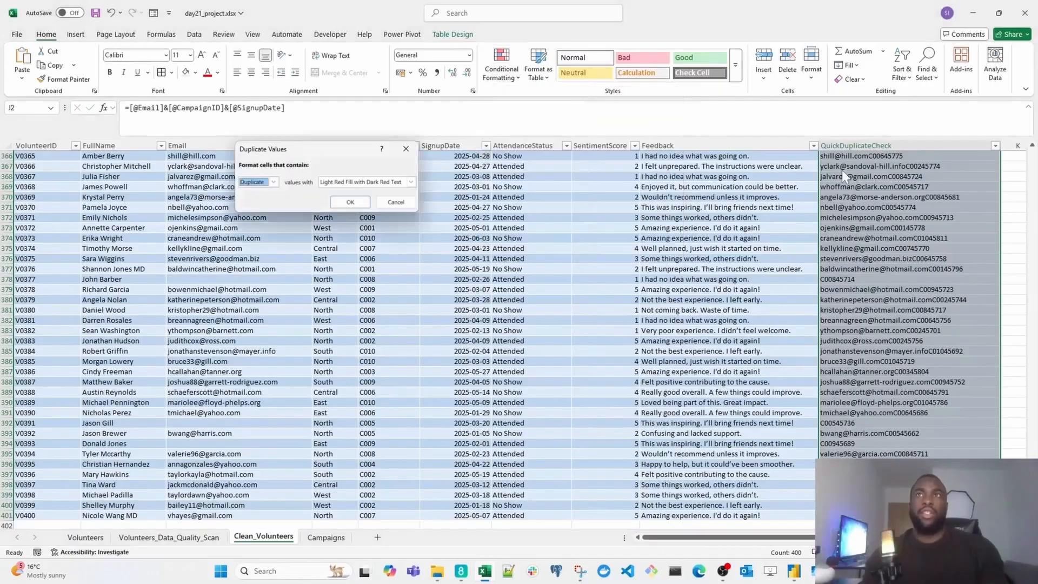
key(Return)
- Check the QuickDuplicateCheck column and its colour filter options for highlighted duplicates
key(ctrl+Up)
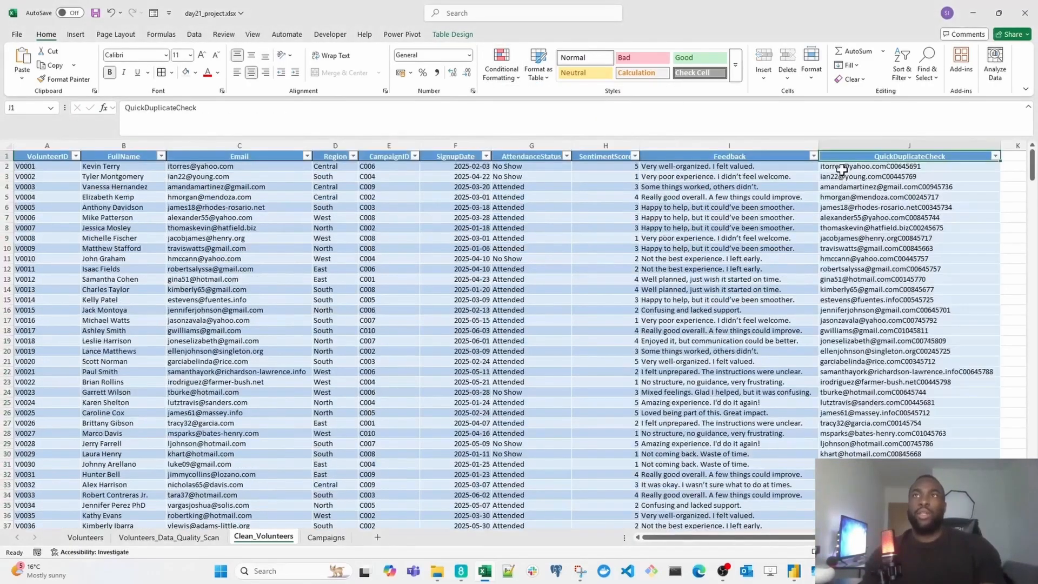
key(ctrl+Down)
key(ctrl+Up)
key(alt+Down)
key(Down)
key(Down)
key(Down)
key(Down)
key(Down)
key(Down)
key(Down)
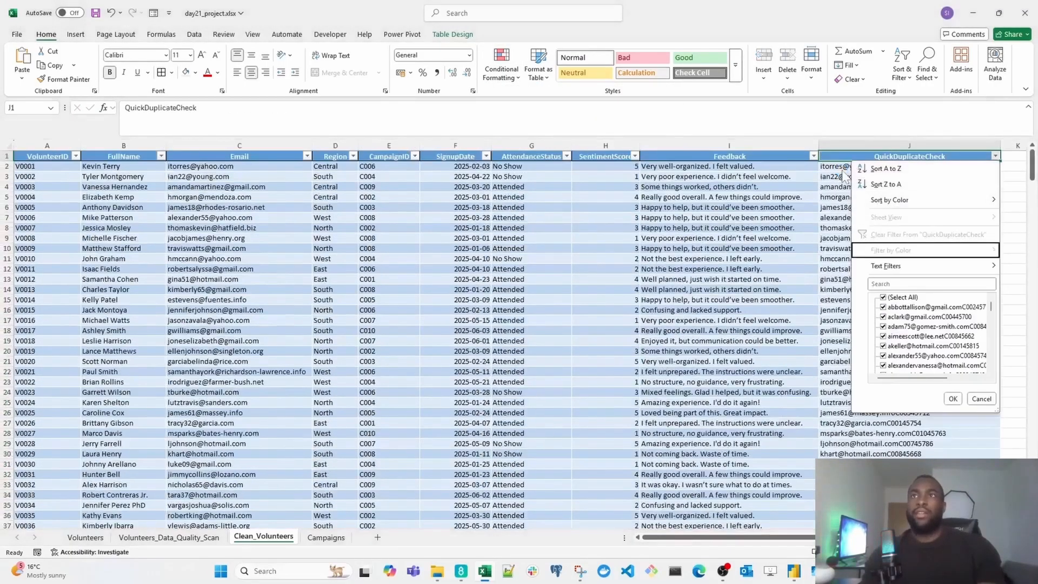
key(Escape)
key(Down)
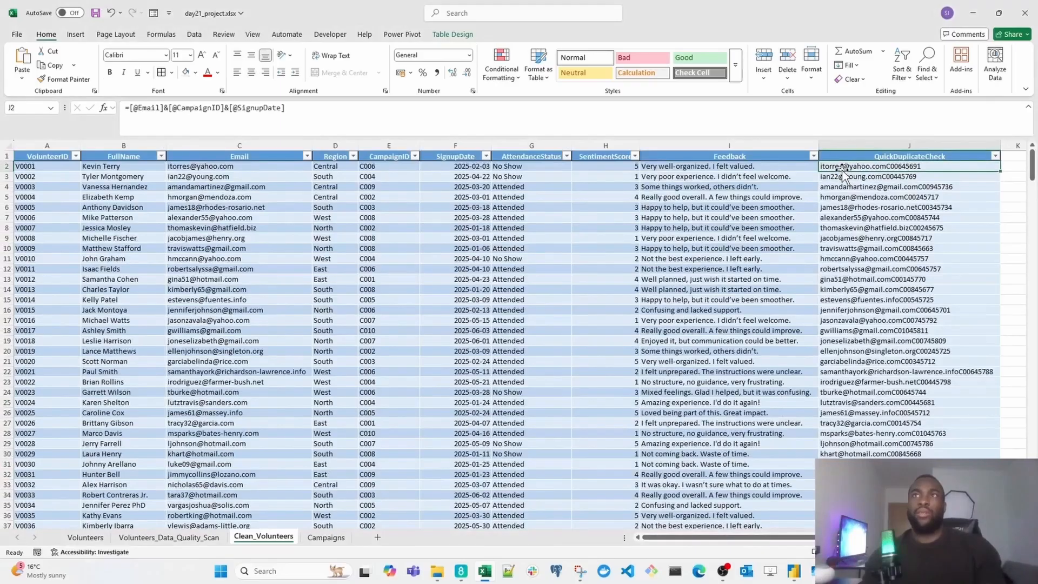
- Delete the entire QuickDuplicateCheck column from the Clean_Volunteers table
key(ctrl+shift+Down)
key(ctrl+space)
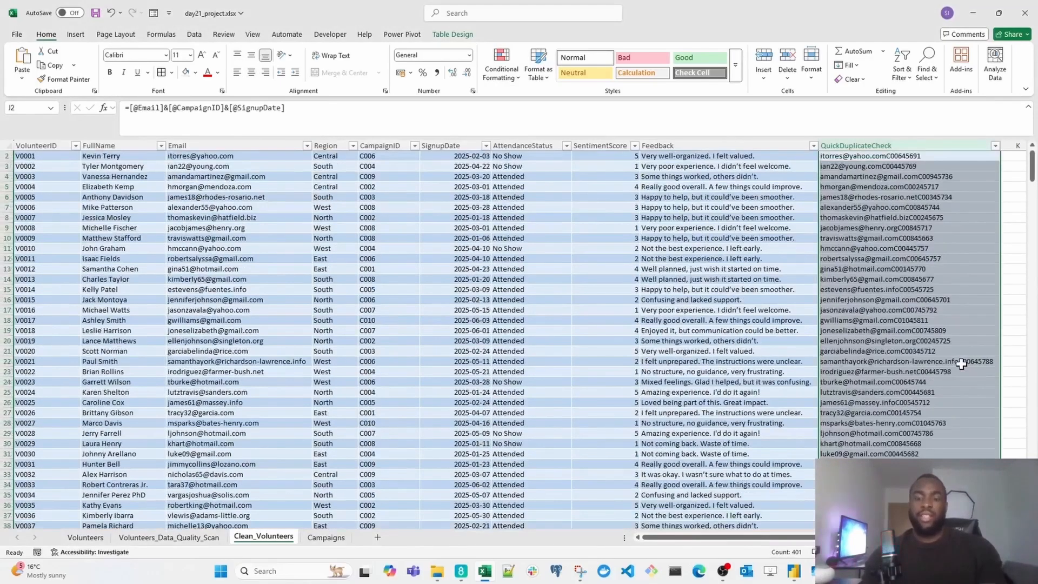
key(ctrl+minus)
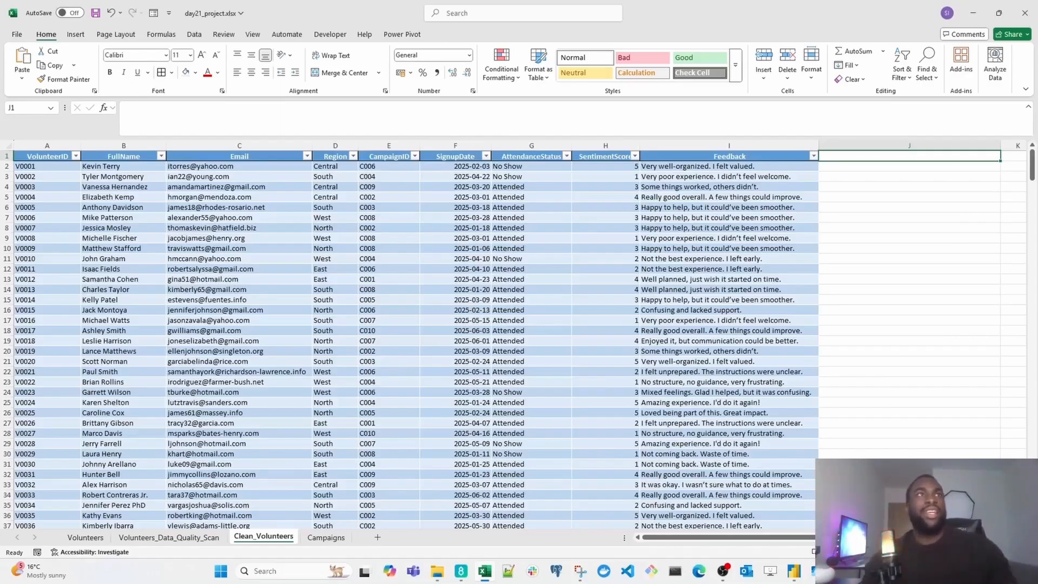
- Add an EmailStatus column header in J1, directly after Feedback in the Clean_Volunteers table
click(238, 287)
key(ctrl+Up)
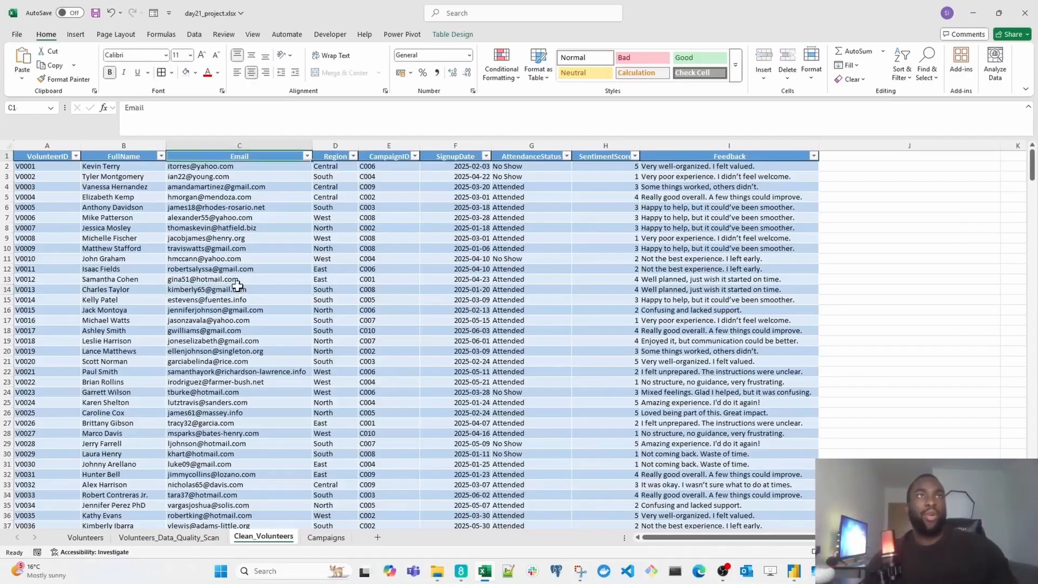
key(ctrl+Right)
key(Right)
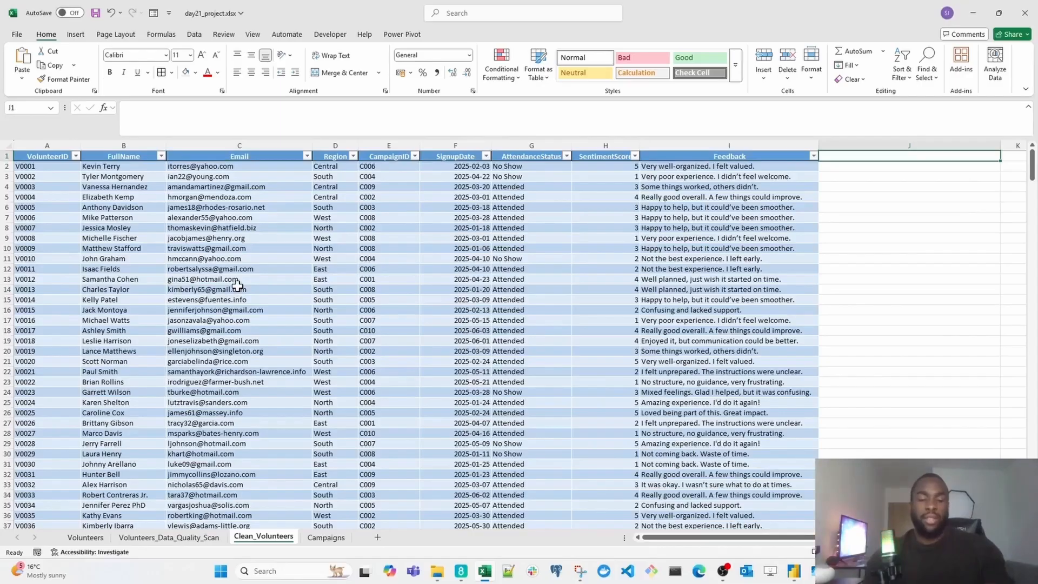
text(Email)
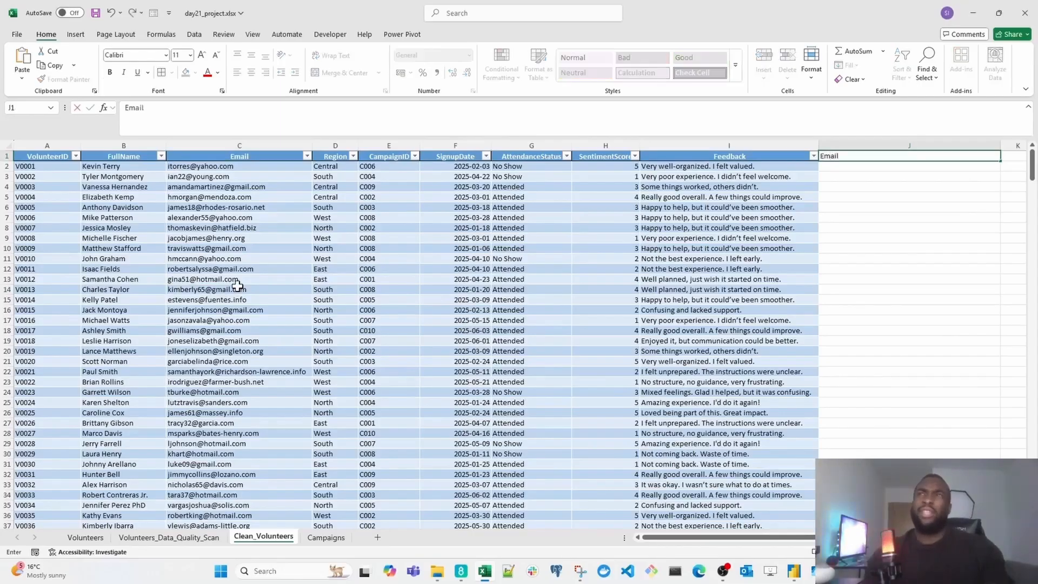
text(Status)
key(Return)
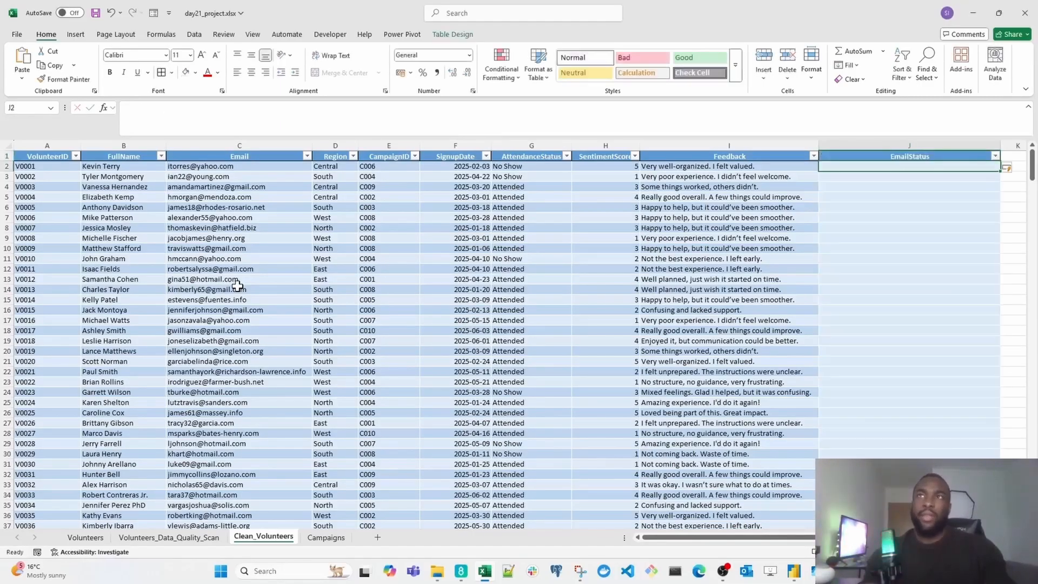
text(=IF()
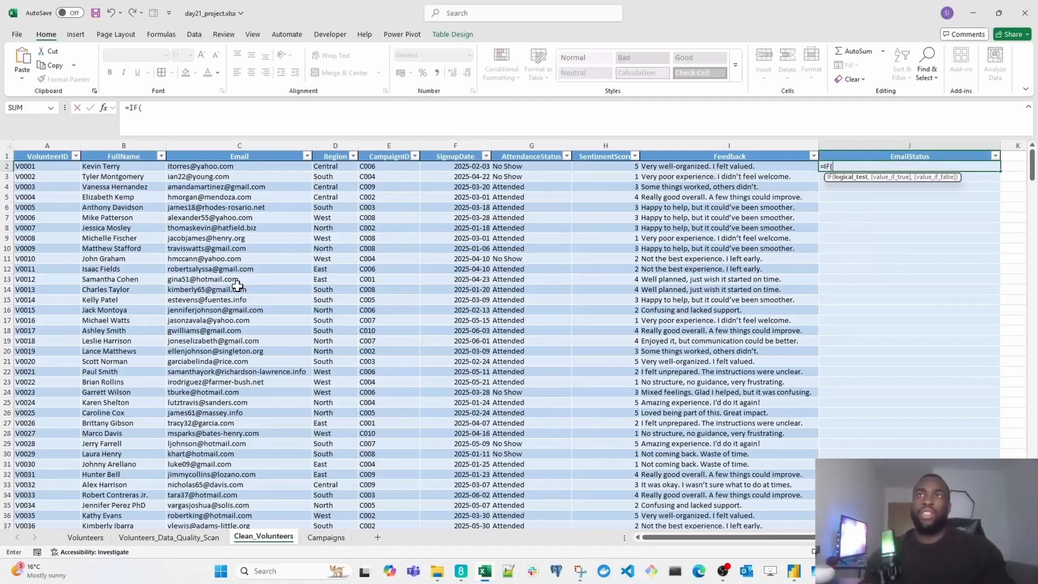
key(Left)
key(Left)
key(Left)
key(Left)
key(Left)
key(Left)
key(Left)
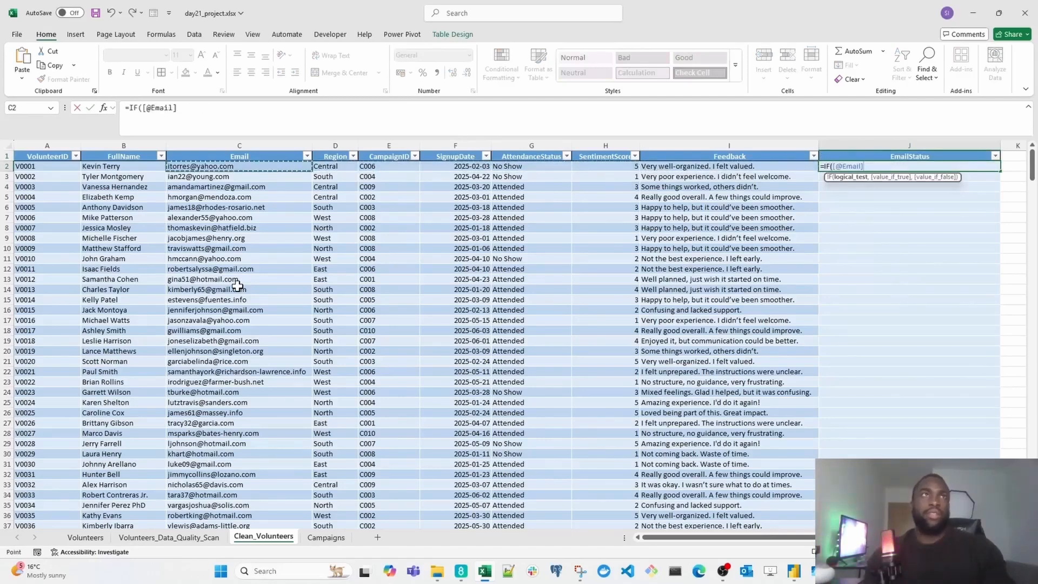
text(=)
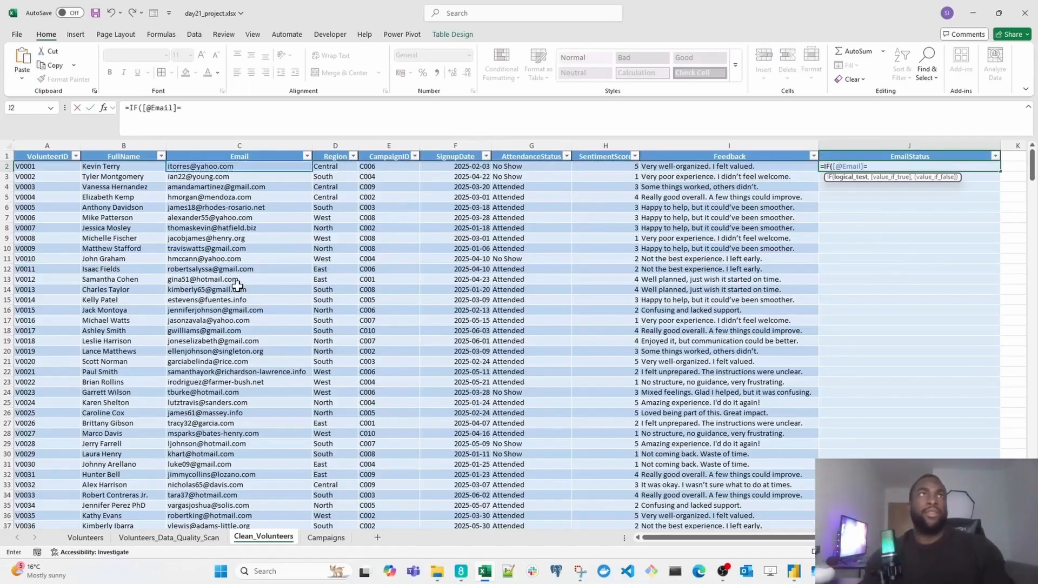
text("",")
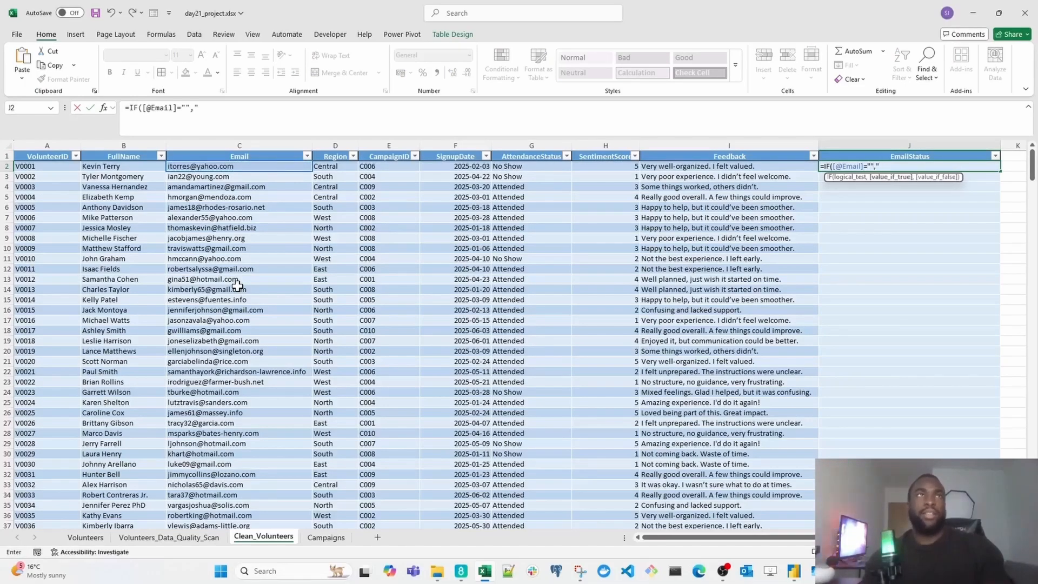
text(Missing")
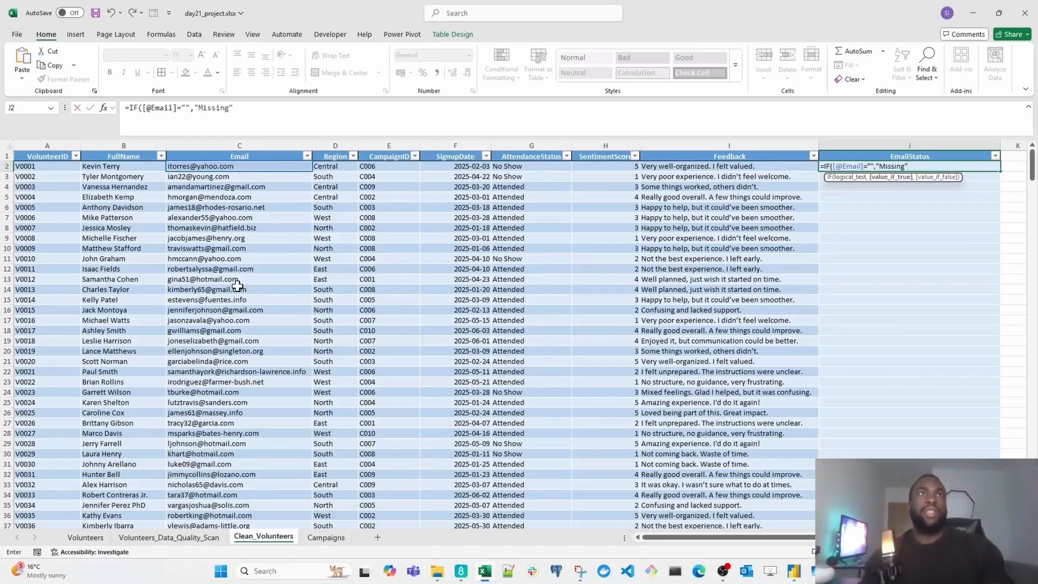
text(,"OK")
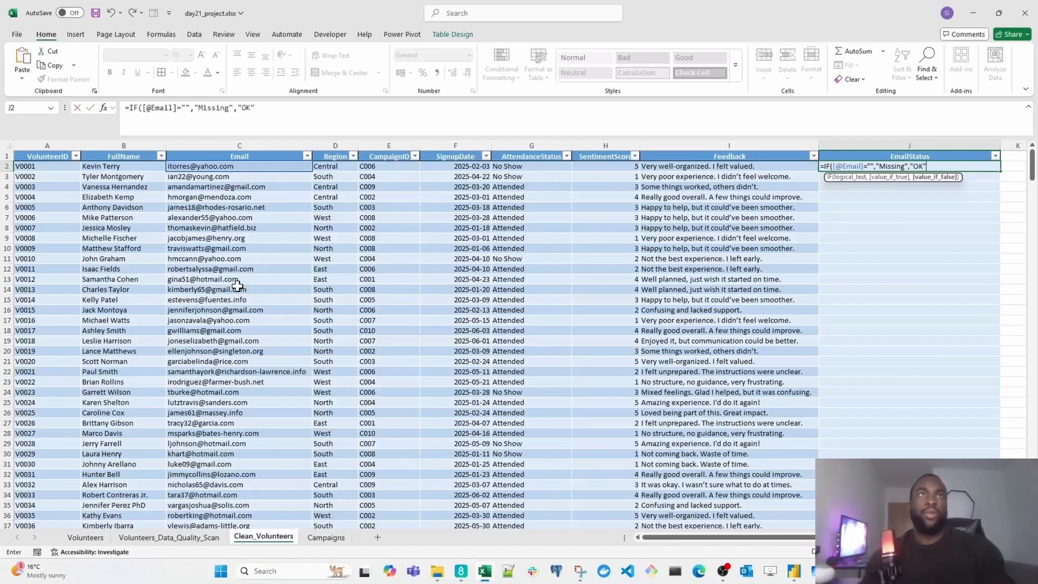
text())
key(Return)
- Filter the EmailStatus column to Missing only and check the Email column of the filtered rows
key(Up)
key(Up)
key(alt+Down)
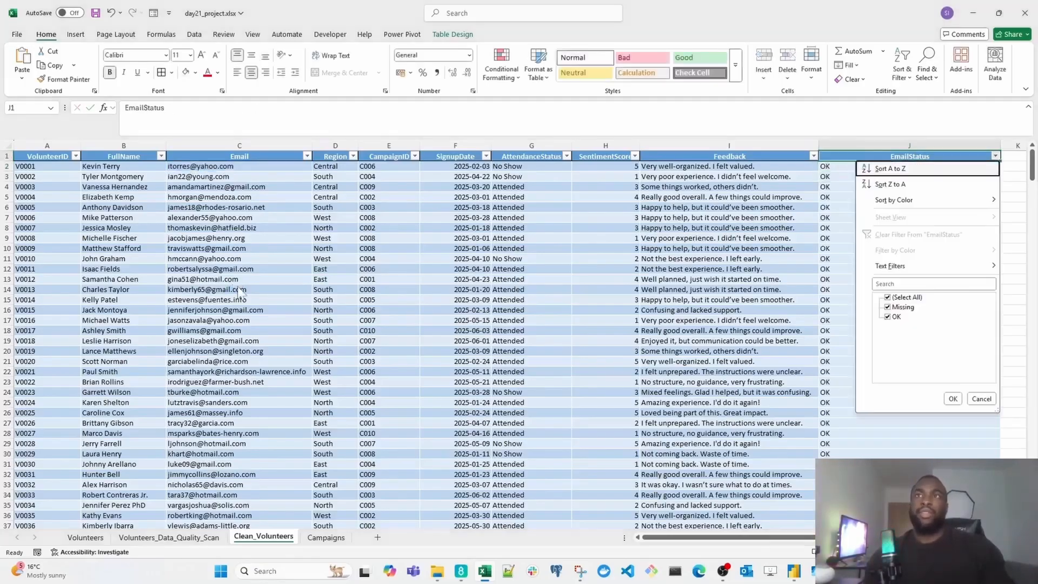
key(Down)
key(Down)
key(Down)
key(Down)
key(Down)
key(space)
key(Down)
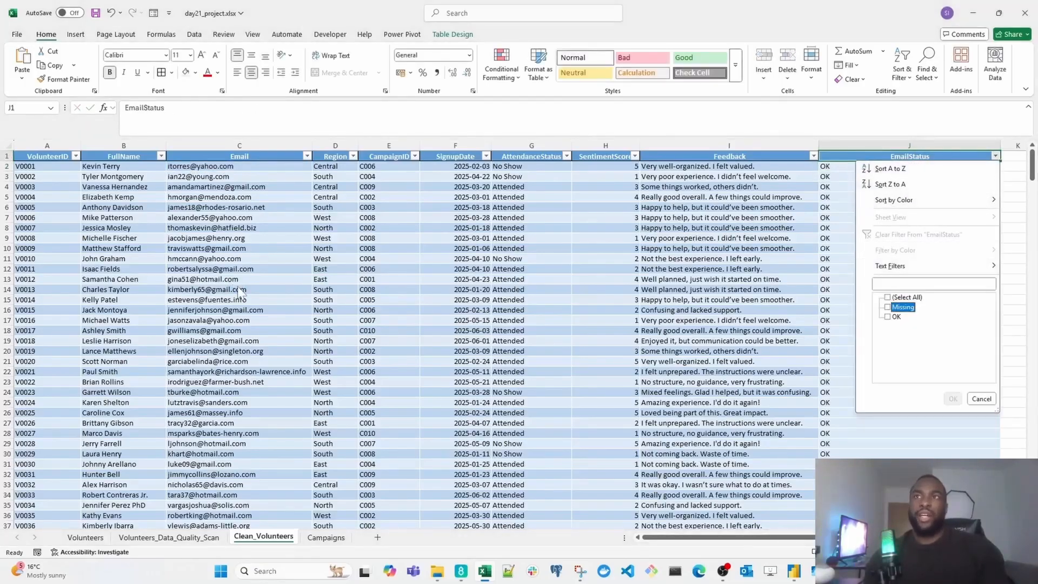
key(space)
key(Return)
key(Left)
key(Left)
key(Left)
key(Left)
key(Left)
key(Left)
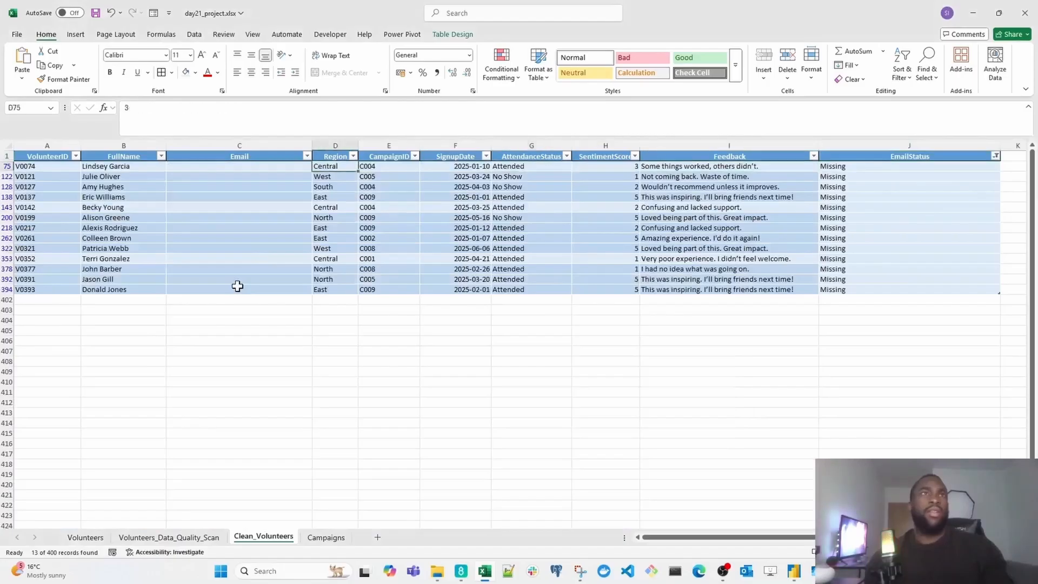
key(Left)
key(ctrl+space)
- Turn off filtering on the Clean_Volunteers table so that all records show again
key(Up)
key(Right)
key(Right)
key(Right)
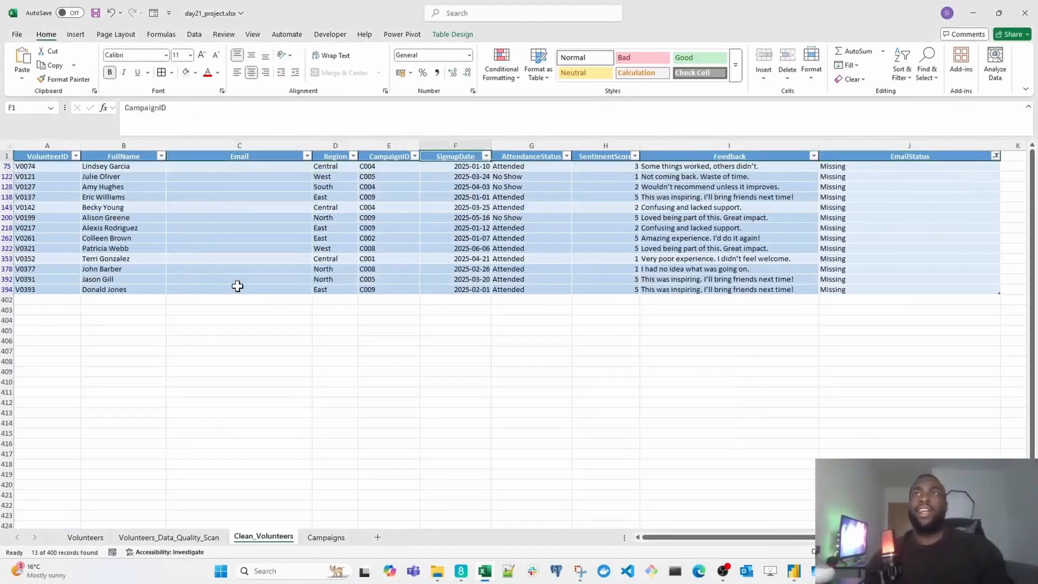
key(Right)
key(Right)
key(Right)
key(Right)
key(ctrl+shift+l)
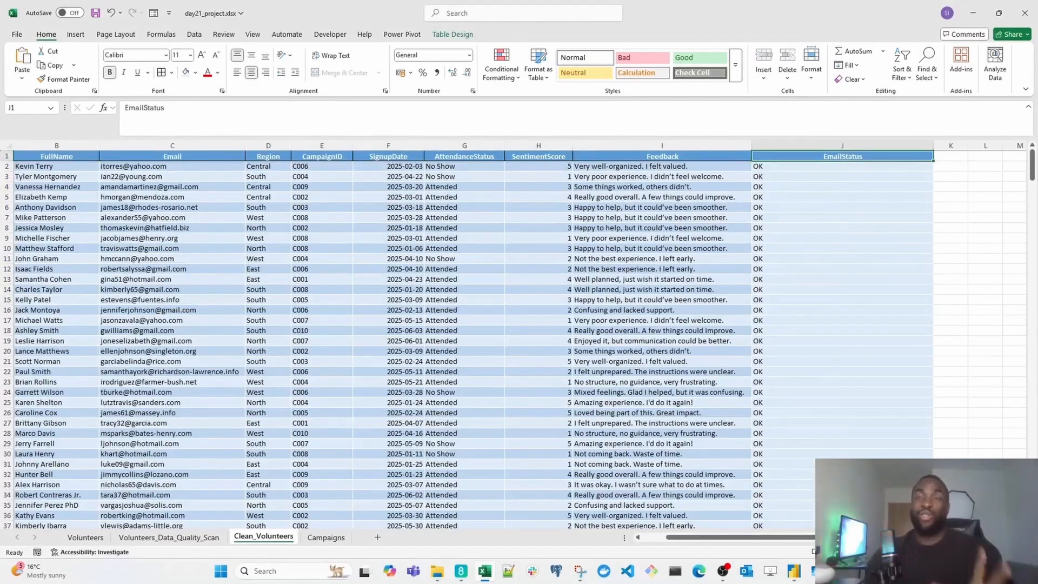
- Locate the first blank cell in the Email column and compare it with its EmailStatus value
key(Left)
key(Left)
key(Left)
key(Left)
key(Left)
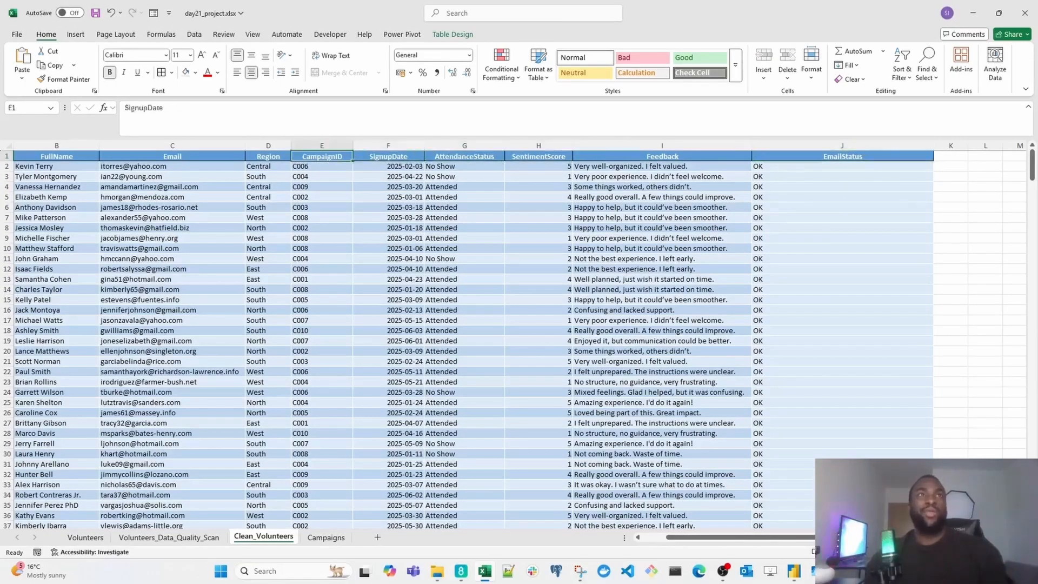
key(Left)
key(Down)
key(Left)
key(ctrl+Down)
key(Down)
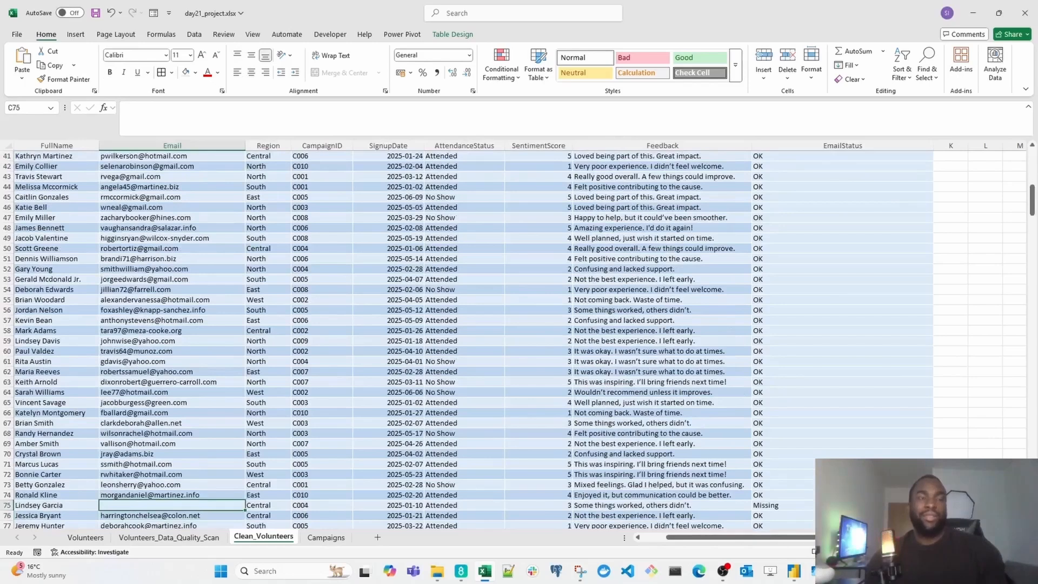
- Review the EmailStatus formula in J2 and the filled column down to the last row
key(ctrl+Up)
key(ctrl+Up)
key(Right)
key(Right)
key(ctrl+Right)
key(Down)
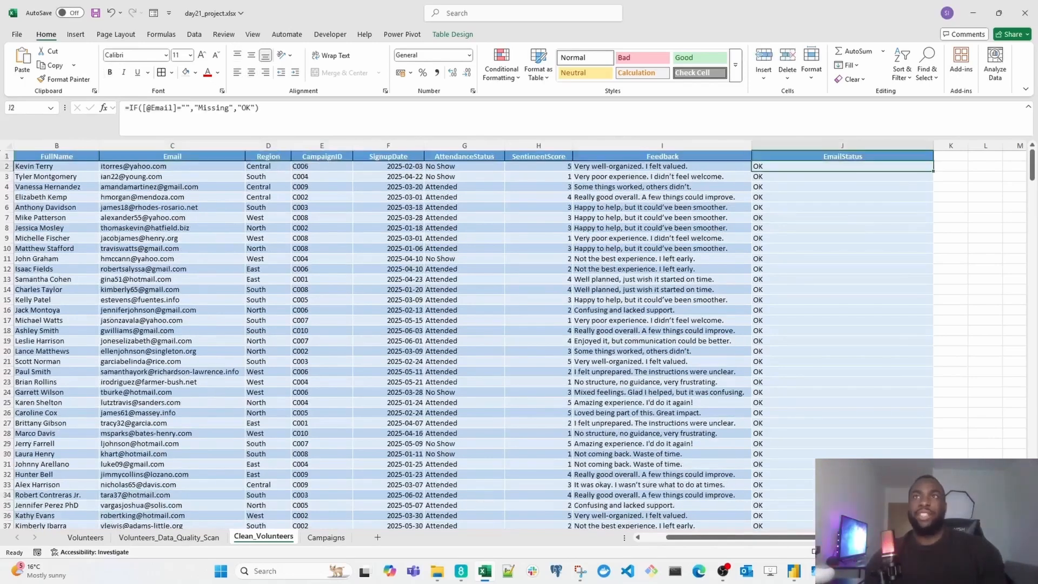
key(ctrl+shift+Down)
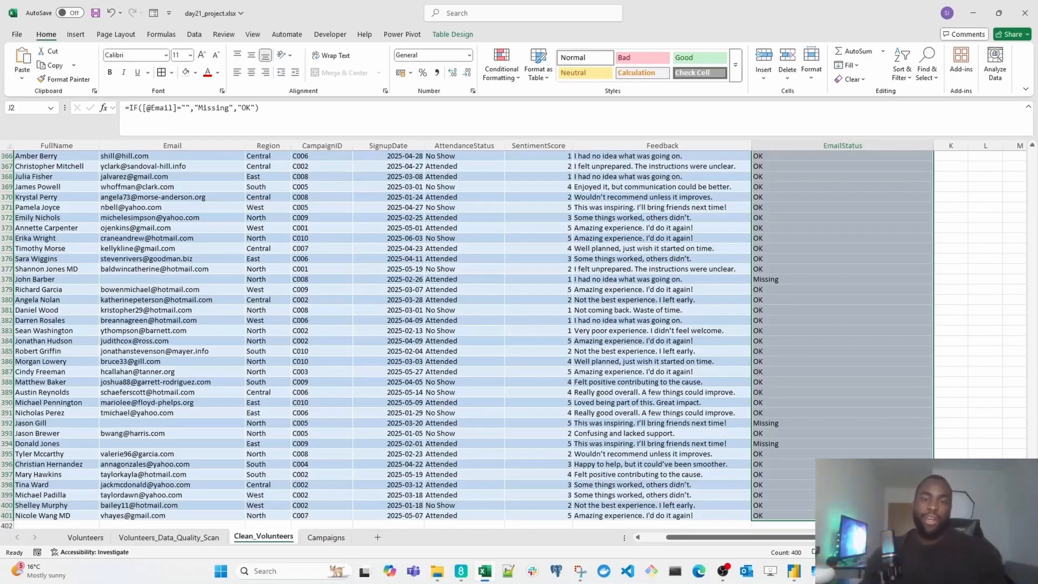
- Add a CampaignKey column header in K1, directly after EmailStatus
key(ctrl+Up)
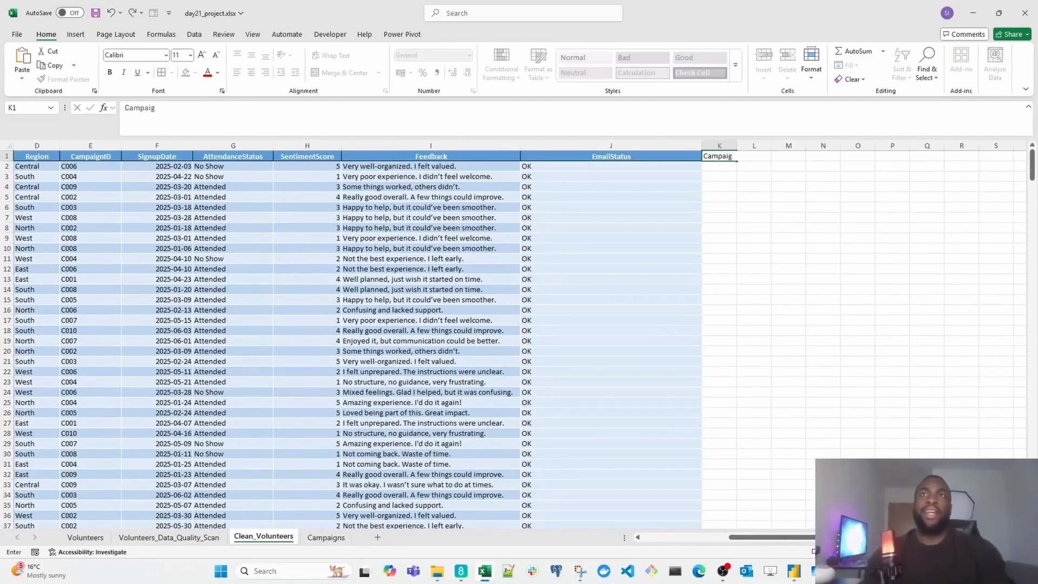
text(Key)
key(ctrl+Return)
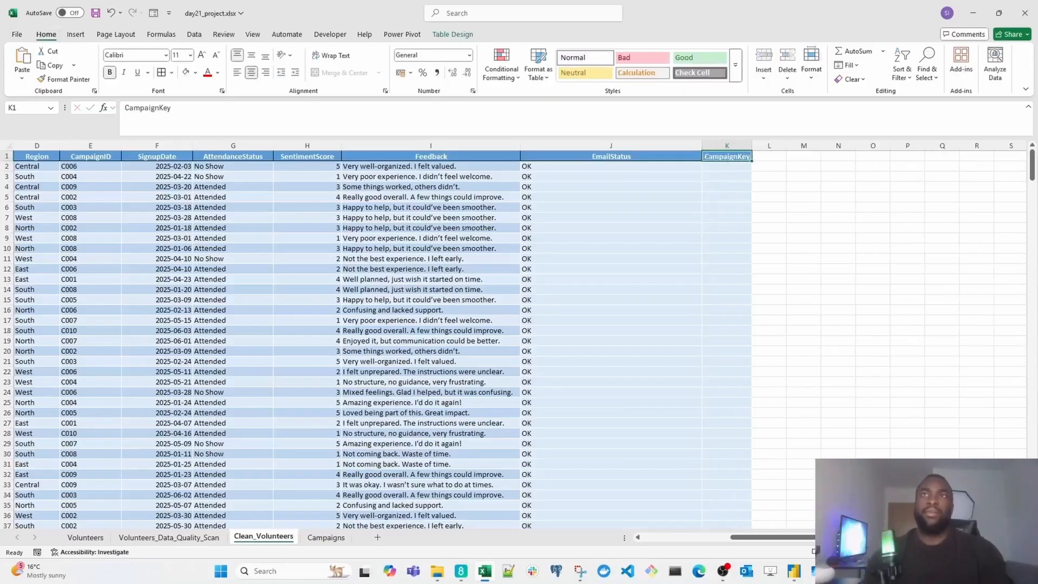
key(Down)
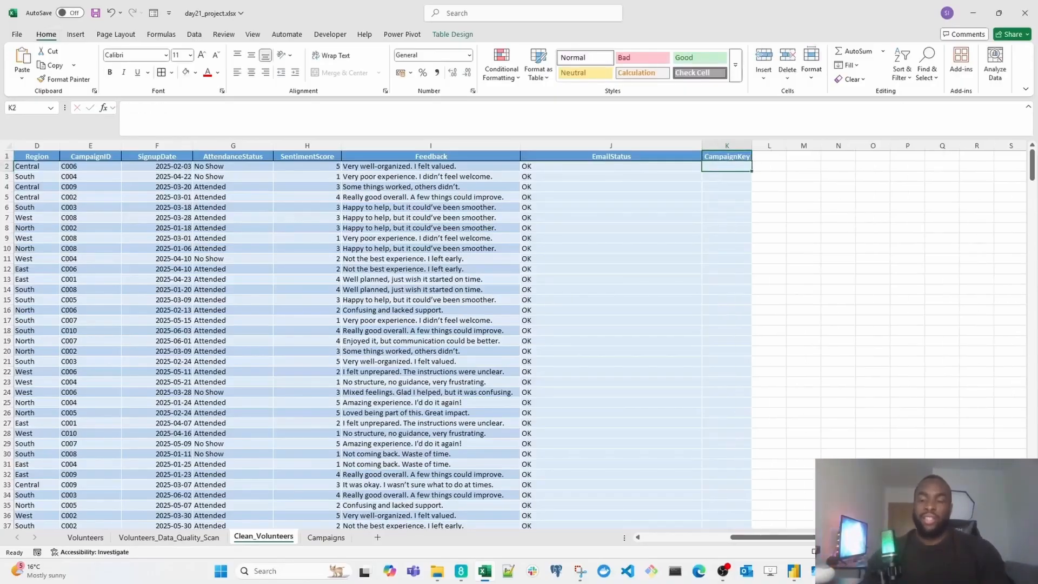
text(=)
key(Left)
key(Left)
key(Left)
key(Left)
key(Left)
key(Left)
key(Left)
key(Left)
key(Left)
key(Left)
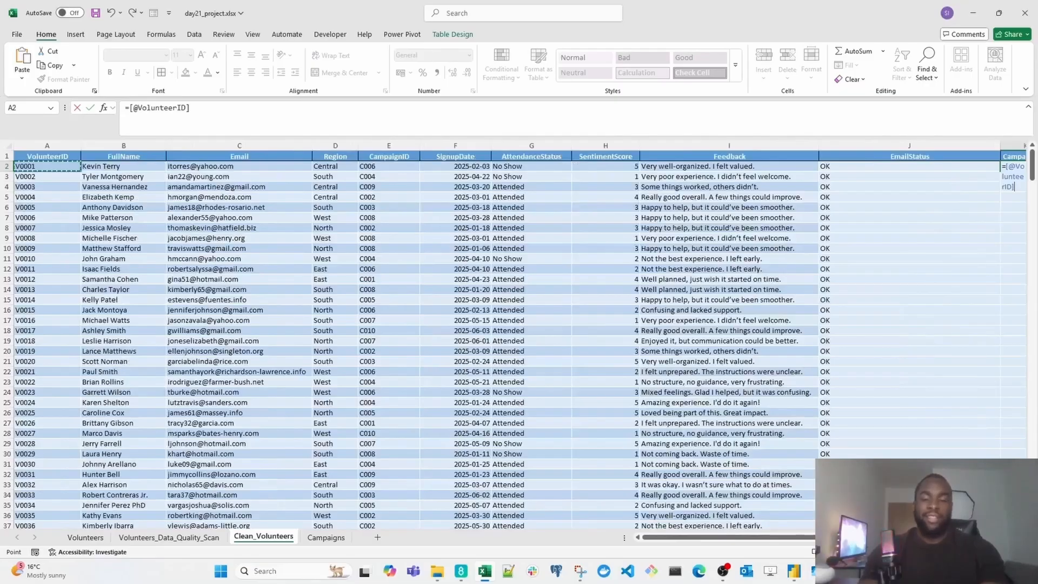
text(&"_)
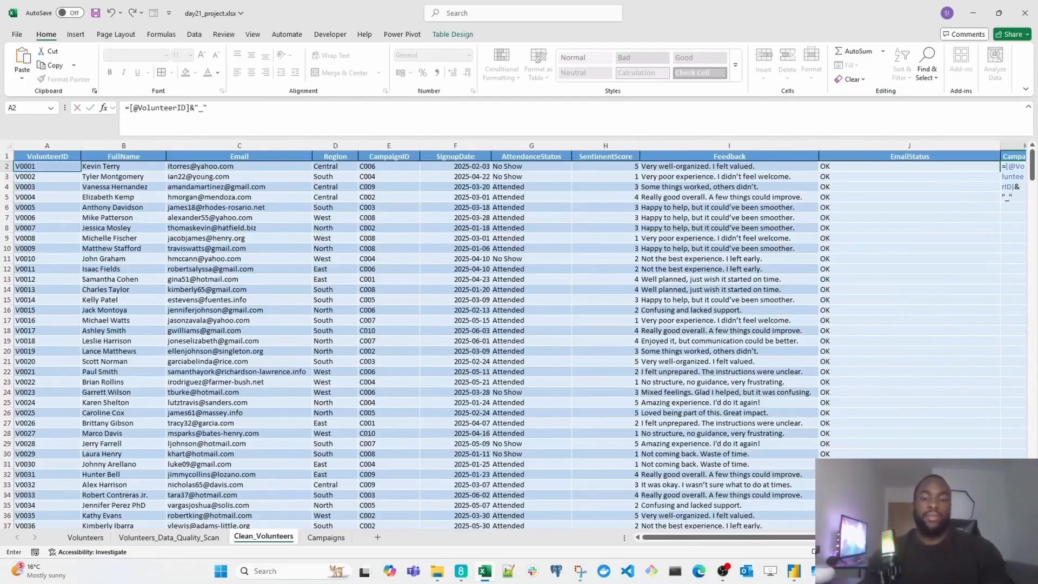
text("&)
key(Left)
key(Left)
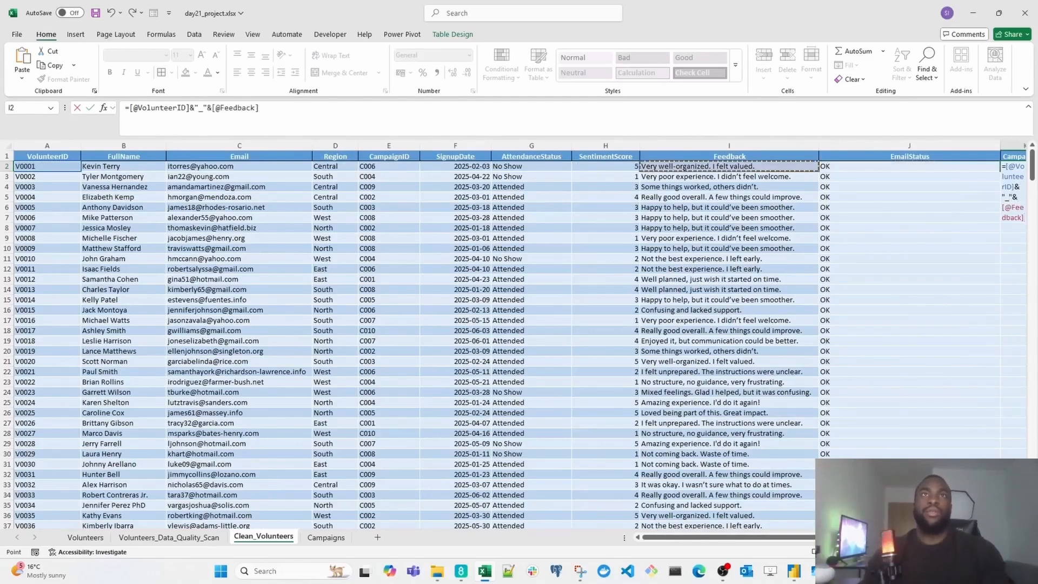
key(Left)
key(Left)
key(Left)
key(Left)
key(Return)
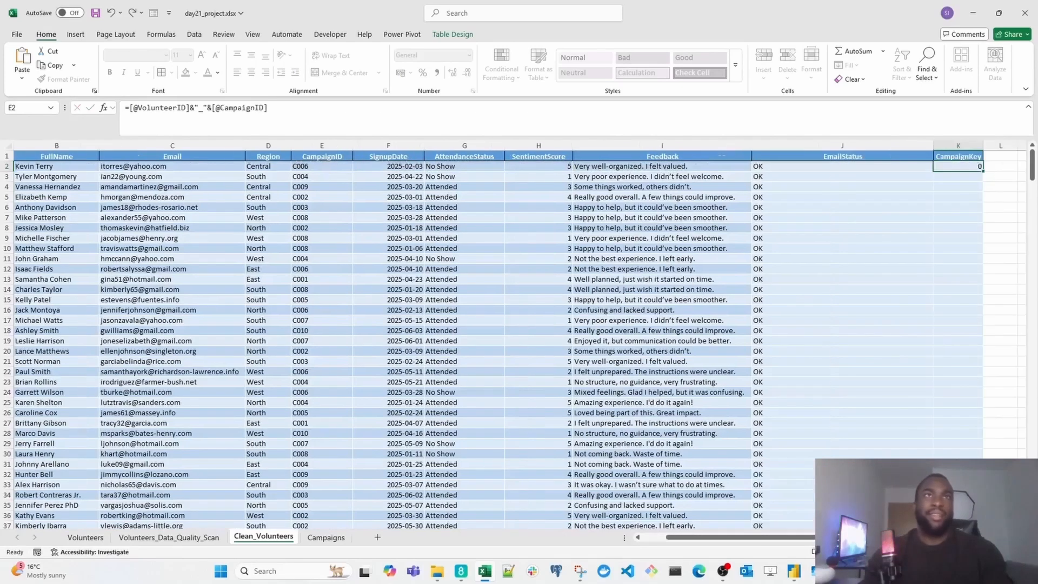
- Add an AttendanceFlag column header in L1, directly after CampaignKey, and autofit the column's width
key(Up)
key(Up)
key(Right)
key(Right)
key(Right)
key(Right)
key(Right)
key(Right)
key(Left)
key(Left)
key(Left)
key(Left)
key(Left)
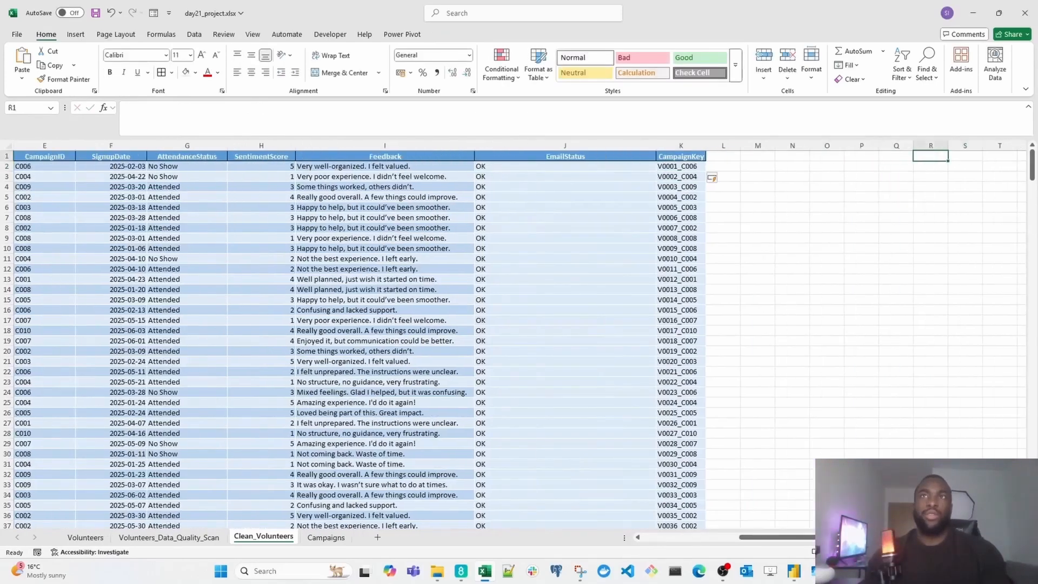
text(Attendance)
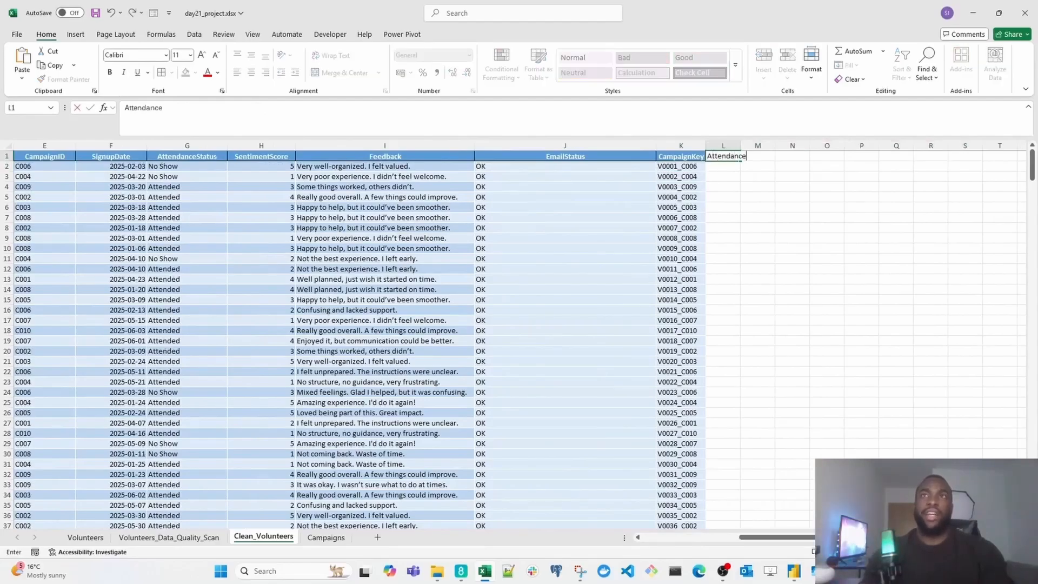
text(Flag)
key(Return)
key(Up)
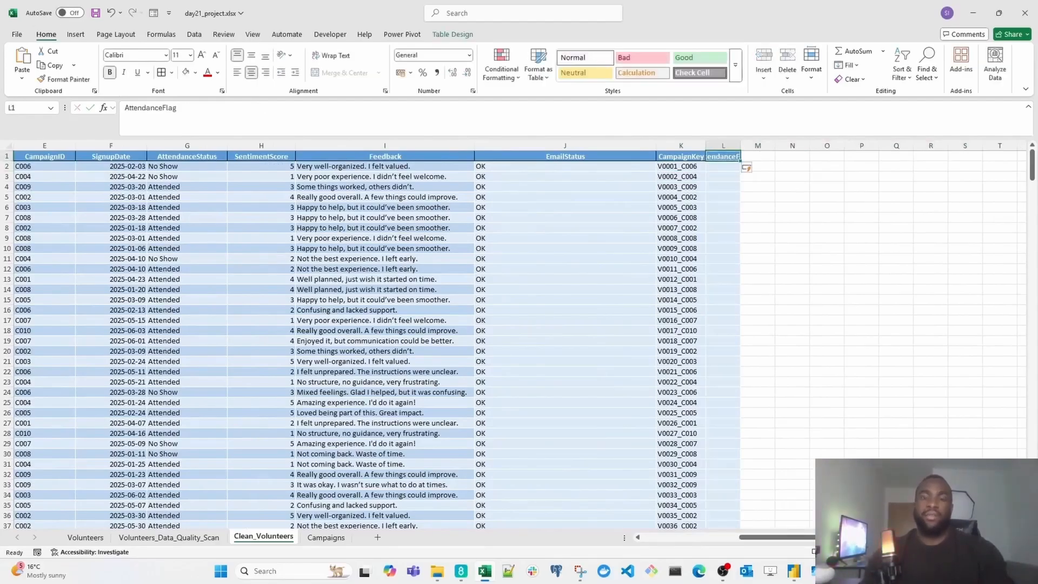
key(alt+h)
key(o)
key(i)
key(Down)
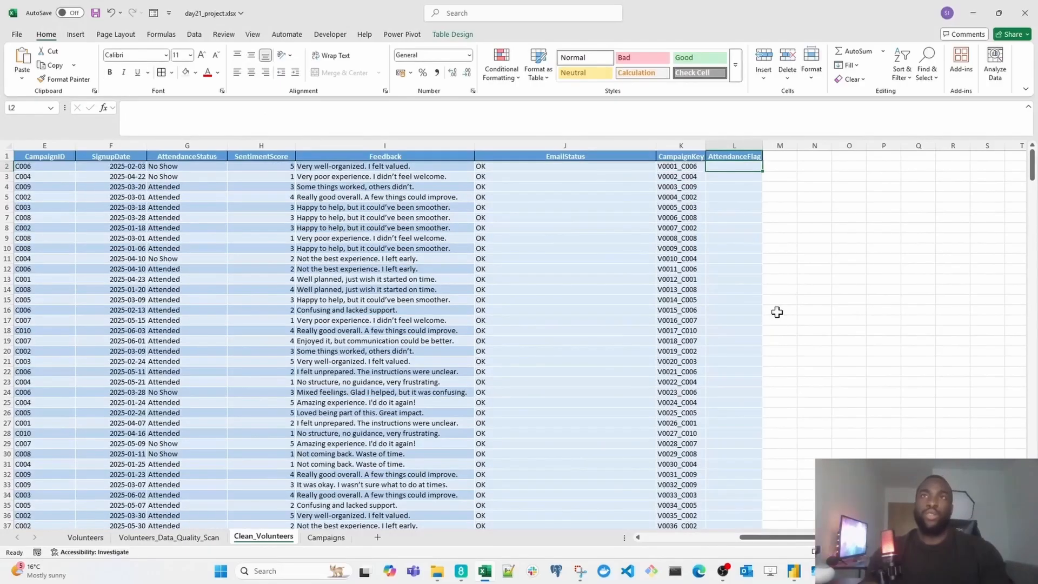
text(=IF()
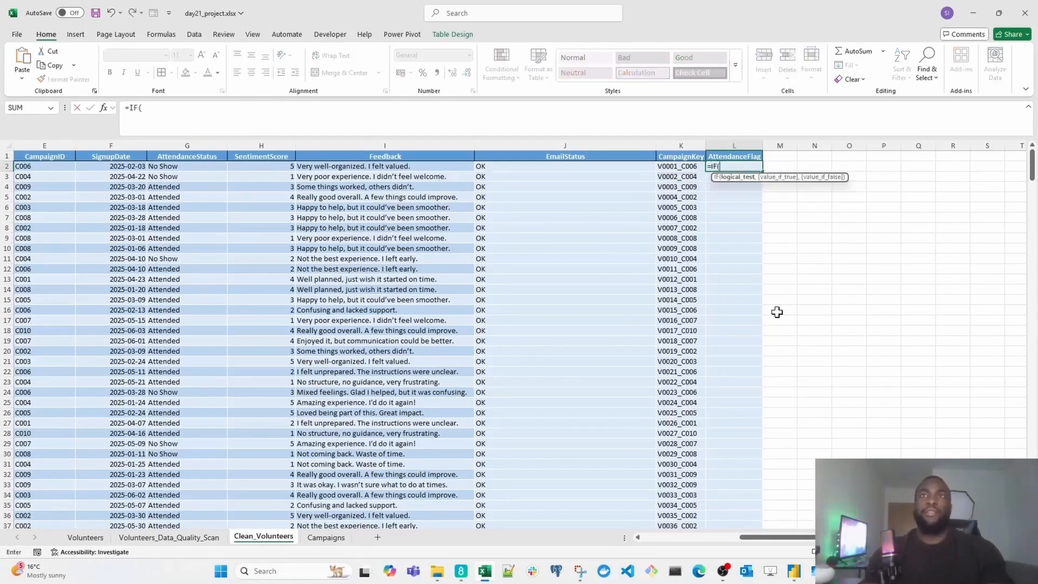
key(Left)
key(Left)
key(Left)
key(Left)
key(Left)
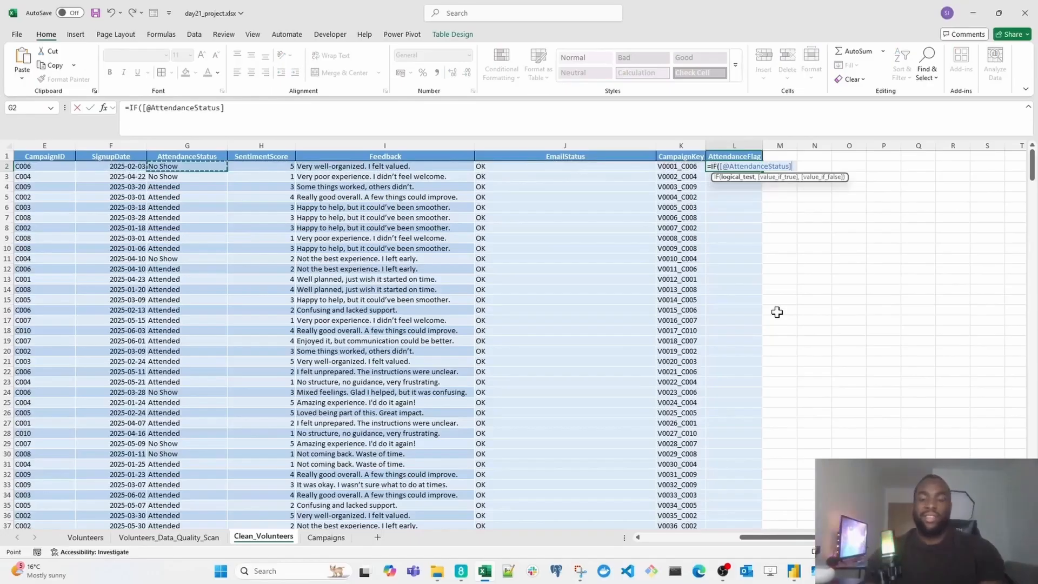
text(="No Show","Did)
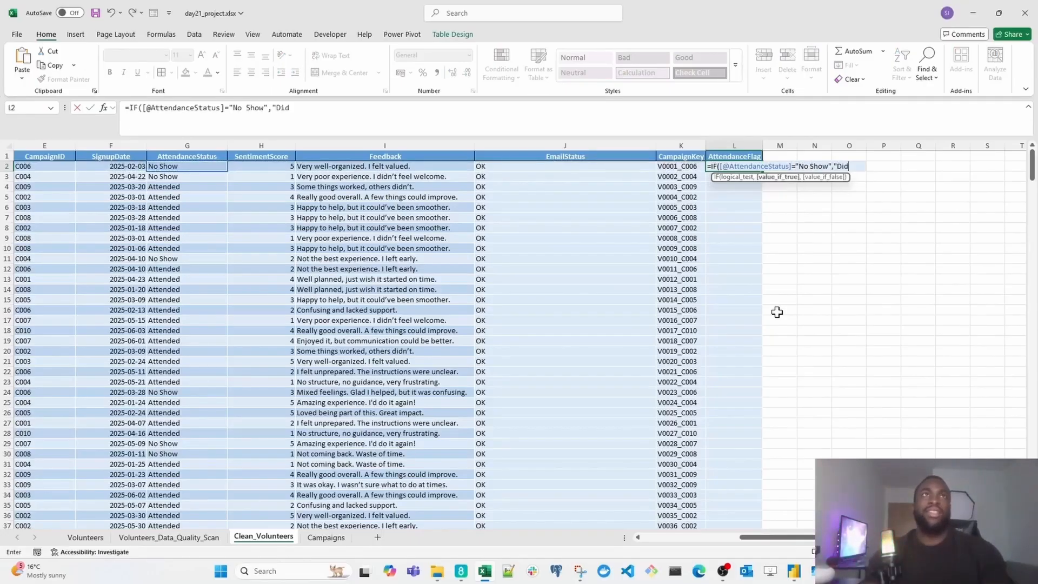
text( Not Attend)
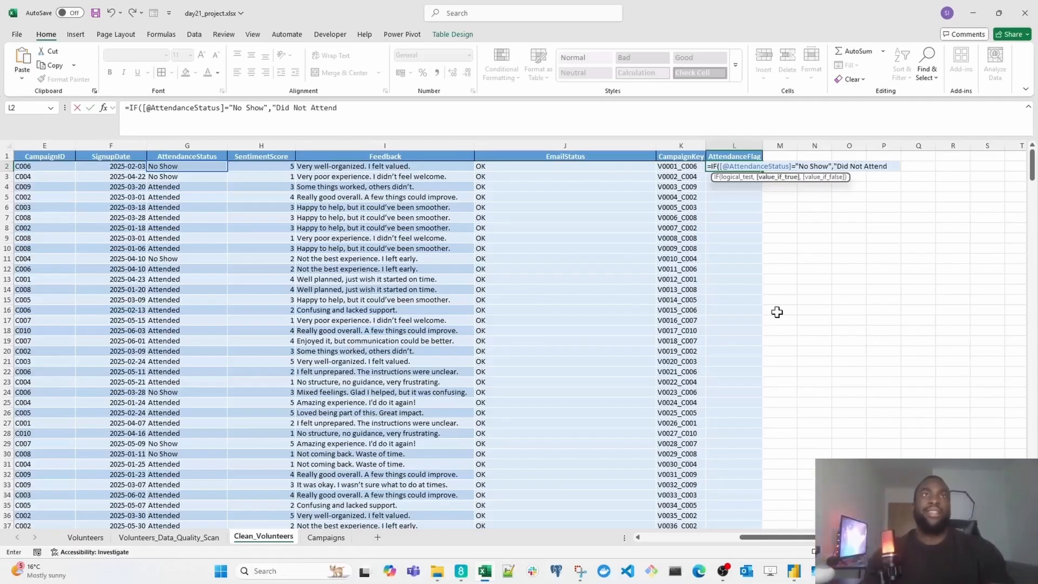
text(","Att)
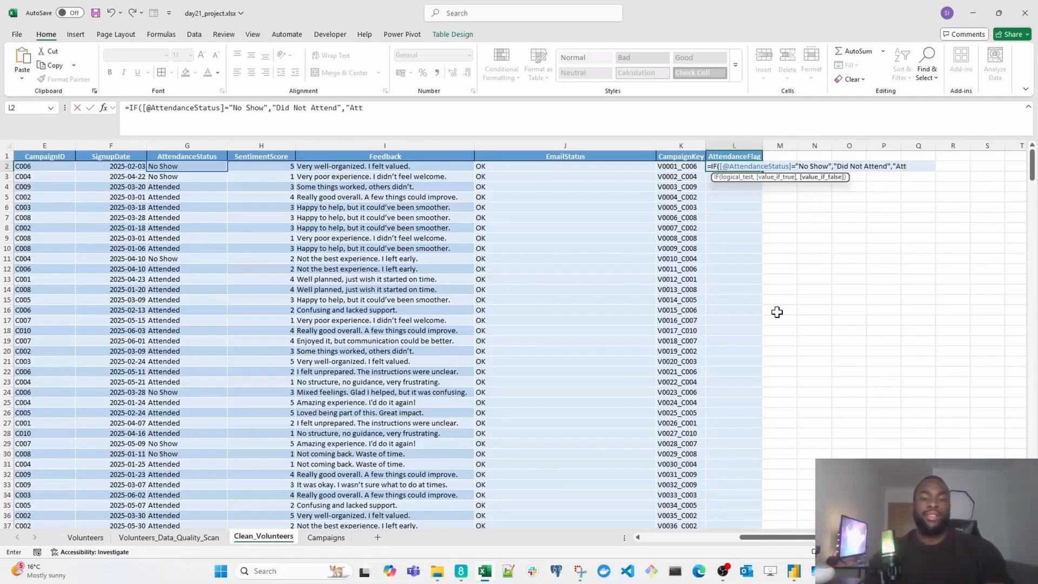
text(ended"))
key(Return)
key(Up)
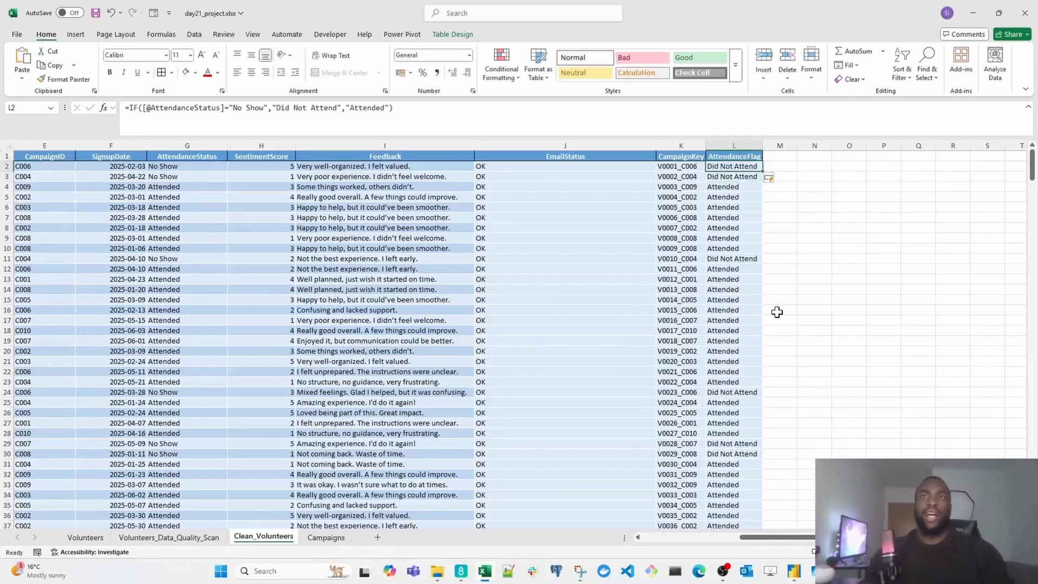
key(ctrl+Down)
key(ctrl+Up)
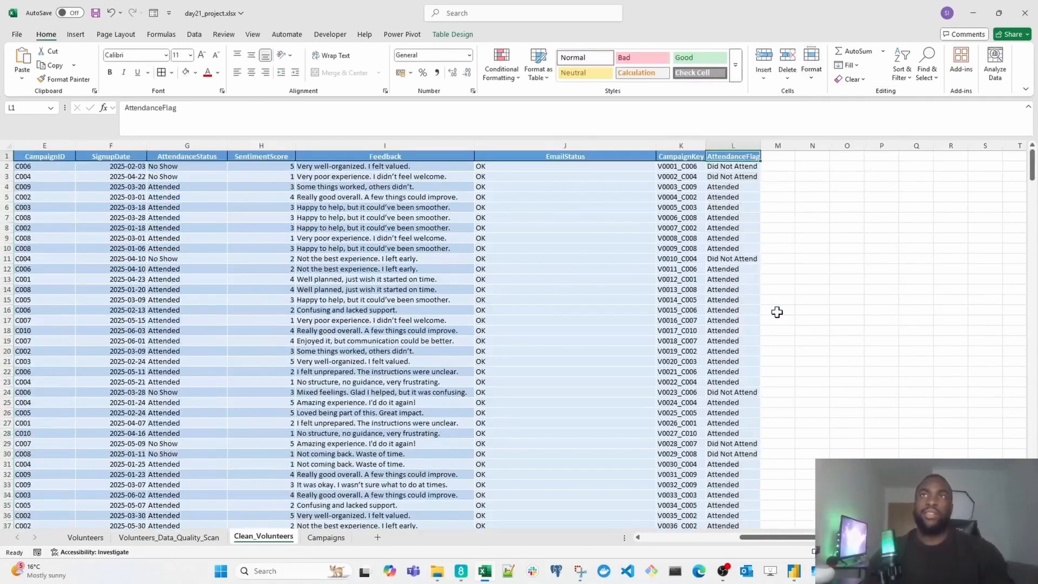
key(ctrl+shift+Down)
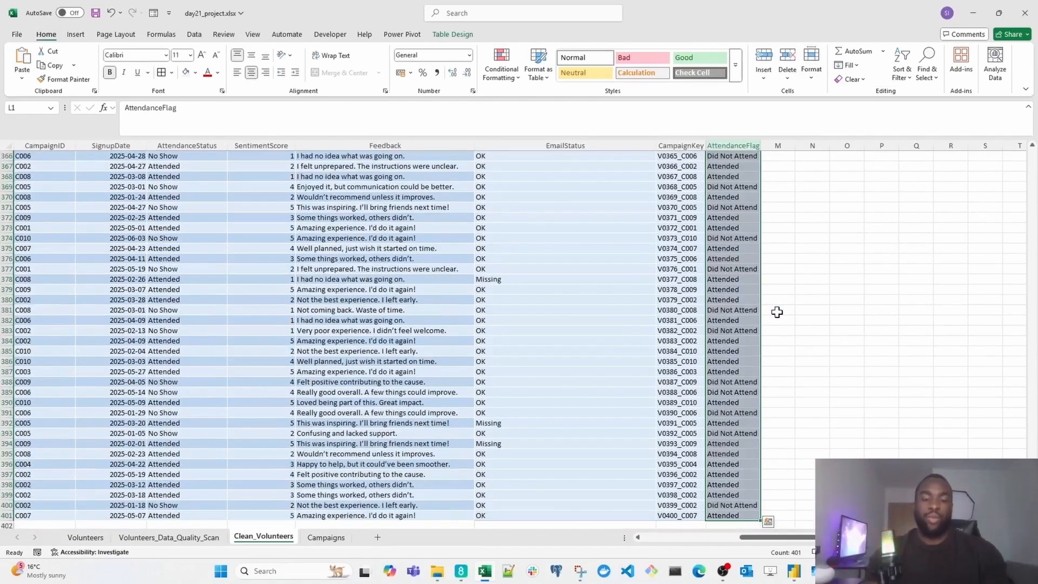
key(ctrl+Up)
key(Down)
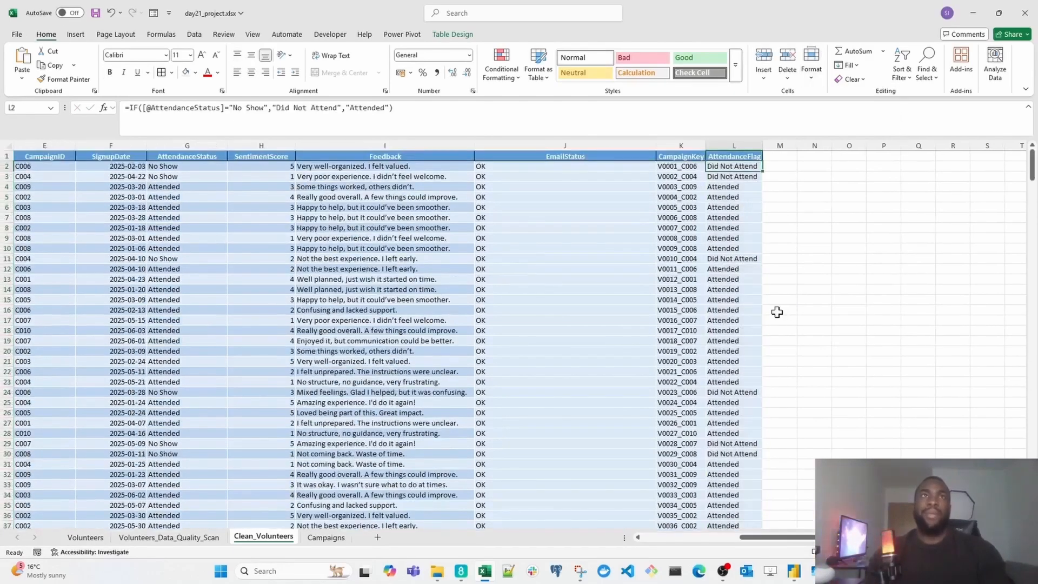
- Add a CampaignName column header in M1, directly after AttendanceFlag, and autofit the column's width
key(Down)
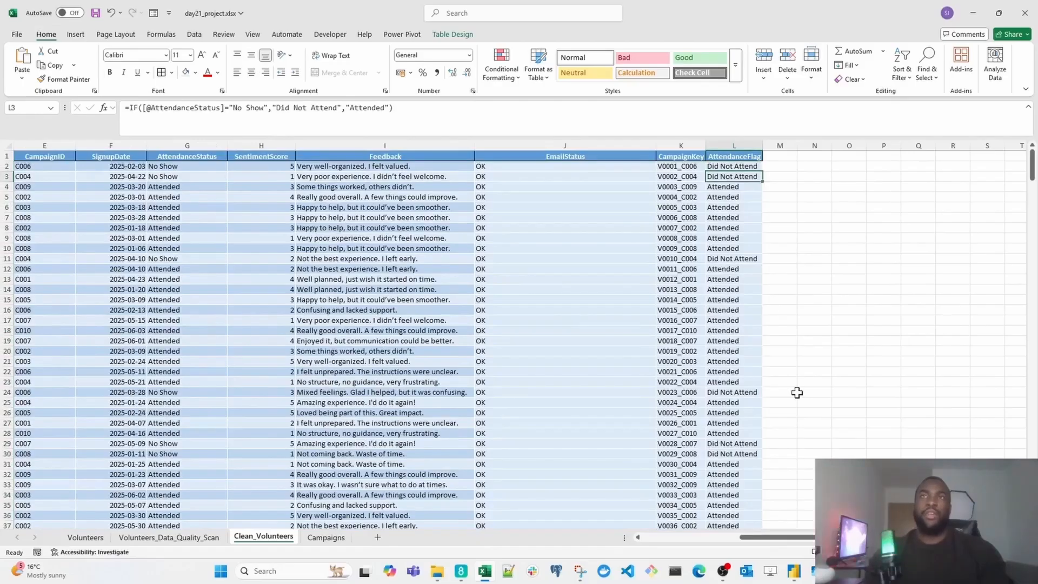
key(ctrl+Up)
key(Right)
text(C)
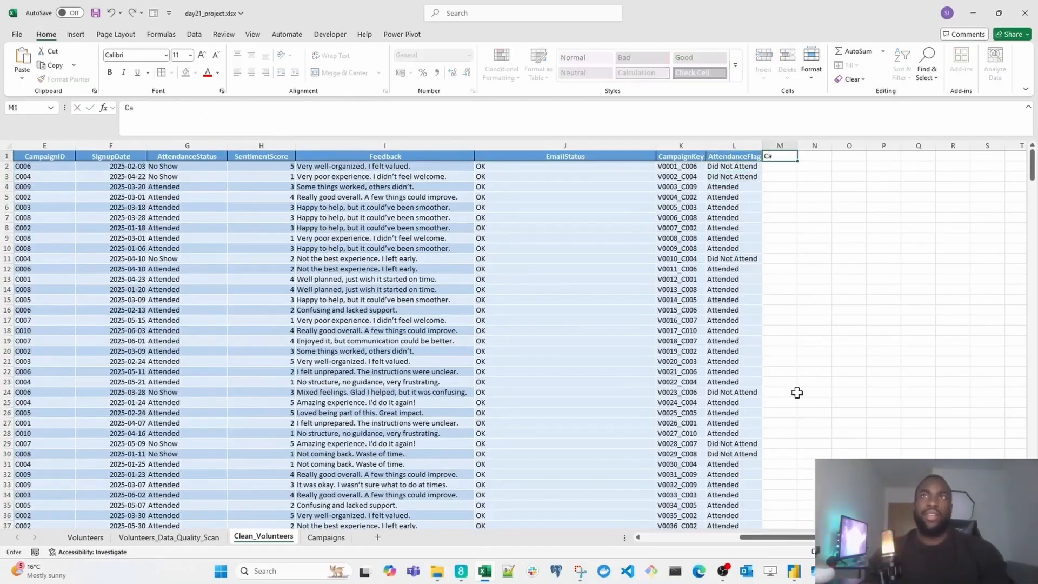
text(ampaignName)
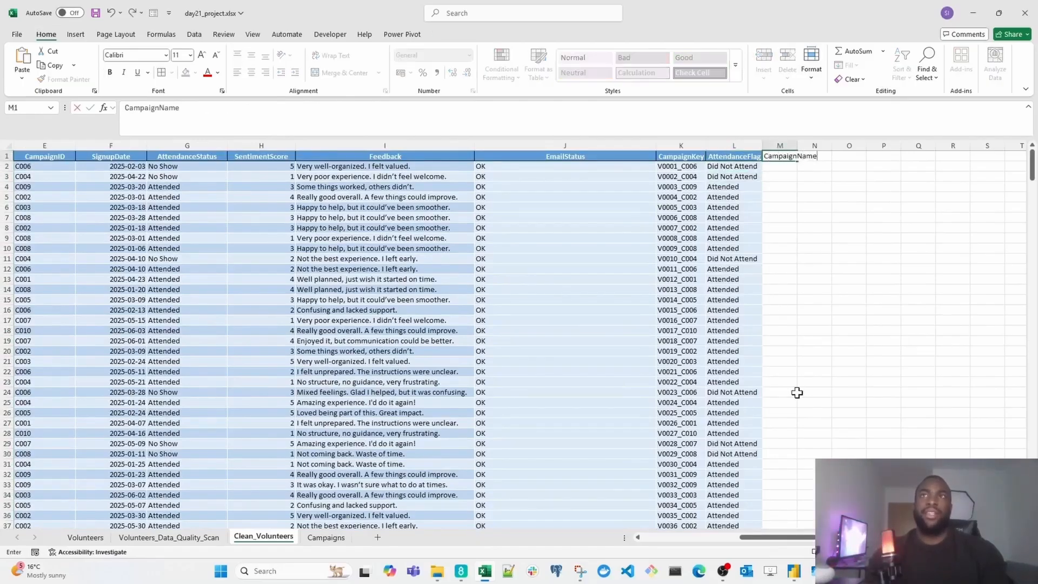
key(ctrl+Return)
key(o)
key(i)
key(Down)
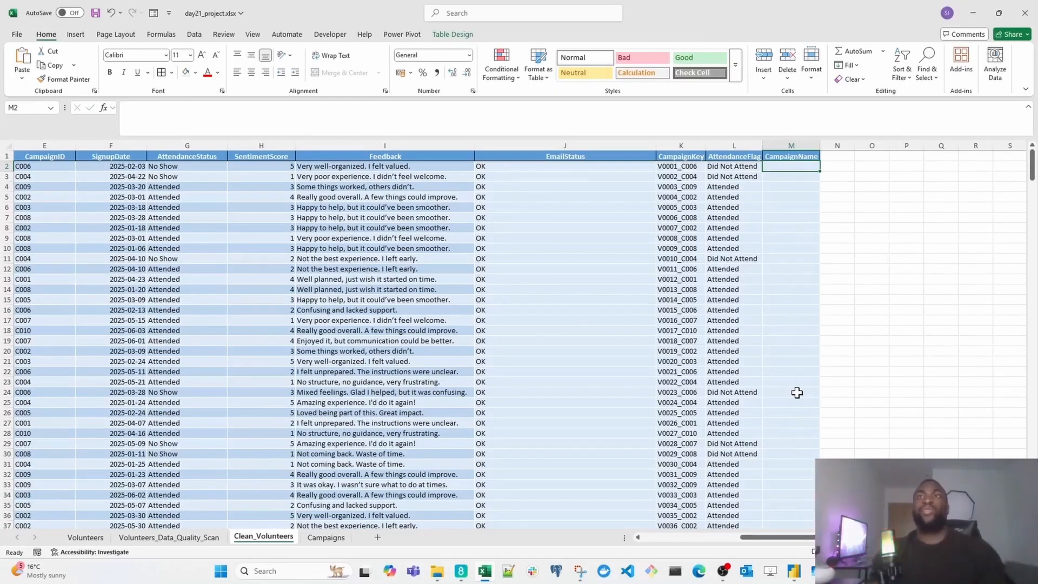
text(=x)
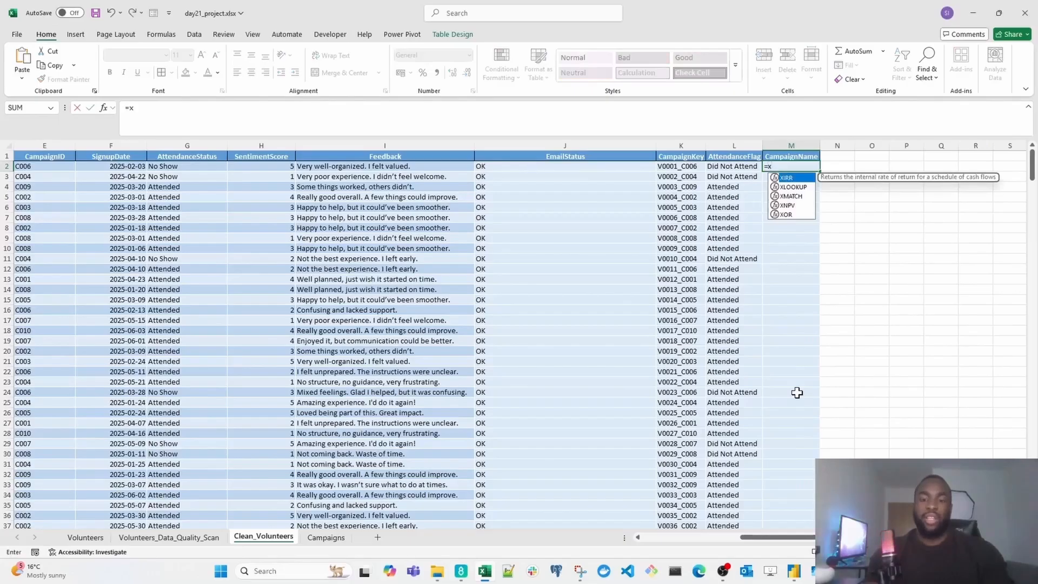
text(lo)
key(Tab)
key(Left)
key(Left)
key(Left)
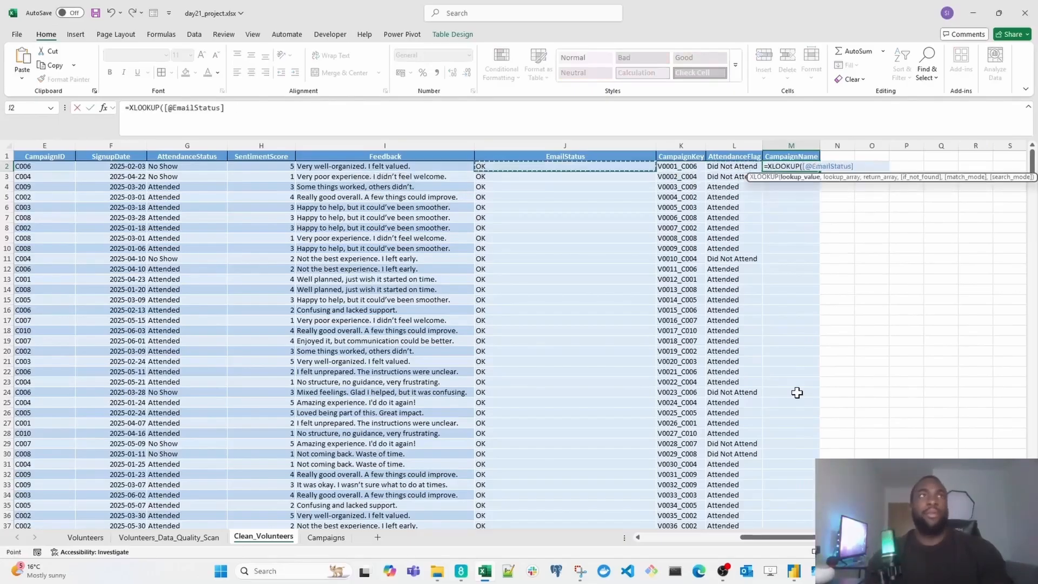
key(Left)
key(Left)
key(Left)
key(Left)
key(Left)
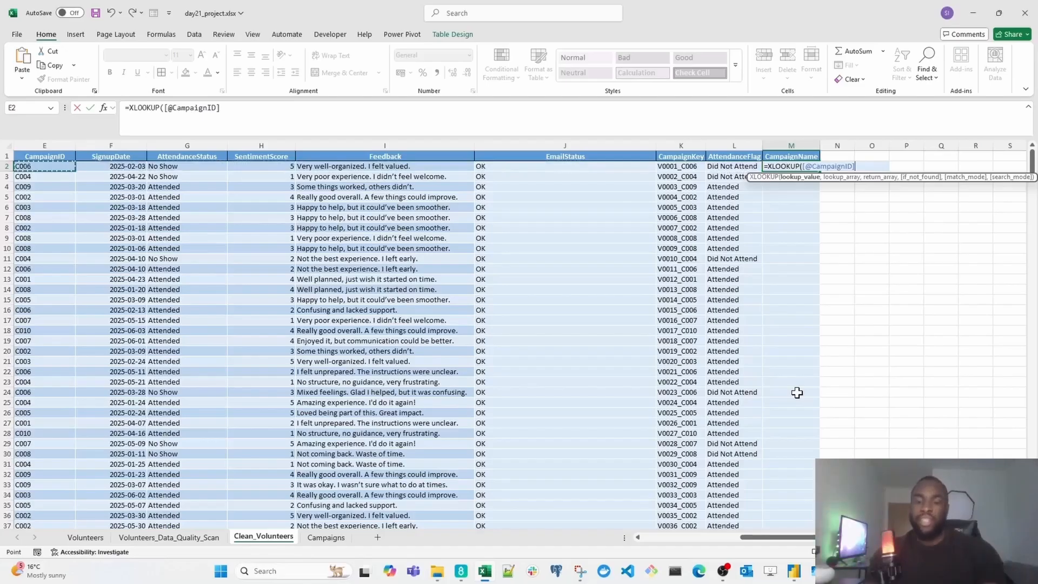
text(,)
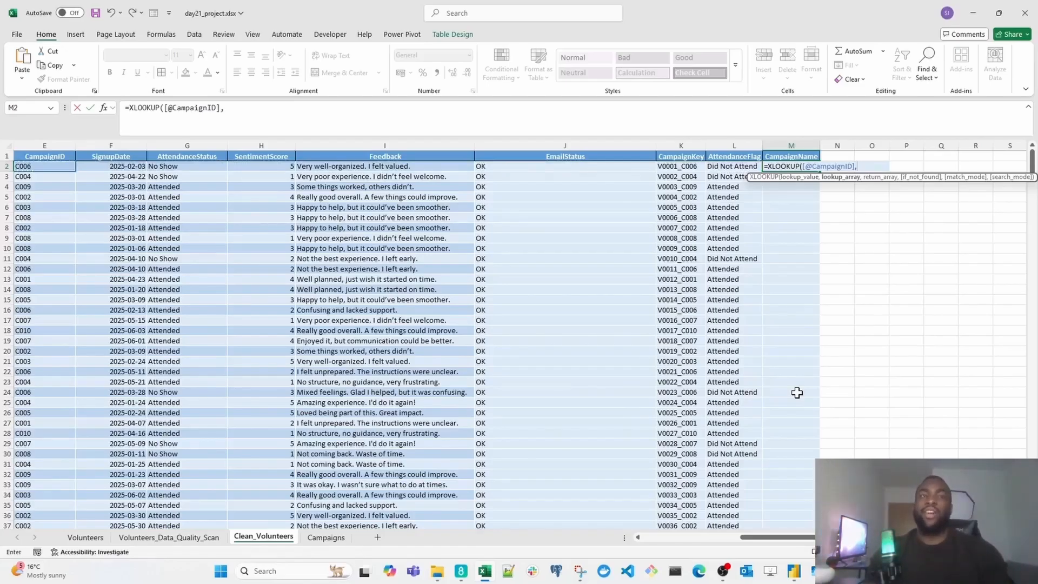
- Set the XLOOKUP's lookup array to CampaignTable[CampaignID] and its return array to CampaignTable[CampaignName] from the Campaigns sheet
key(ctrl+Page_Down)
key(ctrl+Up)
key(Down)
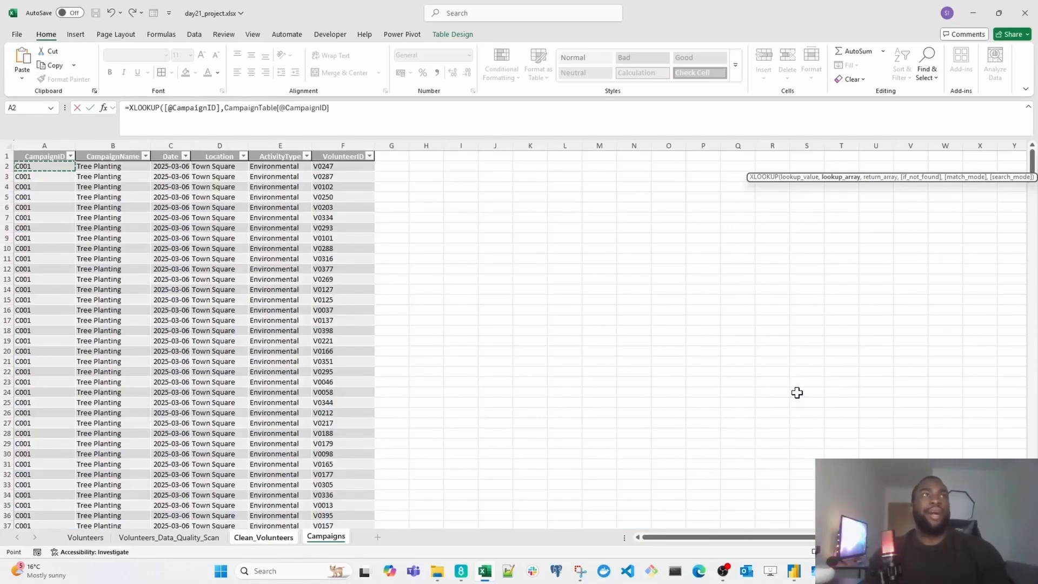
key(ctrl+shift+Down)
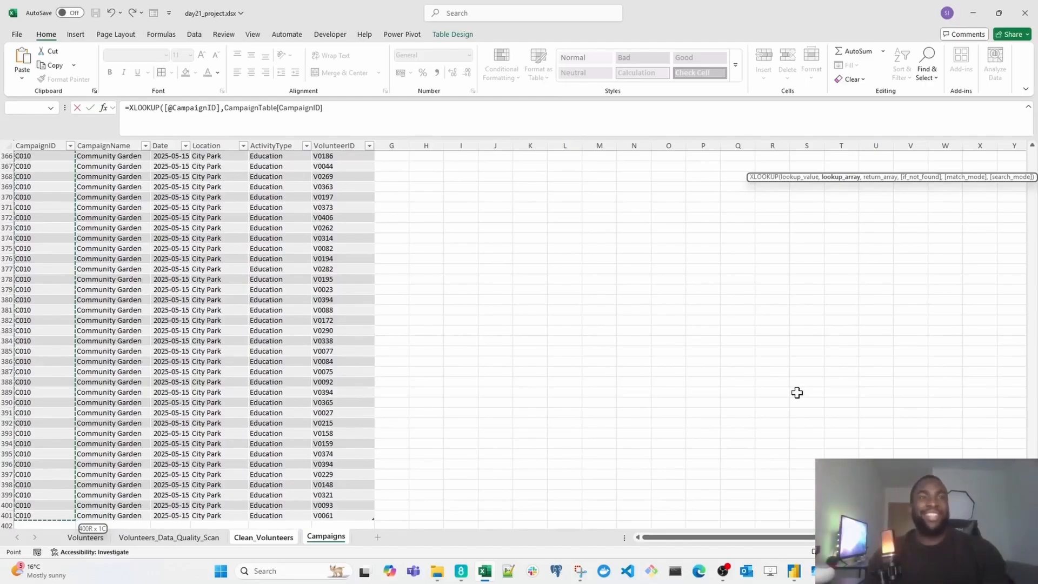
text(,)
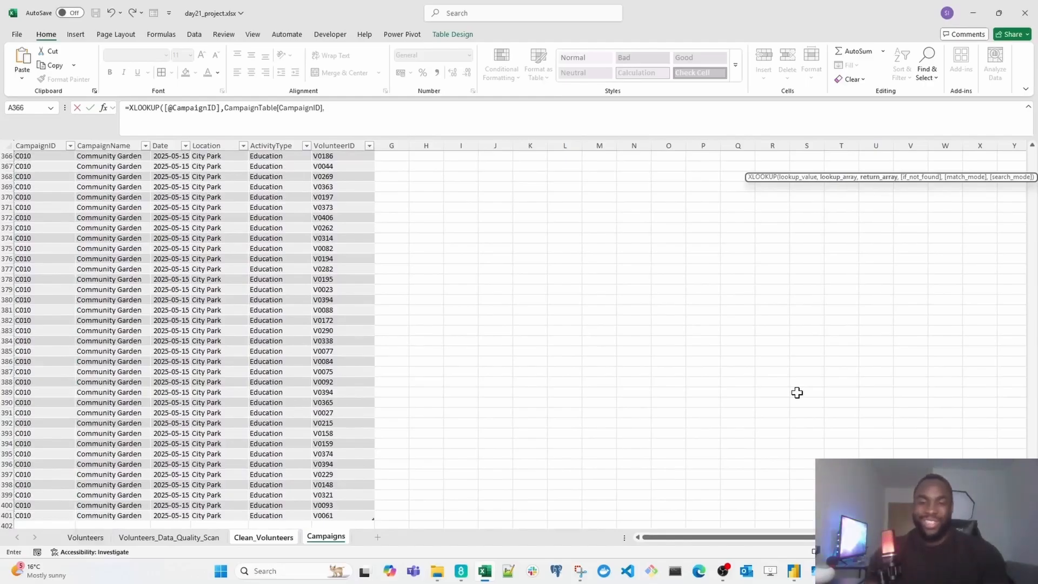
key(Right)
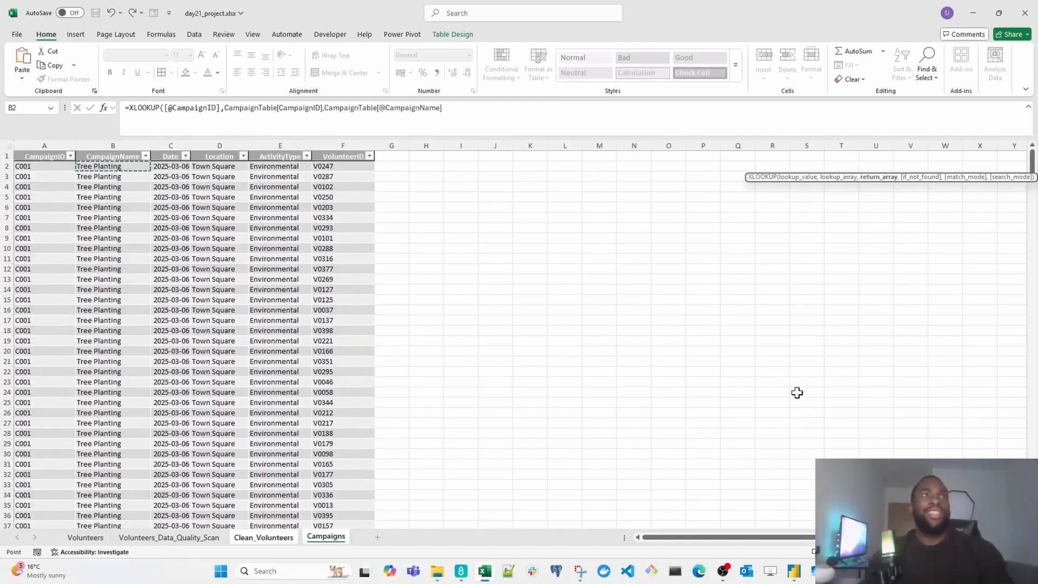
key(ctrl+shift+Down)
text(,)
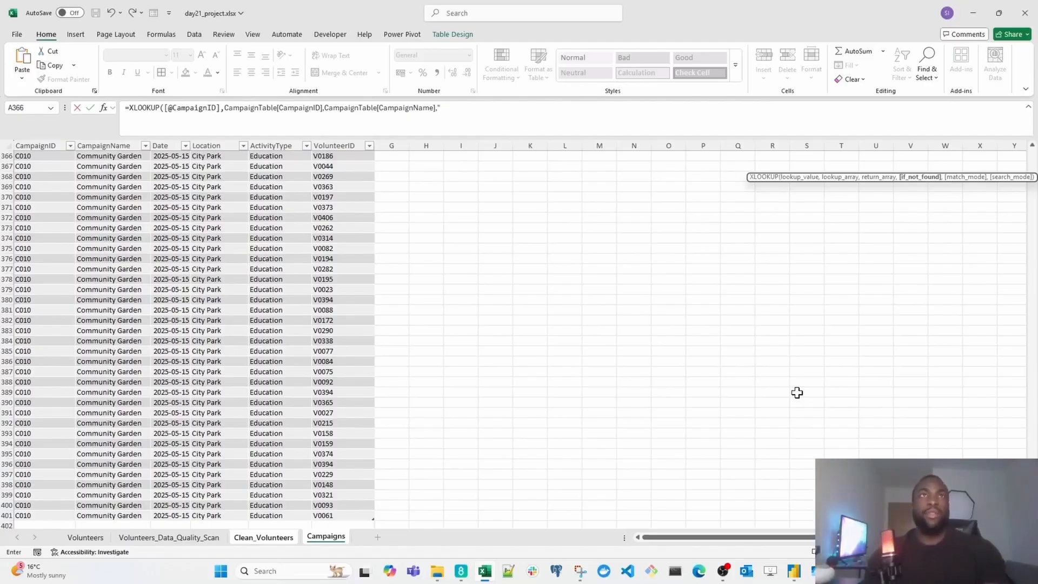
- Complete the XLOOKUP with the not-found text "No CampaignName found for this CampaignID given." and commit it to fill the column
text(N)
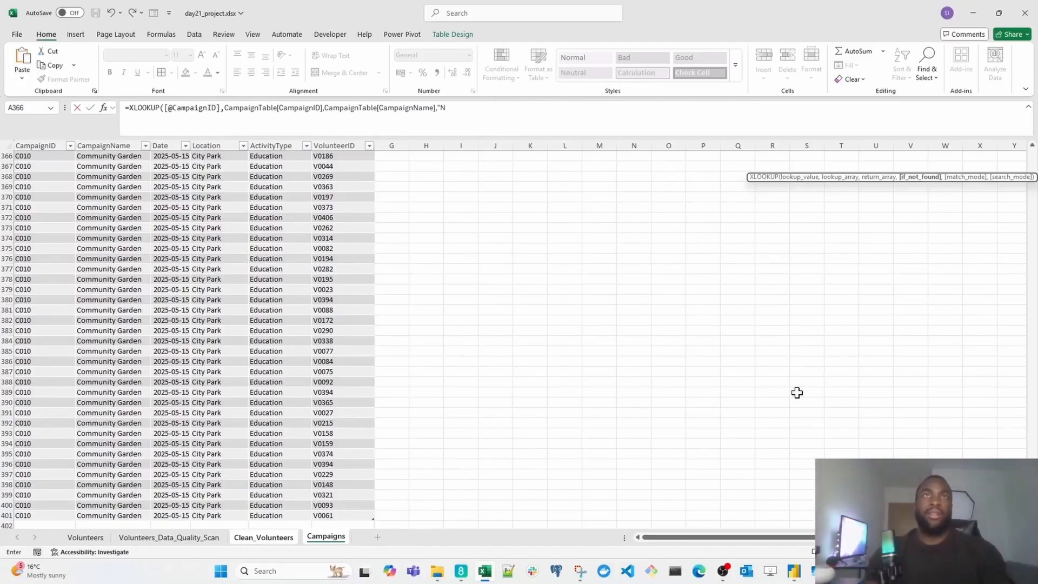
text(o Campia)
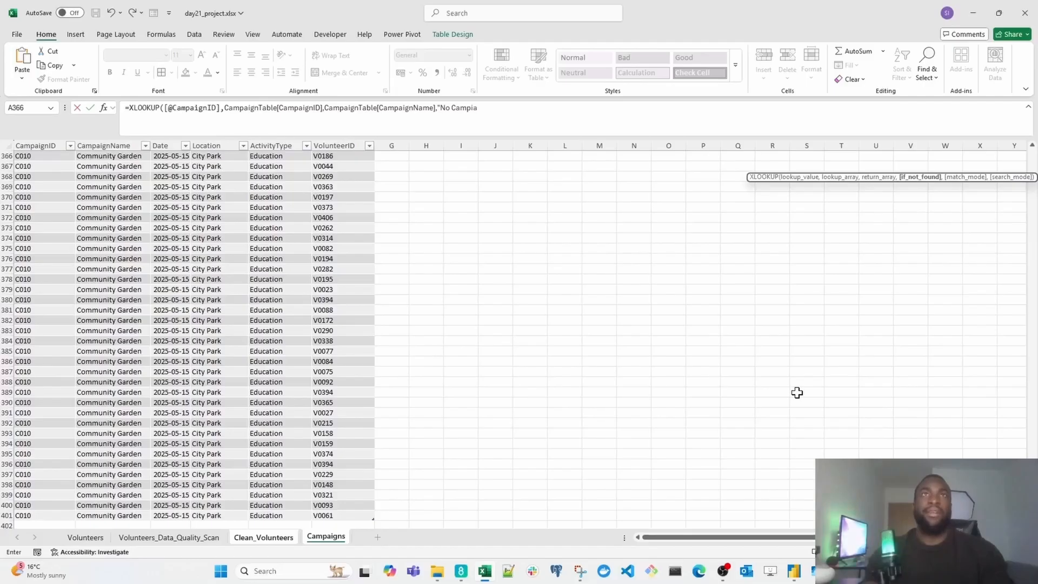
key(BackSpace)
key(BackSpace)
text(aignName)
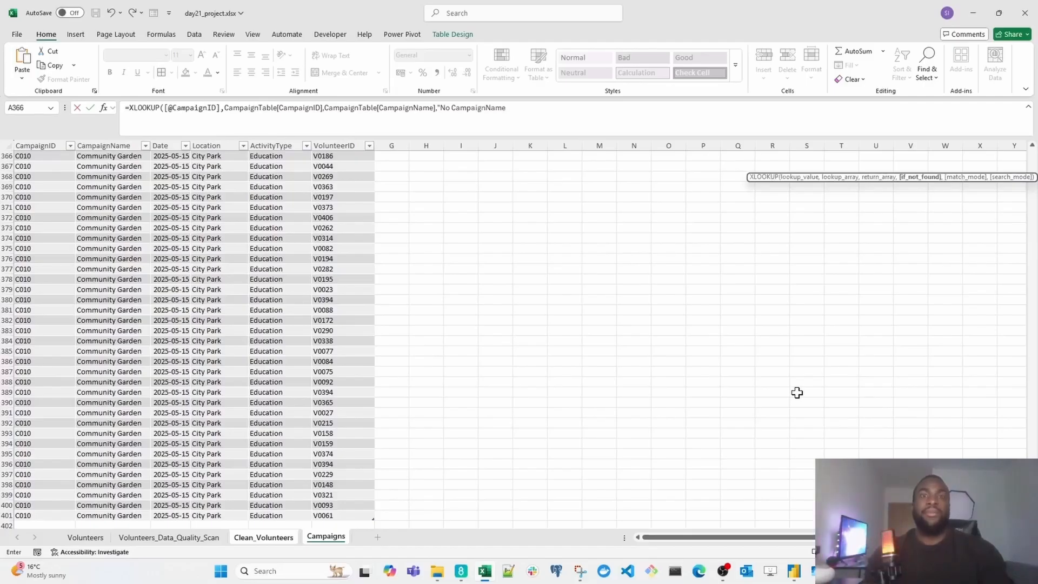
text( found for t)
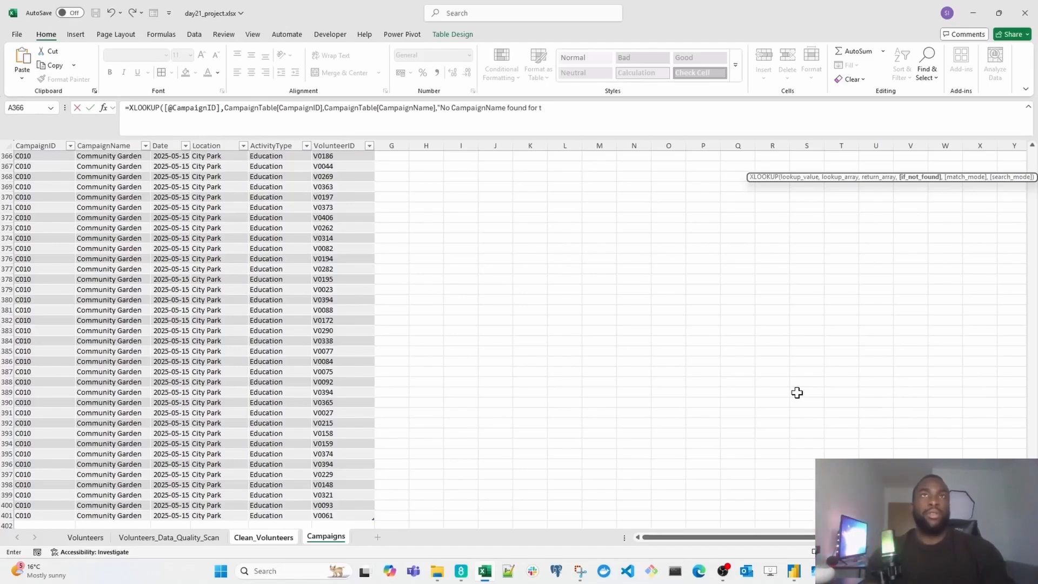
text(his Cam)
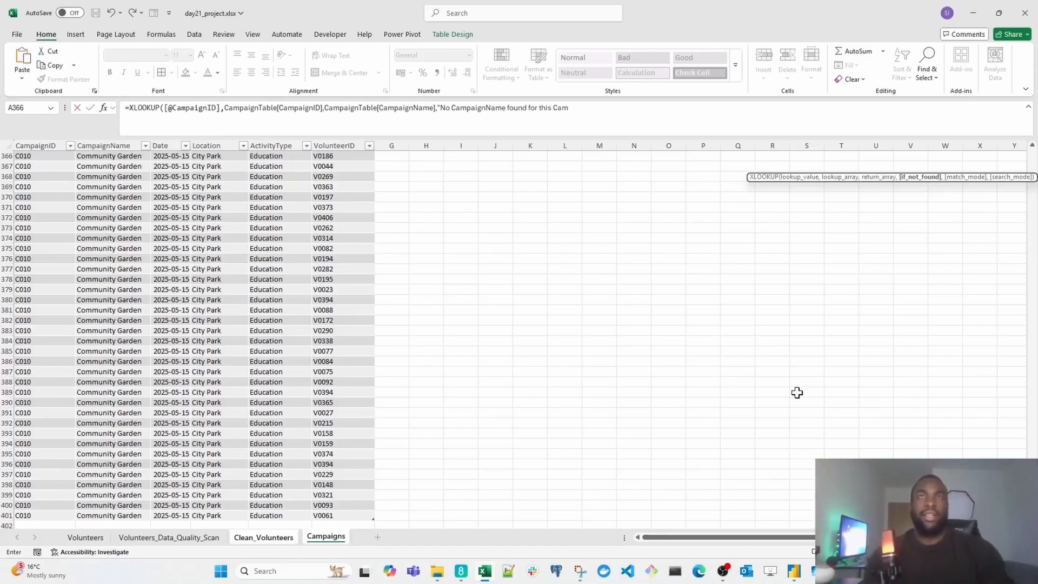
text(paignID)
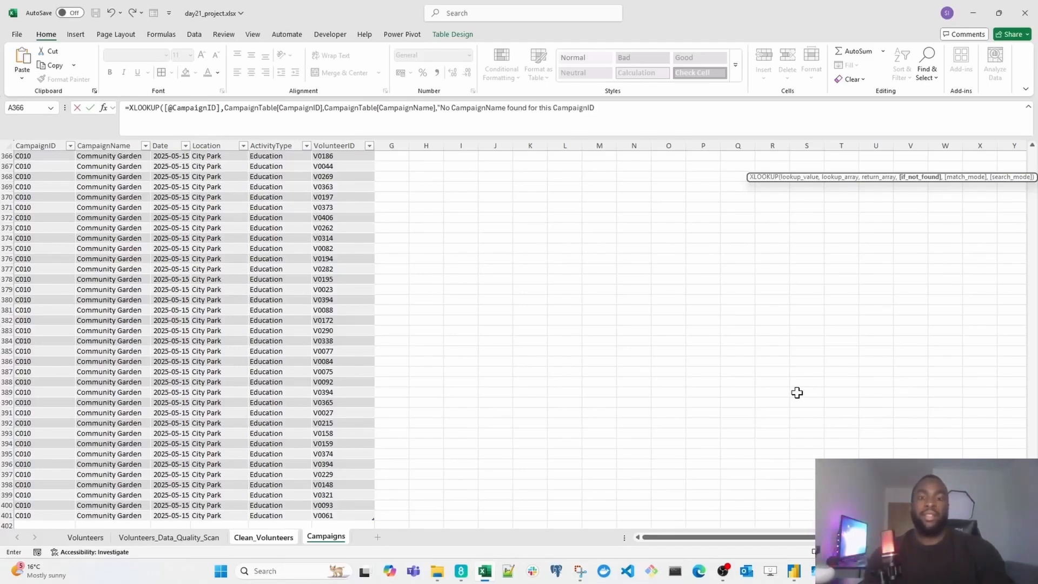
text( i)
text(ive.)
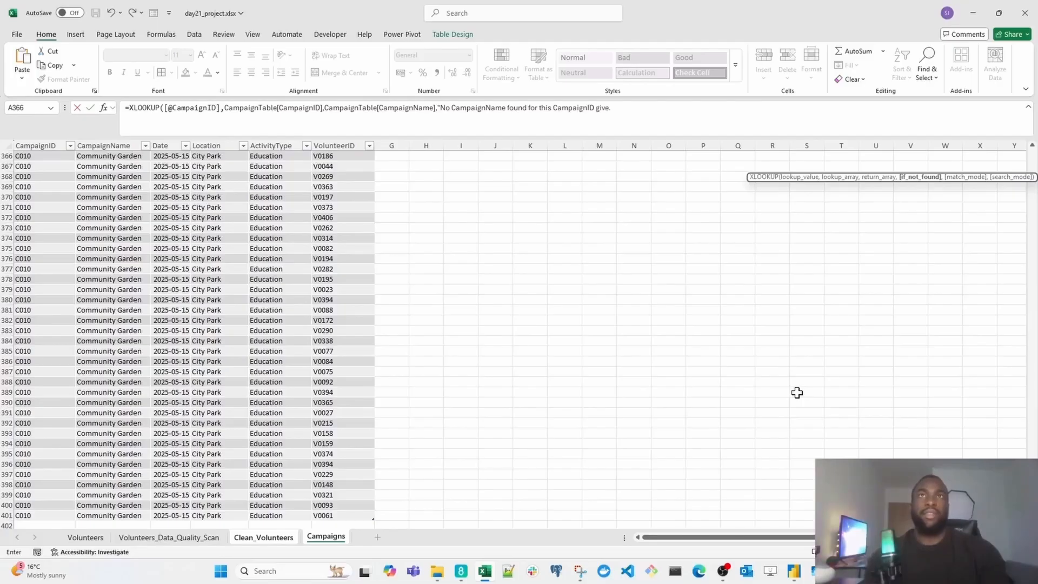
key(BackSpace)
text(n."))
key(ctrl+Return)
- Autofit the CampaignName column to its looked-up values down to the last row, then return to its first rows
key(ctrl+shift+Down)
key(alt+h)
key(o)
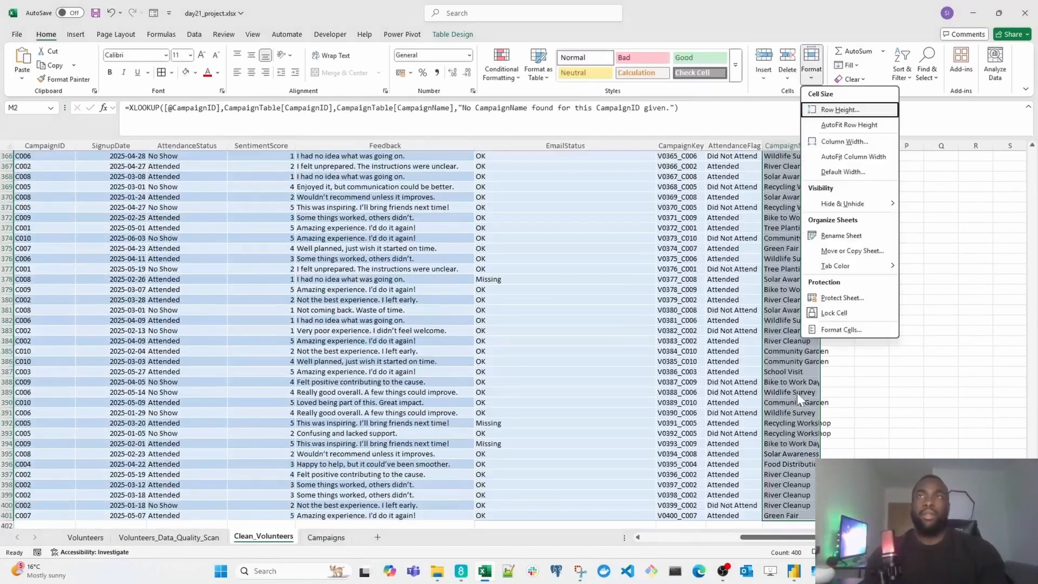
key(i)
key(ctrl+Up)
key(Down)
key(Down)
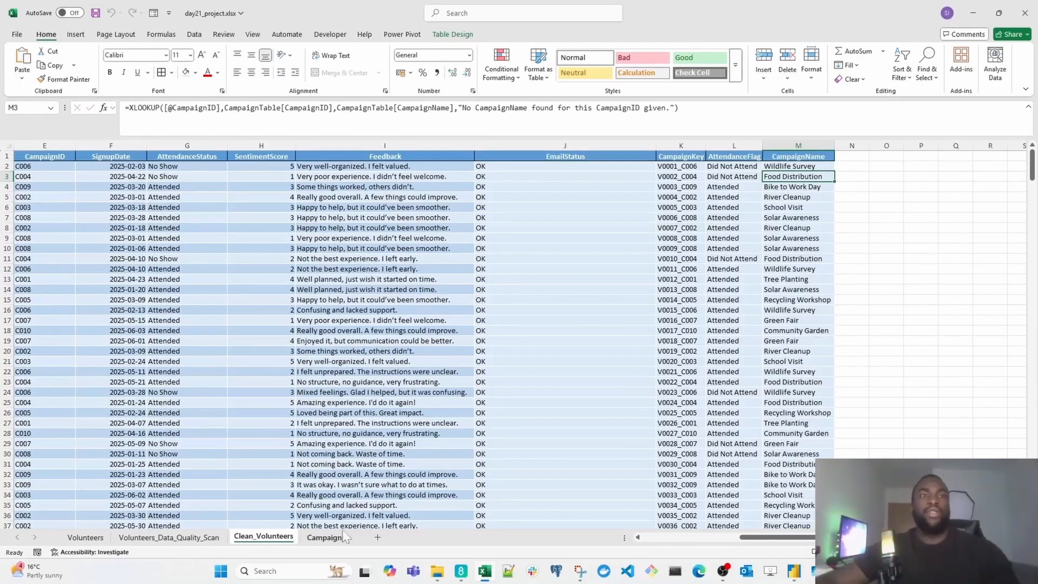
- Add a new sheet after Clean_Volunteers and name it Volunteer_Impact_Dashboard
click(378, 537)
double_click(318, 537)
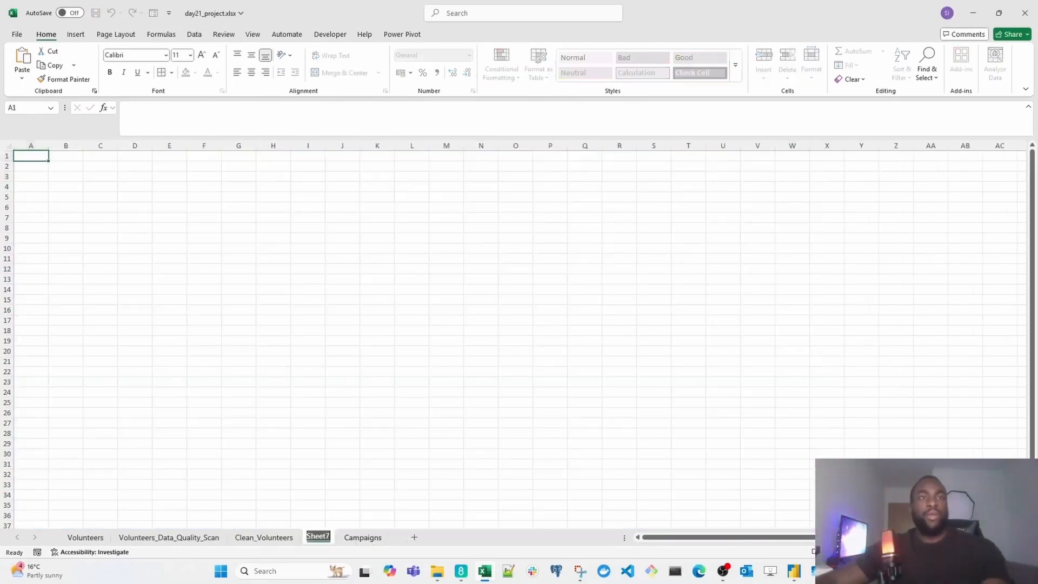
text(Volunteer)
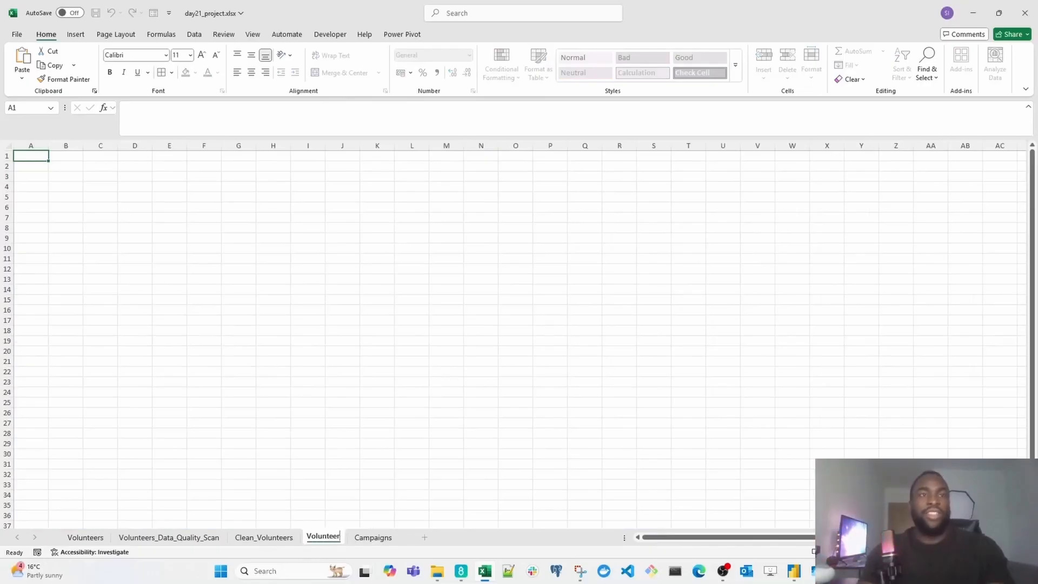
text(_Data)
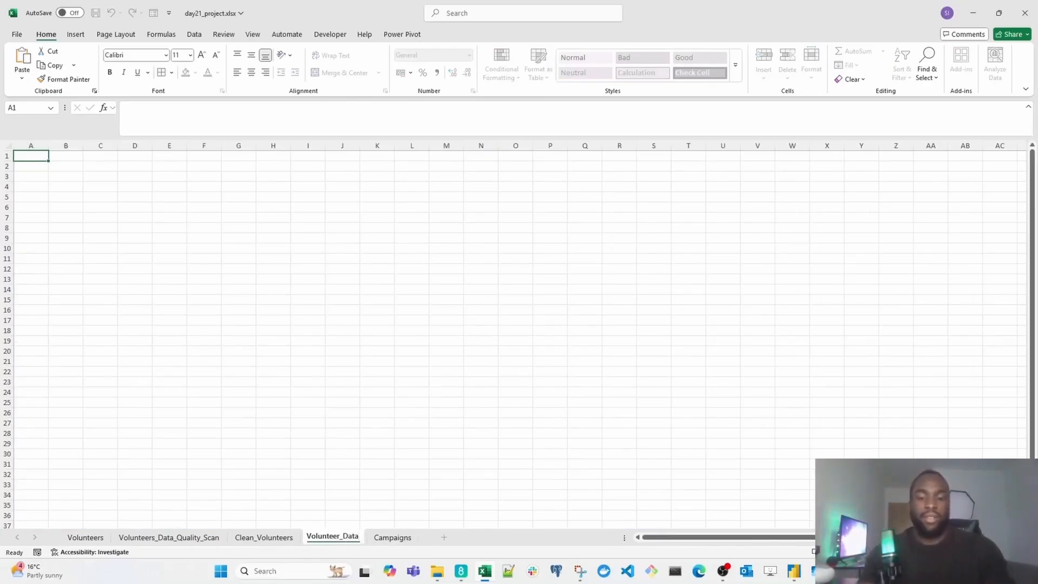
text(_Da)
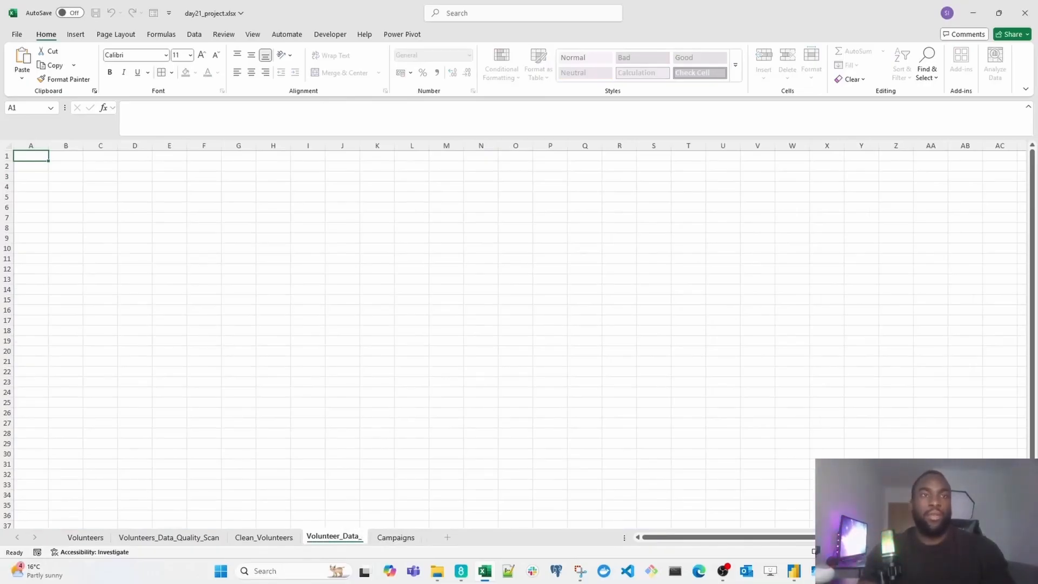
key(BackSpace)
key(BackSpace)
key(BackSpace)
key(BackSpace)
key(BackSpace)
key(BackSpace)
key(BackSpace)
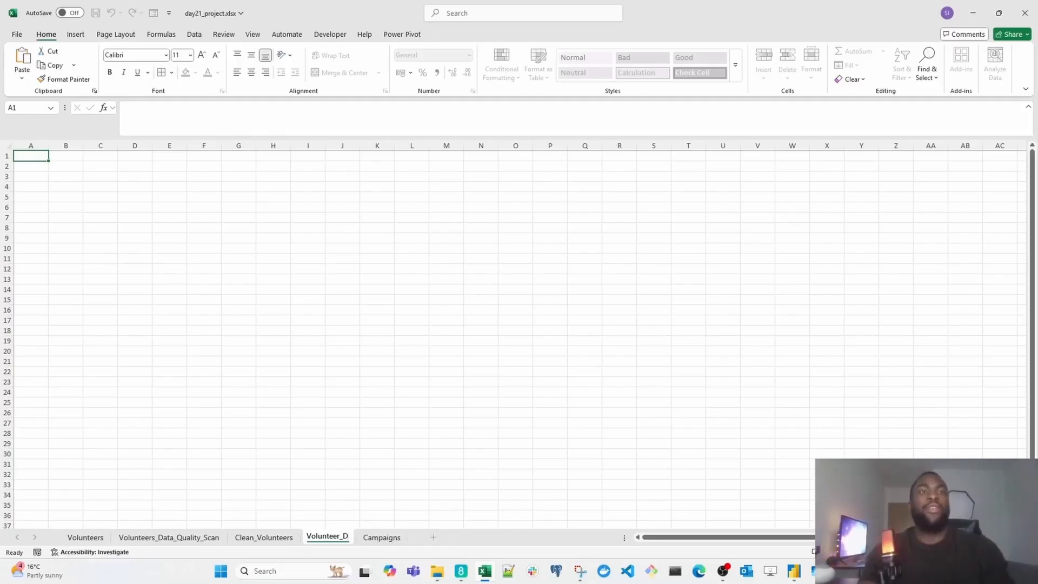
text(Impact_)
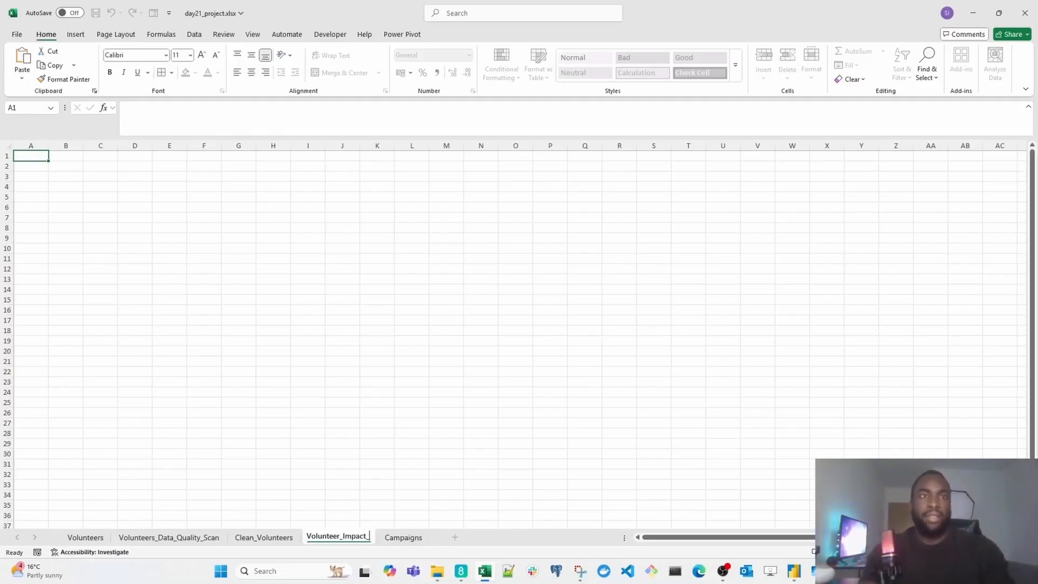
text(Dashboard)
key(Return)
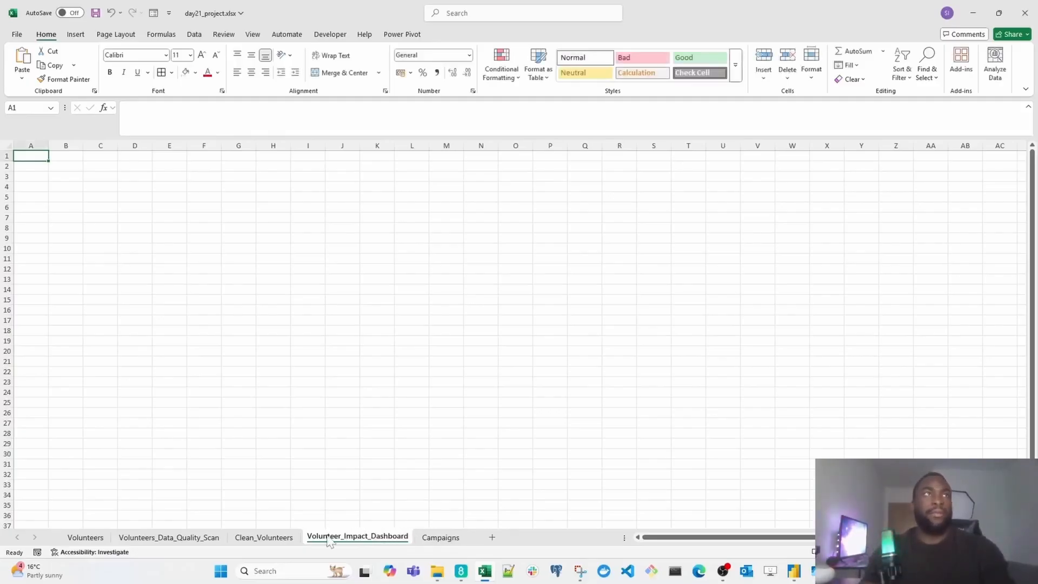
- Enter the dashboard title VOLUNTEER IMPACT in cell B1 in capitals
key(Right)
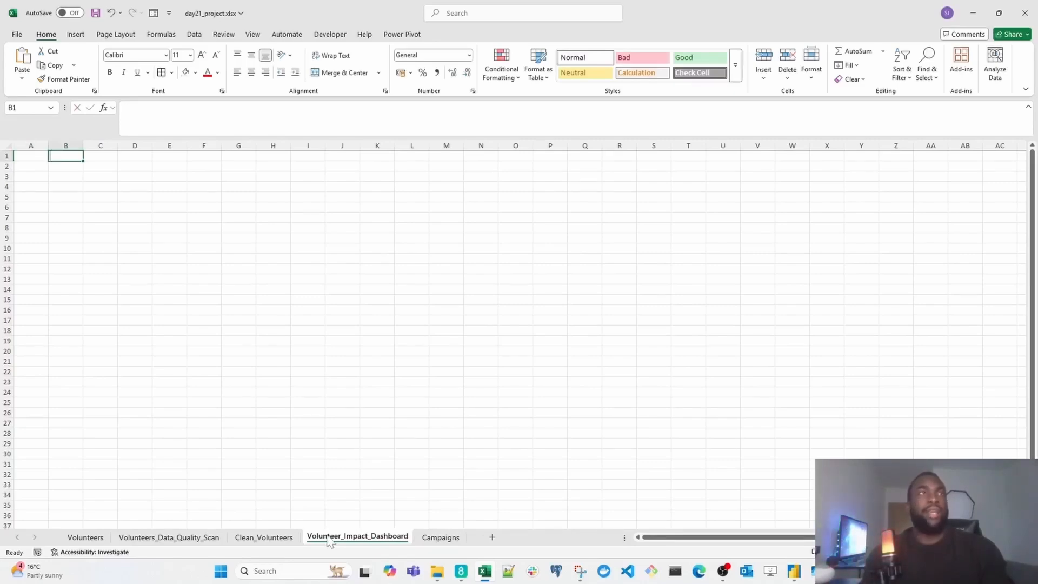
key(Caps_Lock)
text(VOLU)
key(BackSpace)
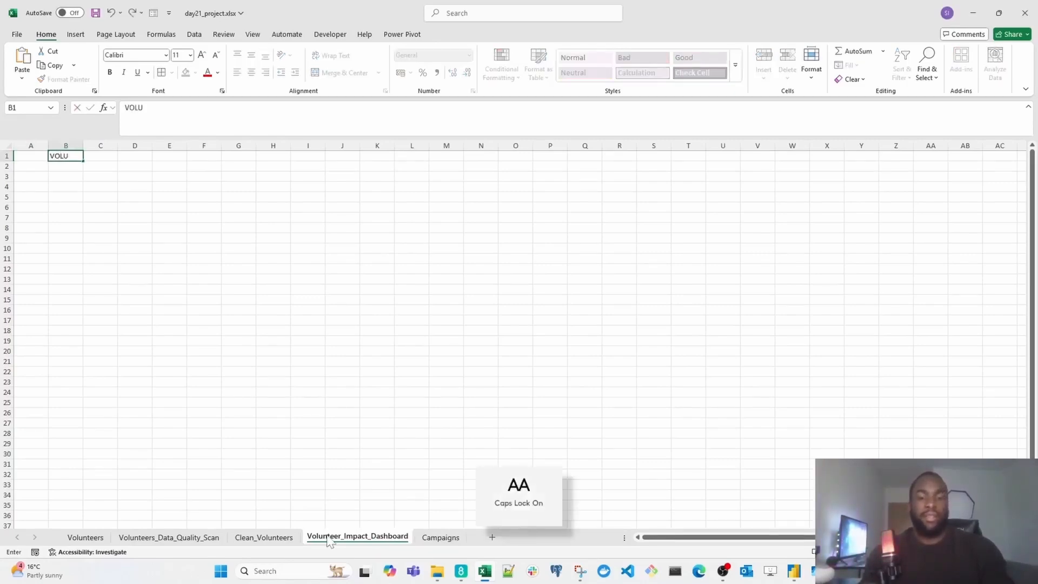
text(NTEER IMPACT)
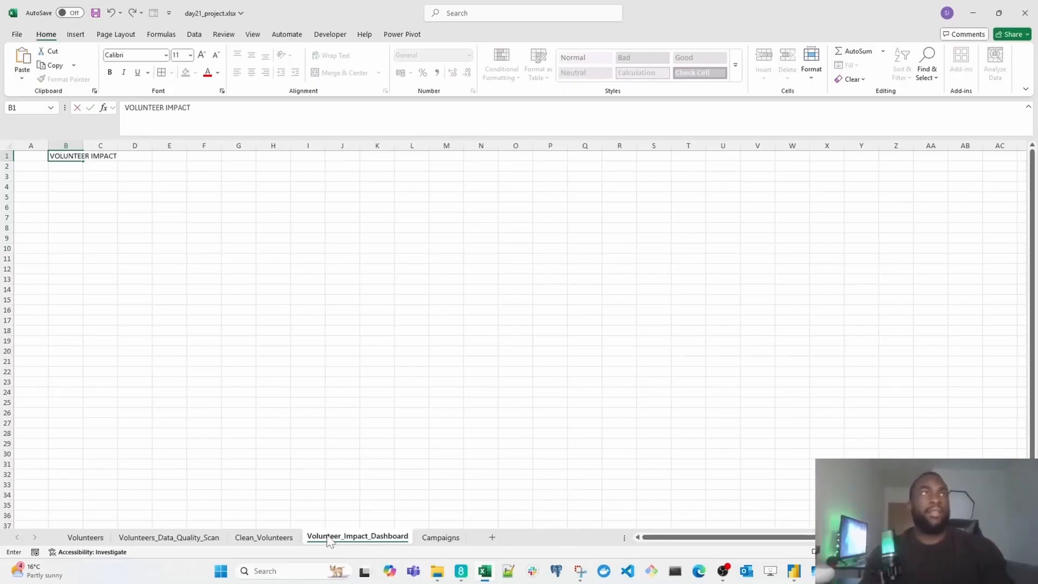
key(ctrl+Return)
- Merge and center the VOLUNTEER IMPACT title across B1:P1
key(shift+Right)
key(shift+Right)
key(shift+Right)
key(shift+Right)
key(shift+Right)
key(shift+Right)
key(shift+Right)
key(shift+Right)
key(shift+Right)
key(shift+Right)
key(shift+Right)
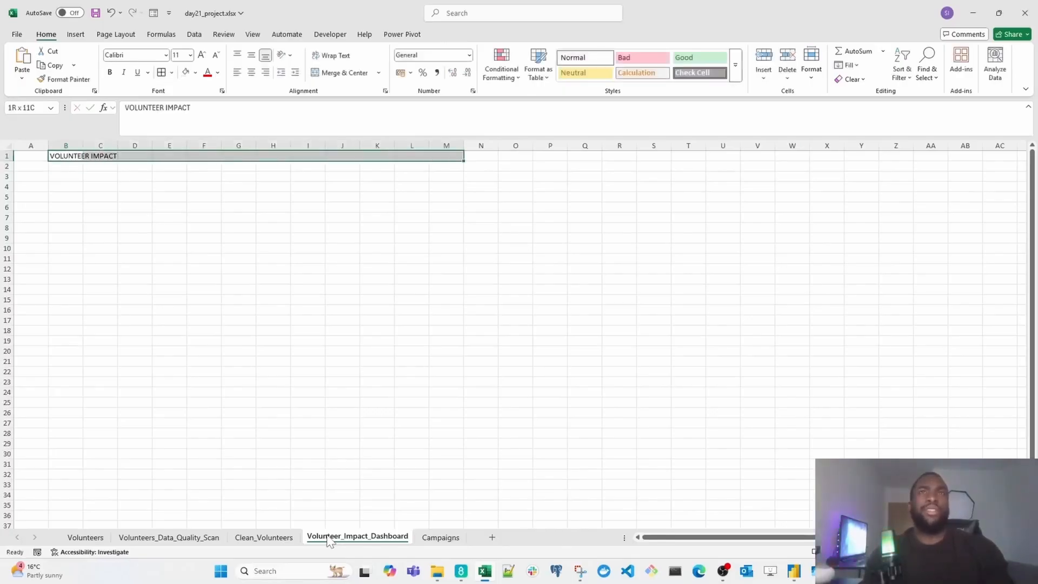
key(shift+Right)
key(shift+Right)
key(shift+Right)
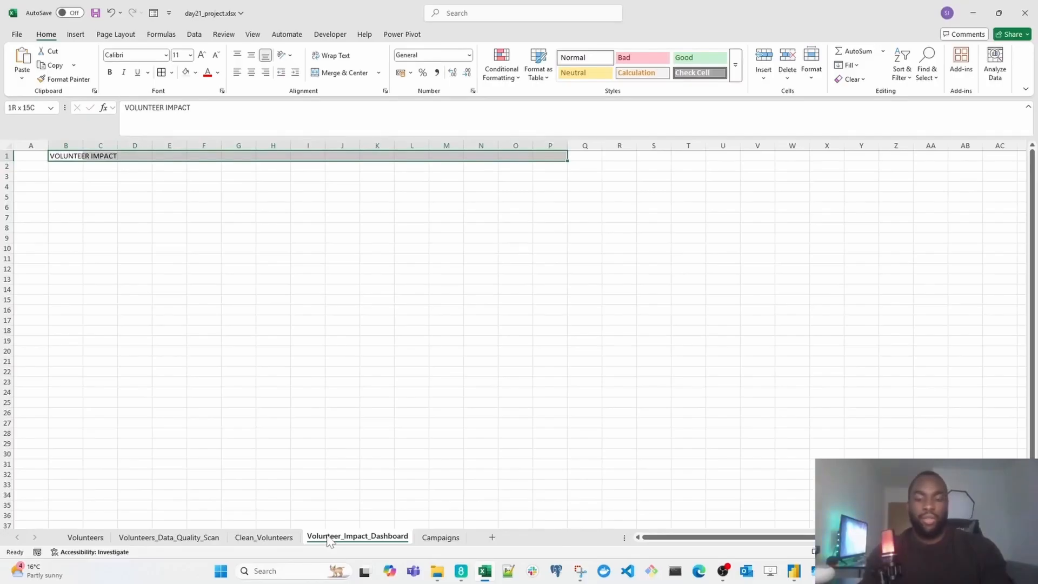
key(alt)
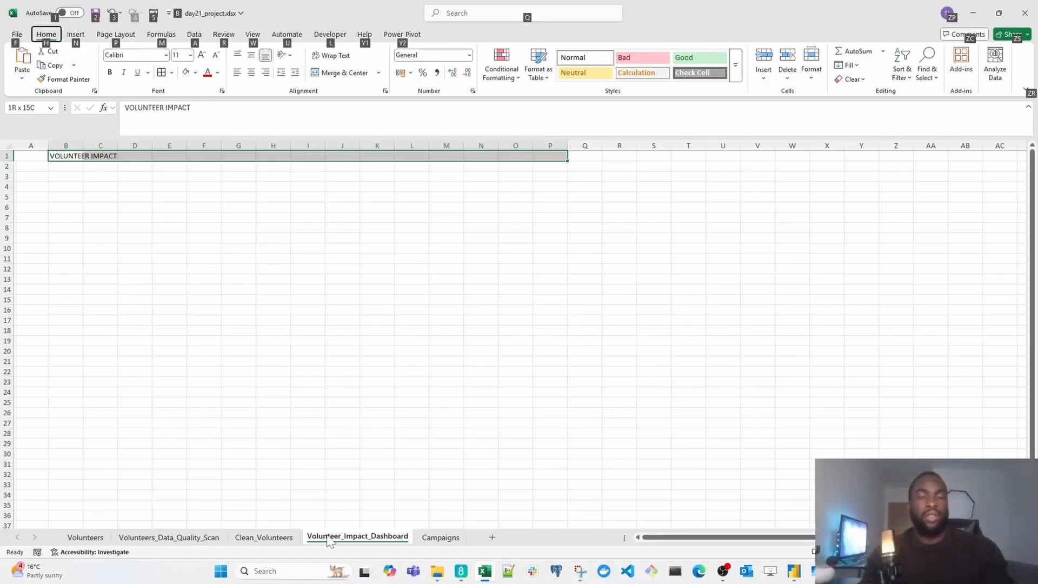
key(h)
key(m)
key(c)
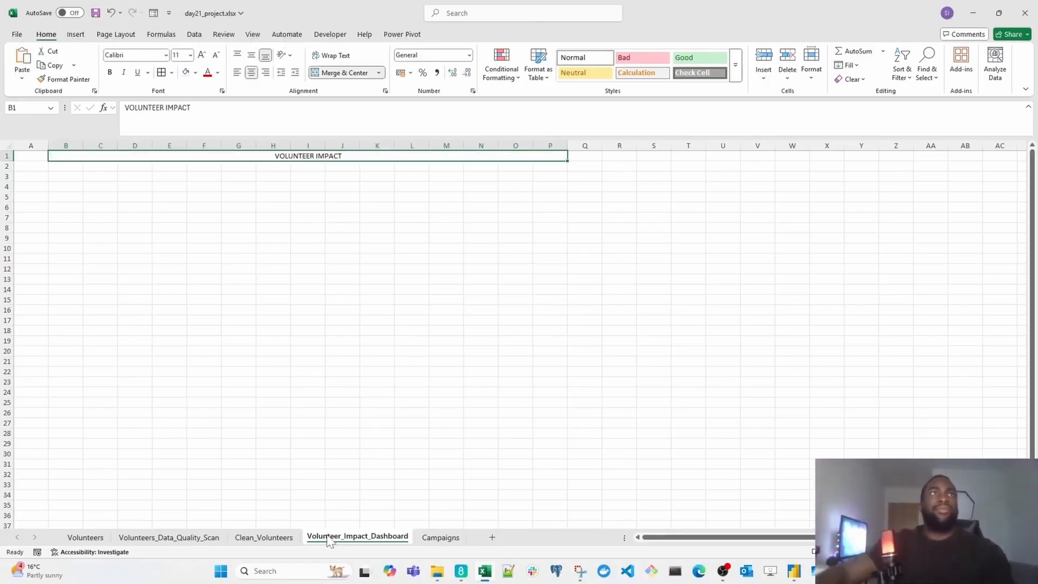
- Enlarge the VOLUNTEER IMPACT title's font to one size step below 48 points
click(202, 56)
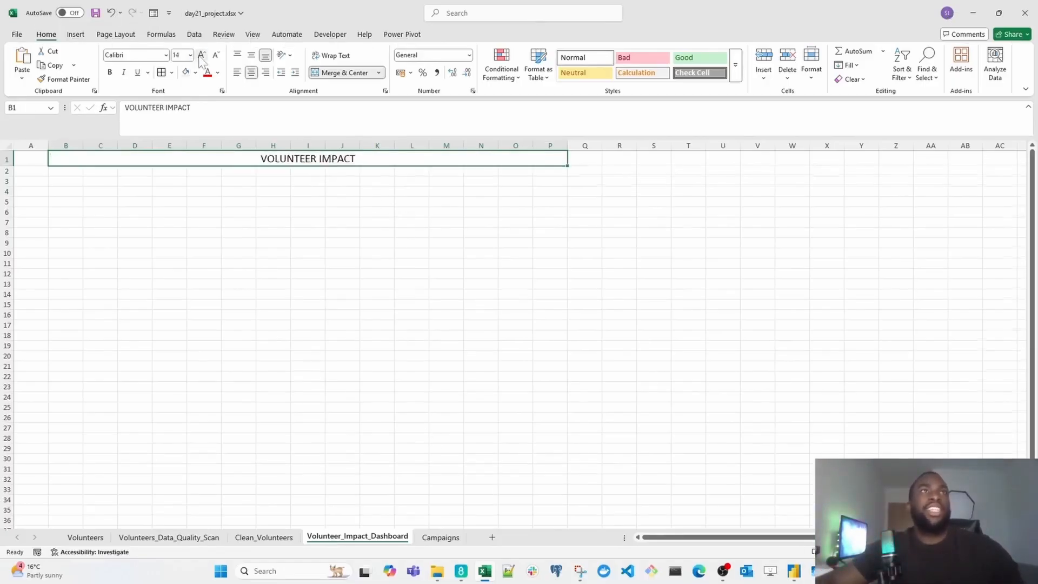
click(201, 55)
click(201, 55)
click(202, 56)
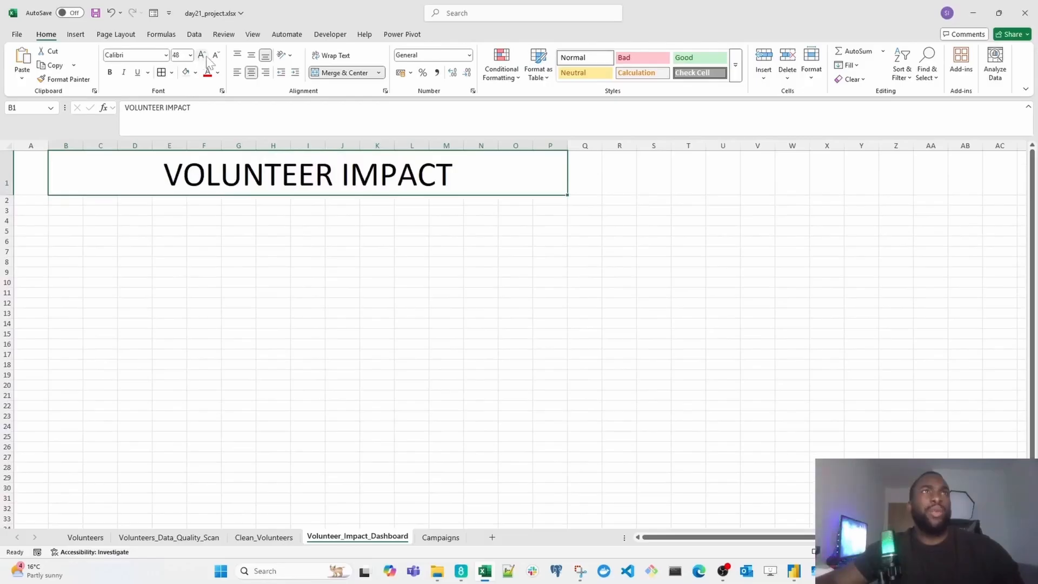
click(215, 56)
click(74, 200)
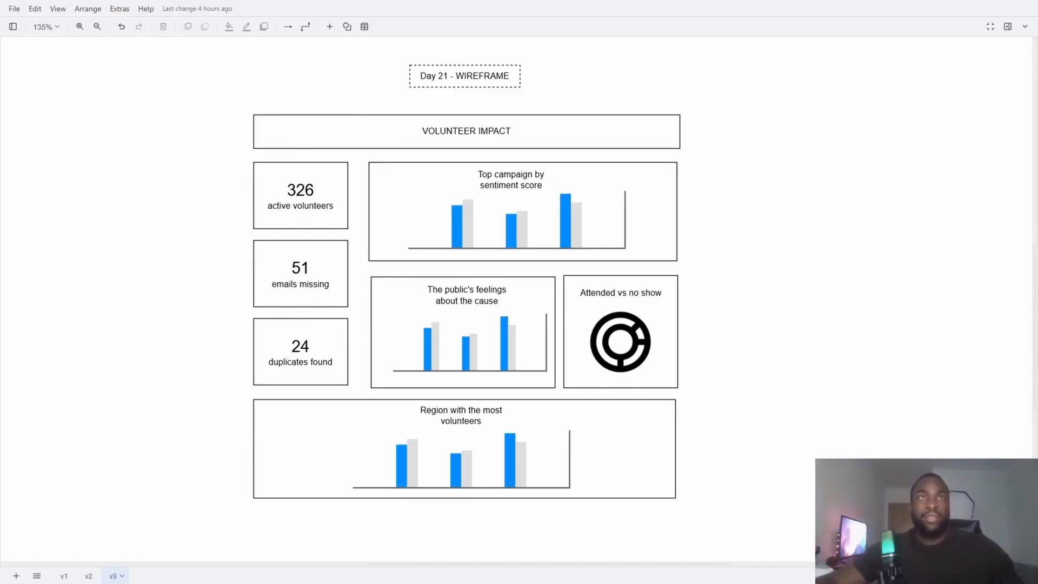
- Switch back to Excel and create a PivotTable on a new worksheet from the whole Clean_Volunteers table
key(alt+Tab)
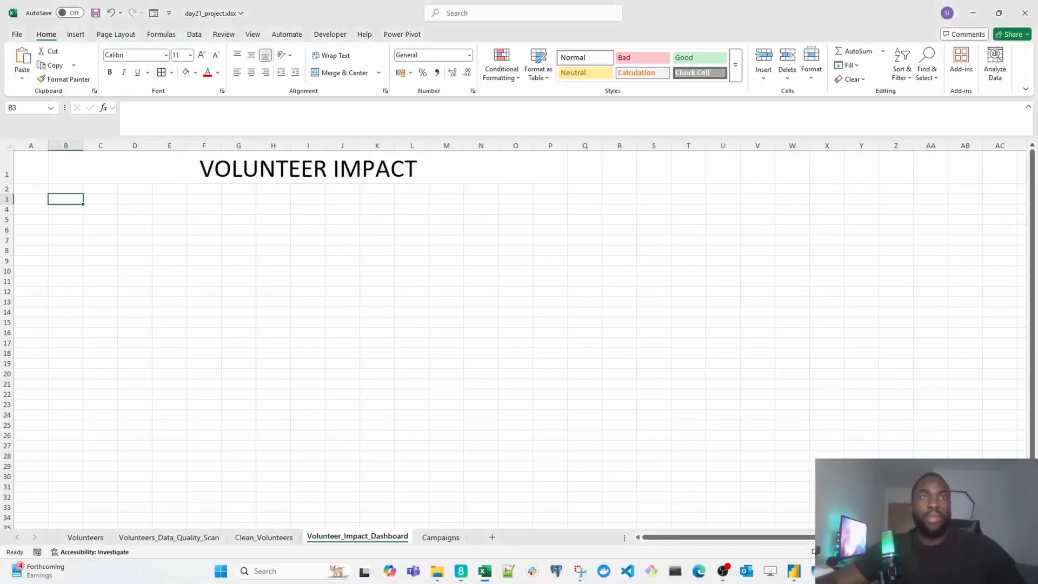
click(269, 538)
click(175, 330)
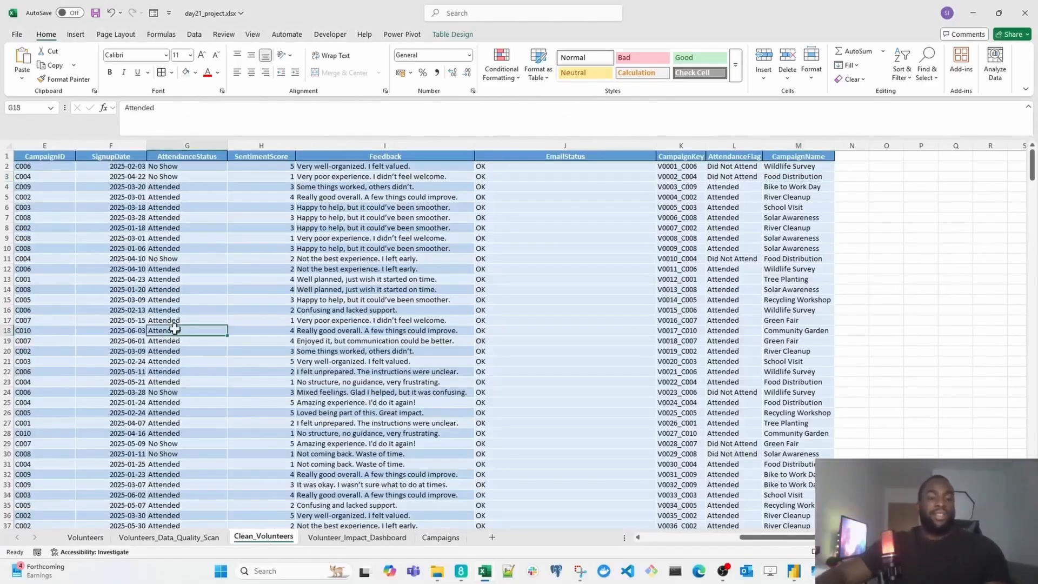
key(ctrl+a)
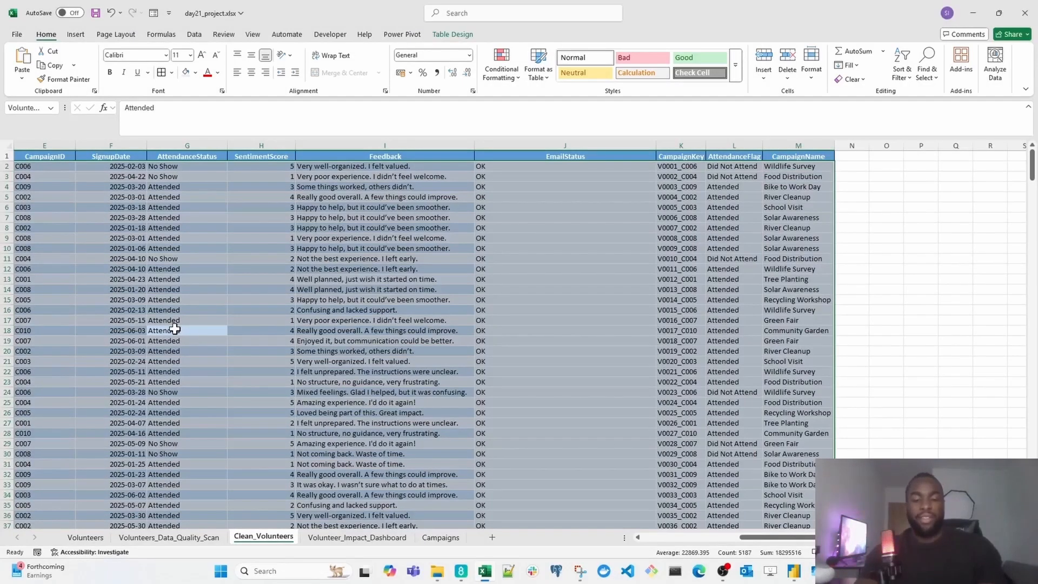
key(alt)
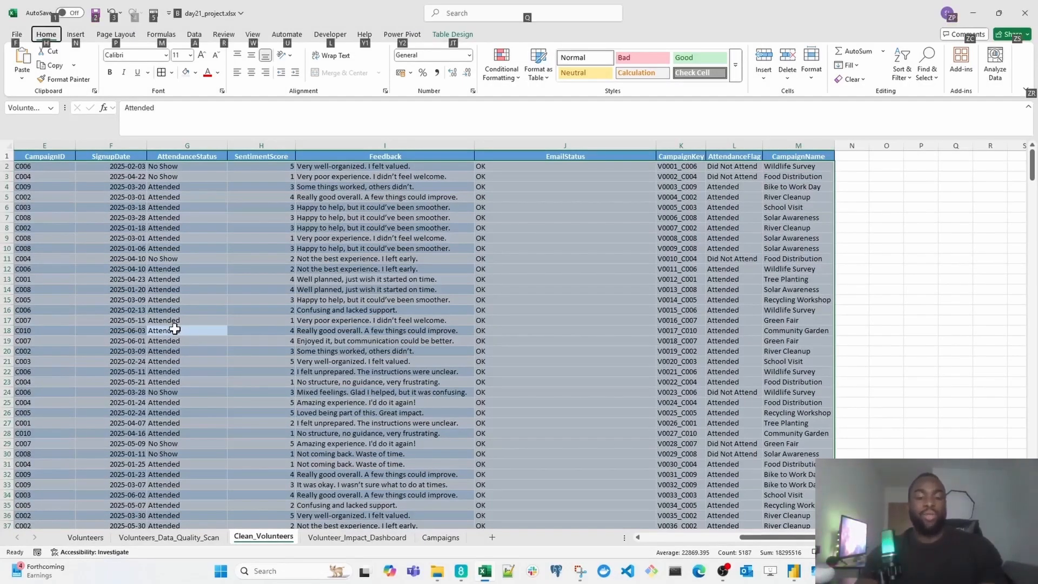
key(n)
key(v)
key(t)
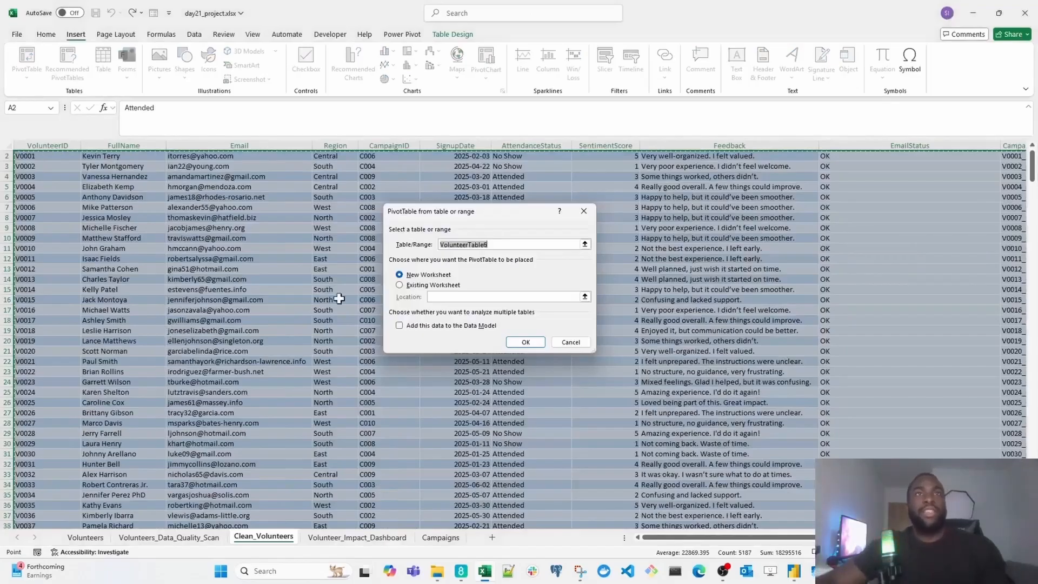
click(529, 342)
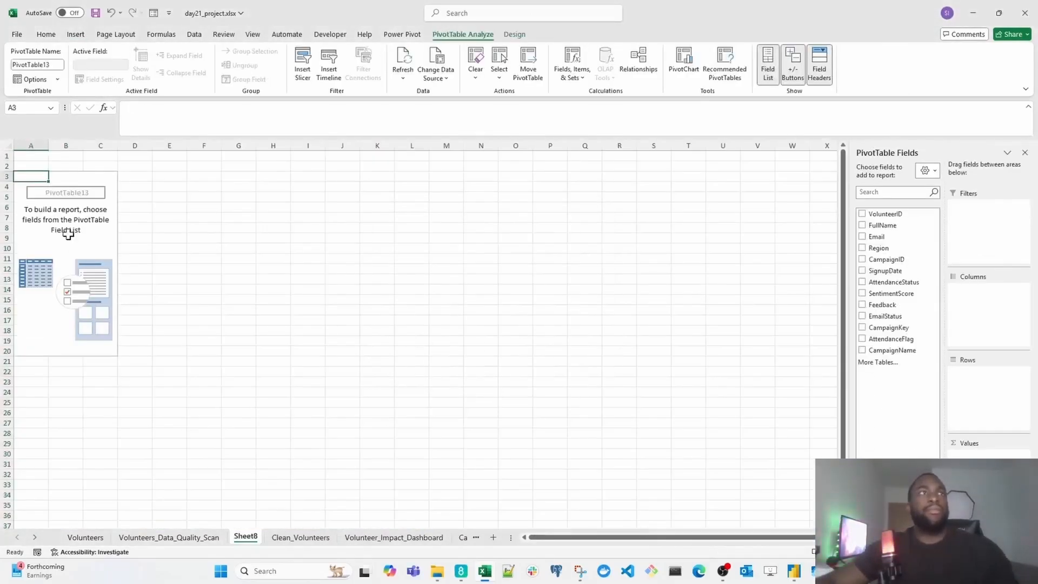
- Add VolunteerID to the PivotTable's values as a count
ctrl+scroll(143, 281, up, 6)
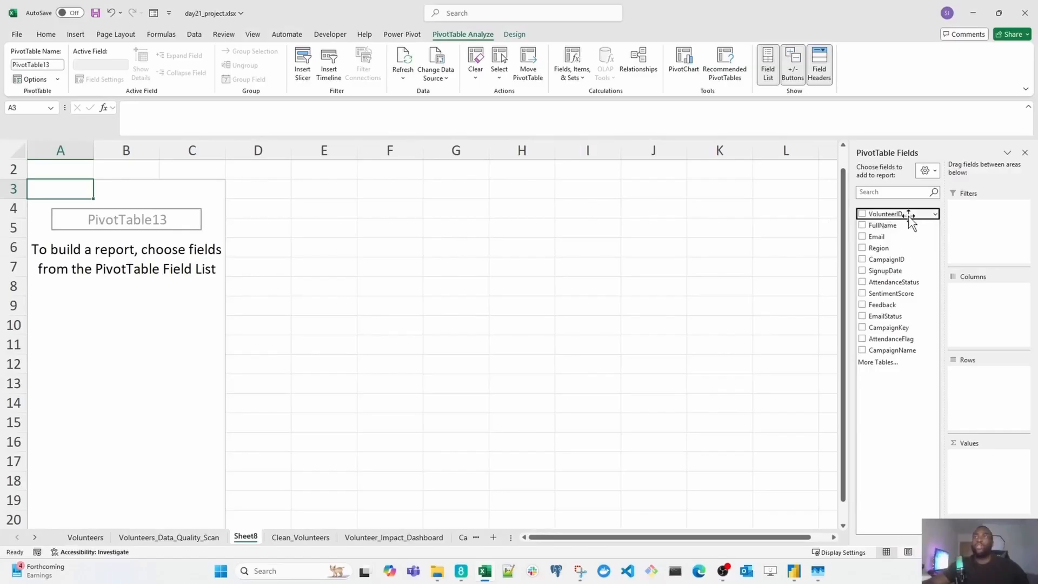
drag(898, 214, 984, 461)
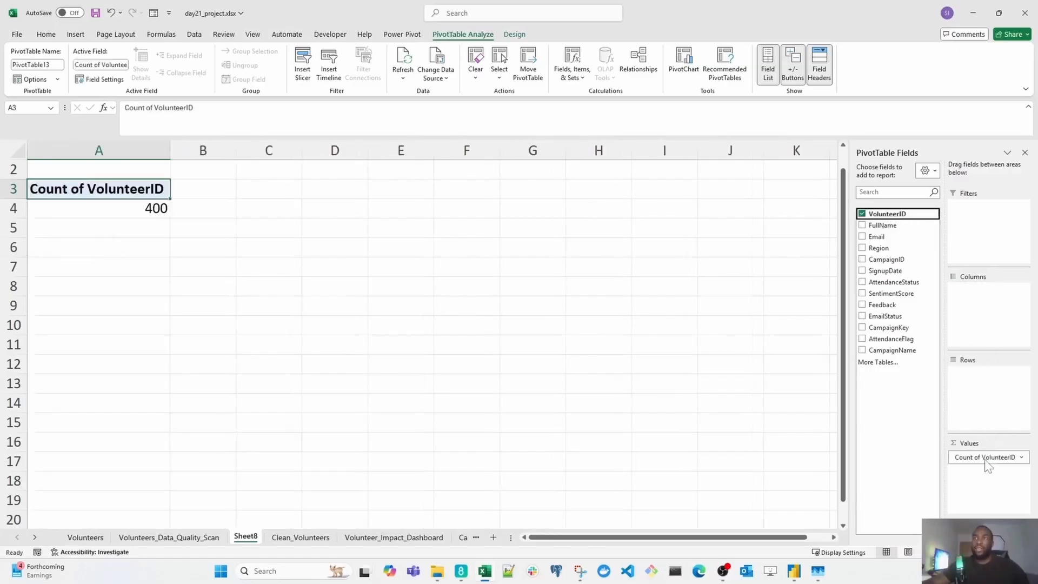
click(148, 210)
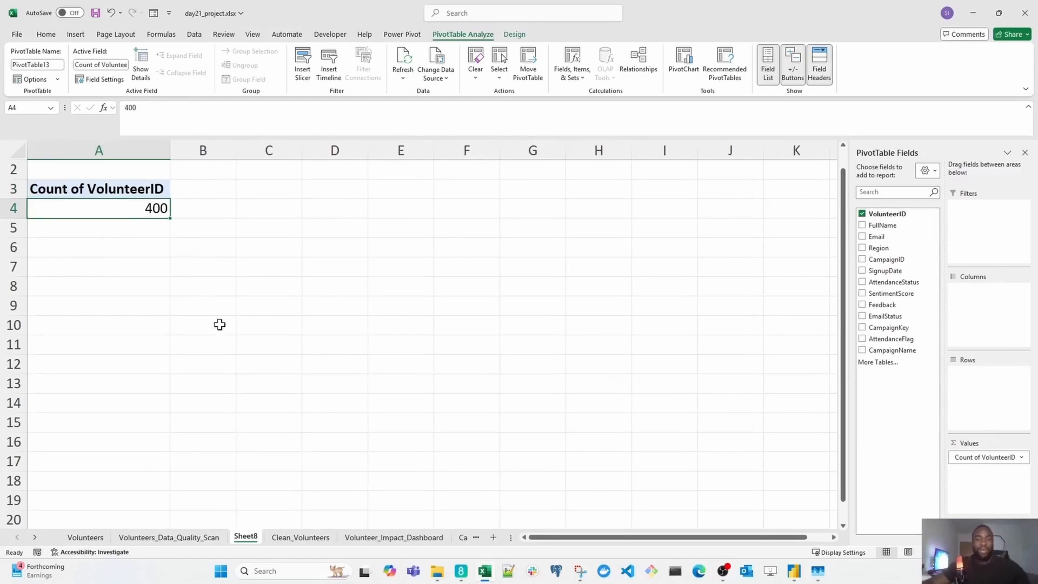
- Link cell B3 of Volunteer_Impact_Dashboard to the PivotTable's VolunteerID count on Sheet8 with a GETPIVOTDATA formula
click(415, 539)
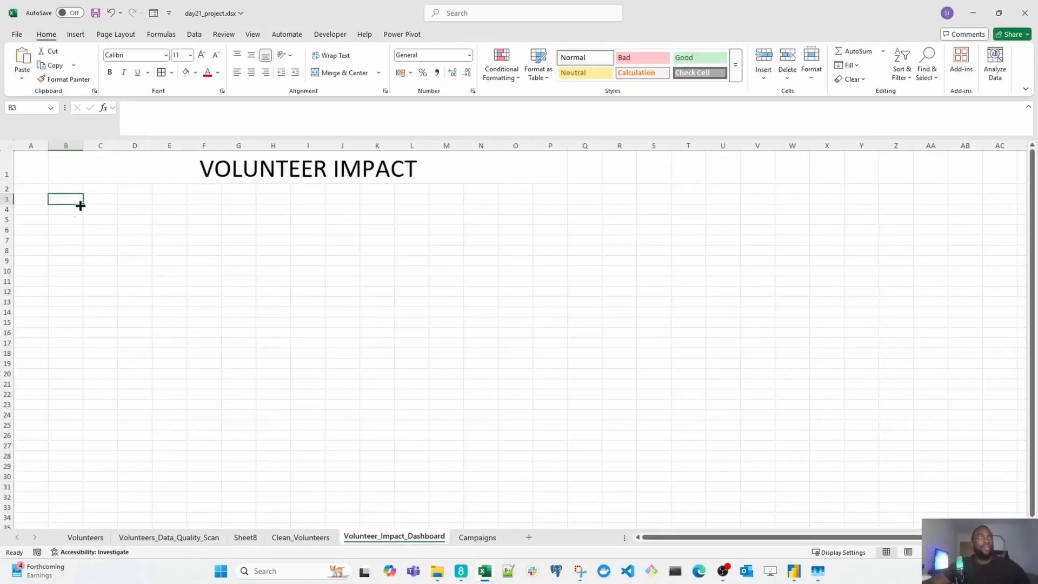
text(=)
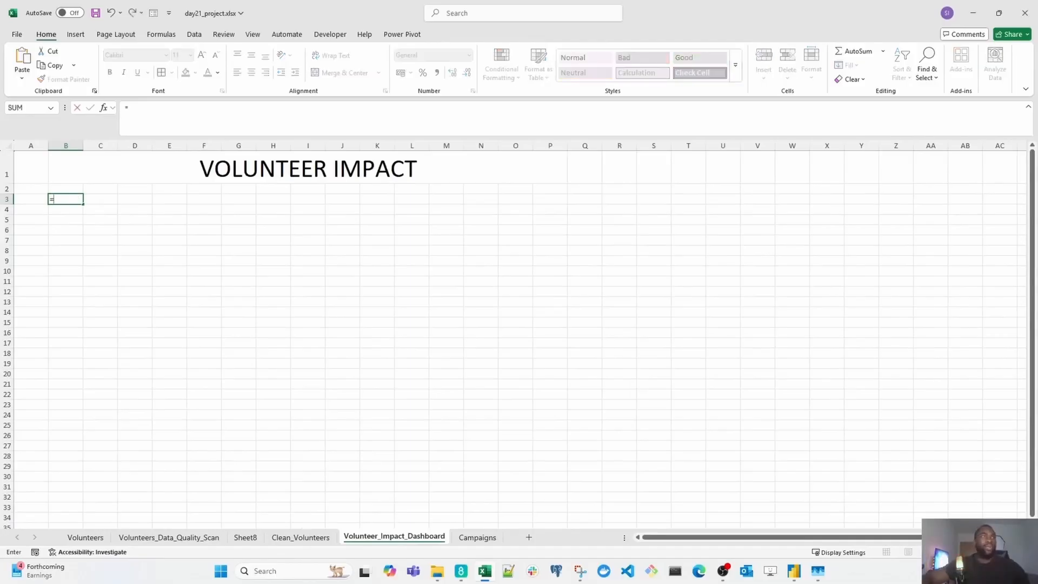
click(257, 539)
click(120, 212)
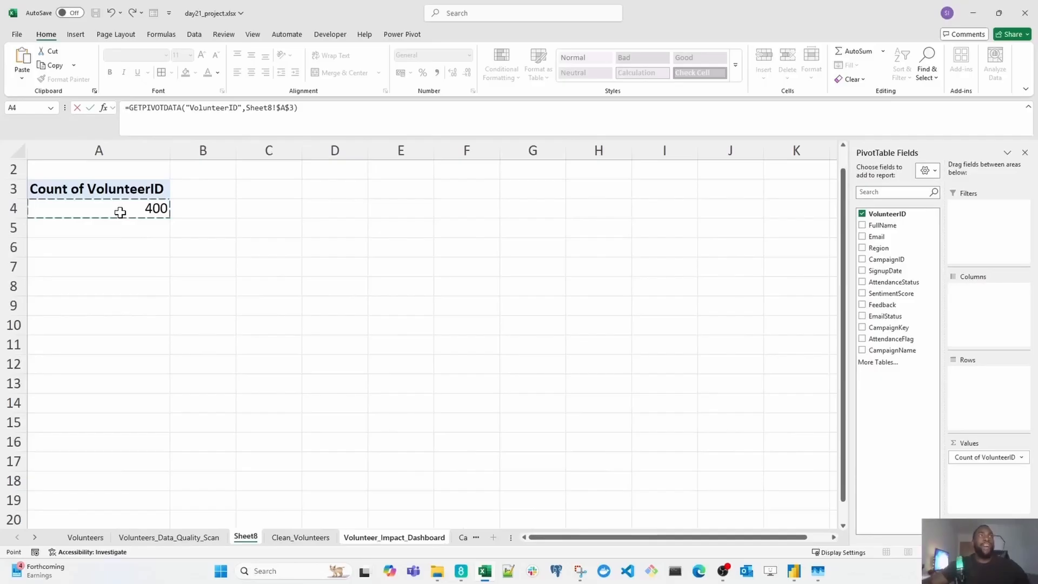
key(Return)
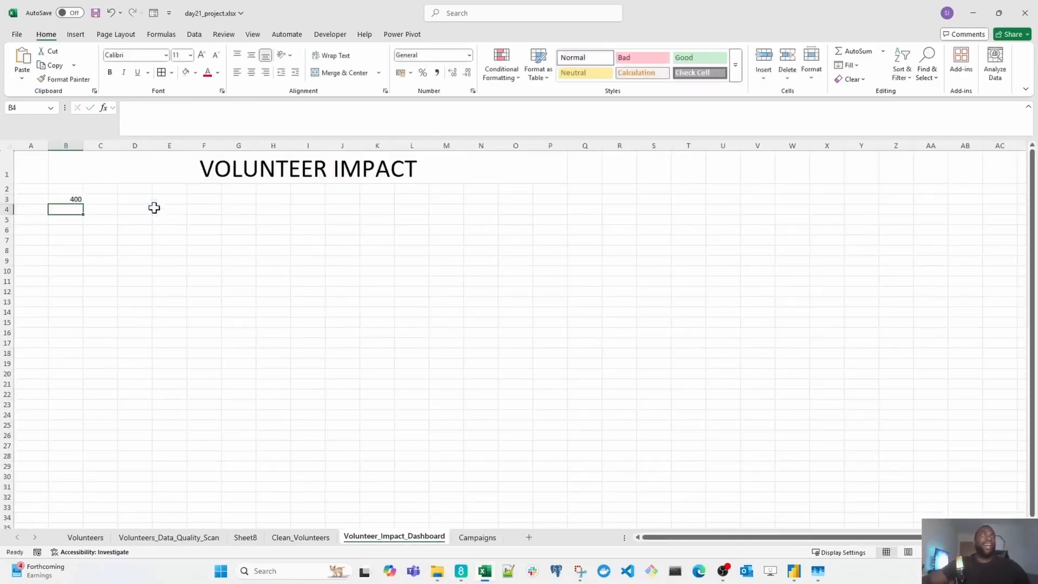
- Rename the Sheet8 worksheet as PIVOT_TABLES
click(246, 537)
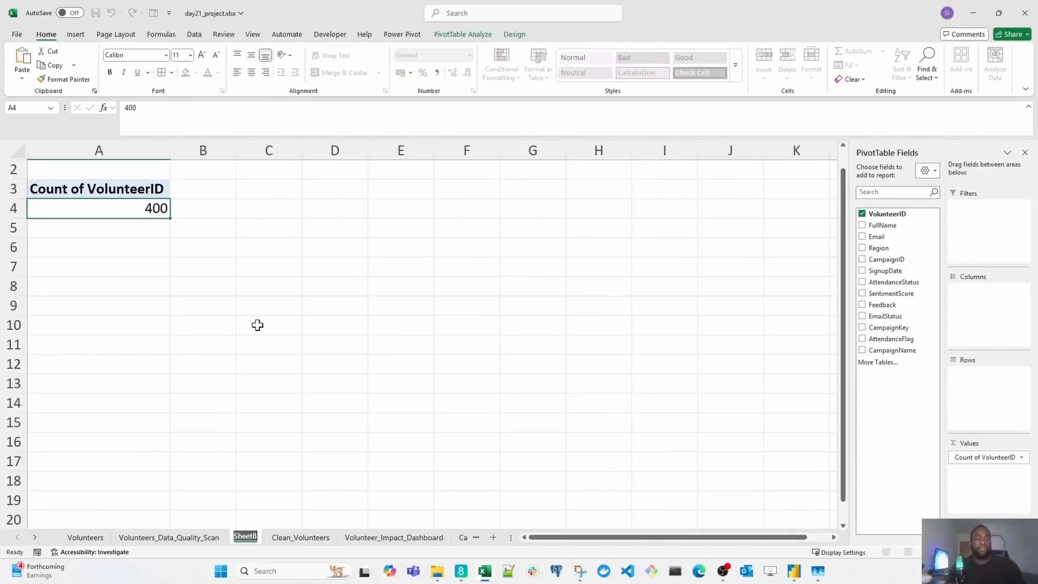
text(PIV)
text(OT_TABLES)
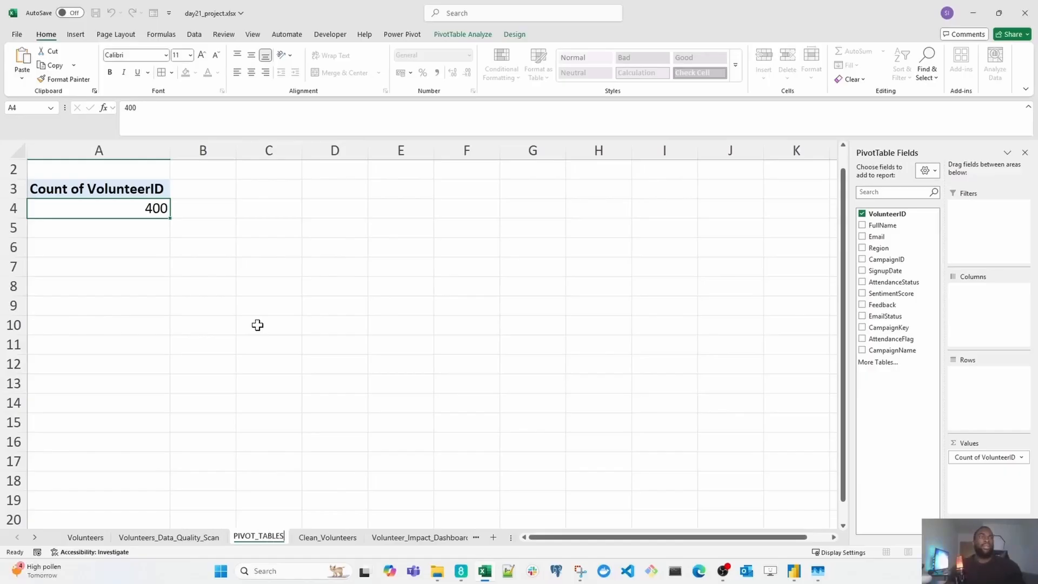
key(Return)
- Insert an empty row at row 2, above the PivotTable
click(115, 172)
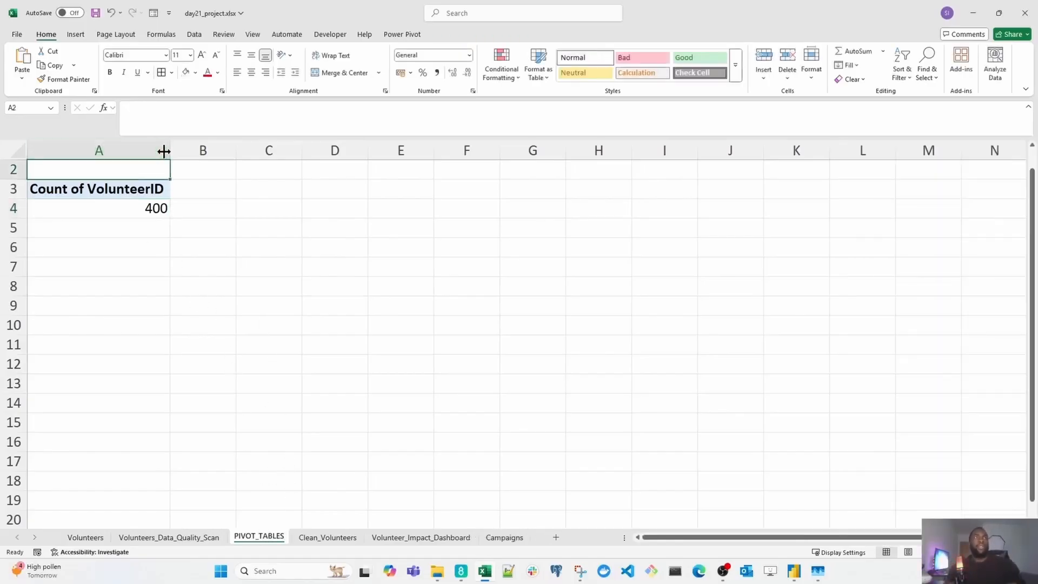
key(shift+space)
key(ctrl+shift+plus)
- Enter the label "Total active volunteers" in cell A3, directly above the PivotTable
click(116, 195)
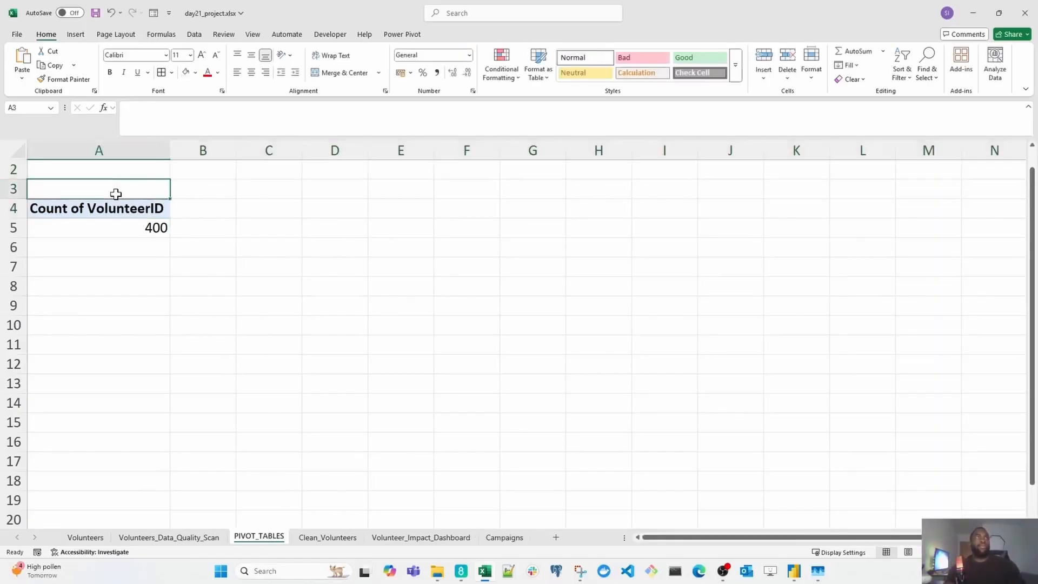
text(Total)
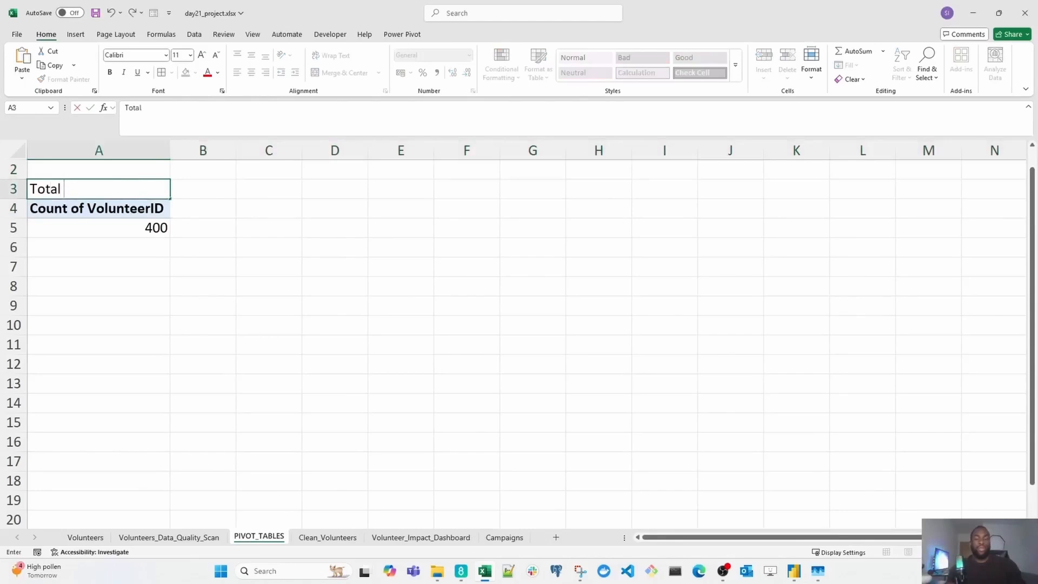
text( active)
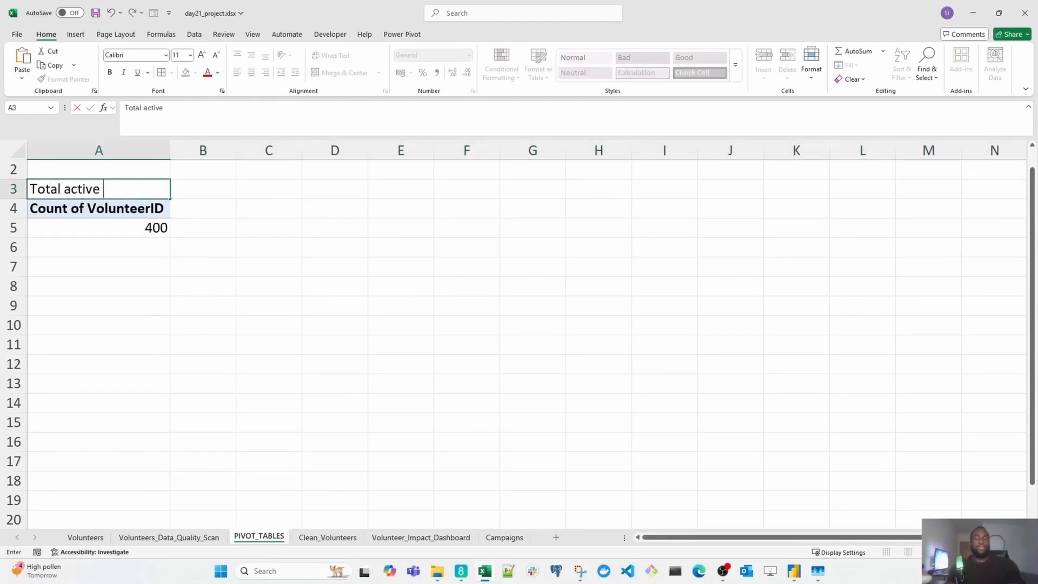
text( volunteers)
key(Return)
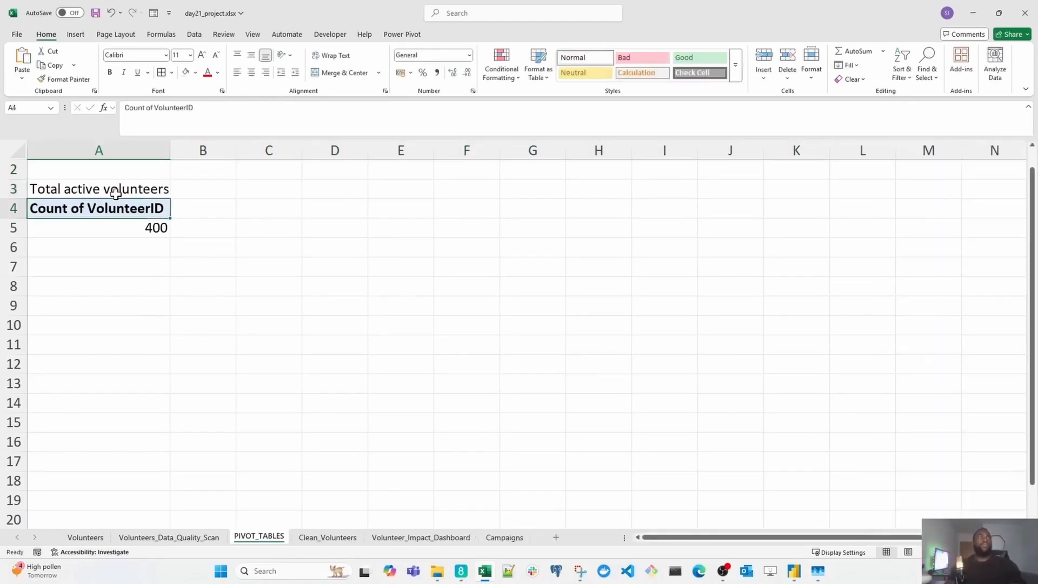
key(Right)
key(Left)
click(116, 193)
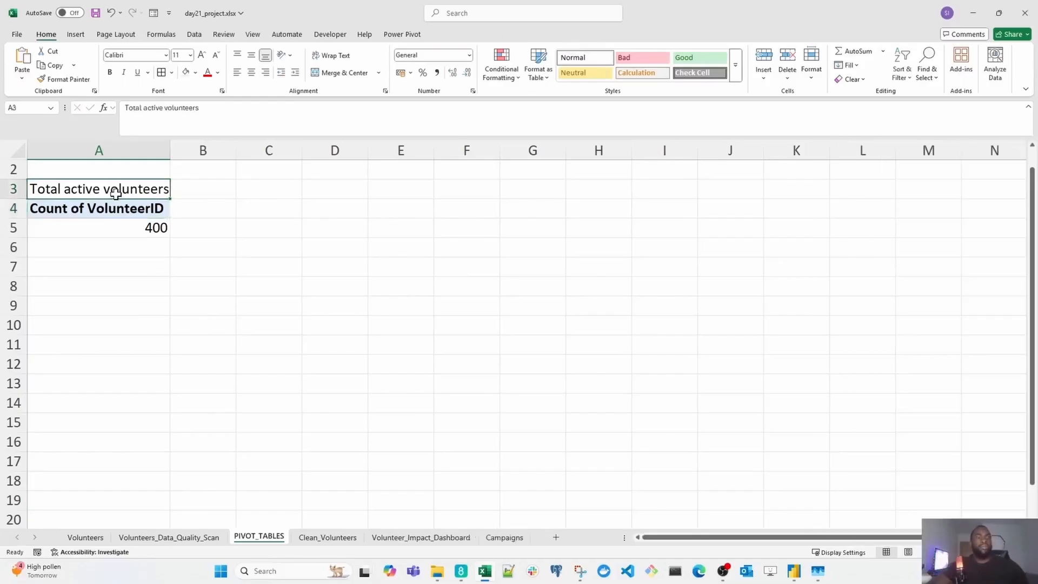
key(ctrl+c)
click(117, 200)
key(ctrl+v)
key(Return)
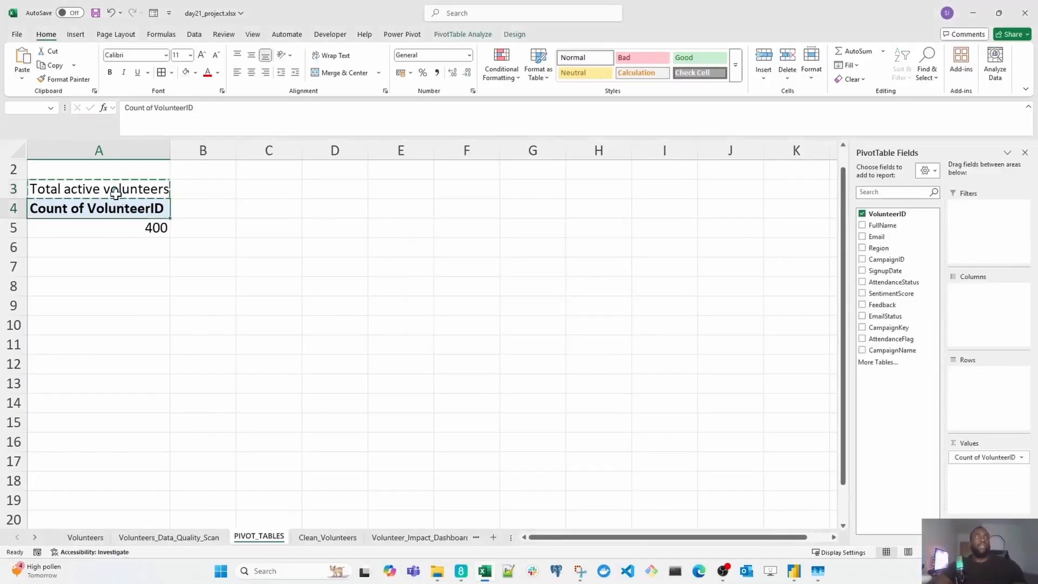
key(Right)
key(Down)
key(Left)
key(Up)
key(Escape)
- Rename the PivotTable's value header in A4 to "Total active volunteers" and clear the duplicate label in A3
text(Total)
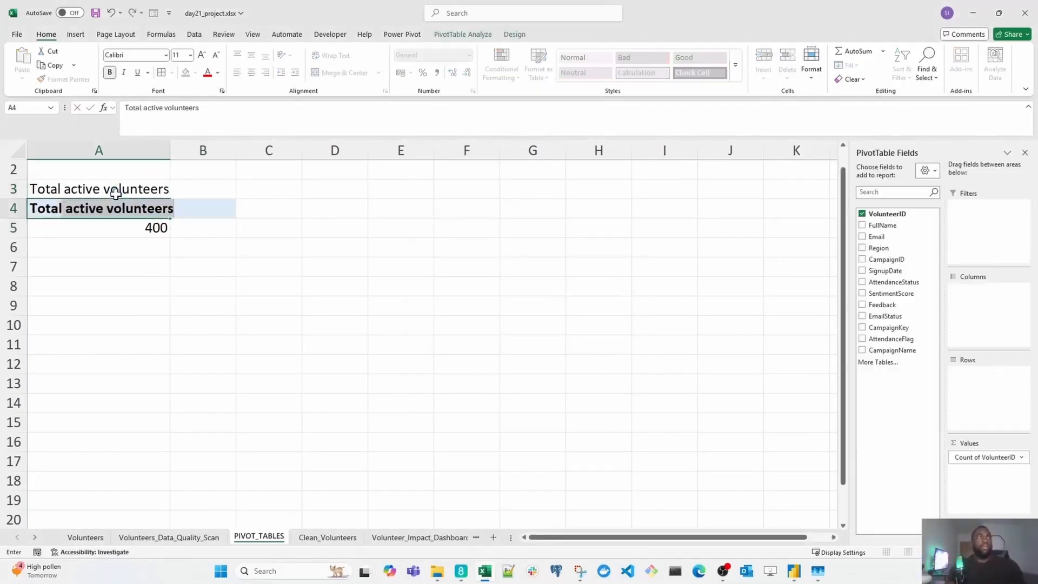
key(Return)
click(116, 193)
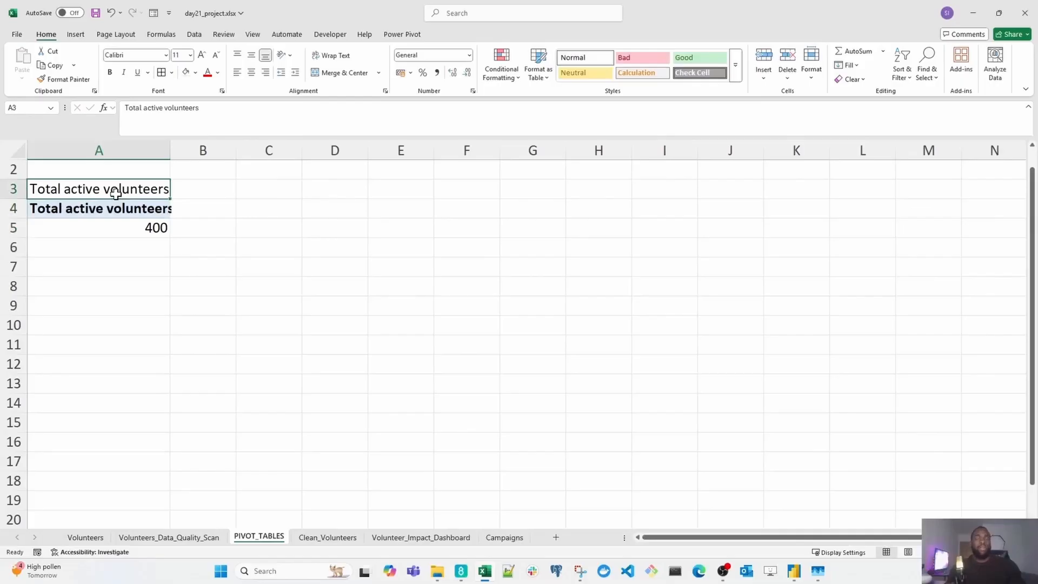
key(Delete)
key(Down)
key(Down)
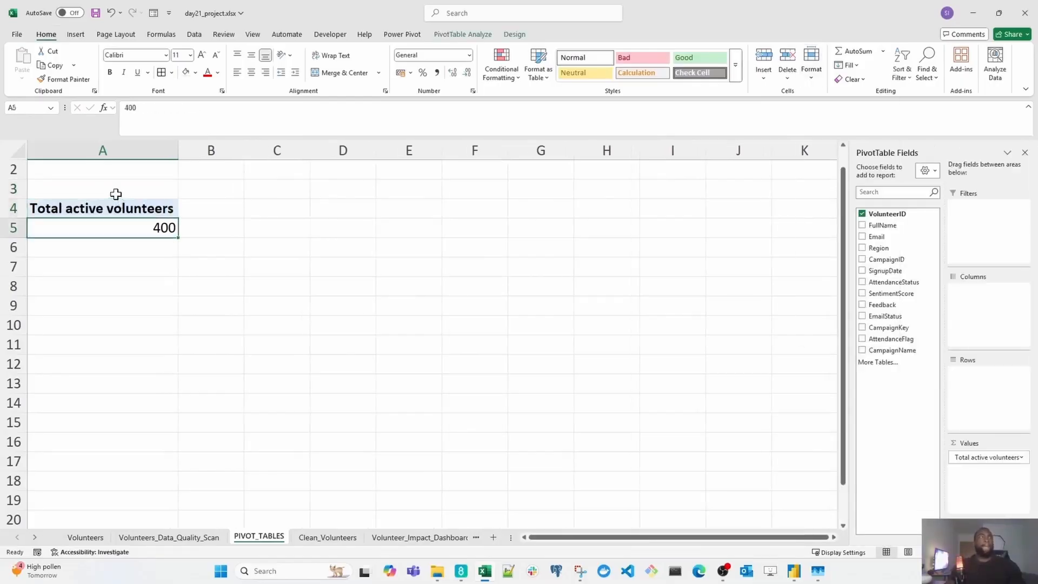
click(102, 208)
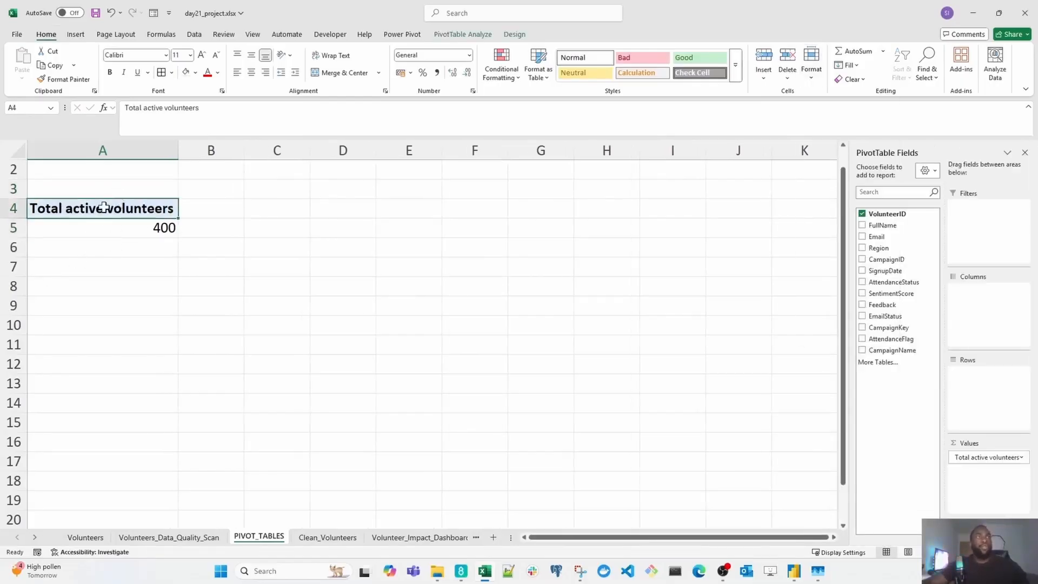
click(135, 305)
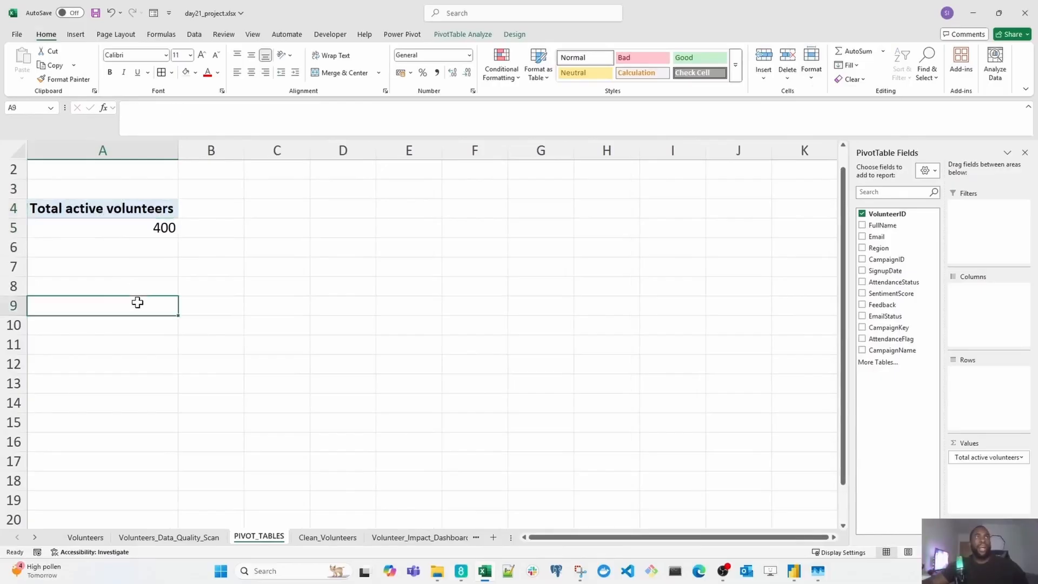
click(130, 287)
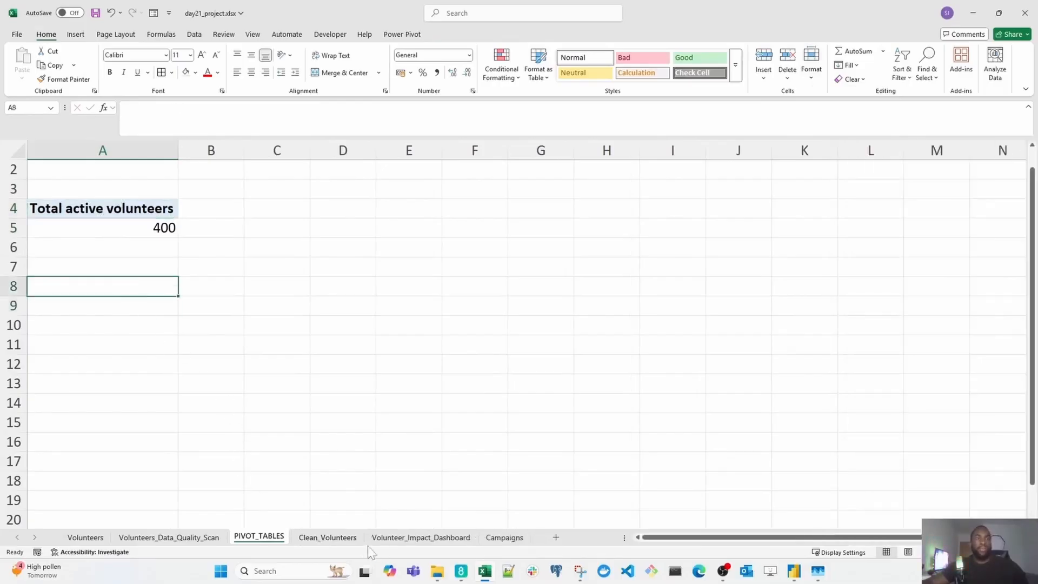
- Merge and center cells B3:F9 on Volunteer_Impact_Dashboard to form the active volunteers card
click(434, 540)
drag(66, 199, 214, 258)
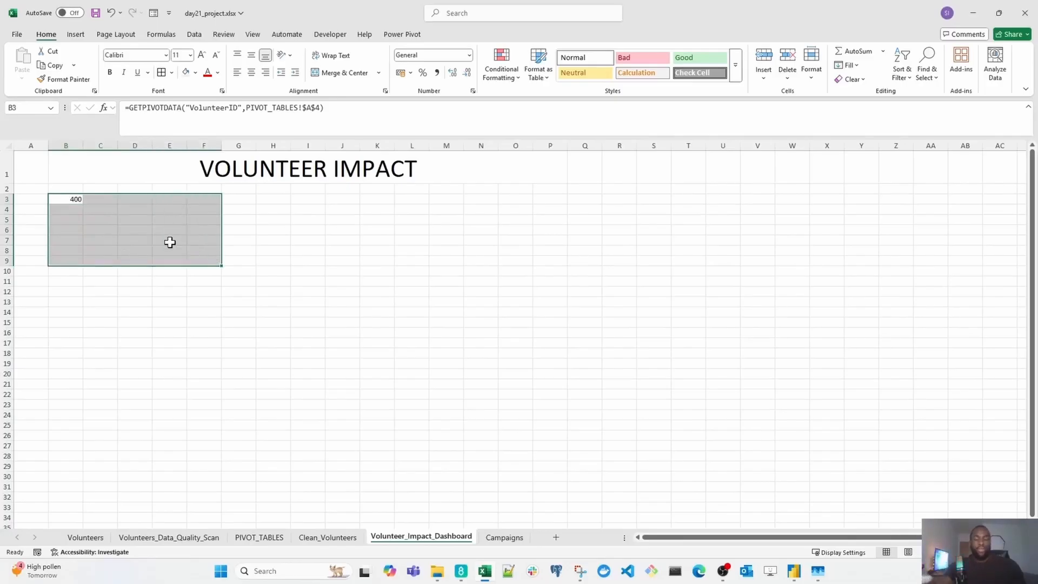
key(alt+h)
key(m)
key(c)
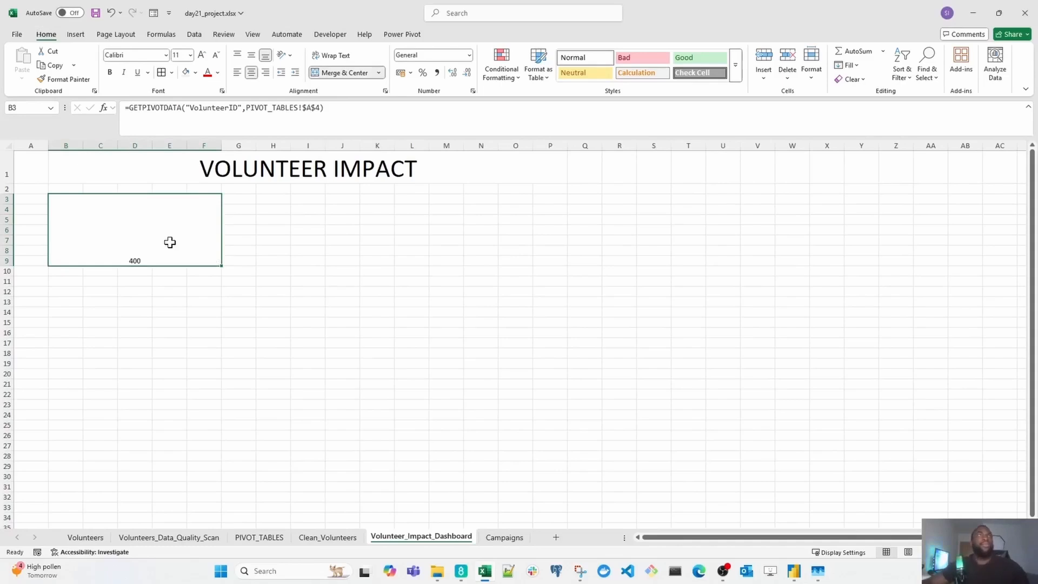
- Enlarge the volunteer count in the merged card to font size 72
click(202, 54)
click(202, 54)
click(201, 55)
click(202, 55)
click(202, 54)
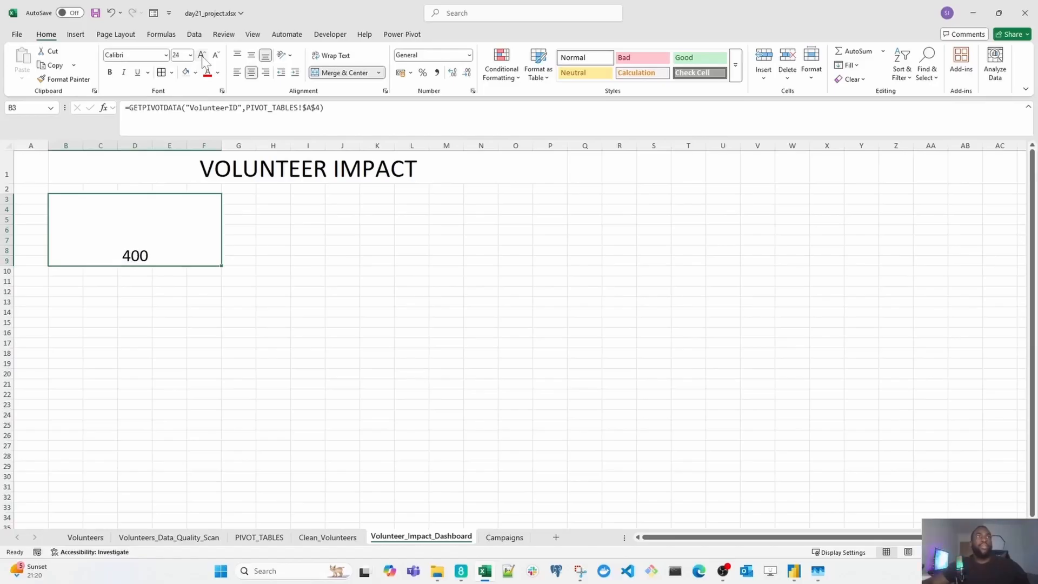
click(201, 55)
click(202, 55)
click(202, 55)
click(201, 55)
click(202, 55)
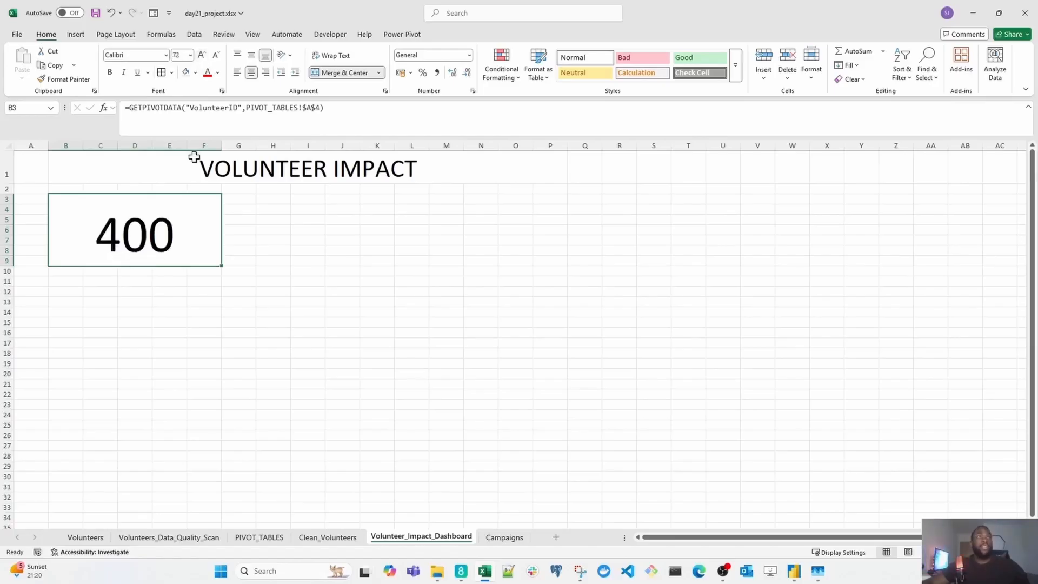
- Add a text box labelled "active volunteers" above the volunteer count inside the merged card
click(169, 291)
scroll(268, 272, up, 3)
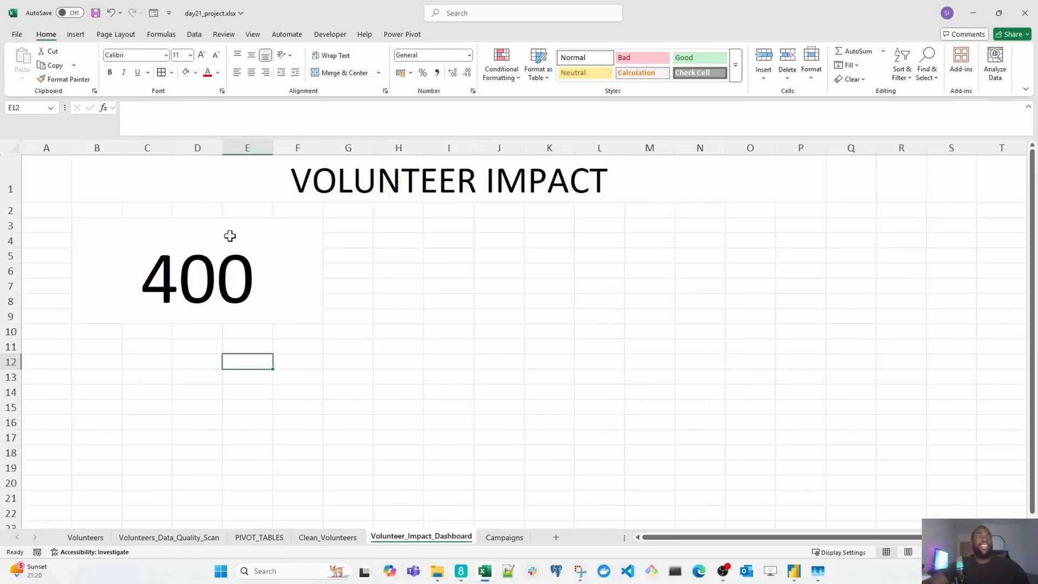
click(76, 35)
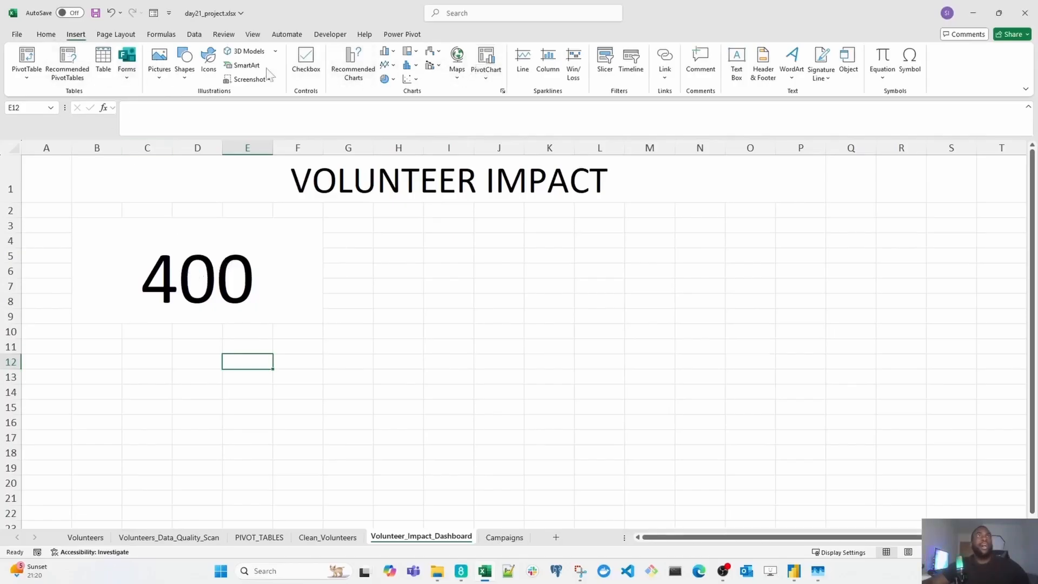
click(738, 76)
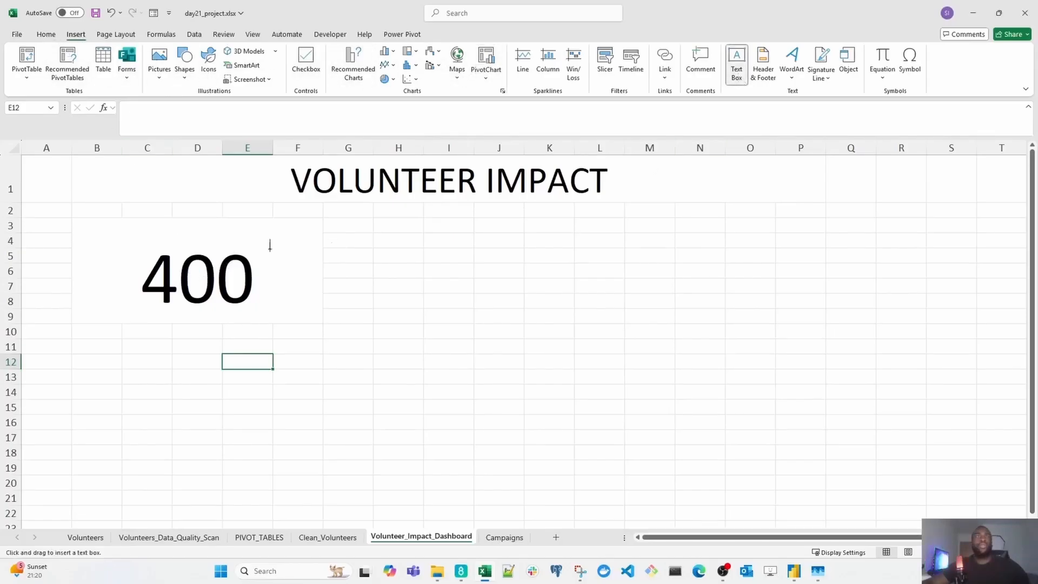
drag(155, 228, 240, 247)
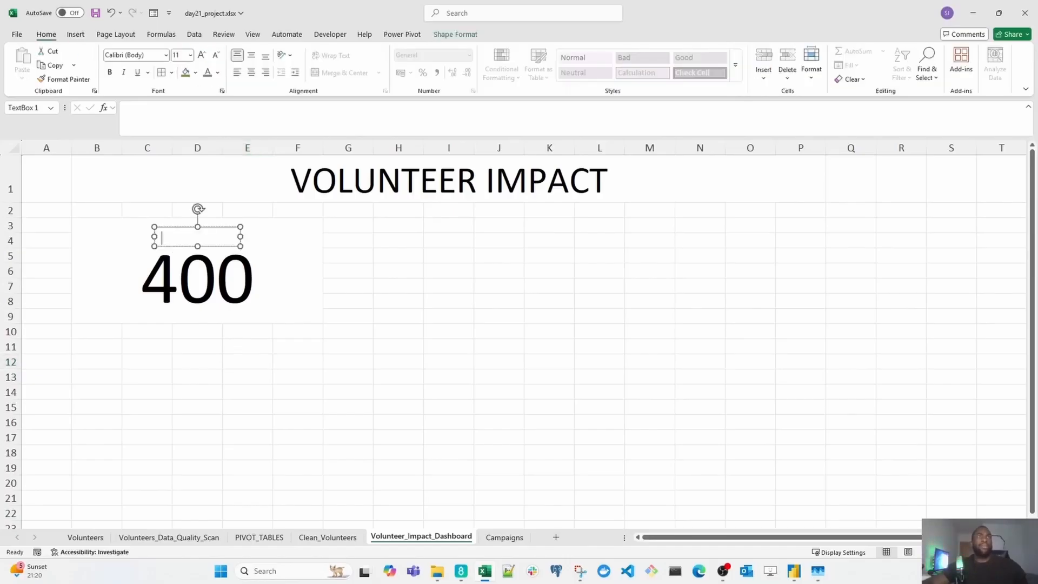
text(active volu)
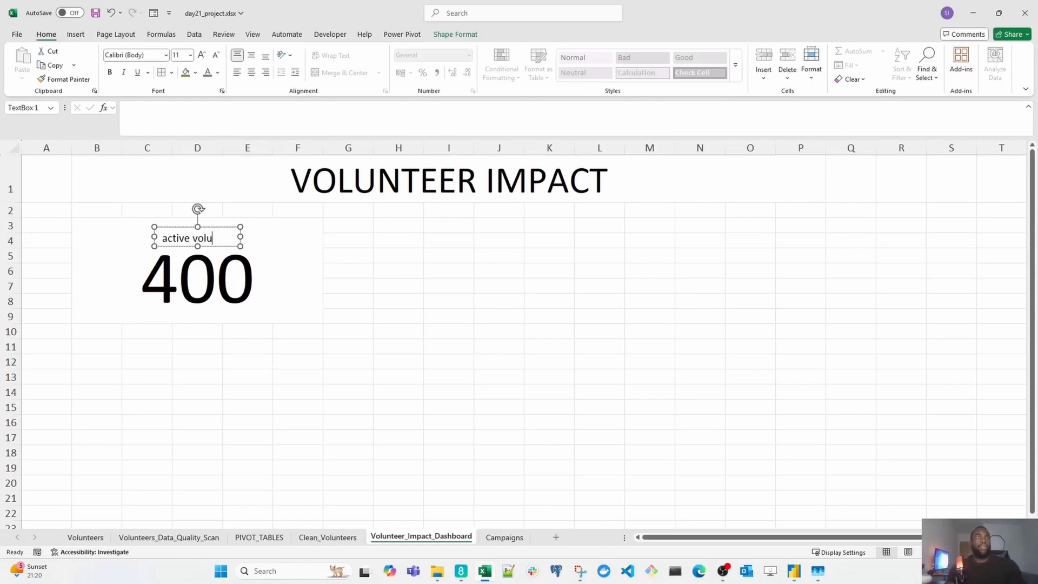
text(nteers)
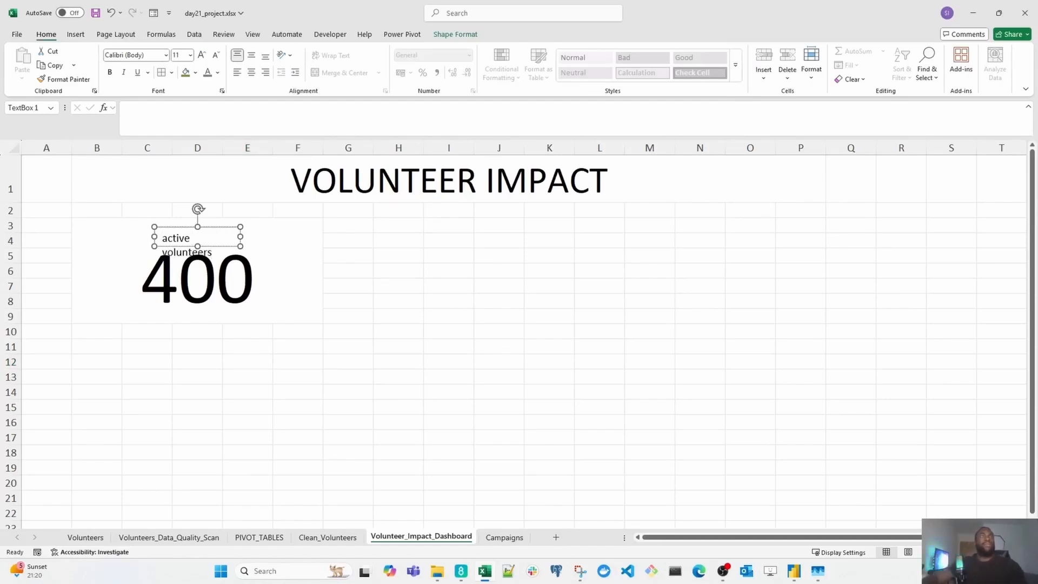
- Widen the "active volunteers" text box so its text fits on one line, and center it over the count
drag(240, 236, 265, 238)
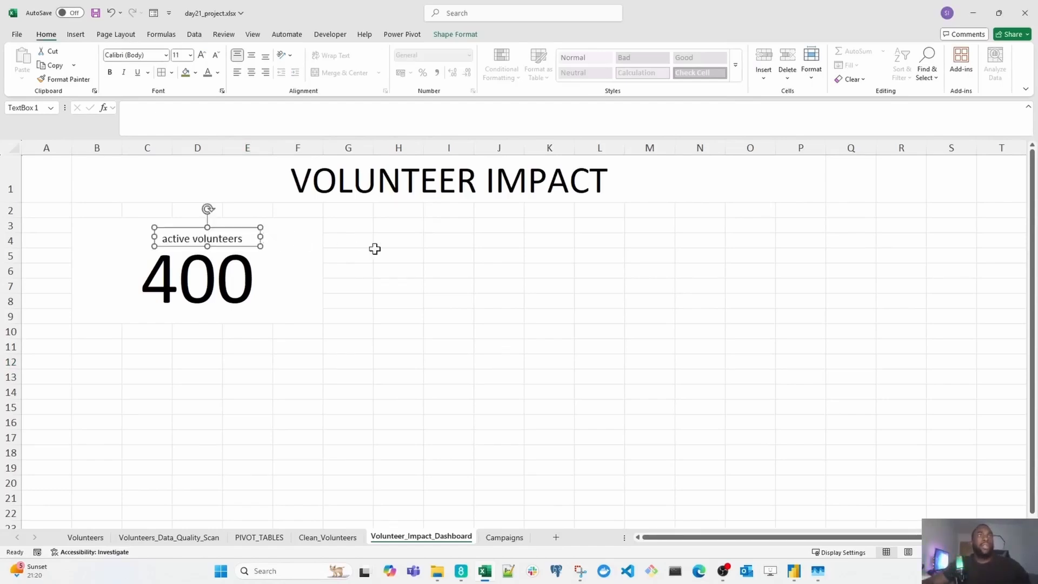
click(399, 255)
click(212, 238)
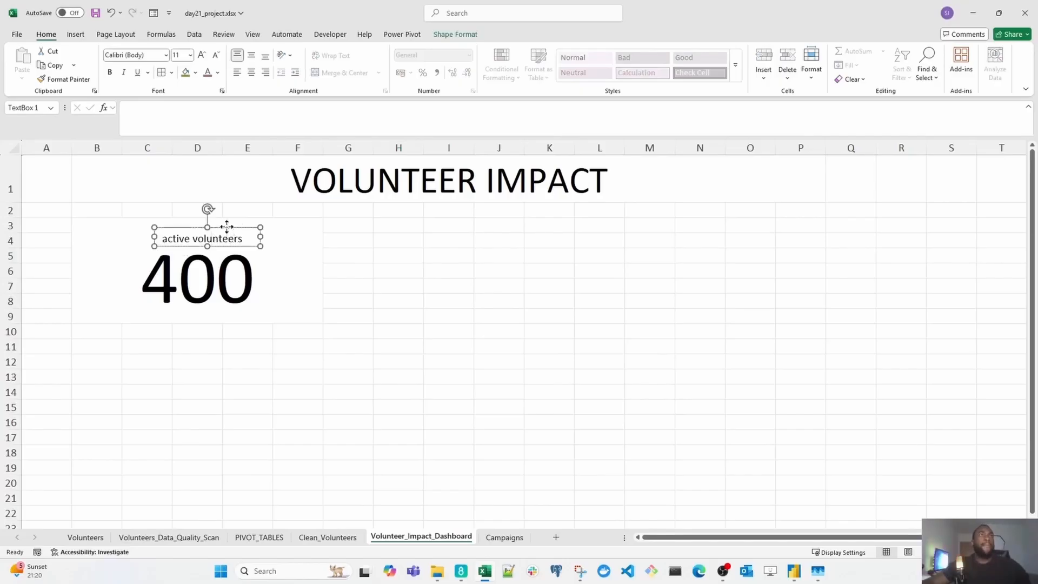
drag(227, 226, 252, 235)
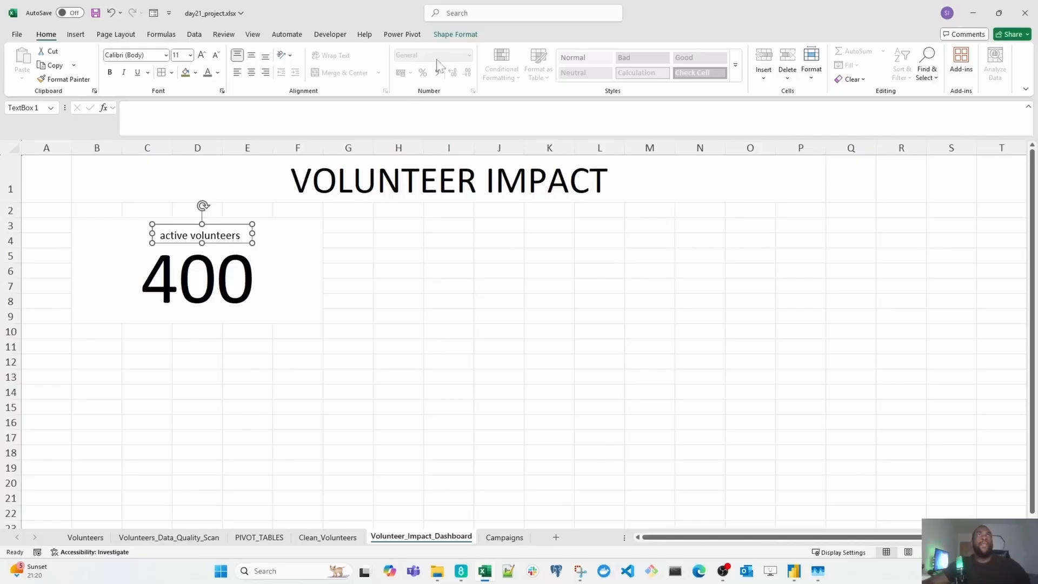
- Remove the outline from the "active volunteers" text box and nudge it slightly upward within the card
click(459, 36)
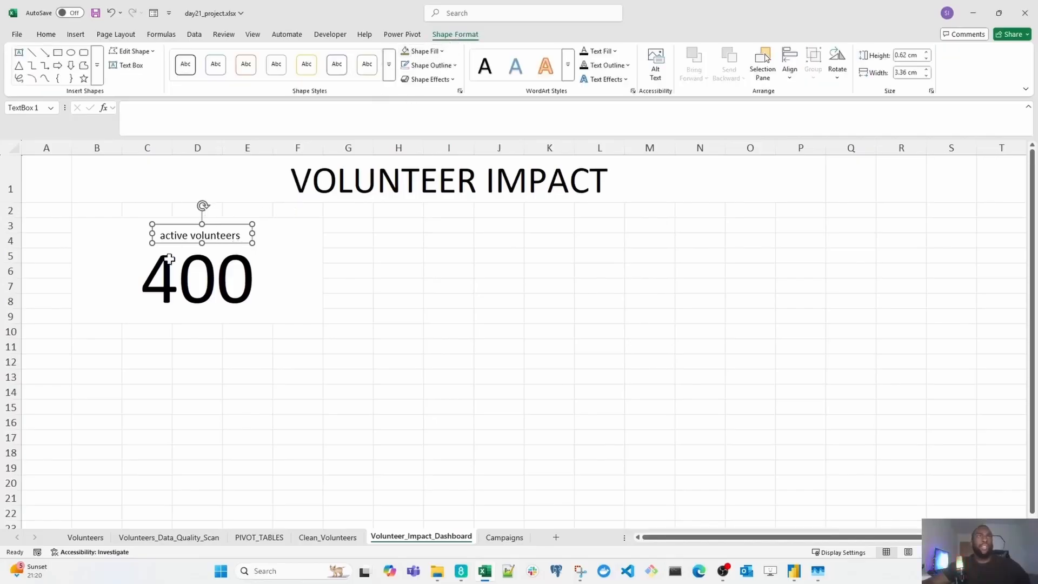
click(431, 65)
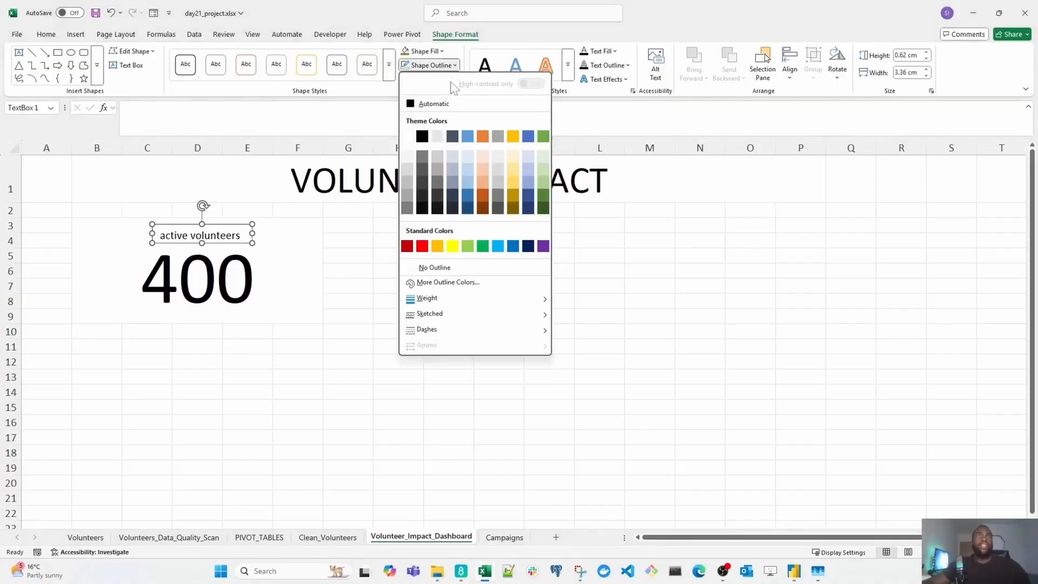
click(466, 268)
click(389, 292)
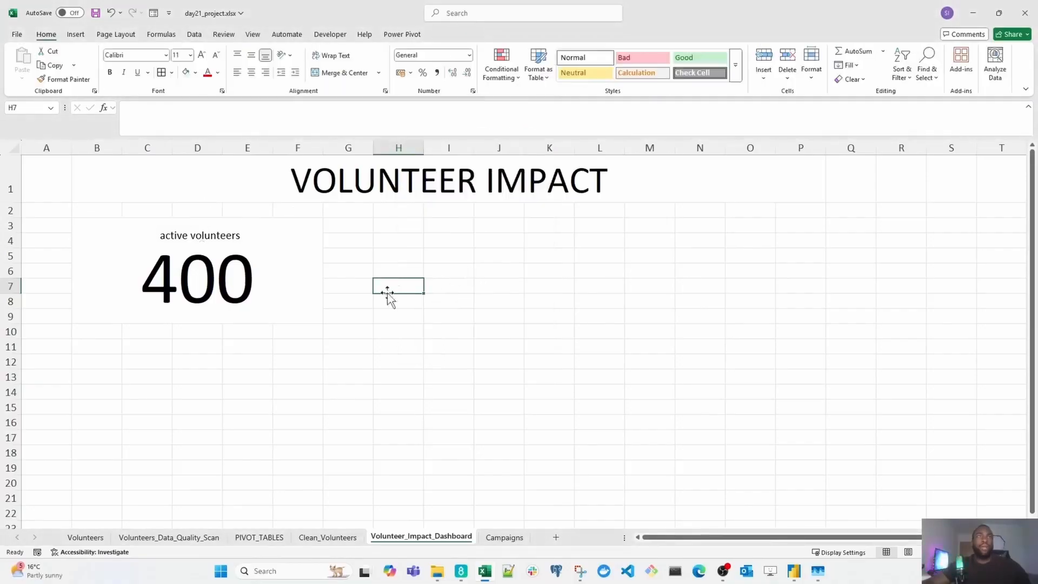
click(220, 235)
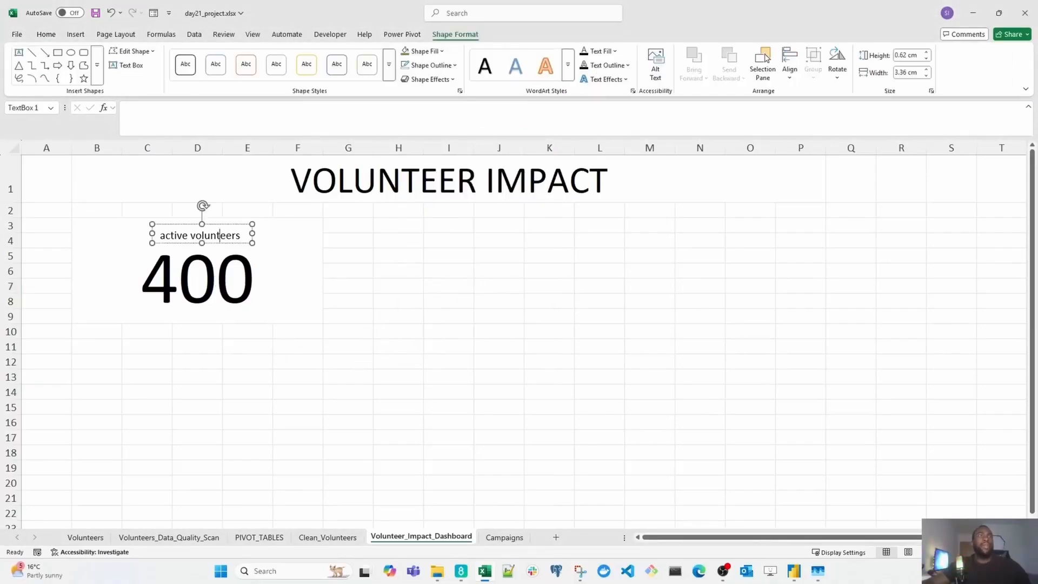
drag(230, 226, 230, 222)
click(394, 265)
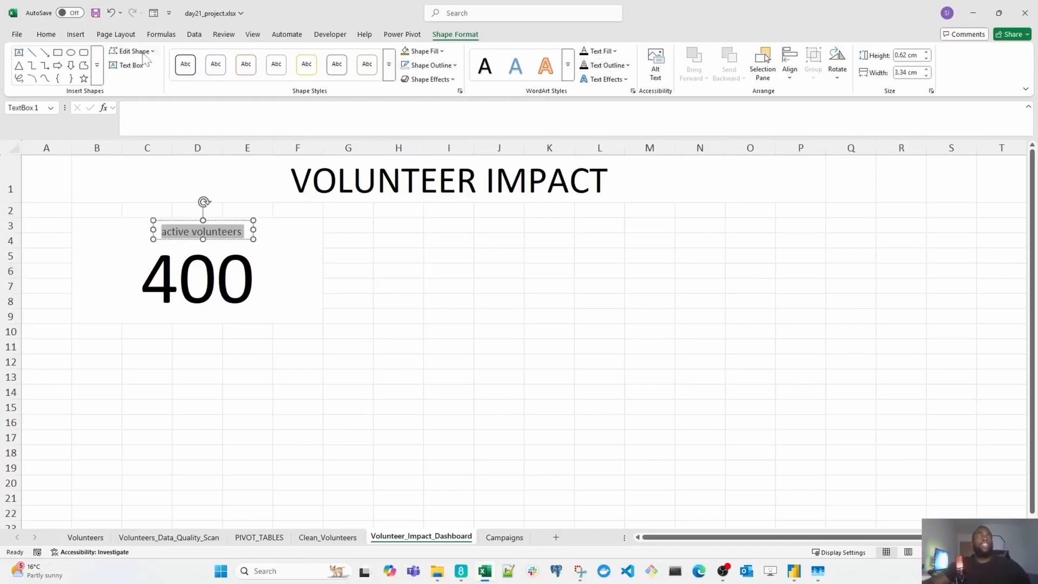
- Try two lighter grey font colors on the "active volunteers" label
click(47, 36)
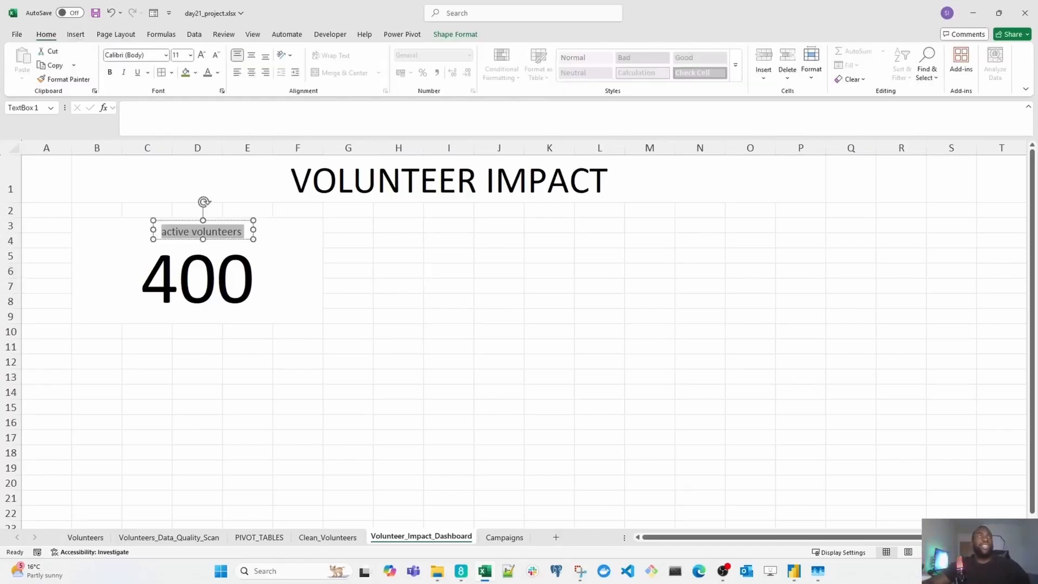
click(218, 73)
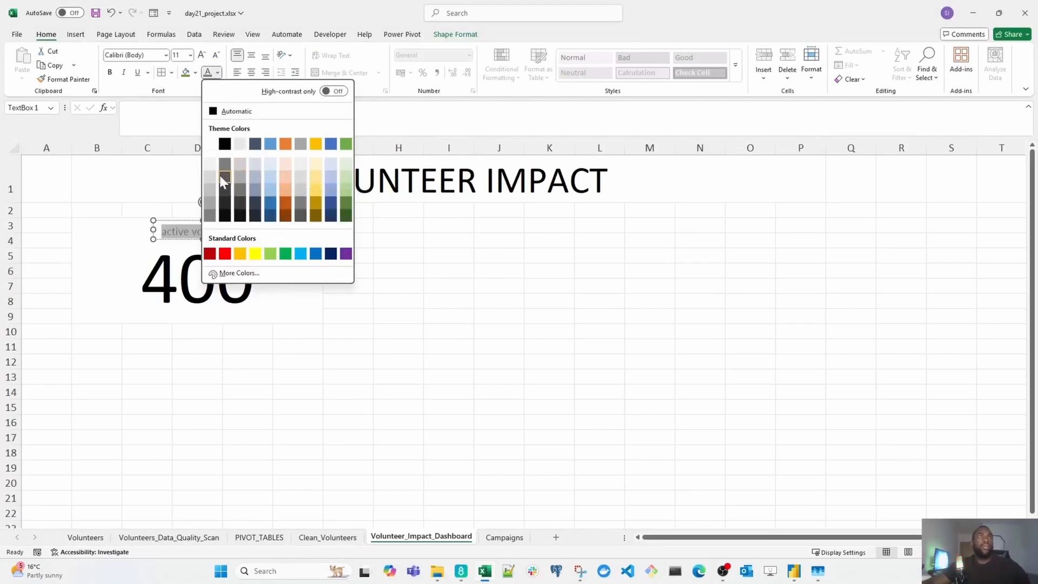
click(209, 192)
click(398, 272)
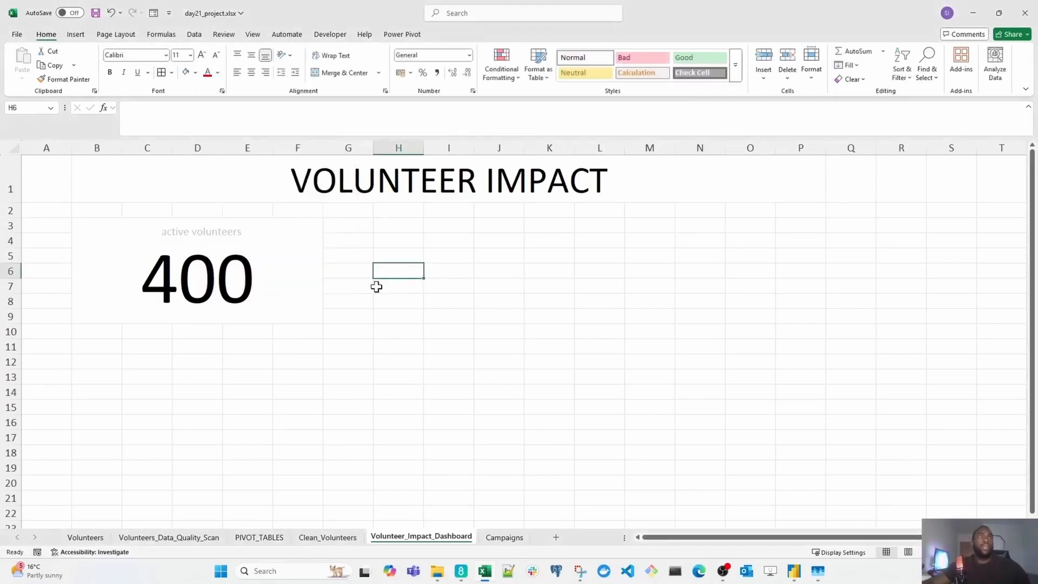
click(228, 232)
key(ctrl+a)
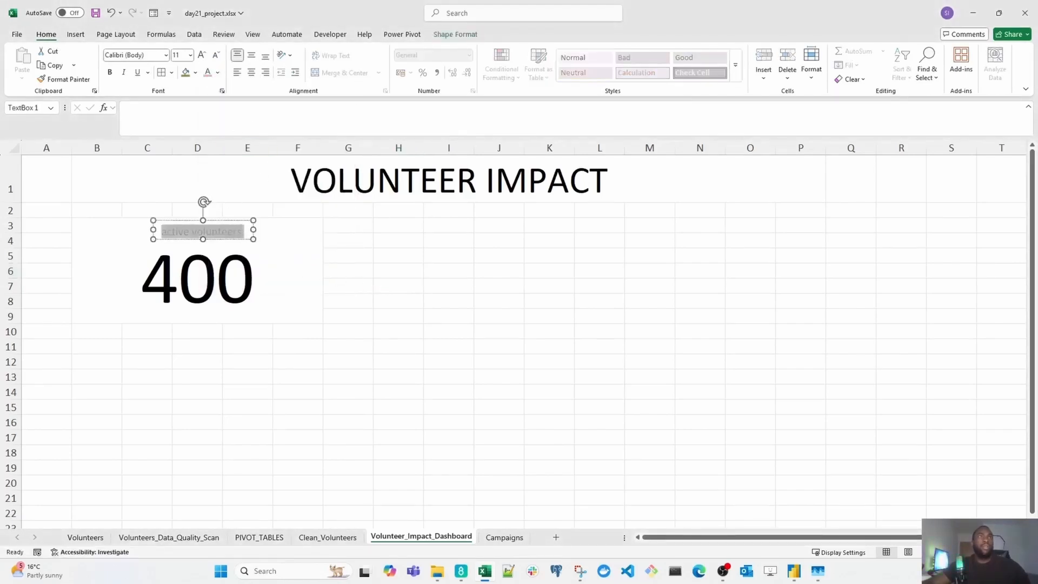
click(218, 73)
click(212, 203)
click(445, 290)
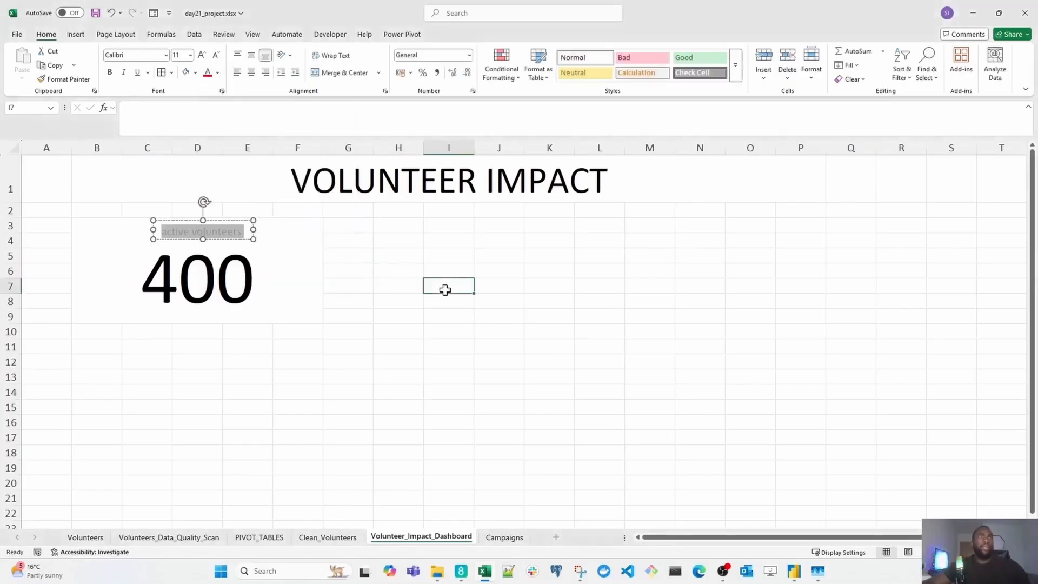
click(433, 316)
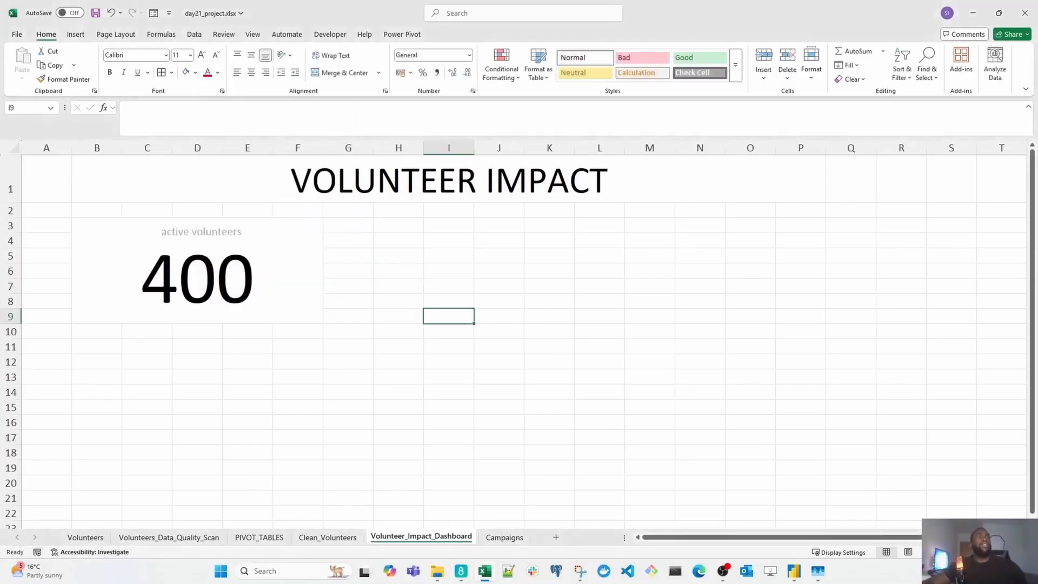
- Set the "active volunteers" label's font color to the darkest of the white theme color's grey shades
click(195, 72)
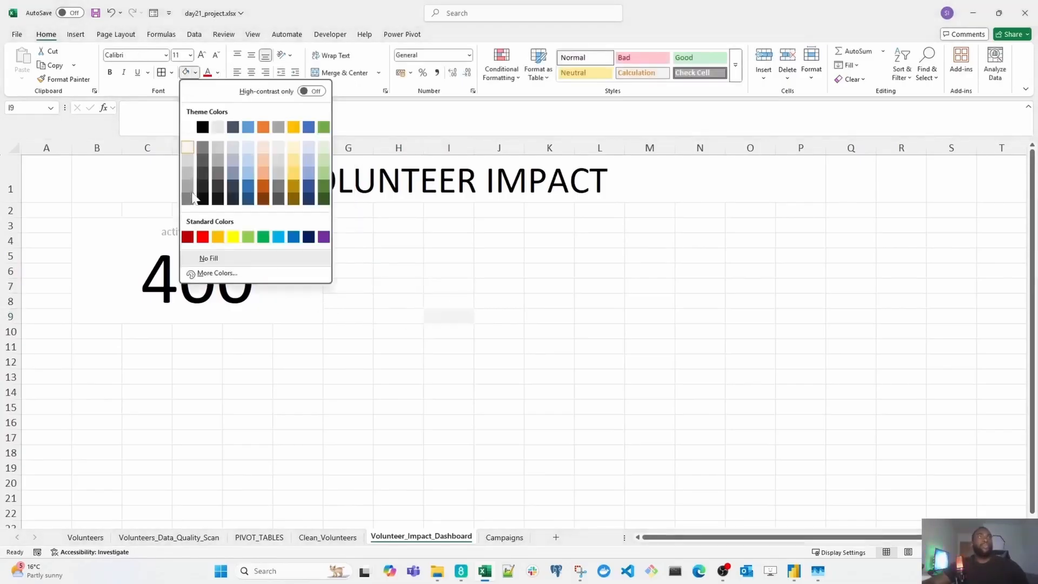
click(450, 315)
click(228, 232)
key(ctrl+a)
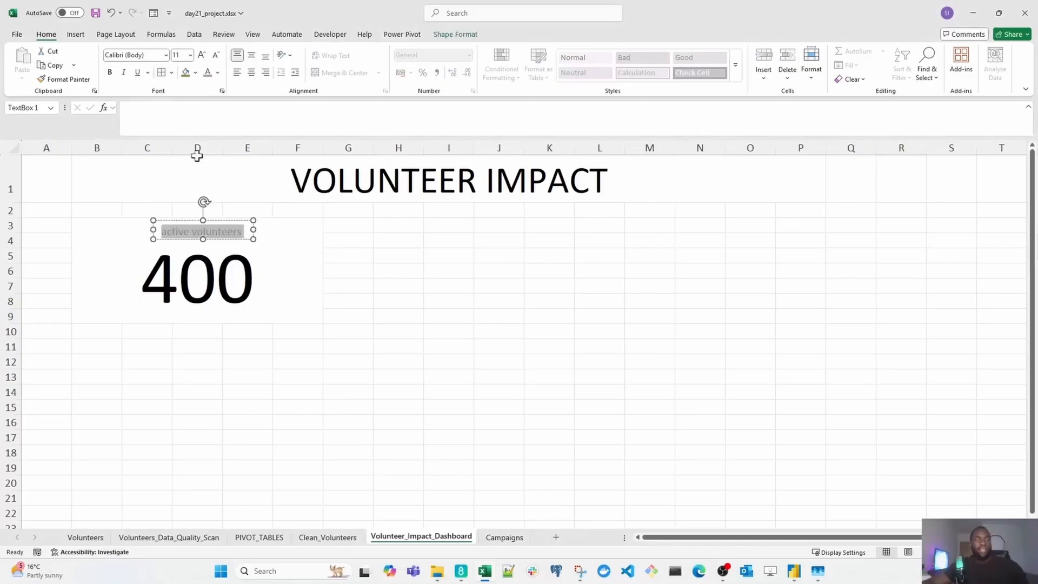
click(217, 72)
click(219, 221)
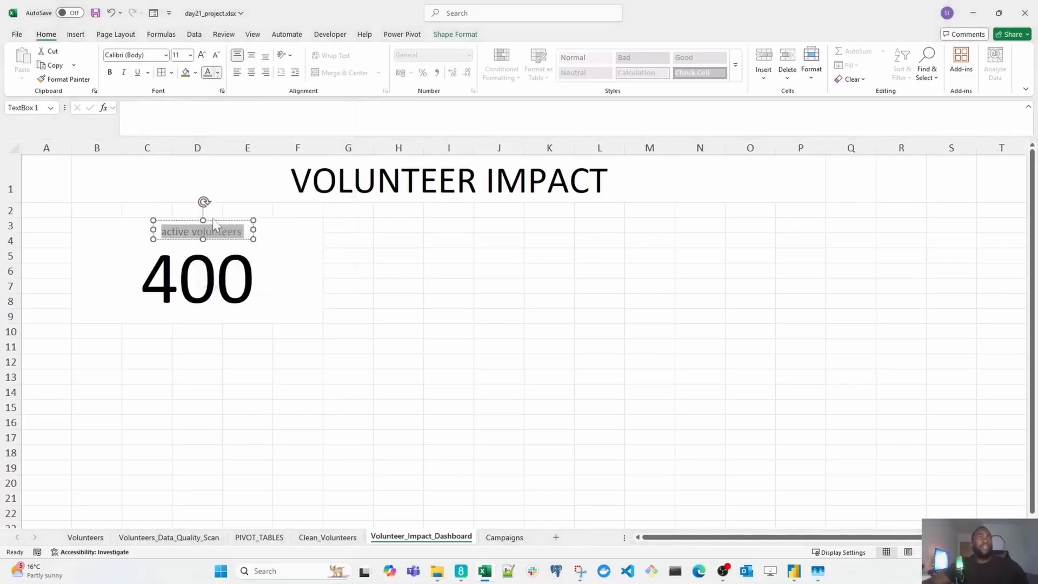
click(461, 334)
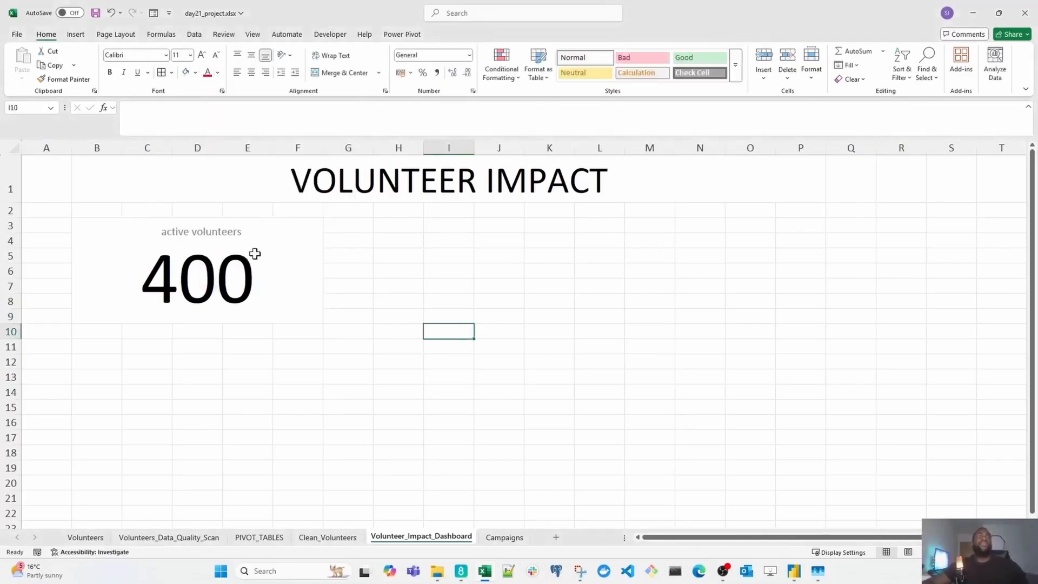
- Copy the merged active volunteers card B3:F9 together with its label
scroll(341, 410, down, 1)
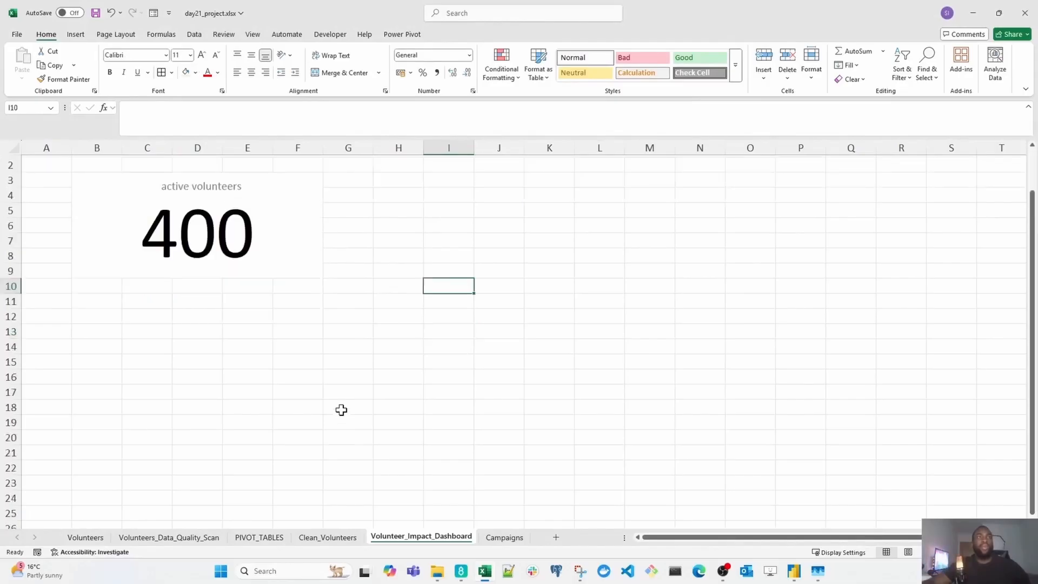
scroll(341, 410, up, 1)
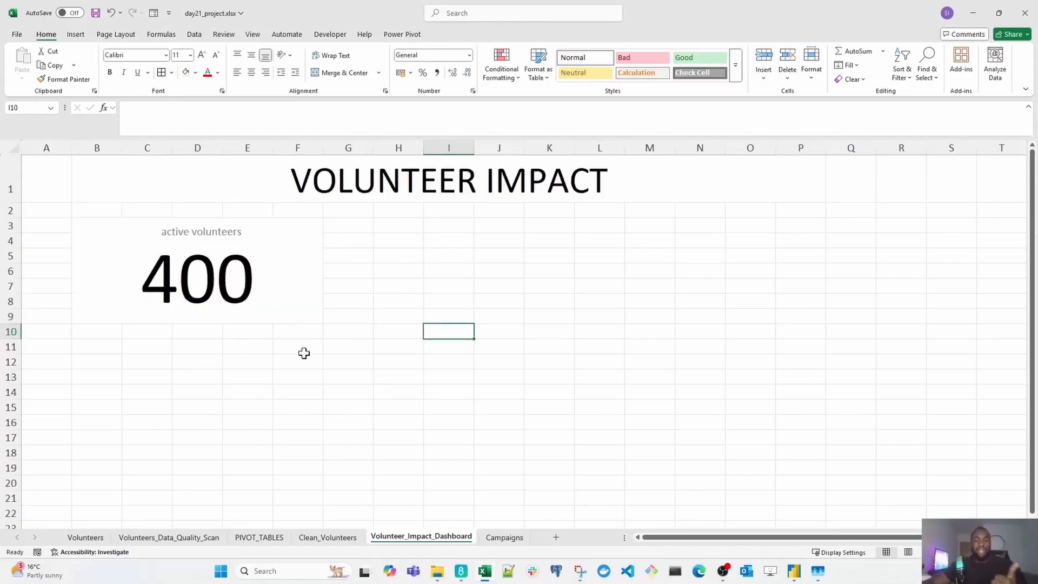
click(307, 299)
key(ctrl+c)
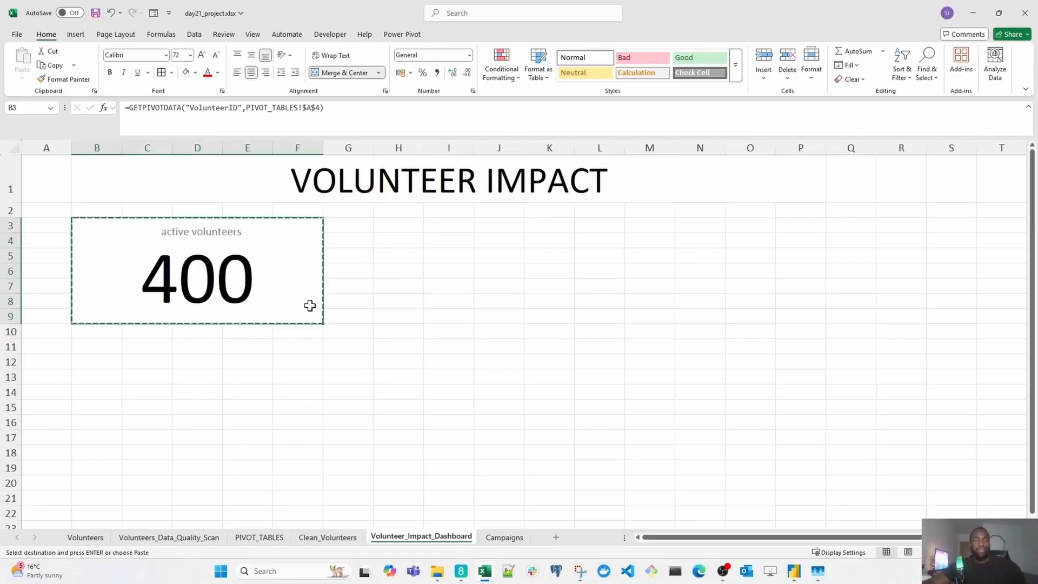
key(ctrl+v)
click(321, 376)
key(ctrl+z)
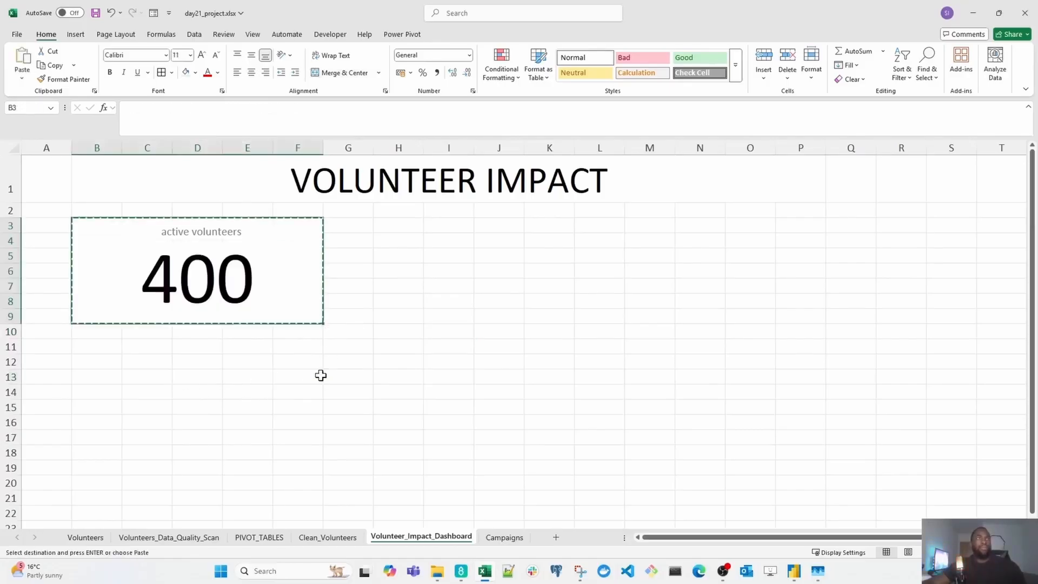
click(376, 332)
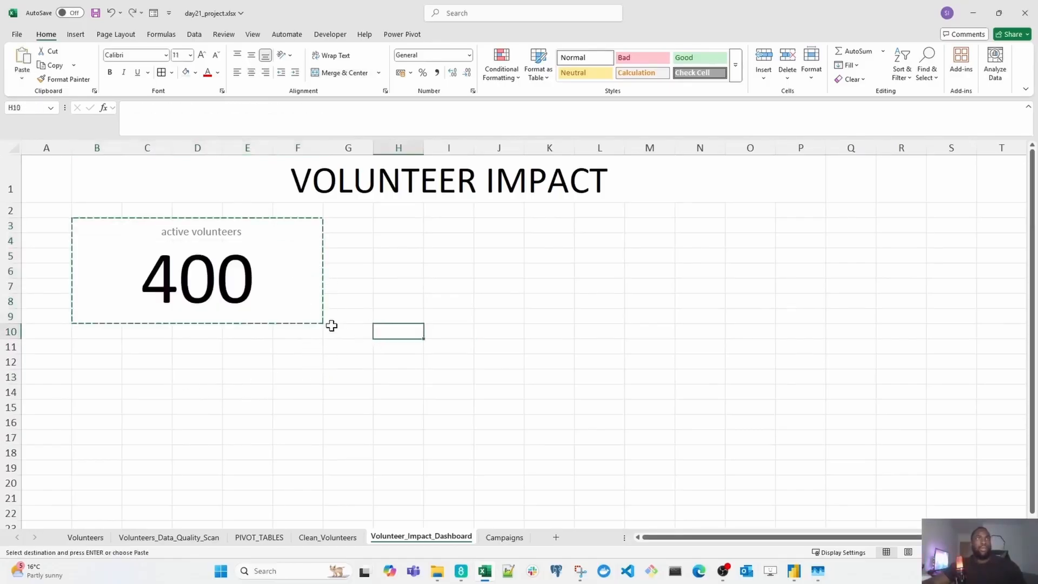
click(291, 308)
- Paste the copied card below the original, starting at cell B13
click(99, 377)
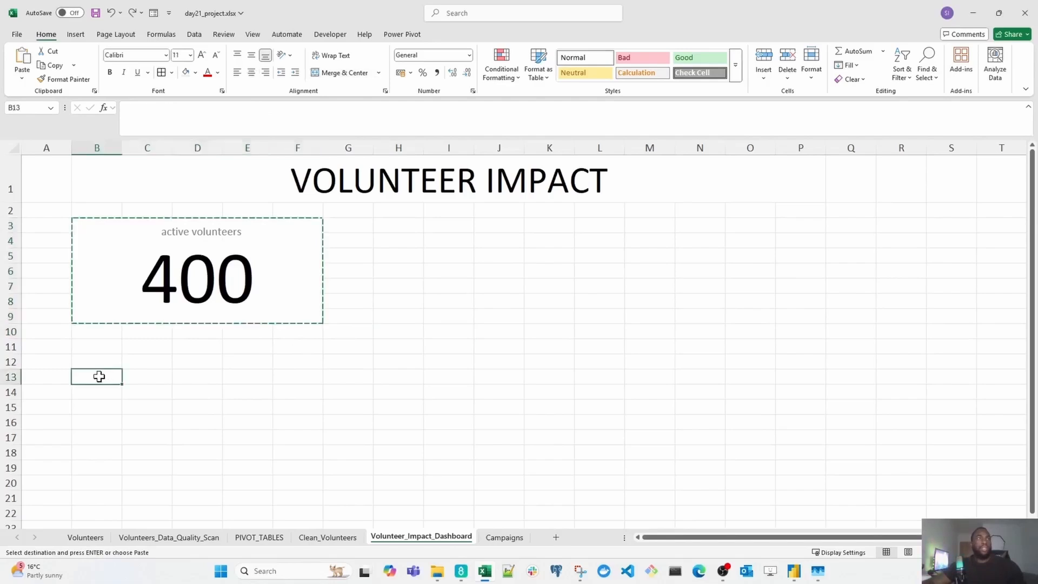
key(ctrl+v)
scroll(300, 371, down, 1)
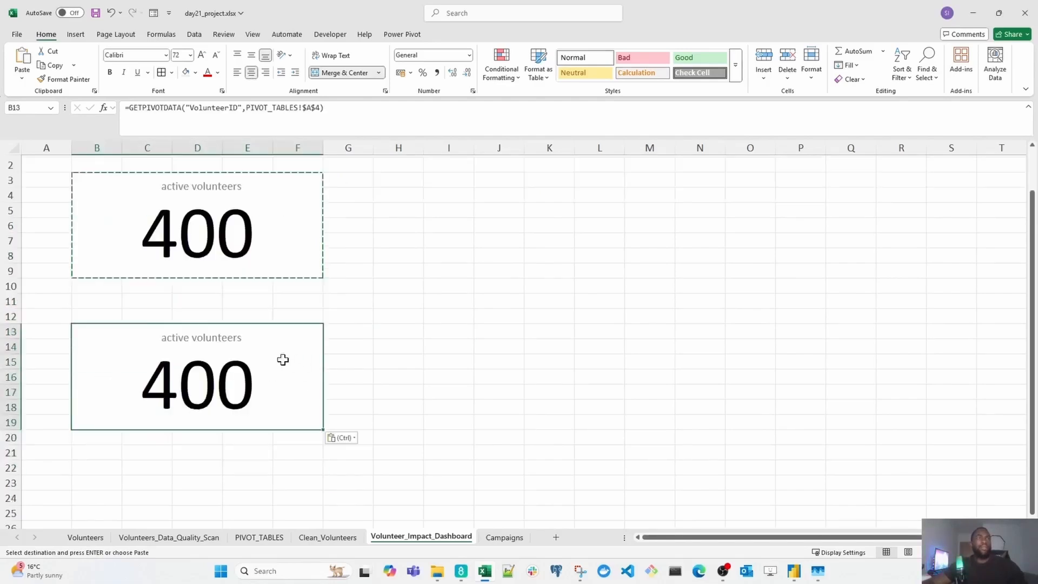
- Replace the duplicated card's label text with "emails missing"
double_click(195, 342)
triple_click(208, 340)
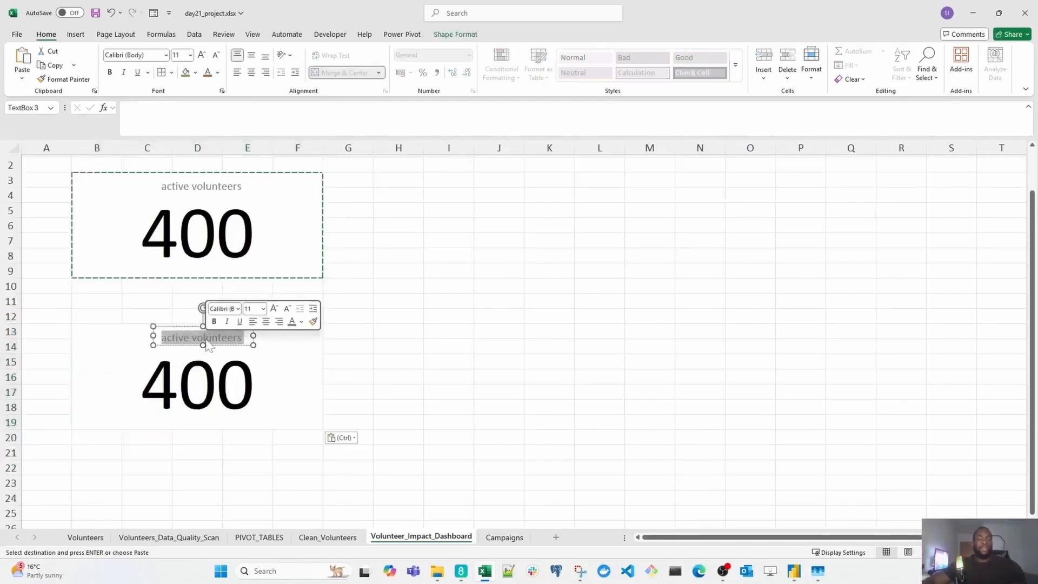
text(emails missing)
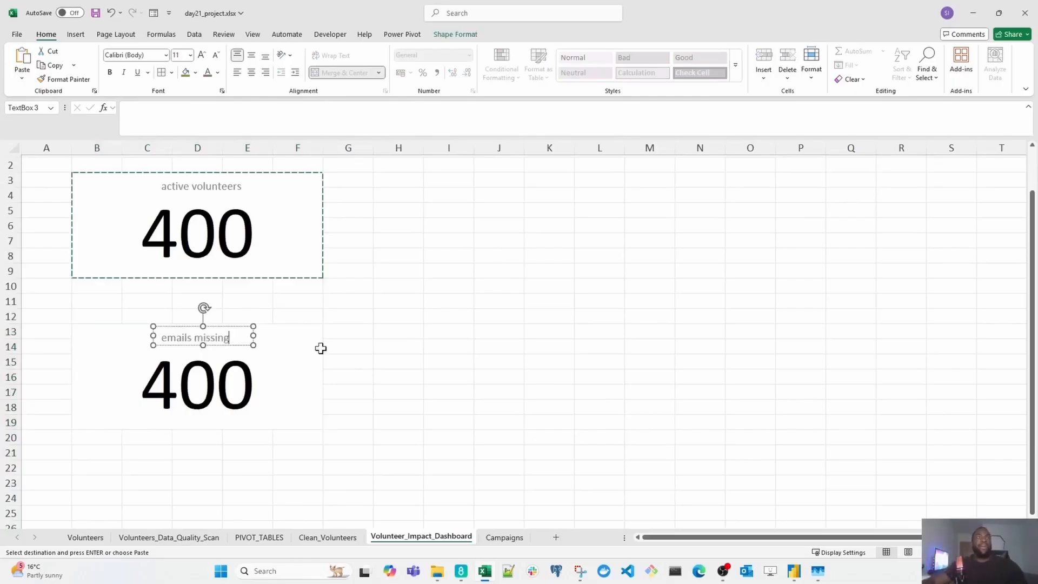
click(380, 364)
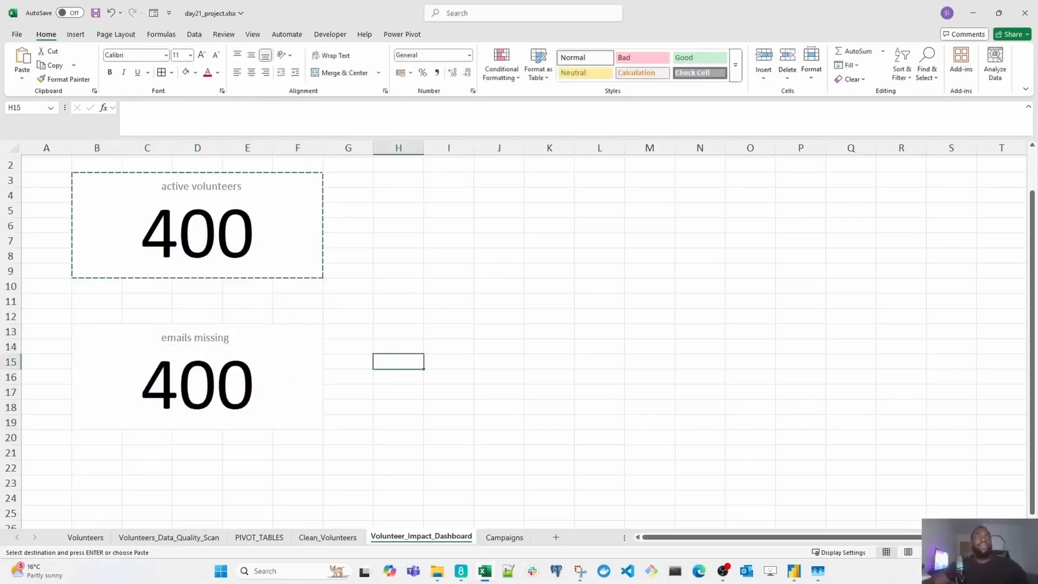
click(188, 338)
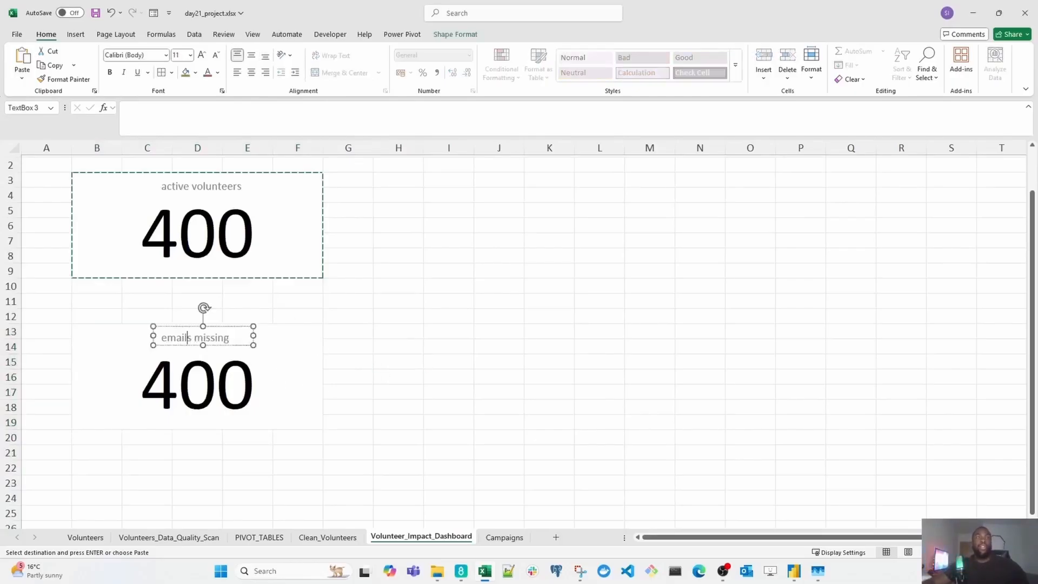
- Create a PivotTable from VolunteerTable6 on the existing PIVOT_TABLES worksheet, placed at cell A9
click(187, 382)
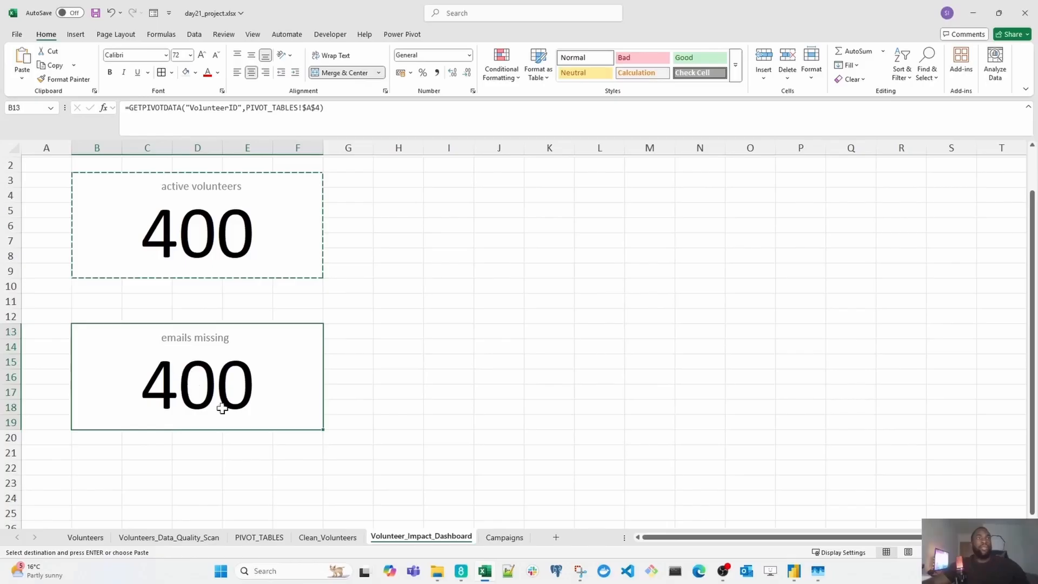
click(273, 538)
click(325, 537)
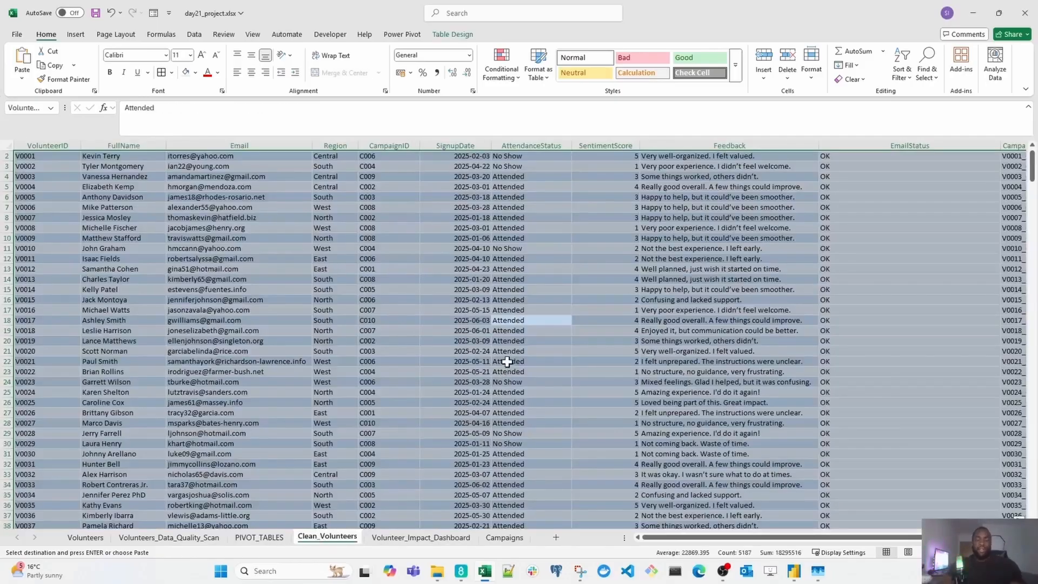
key(alt+n)
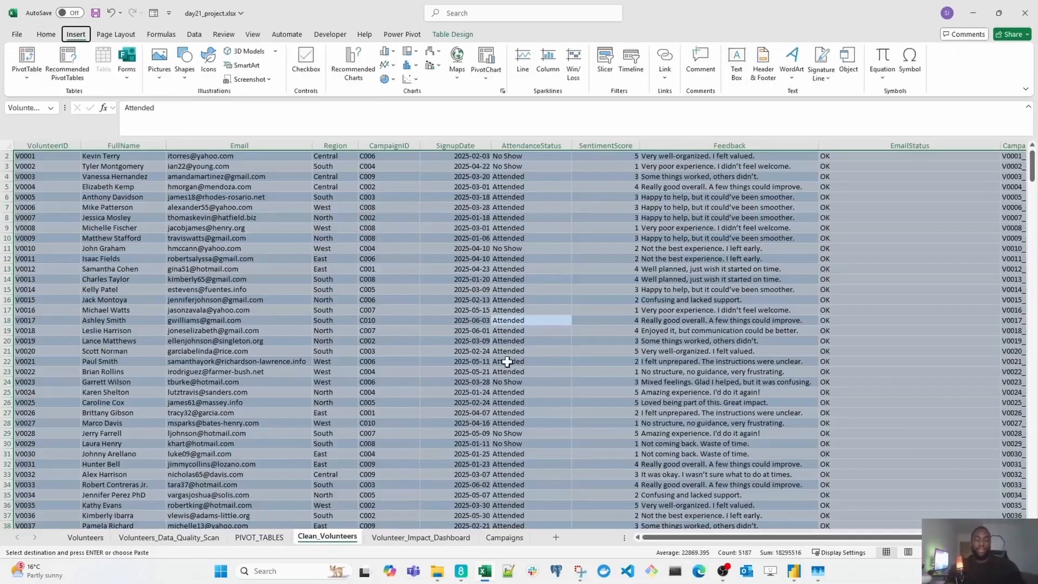
key(v)
key(t)
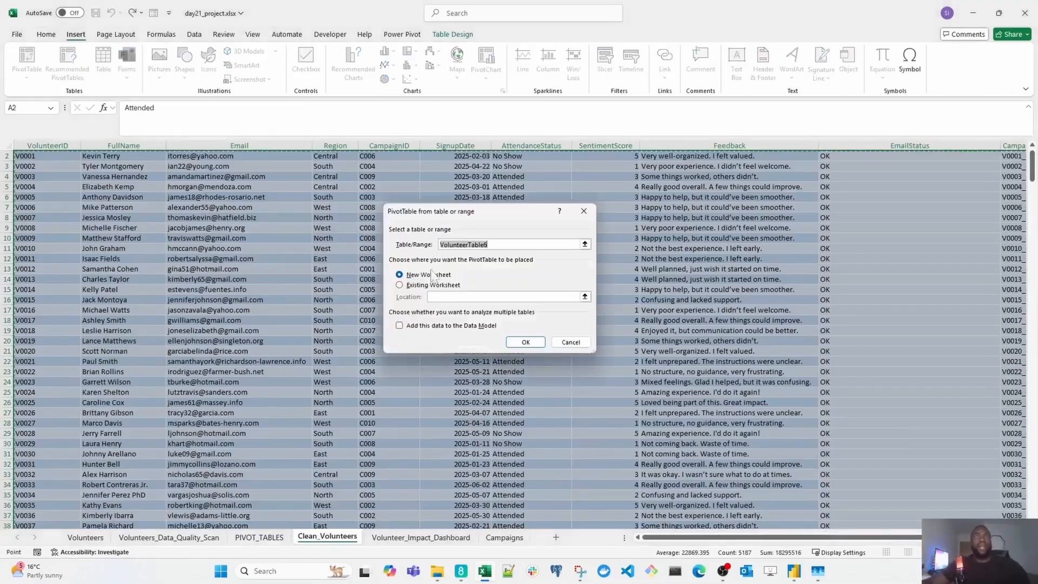
click(403, 287)
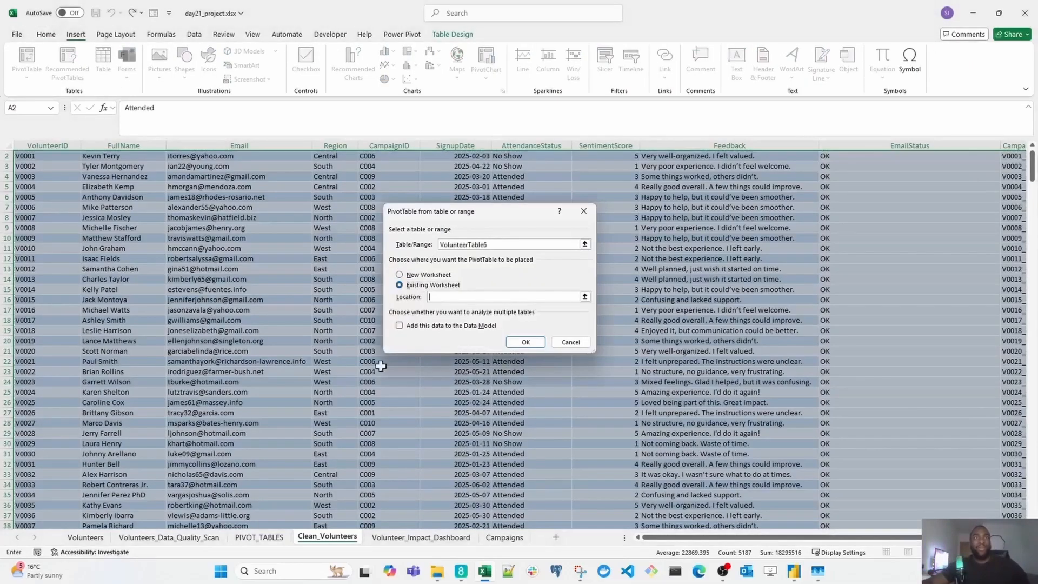
click(259, 537)
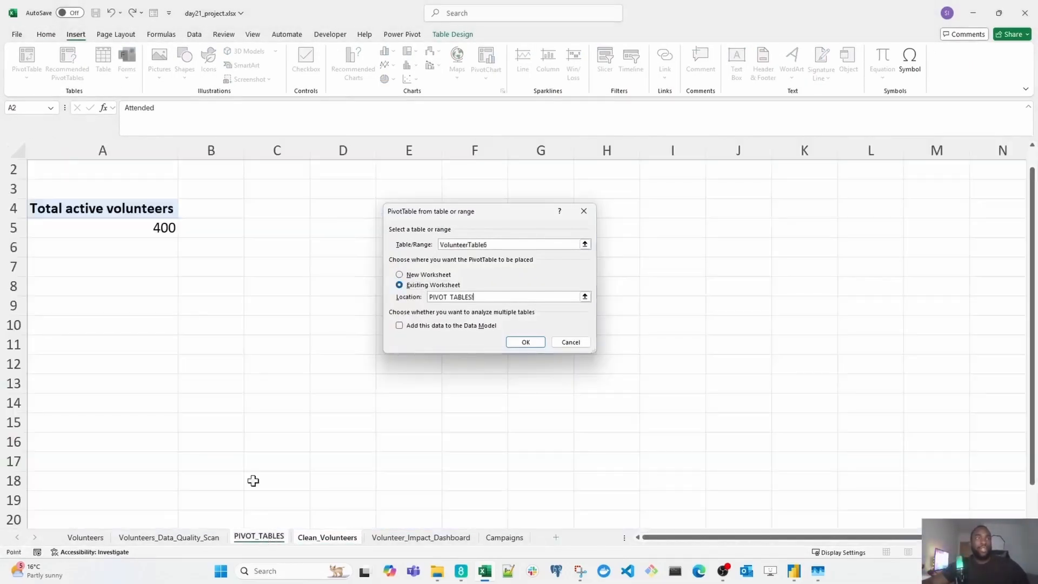
click(107, 306)
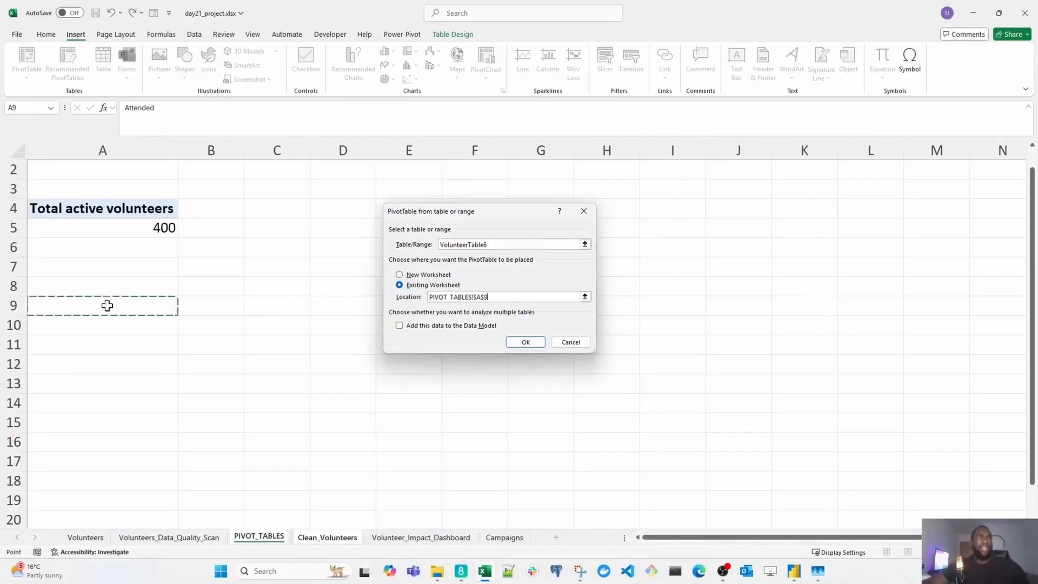
click(535, 344)
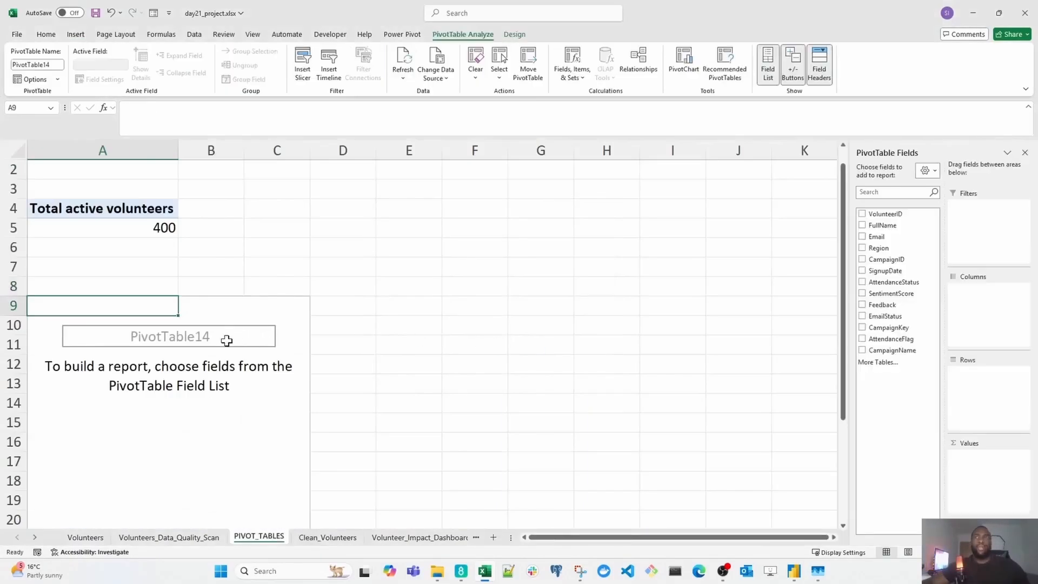
- Add EmailStatus to the new PivotTable as both the row field and a count in the values area
scroll(367, 370, up, 1)
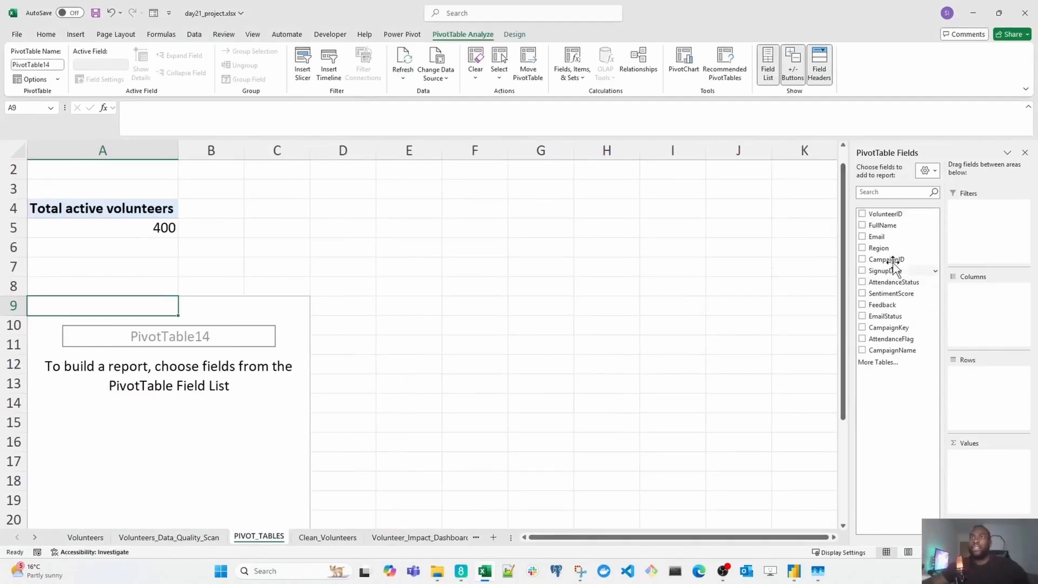
drag(903, 317, 970, 397)
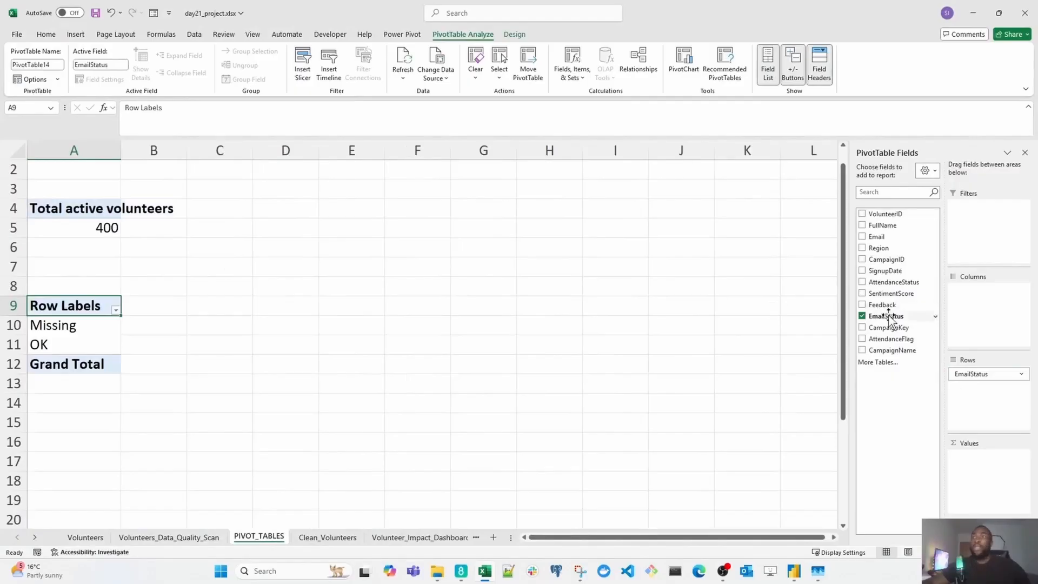
drag(920, 318, 971, 468)
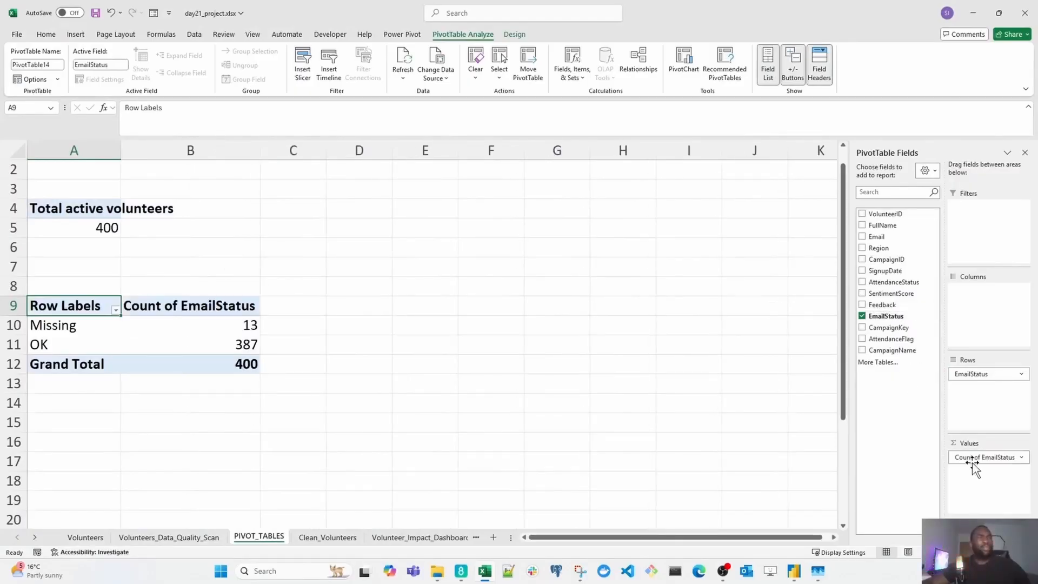
click(203, 327)
drag(74, 326, 223, 329)
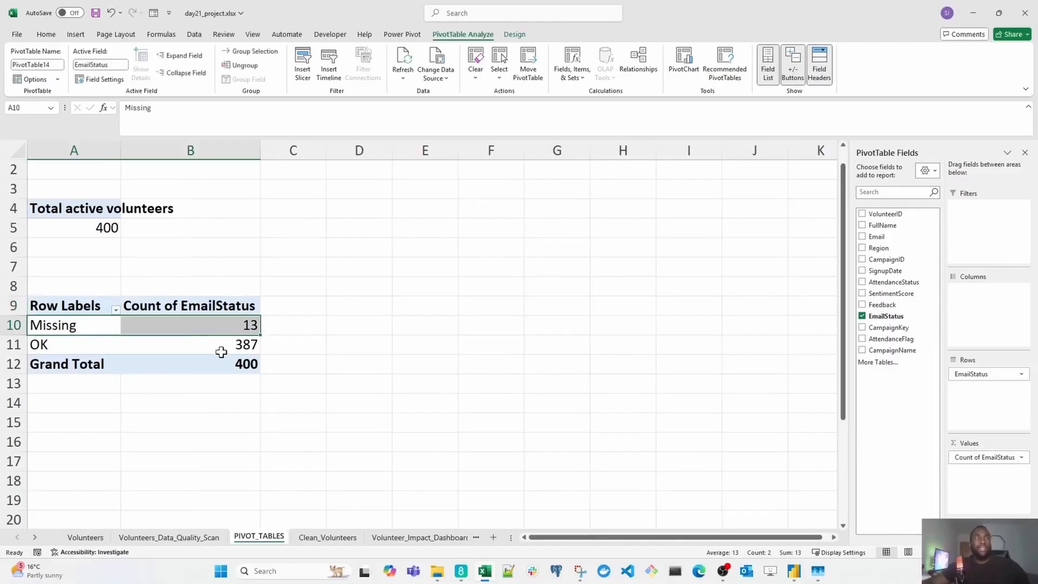
click(225, 346)
click(226, 328)
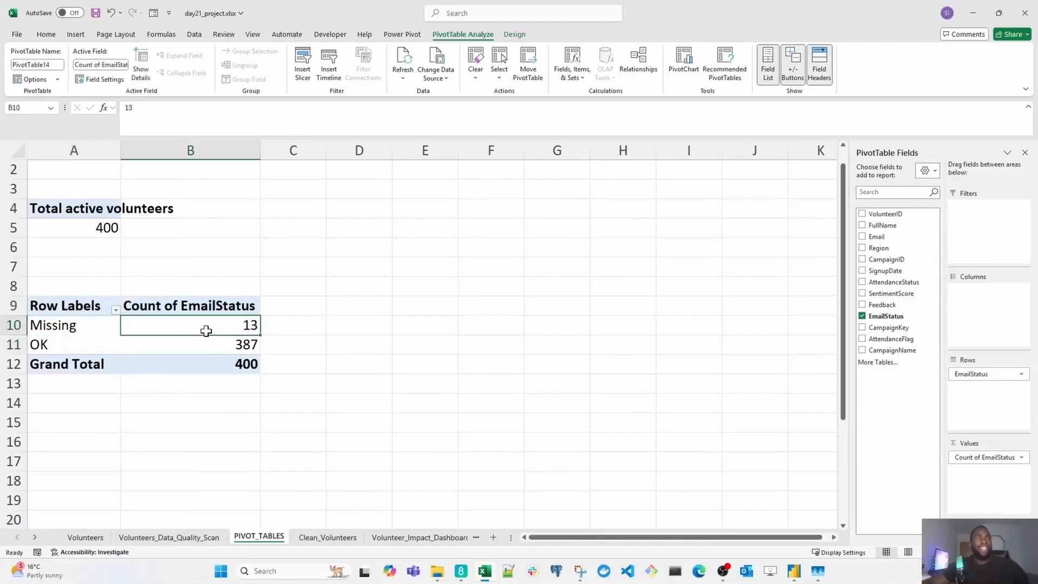
- Rename the EmailStatus count column header in B9 to "Emails Missing"
click(133, 299)
text(Emai)
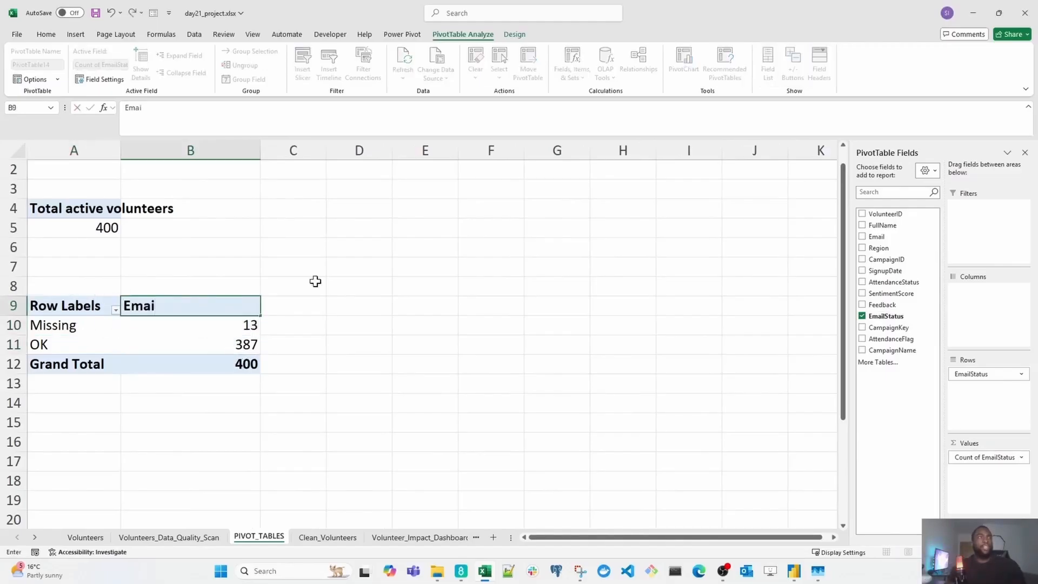
text(ls M)
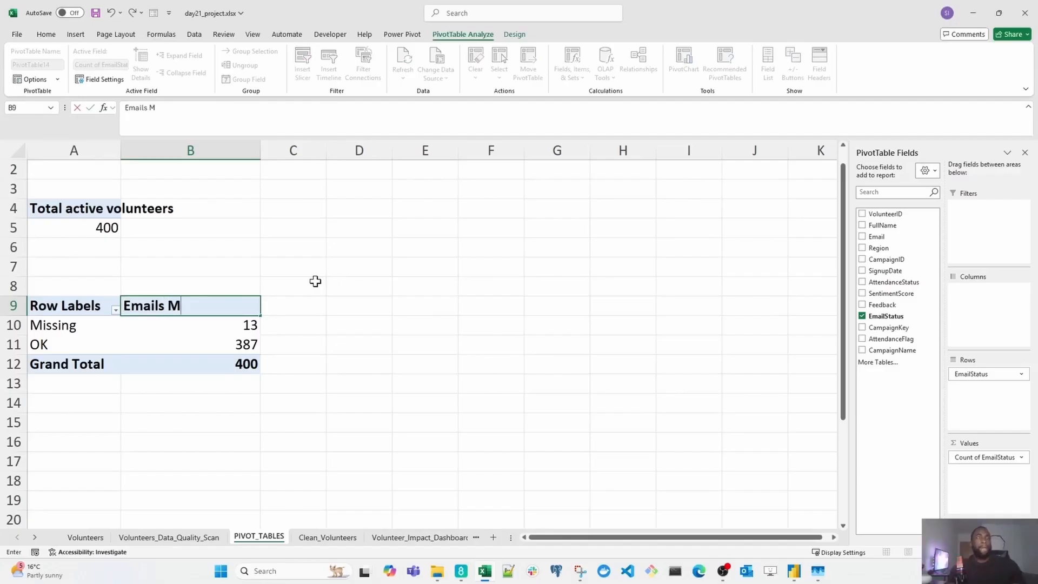
text(issing)
click(315, 281)
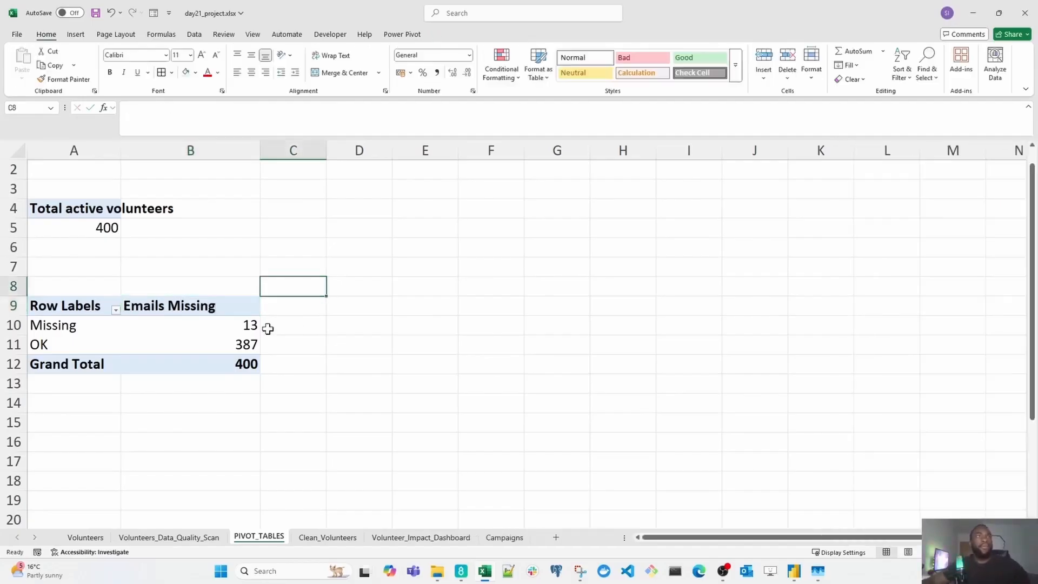
- Filter the PivotTable's EmailStatus field so that only Missing is included, excluding OK
click(210, 309)
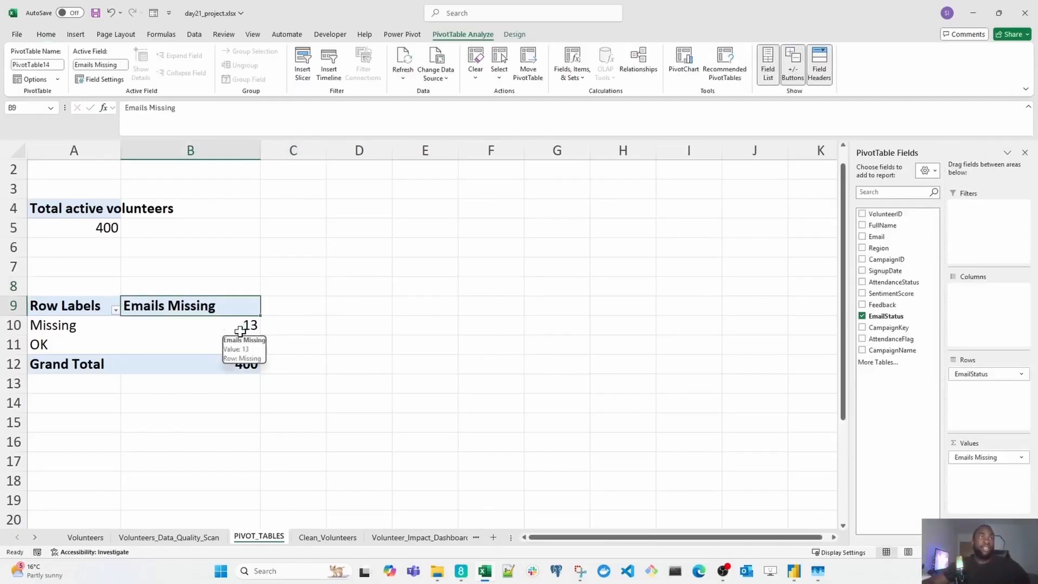
click(935, 317)
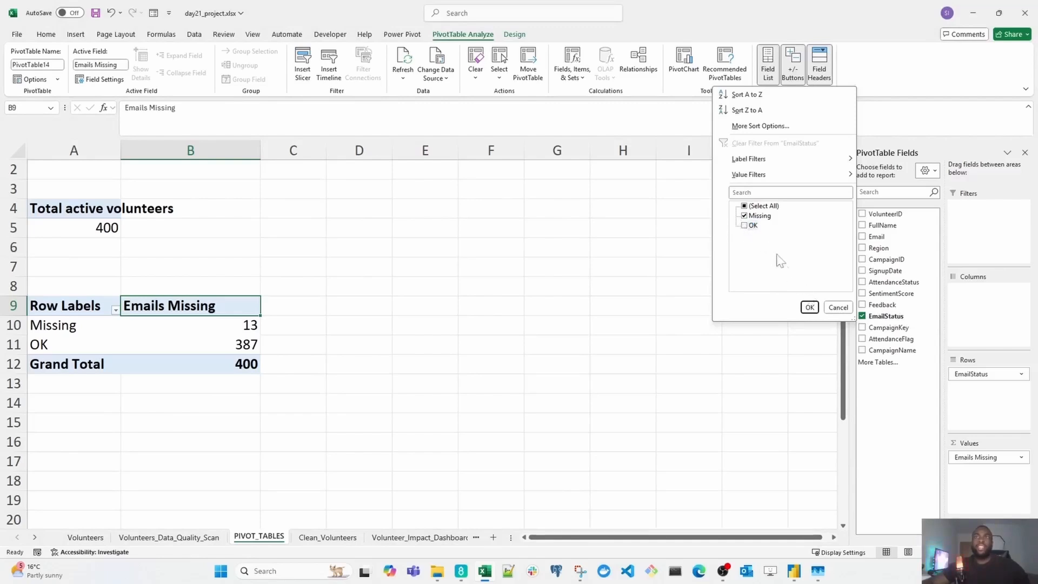
click(810, 308)
click(262, 326)
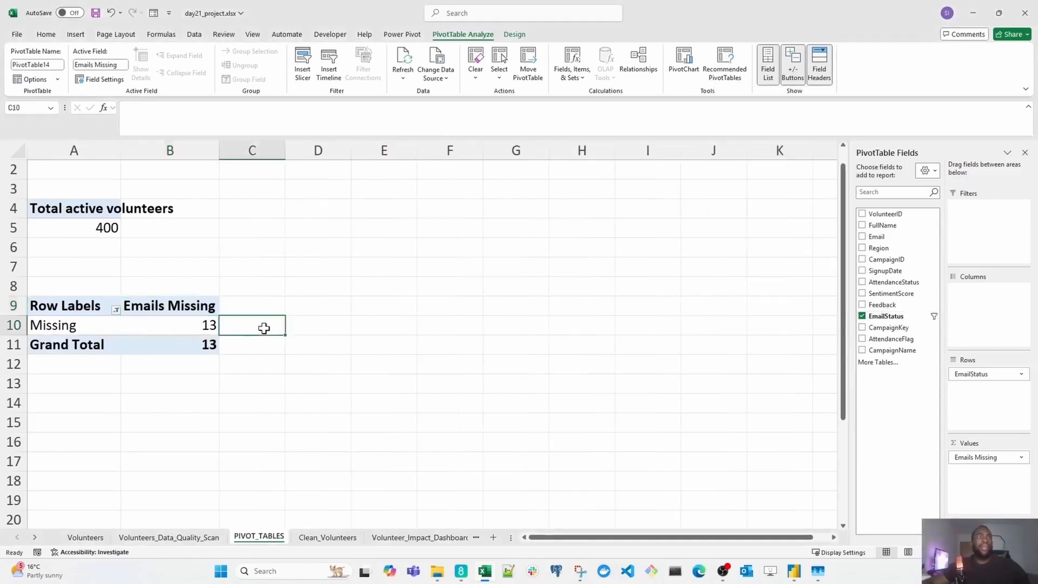
drag(69, 314, 183, 345)
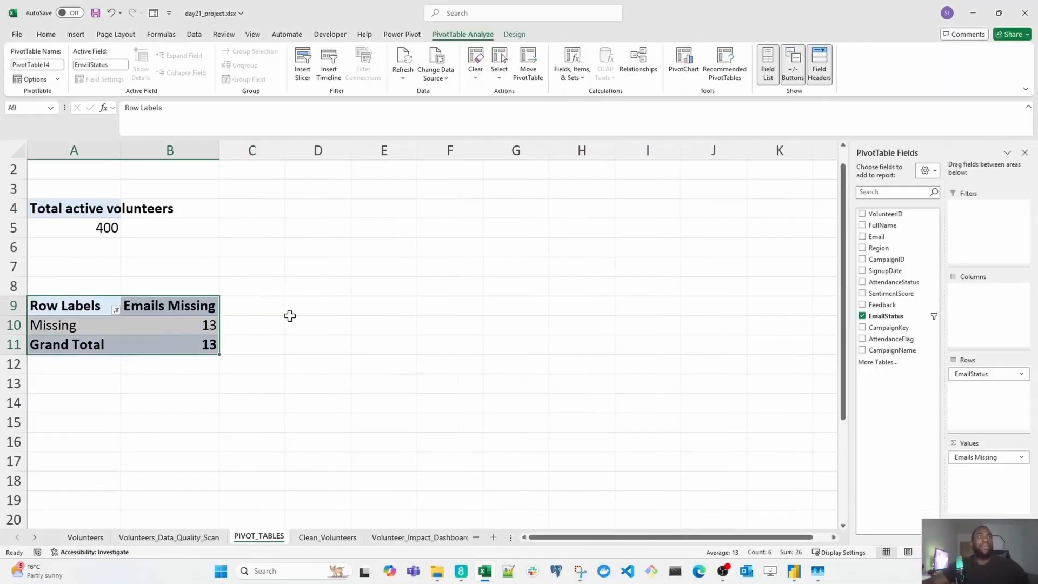
click(291, 322)
click(190, 327)
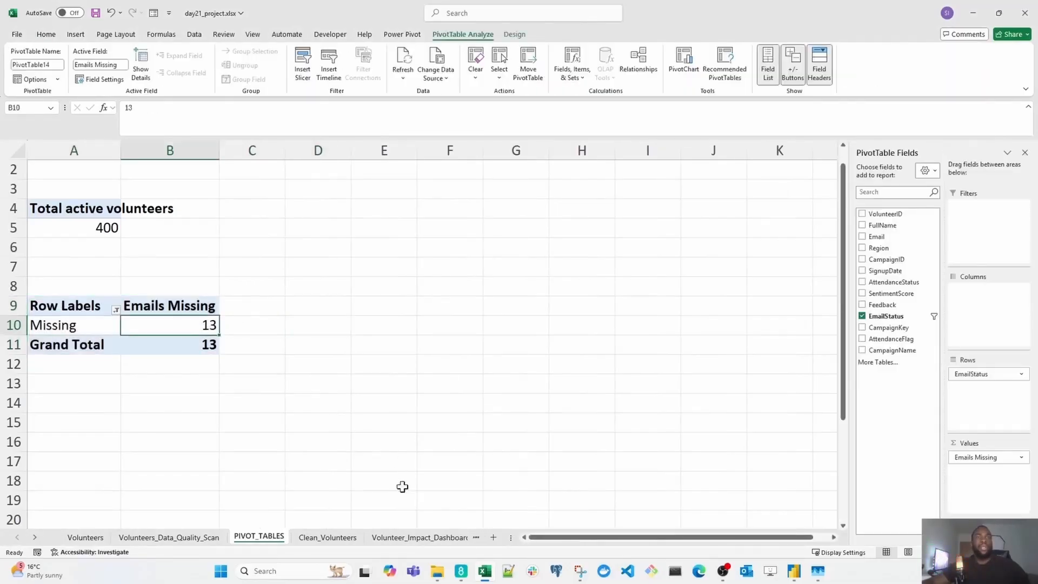
- Replace the formula in the dashboard's emails missing card with a reference to the Missing count in PIVOT_TABLES cell B10
click(414, 539)
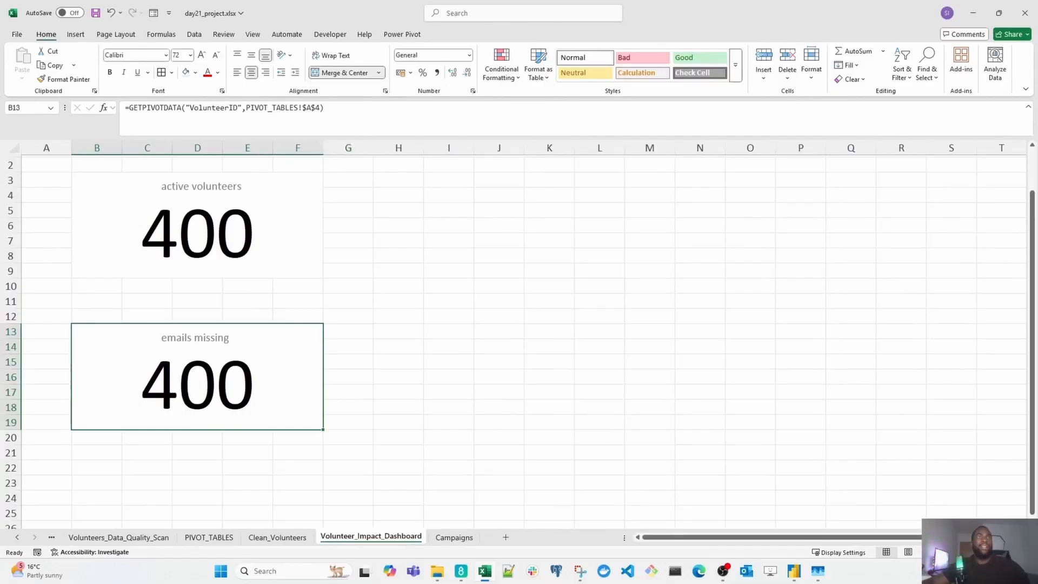
drag(328, 108, 80, 104)
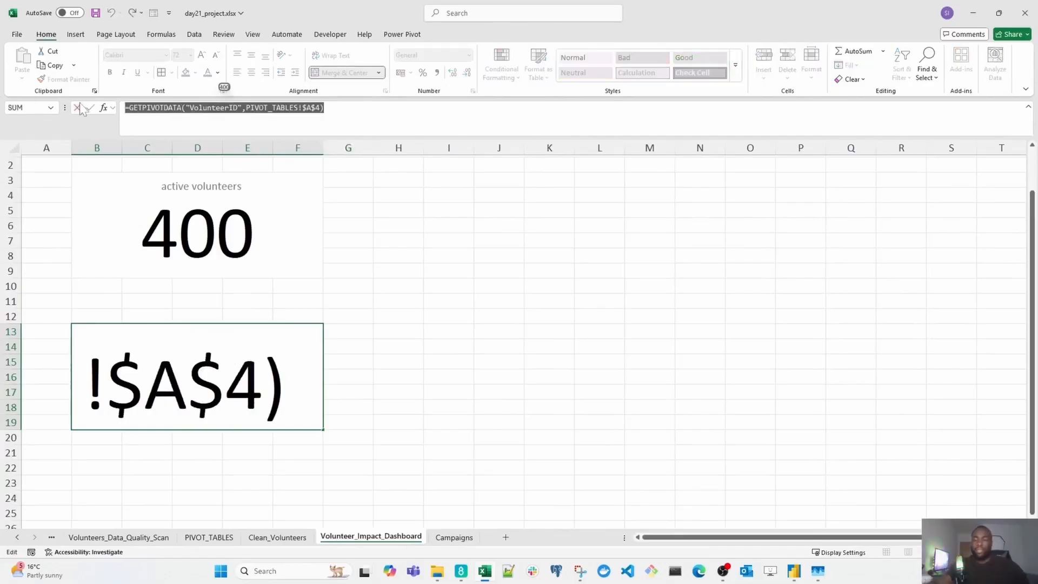
key(BackSpace)
text(=)
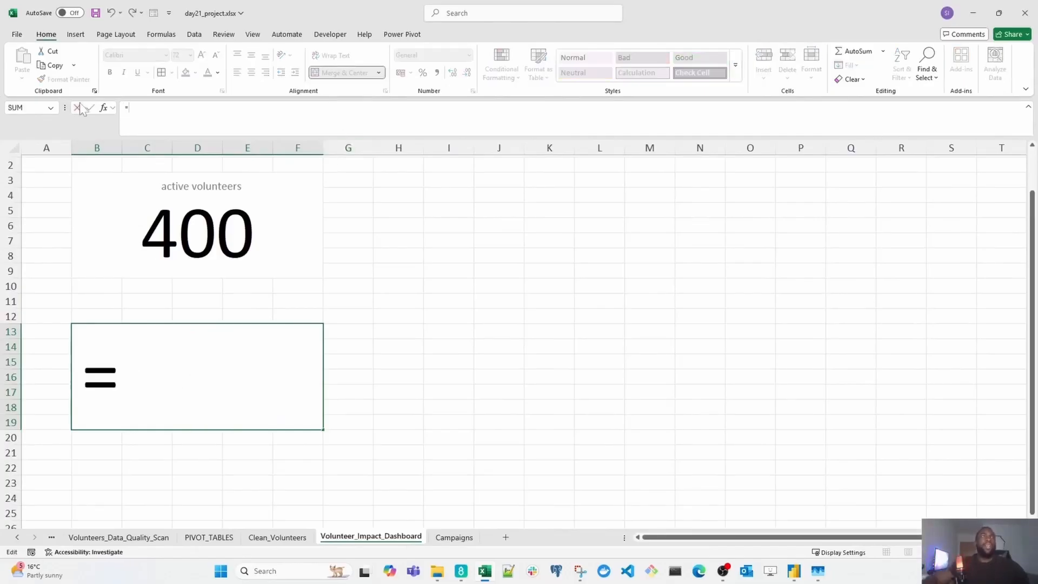
click(209, 537)
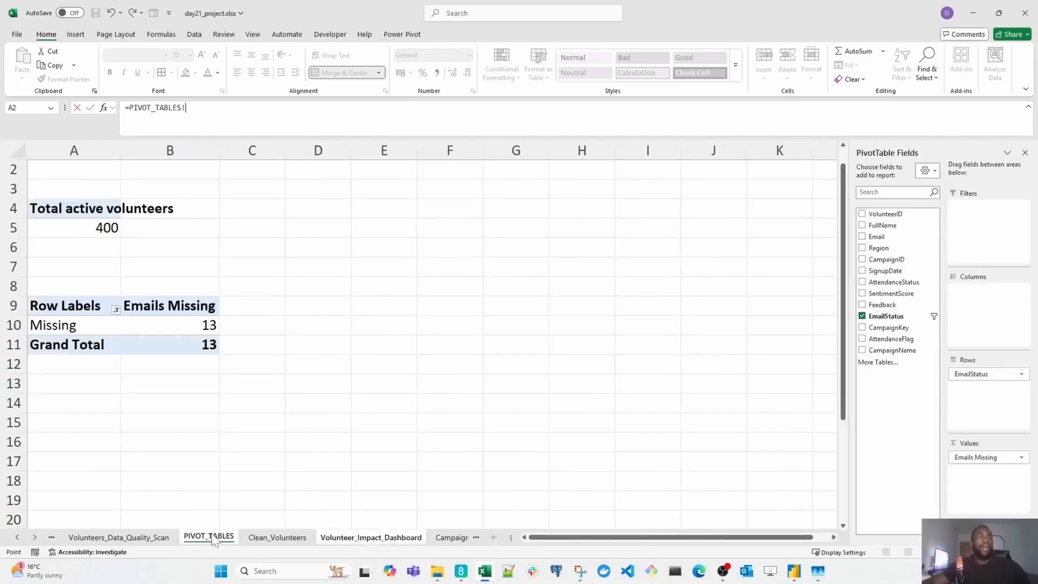
click(176, 323)
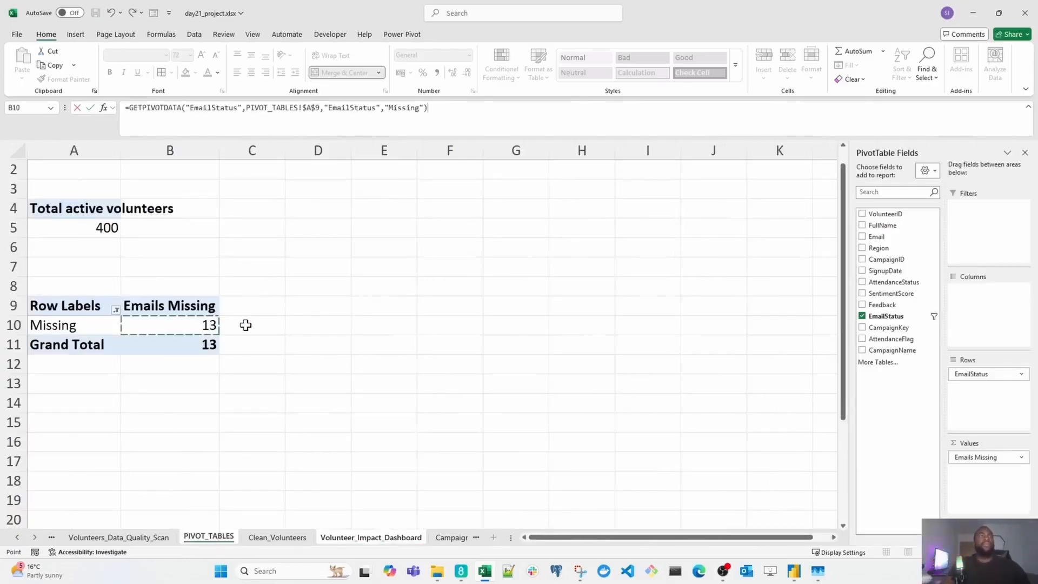
key(Return)
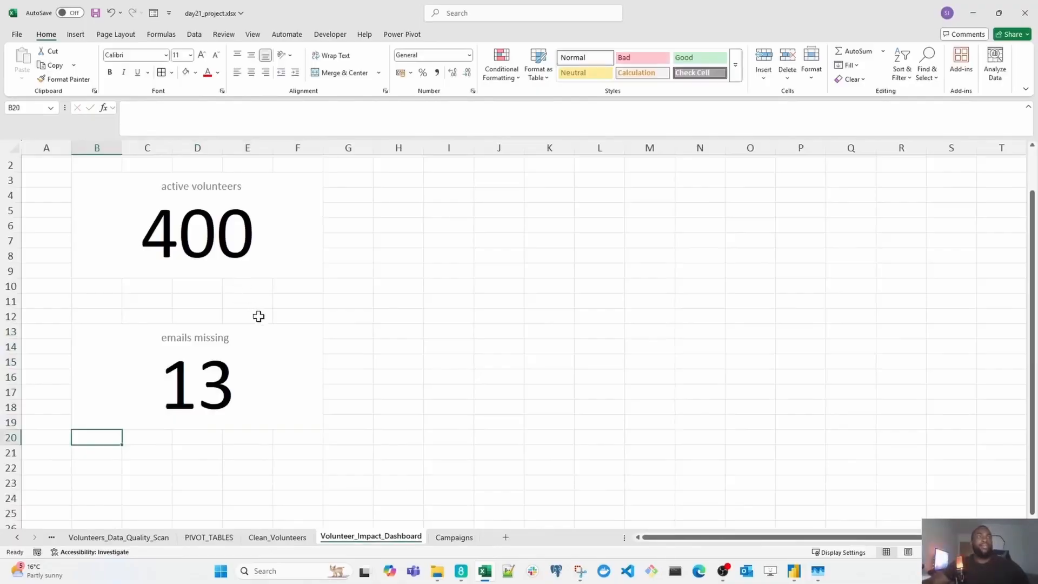
- Copy the emails missing card with its label and paste it below the original, starting at cell B23
scroll(309, 325, down, 5)
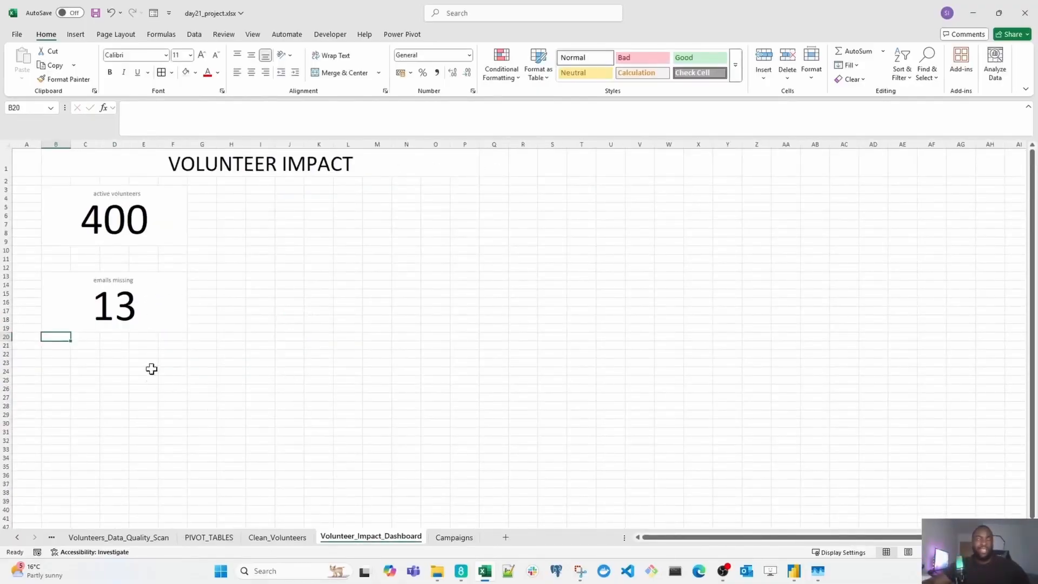
scroll(146, 330, down, 1)
scroll(145, 330, up, 1)
click(80, 287)
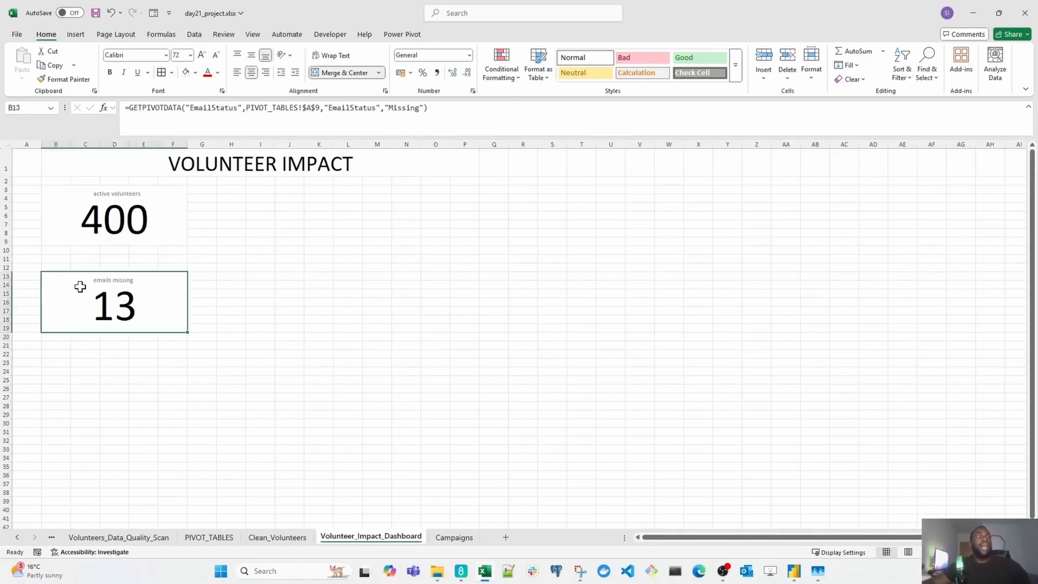
scroll(276, 334, up, 2)
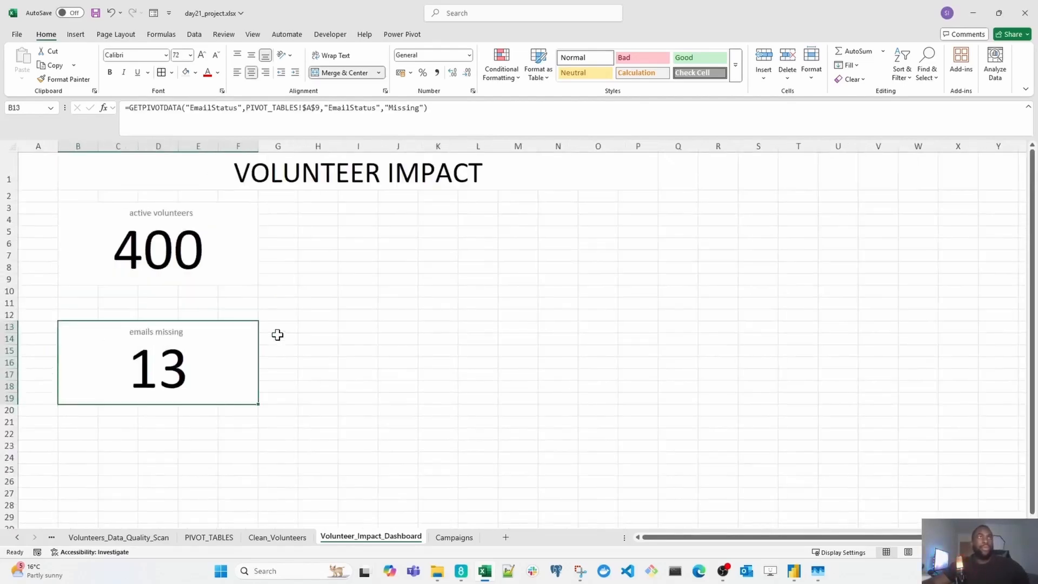
key(ctrl+c)
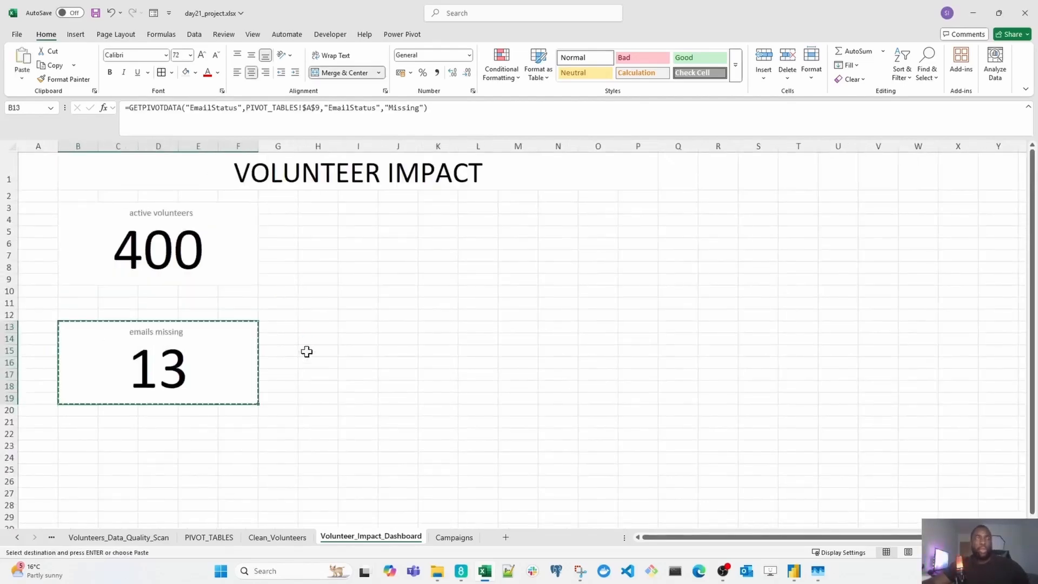
click(92, 444)
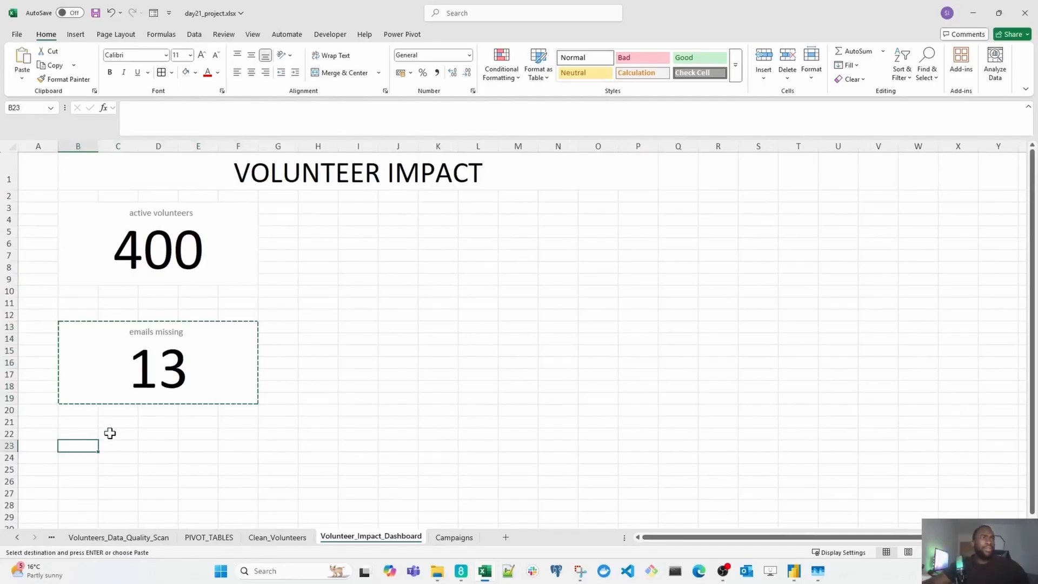
key(ctrl+v)
scroll(259, 410, down, 1)
key(ctrl)
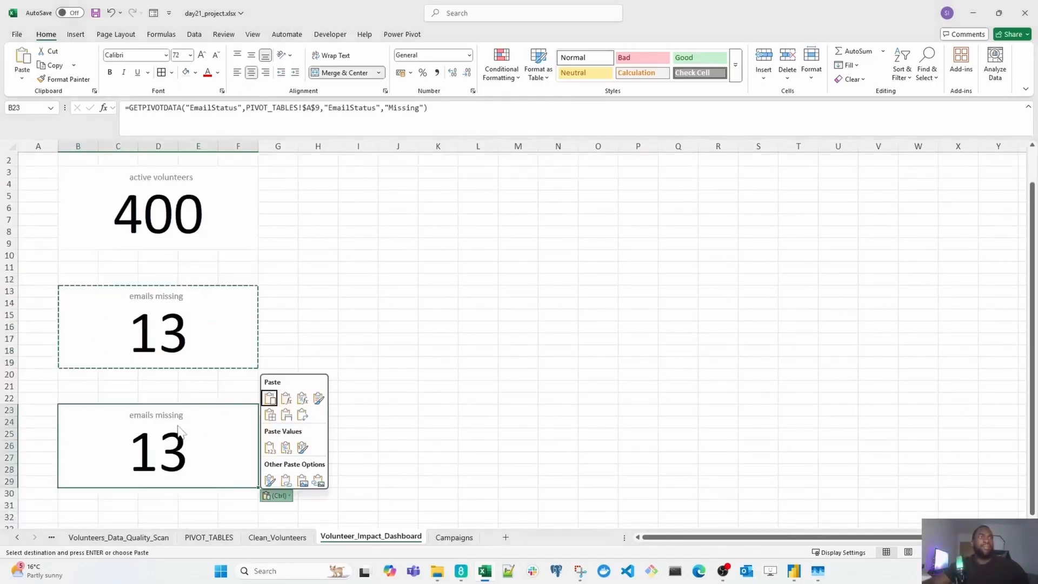
- Replace the label text of the new card at B23 with "duplicates found"
click(163, 416)
double_click(163, 415)
double_click(144, 415)
key(shift+Right)
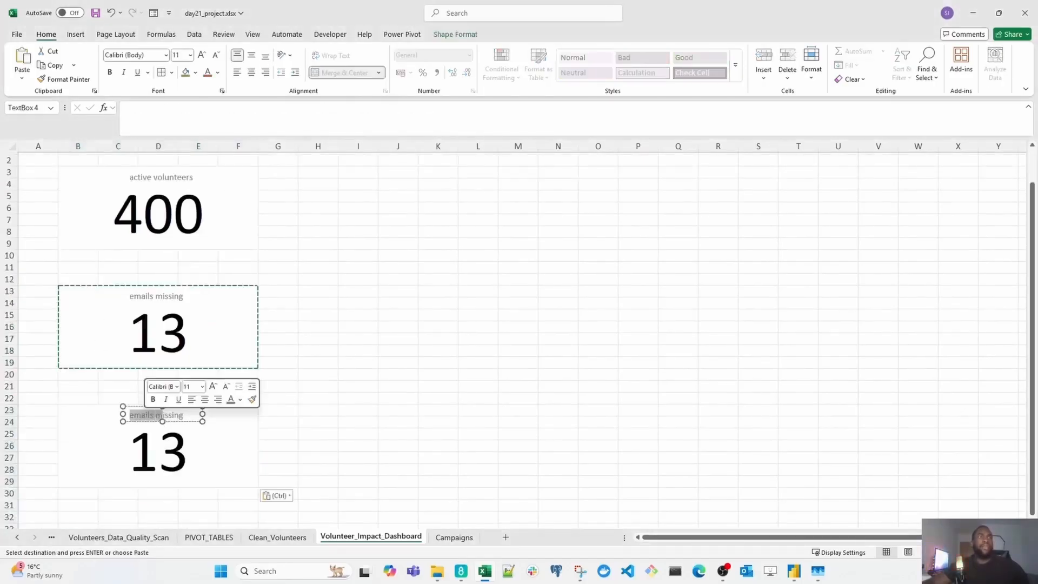
key(shift+End)
text(du)
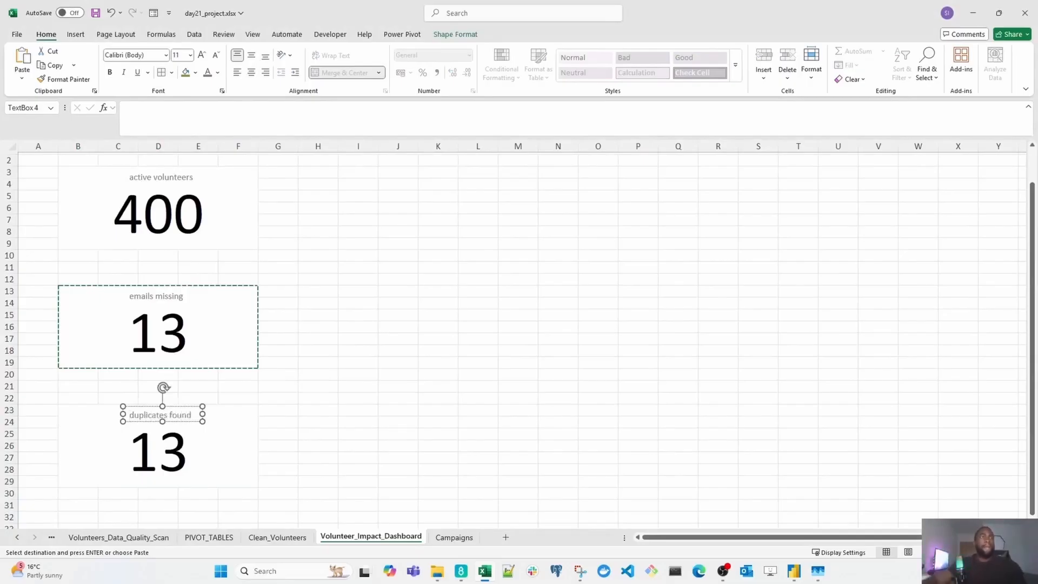
- Examine the DuplicateFlag column and the duplicate records formula in the Data Quality Summary on the Volunteers_Data_Quality_Scan sheet
click(661, 463)
click(163, 456)
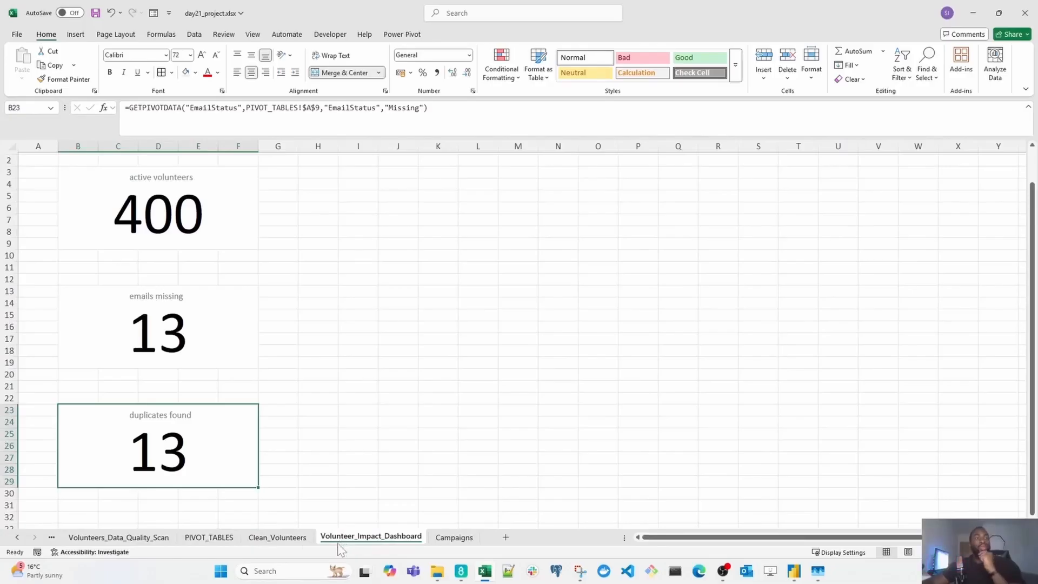
click(145, 538)
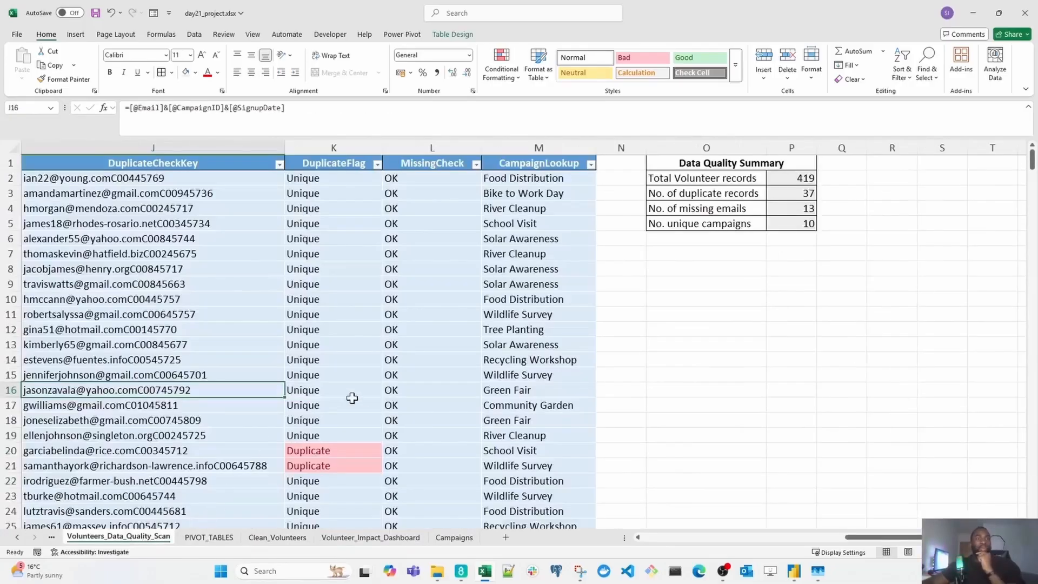
click(324, 147)
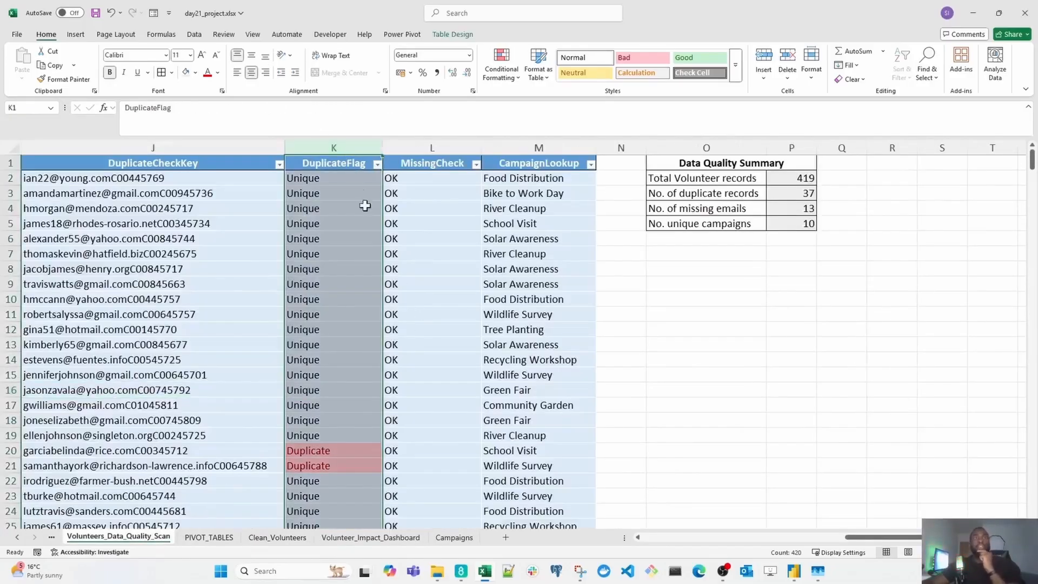
click(432, 178)
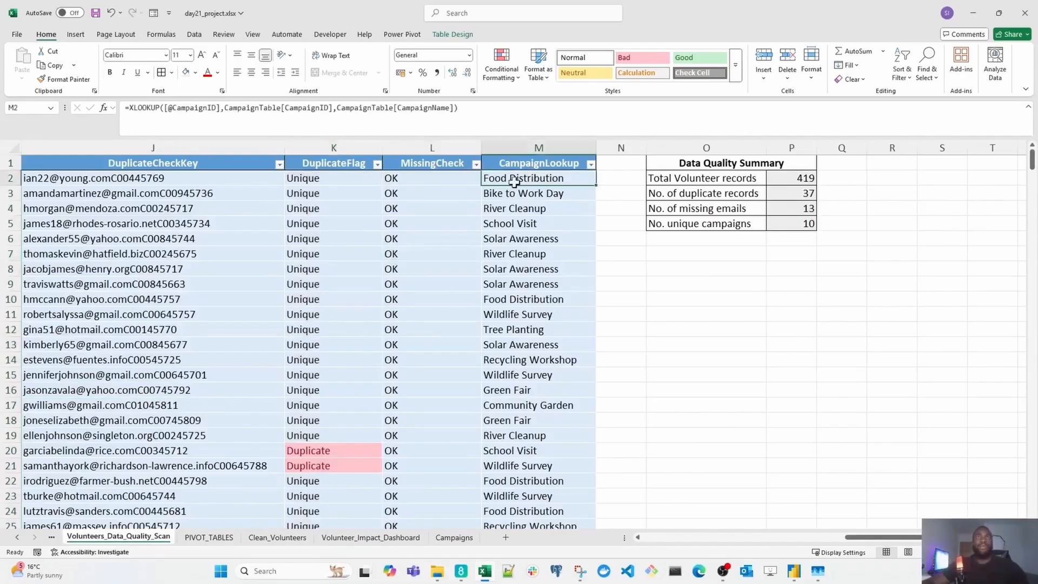
drag(538, 177, 6, 511)
click(609, 328)
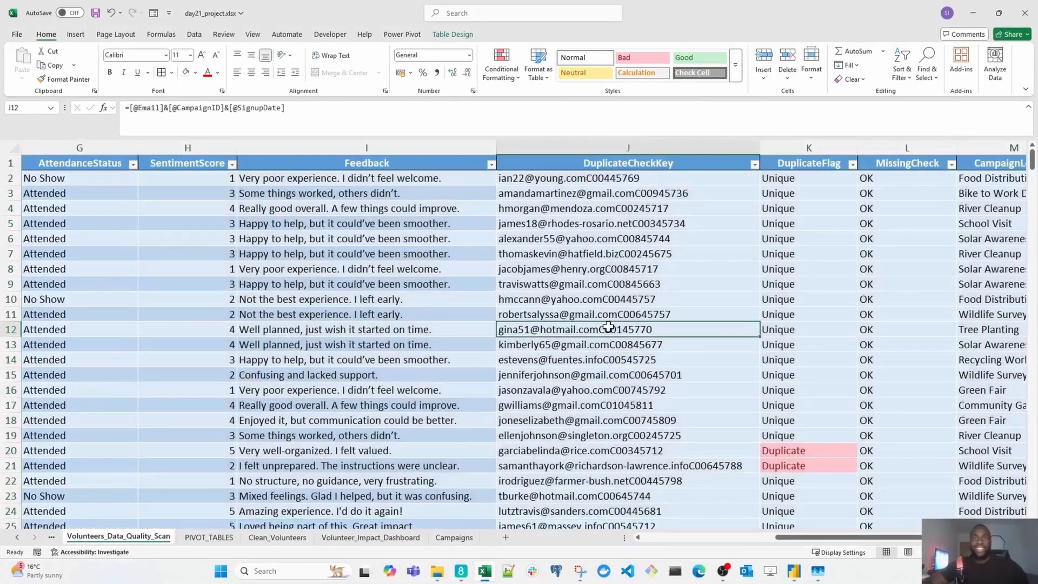
key(Right)
key(Right)
key(Right)
key(Up)
key(Up)
key(ctrl+Up)
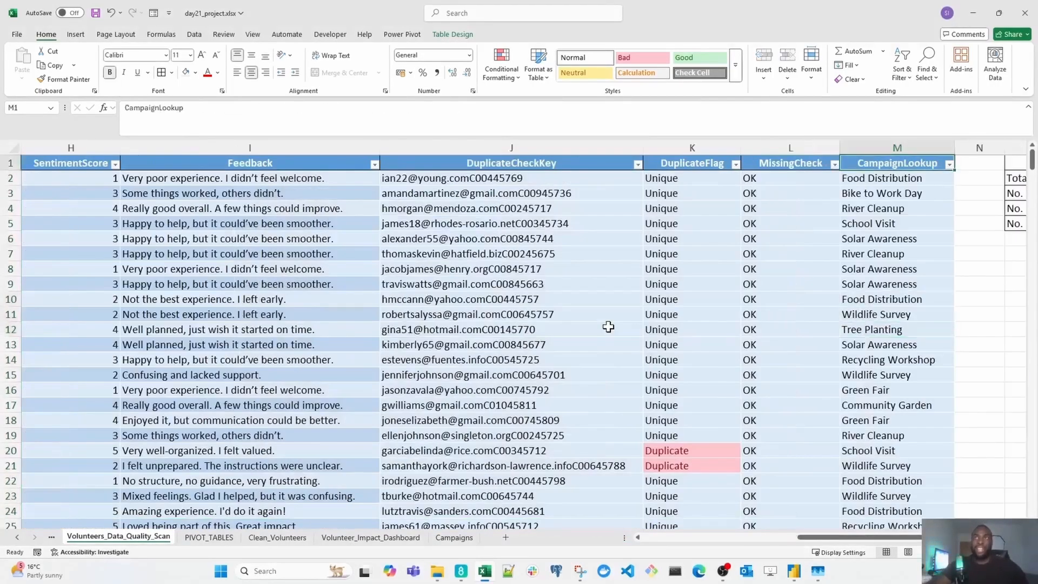
key(Right)
key(Right)
key(Right)
key(Left)
key(Down)
key(Down)
key(Down)
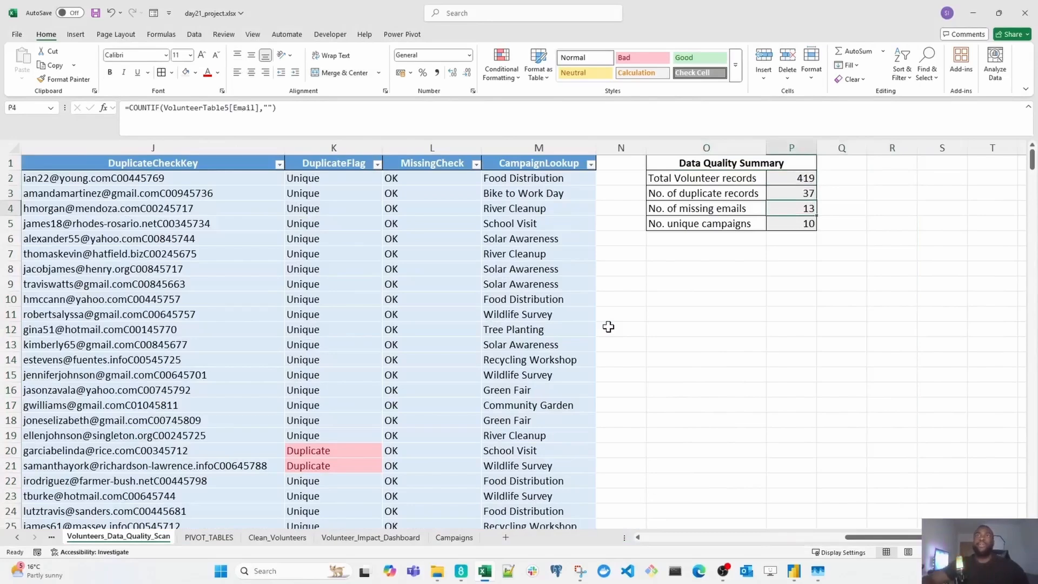
click(771, 194)
scroll(771, 193, up, 2)
scroll(883, 221, up, 1)
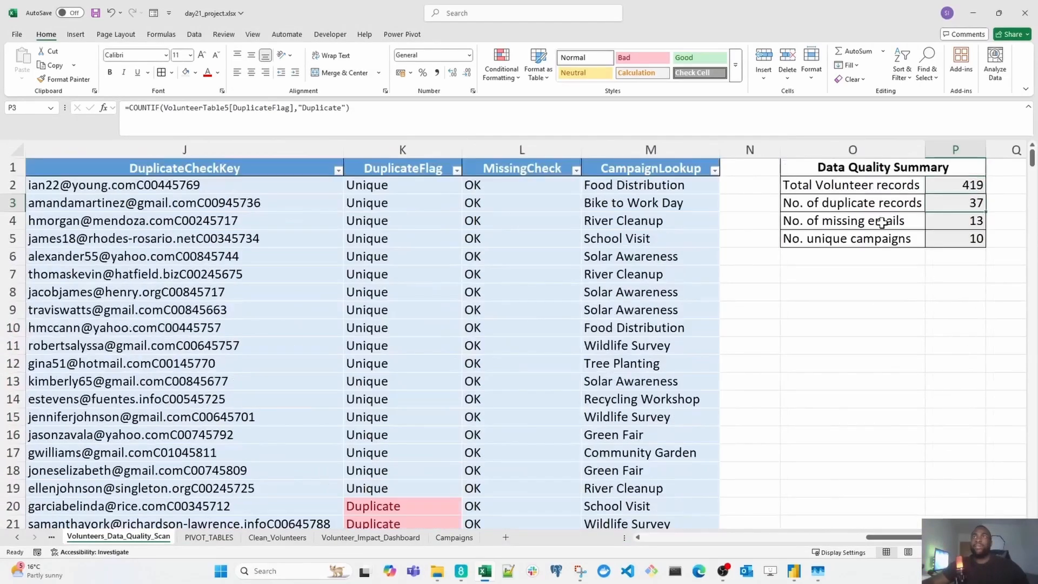
- Replace the formula in the dashboard's duplicates found card with a reference to Volunteers_Data_Quality_Scan cell P3
click(371, 538)
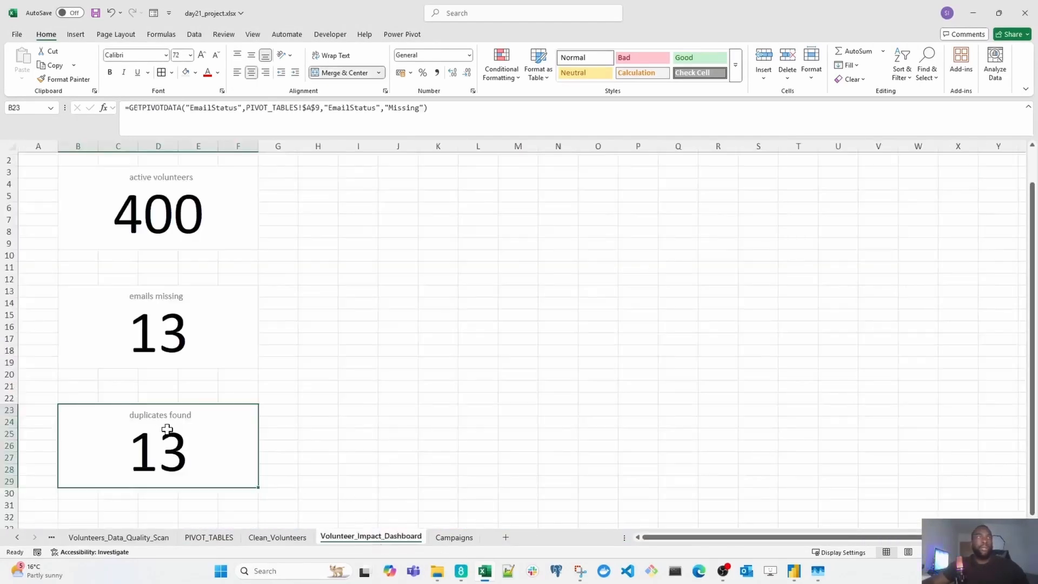
drag(436, 108, 192, 88)
key(BackSpace)
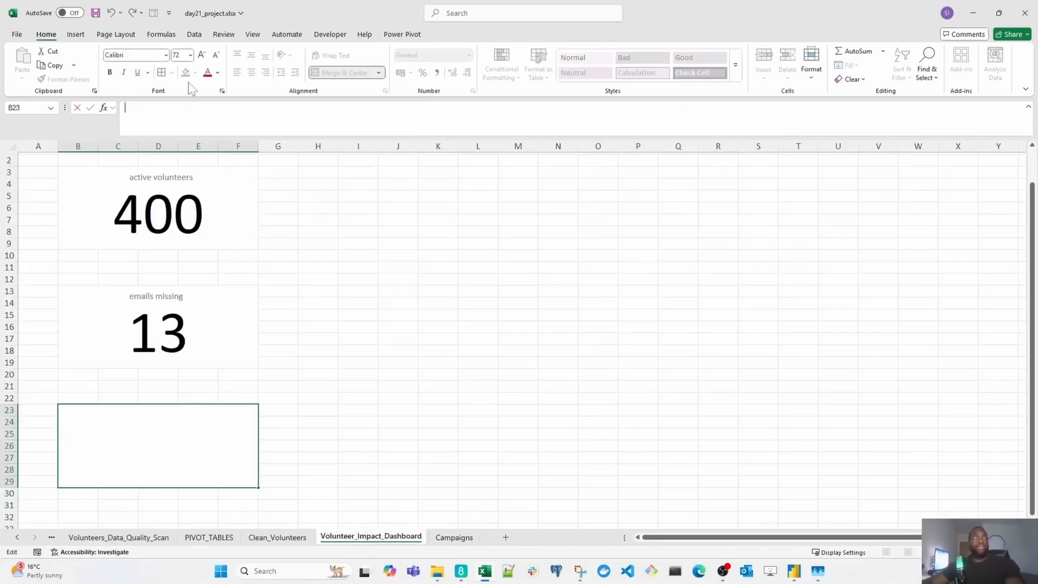
text(=)
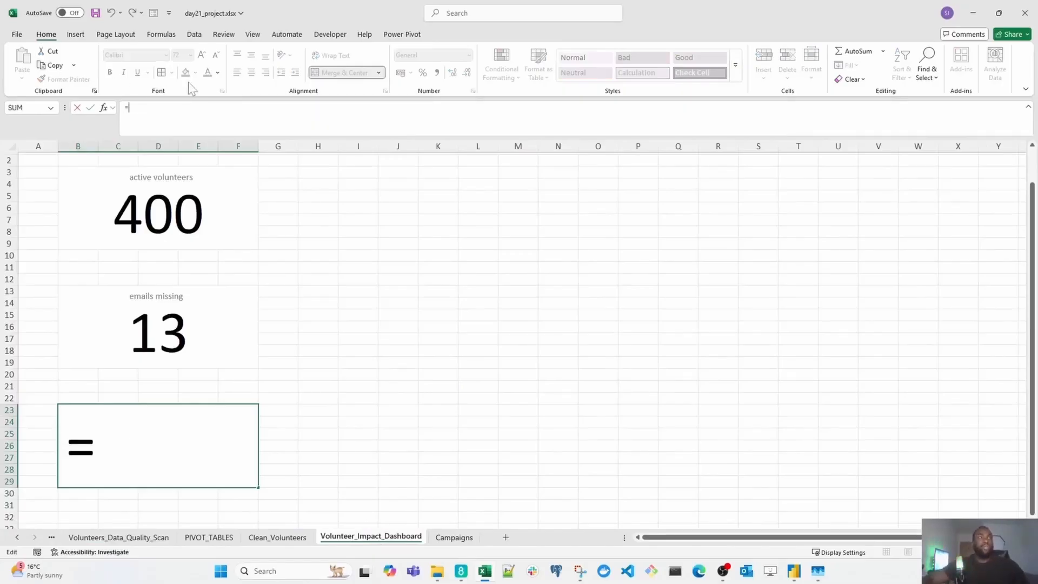
click(139, 541)
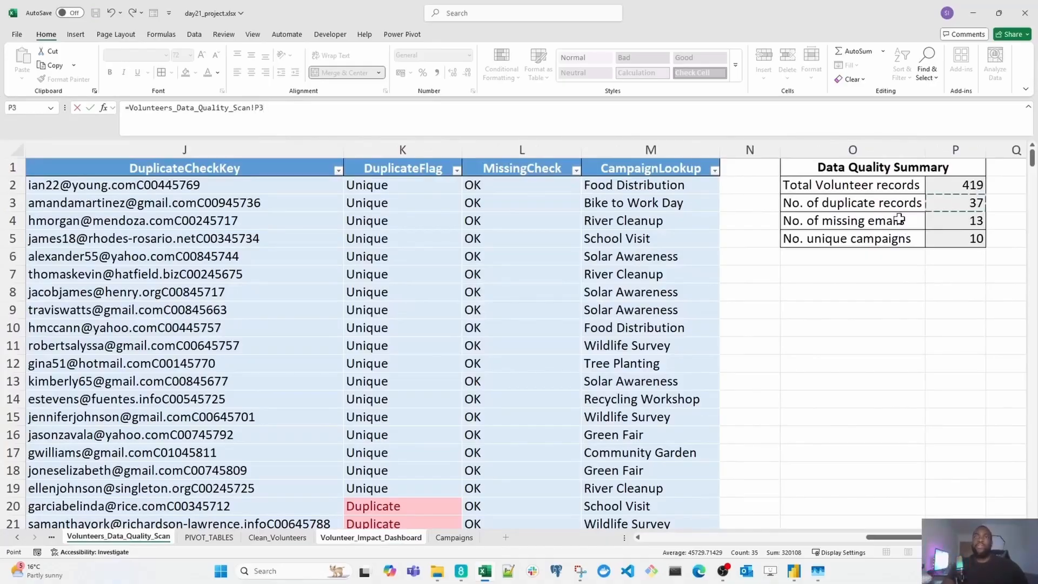
key(Return)
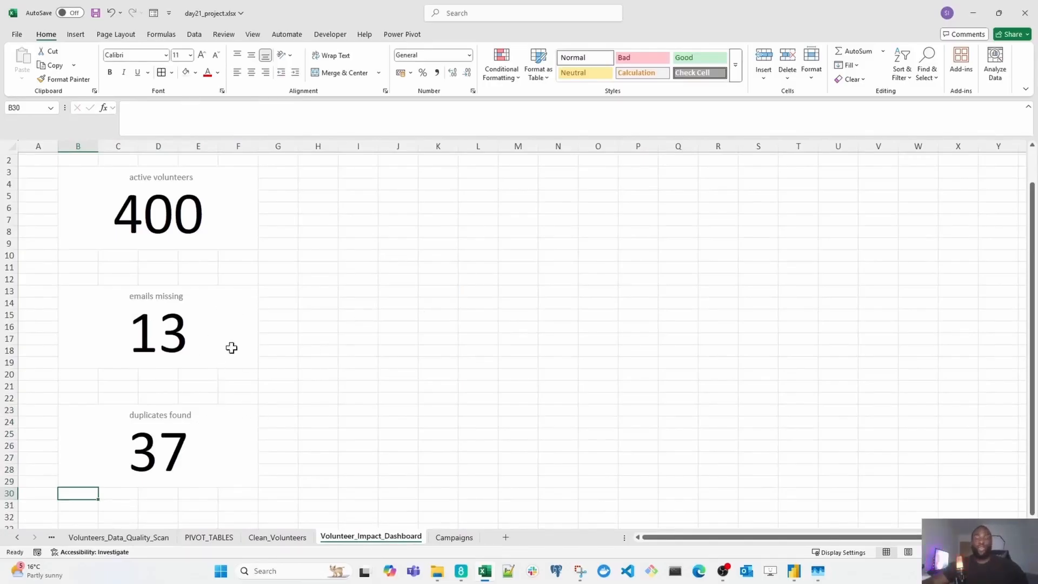
click(162, 537)
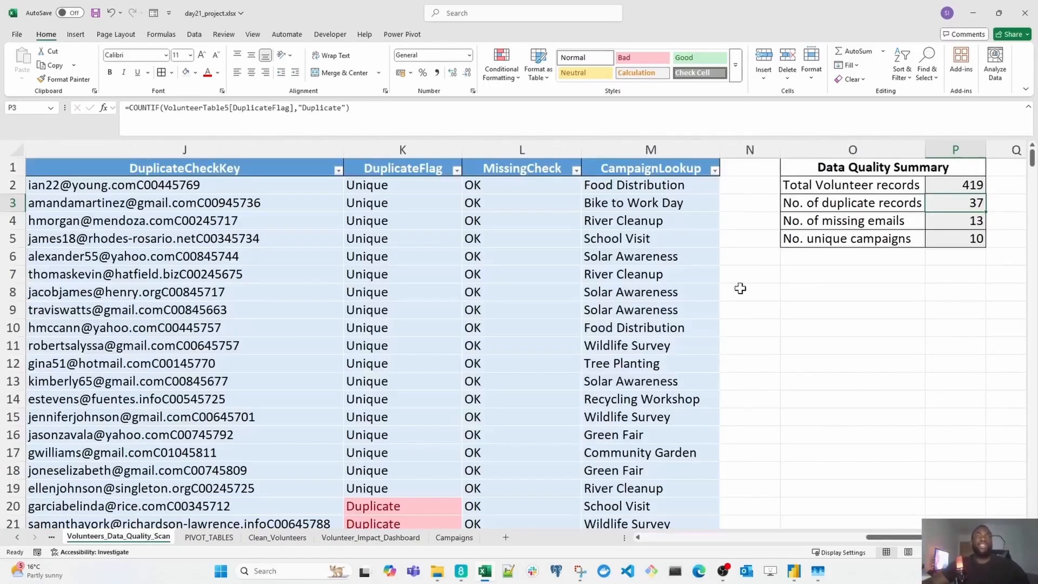
drag(912, 175, 928, 239)
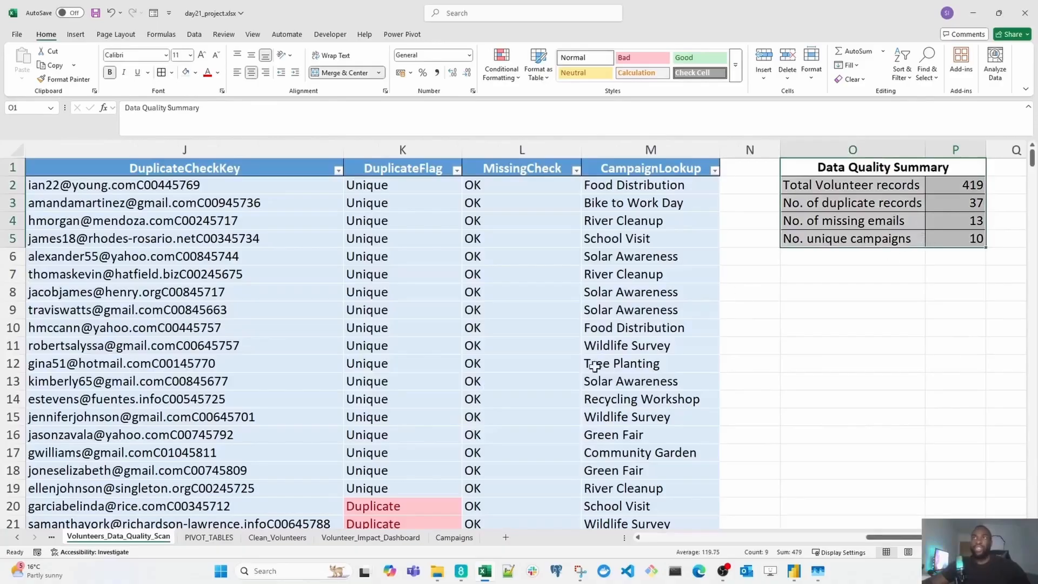
click(371, 538)
drag(71, 161, 331, 410)
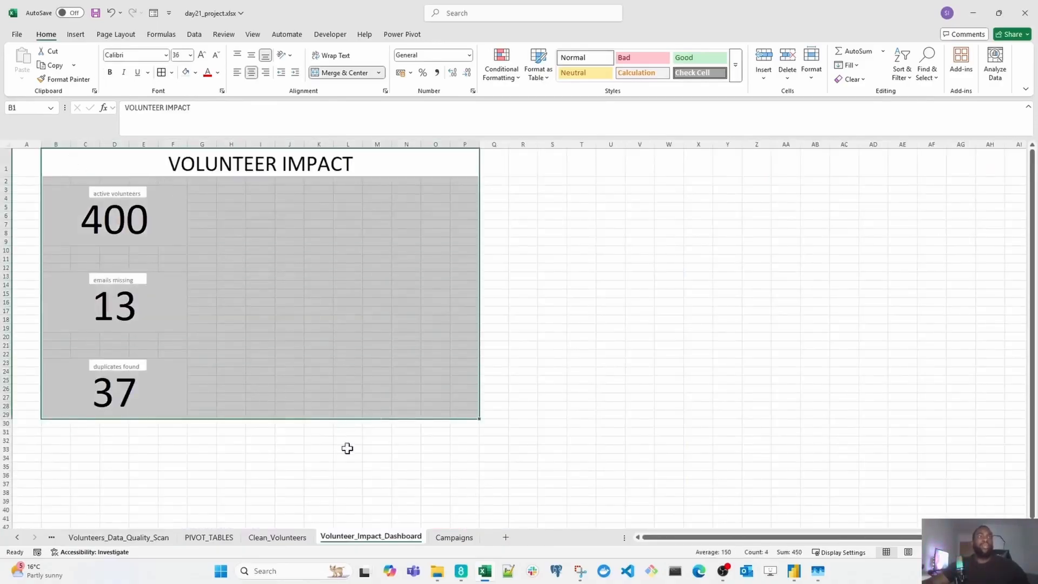
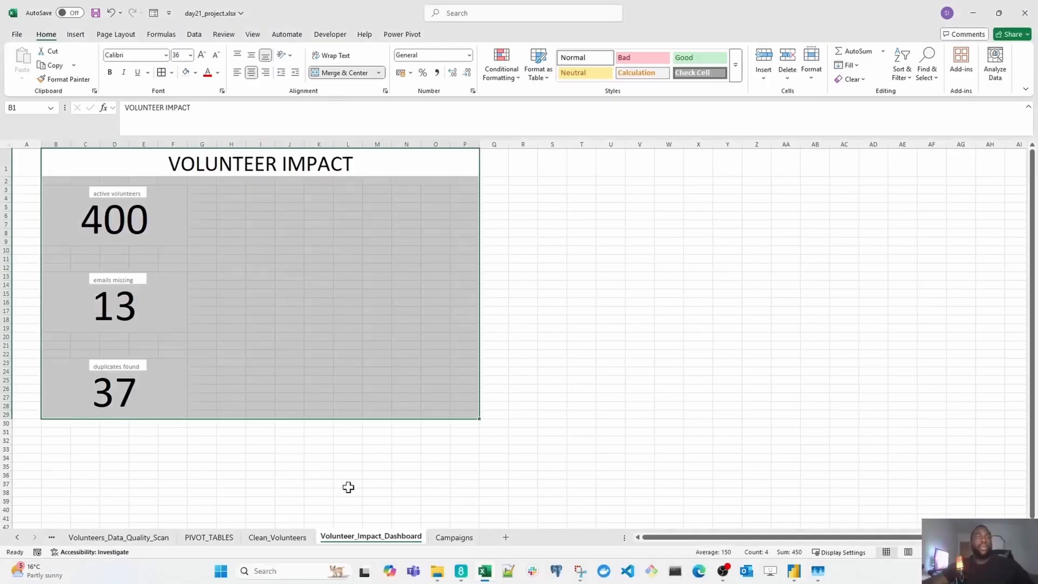
- Create a PivotTable from VolunteerTable6 on the Clean_Volunteers sheet, placed in the existing PIVOT_TABLES sheet at cell A16
click(277, 537)
click(273, 259)
scroll(277, 327, up, 1)
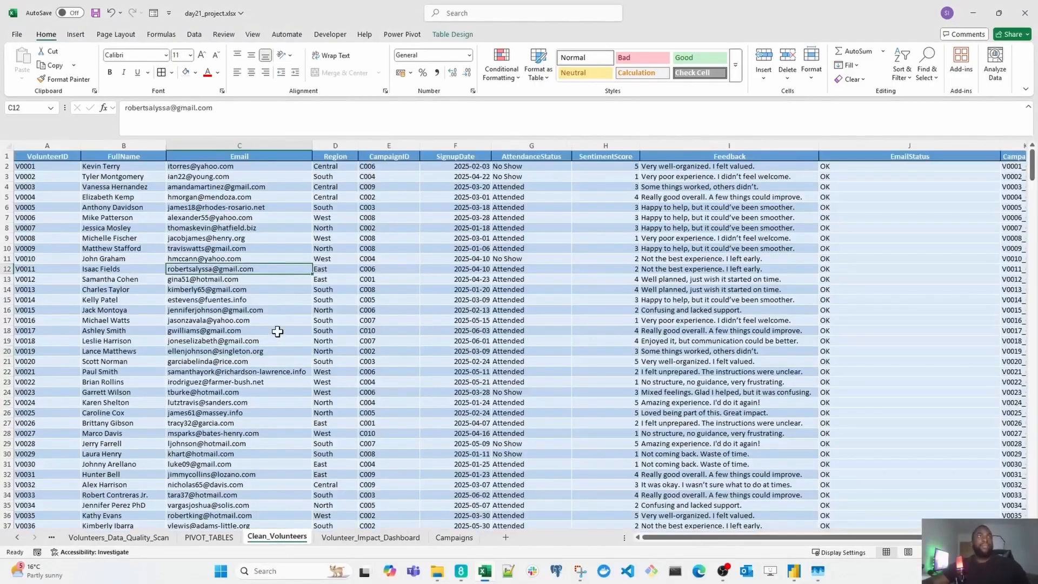
key(ctrl+a)
key(alt+n)
key(v)
key(t)
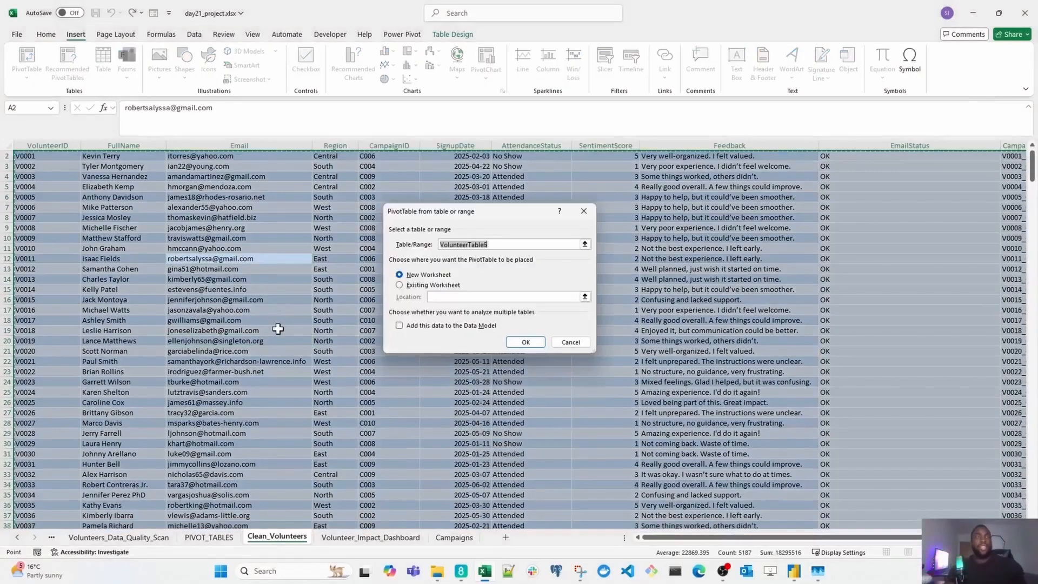
click(405, 285)
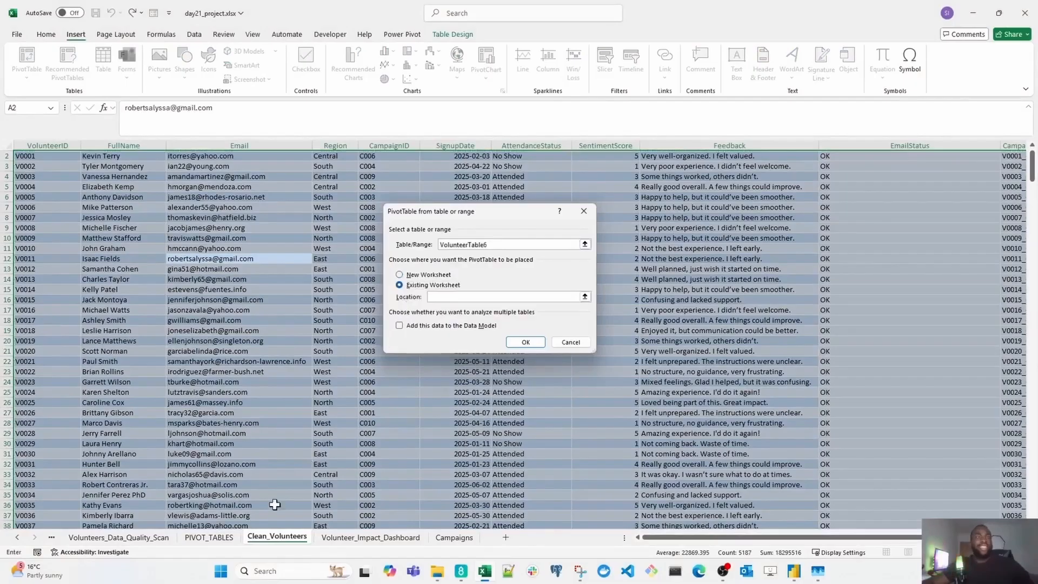
click(208, 537)
click(94, 381)
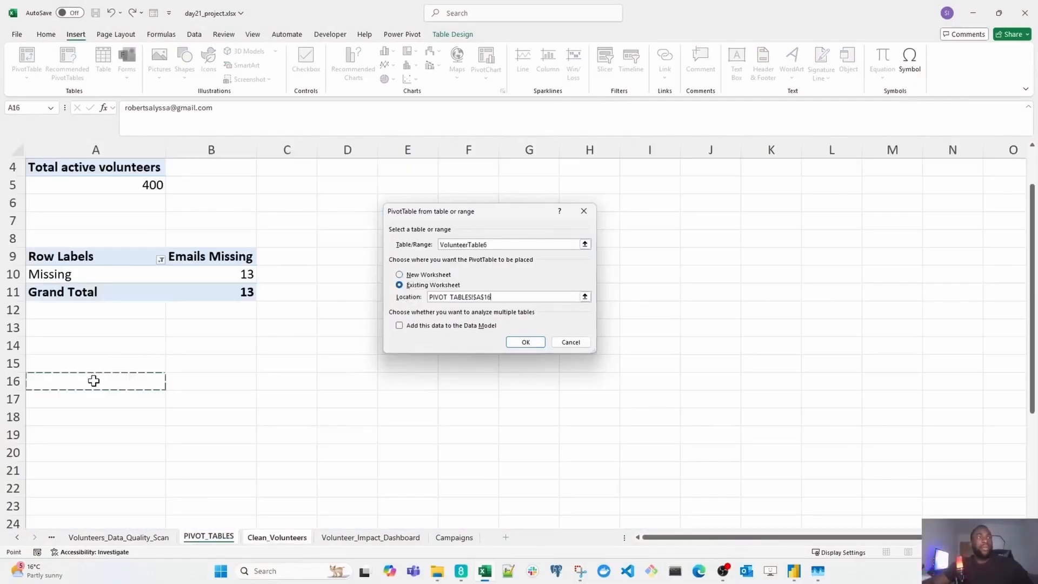
click(519, 344)
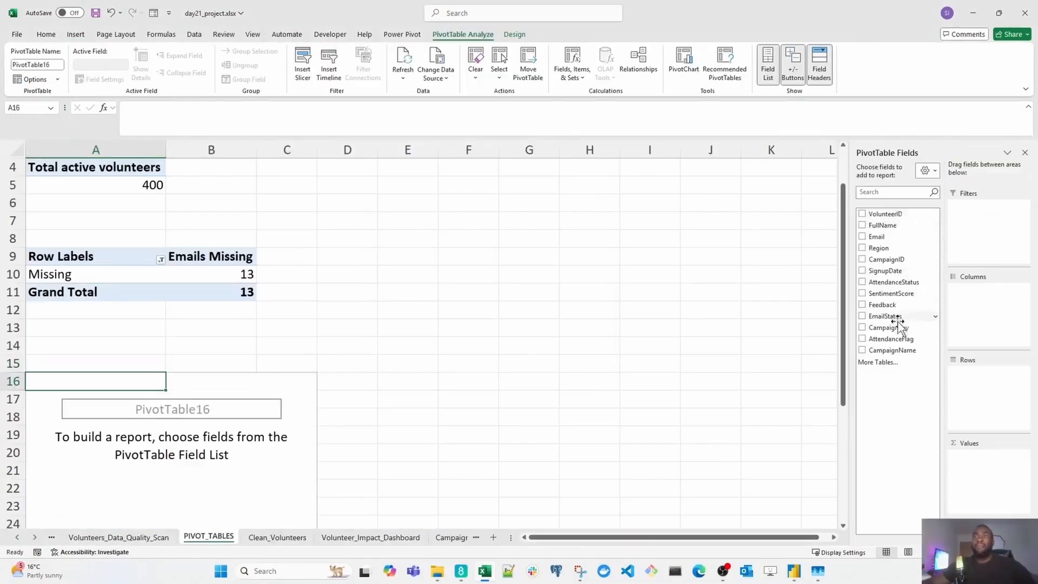
- Add CampaignName as the row field and SentimentScore as the value field of the new PivotTable
drag(893, 351, 968, 379)
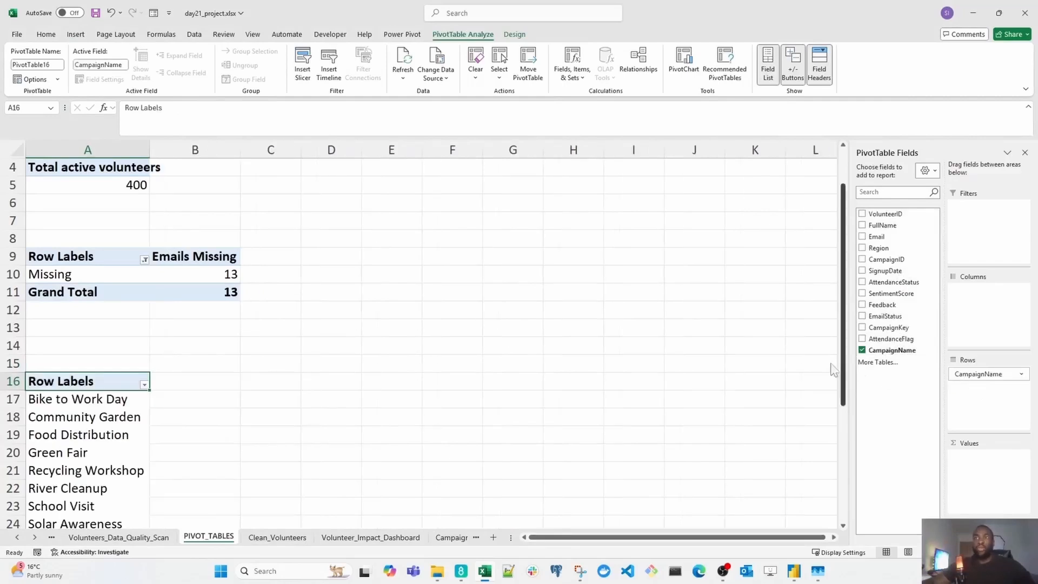
scroll(227, 403, down, 3)
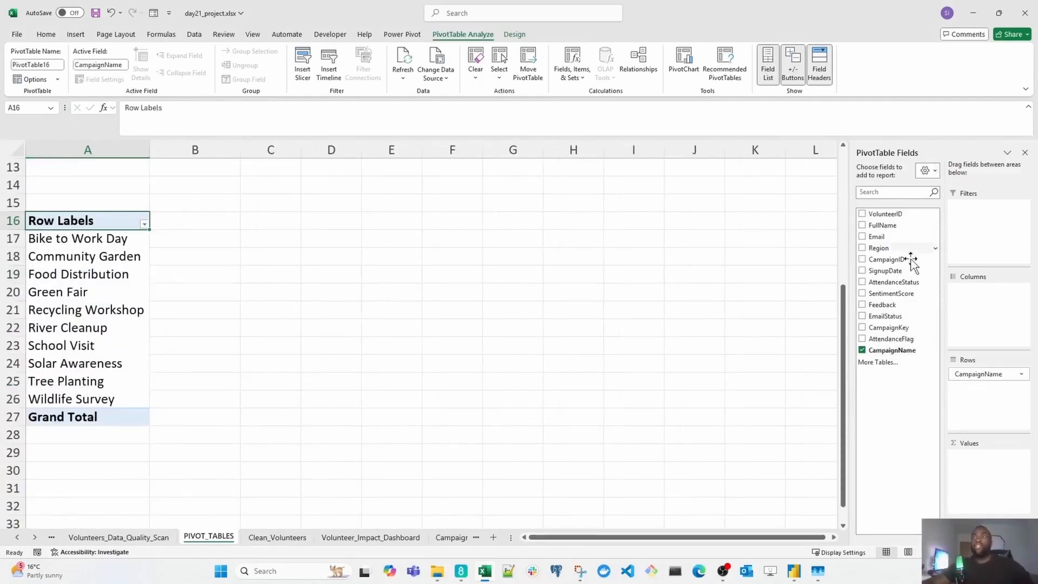
drag(899, 293, 981, 479)
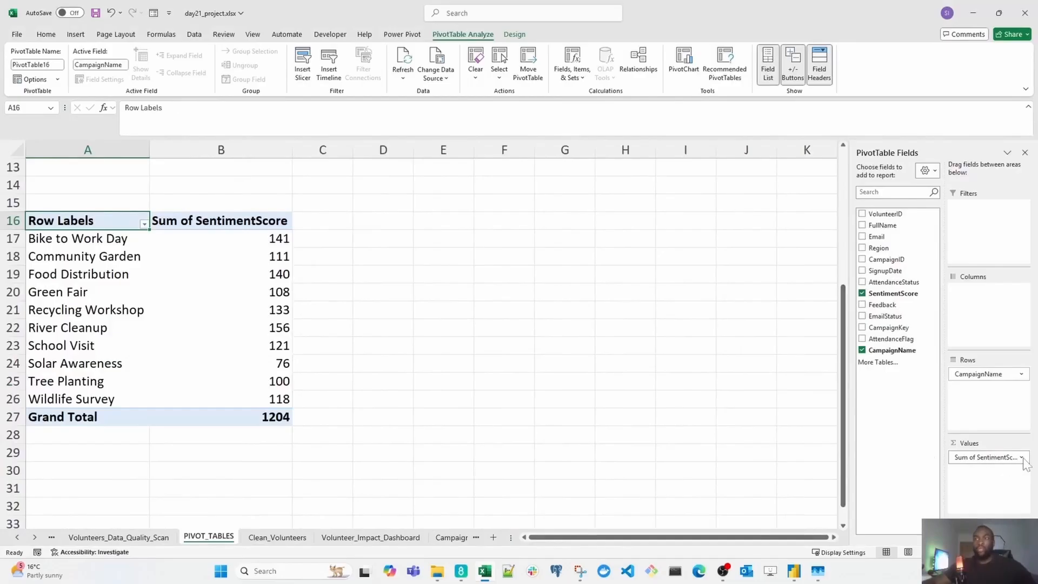
- Summarize the PivotTable's SentimentScore values by Average instead of Sum
drag(243, 226, 242, 401)
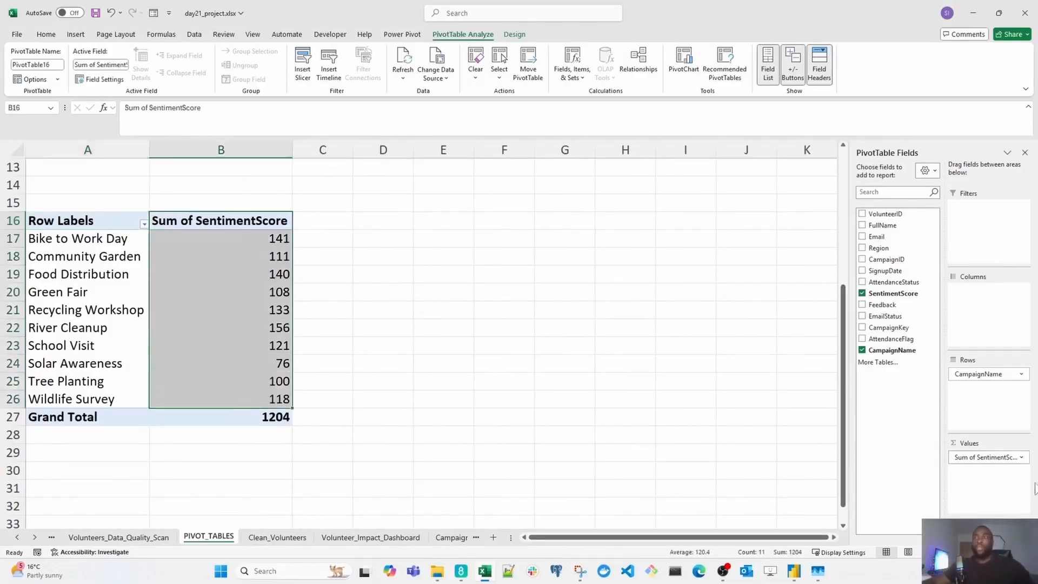
click(1025, 459)
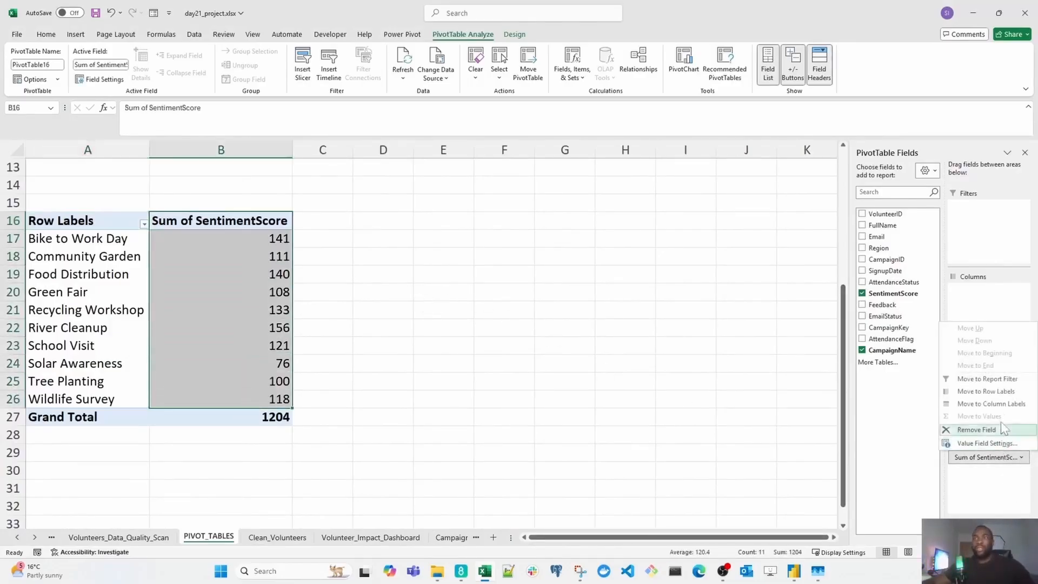
click(989, 443)
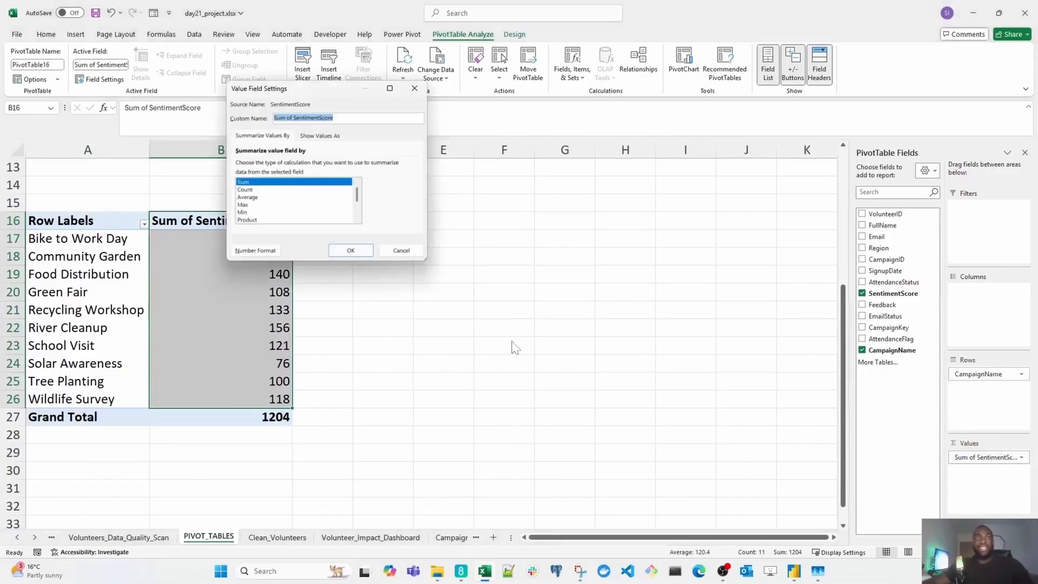
click(251, 198)
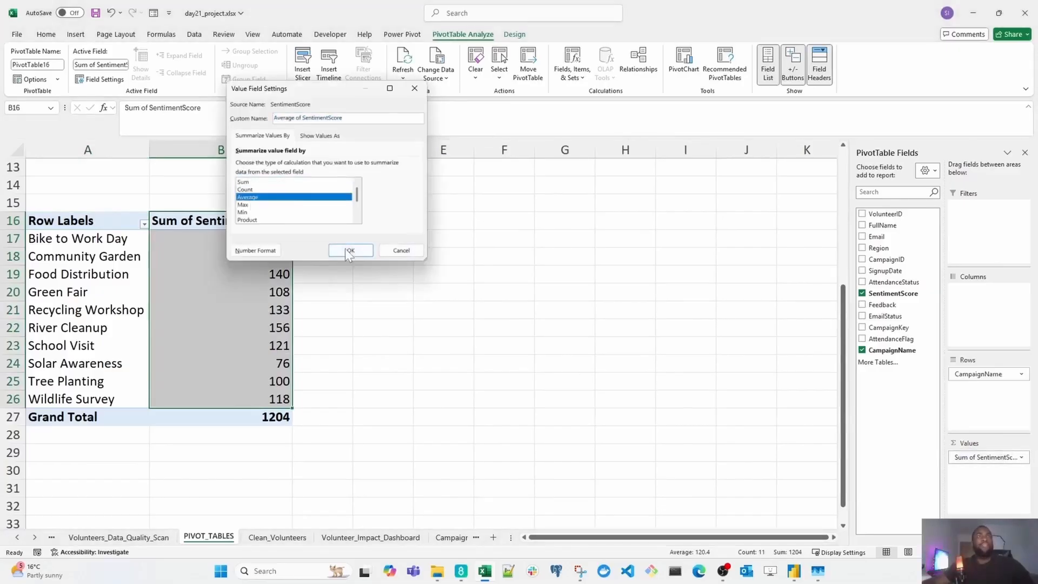
click(364, 251)
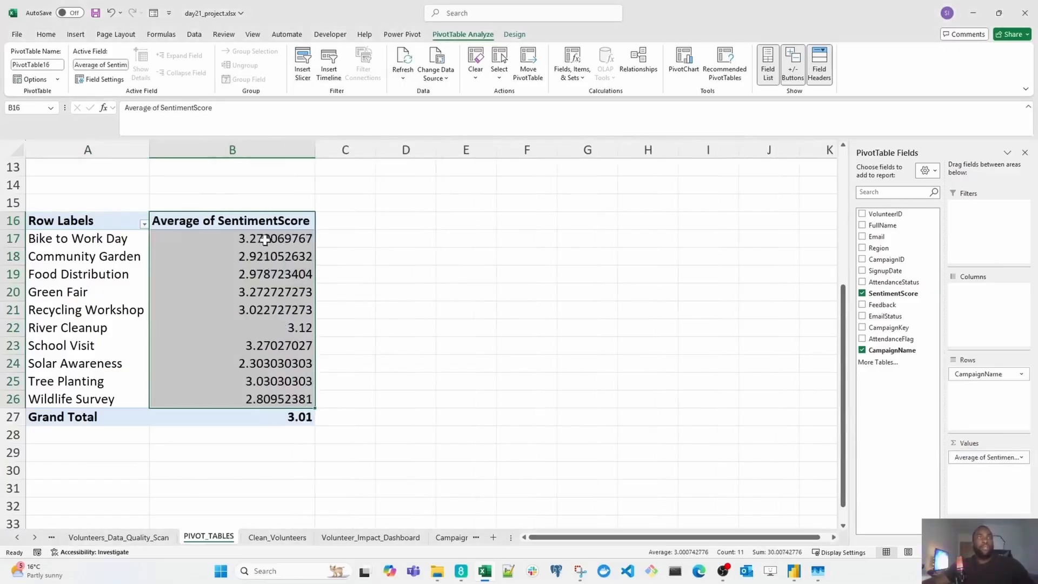
- Format the average sentiment scores in B17:B27, including the grand total, to two decimal places
drag(273, 238, 300, 417)
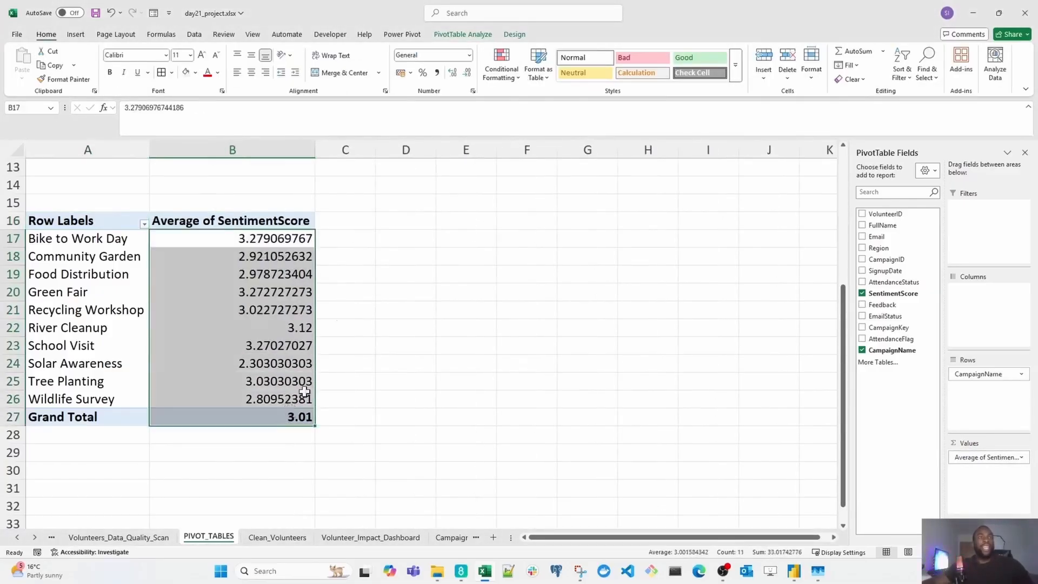
click(468, 74)
click(468, 73)
click(468, 73)
click(469, 74)
click(469, 74)
click(468, 74)
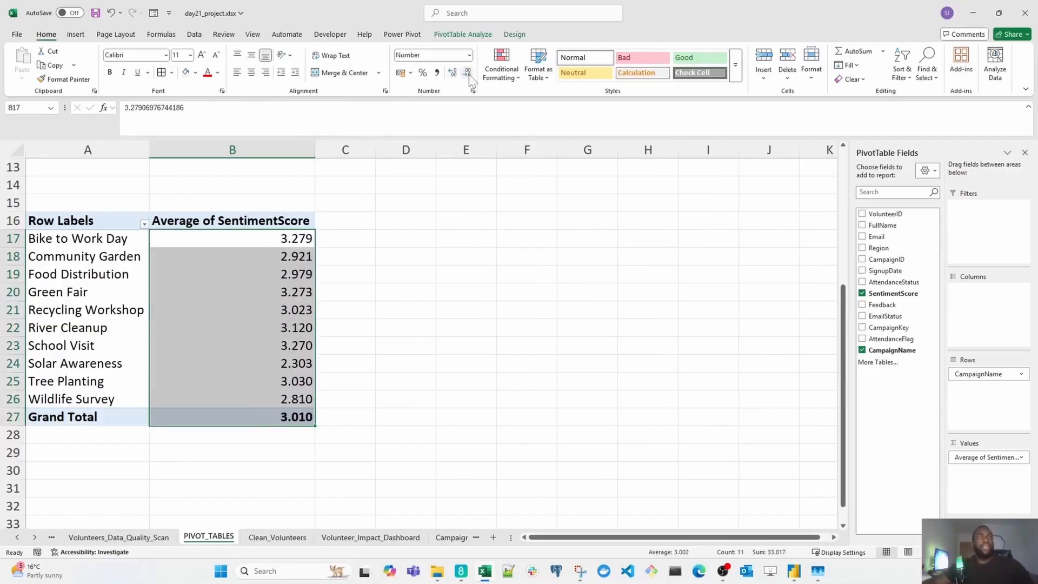
click(468, 73)
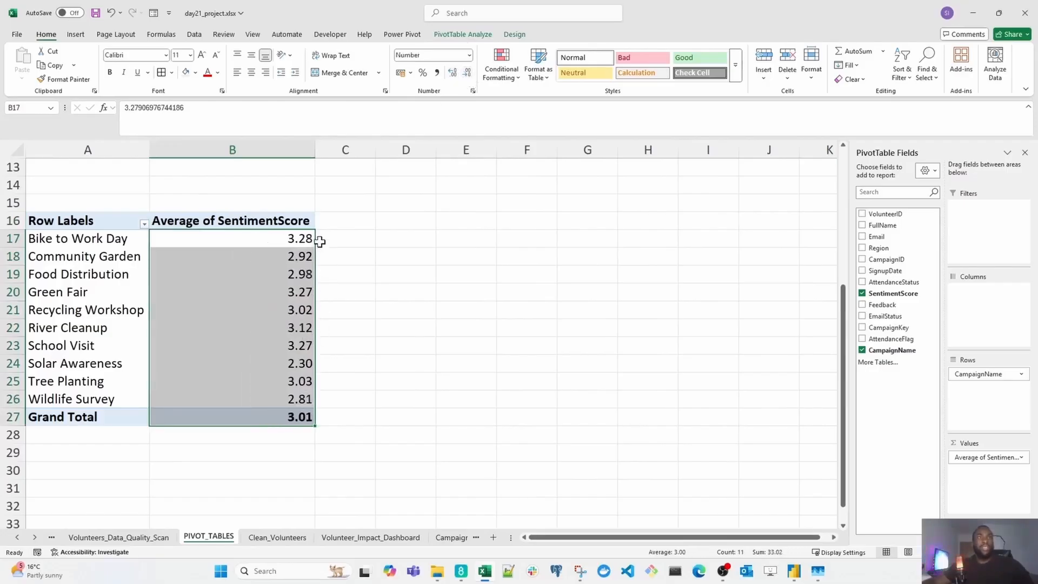
click(406, 346)
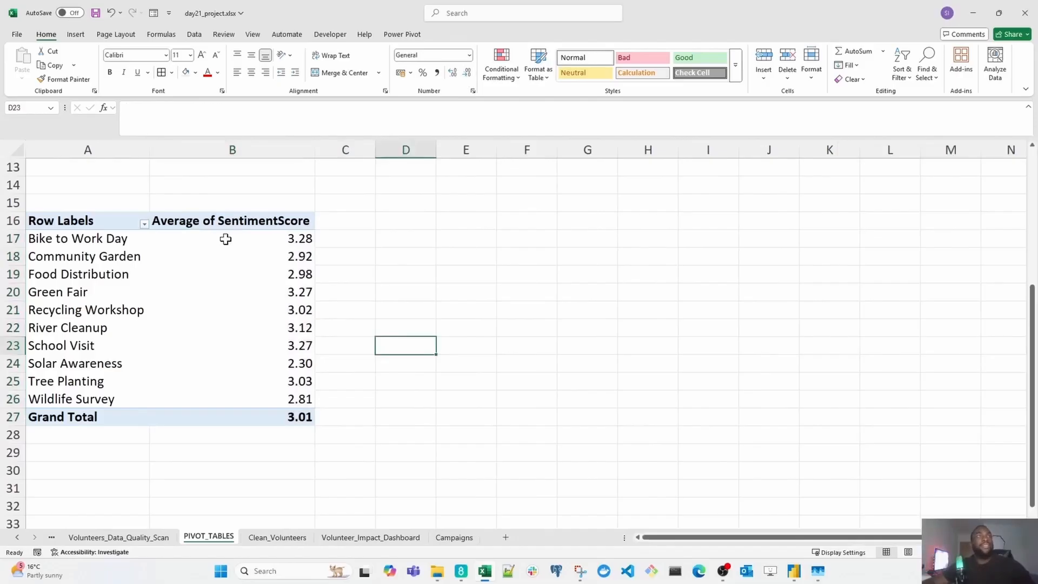
drag(225, 239, 111, 413)
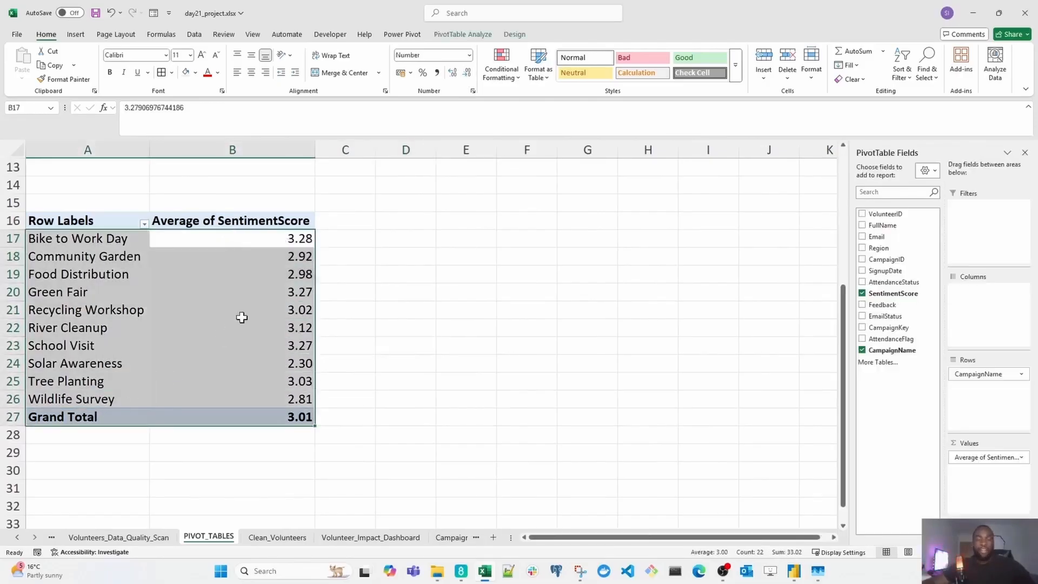
- Filter the PivotTable's CampaignName rows to the top 5 items by Average of SentimentScore
drag(269, 240, 249, 396)
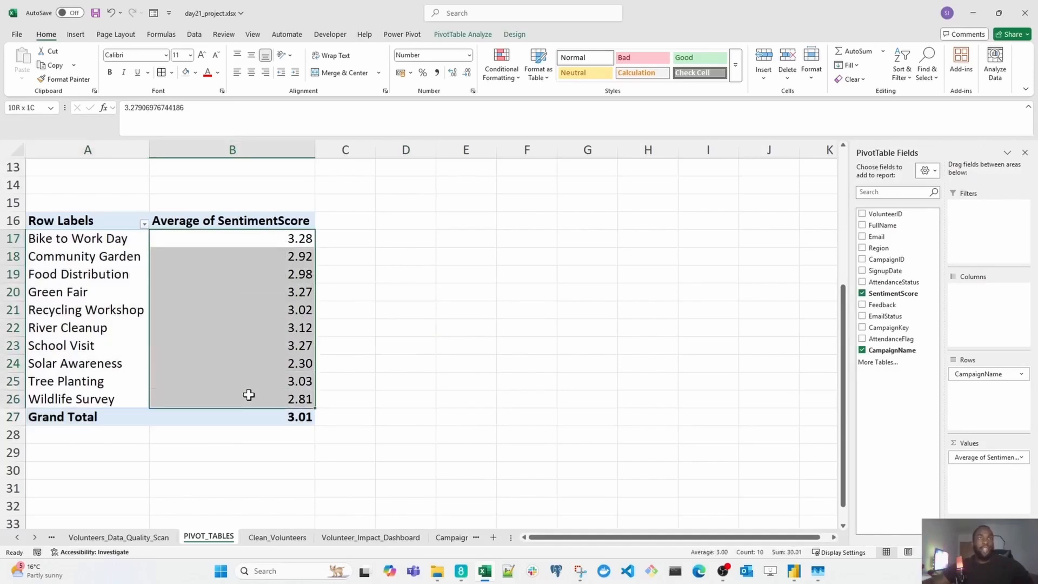
click(274, 238)
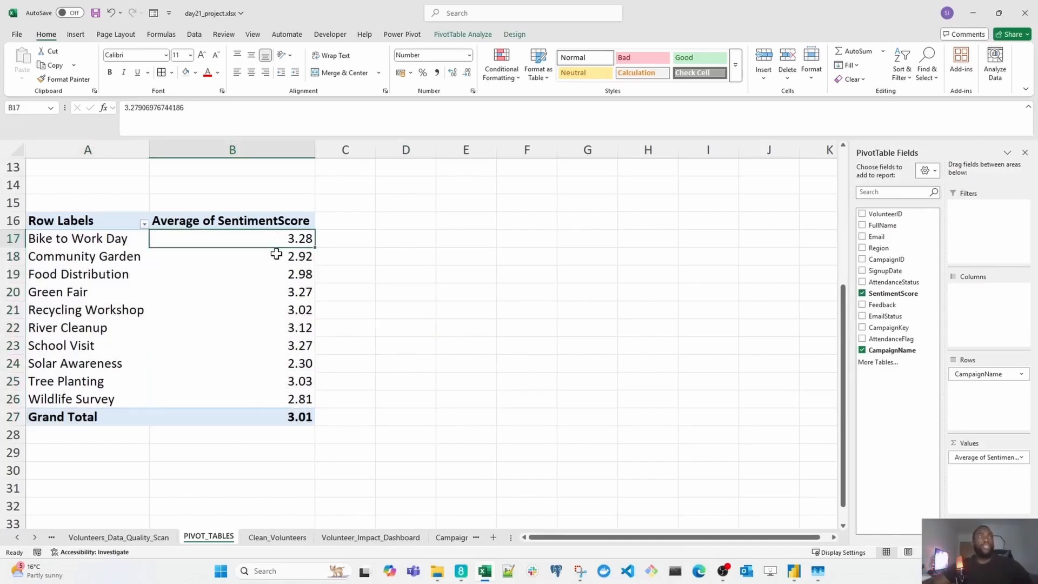
click(144, 225)
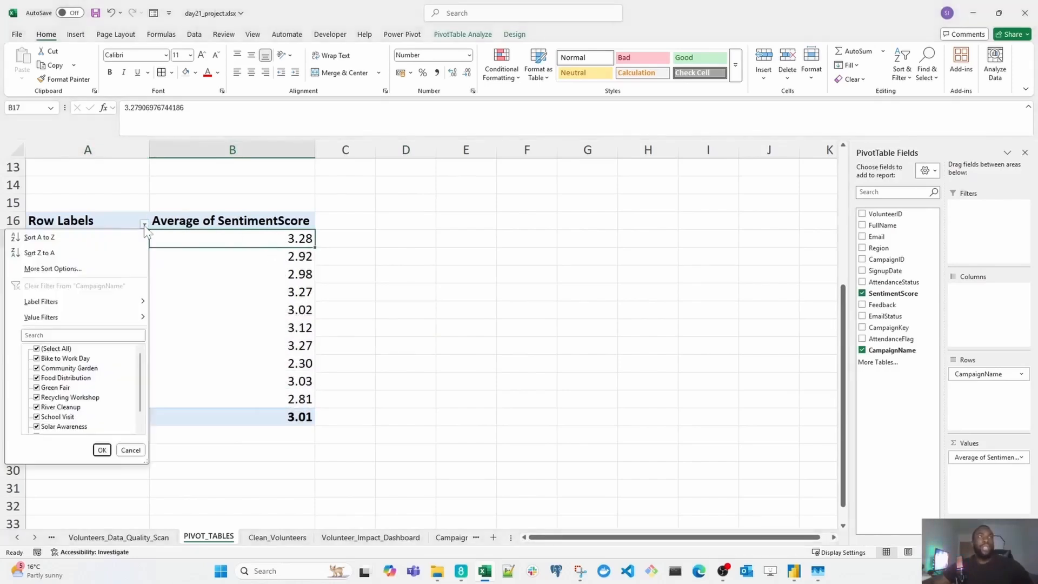
mouse_move(96, 323)
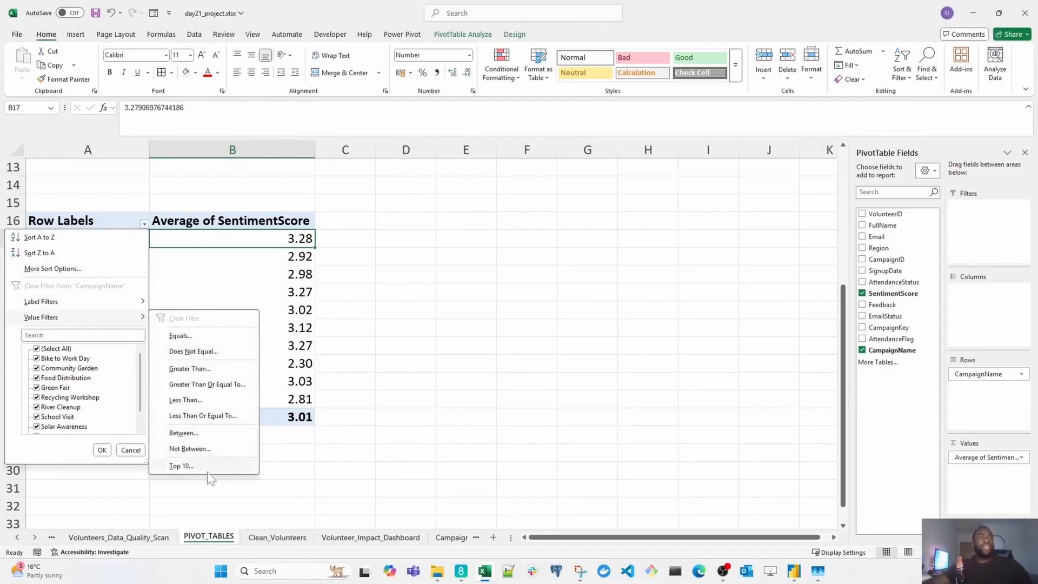
click(182, 467)
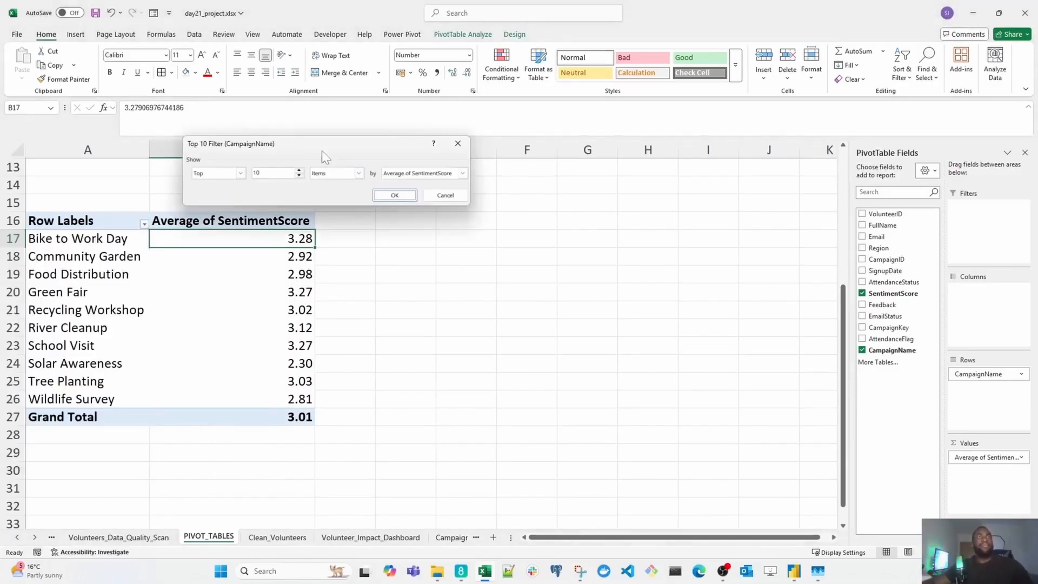
drag(322, 151, 414, 289)
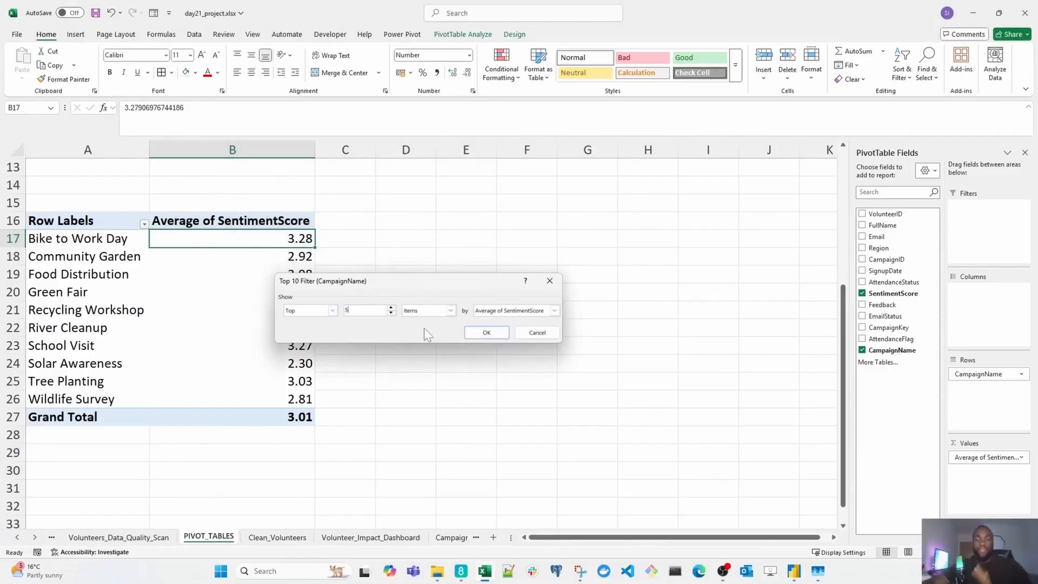
click(484, 333)
- Insert a 2-D clustered bar PivotChart from the filtered sentiment PivotTable and move it clear of the table
click(81, 38)
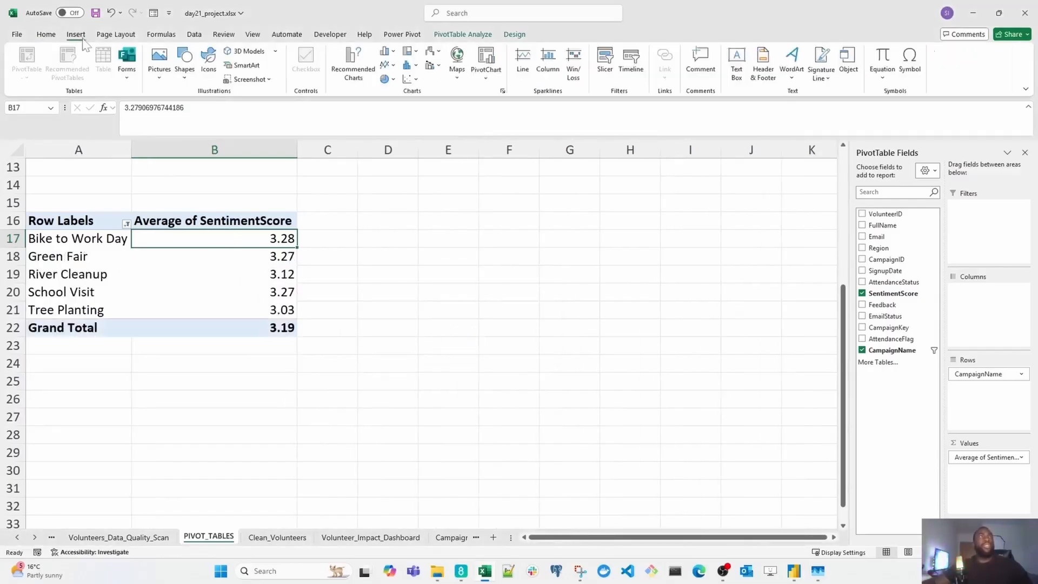
click(387, 51)
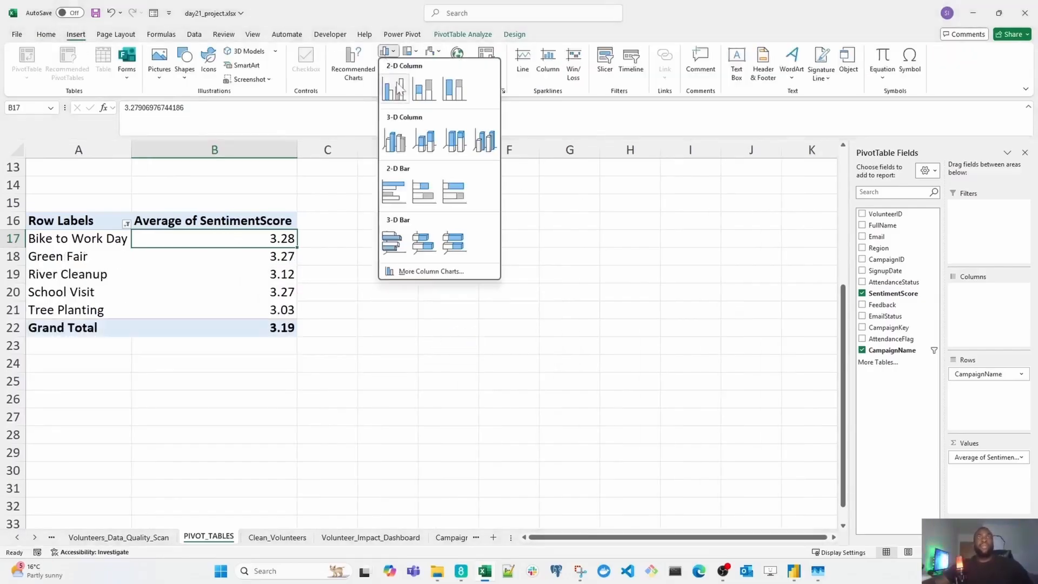
click(403, 202)
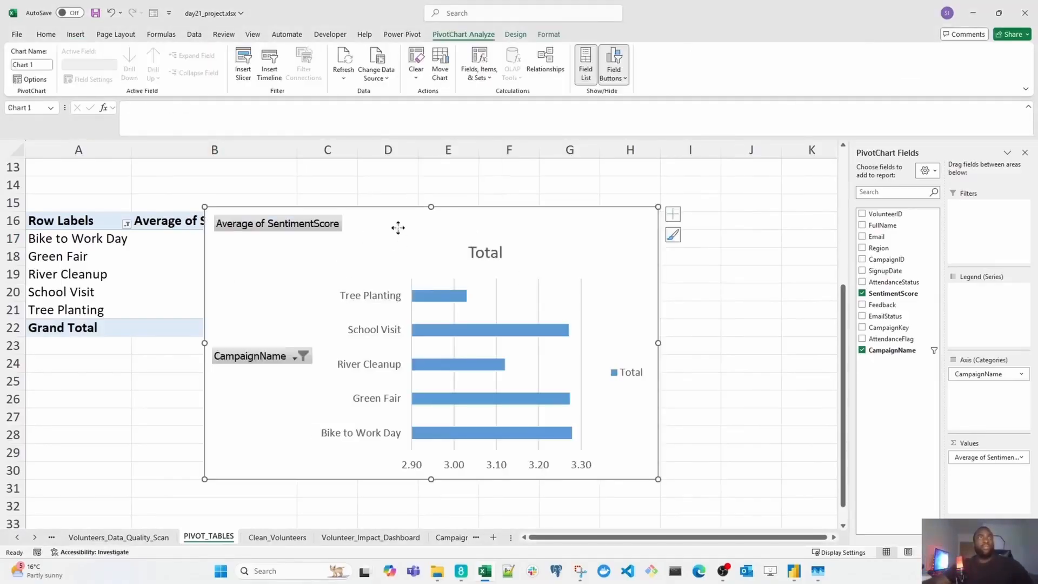
drag(399, 227, 530, 210)
- Sort the PivotTable's average sentiment scores from smallest to largest
click(227, 238)
right_click(229, 234)
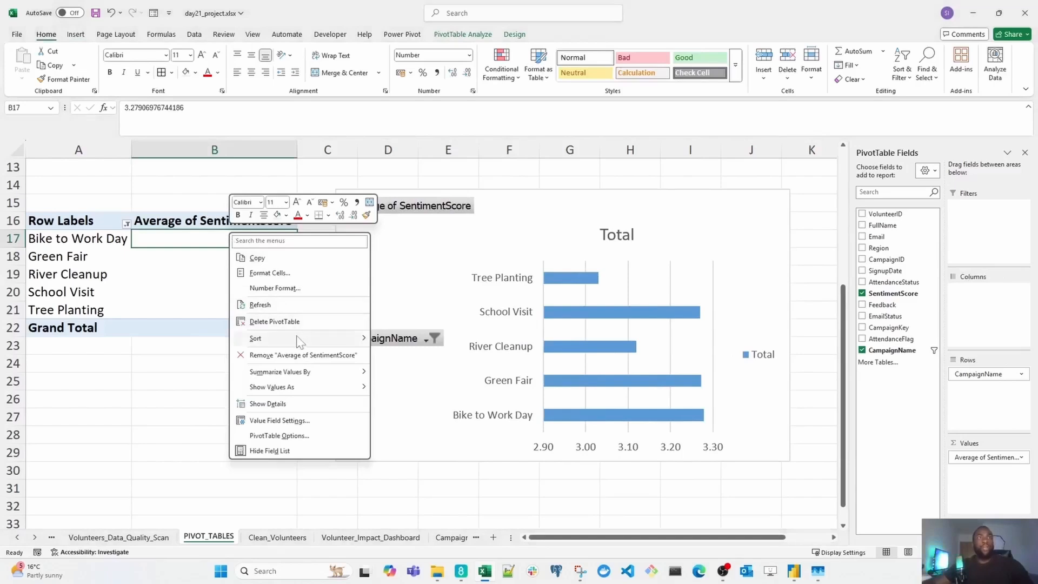
mouse_move(297, 338)
click(399, 340)
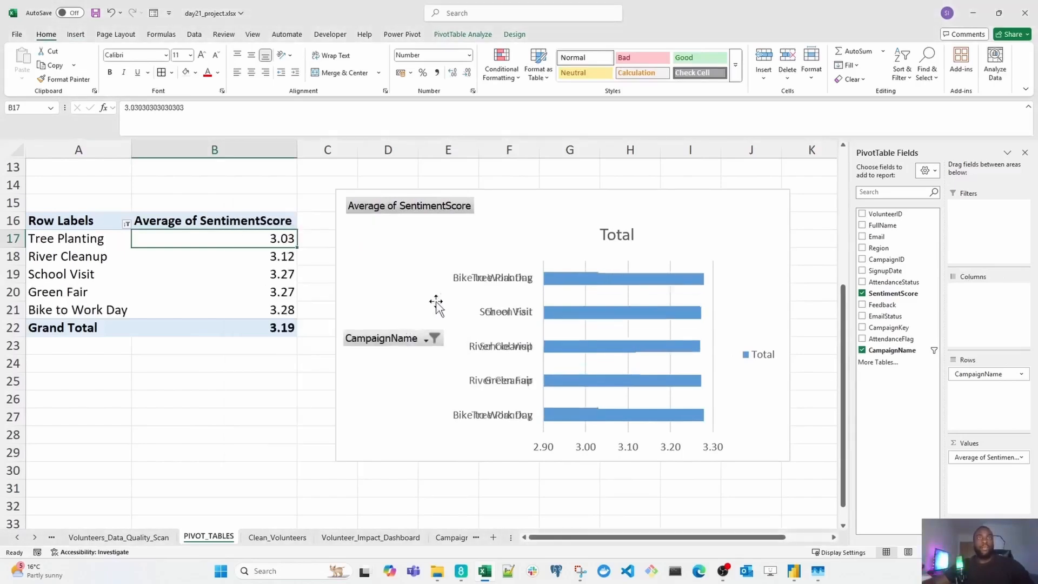
- Copy the sentiment bar chart into the Volunteer_Impact_Dashboard sheet at H3 and resize it to span columns H to P and rows 3 to 15
click(462, 241)
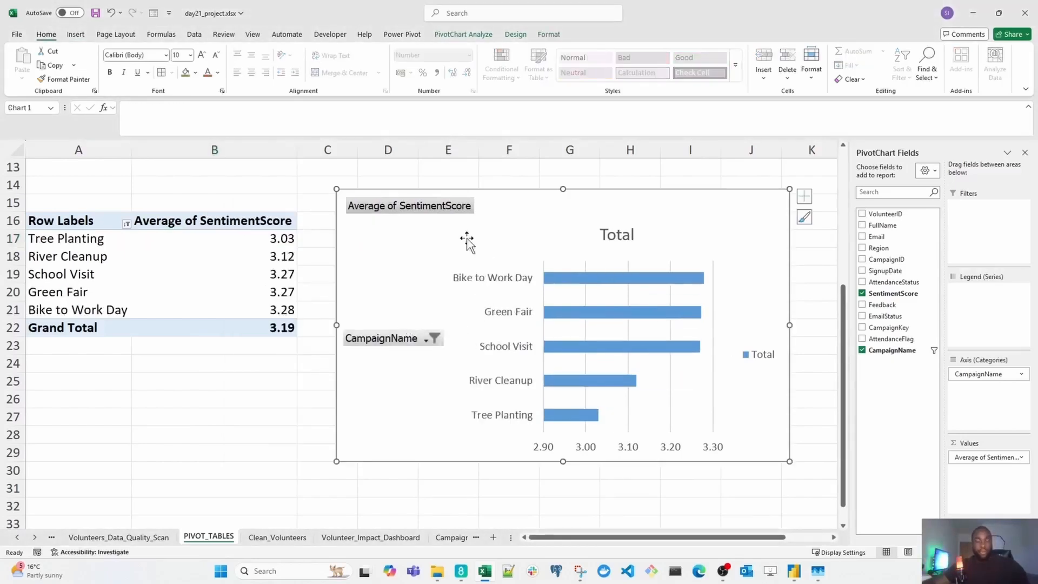
click(341, 538)
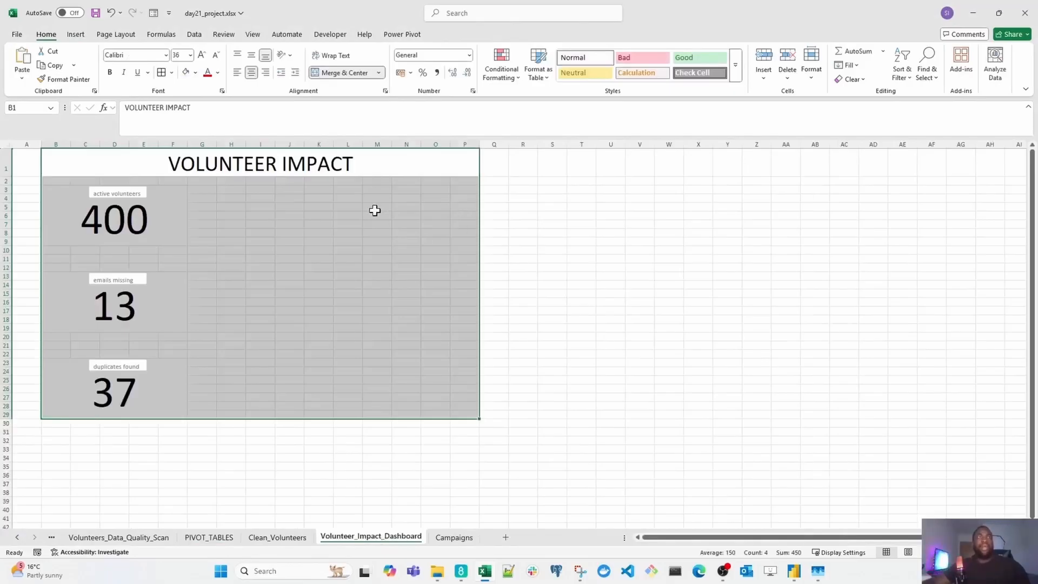
click(234, 190)
key(ctrl+v)
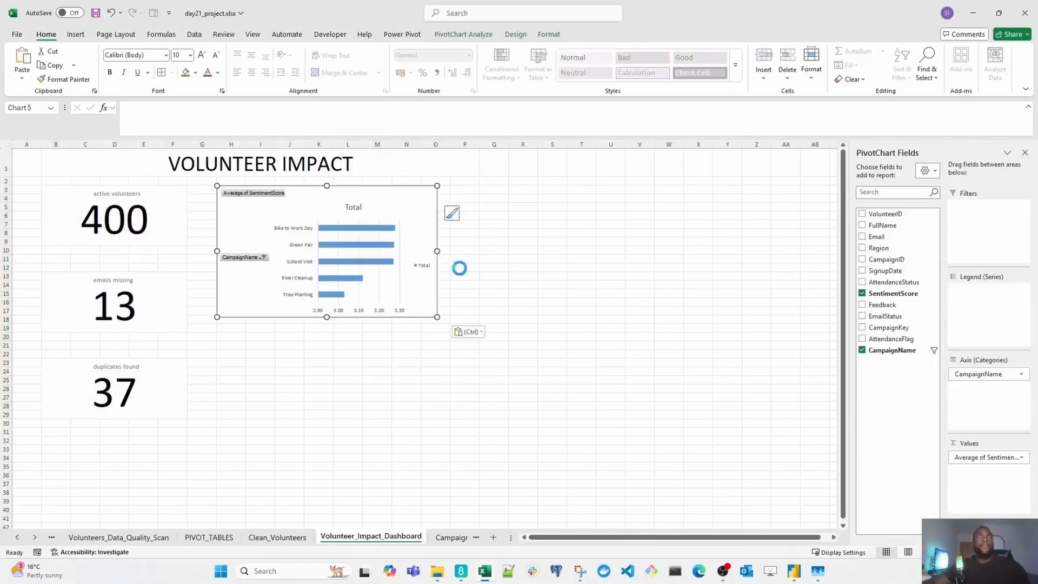
scroll(457, 269, up, 3)
drag(600, 292, 657, 295)
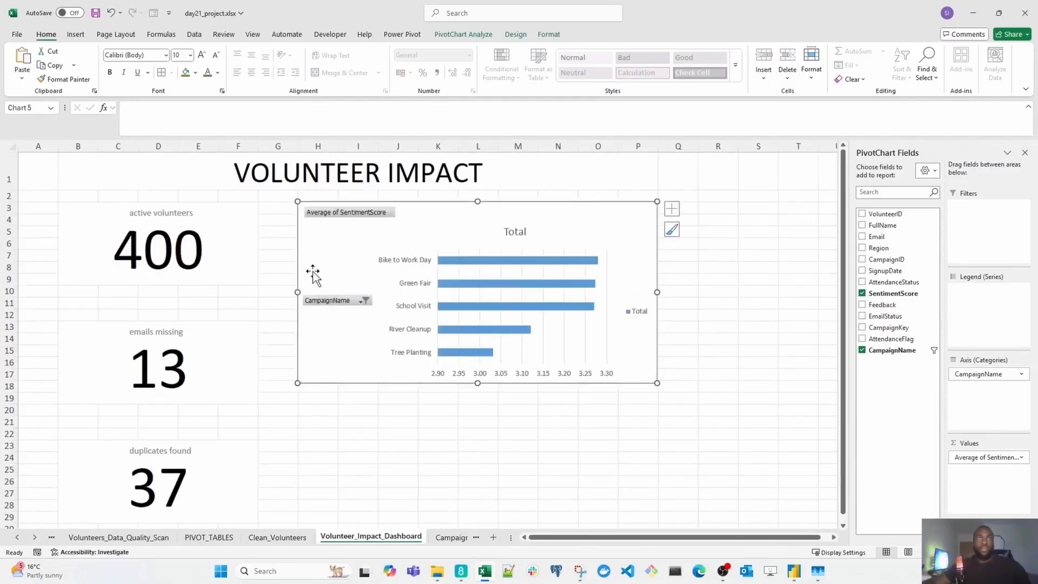
drag(478, 383, 476, 355)
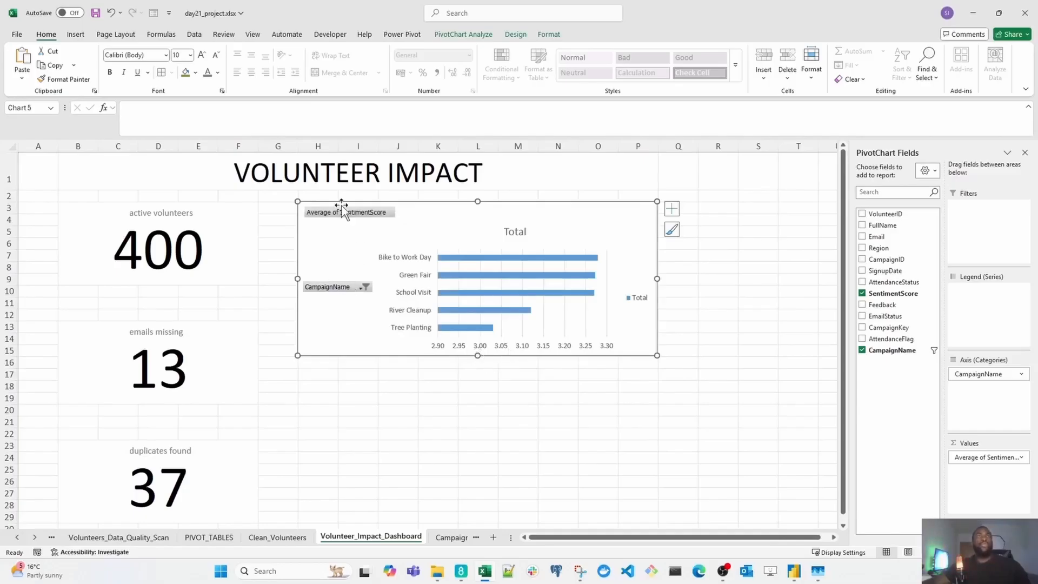
- Hide all field buttons on the dashboard chart and delete its legend, gridlines and horizontal value axis
click(471, 39)
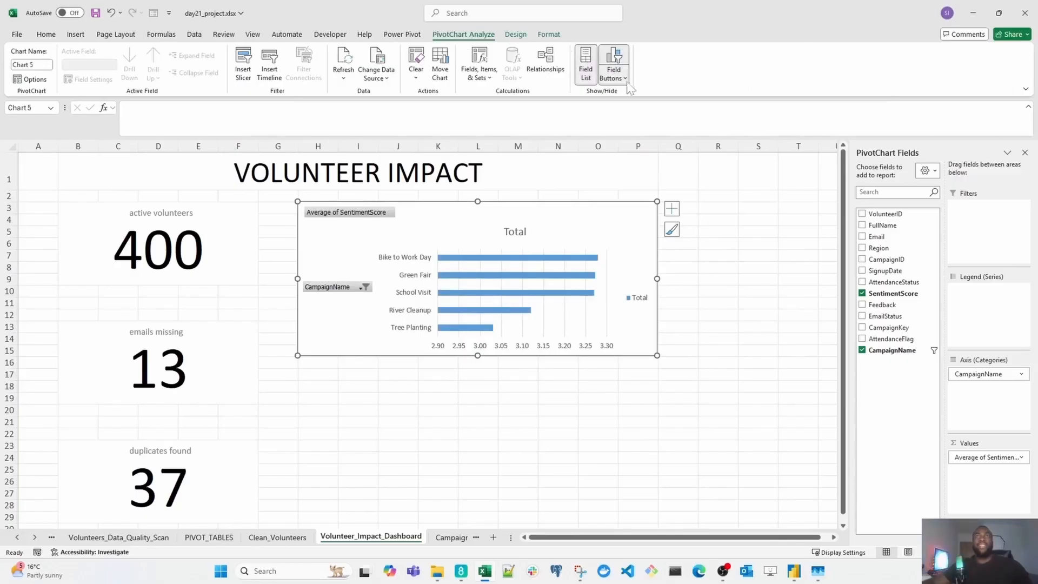
click(622, 80)
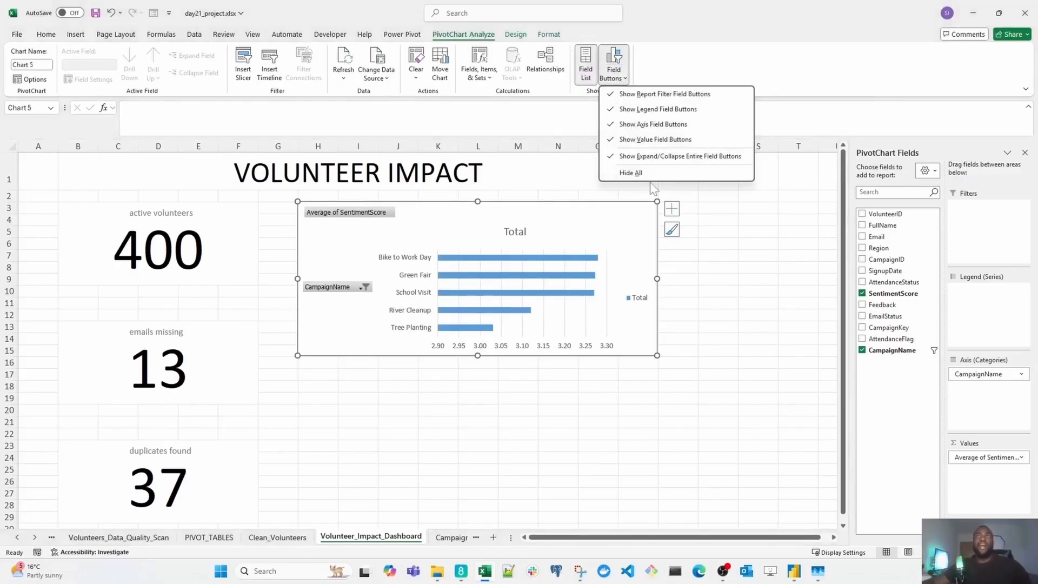
click(631, 173)
click(638, 291)
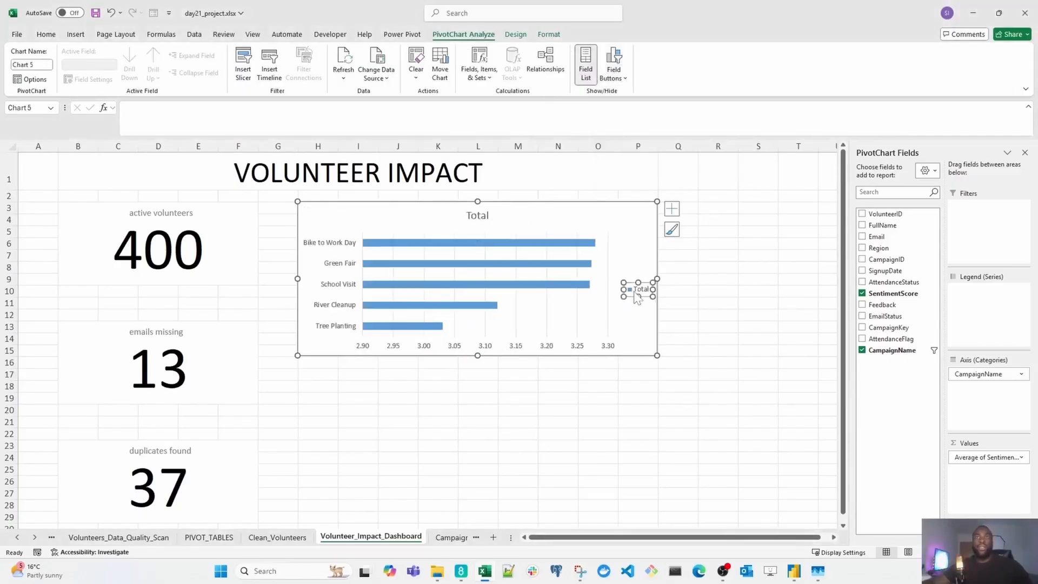
key(Delete)
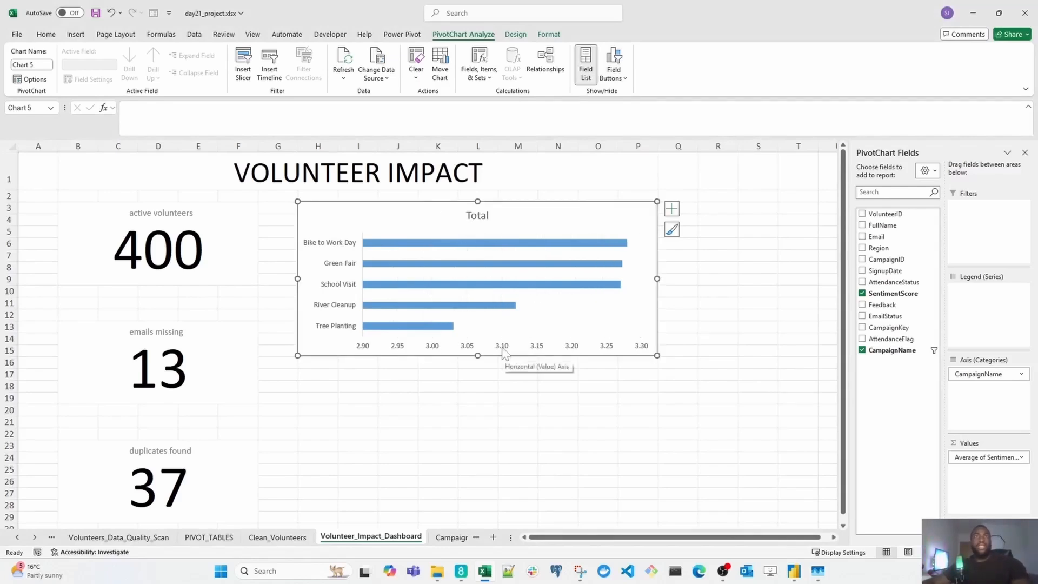
click(503, 351)
key(Delete)
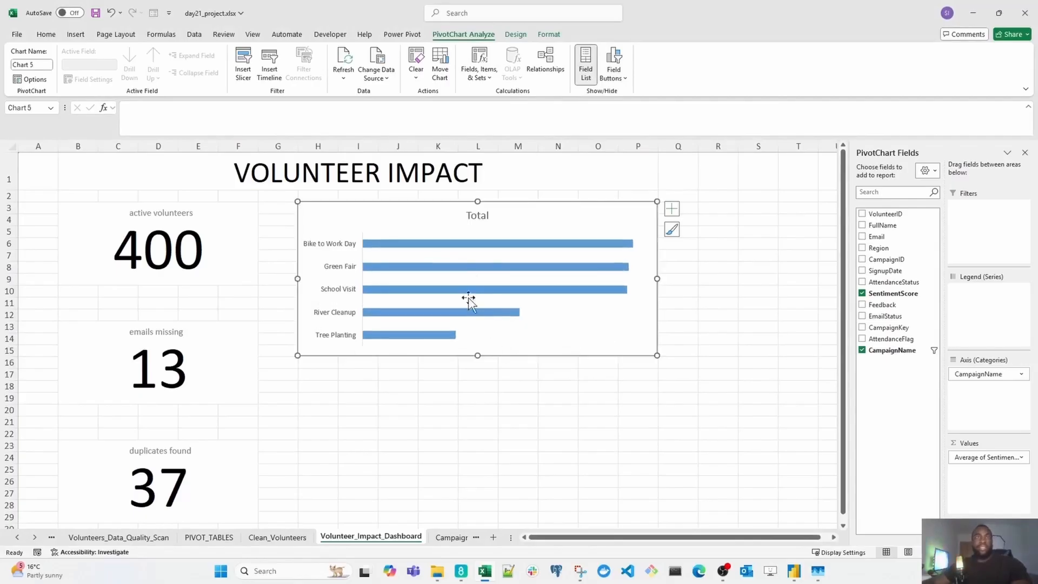
- Change the dashboard chart's title to "Top Campaigns by sentiment"
click(477, 216)
double_click(478, 216)
double_click(478, 216)
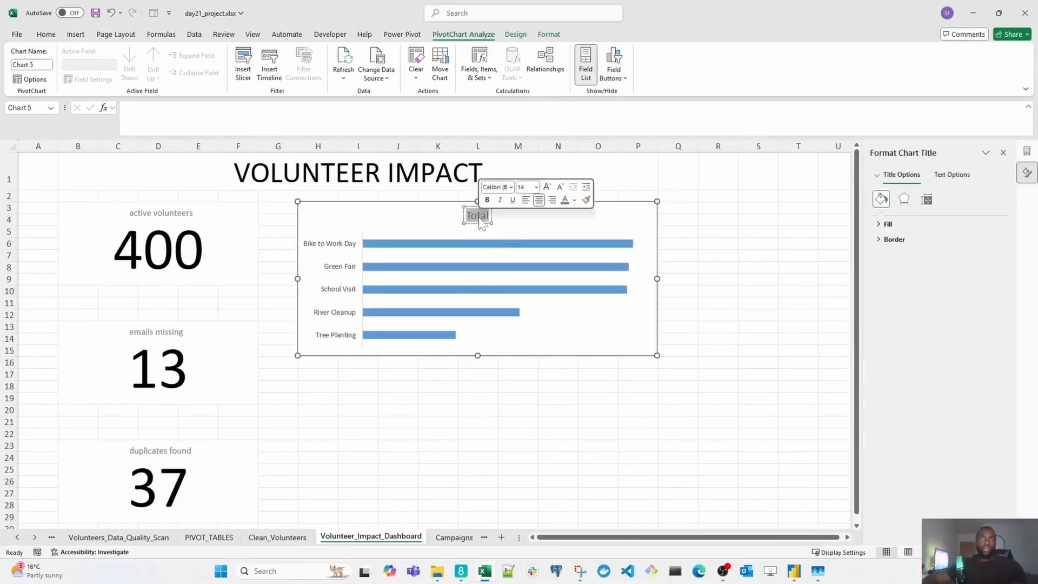
text(Top)
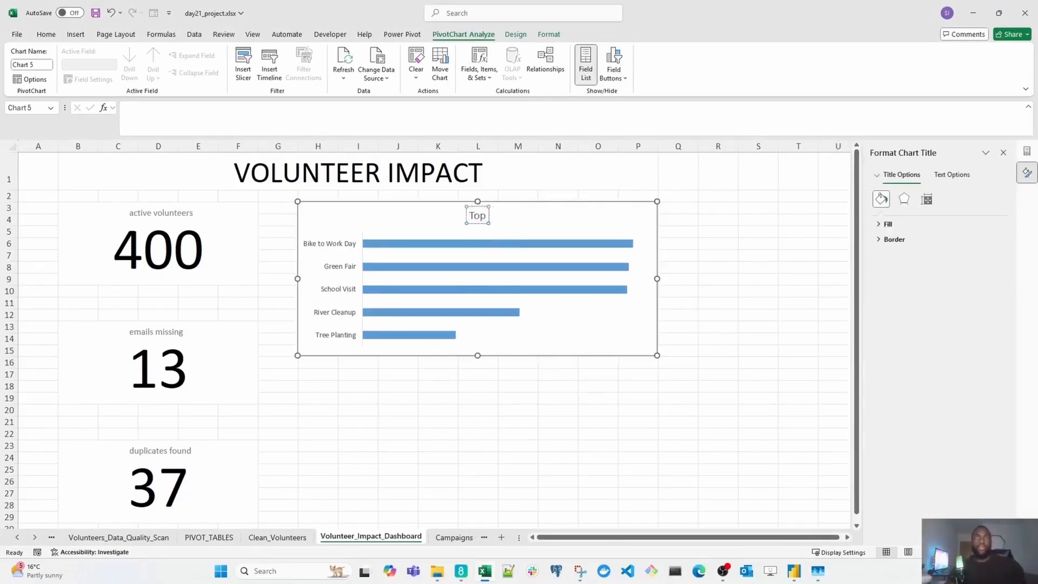
text( Cam)
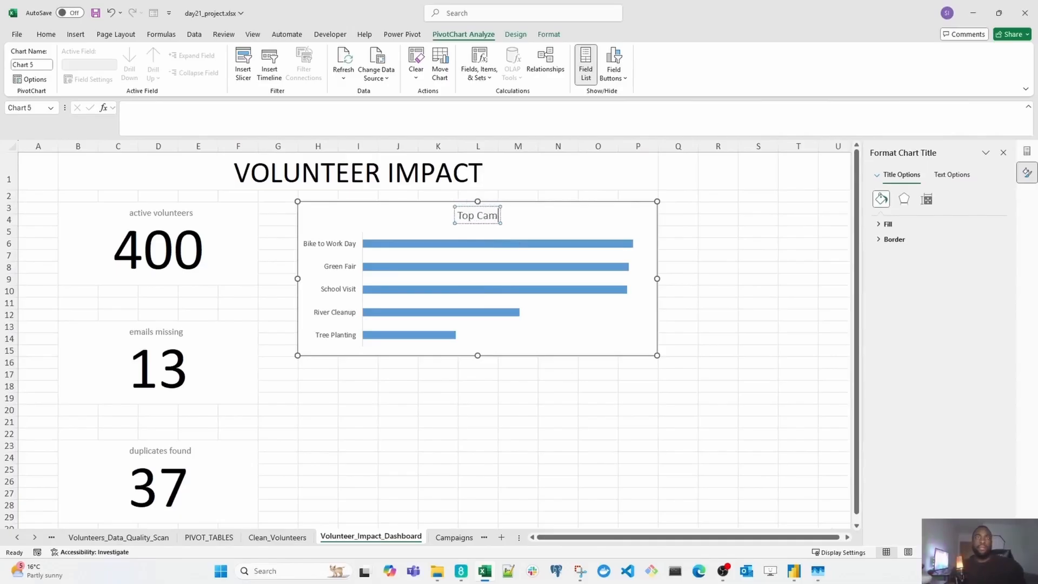
text(paigns by sentiment)
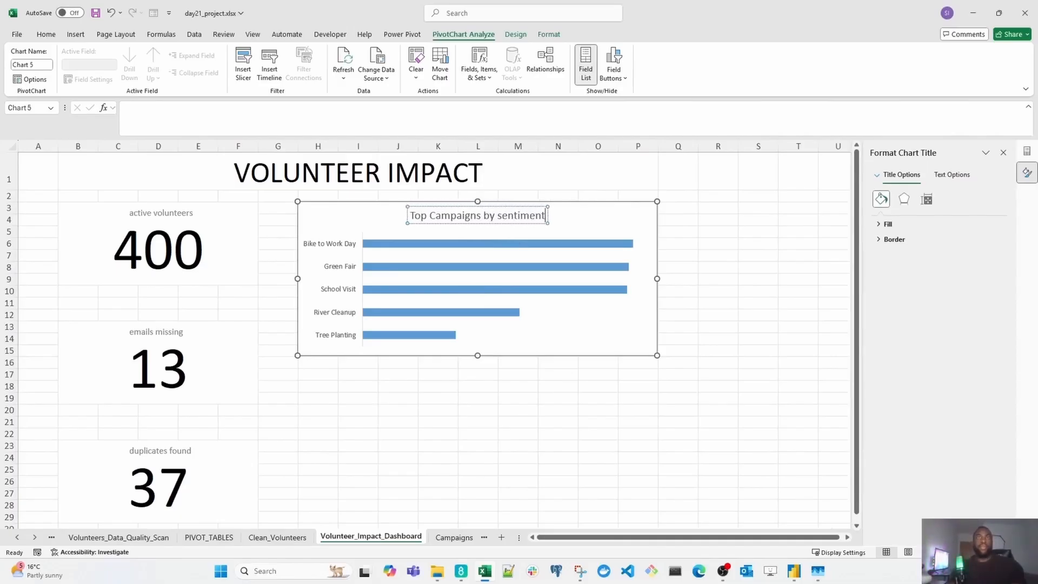
- Add data labels to the bars of the Top Campaigns by sentiment chart
click(526, 246)
right_click(526, 246)
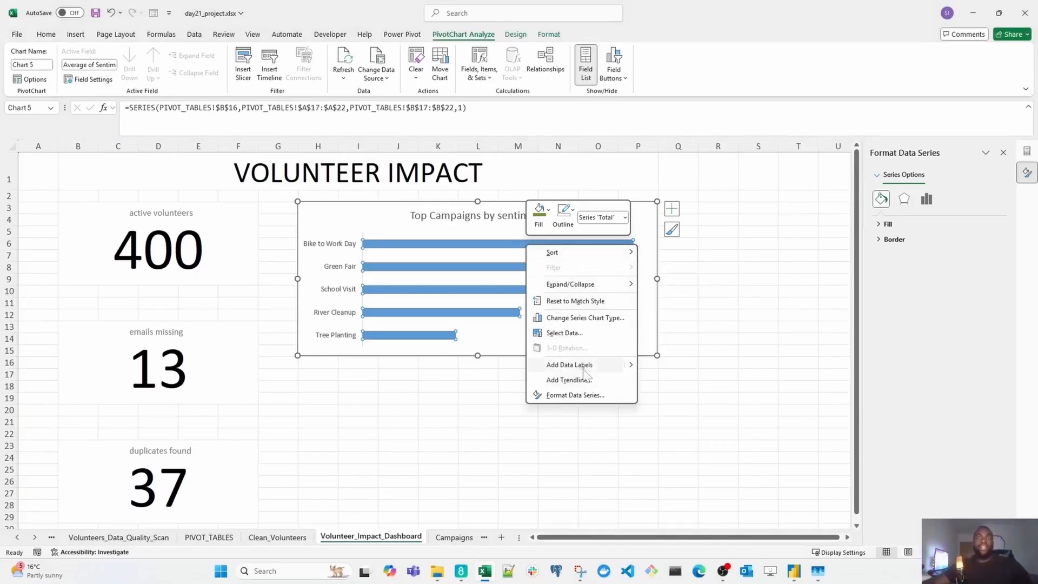
mouse_move(631, 370)
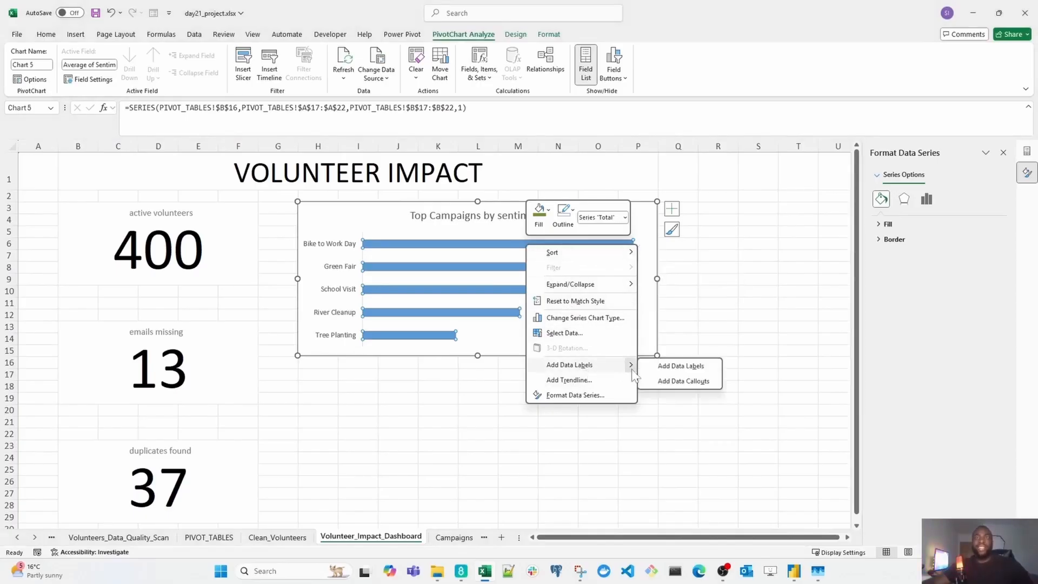
click(670, 368)
click(613, 325)
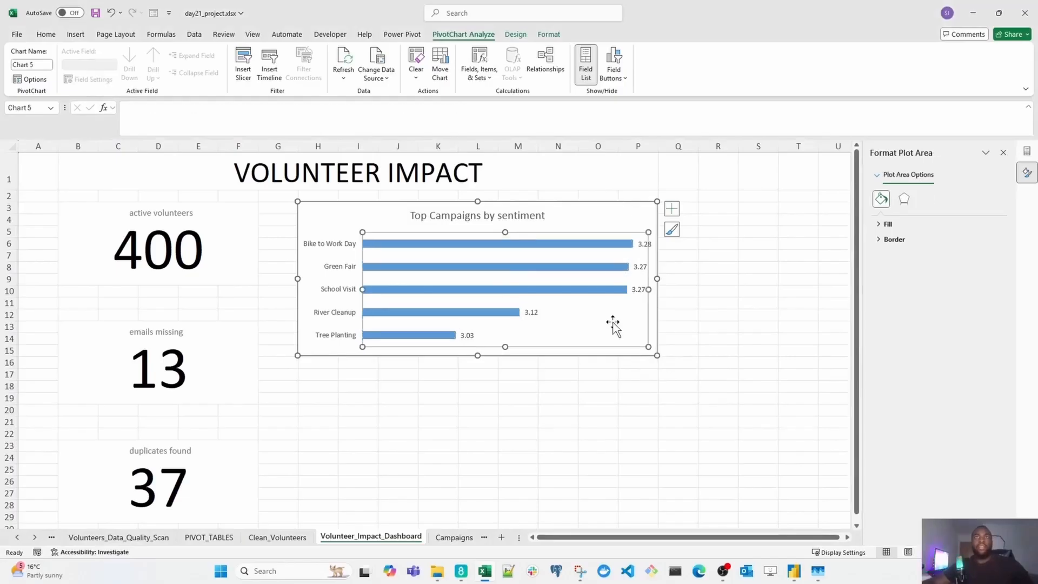
click(675, 396)
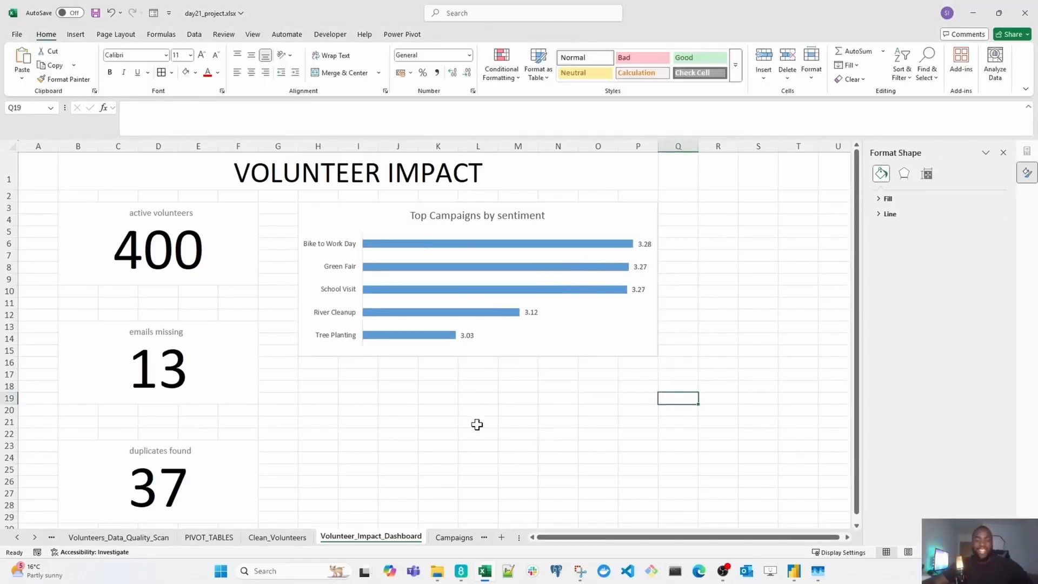
- Check the Day 21 wireframe, then insert a PivotTable from the Clean_Volunteers table at cell A32 of the PIVOT_TABLES sheet
key(alt+Tab)
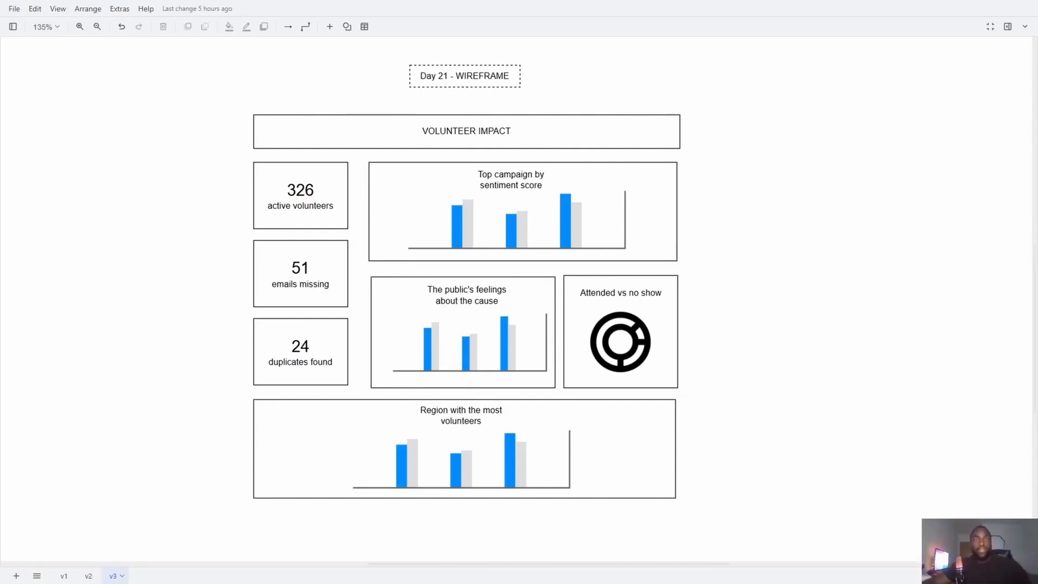
key(alt+Tab)
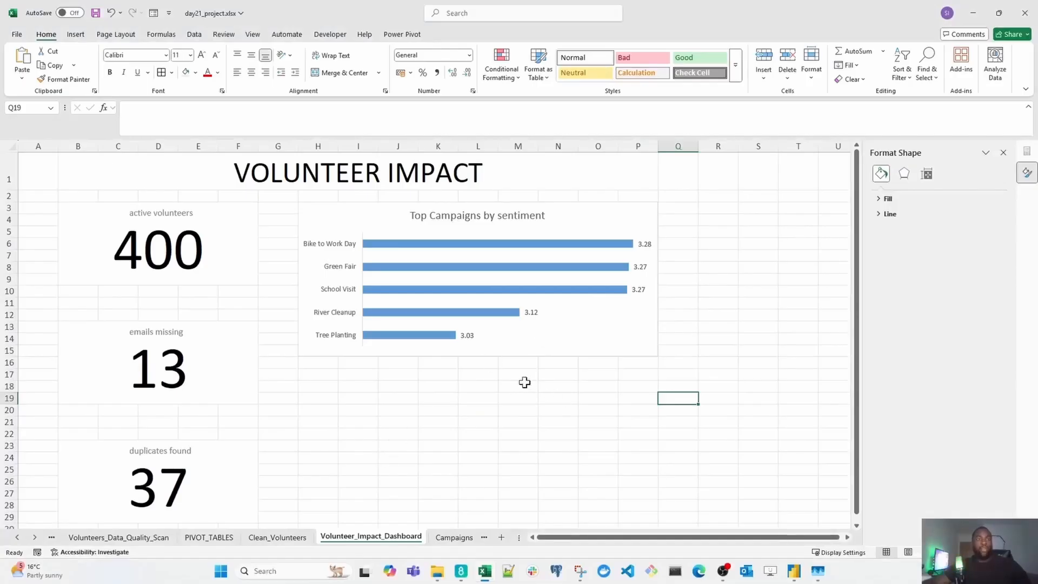
click(280, 542)
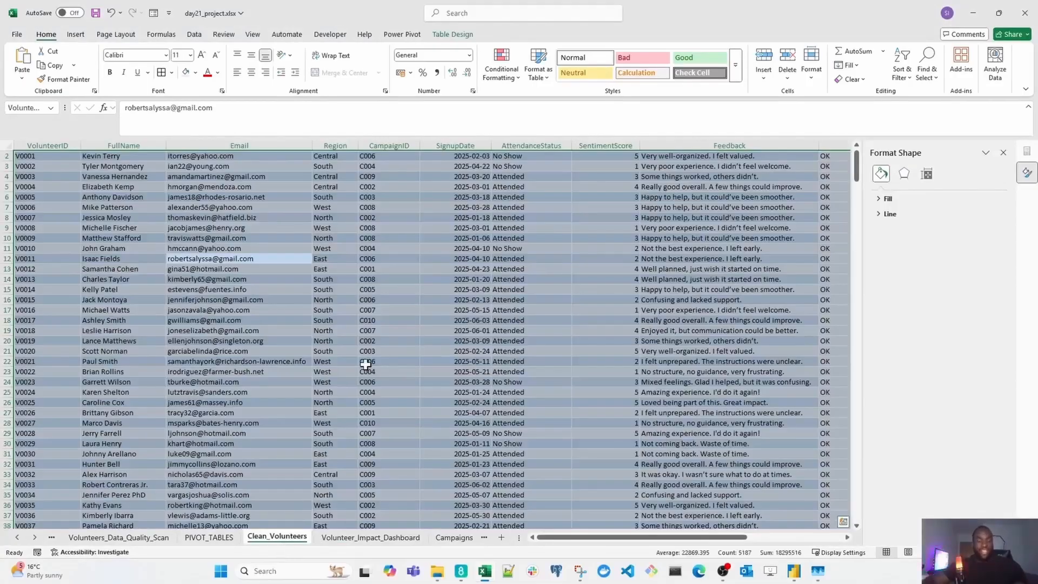
key(alt+n)
key(v)
key(t)
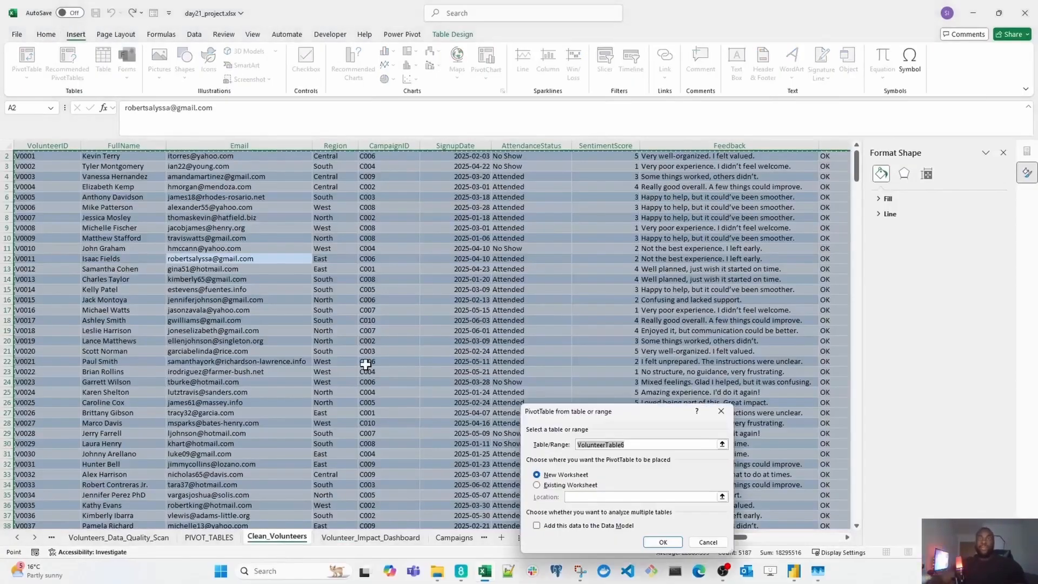
drag(565, 412, 421, 253)
key(alt+e)
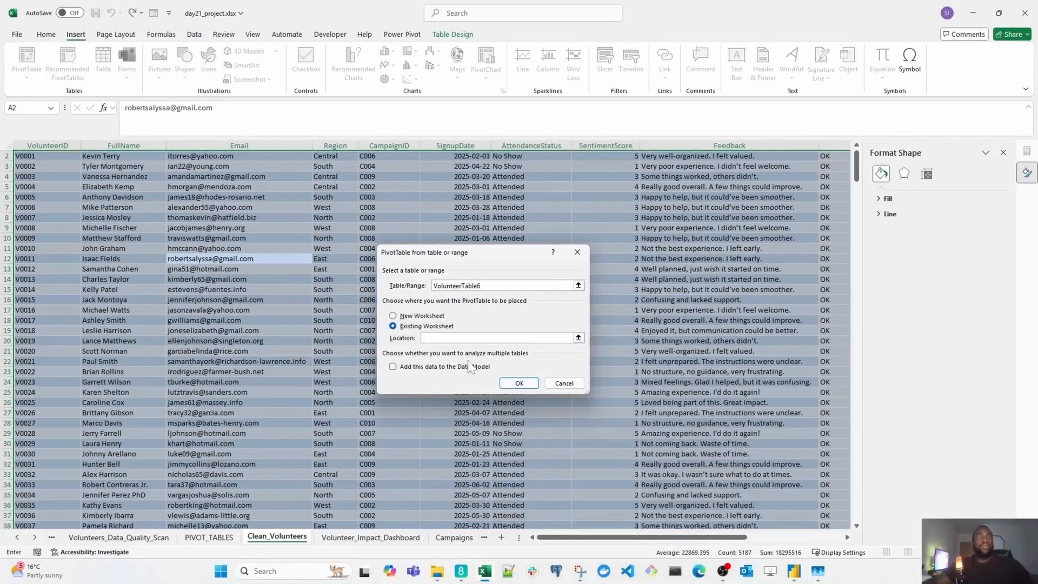
click(210, 537)
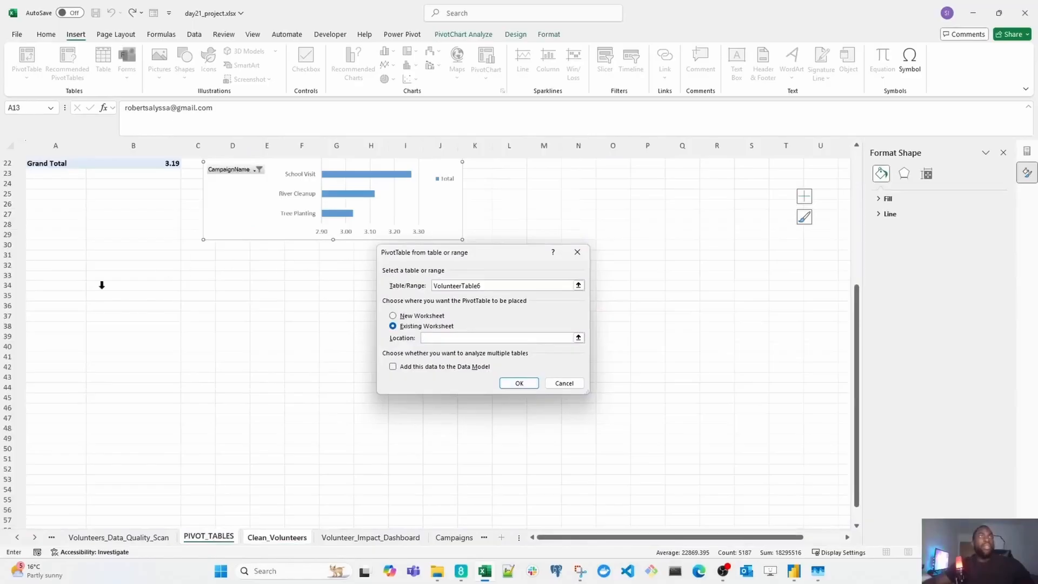
scroll(101, 285, up, 5)
scroll(104, 309, down, 4)
click(81, 459)
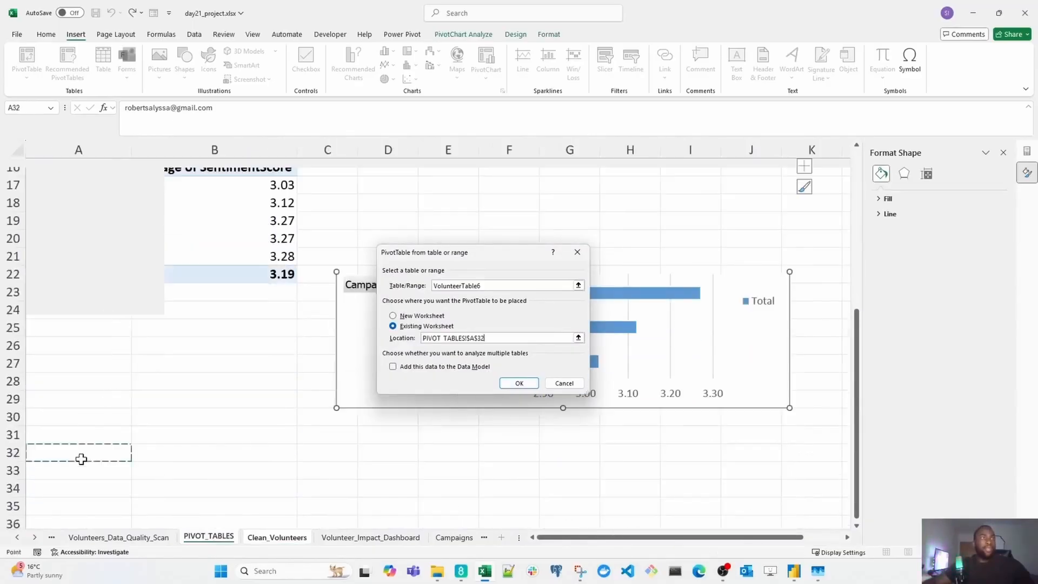
click(519, 383)
scroll(273, 400, down, 3)
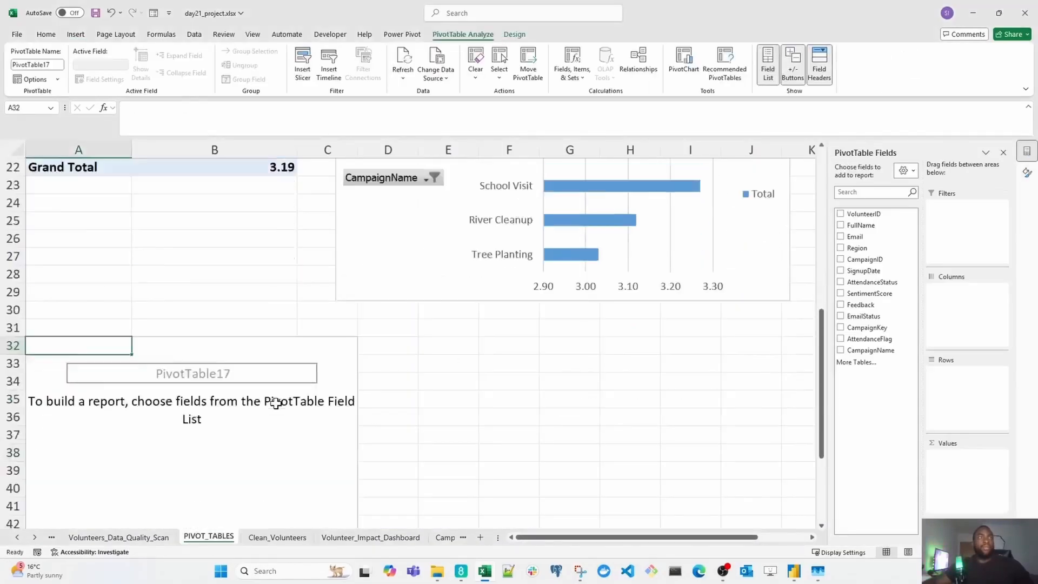
- Set SentimentScore as the rows and the count of VolunteerID as the values of the new PivotTable
scroll(325, 386, down, 1)
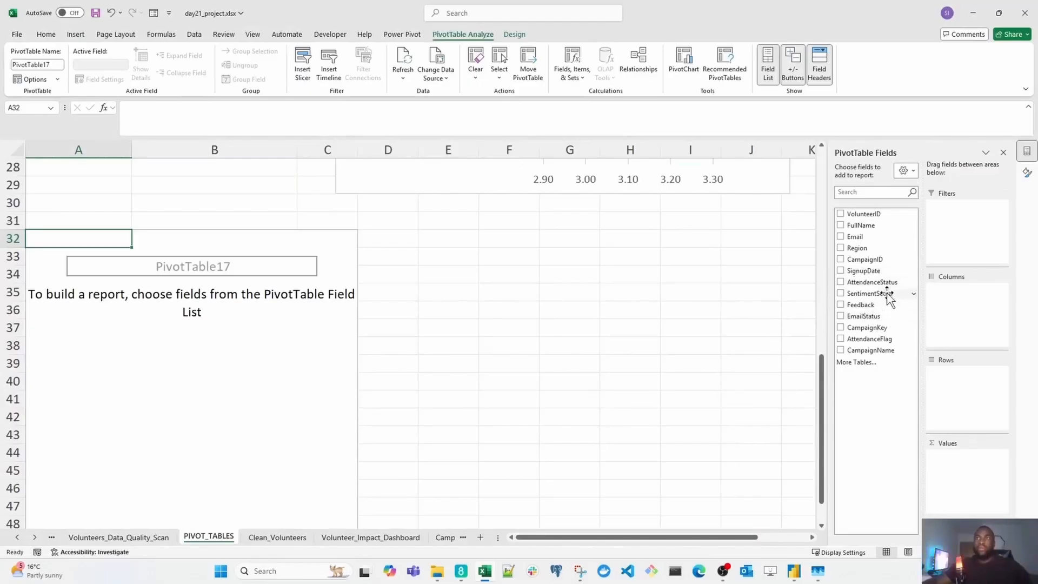
drag(887, 295, 961, 374)
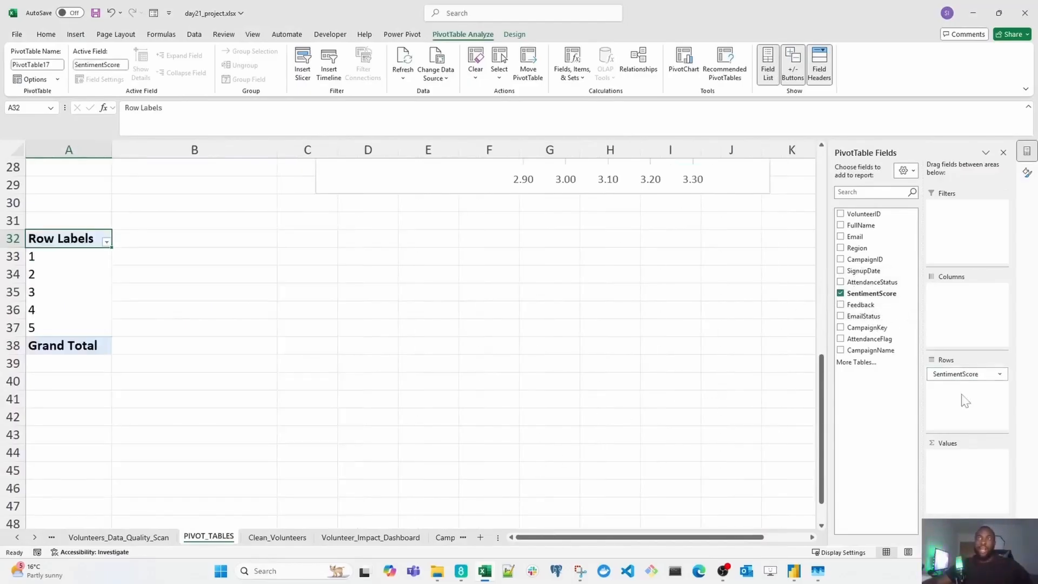
drag(872, 213, 963, 460)
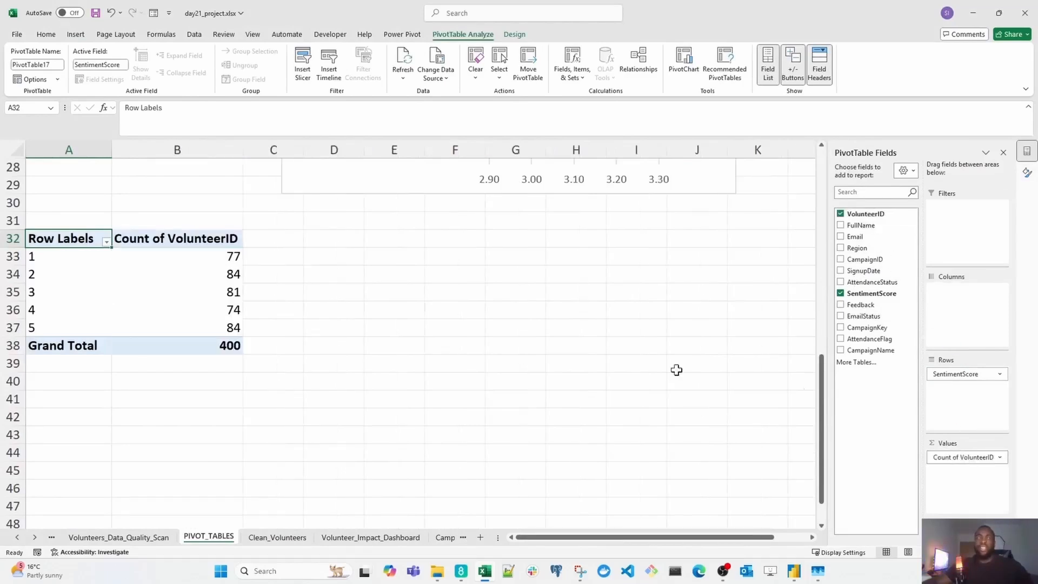
- Examine the sentiment scores and the number of volunteers per score in the new PivotTable
drag(79, 255, 81, 329)
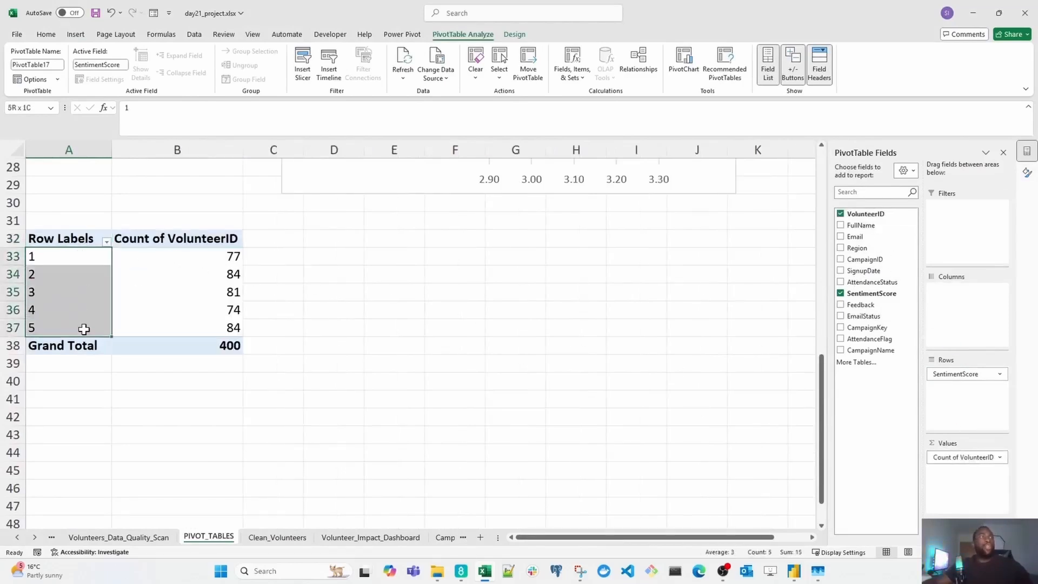
scroll(188, 333, up, 1)
drag(70, 255, 83, 322)
drag(223, 244, 238, 322)
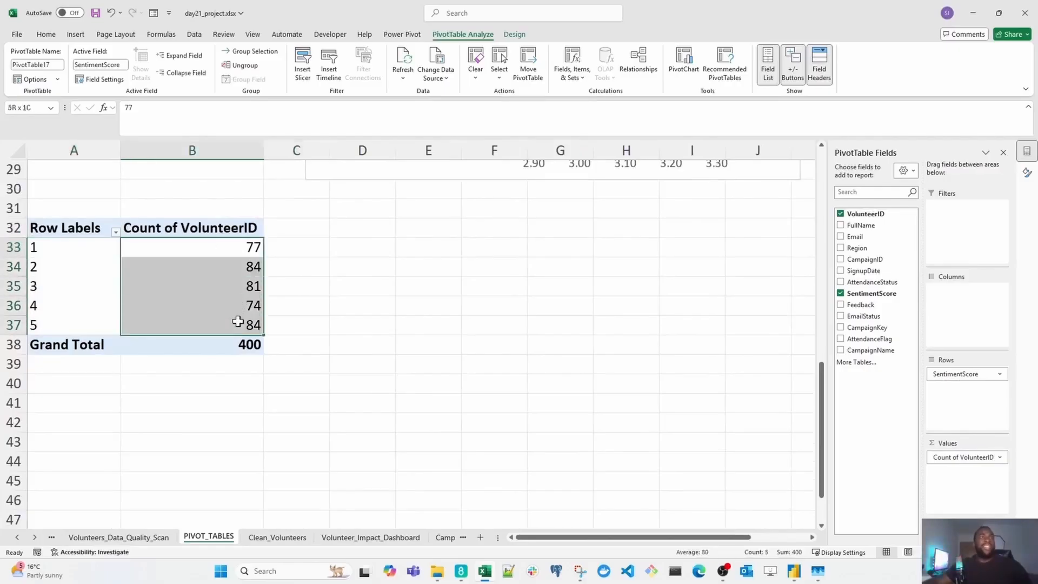
click(65, 245)
click(65, 265)
click(65, 284)
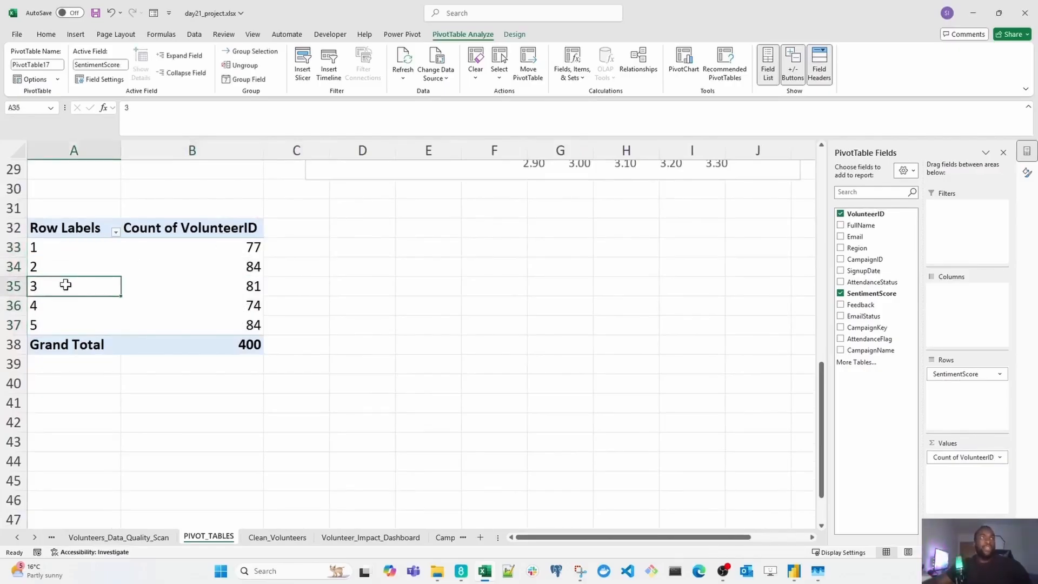
click(69, 307)
click(70, 317)
click(155, 307)
- Insert a clustered column PivotChart from the sentiment score PivotTable on the PIVOT_TABLES sheet
click(75, 34)
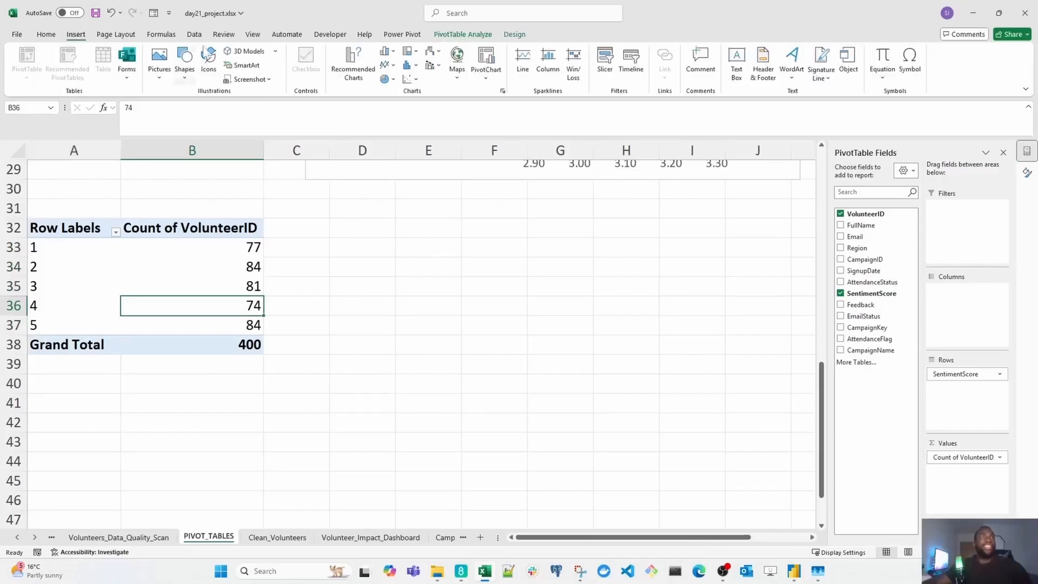
click(387, 50)
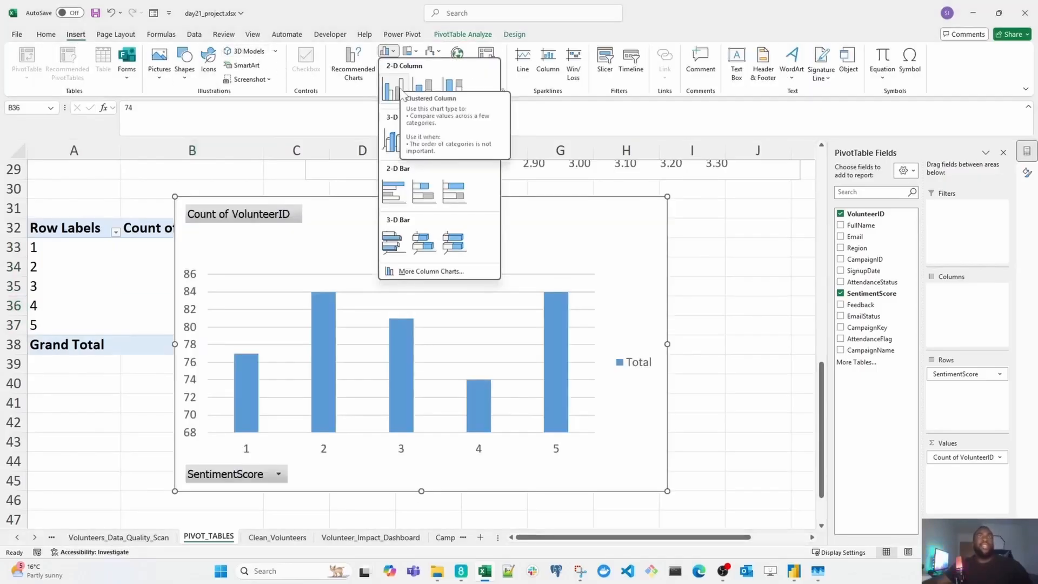
click(403, 93)
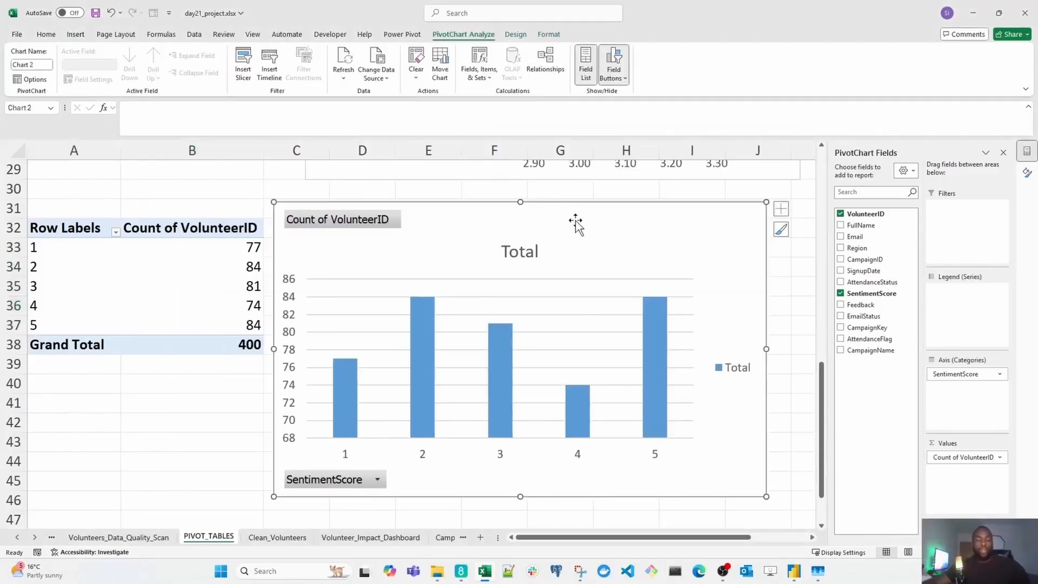
- Copy the column chart into the Volunteer_Impact_Dashboard sheet at H17 and resize it to span about columns H to L and rows 17 to 29
click(370, 537)
click(319, 381)
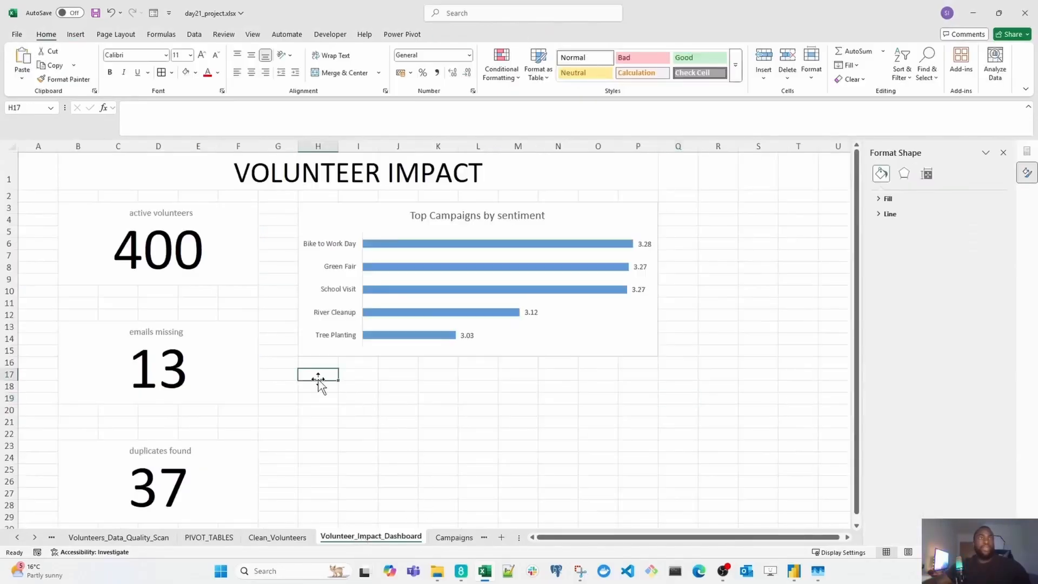
key(ctrl+v)
scroll(445, 398, down, 2)
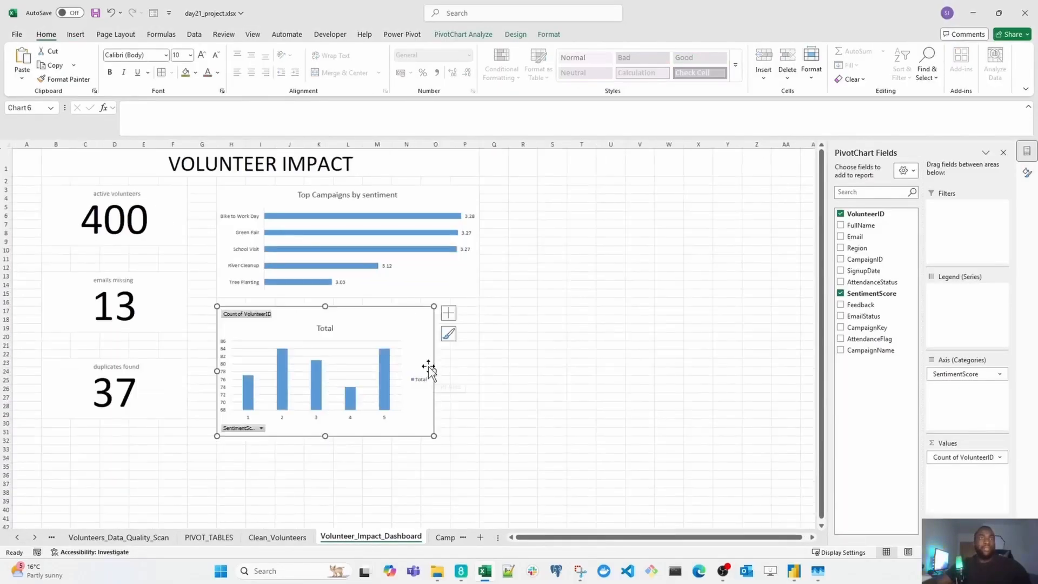
drag(432, 437, 398, 420)
click(425, 372)
scroll(425, 372, up, 1)
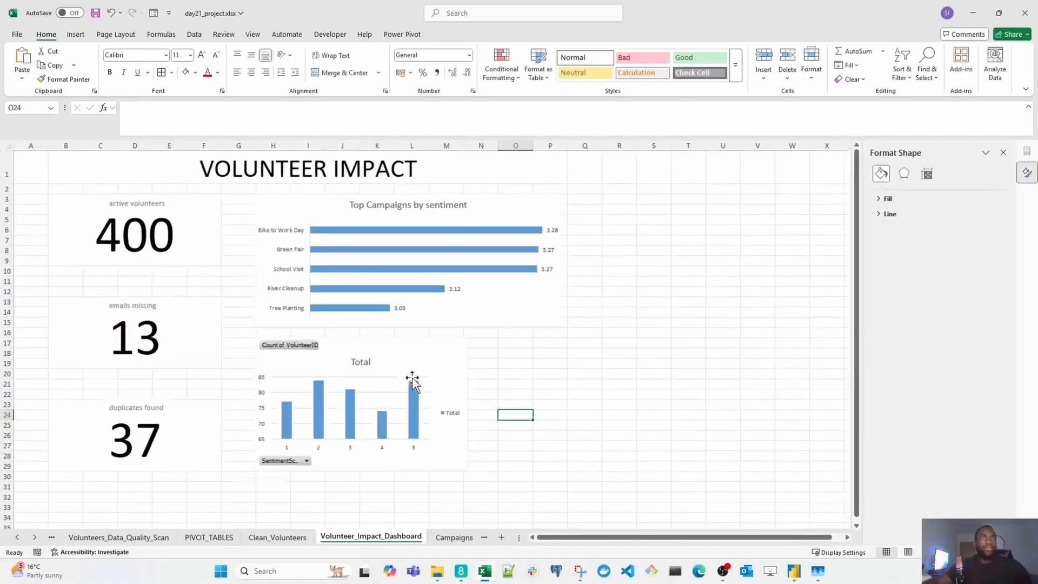
click(468, 403)
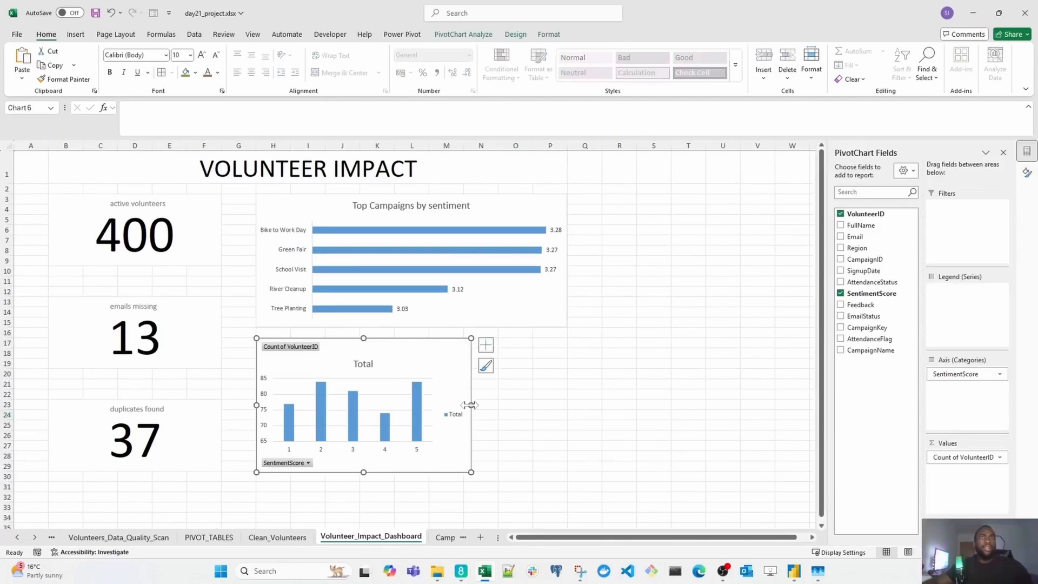
drag(470, 405, 414, 399)
click(475, 395)
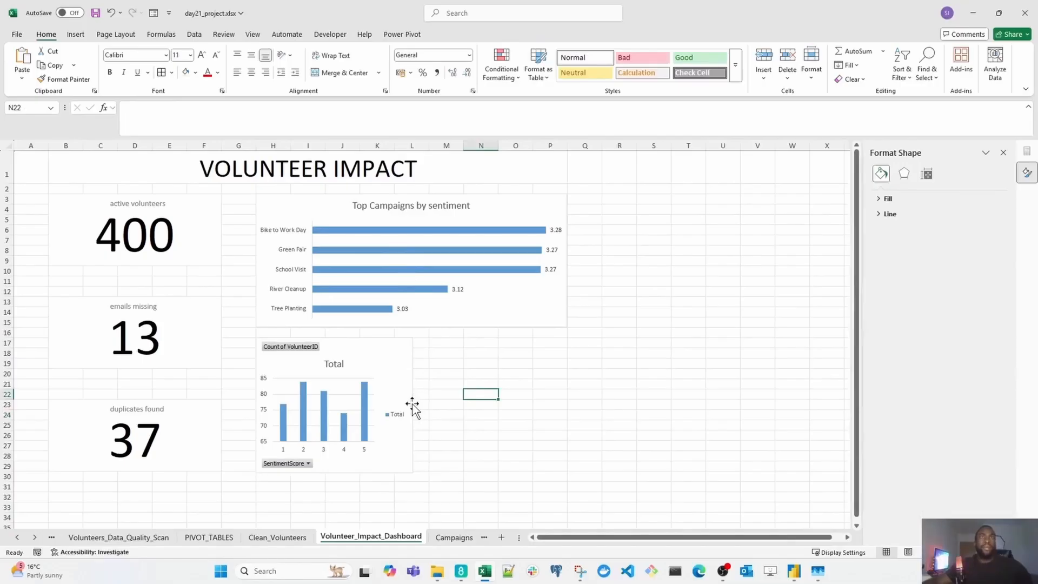
- Hide all field buttons on the sentiment score column chart and delete its legend, gridlines and vertical value axis
scroll(395, 403, up, 1)
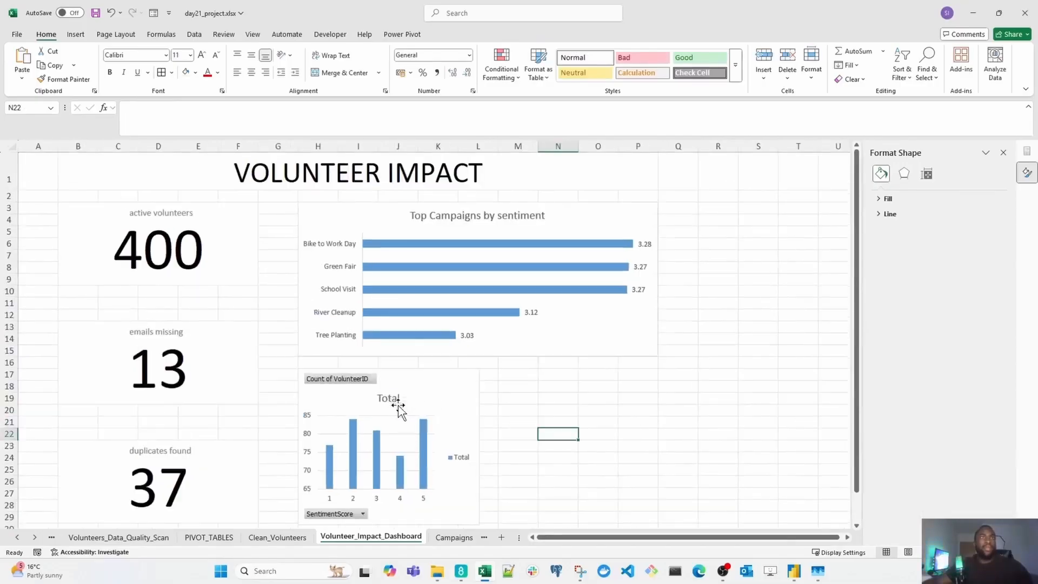
scroll(399, 410, down, 1)
click(432, 355)
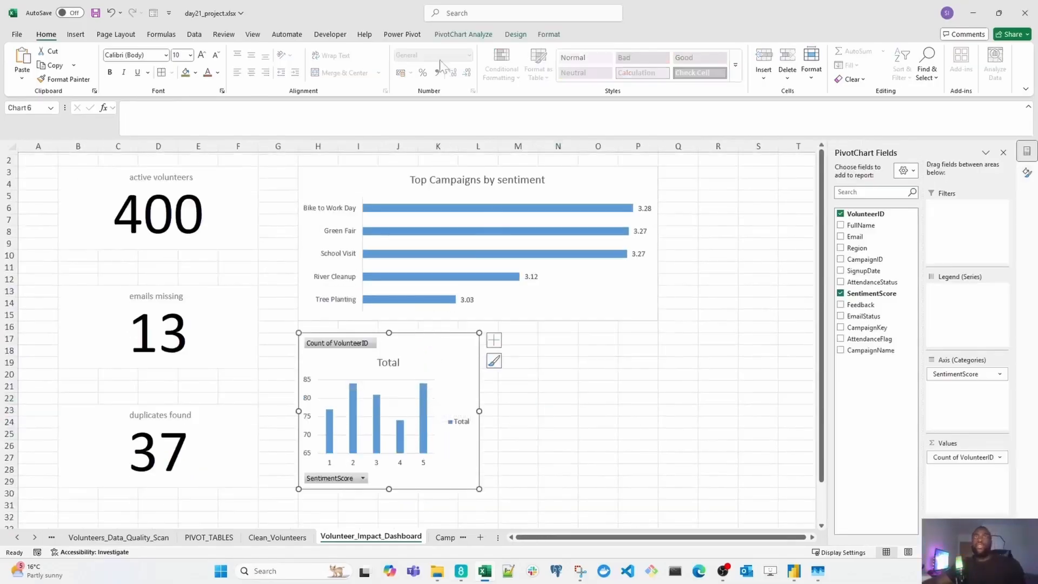
click(455, 38)
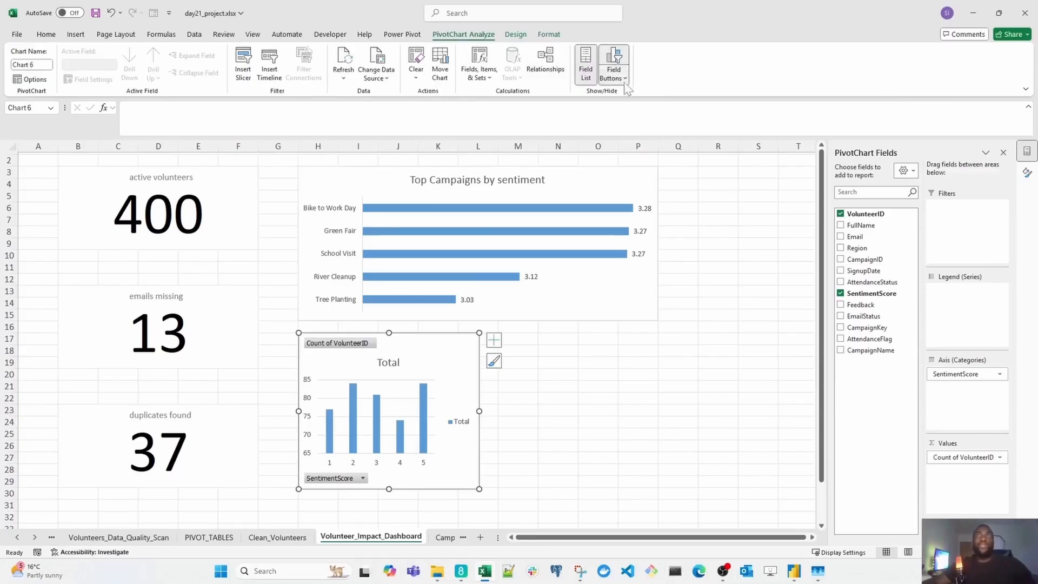
click(614, 71)
click(630, 172)
click(464, 422)
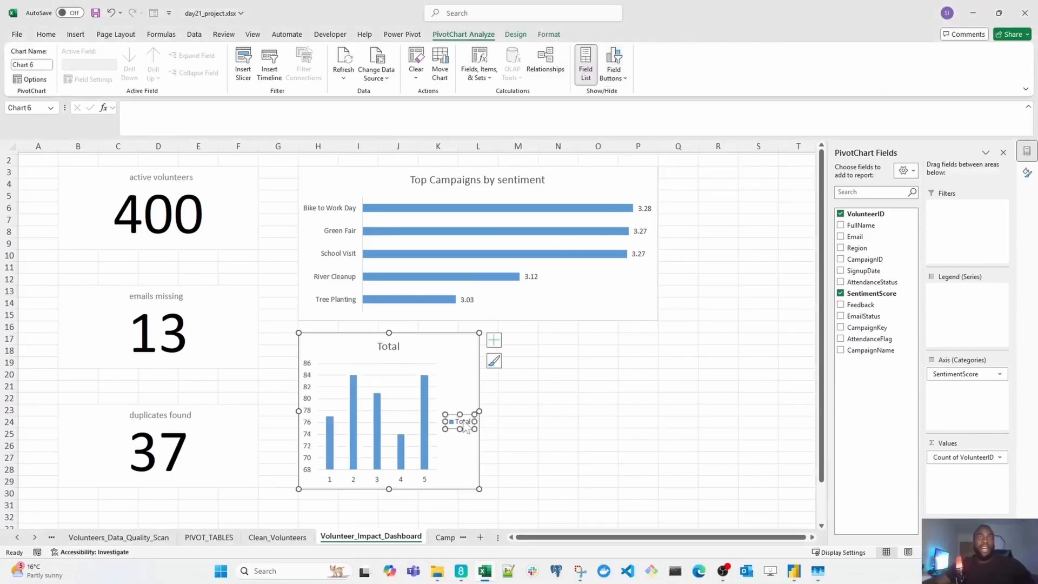
key(Delete)
click(405, 383)
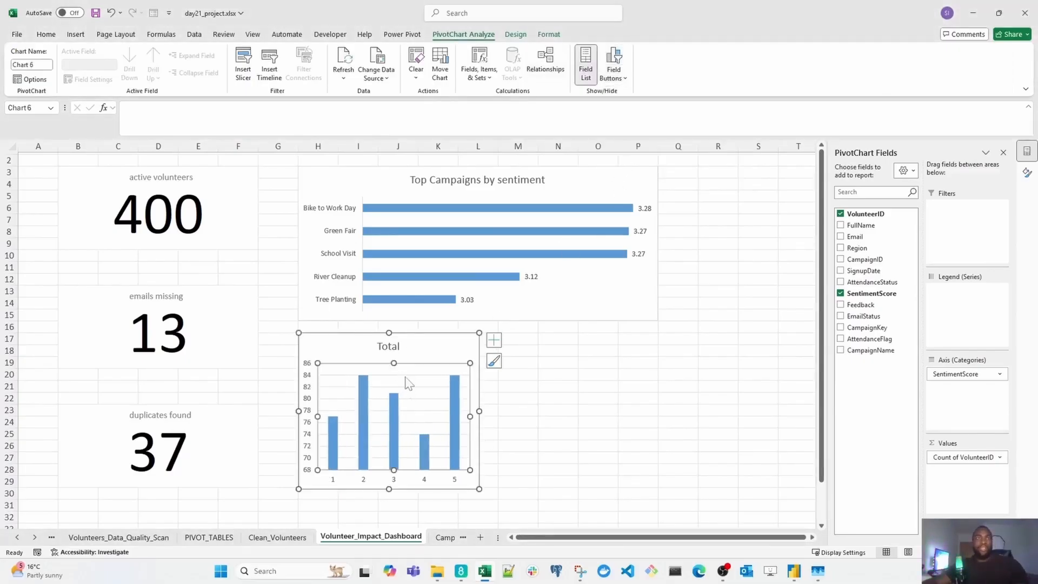
click(304, 364)
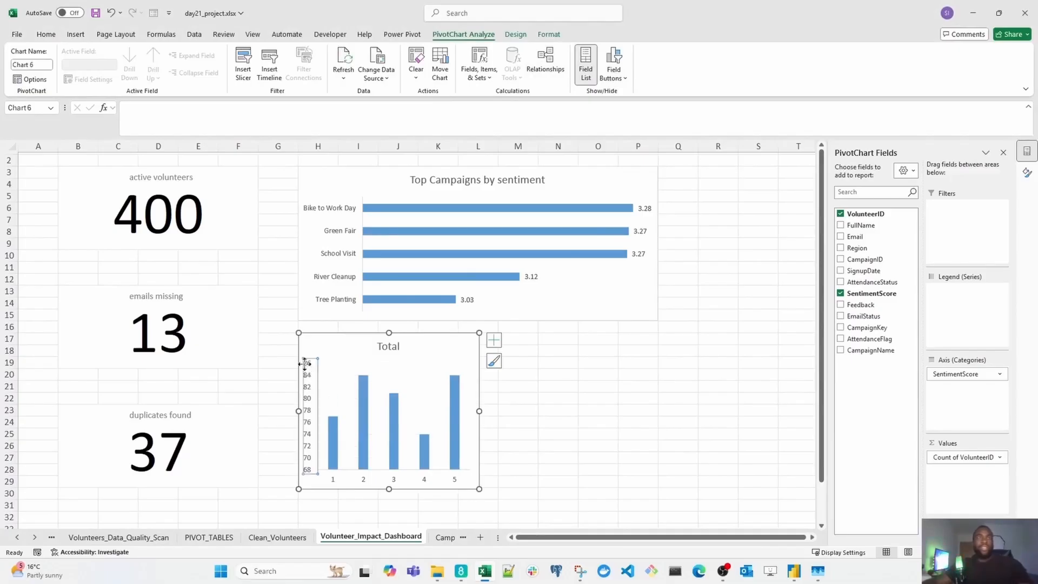
key(Delete)
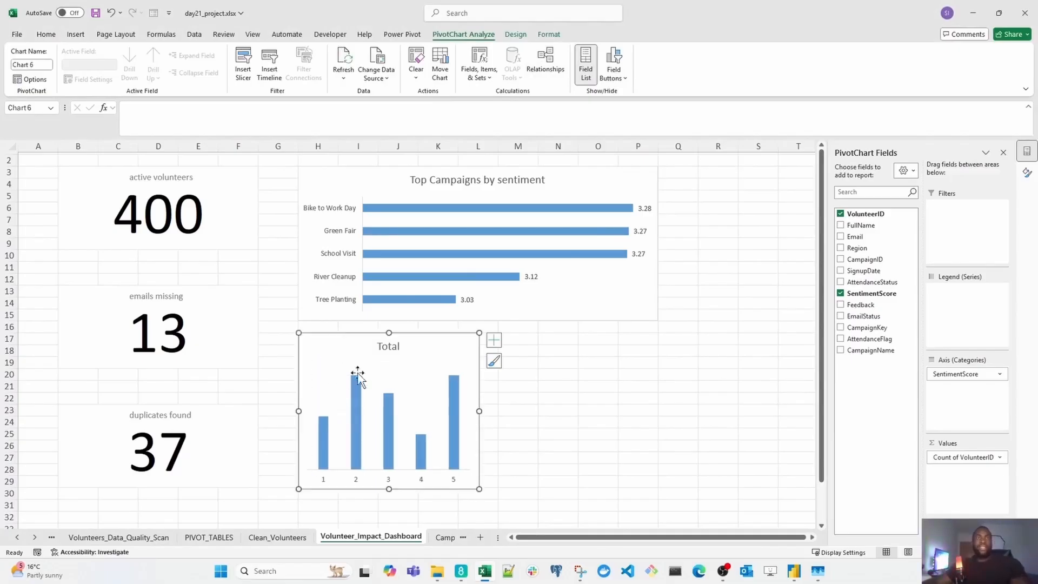
- Change the column chart's title to "How the public rated the cause (1-5)"
double_click(388, 346)
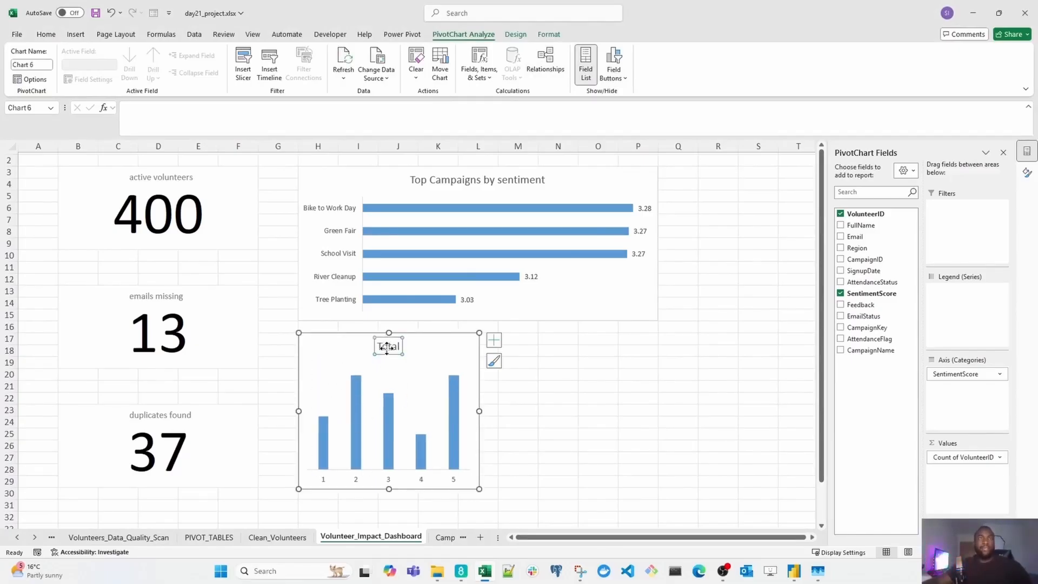
click(391, 346)
double_click(392, 346)
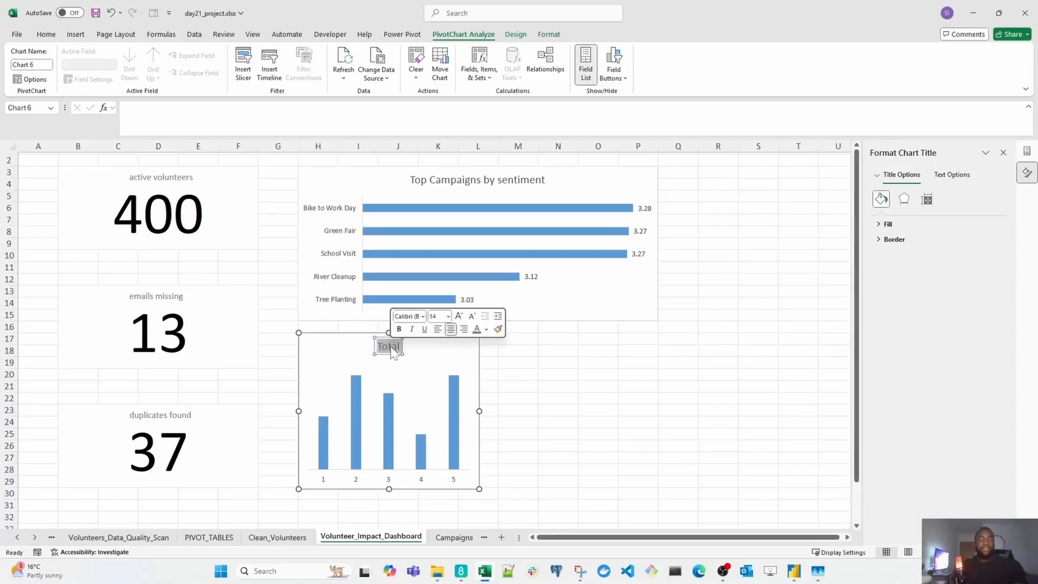
text(How the p)
text(ublic)
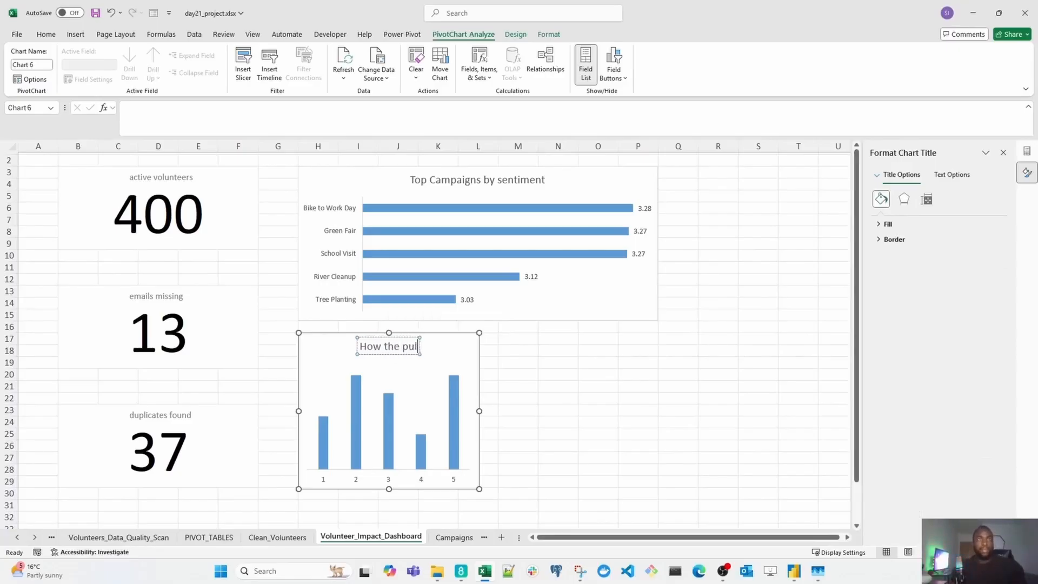
text( rated the cour)
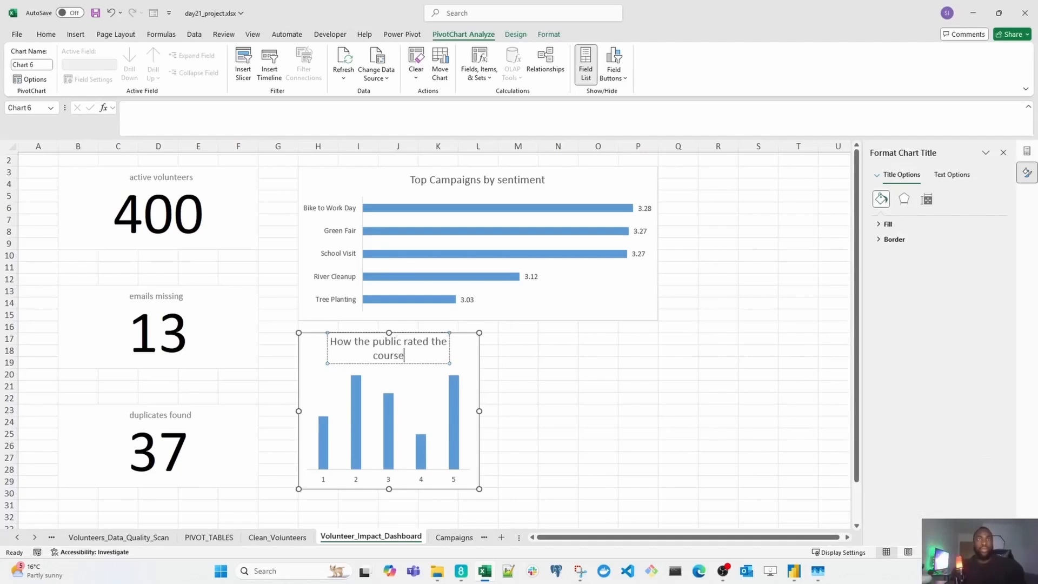
text(se)
key(BackSpace)
key(BackSpace)
key(BackSpace)
key(BackSpace)
key(BackSpace)
text(ause (1)
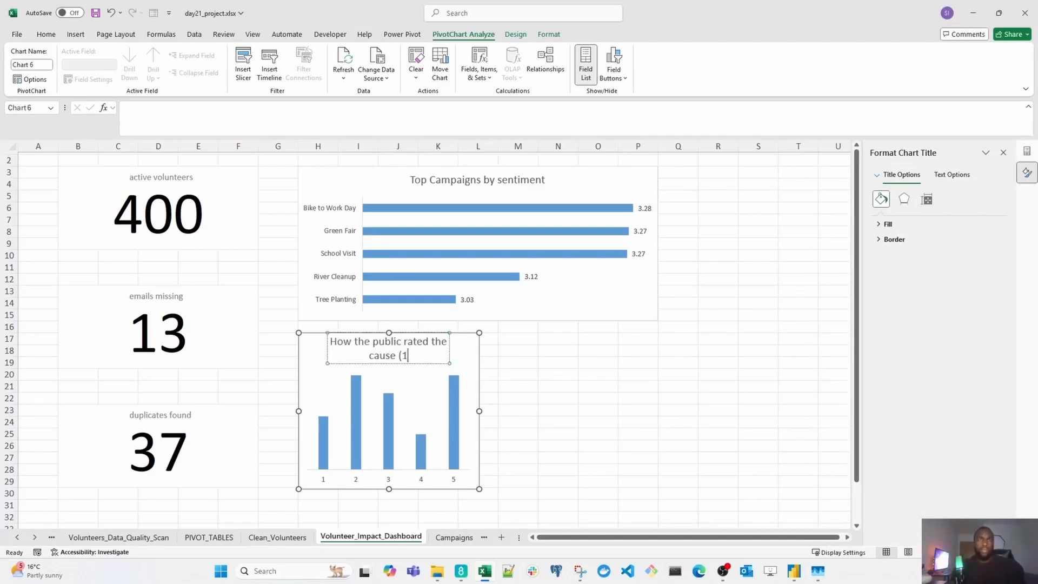
text(-5))
- Add data labels to the columns of the "How the public rated the cause (1-5)" chart
right_click(355, 417)
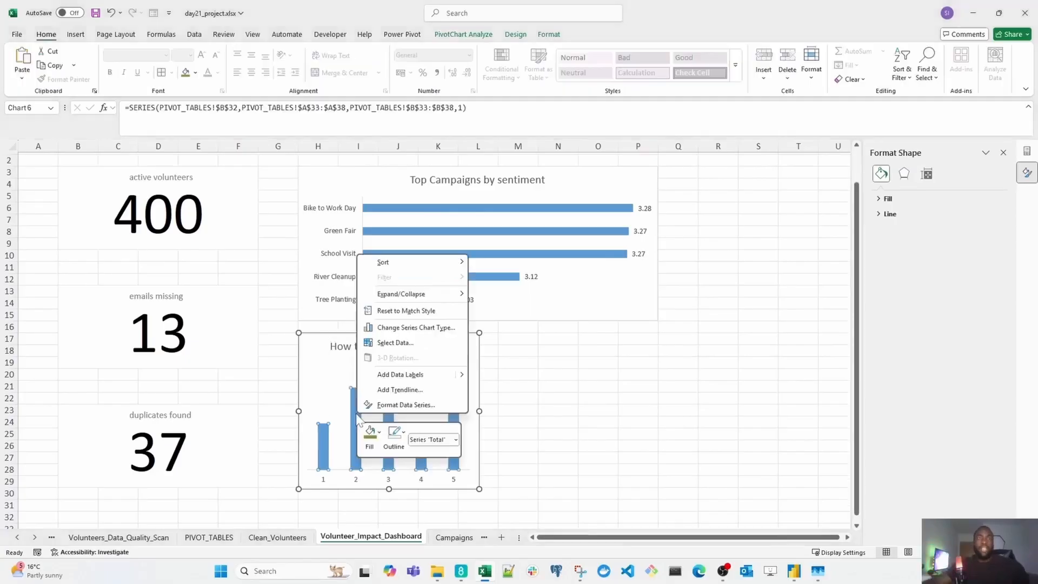
click(435, 377)
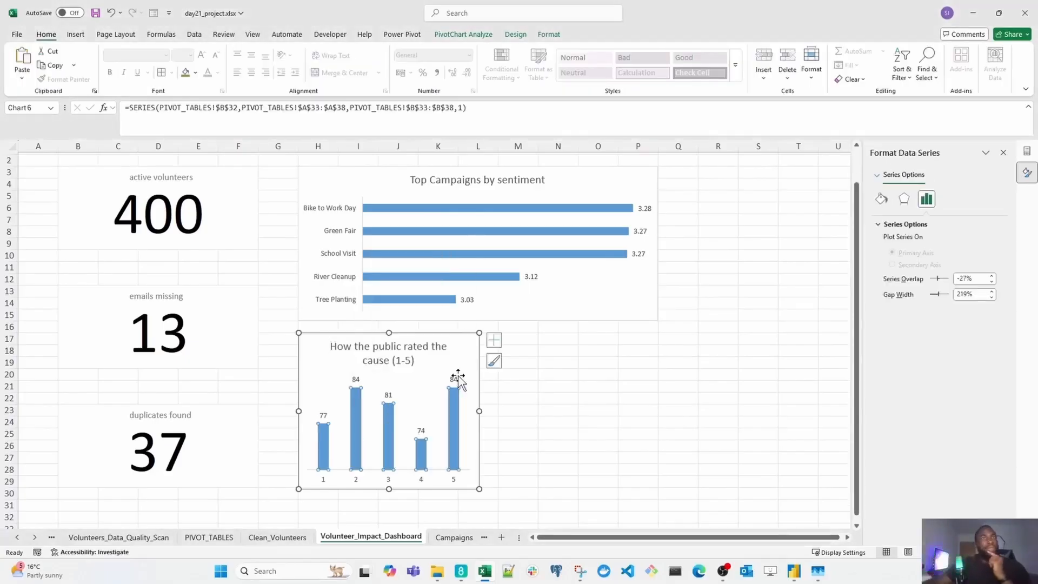
click(518, 422)
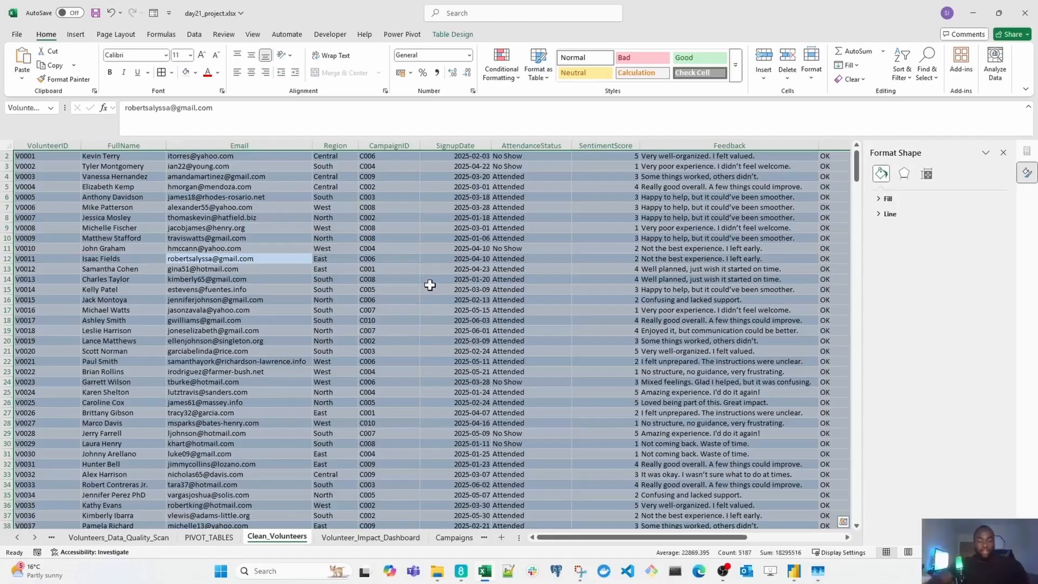
- Create a PivotTable from VolunteerTable6 on the existing PIVOT_TABLES sheet at cell A45
key(alt+n)
key(v)
key(t)
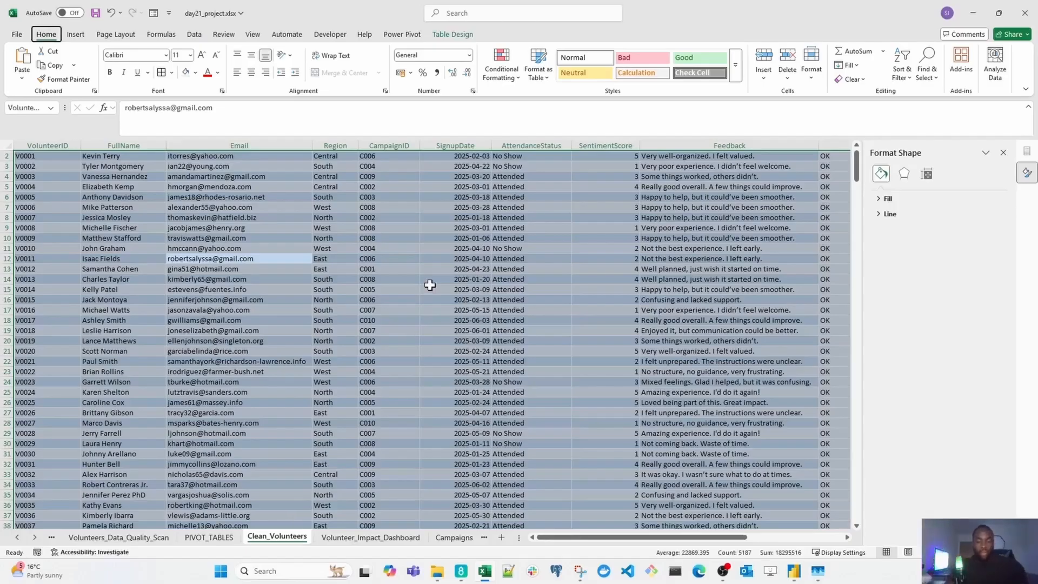
click(394, 326)
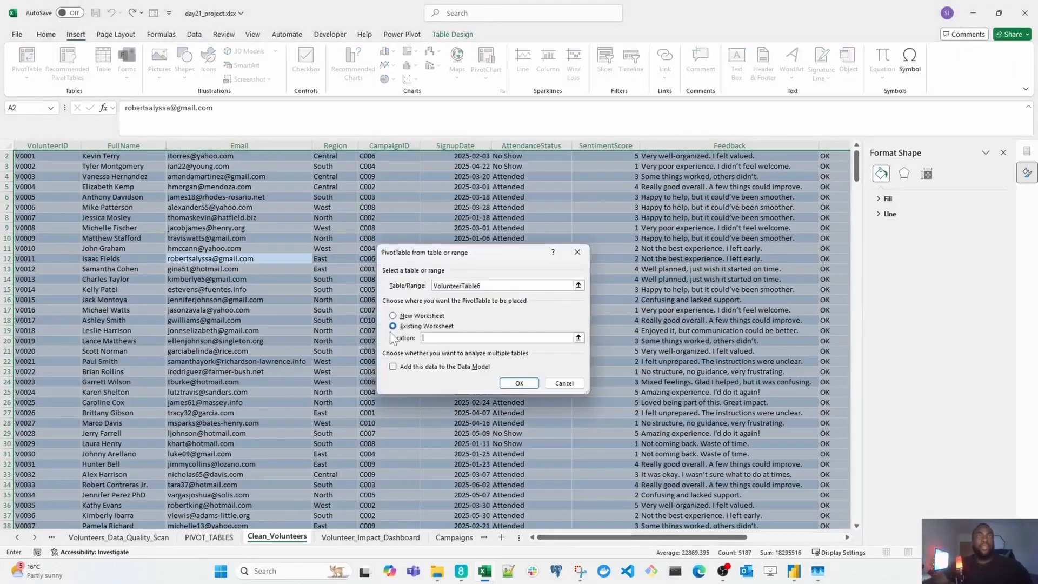
click(202, 538)
scroll(203, 425, down, 3)
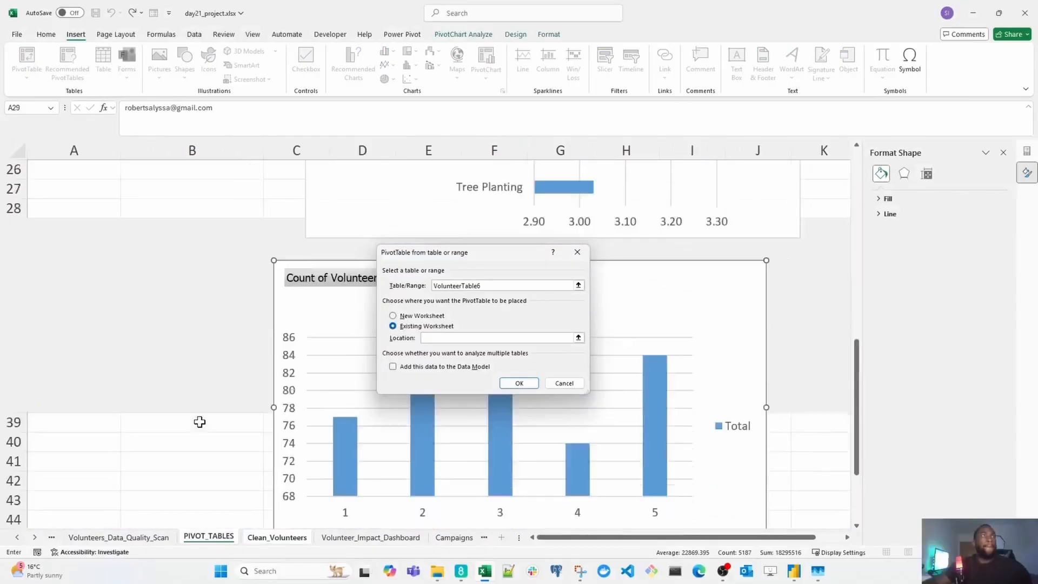
click(96, 423)
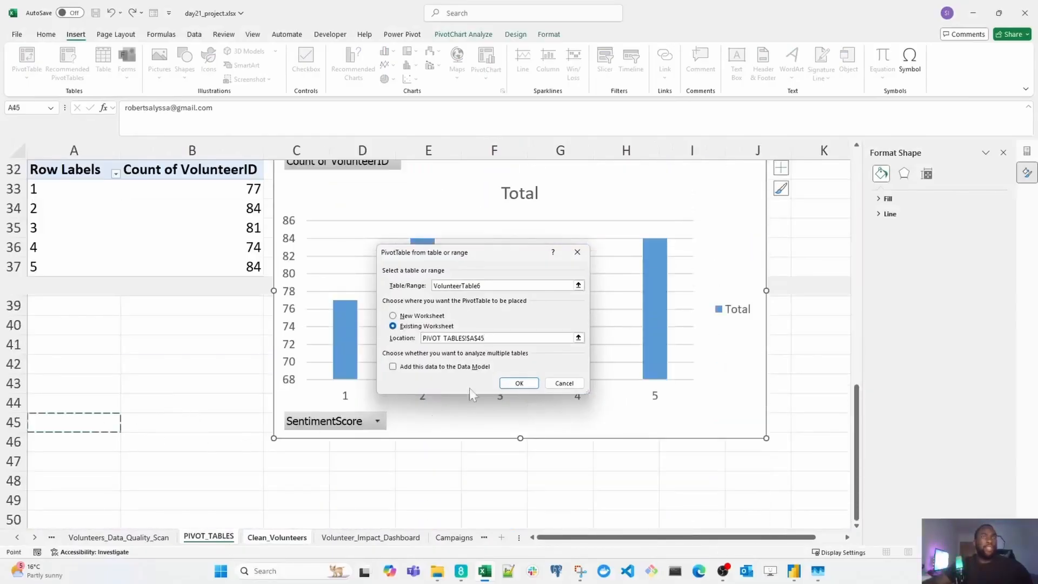
click(520, 383)
- Set the new PivotTable's rows to AttendanceFlag and its values to the count of VolunteerID
scroll(208, 416, down, 3)
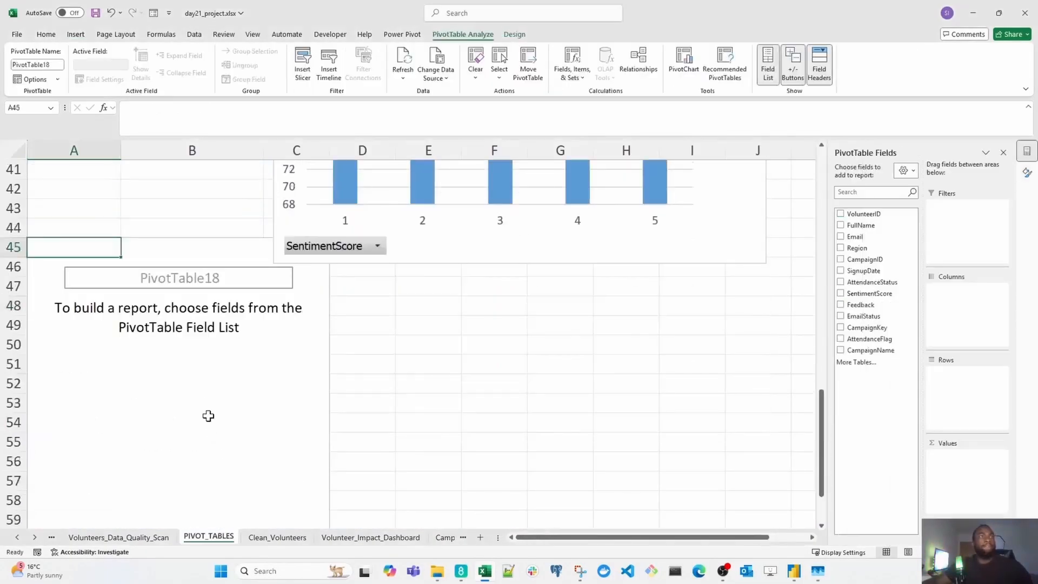
scroll(208, 416, down, 1)
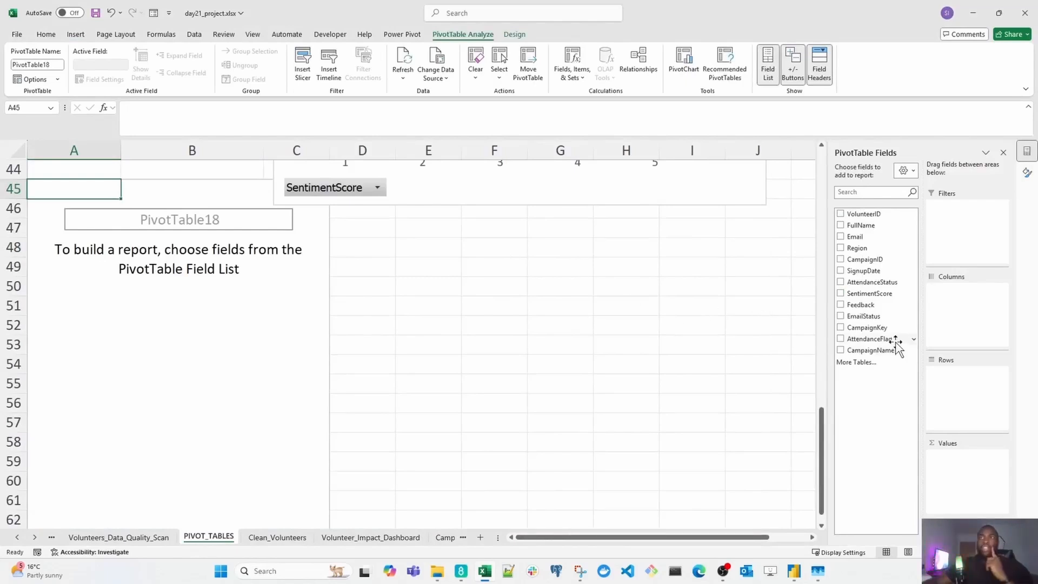
drag(896, 342, 963, 385)
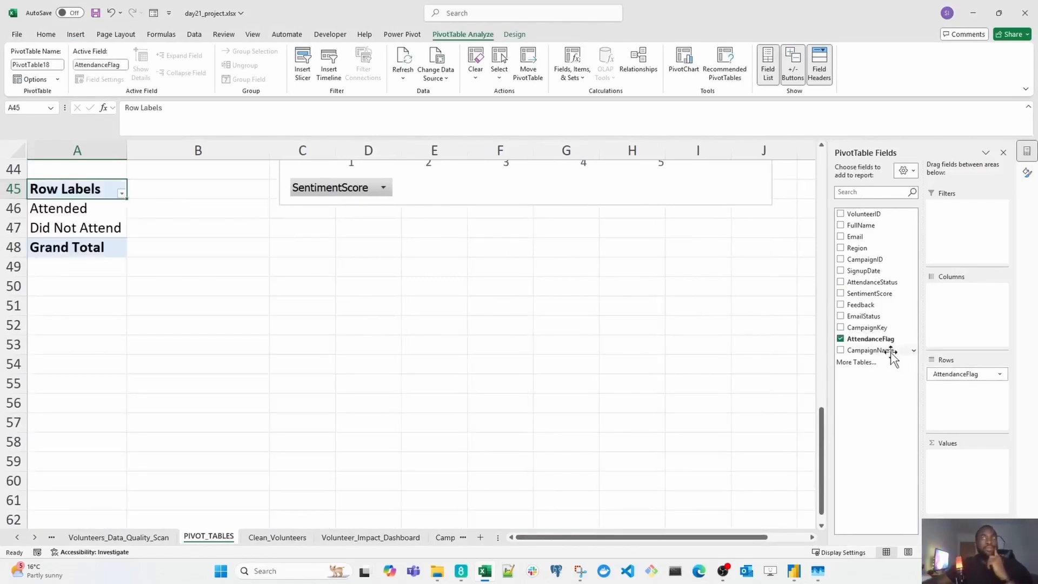
drag(865, 214, 961, 474)
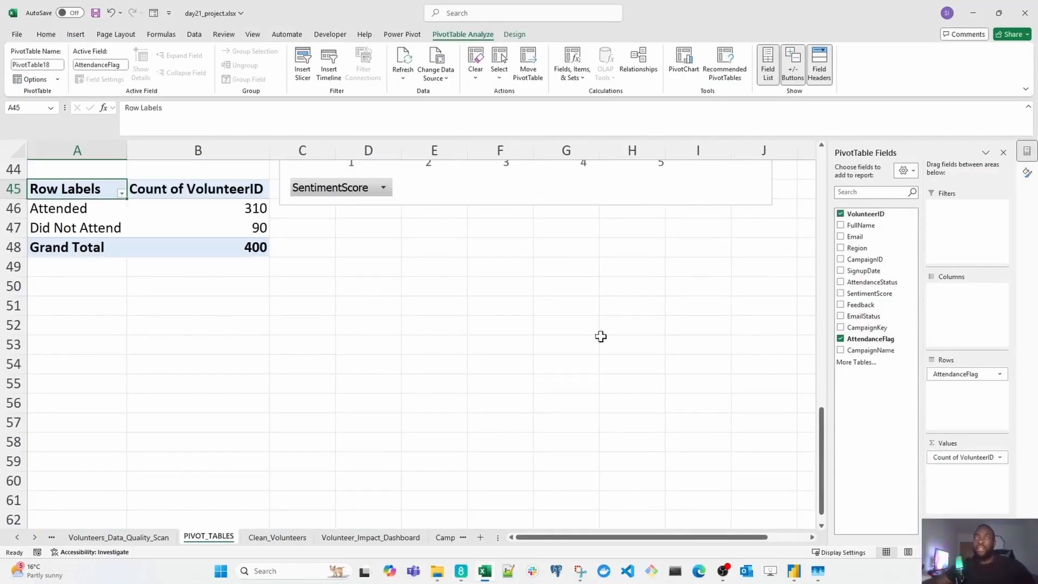
- Insert a doughnut PivotChart from the attendance PivotTable on the PIVOT_TABLES sheet
scroll(217, 237, up, 2)
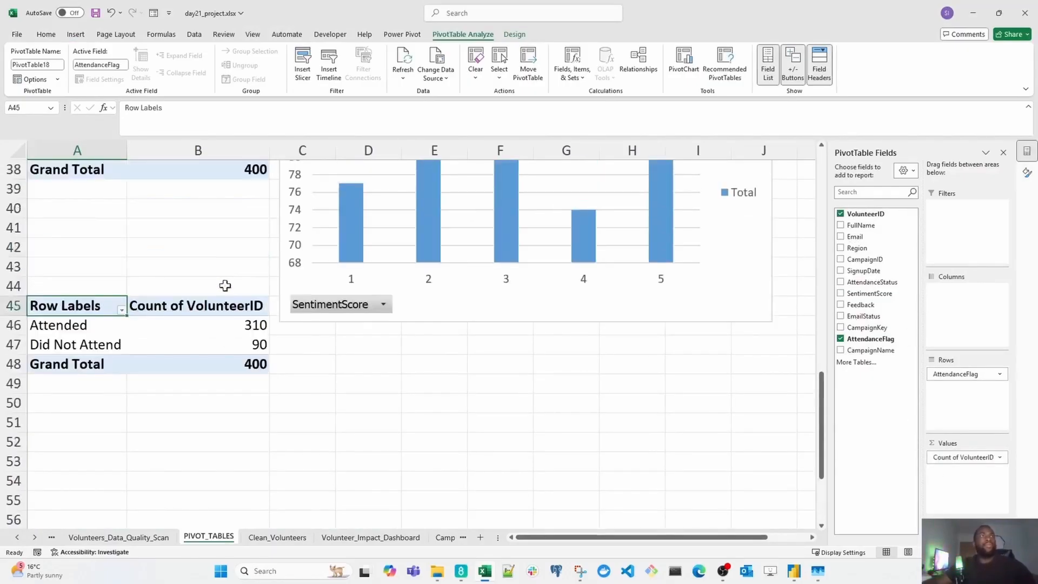
click(227, 341)
click(211, 328)
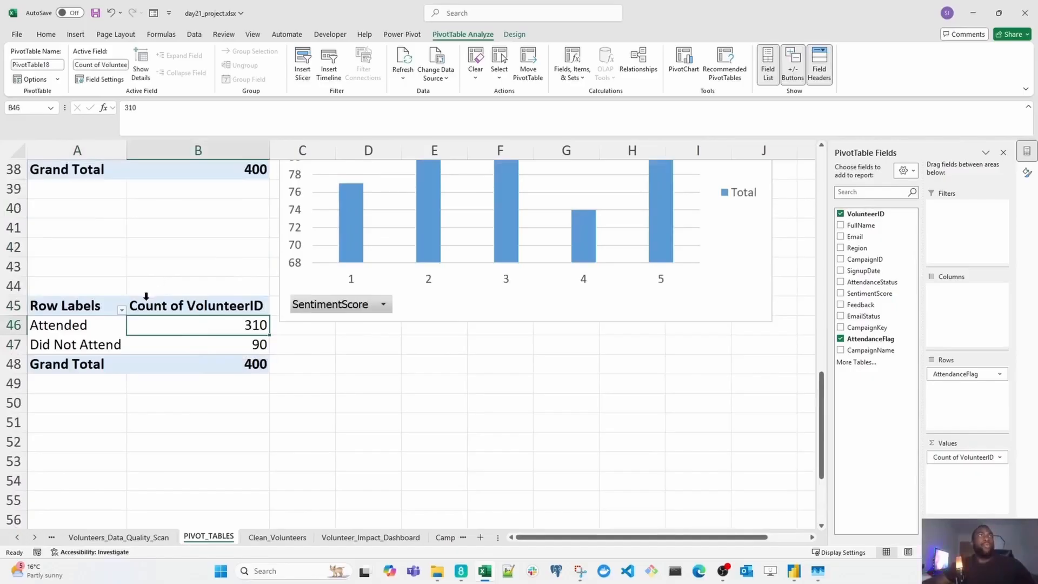
click(76, 34)
click(386, 79)
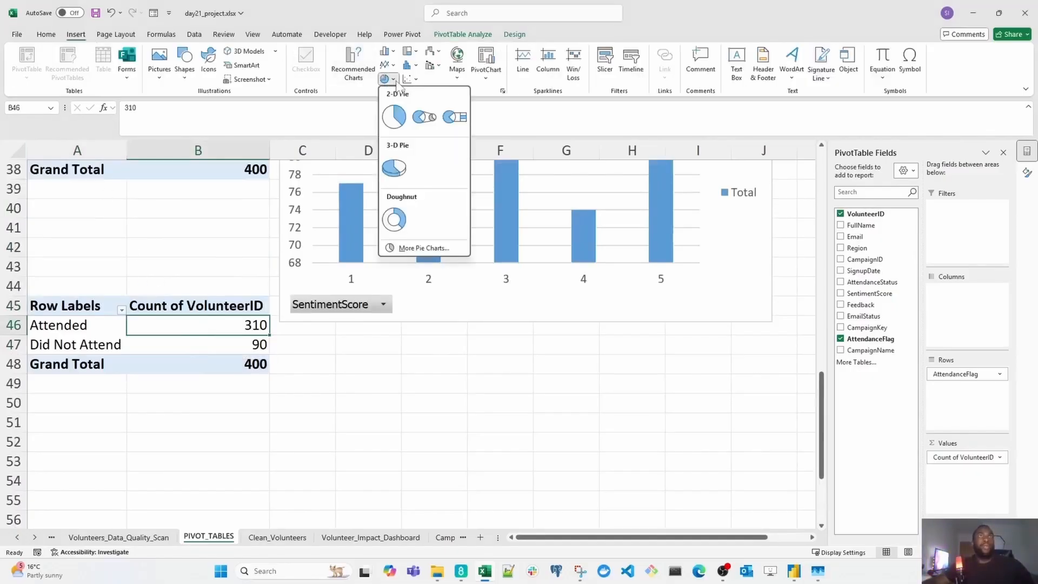
click(397, 220)
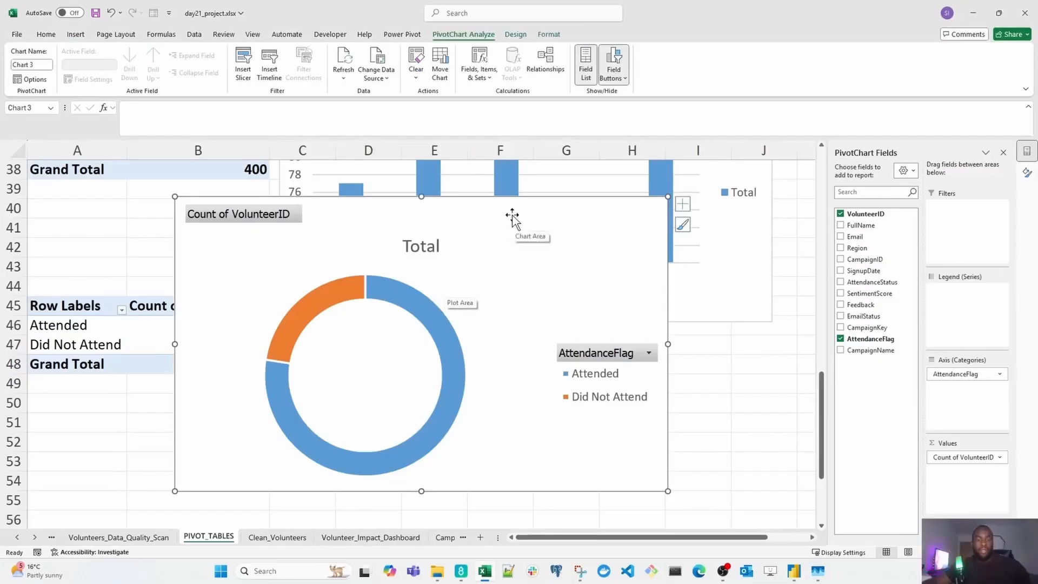
- Copy the doughnut chart into Volunteer_Impact_Dashboard and fit it beside the ratings chart, spanning about columns M to P and rows 17 to 29
key(ctrl+c)
click(371, 537)
key(ctrl+v)
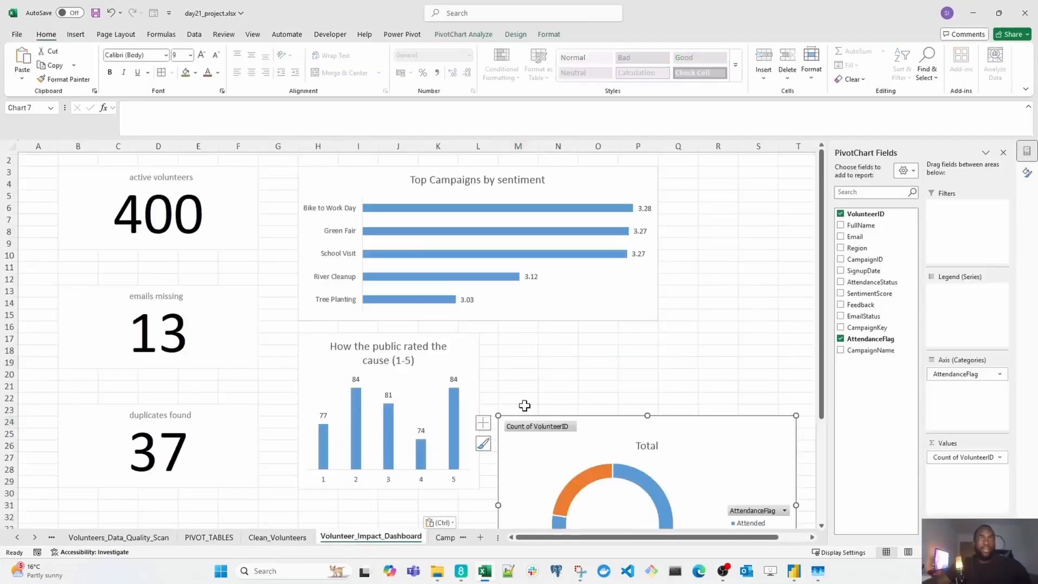
scroll(525, 405, down, 2)
drag(565, 369, 551, 316)
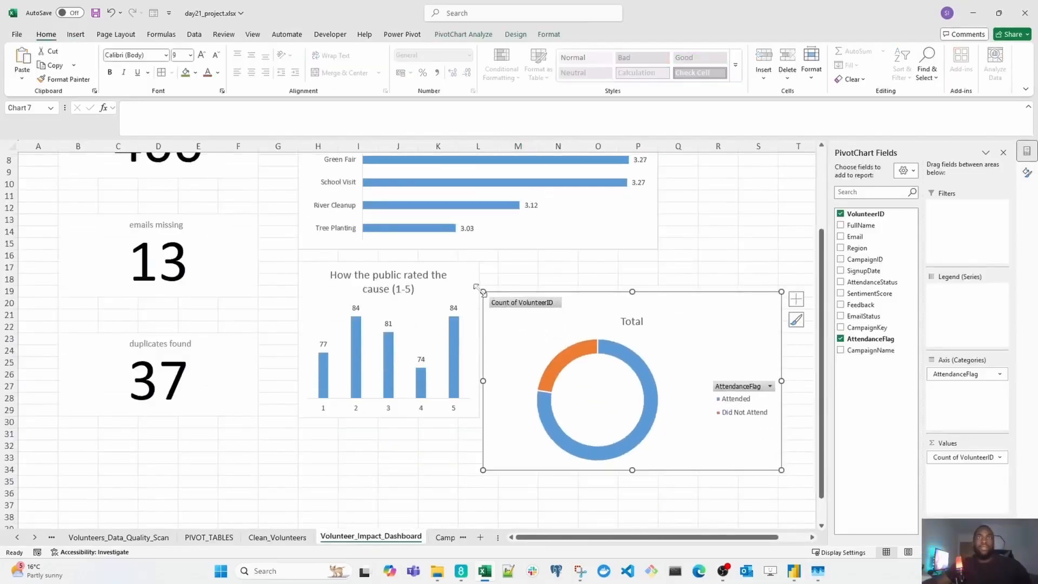
drag(479, 289, 571, 333)
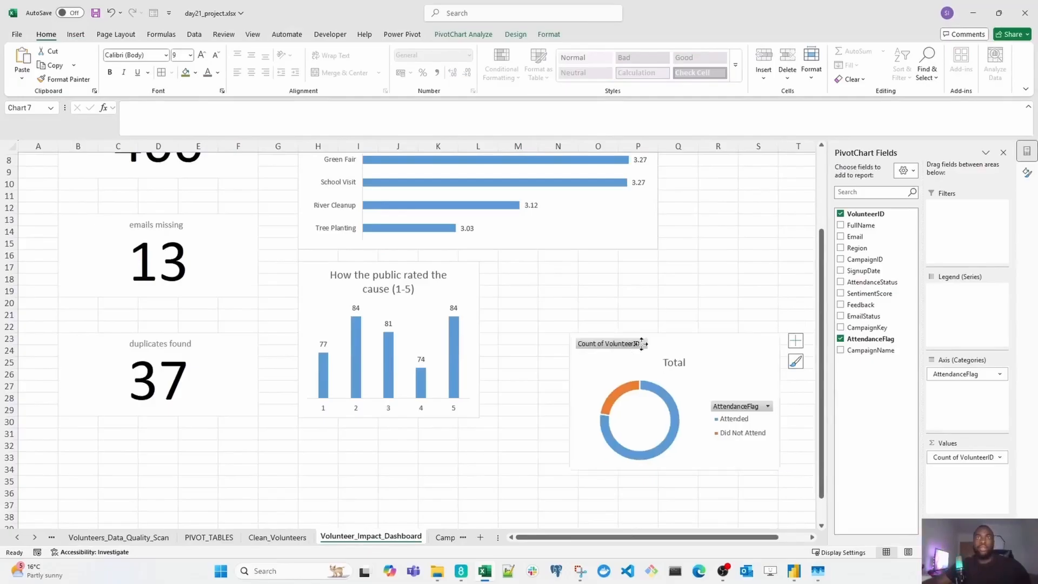
drag(642, 344, 533, 287)
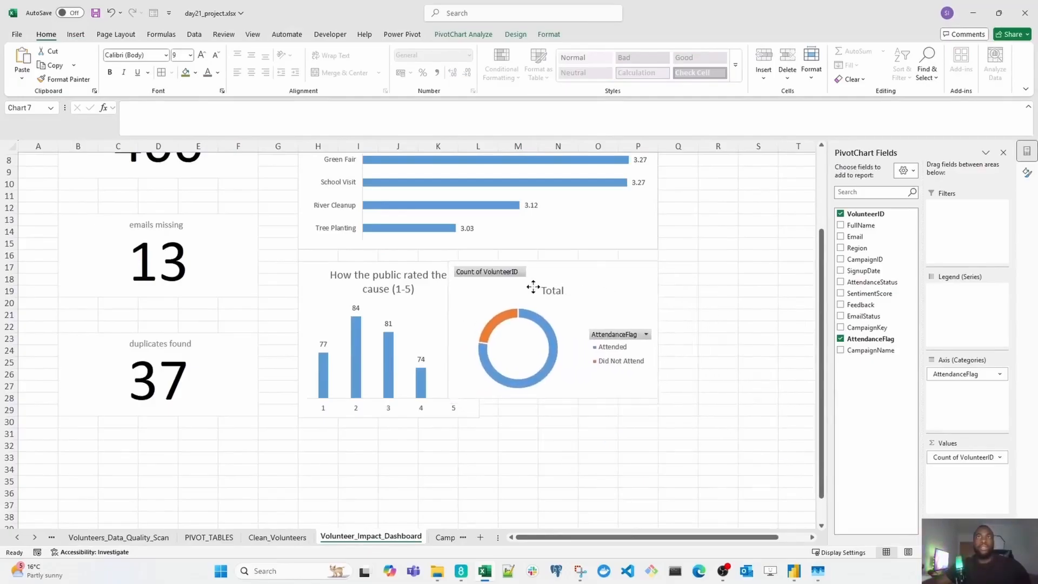
drag(446, 330, 492, 329)
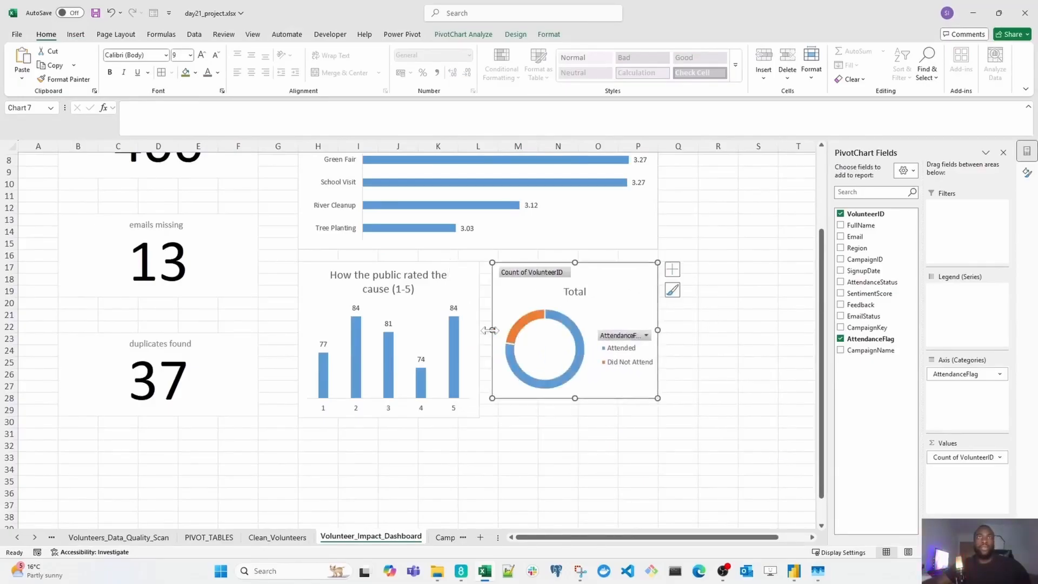
drag(575, 398, 574, 416)
- Adjust the lower edge of the public ratings column chart to line up with the doughnut chart's lower edge
scroll(479, 422, up, 2)
scroll(494, 440, down, 1)
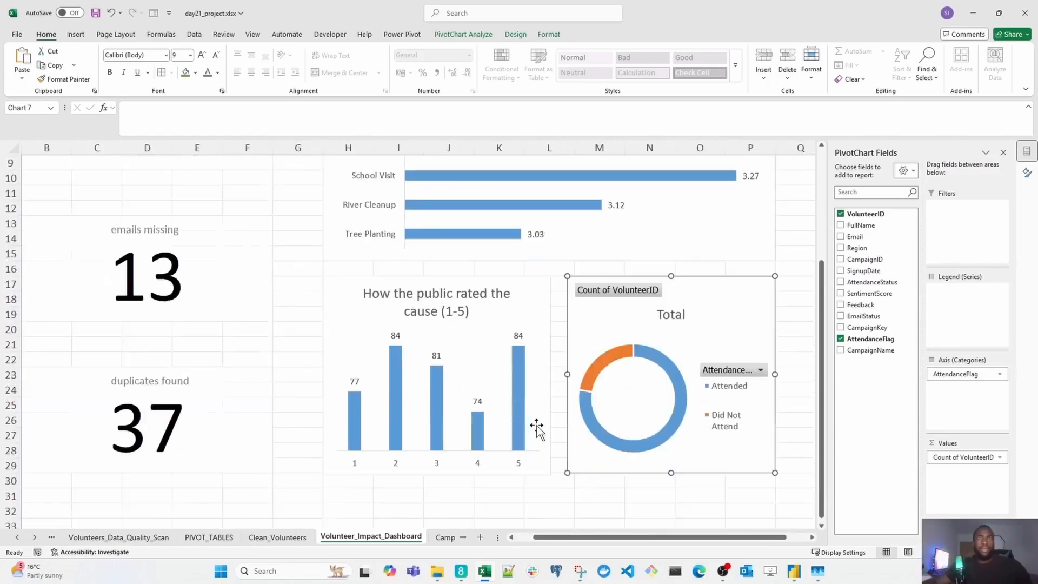
click(470, 474)
drag(437, 474, 438, 473)
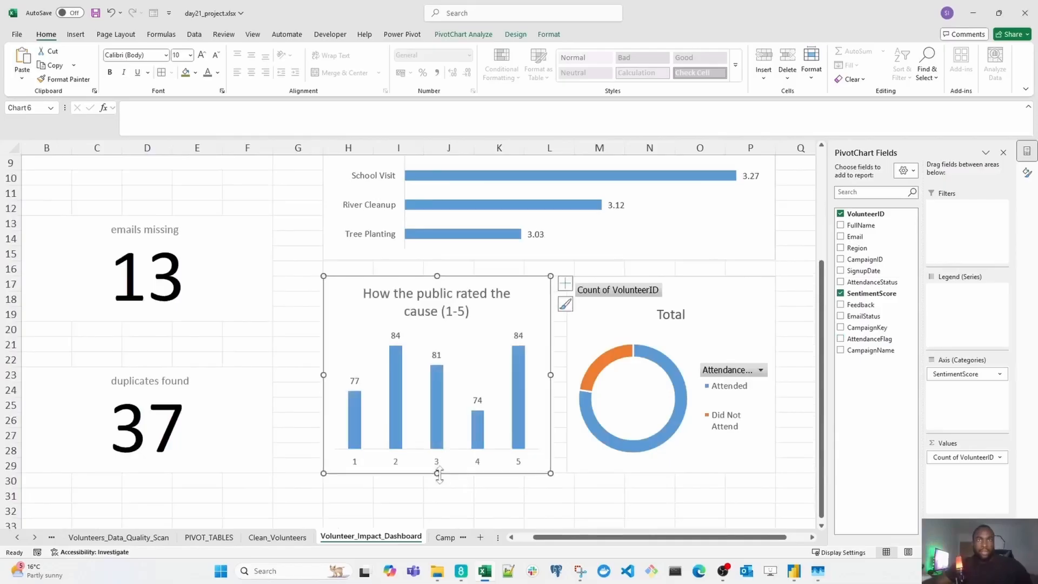
click(550, 494)
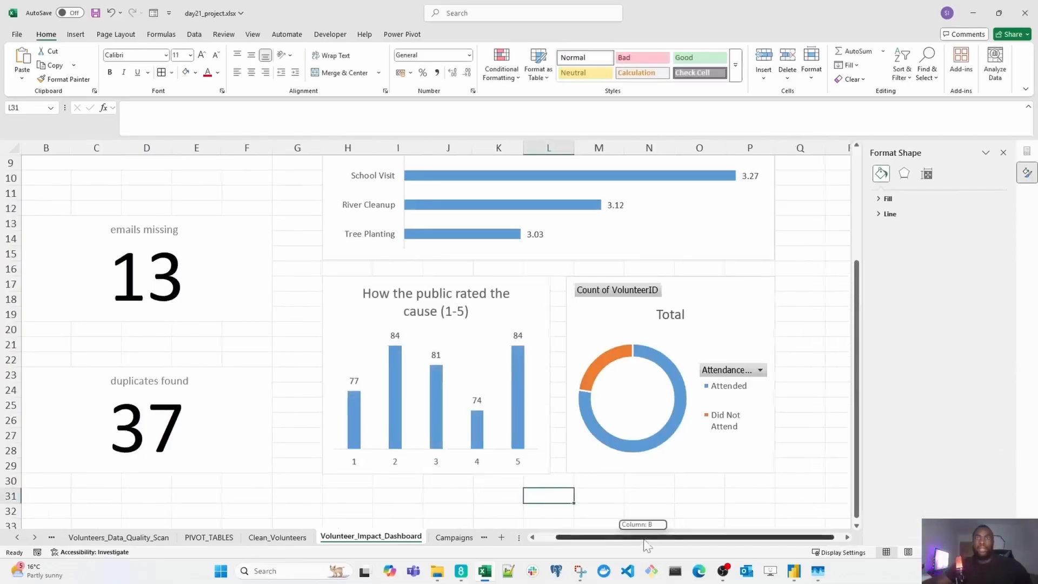
- Hide all field buttons on the doughnut chart and delete its legend
drag(657, 537, 666, 537)
click(696, 338)
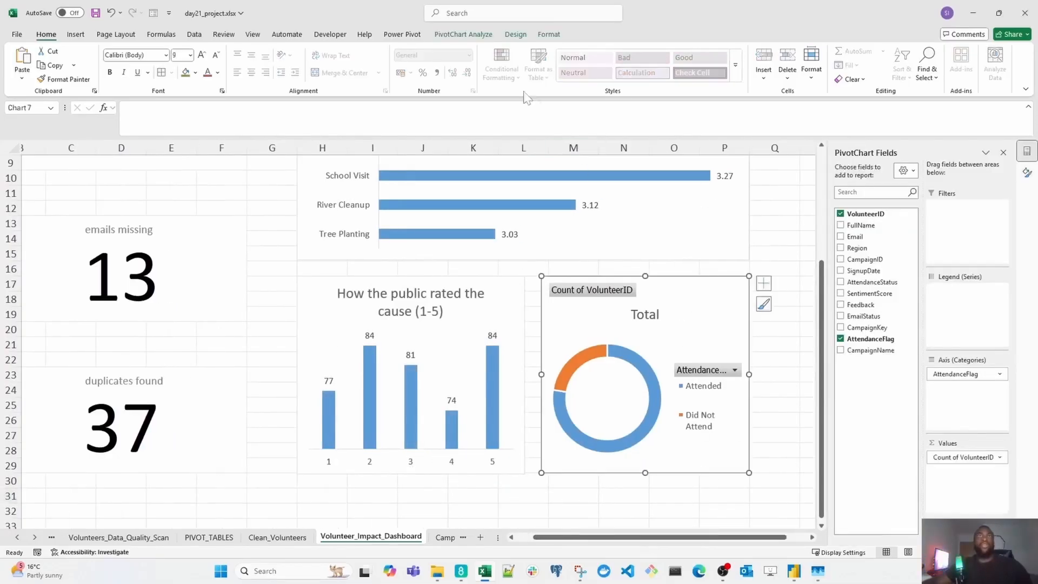
click(487, 35)
click(614, 69)
click(649, 172)
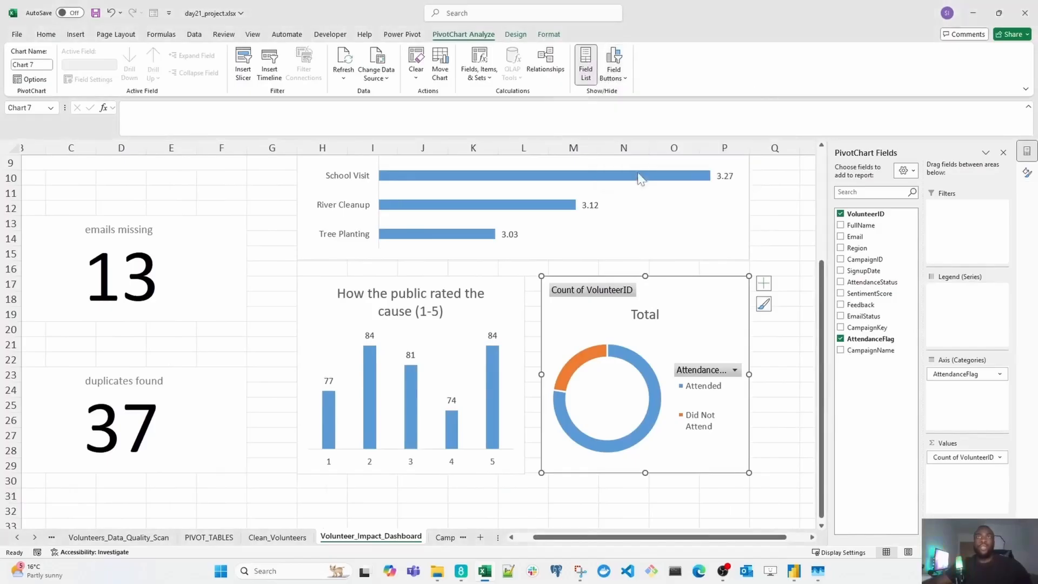
click(712, 377)
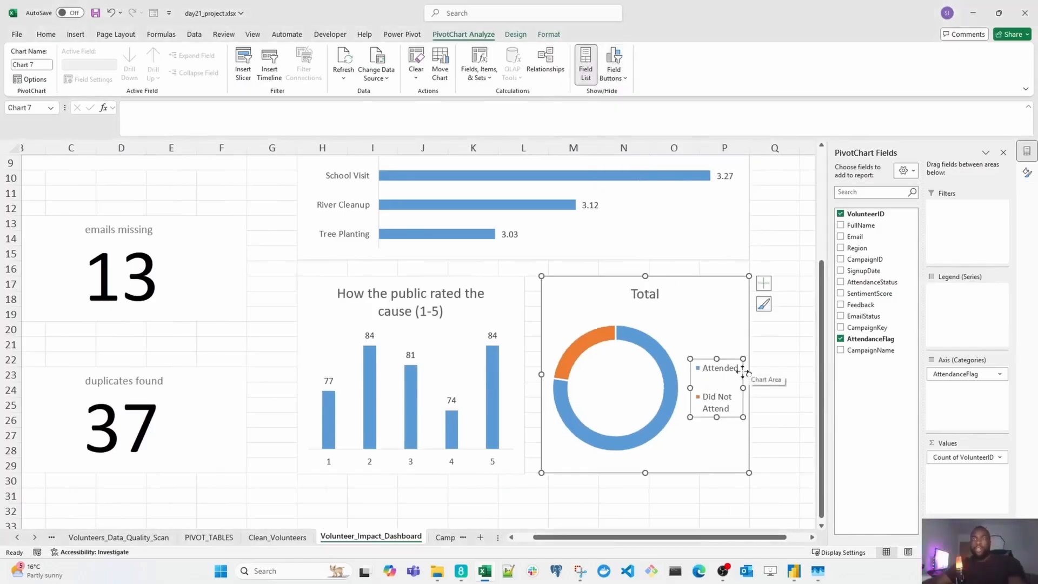
key(Delete)
- Change the doughnut chart's title to "Attended vs no show"
click(647, 295)
double_click(647, 295)
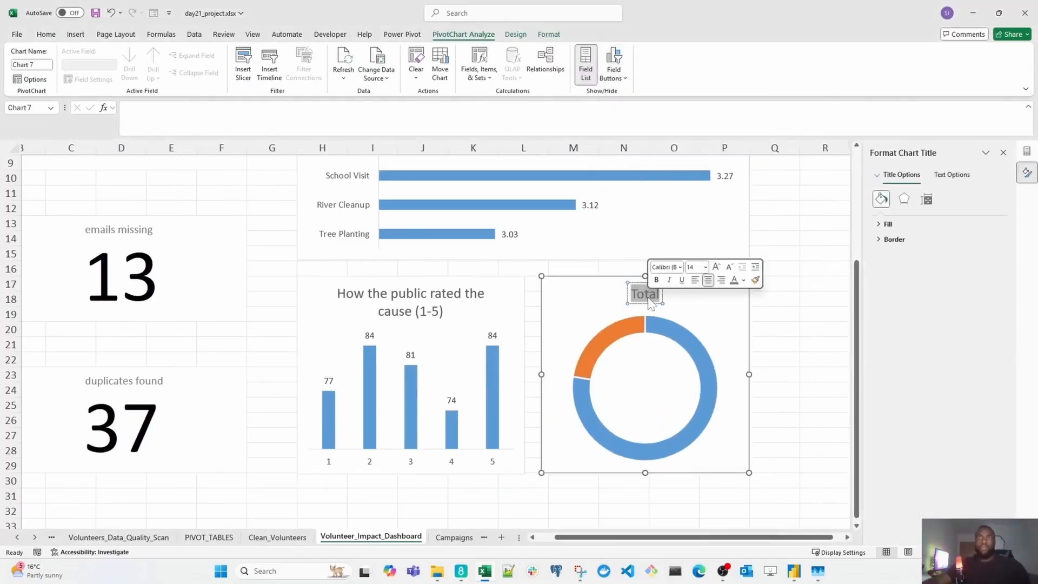
text(Attend)
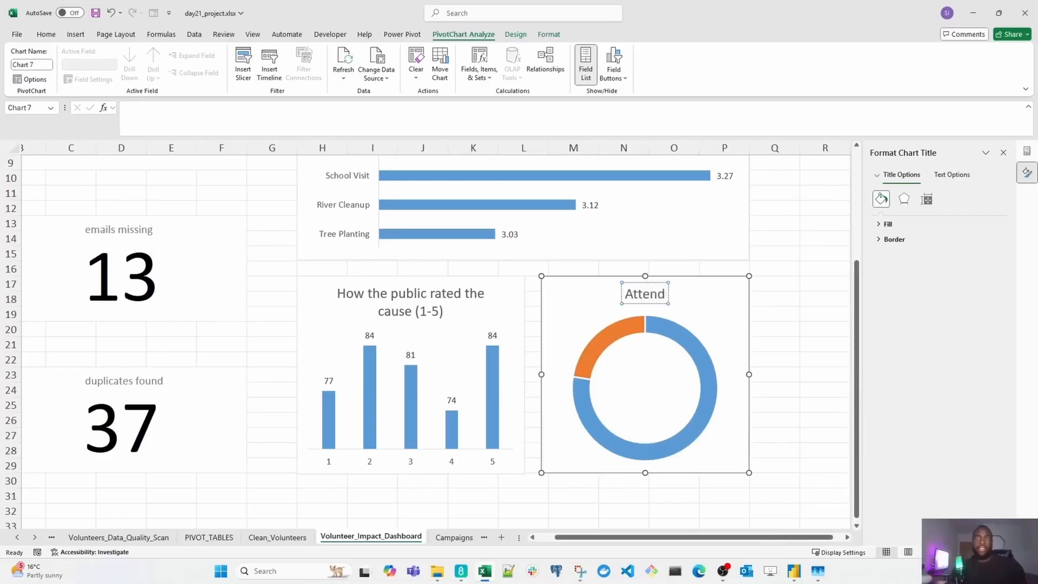
text(ed vs no show)
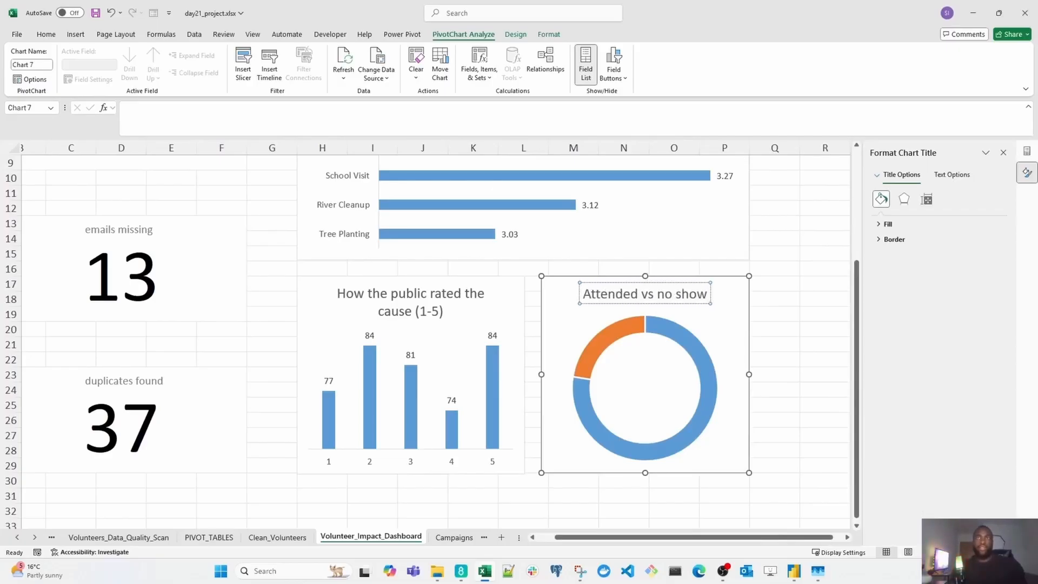
click(780, 332)
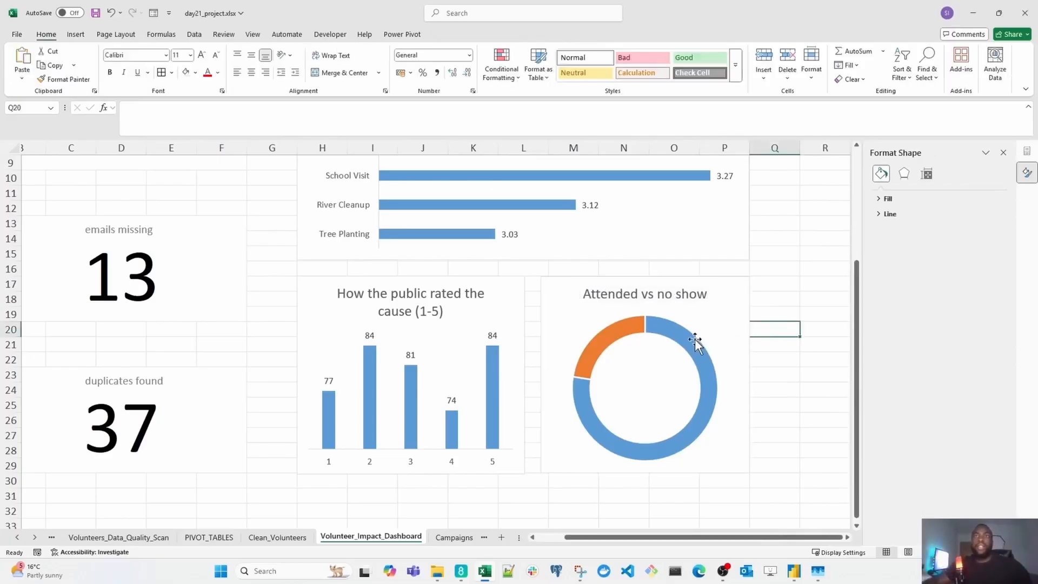
- Add data callouts to the doughnut chart and move the Did Not Attend callout outside the ring, up and to the left
right_click(673, 339)
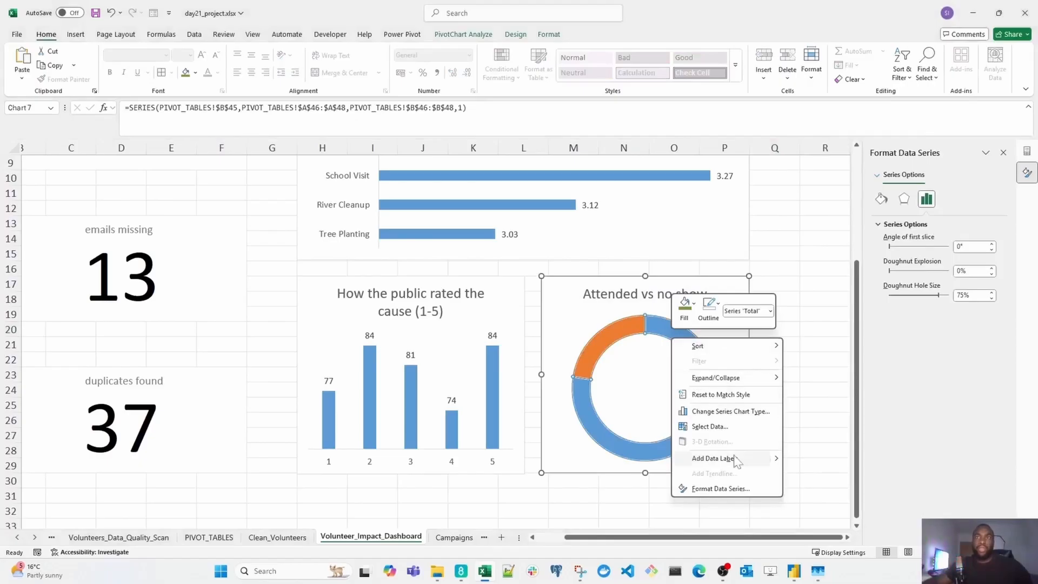
mouse_move(776, 465)
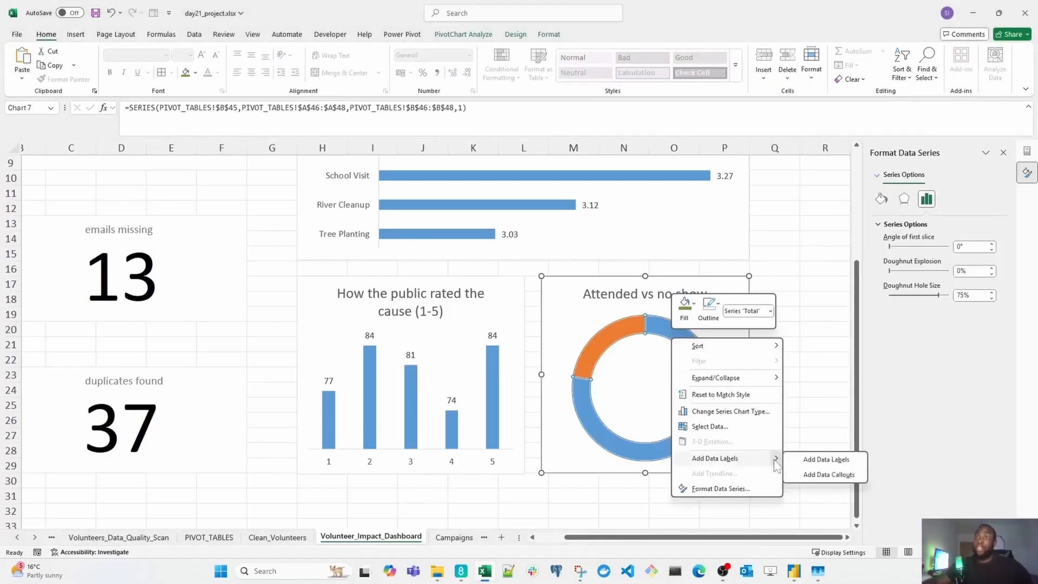
click(814, 474)
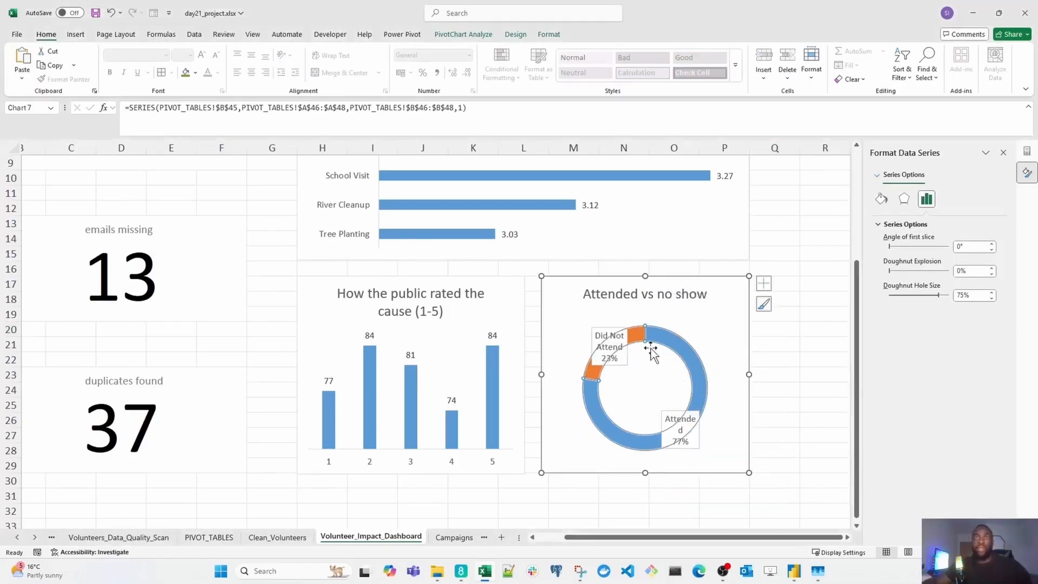
click(599, 338)
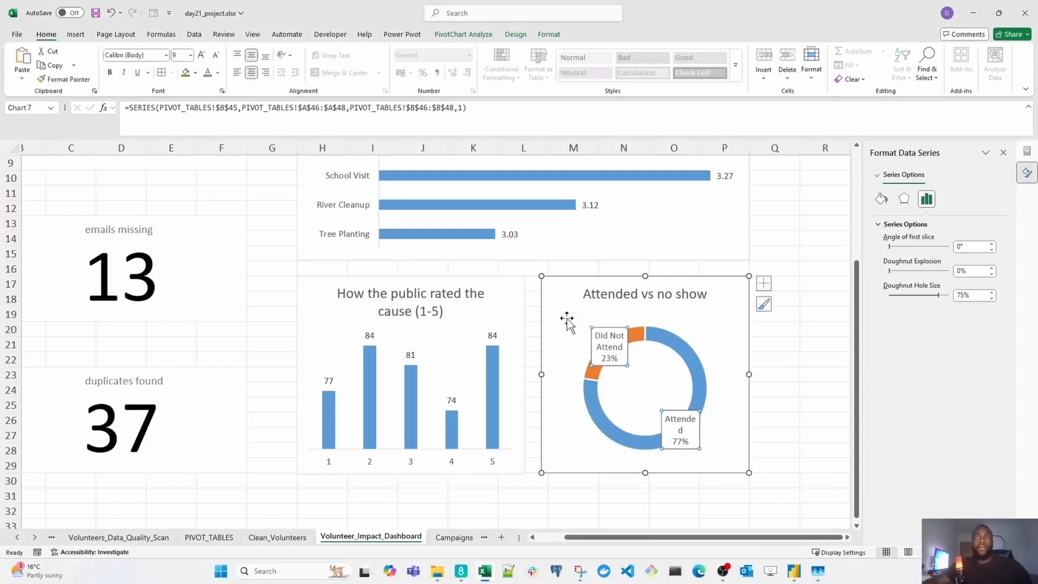
drag(601, 340, 569, 323)
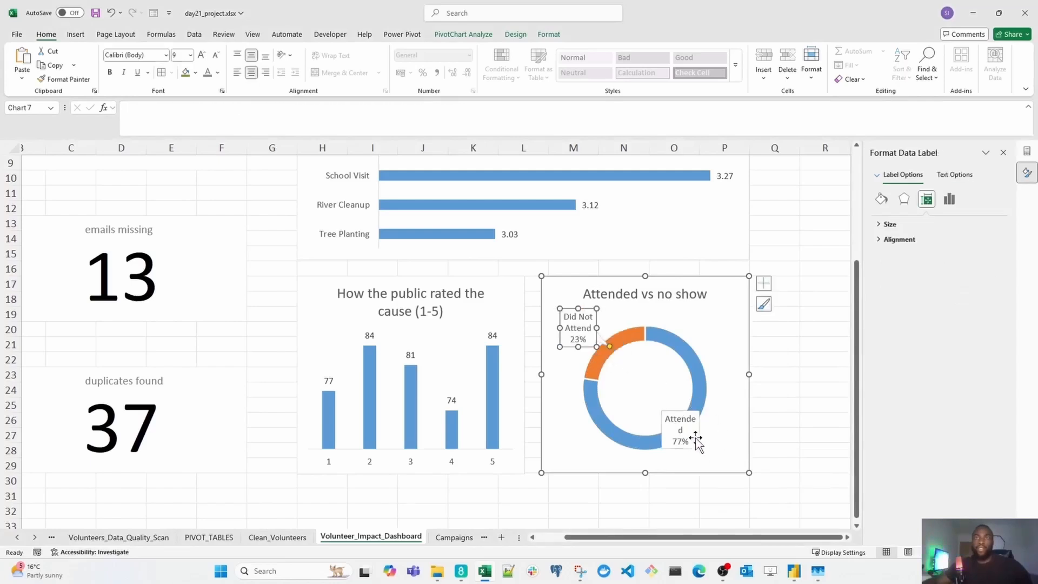
- Move the doughnut chart's Attended callout outside the ring, down and to the right, and widen the chart slightly to the left
drag(696, 441, 739, 455)
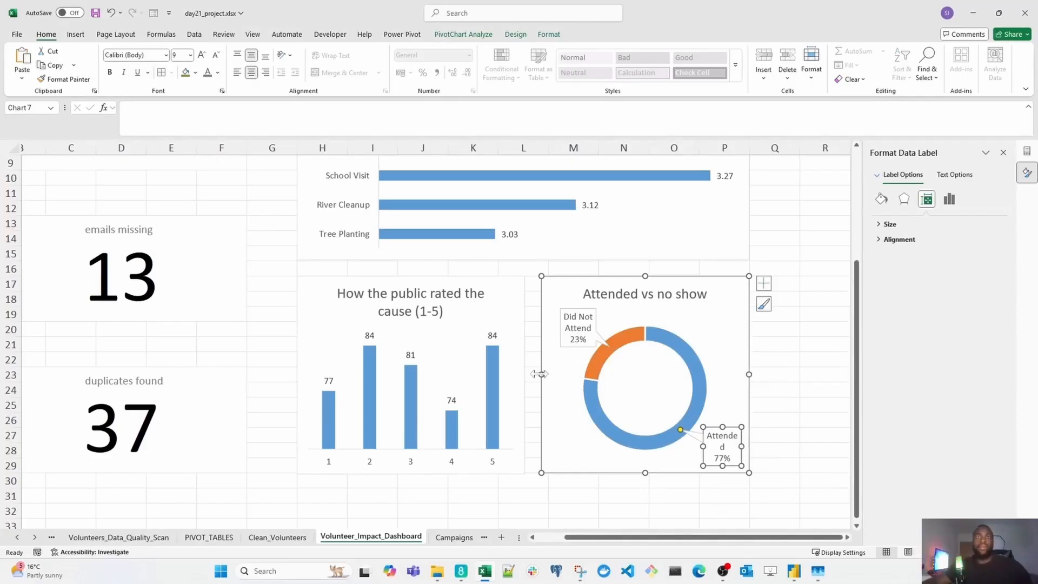
drag(541, 374, 535, 375)
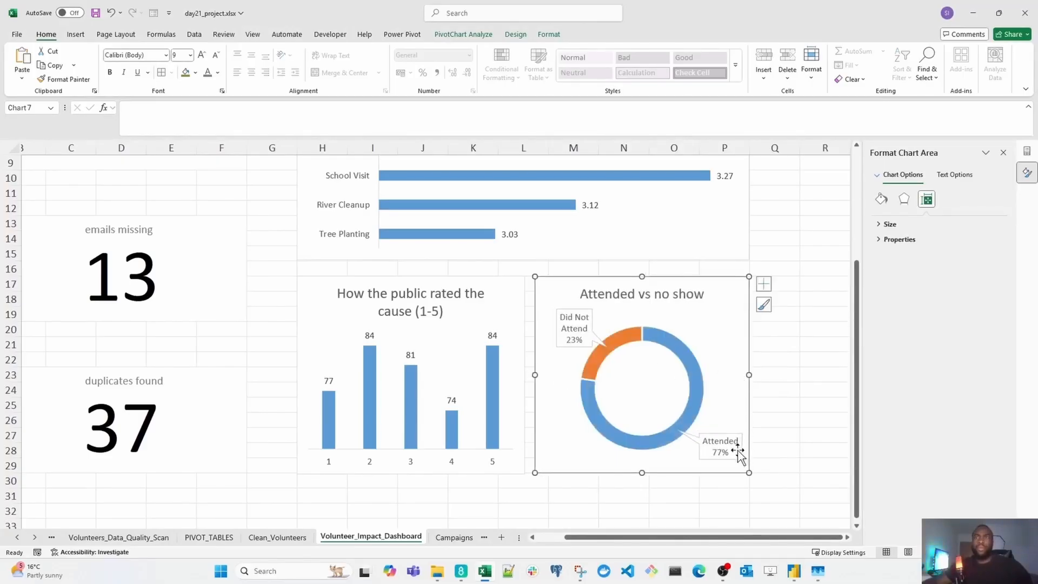
click(805, 358)
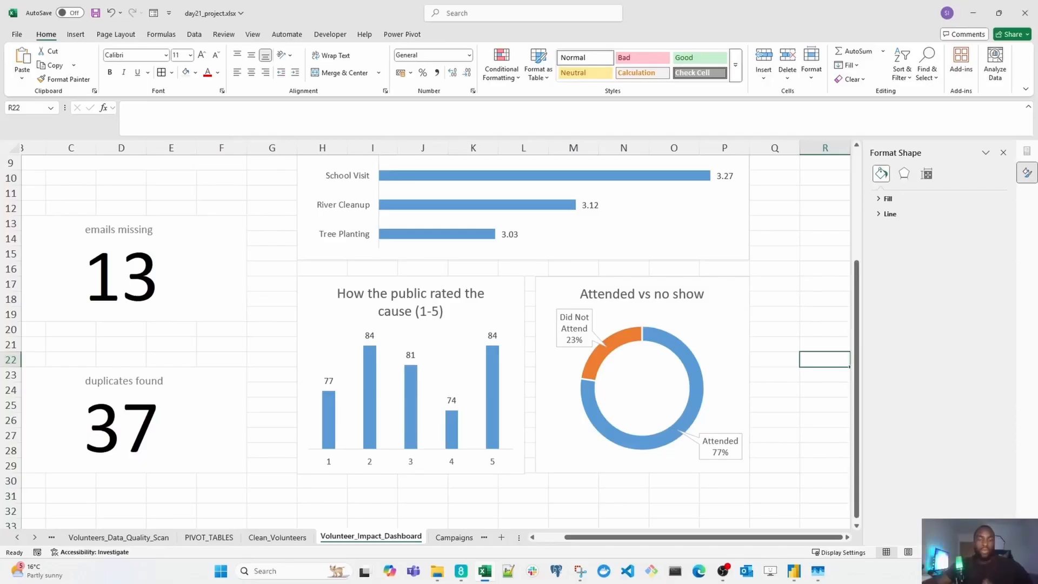
- Create a PivotTable from VolunteerTable6 on the existing PIVOT_TABLES sheet at A57, below the attendance PivotTable and its chart
click(277, 537)
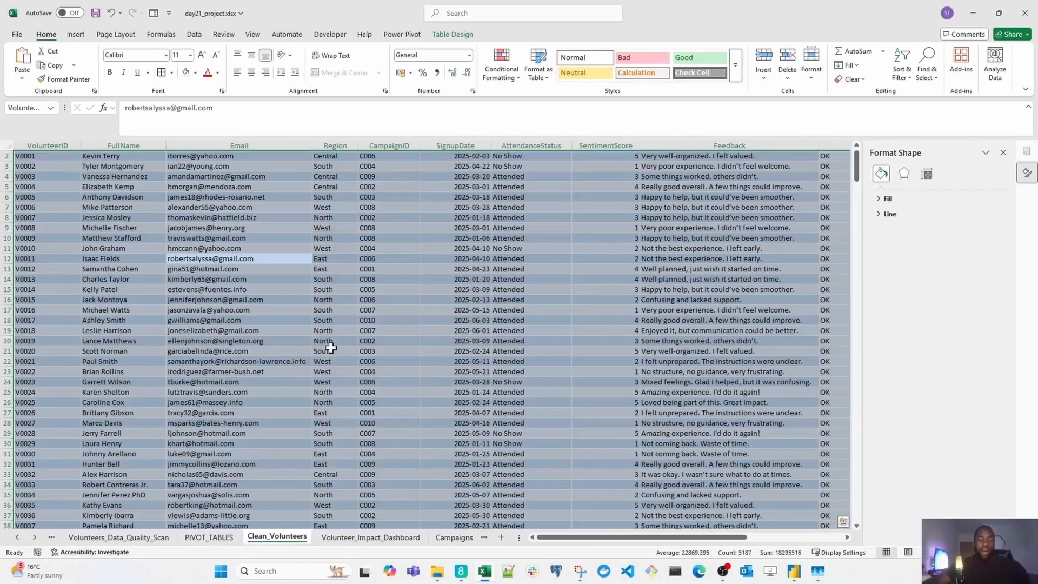
key(alt)
key(n)
key(v)
key(t)
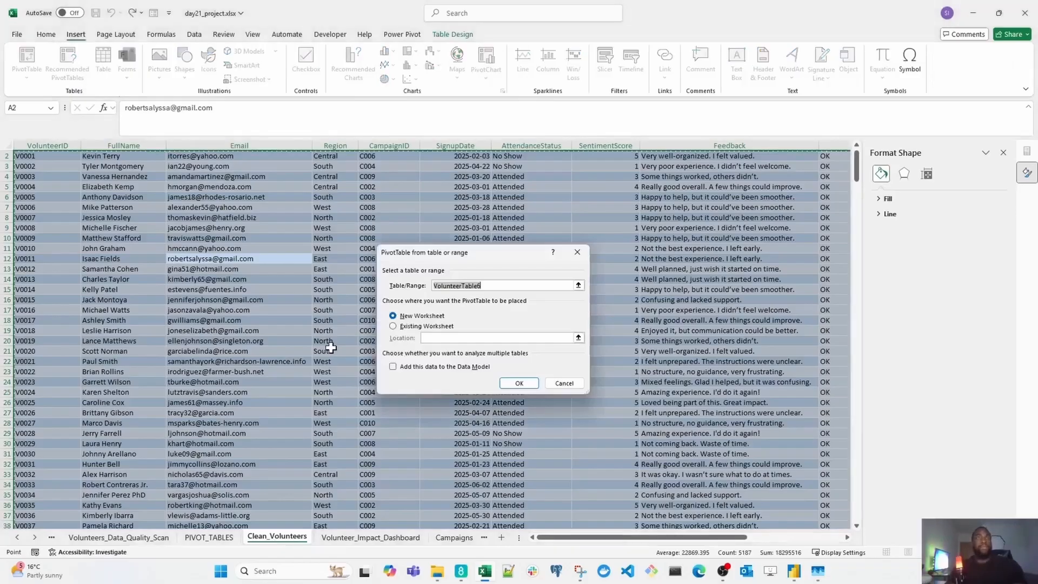
click(394, 326)
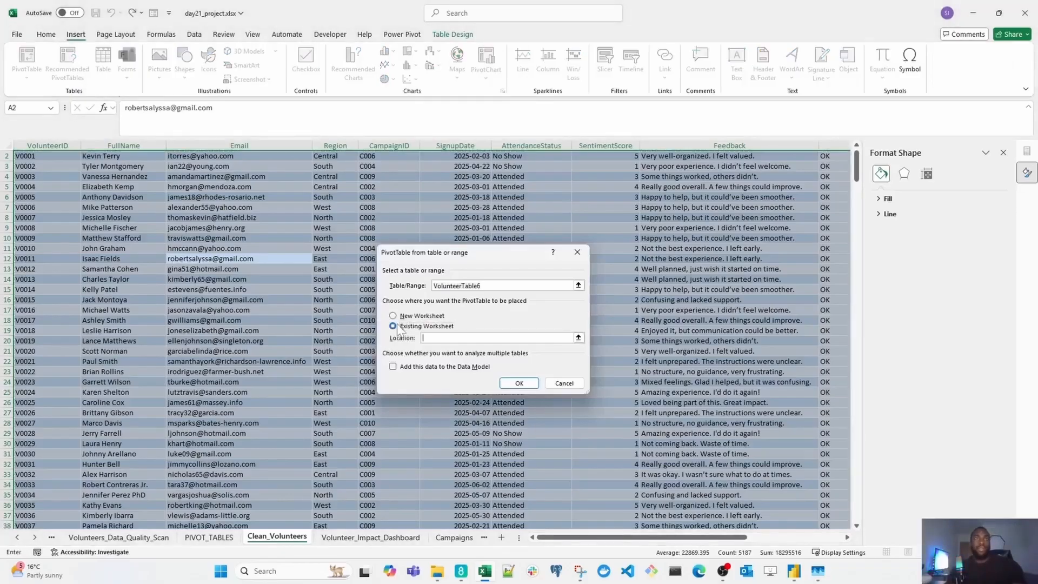
click(506, 383)
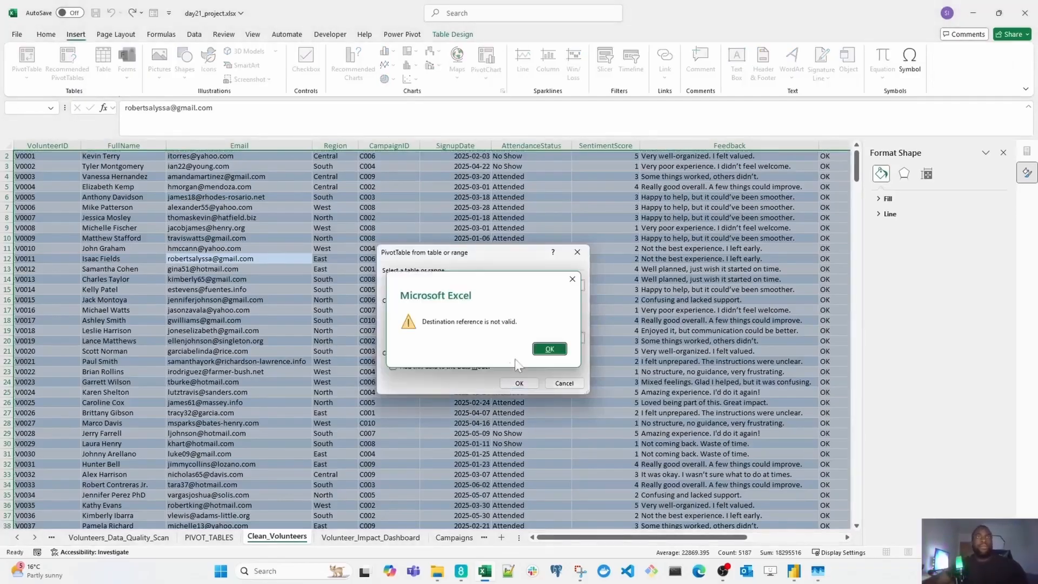
click(558, 348)
click(209, 537)
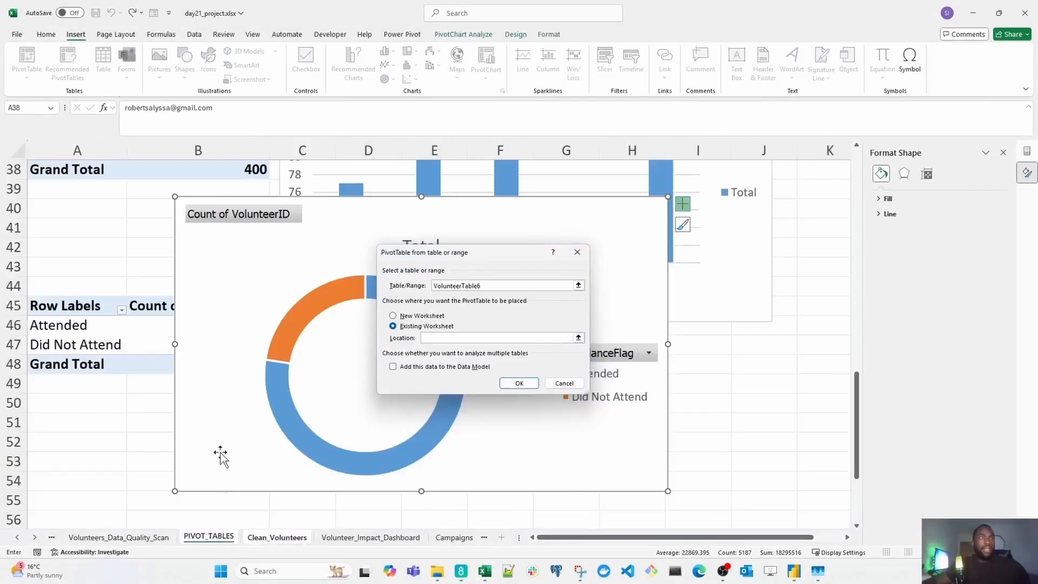
scroll(179, 409, down, 2)
click(107, 420)
key(Return)
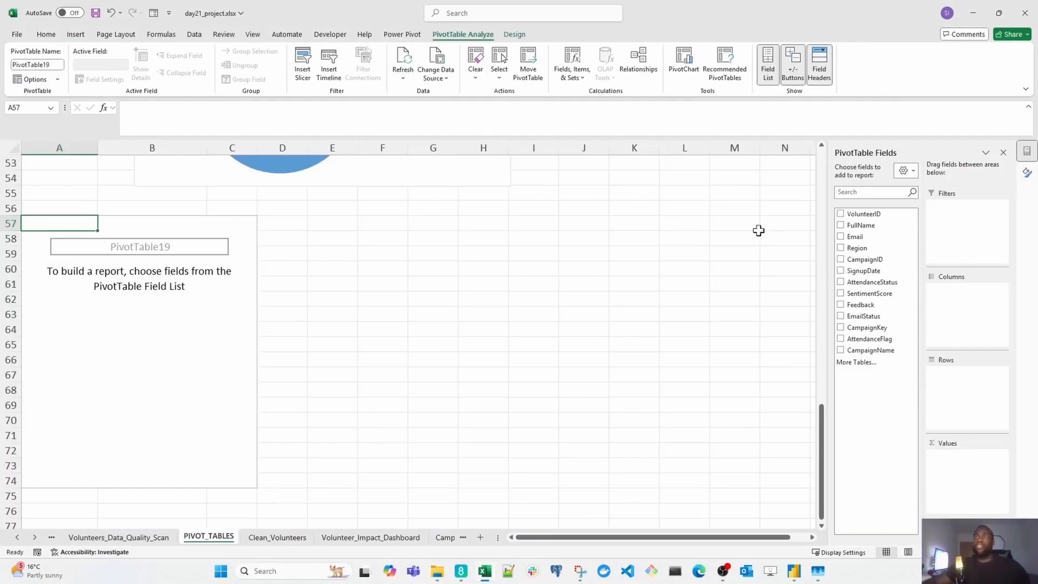
- Set the new PivotTable to count VolunteerID by Region in rows, and insert a clustered column chart from it
drag(858, 247, 960, 412)
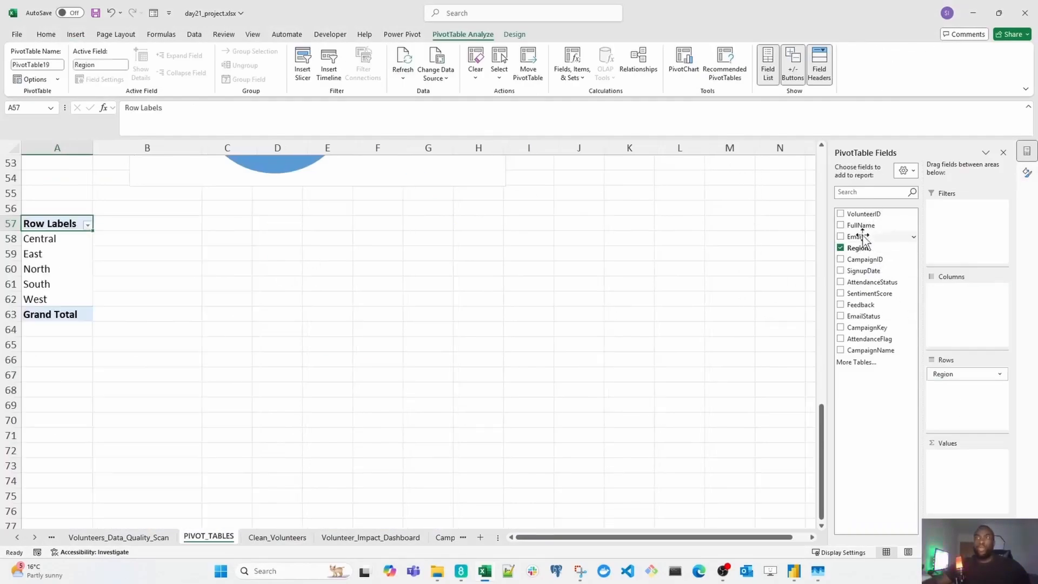
drag(863, 216, 966, 457)
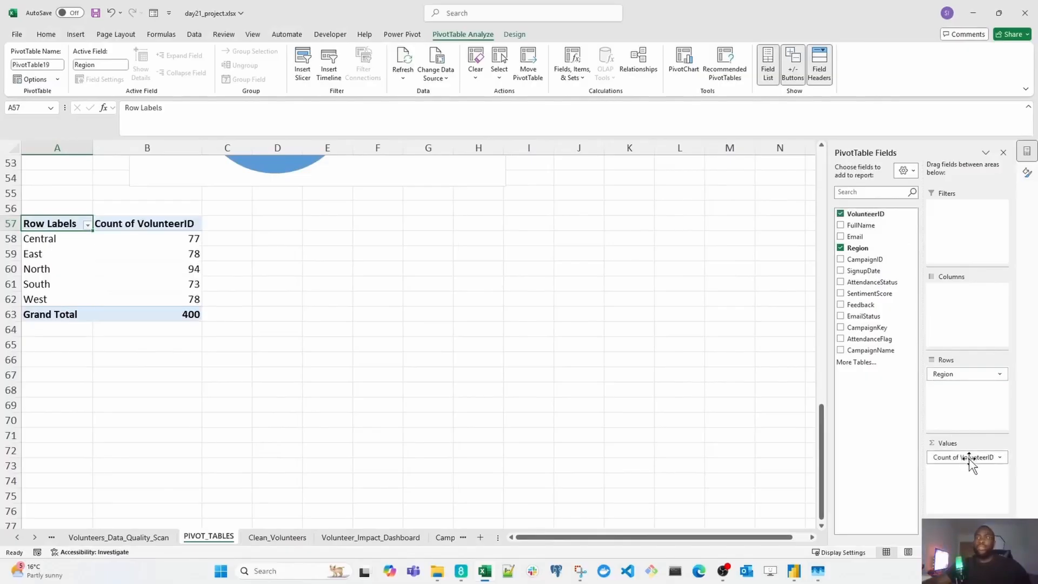
click(157, 268)
click(76, 34)
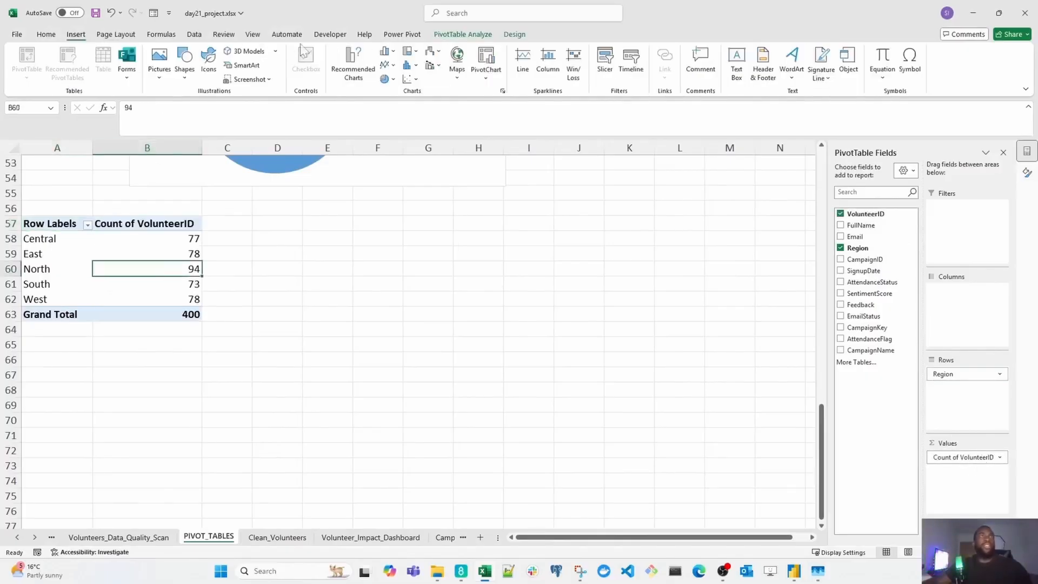
click(387, 51)
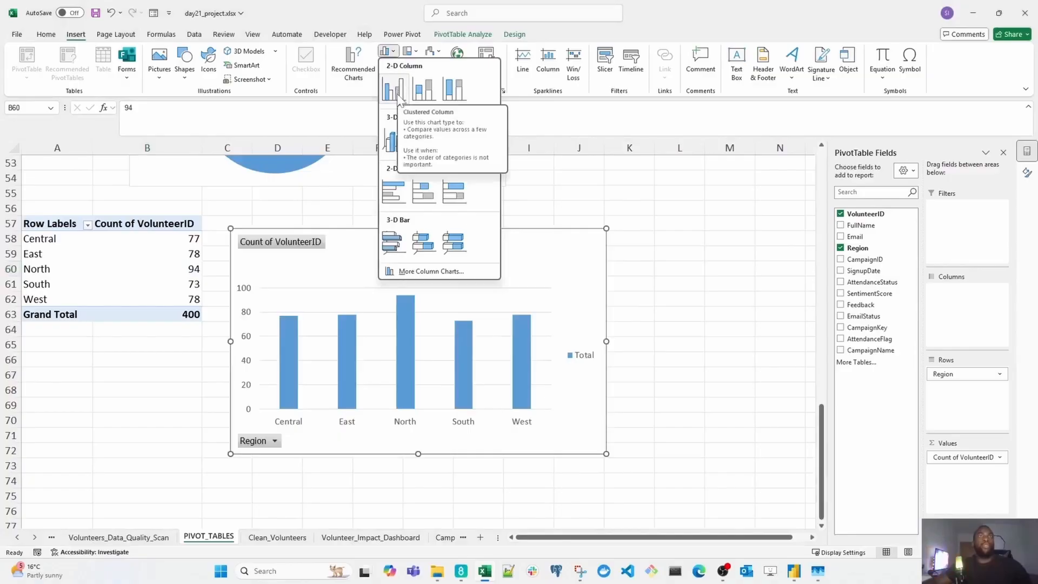
click(396, 91)
- Copy the region column chart to Volunteer_Impact_Dashboard and place it below the duplicates found card, aligned with the cards' left edge
drag(529, 265, 559, 258)
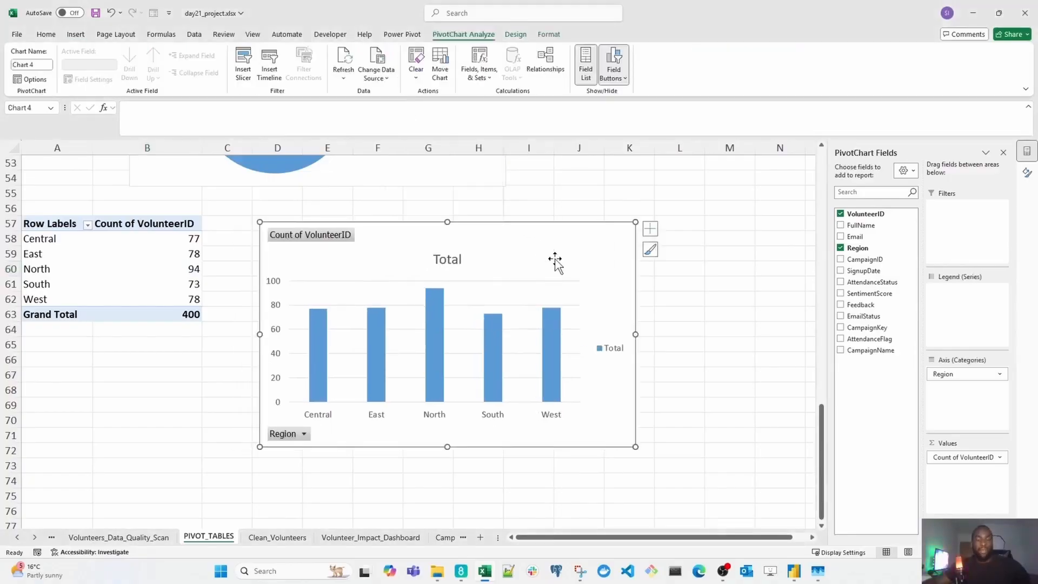
click(398, 538)
key(ctrl+v)
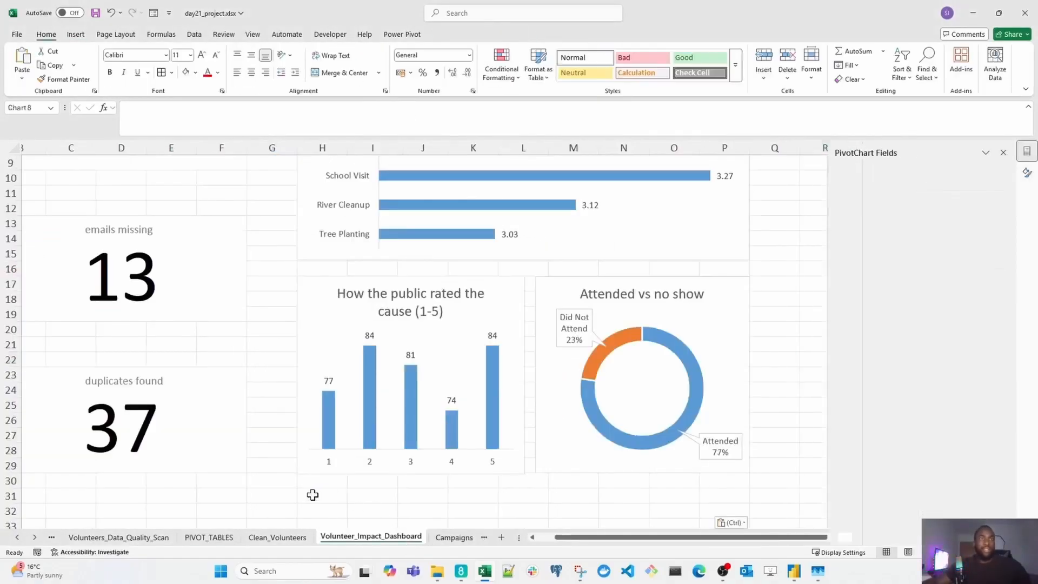
scroll(404, 453, down, 2)
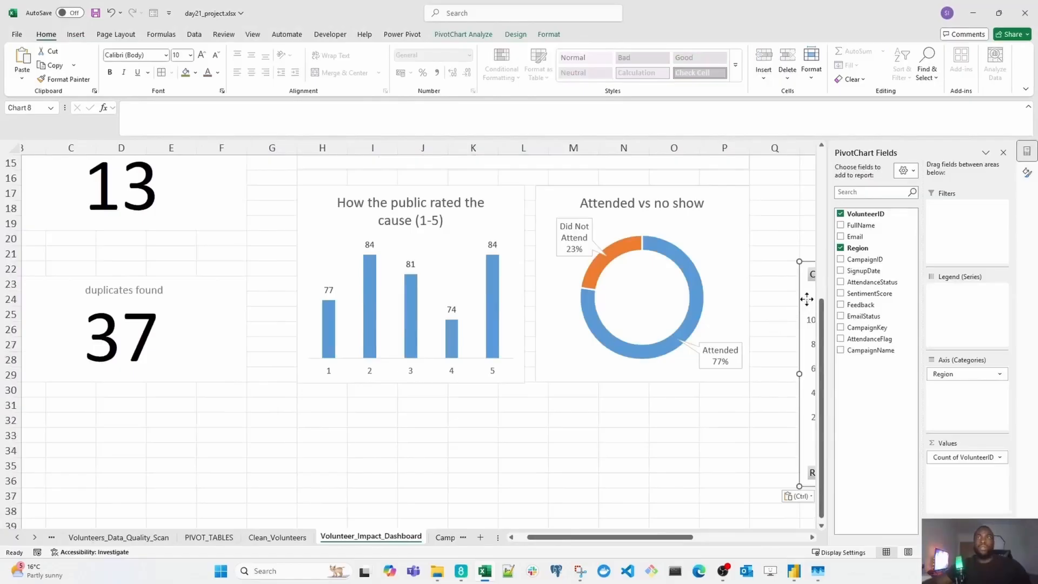
drag(806, 297, 70, 433)
scroll(175, 400, down, 3)
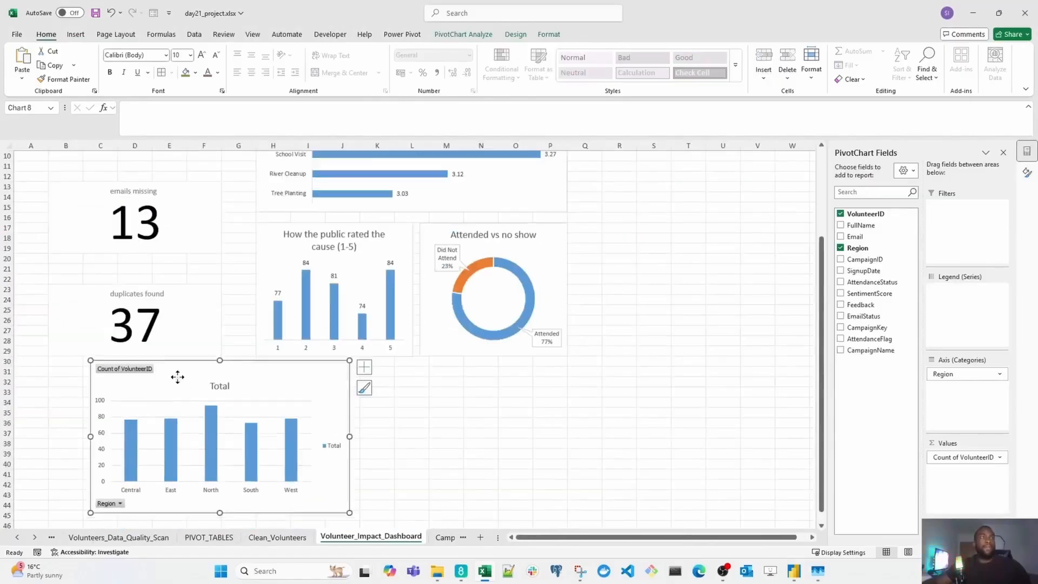
drag(177, 375, 138, 380)
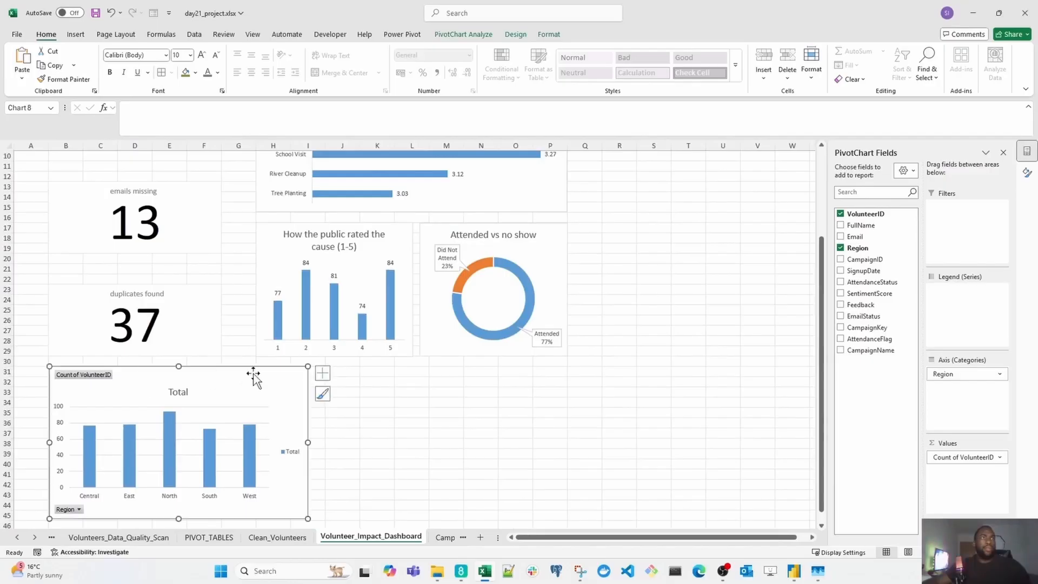
- Widen the region column chart until its right edge reaches about the doughnut chart's right edge
scroll(250, 378, down, 2)
scroll(244, 431, down, 1)
drag(260, 437, 481, 436)
drag(261, 503, 261, 504)
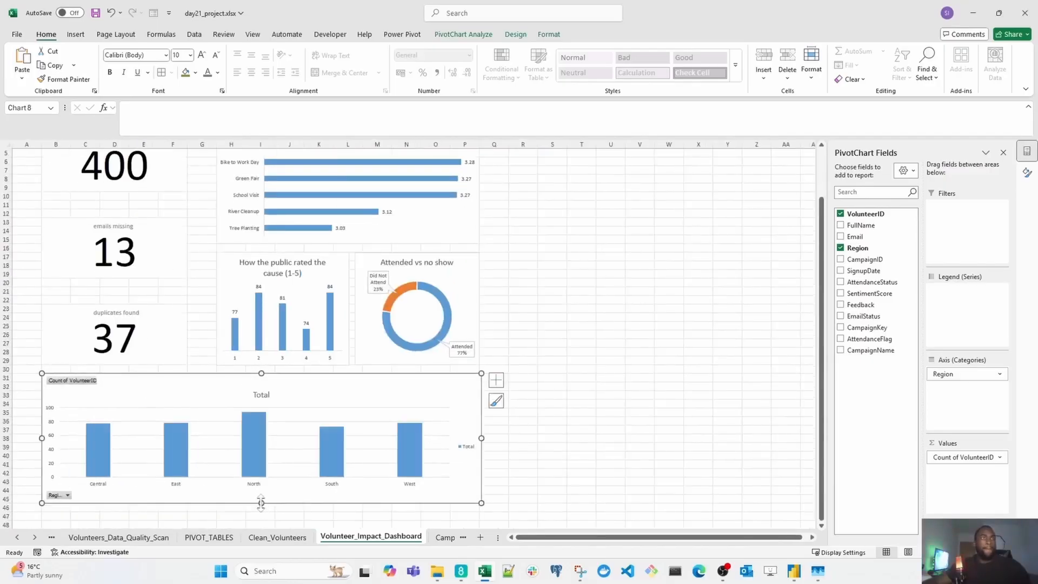
click(611, 447)
- Hide all field buttons on the region column chart
click(314, 389)
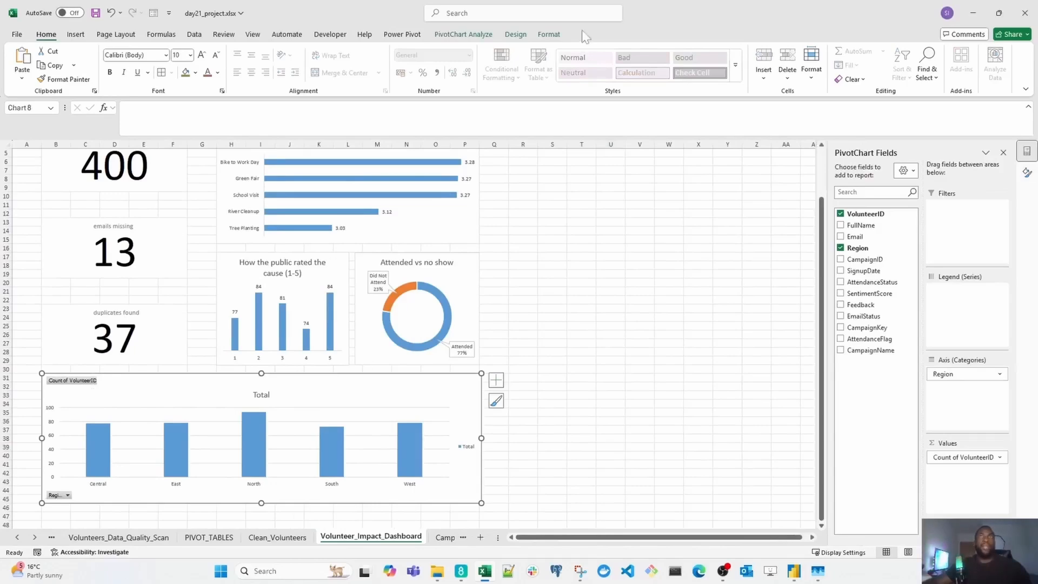
click(484, 36)
click(614, 73)
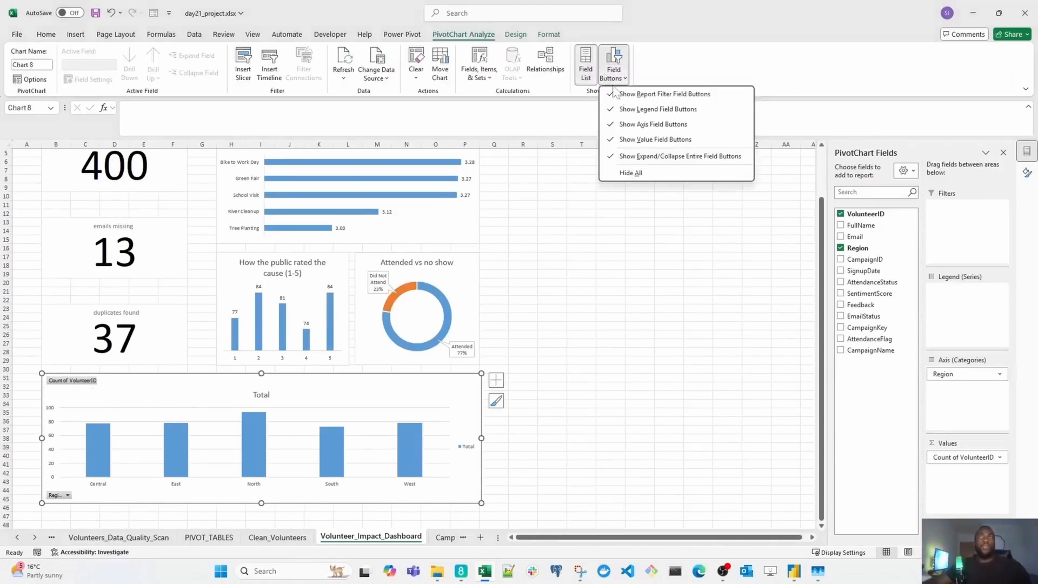
click(627, 162)
- Delete the region column chart's legend, gridlines and vertical axis
click(466, 446)
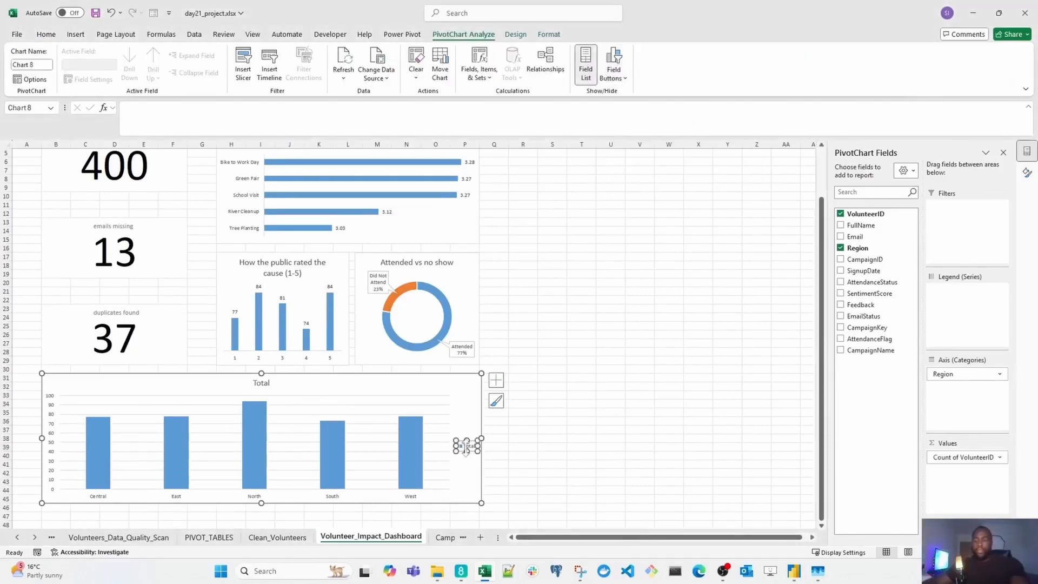
key(Delete)
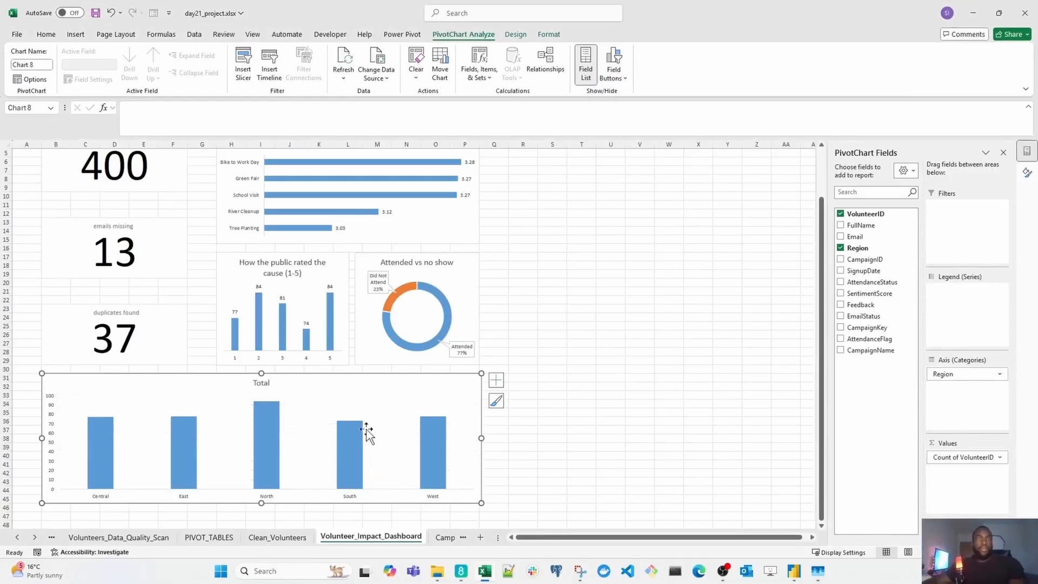
click(54, 416)
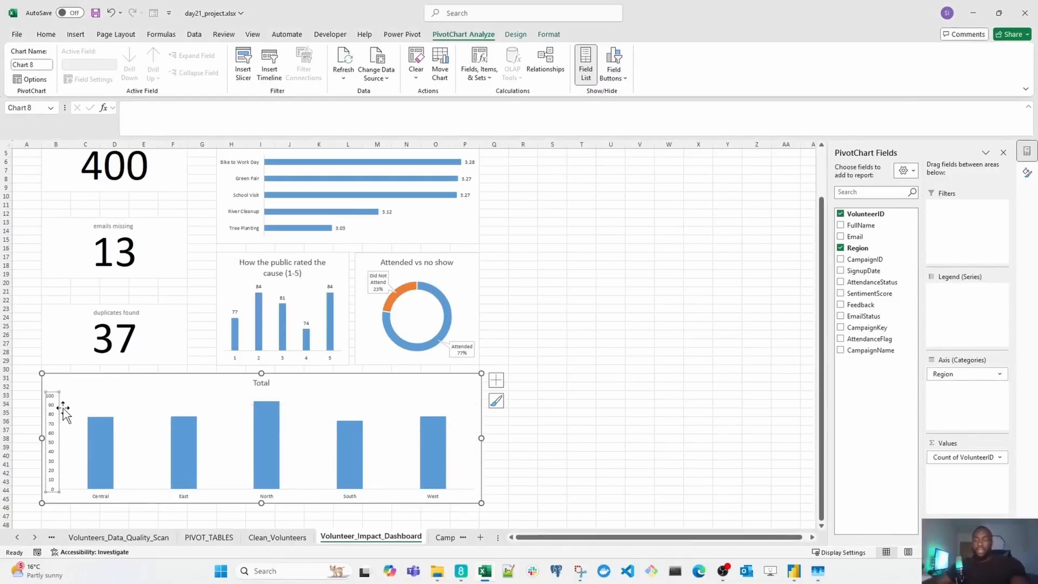
key(Delete)
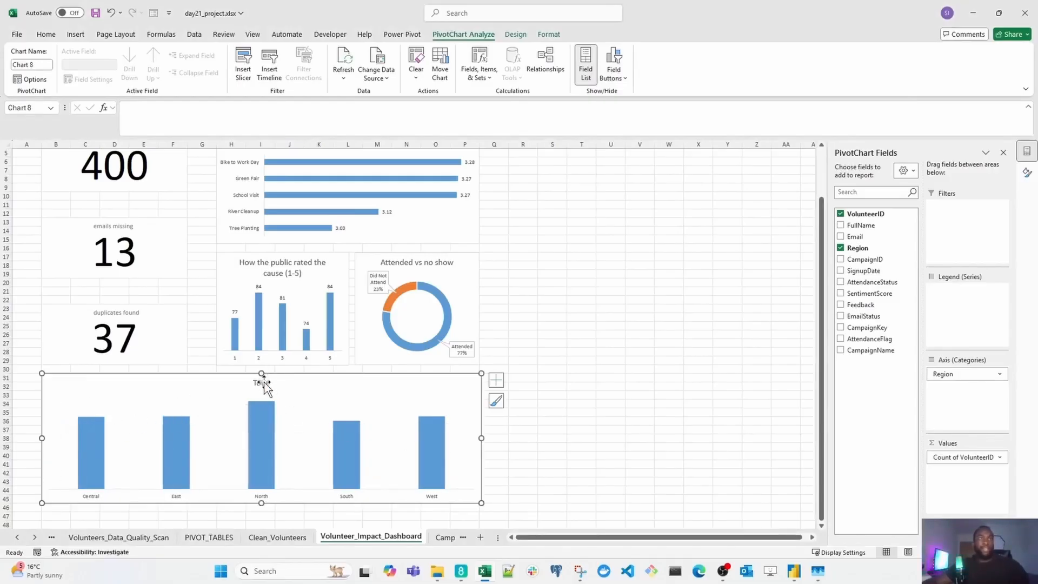
- Change the region column chart's title to "Volunteers across all regions"
double_click(262, 383)
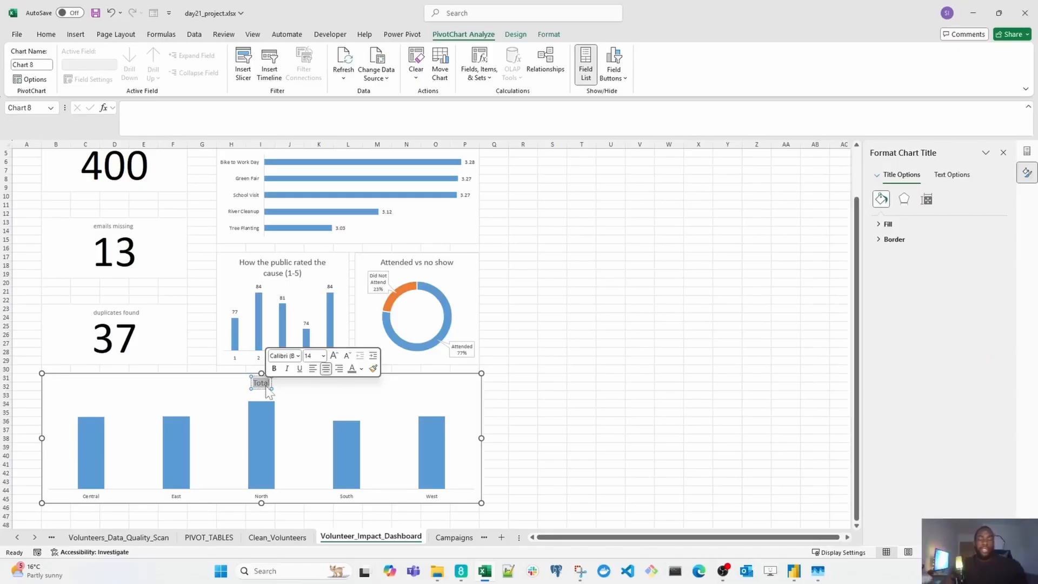
text(Region)
key(BackSpace)
key(BackSpace)
key(BackSpace)
key(BackSpace)
key(BackSpace)
key(BackSpace)
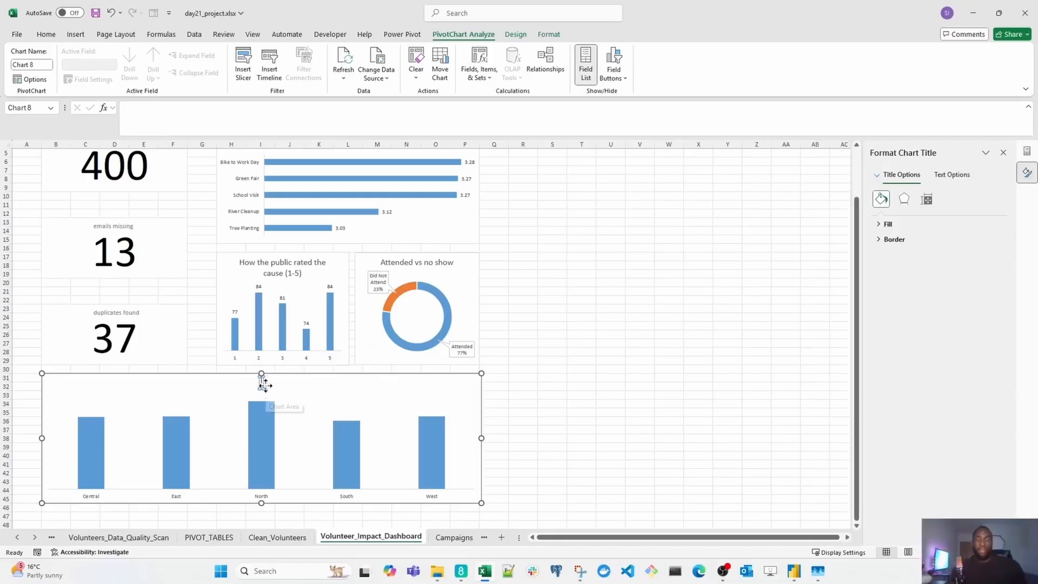
text(Volunteer across)
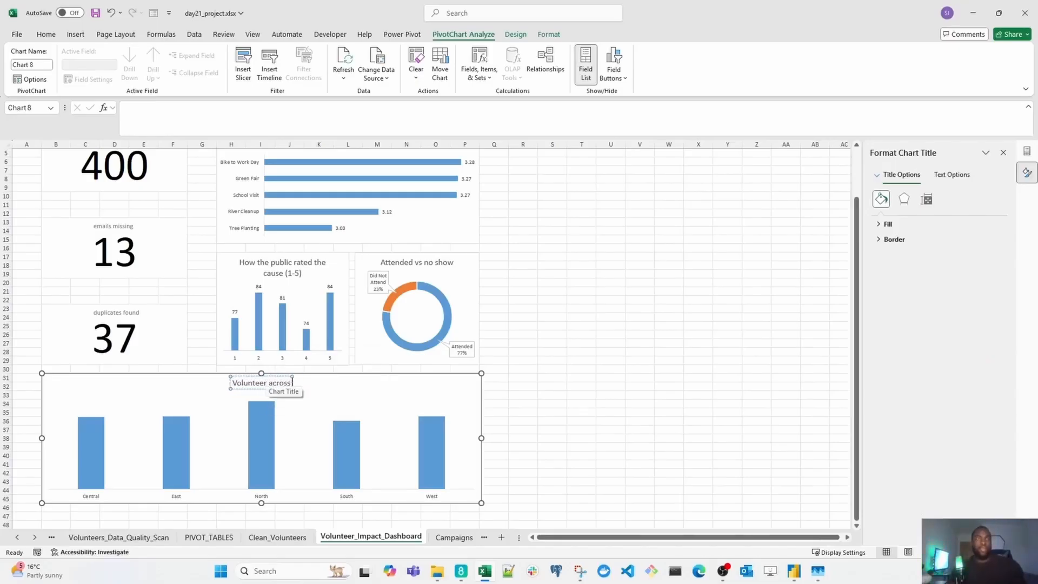
key(BackSpace)
key(BackSpace)
key(BackSpace)
key(BackSpace)
key(BackSpace)
key(BackSpace)
key(BackSpace)
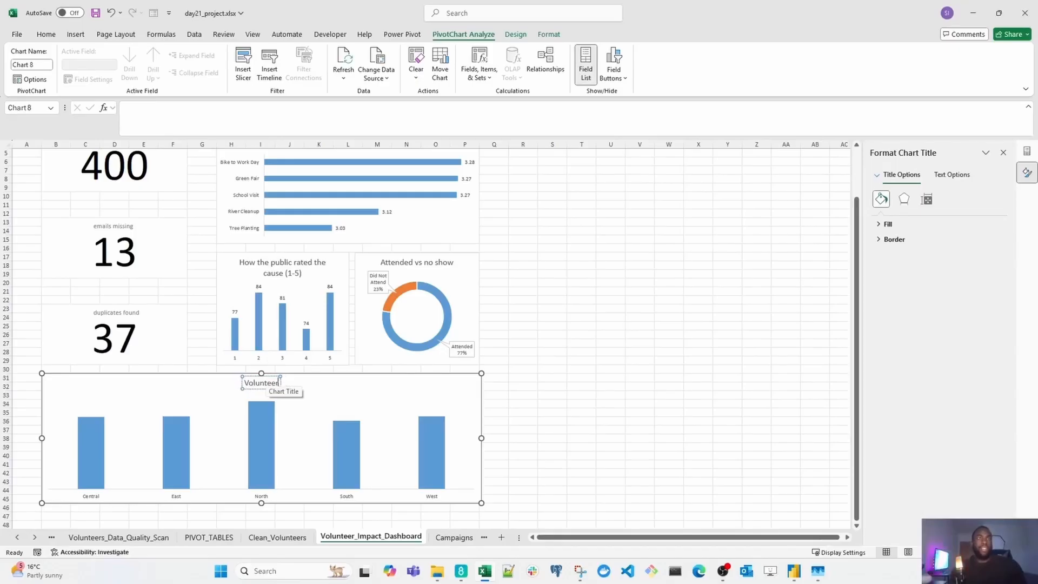
text(s across all r)
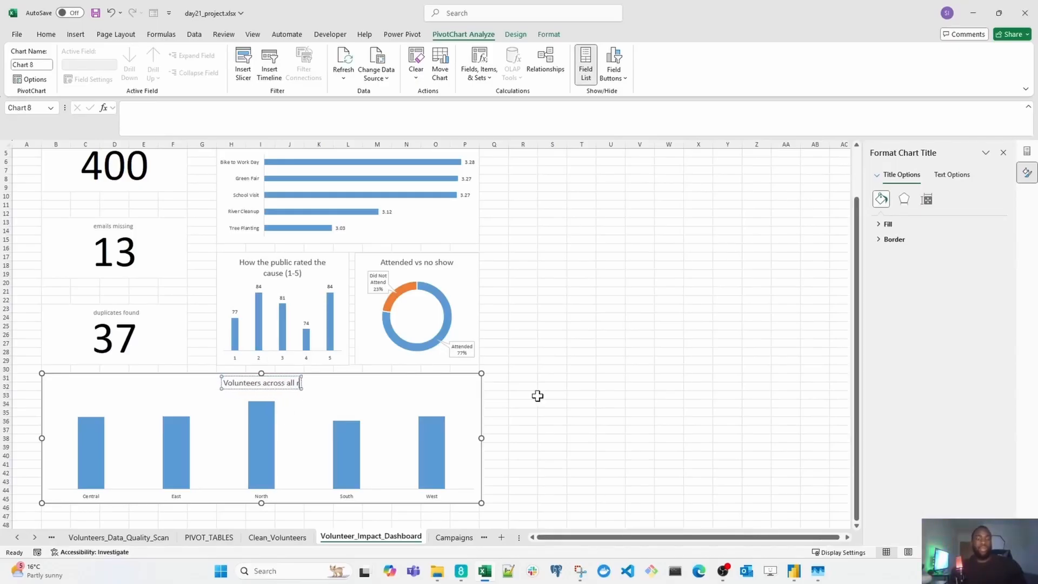
text(egions)
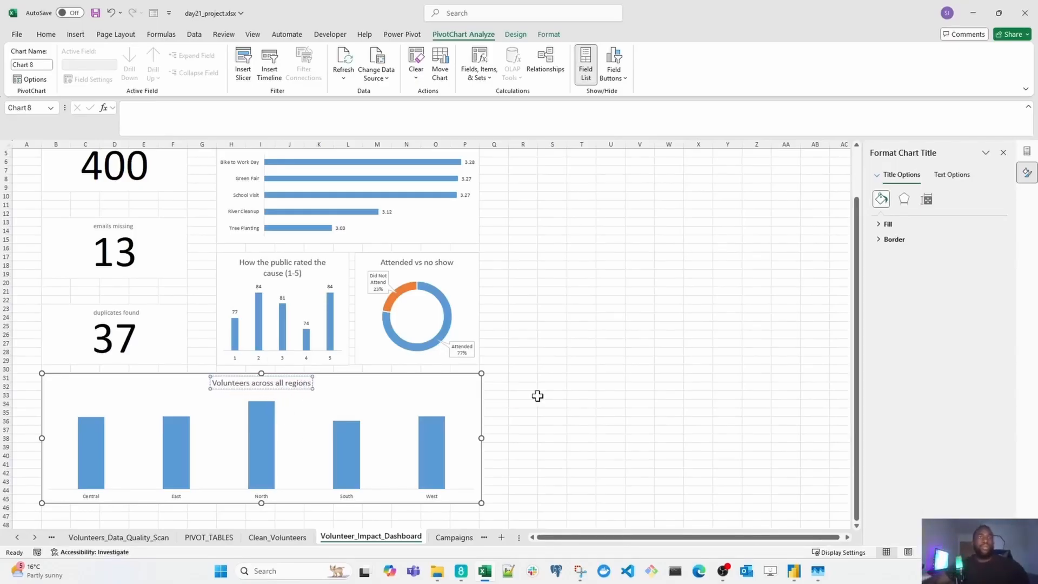
click(538, 396)
- Extend the public ratings chart and the Top Campaigns by sentiment chart slightly to the left so their left edges line up
scroll(544, 413, down, 2)
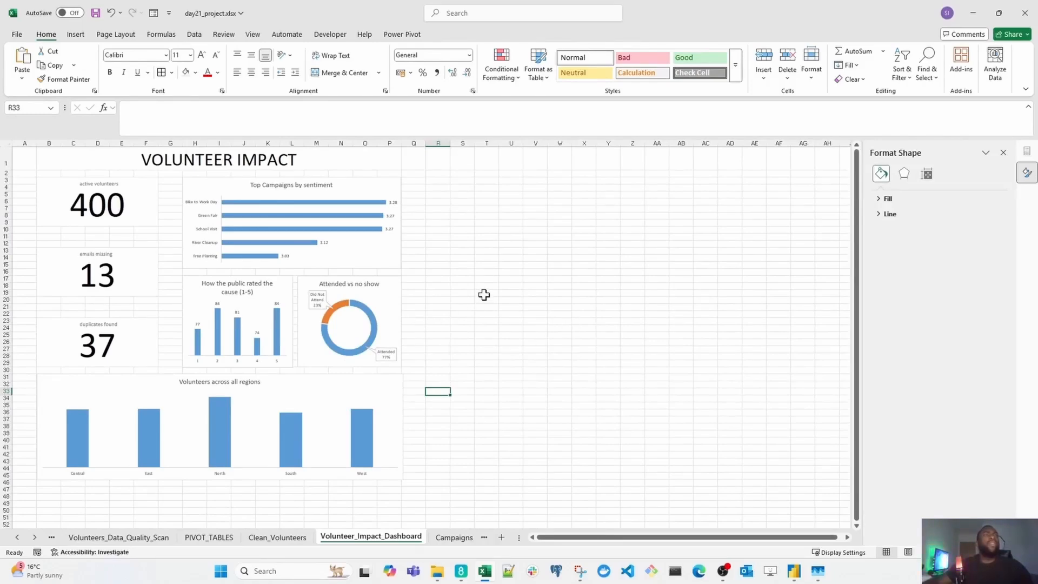
click(185, 292)
drag(183, 322, 174, 322)
click(199, 190)
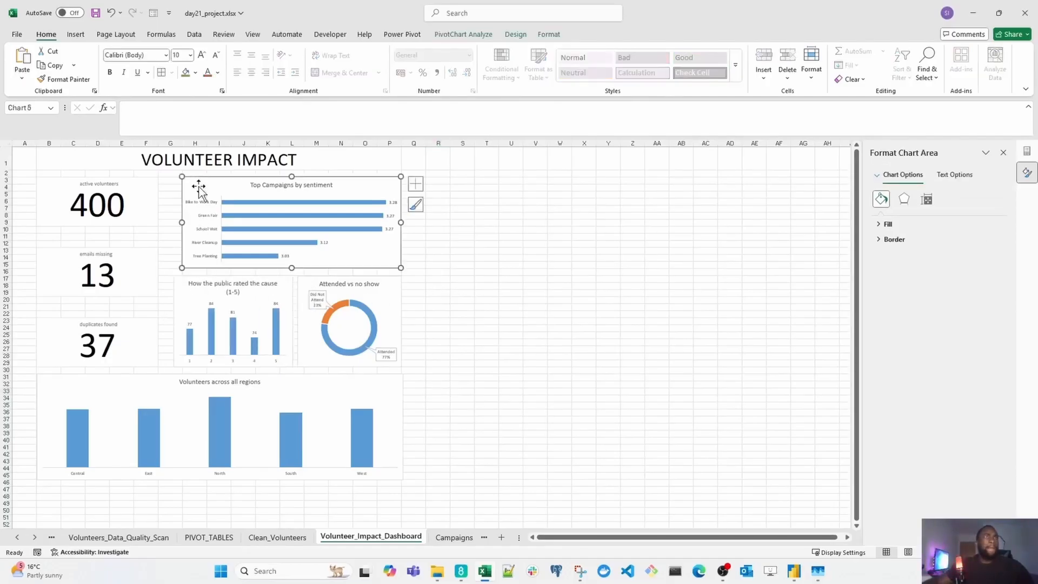
drag(178, 222, 173, 223)
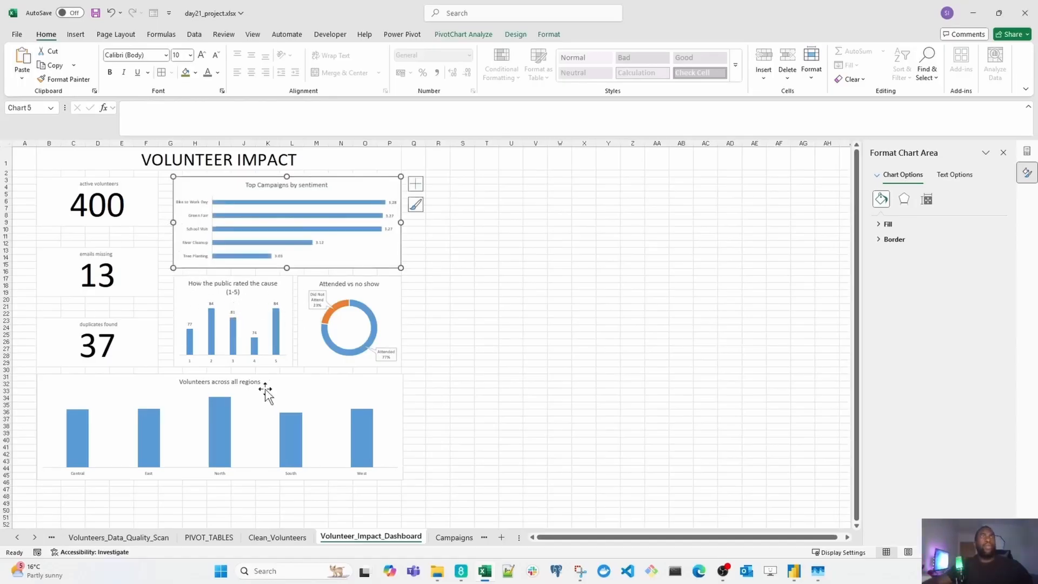
- Apply all borders to the merged VOLUNTEER IMPACT title cell
click(293, 159)
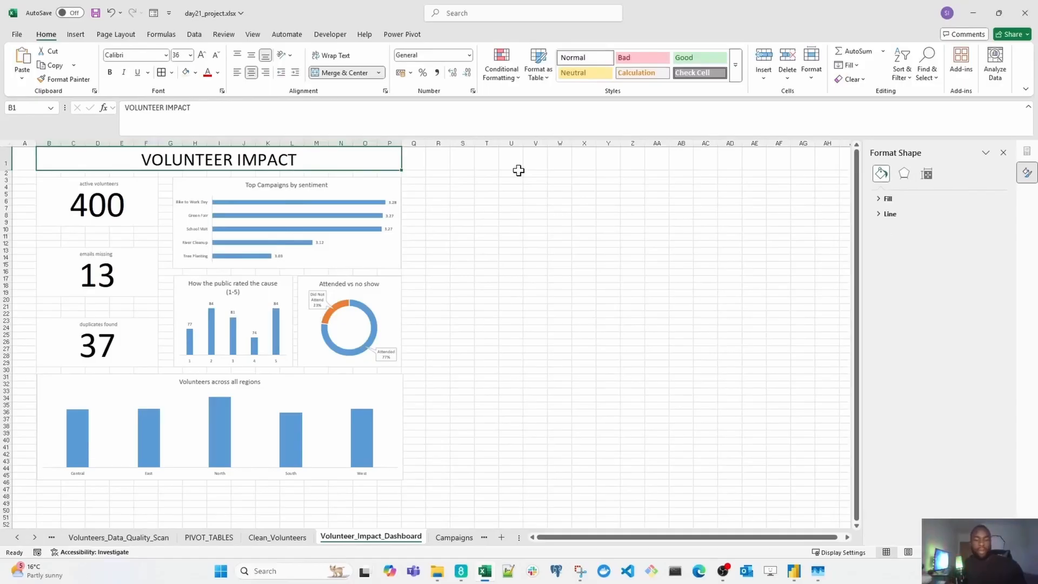
key(alt+h)
key(b)
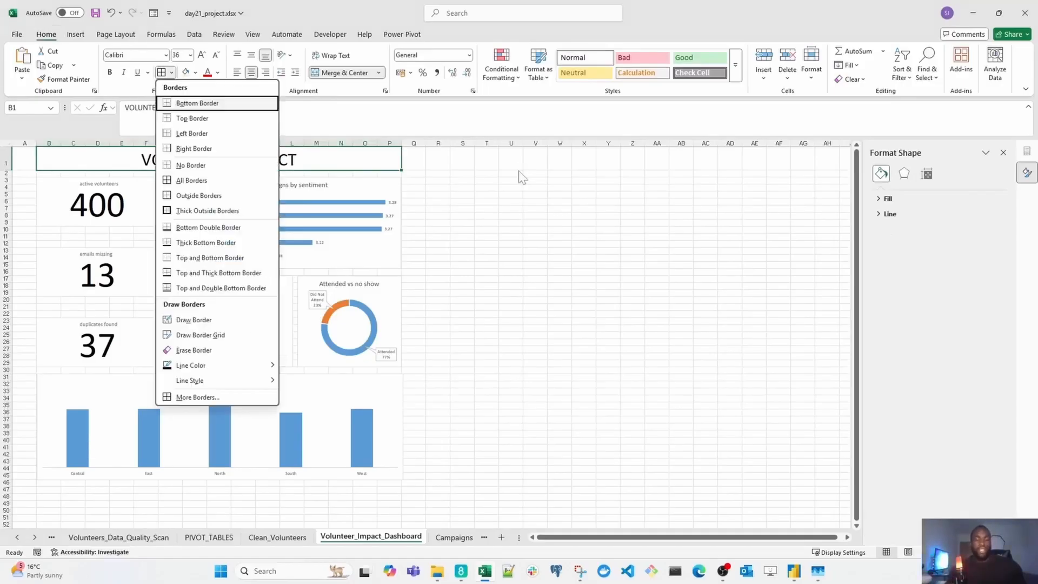
key(a)
click(436, 187)
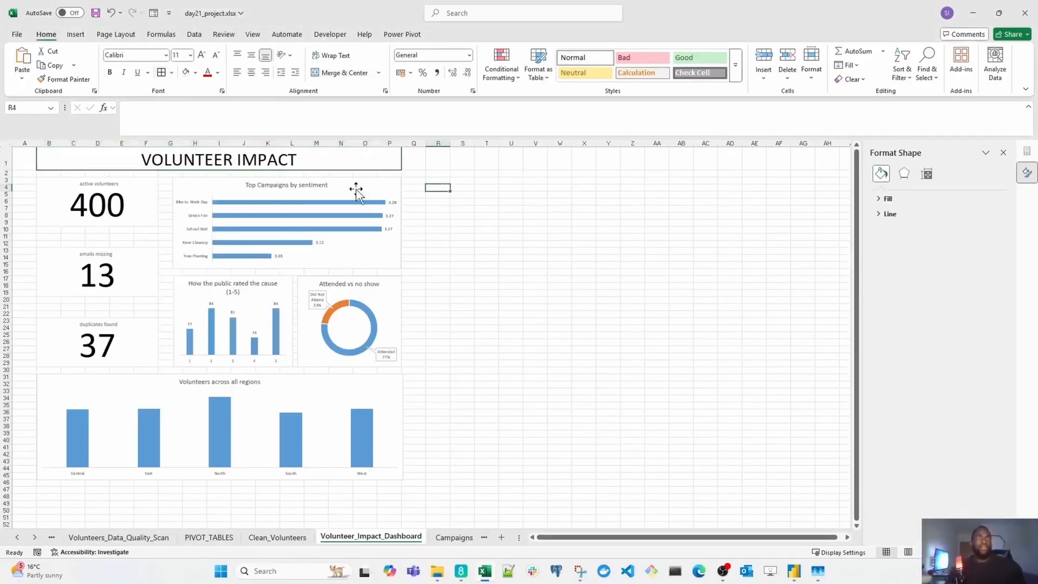
- Apply all borders to the active volunteers, emails missing and duplicates found KPI cards
click(145, 201)
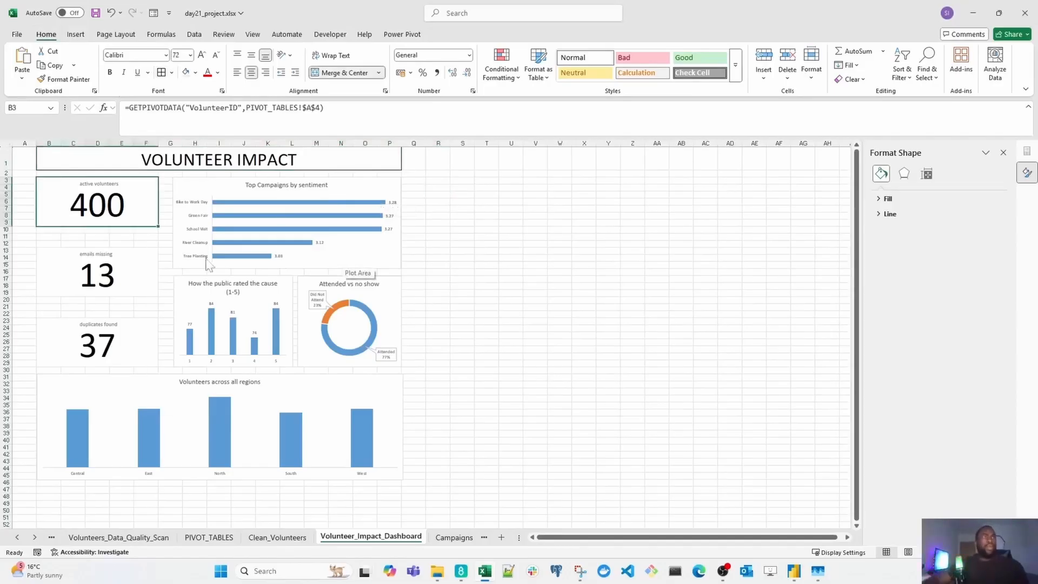
click(145, 273)
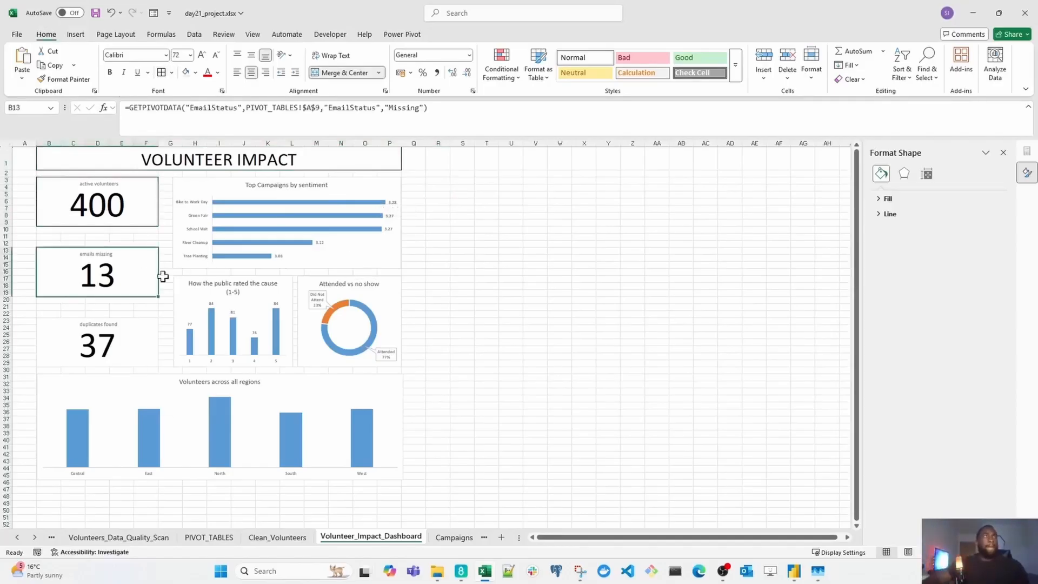
click(147, 342)
key(alt+h)
key(b)
key(a)
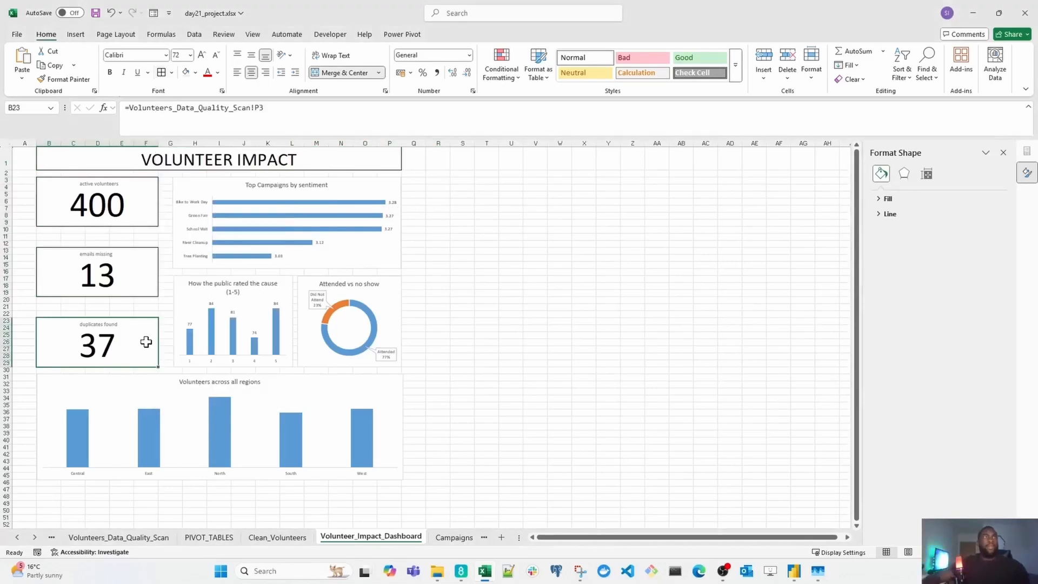
click(548, 308)
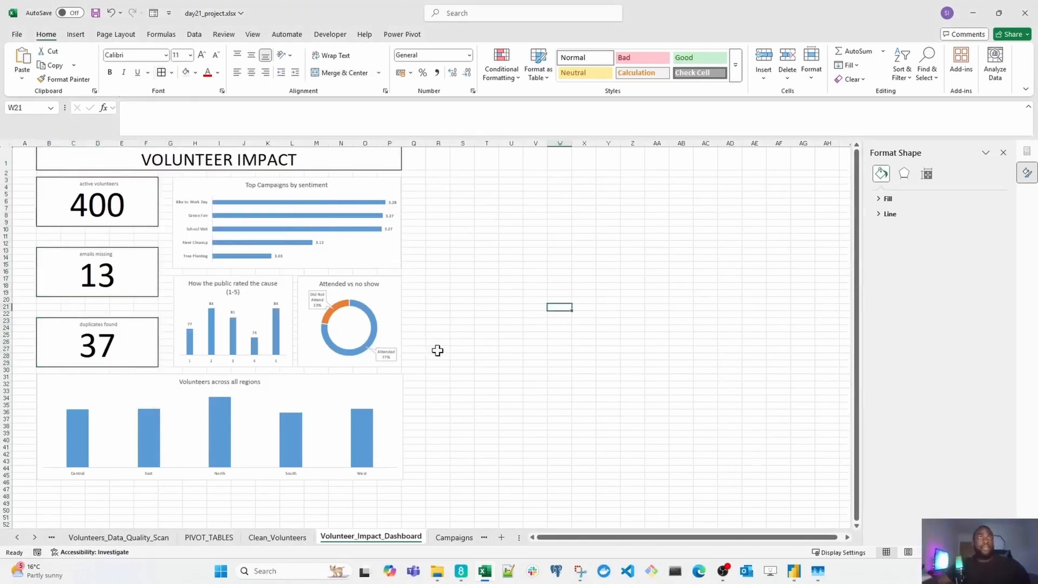
- Fill all bars in the Top Campaigns by sentiment chart with a solid light green
scroll(437, 350, up, 2)
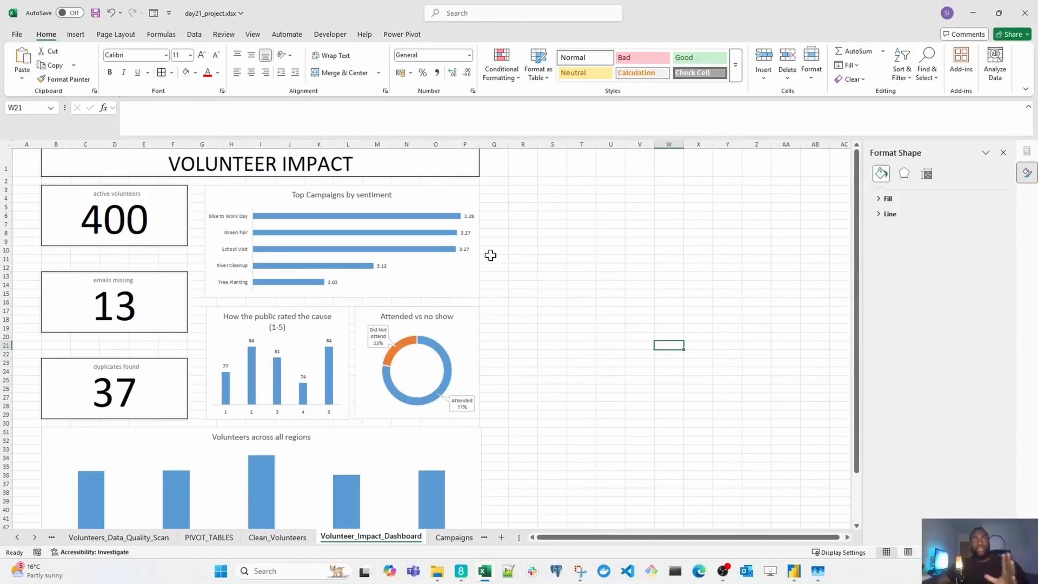
click(438, 217)
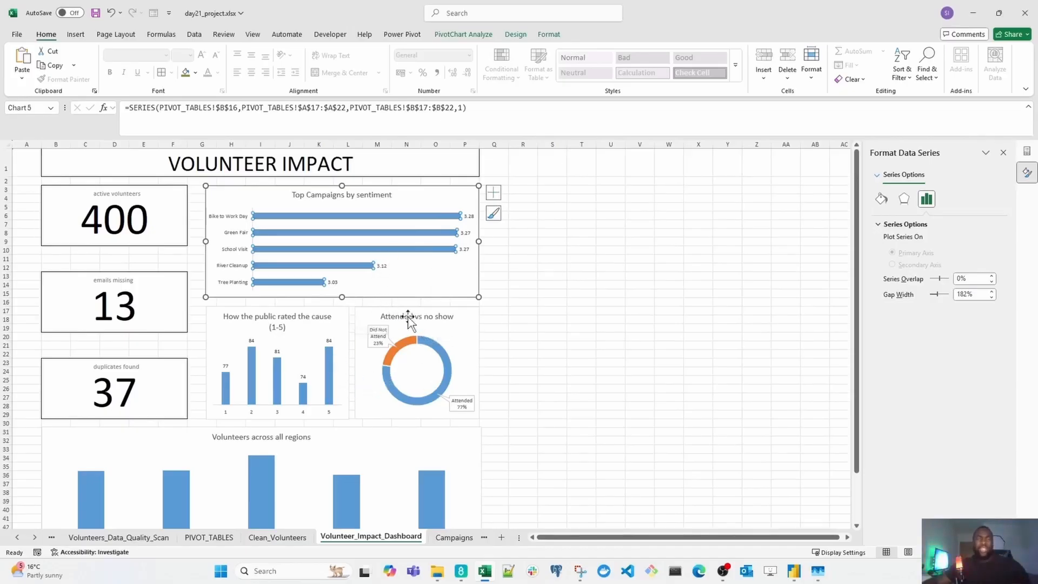
click(408, 348)
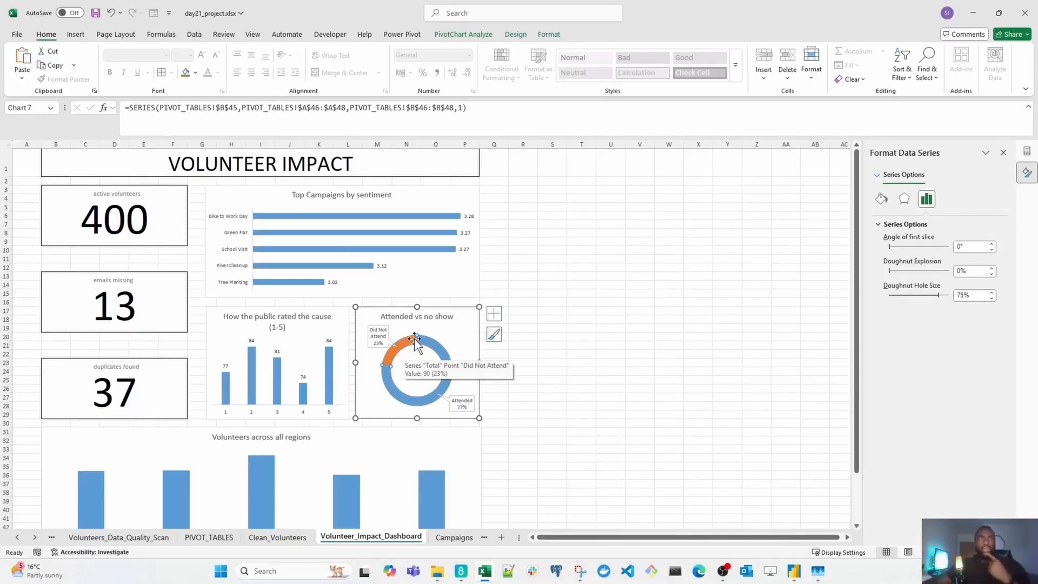
click(370, 216)
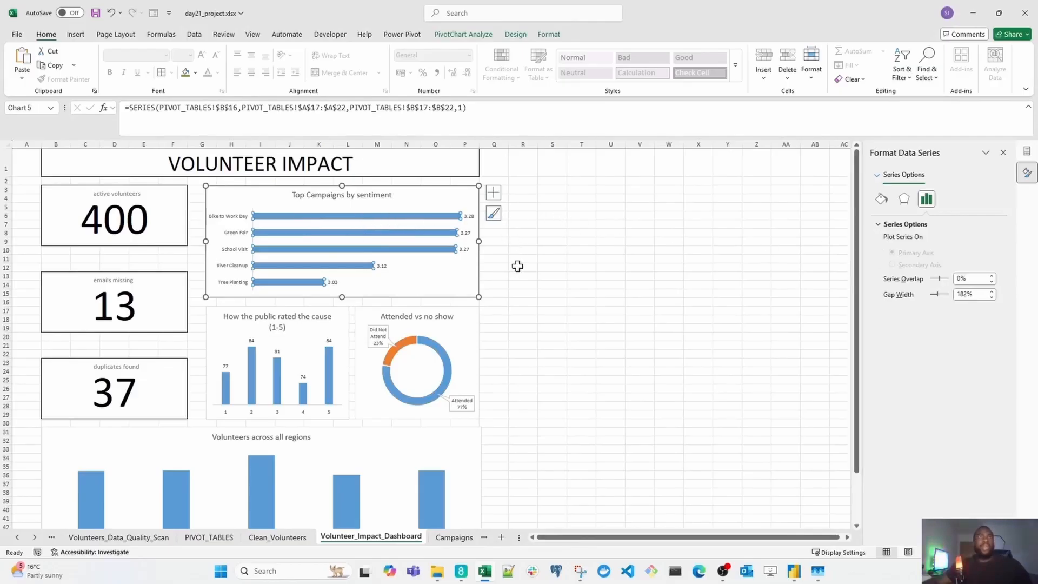
click(881, 199)
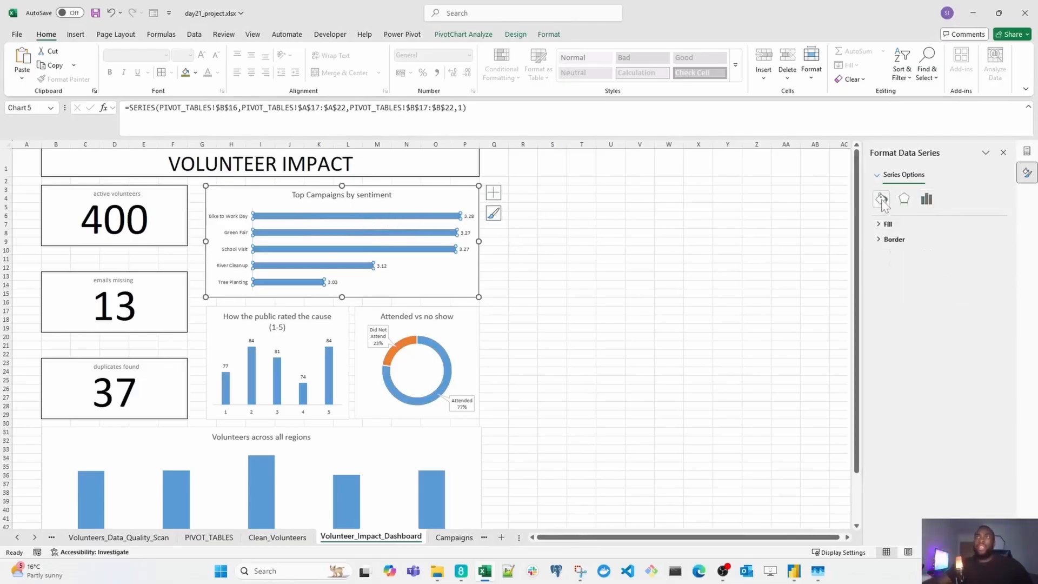
click(882, 229)
click(993, 349)
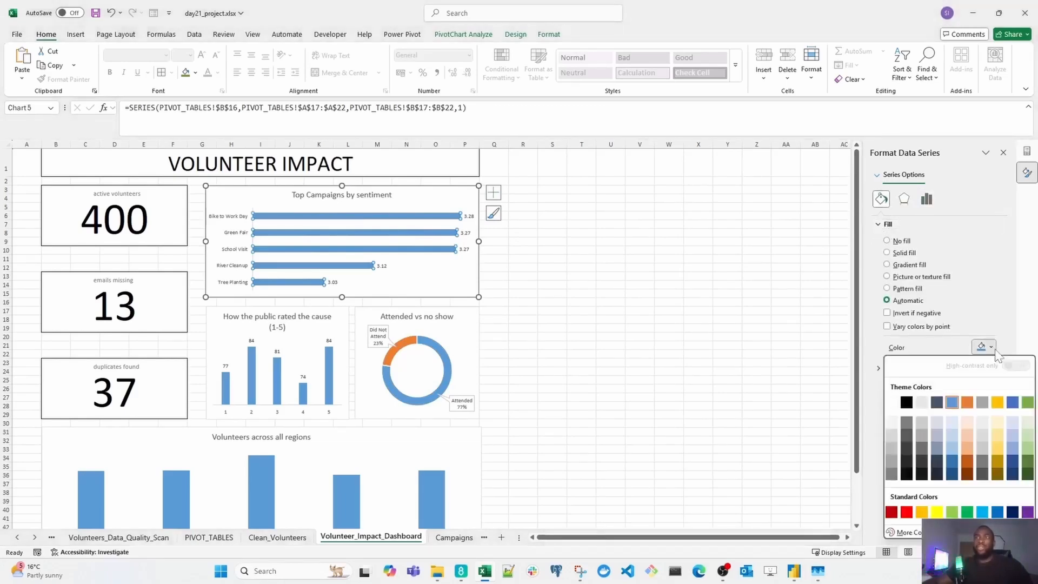
click(1028, 435)
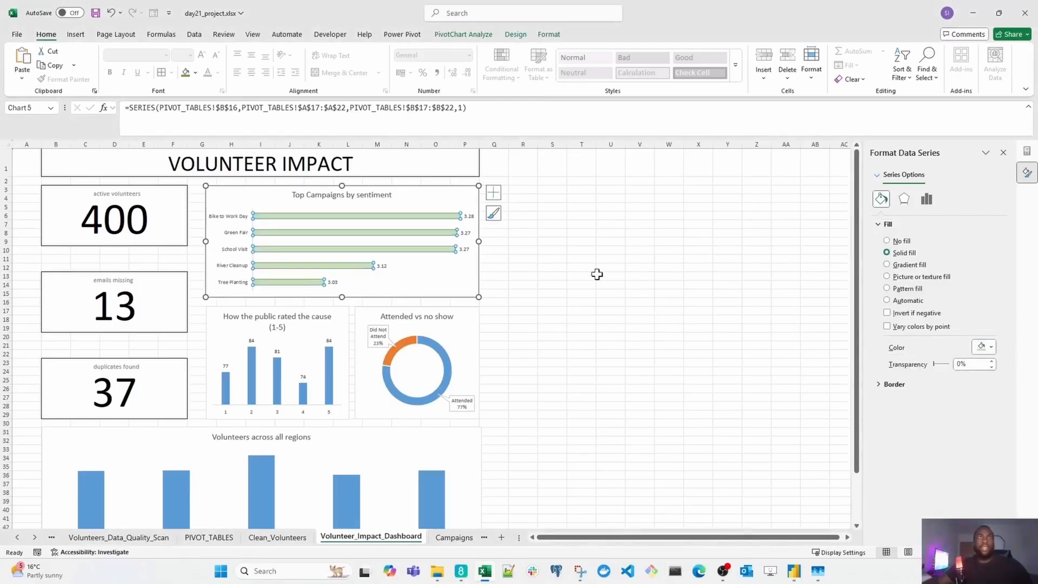
- Highlight only the Bike to Work Day bar in the sentiment chart with a dark green fill
click(436, 216)
scroll(523, 247, up, 5)
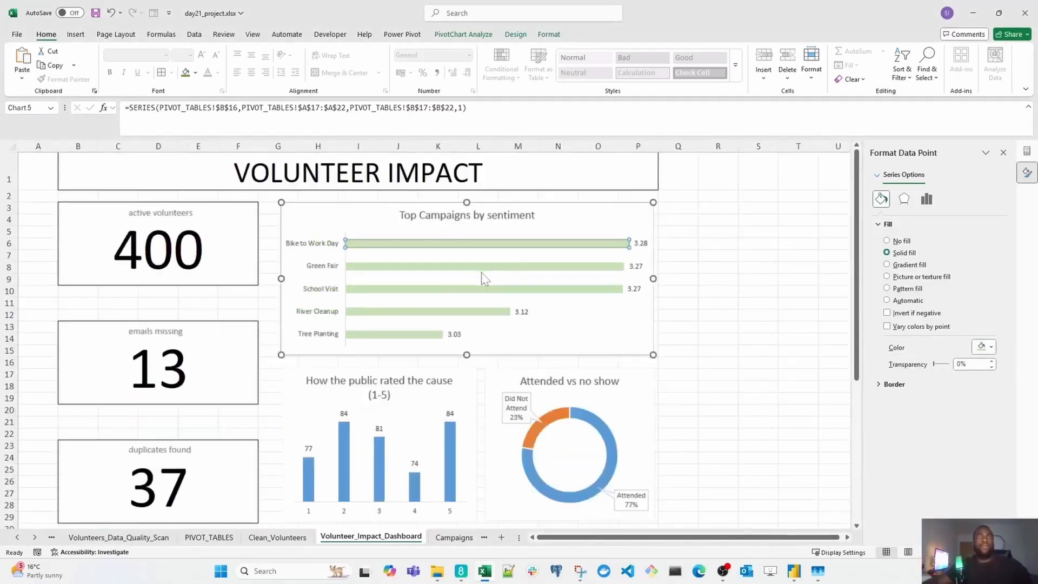
scroll(635, 249, up, 1)
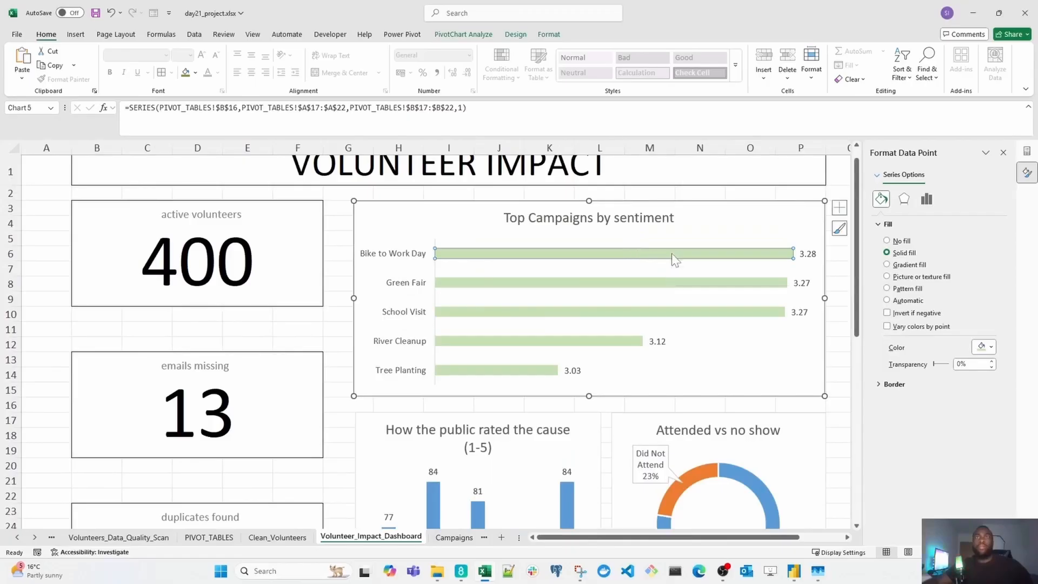
click(986, 347)
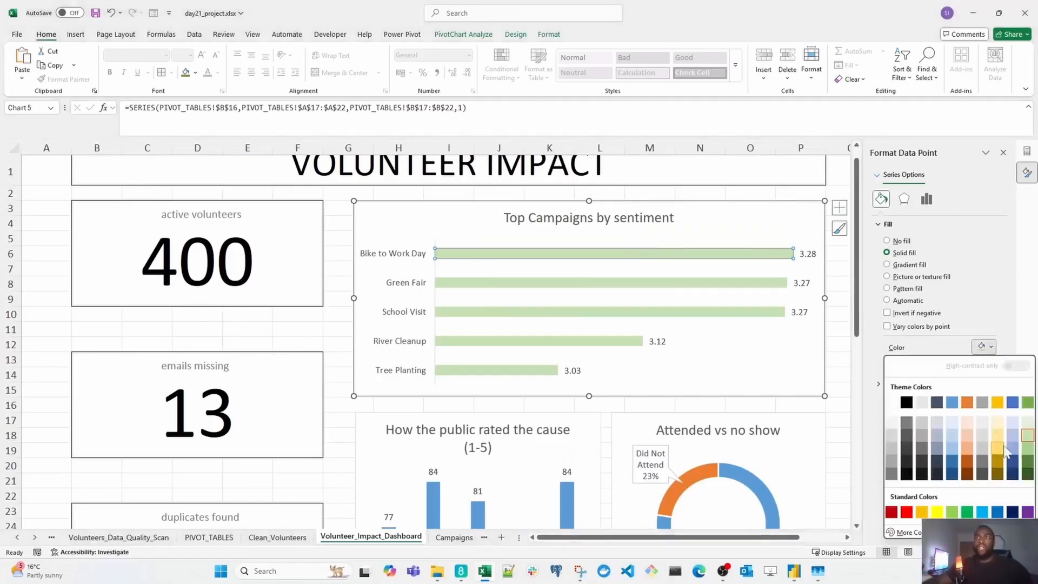
click(1027, 475)
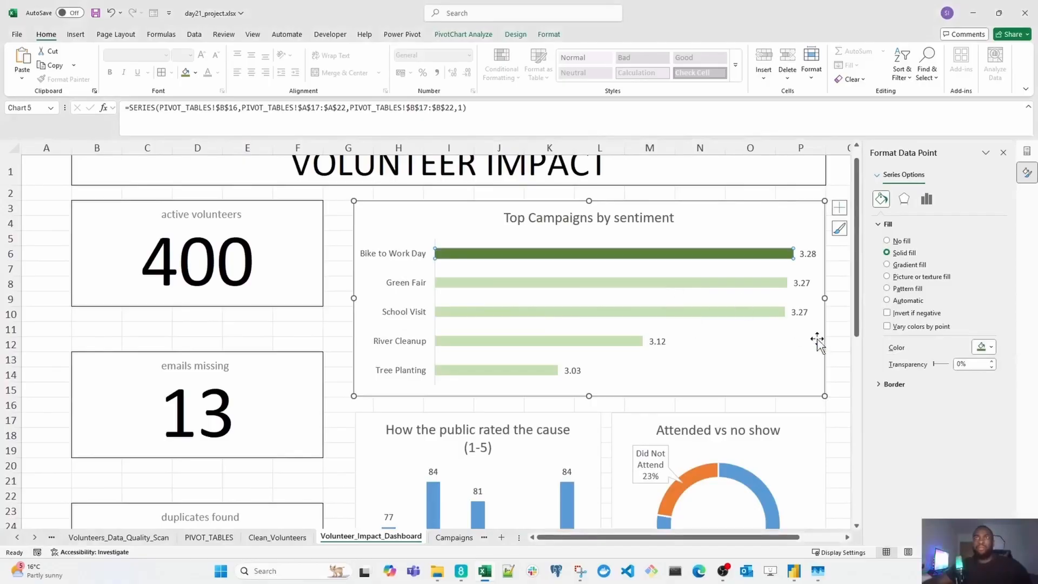
click(837, 360)
- Fill all columns of the public ratings chart with the same light green as the sentiment bars
scroll(646, 349, down, 3)
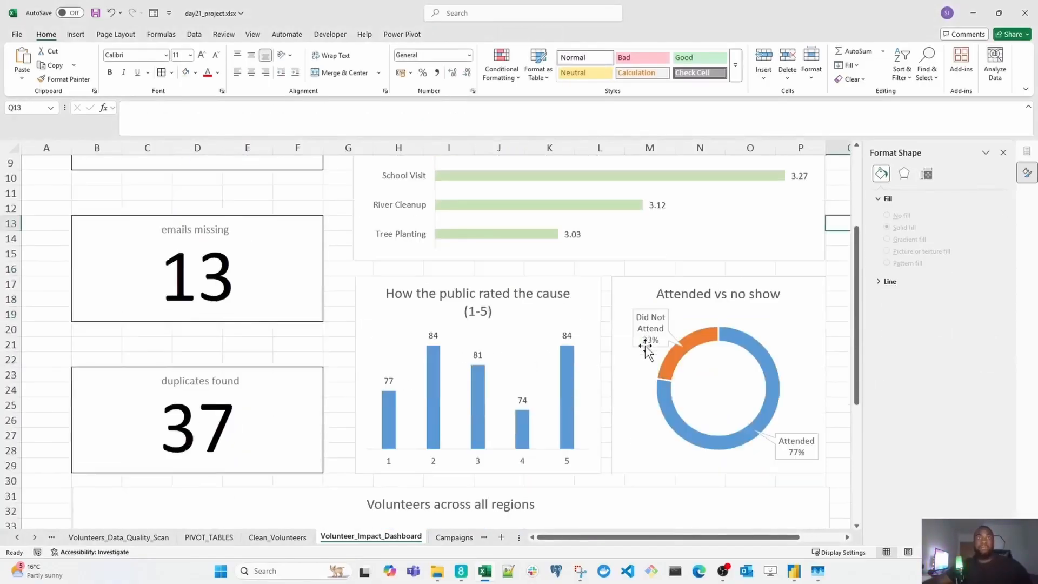
click(432, 368)
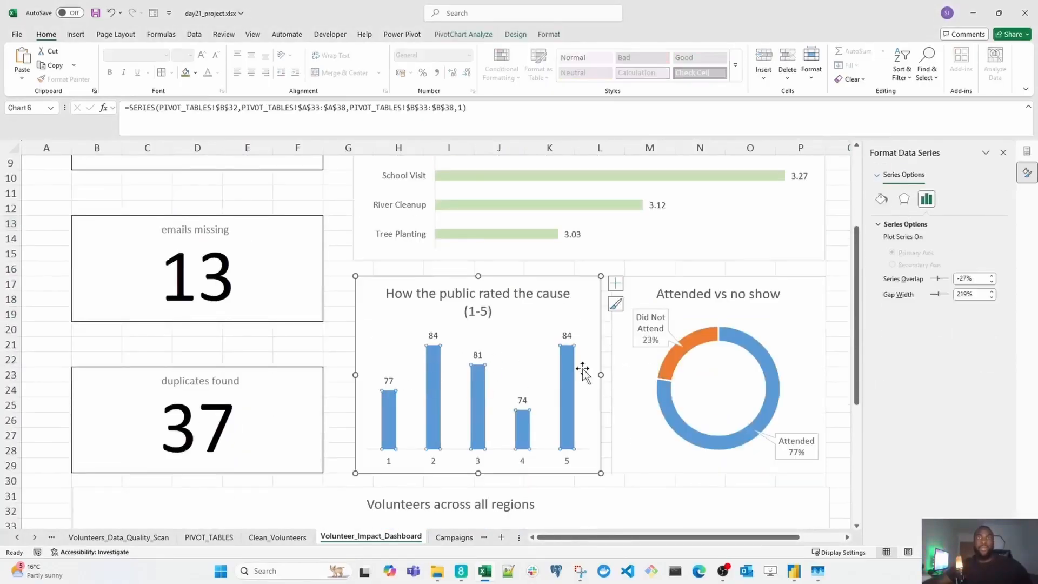
click(882, 199)
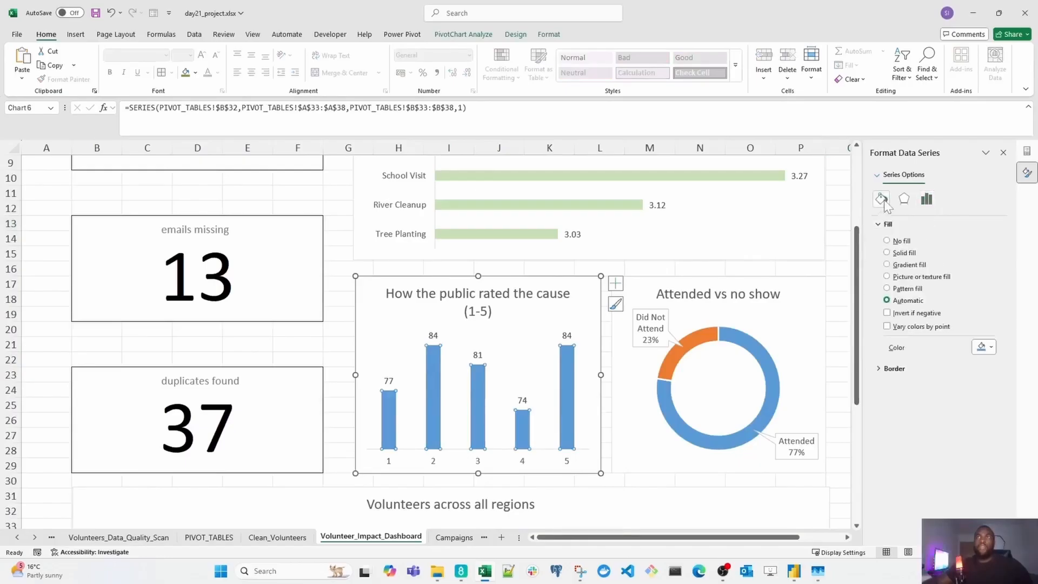
click(993, 349)
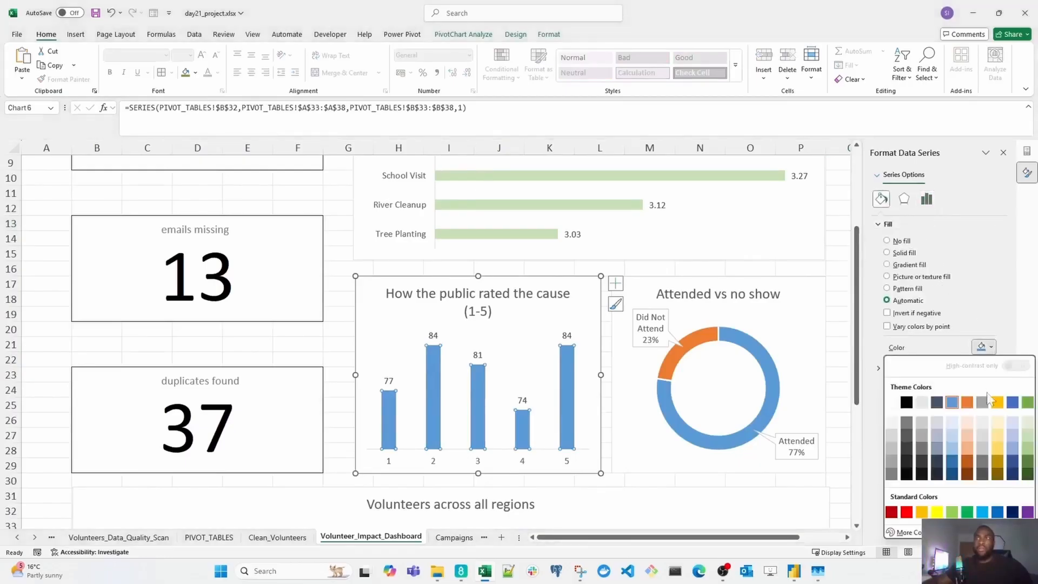
click(1028, 437)
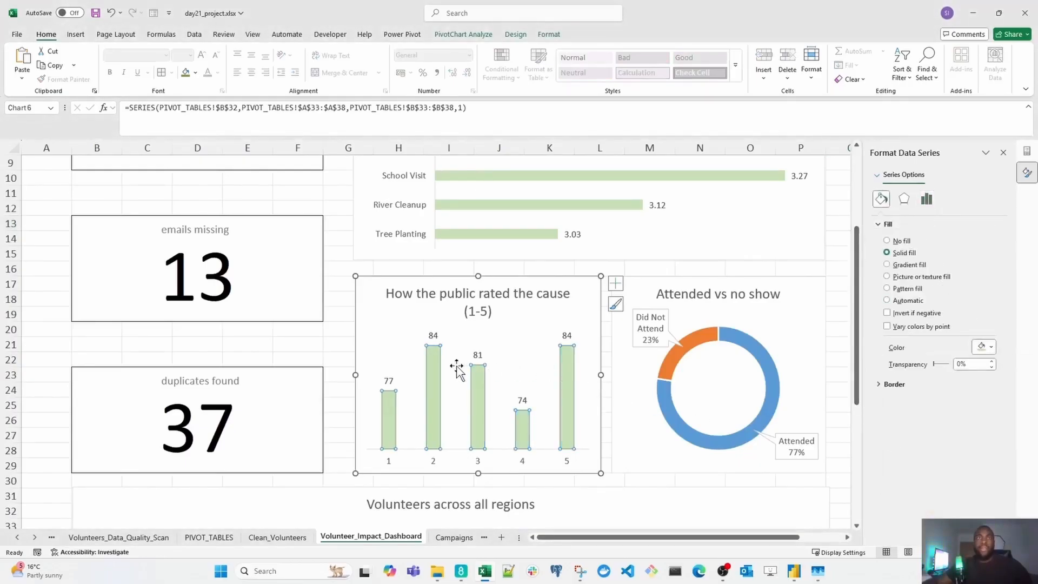
- Highlight the columns for ratings 2 and 5 in the public ratings chart with a dark green fill
click(439, 368)
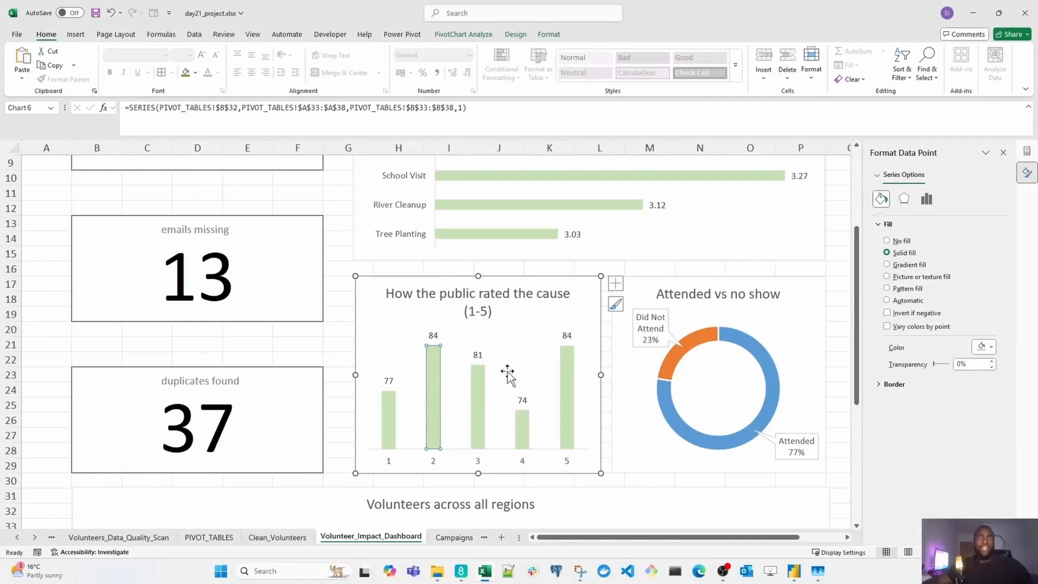
click(991, 347)
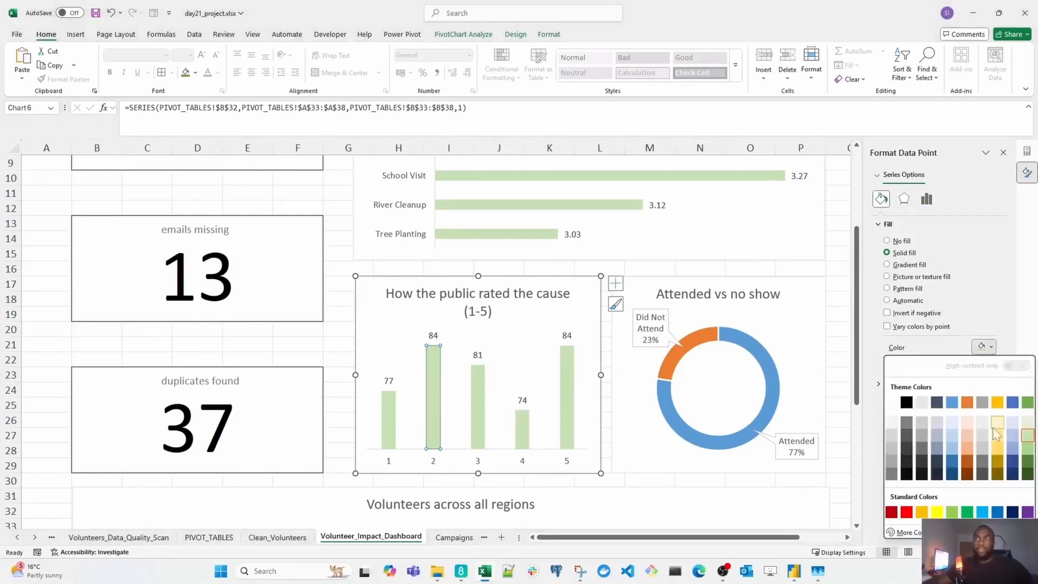
click(1027, 464)
click(571, 363)
click(991, 347)
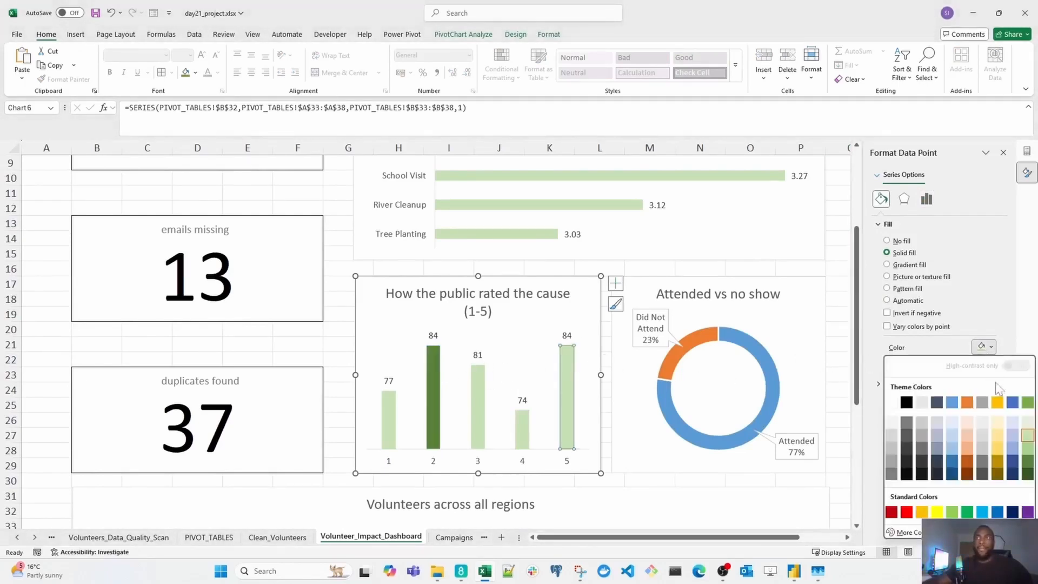
click(1027, 464)
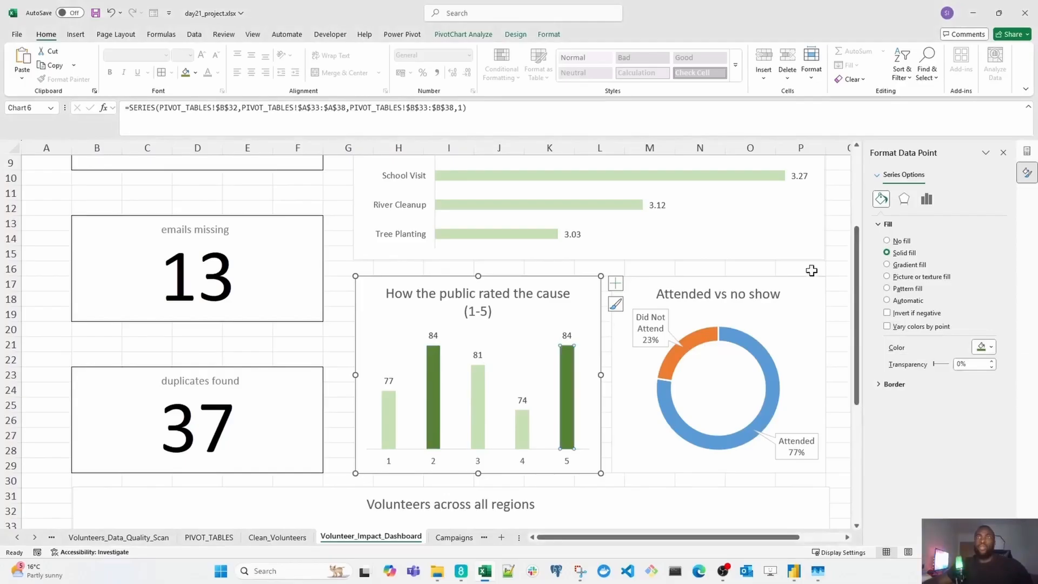
- Fill the Attended slice of the Attended vs no show doughnut chart with dark green
drag(591, 537, 611, 538)
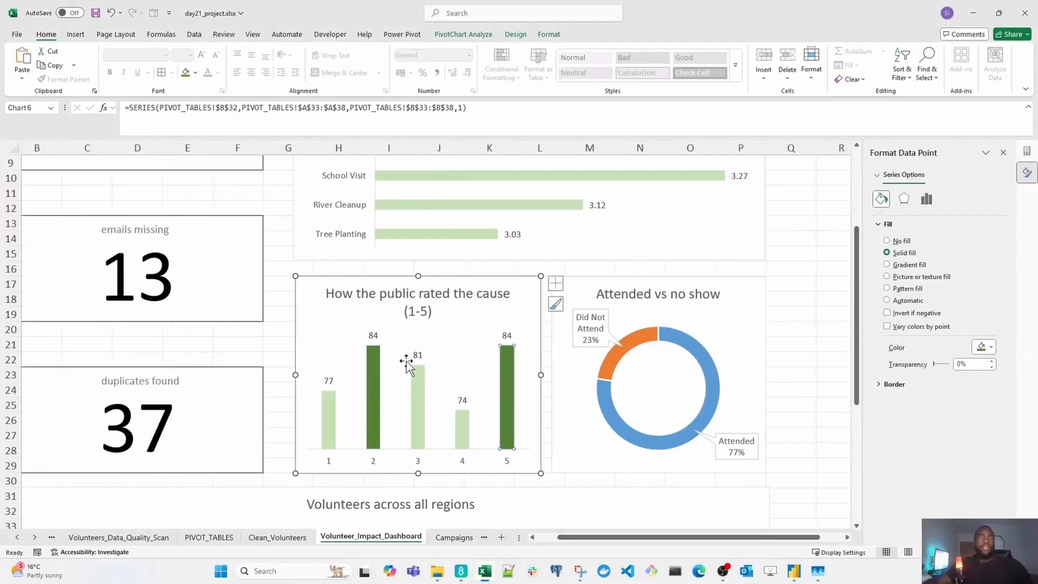
scroll(400, 344, up, 1)
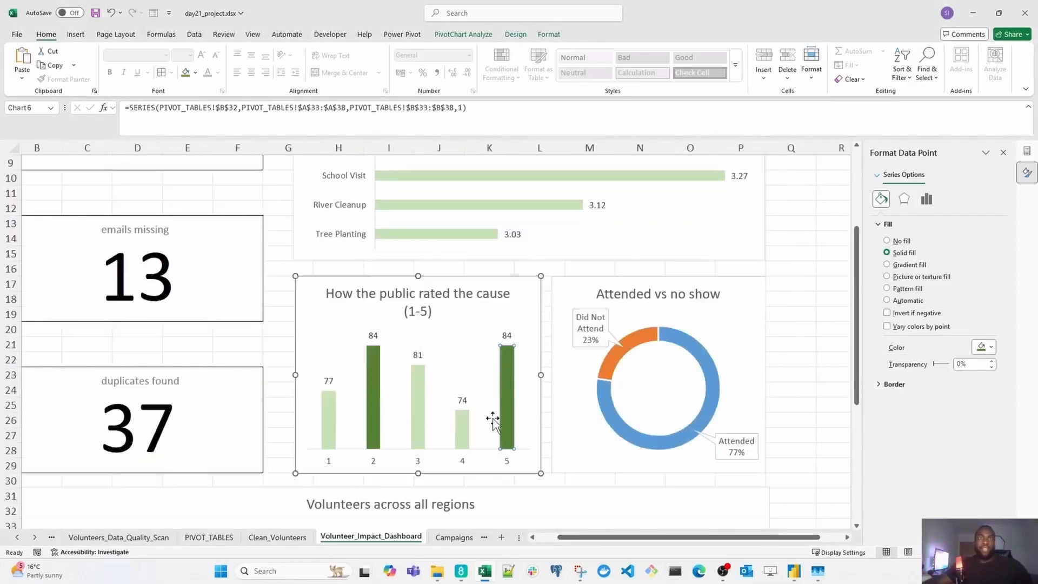
scroll(491, 420, down, 1)
click(696, 350)
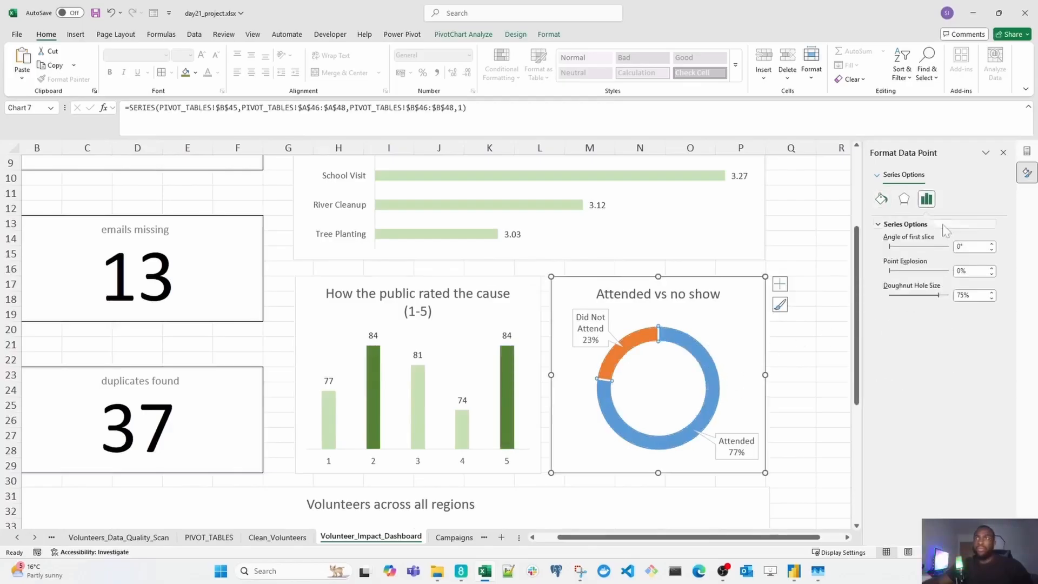
click(882, 199)
click(990, 334)
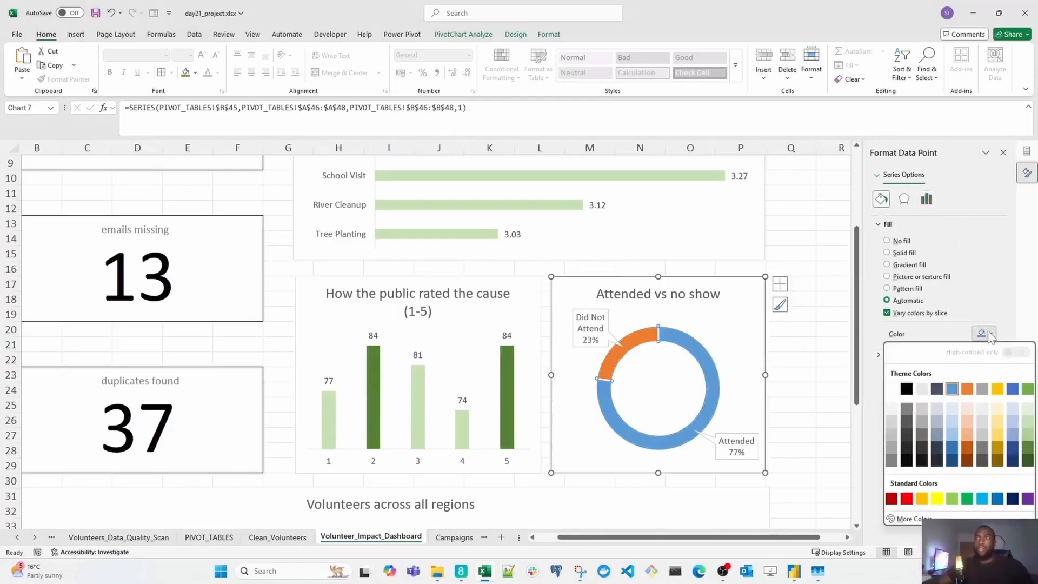
click(1028, 448)
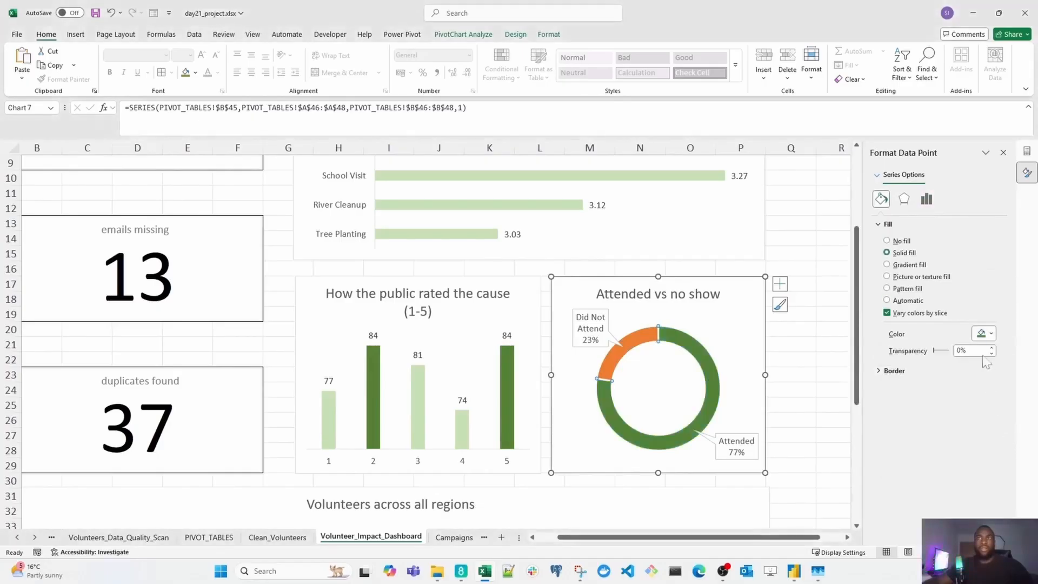
- Fill the Did Not Attend slice of the doughnut chart with standard red
click(630, 346)
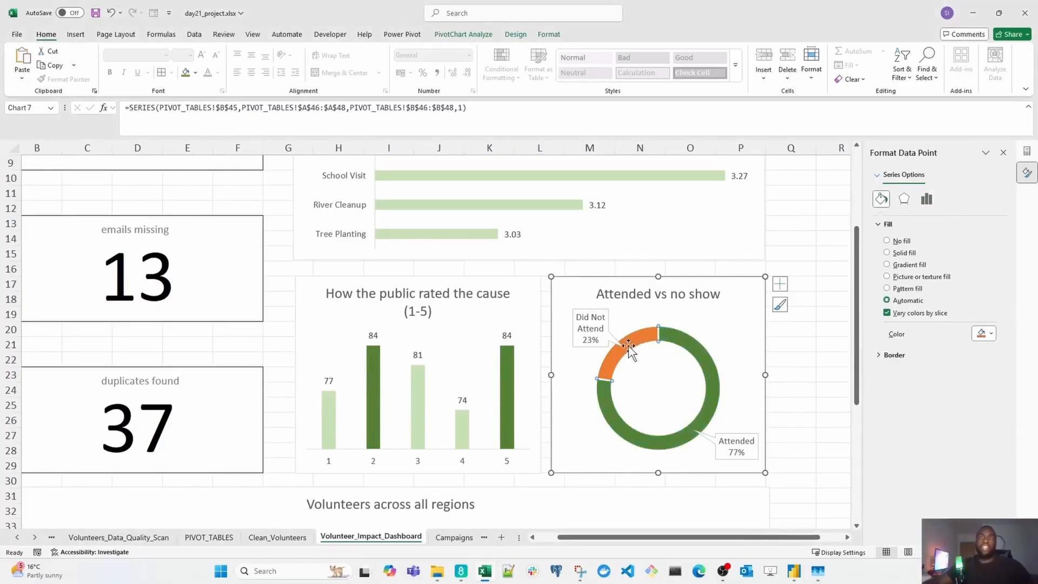
click(992, 334)
click(908, 495)
click(770, 347)
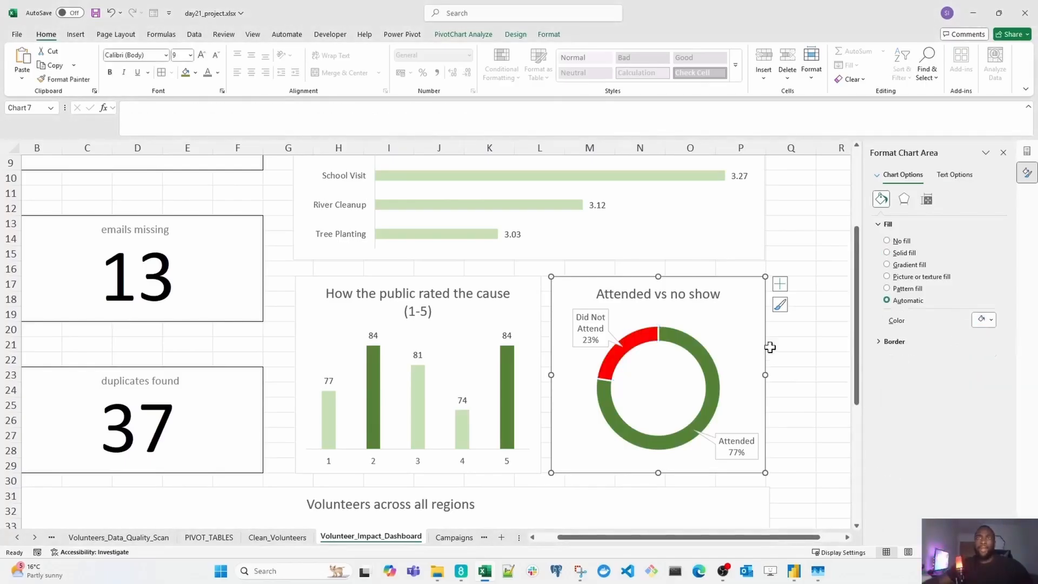
scroll(825, 356, down, 3)
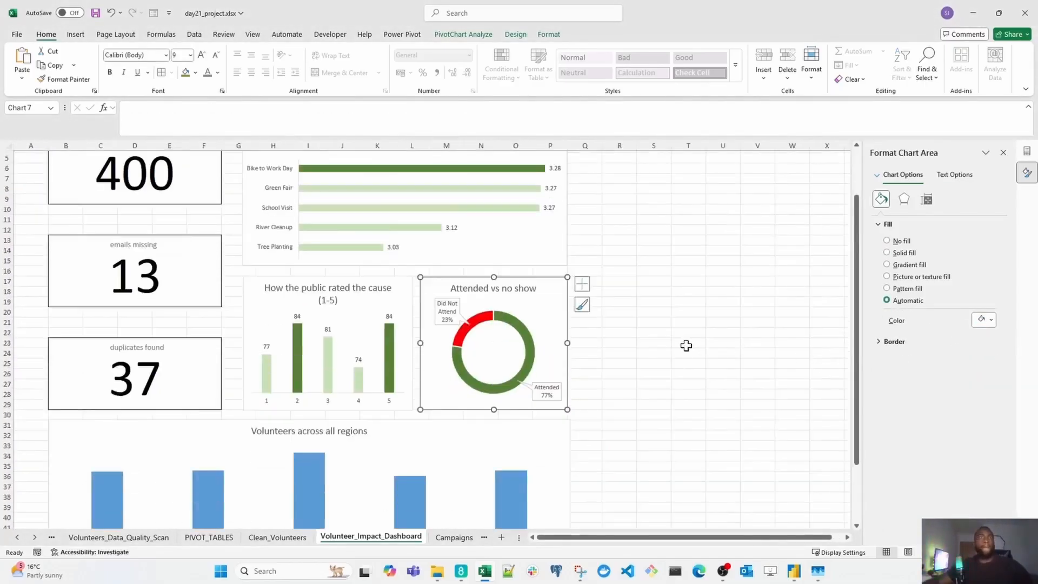
- Change the Attended slice of the Attended vs no show doughnut chart to the light green used in the other charts
click(510, 334)
click(515, 329)
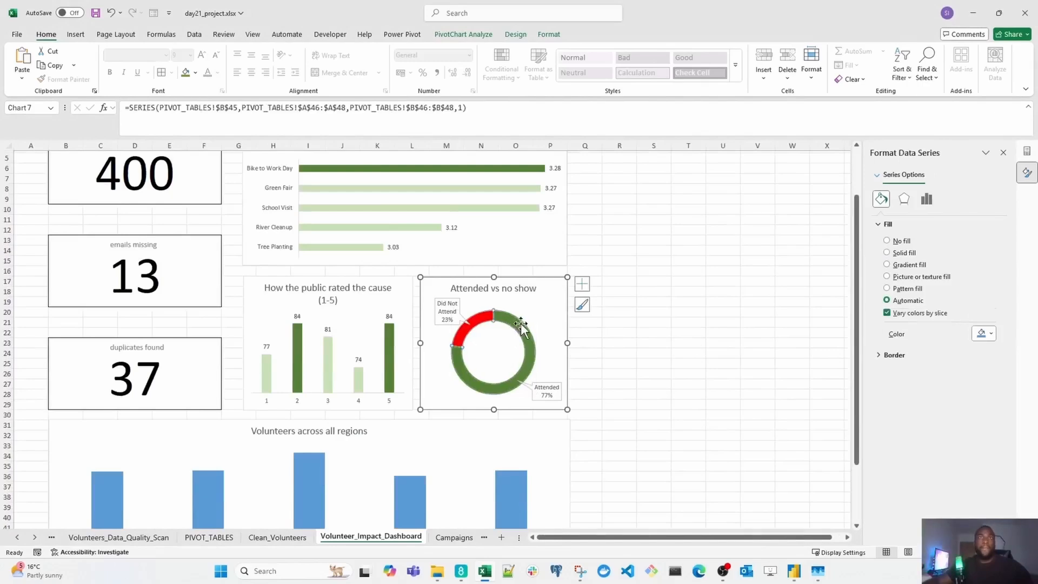
click(523, 331)
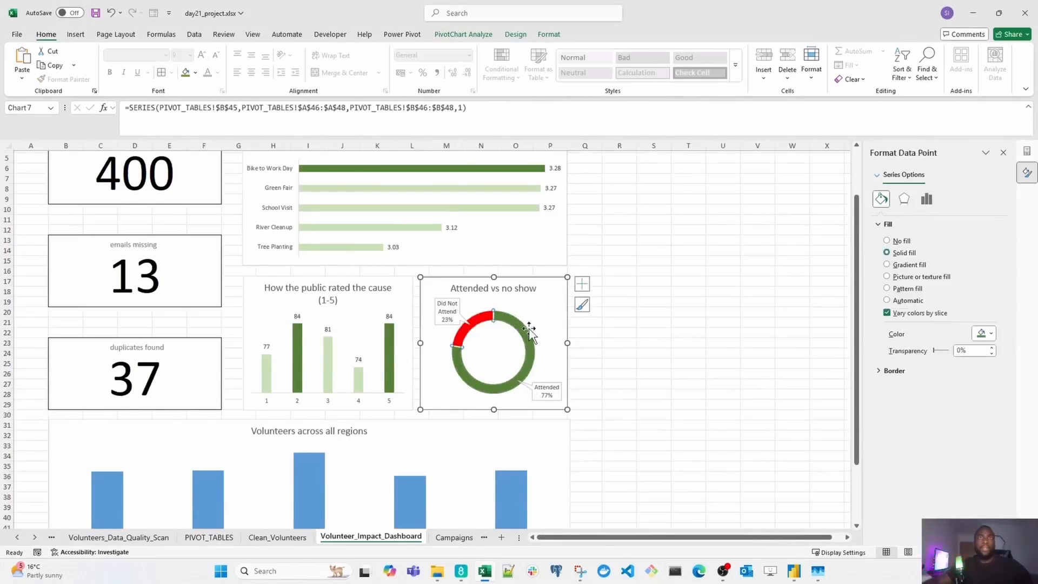
click(992, 334)
click(1028, 422)
click(723, 333)
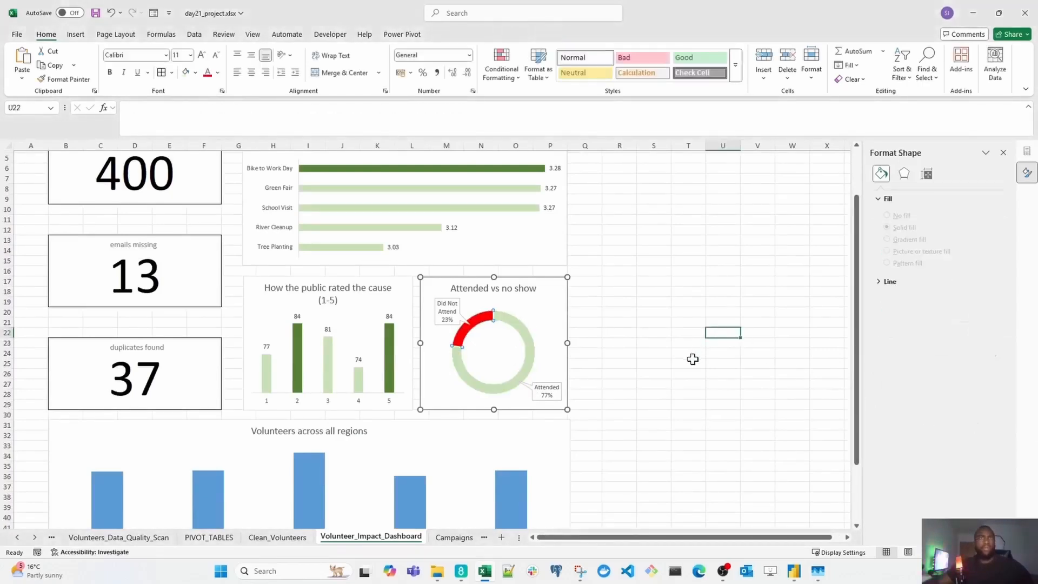
- Fill all columns of the Volunteers across all regions chart with the same light green
scroll(657, 347, down, 1)
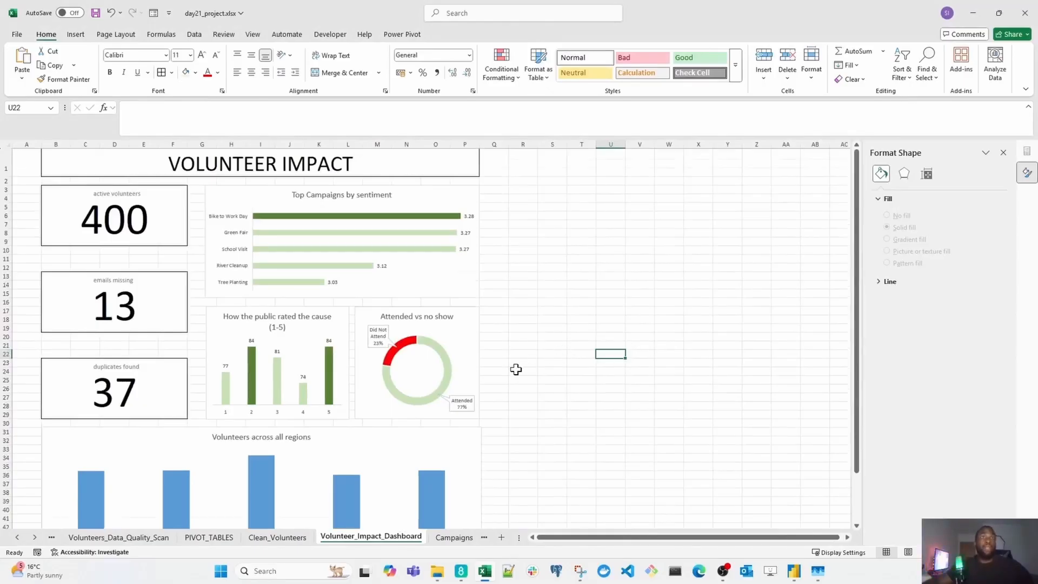
scroll(516, 369, down, 1)
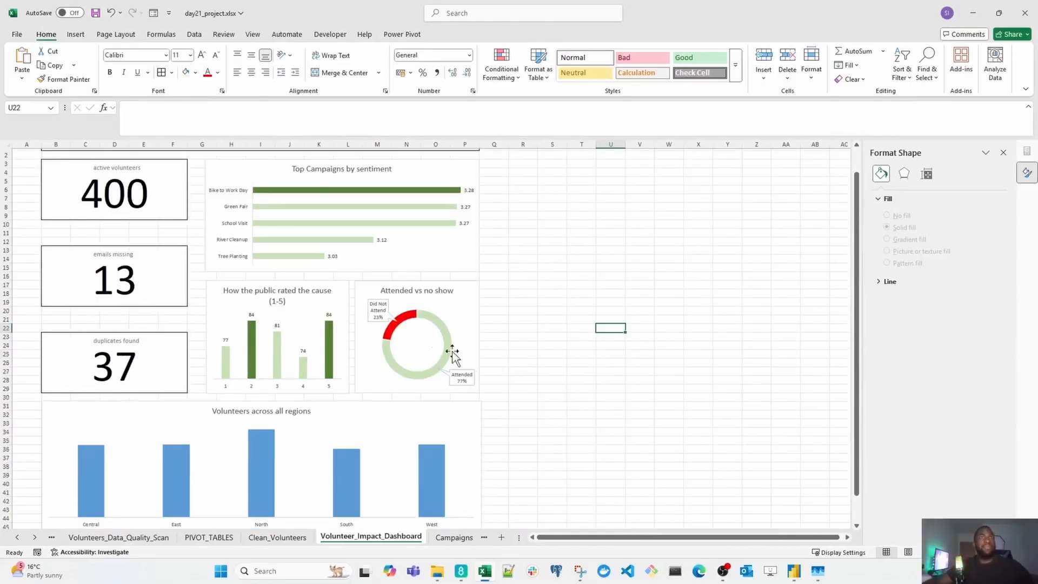
scroll(503, 371, up, 2)
scroll(544, 361, down, 1)
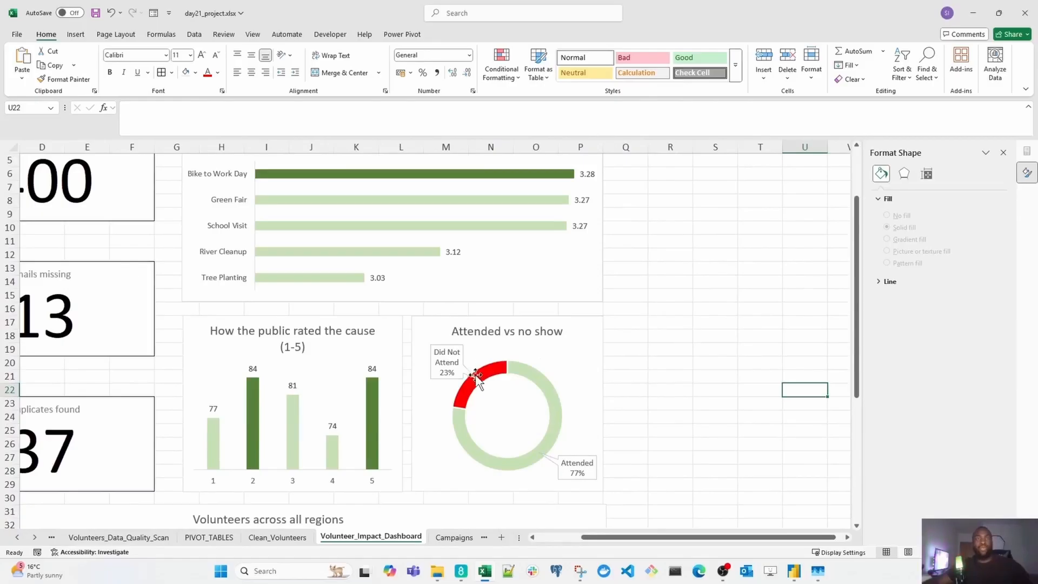
mouse_move(493, 375)
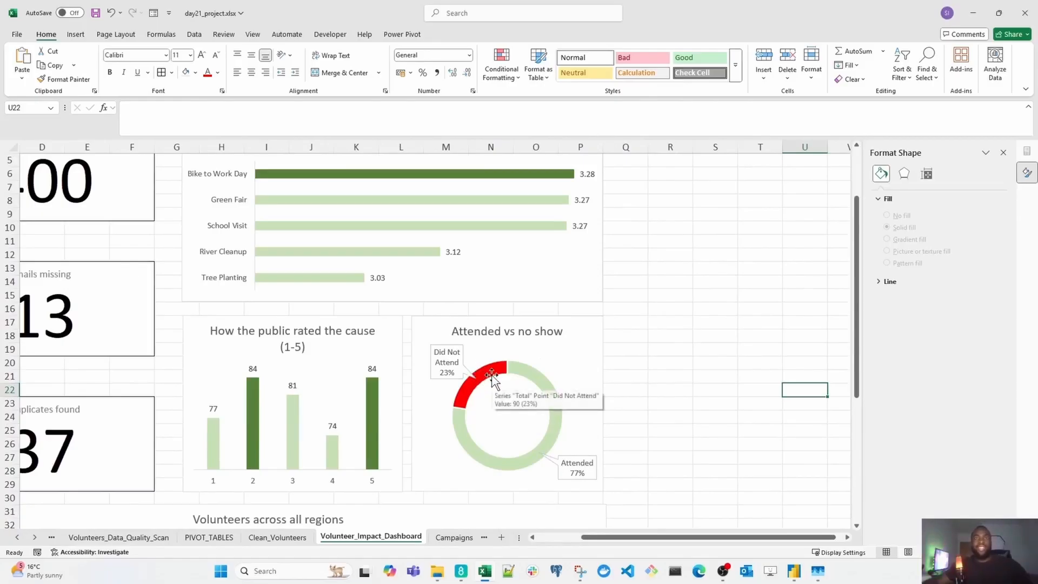
ctrl+scroll(683, 419, down, 3)
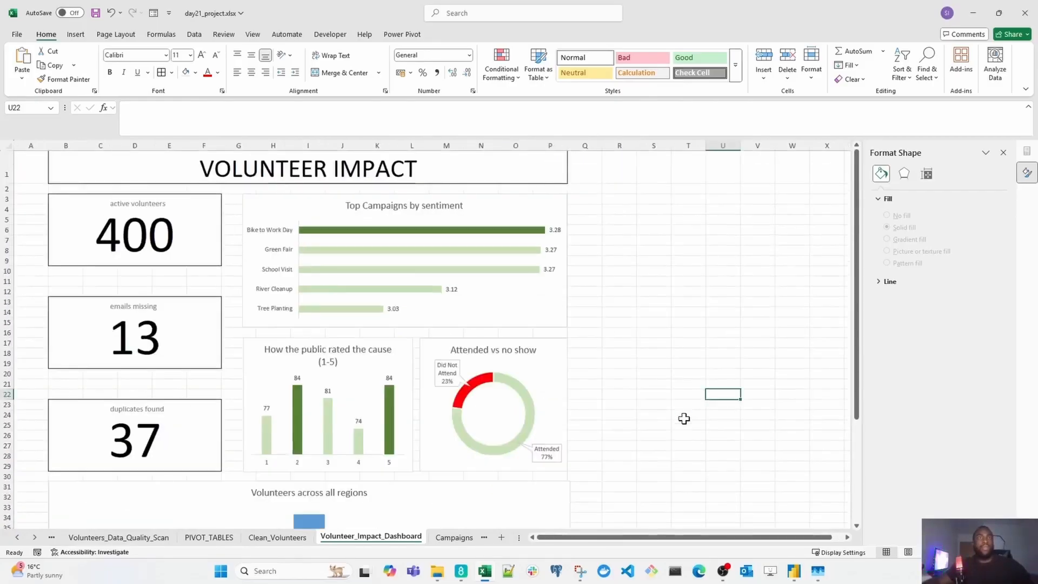
scroll(491, 409, down, 2)
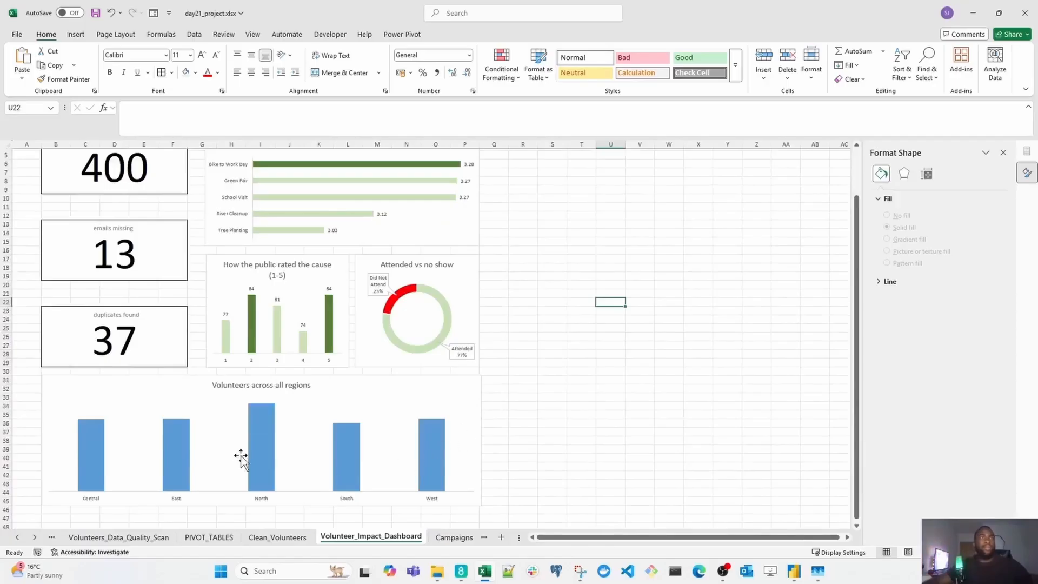
click(252, 433)
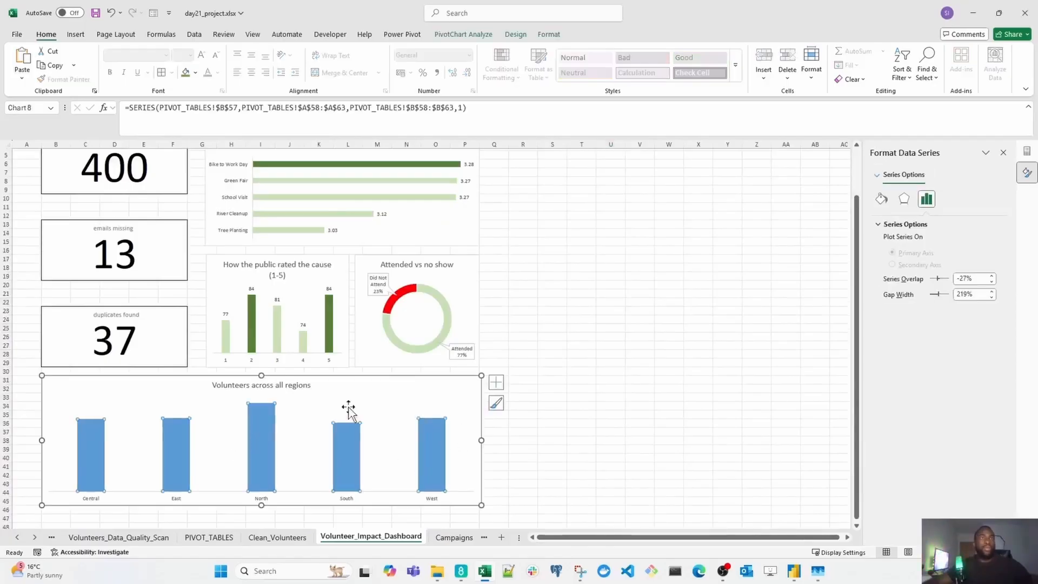
click(882, 200)
click(991, 347)
click(1010, 437)
- Highlight the North column in the Volunteers across all regions chart with a dark green fill
click(263, 430)
click(991, 347)
click(1010, 461)
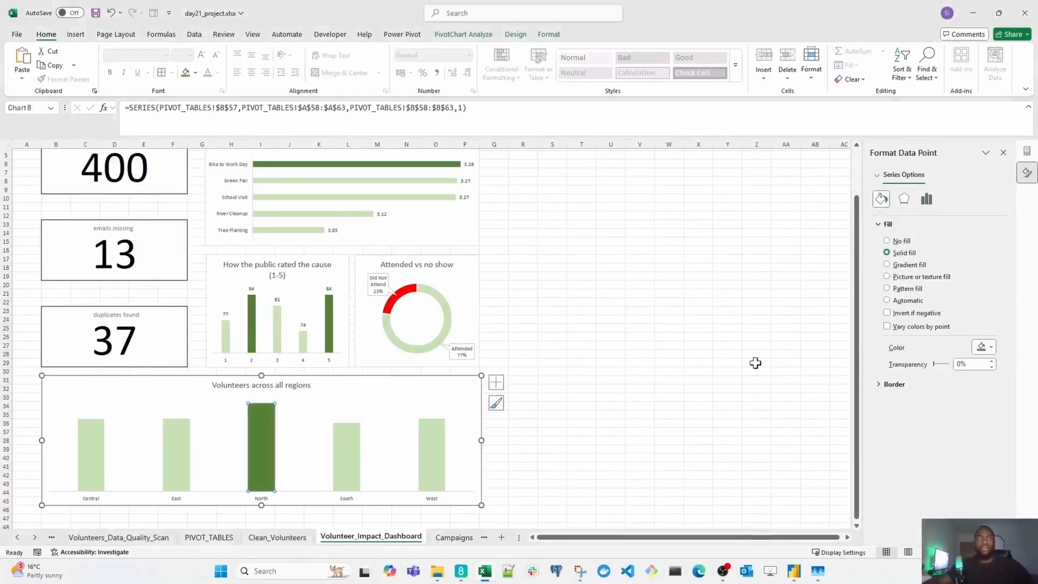
click(728, 346)
click(514, 328)
- Hide the gridlines and the formula bar for the Volunteer_Impact_Dashboard sheet
scroll(513, 328, up, 1)
scroll(513, 326, up, 1)
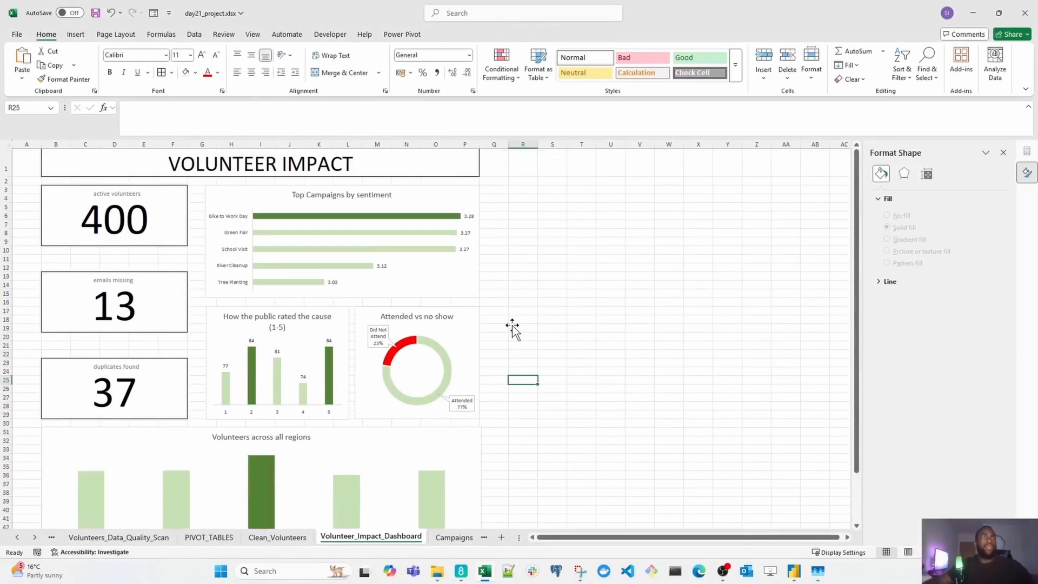
ctrl+scroll(512, 325, down, 1)
ctrl+scroll(497, 321, up, 1)
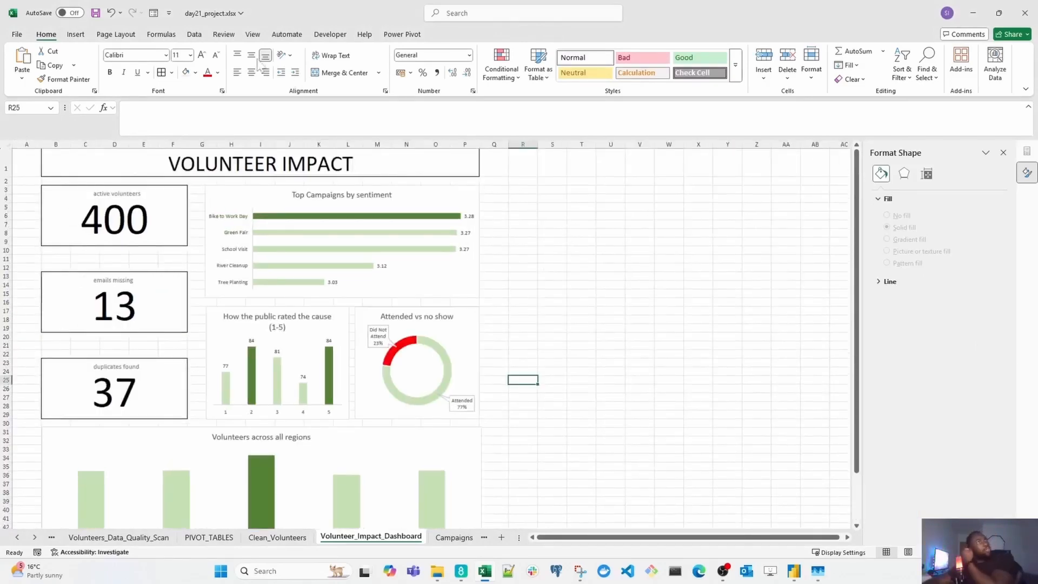
click(253, 36)
click(312, 65)
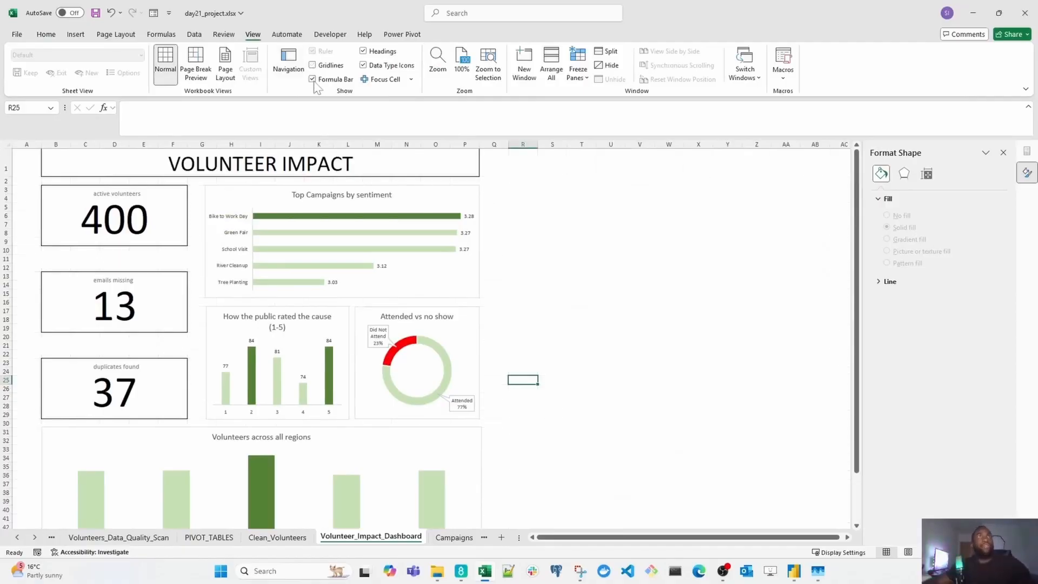
click(313, 79)
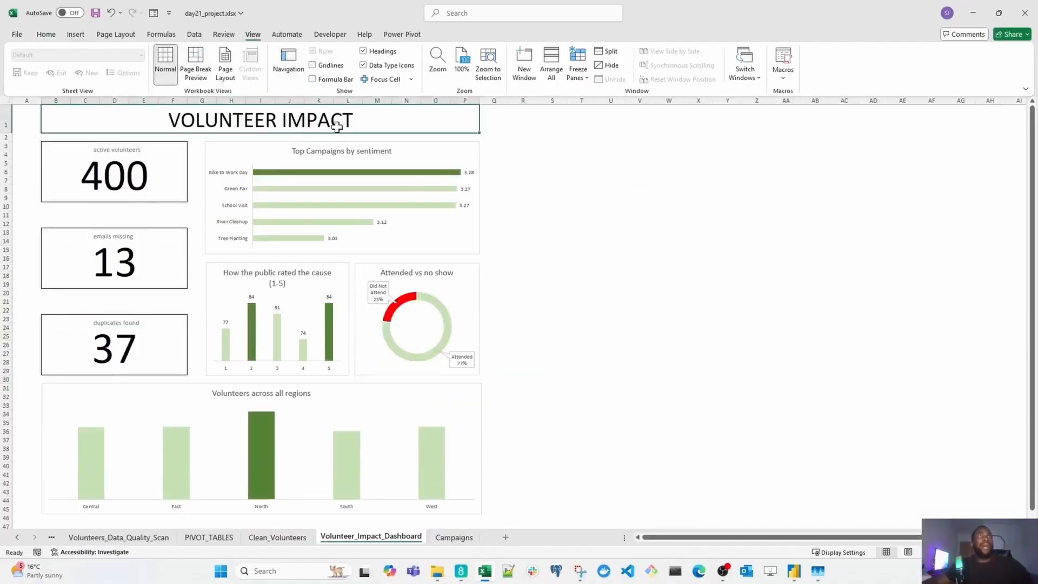
- Fill the merged VOLUNTEER IMPACT title cell with light green and save the workbook
right_click(373, 124)
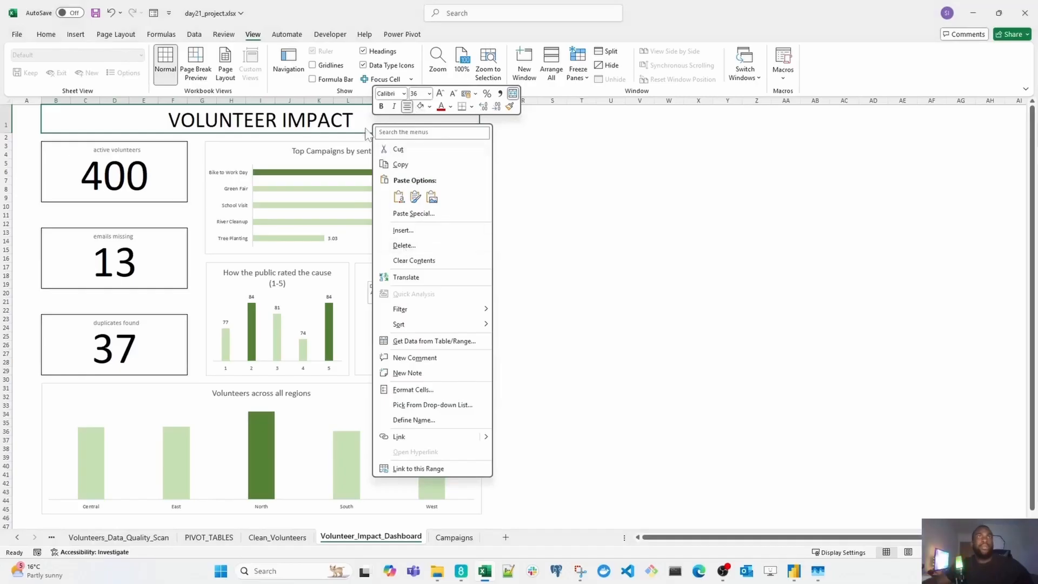
key(Escape)
click(47, 36)
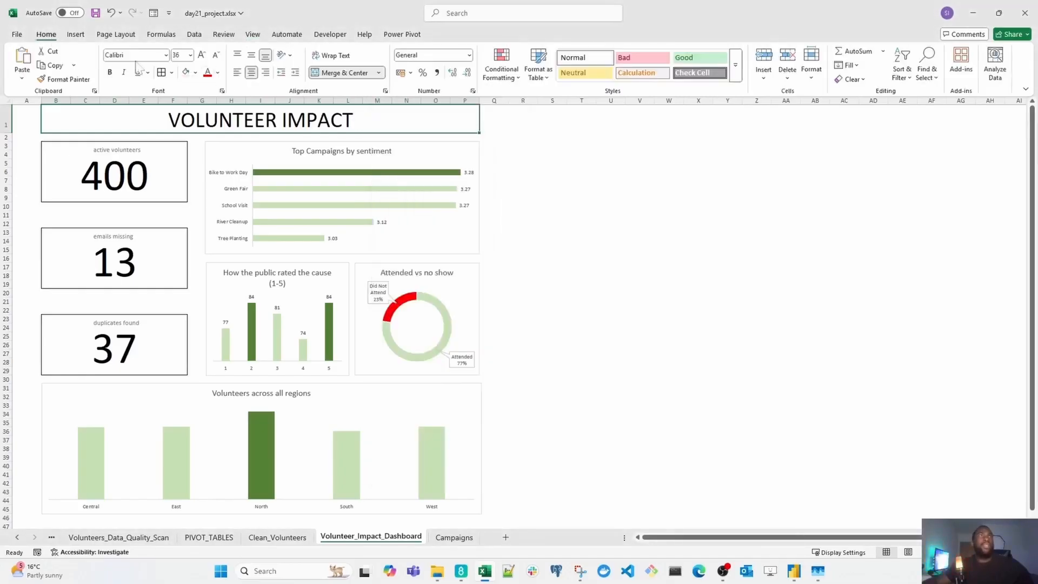
click(195, 73)
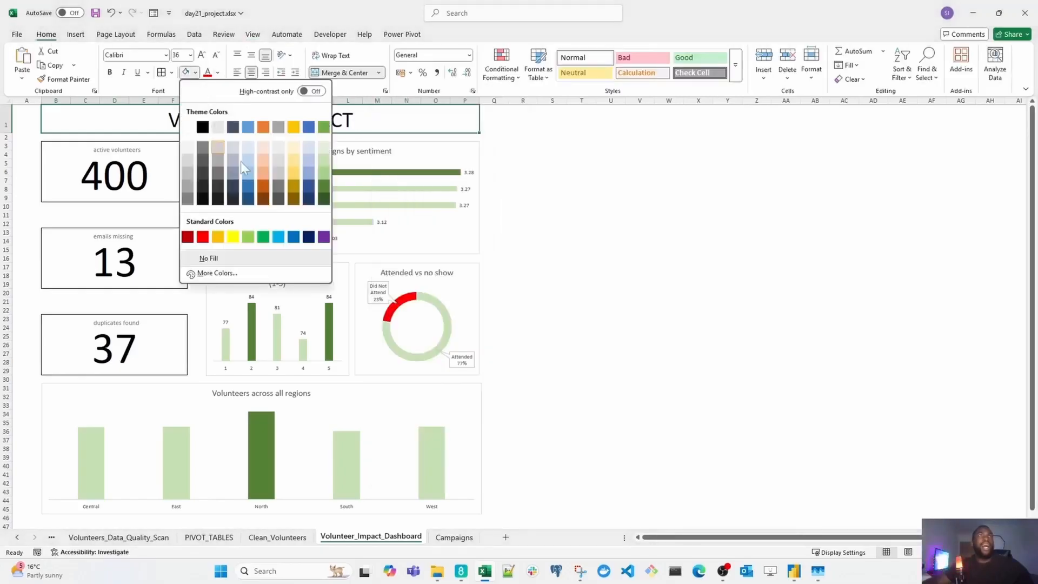
click(323, 161)
click(552, 181)
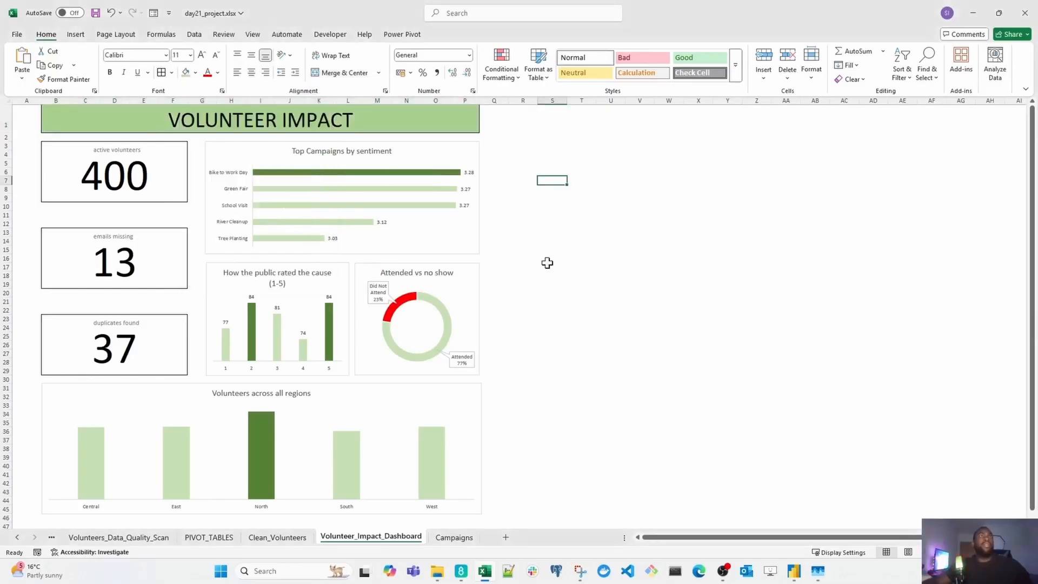
key(ctrl+s)
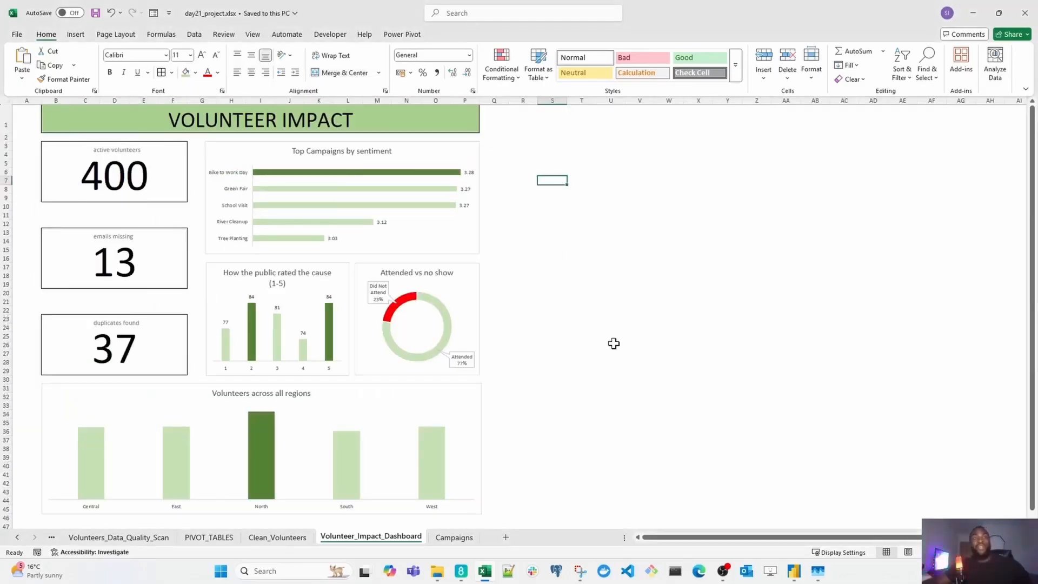